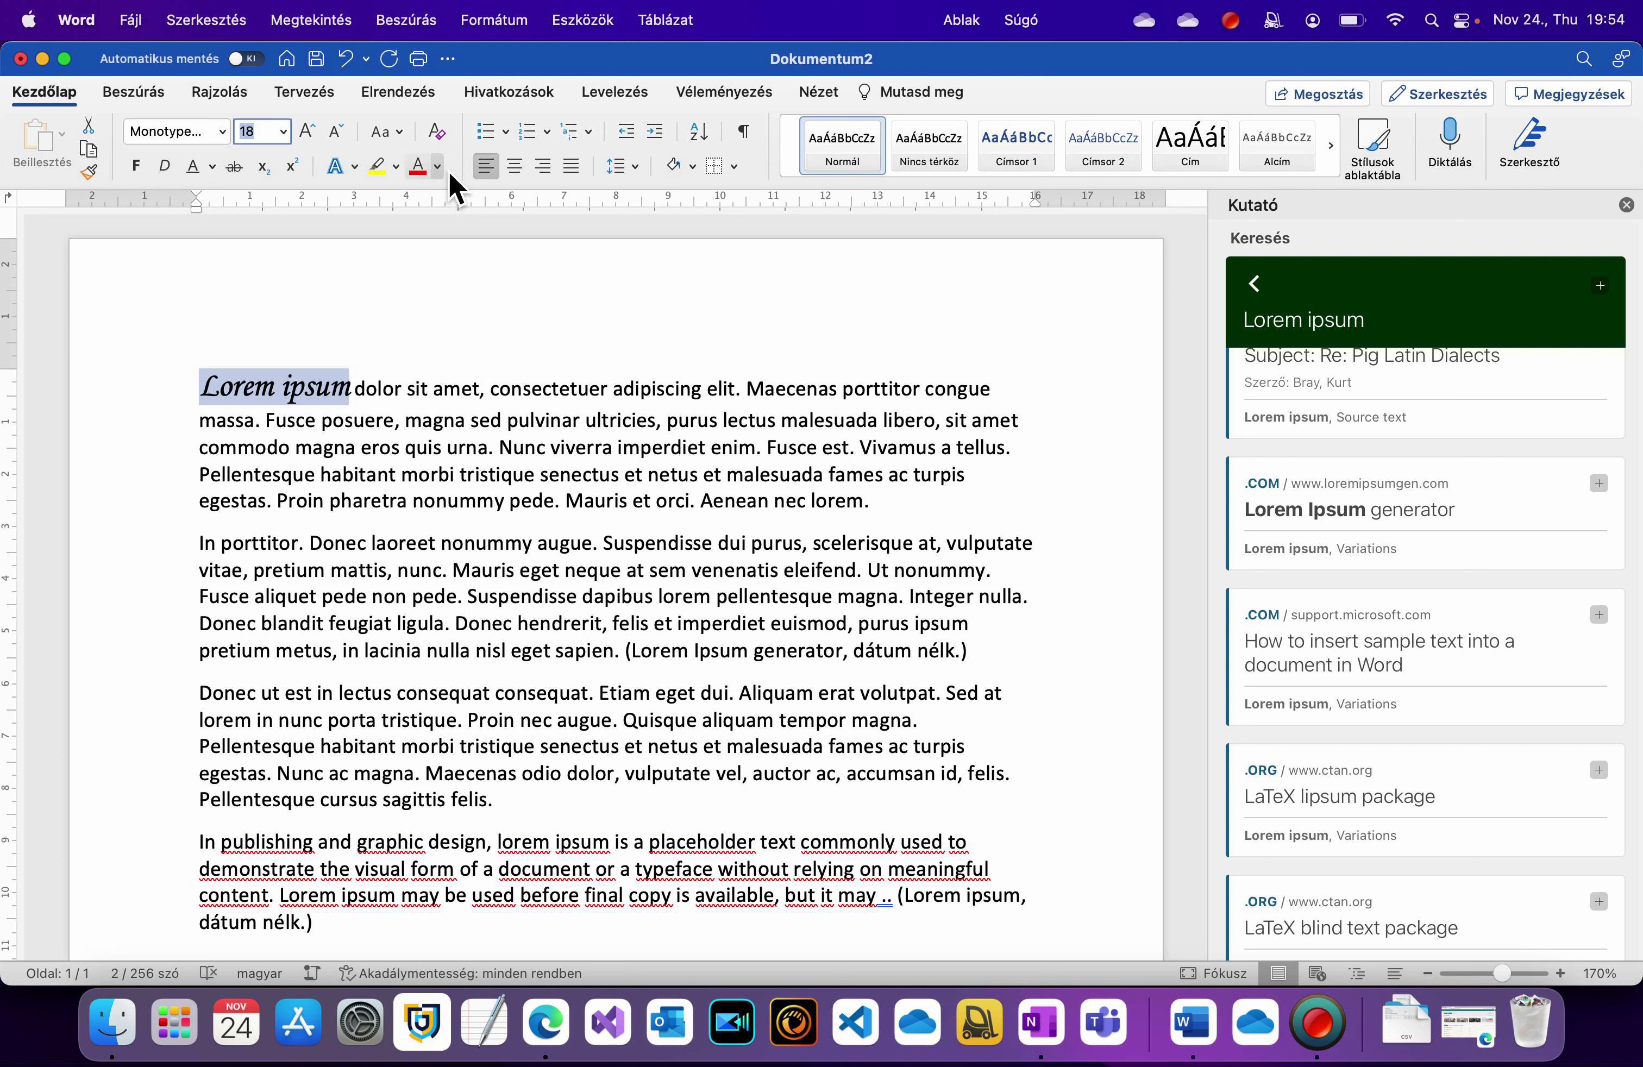
# - Colour the words "Lorem ipsum" dark red and copy their formatting onto "vitae, pretium mattis" through "Ut nonummy." in the second paragraph
pyautogui.click(438, 167)
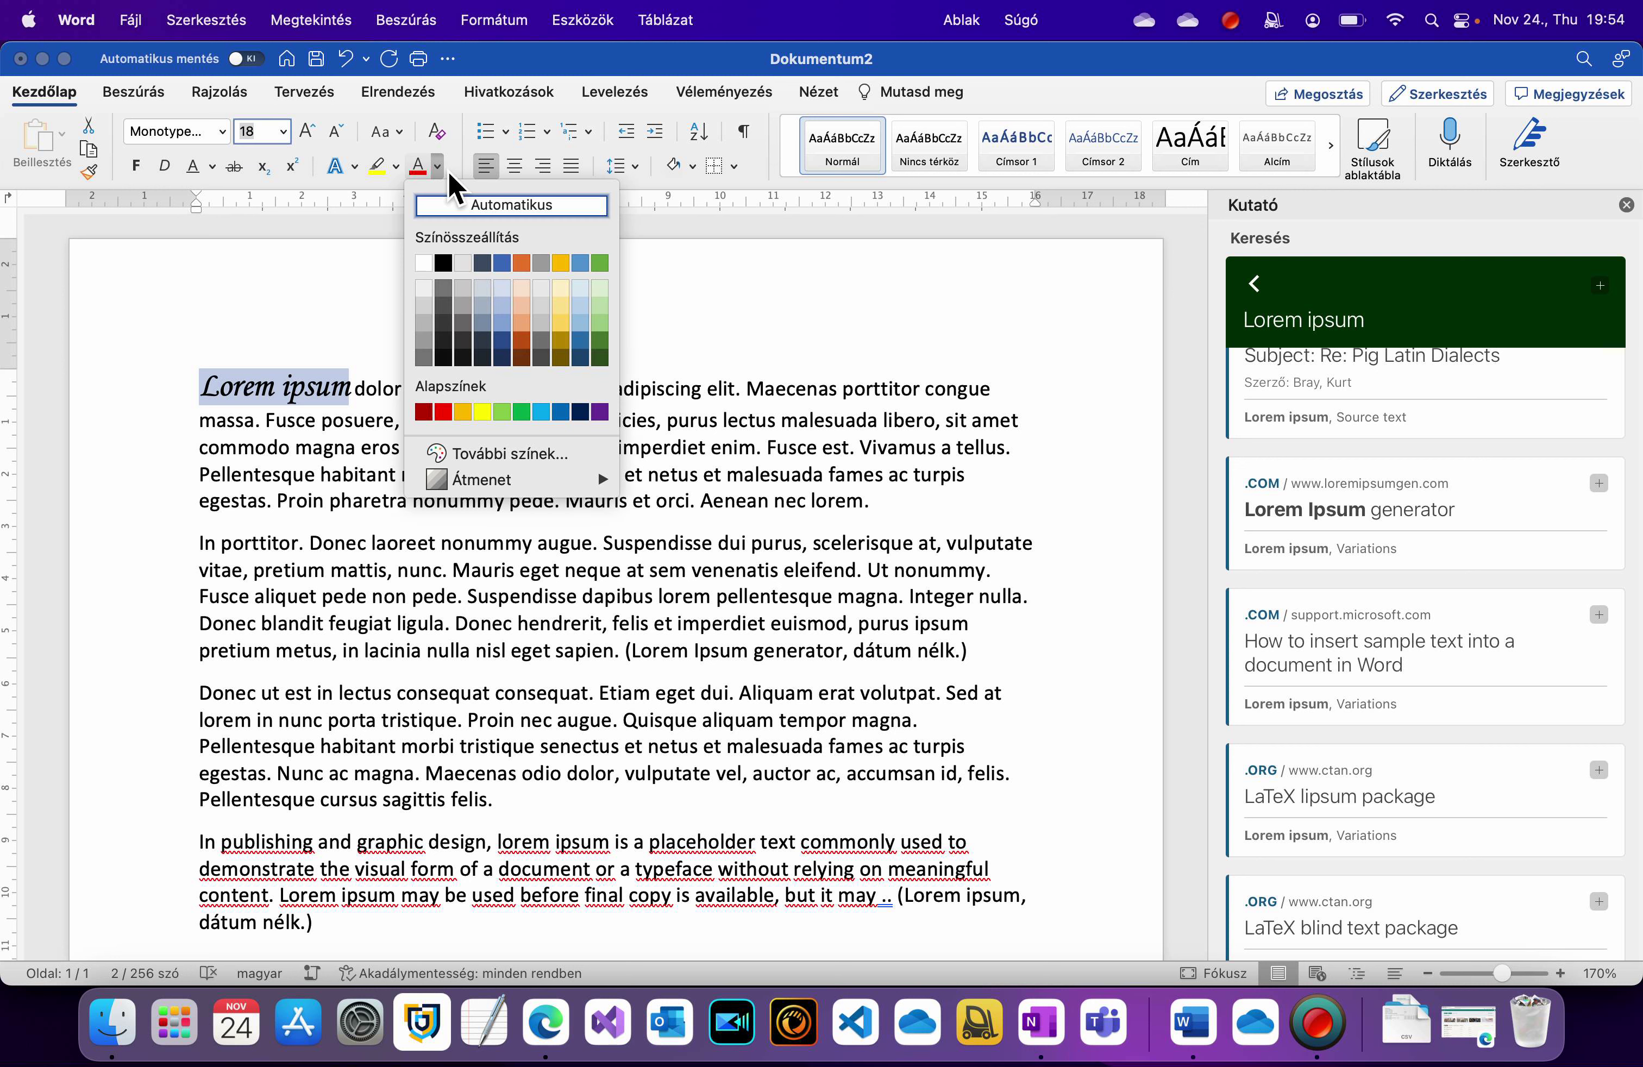
pyautogui.click(423, 412)
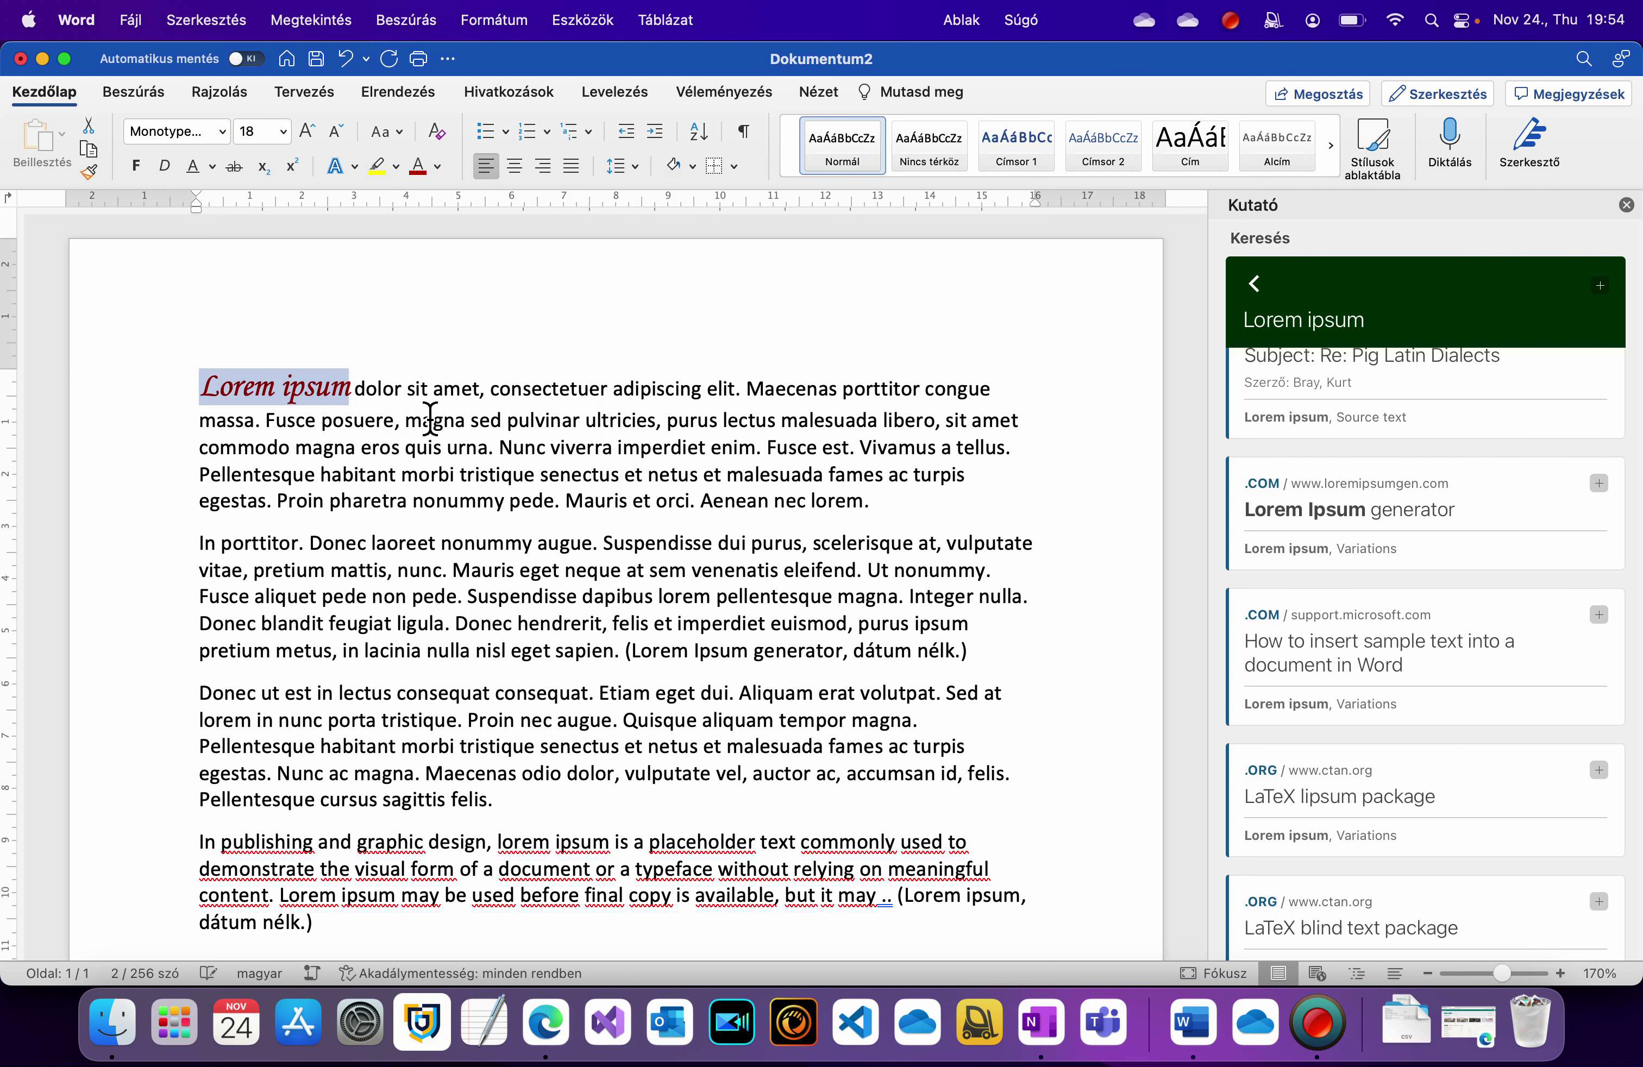
pyautogui.click(95, 181)
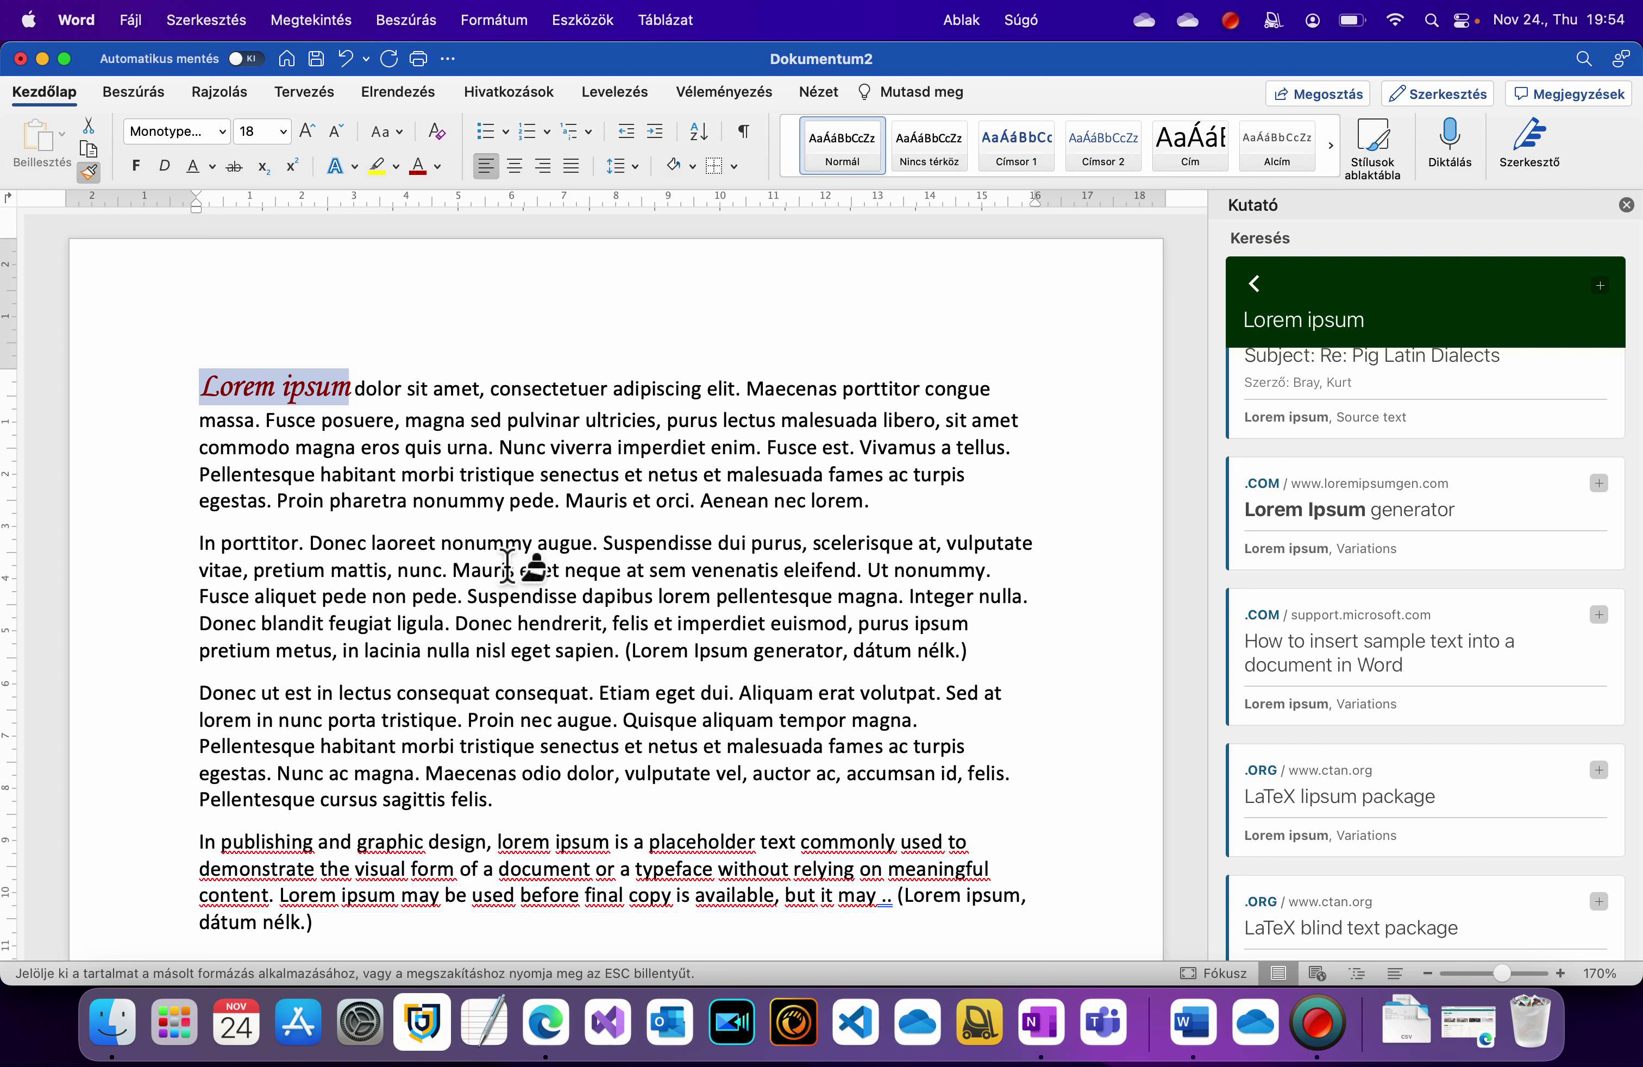
pyautogui.click(180, 582)
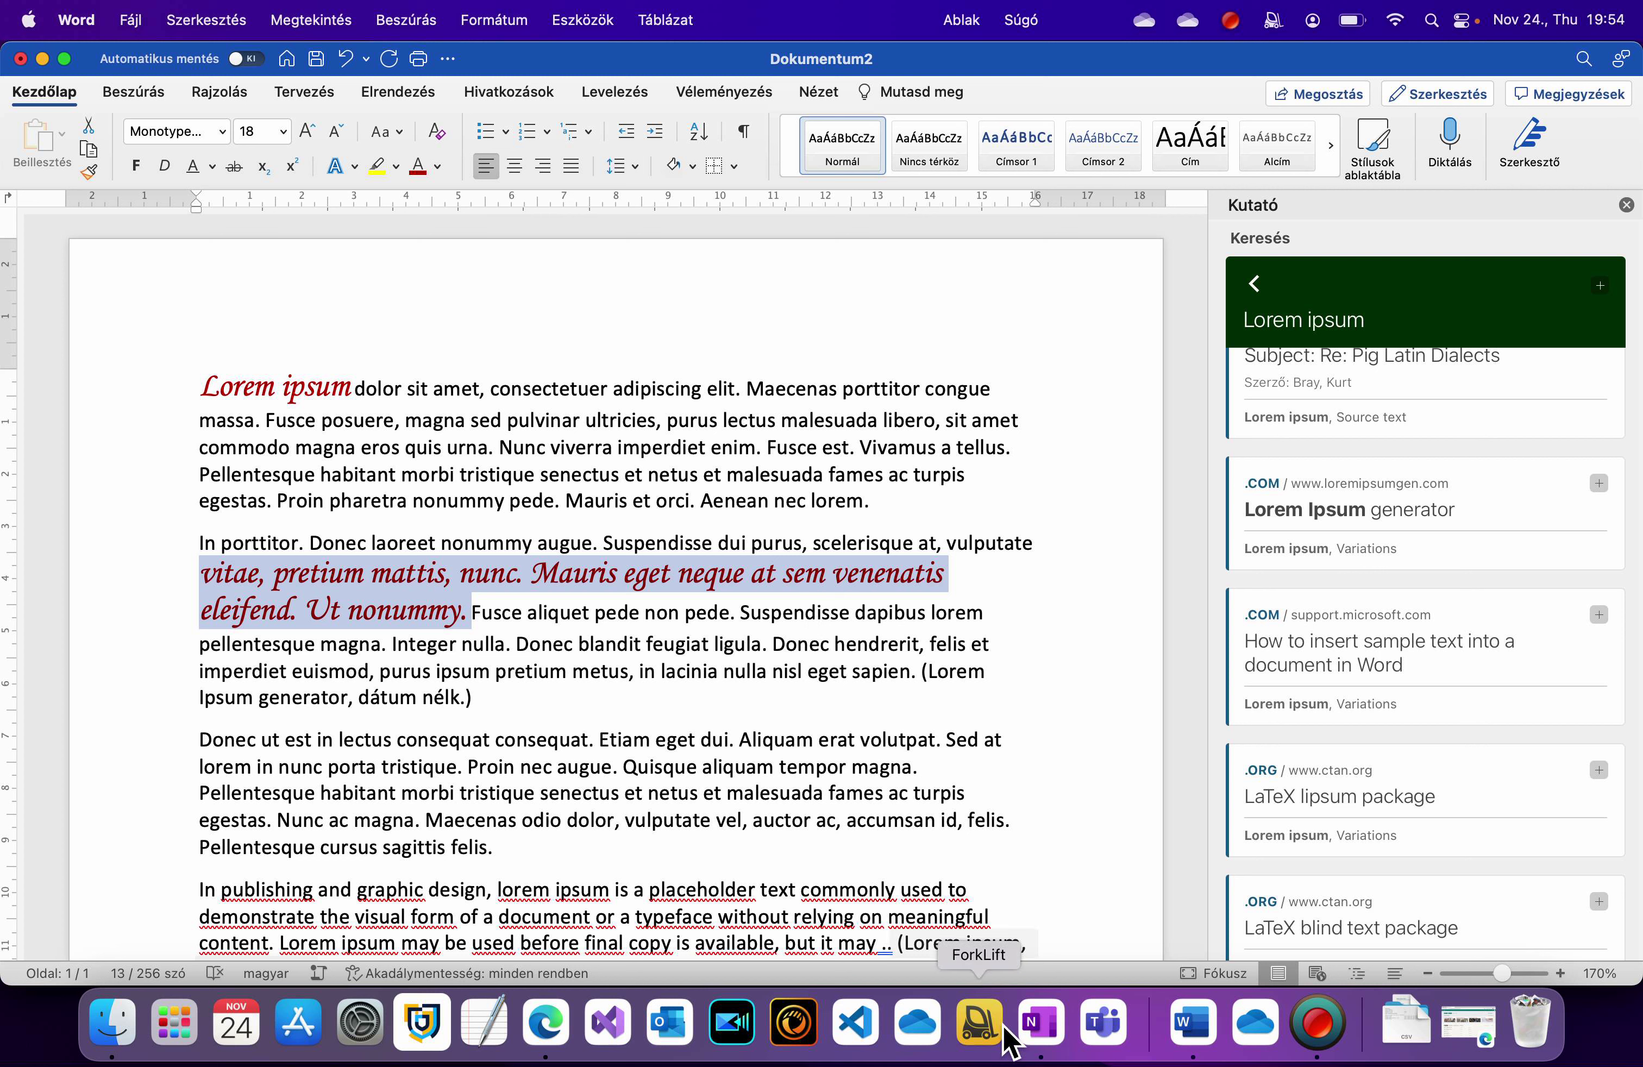
# - Check the tips list in OneNote, return to Word and quit it
pyautogui.click(1041, 1023)
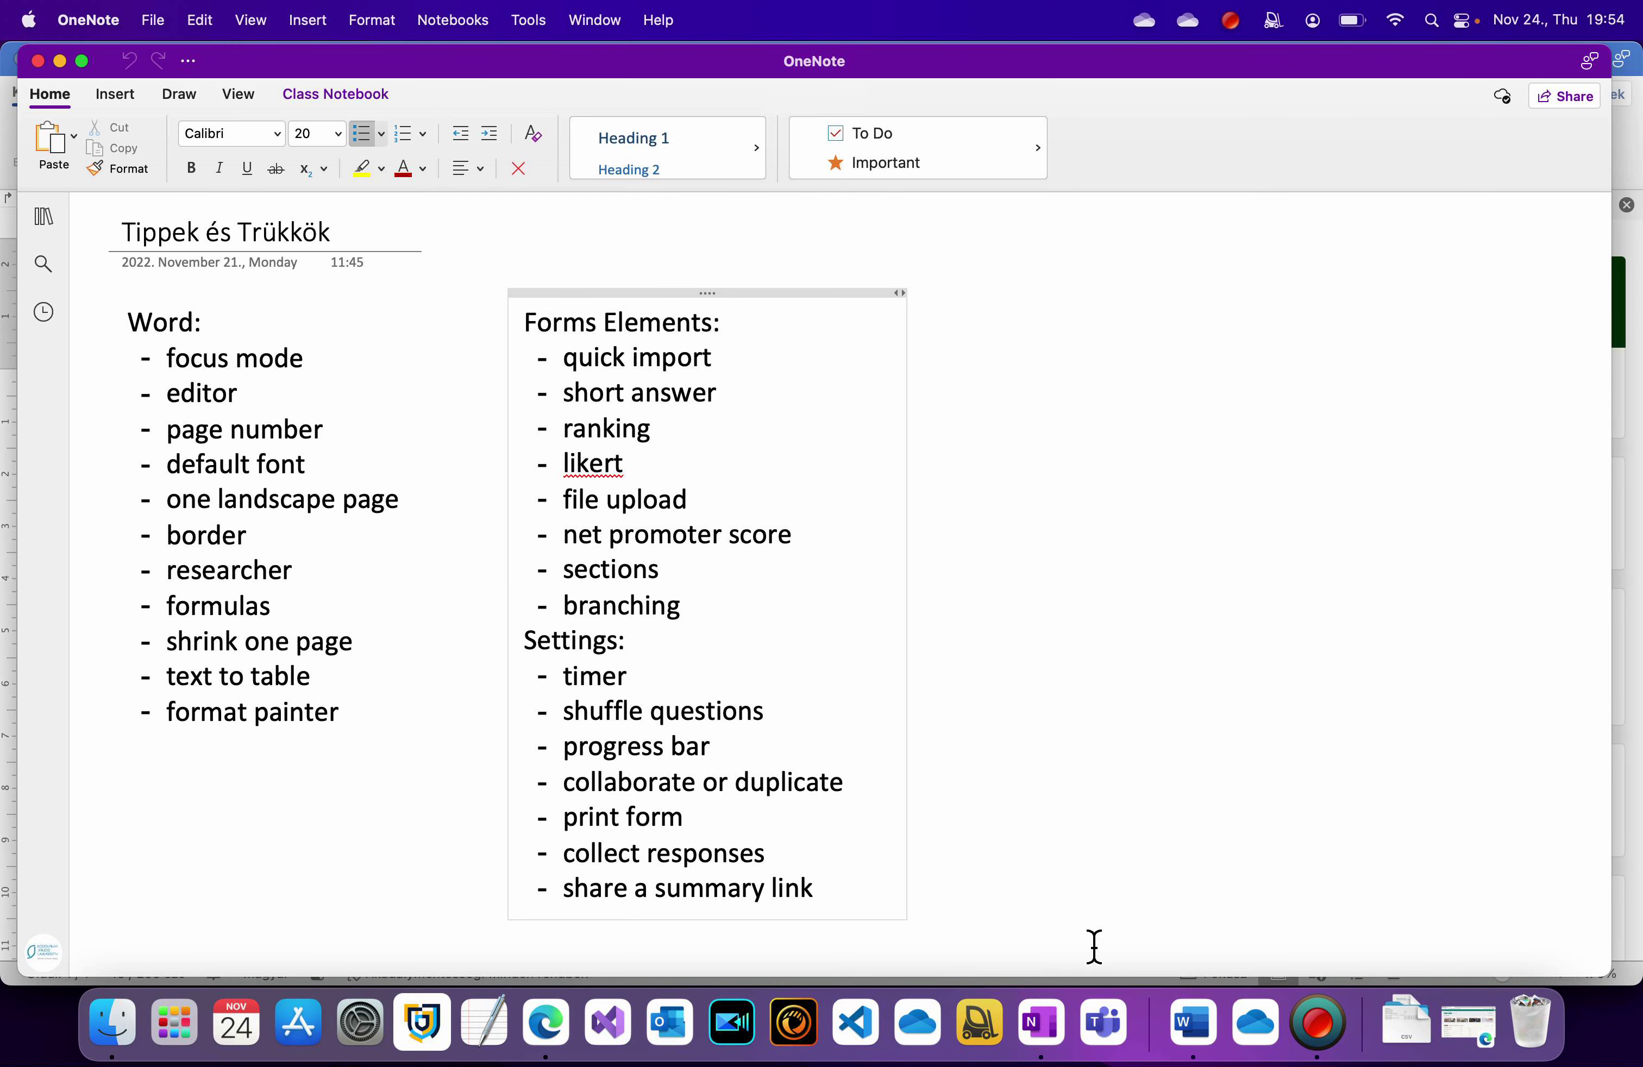
pyautogui.click(1220, 1042)
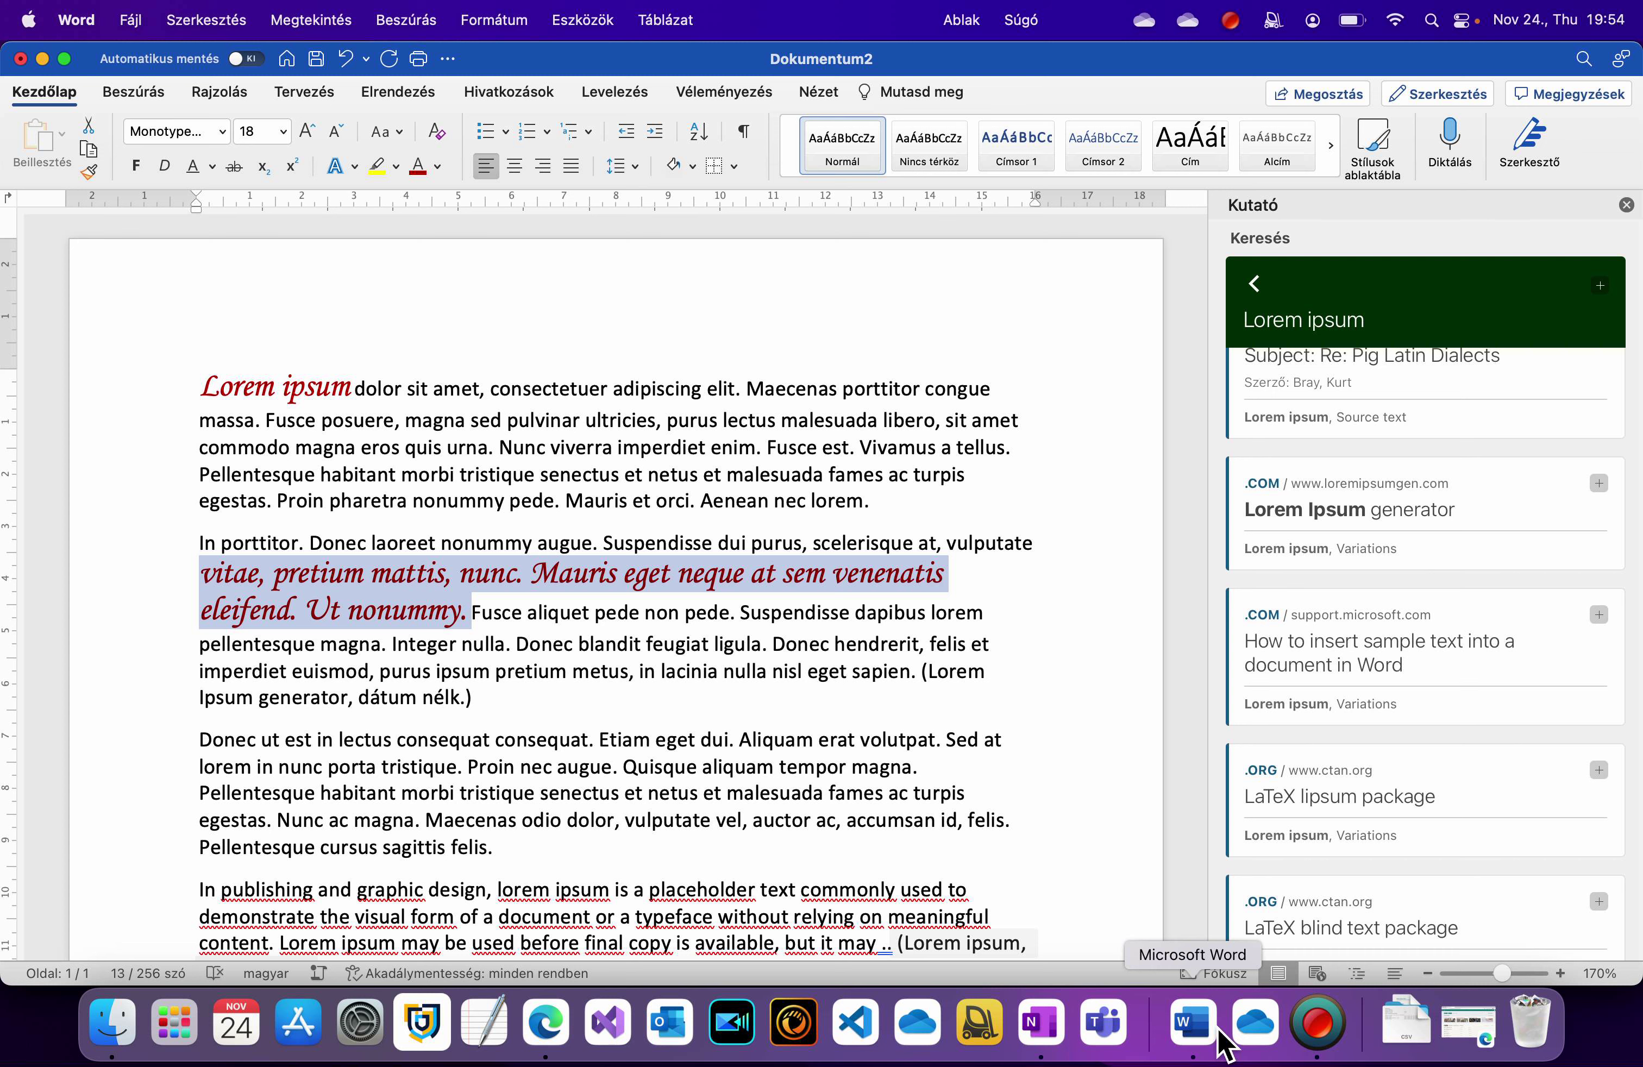
pyautogui.press('super+q')
pyautogui.click(826, 487)
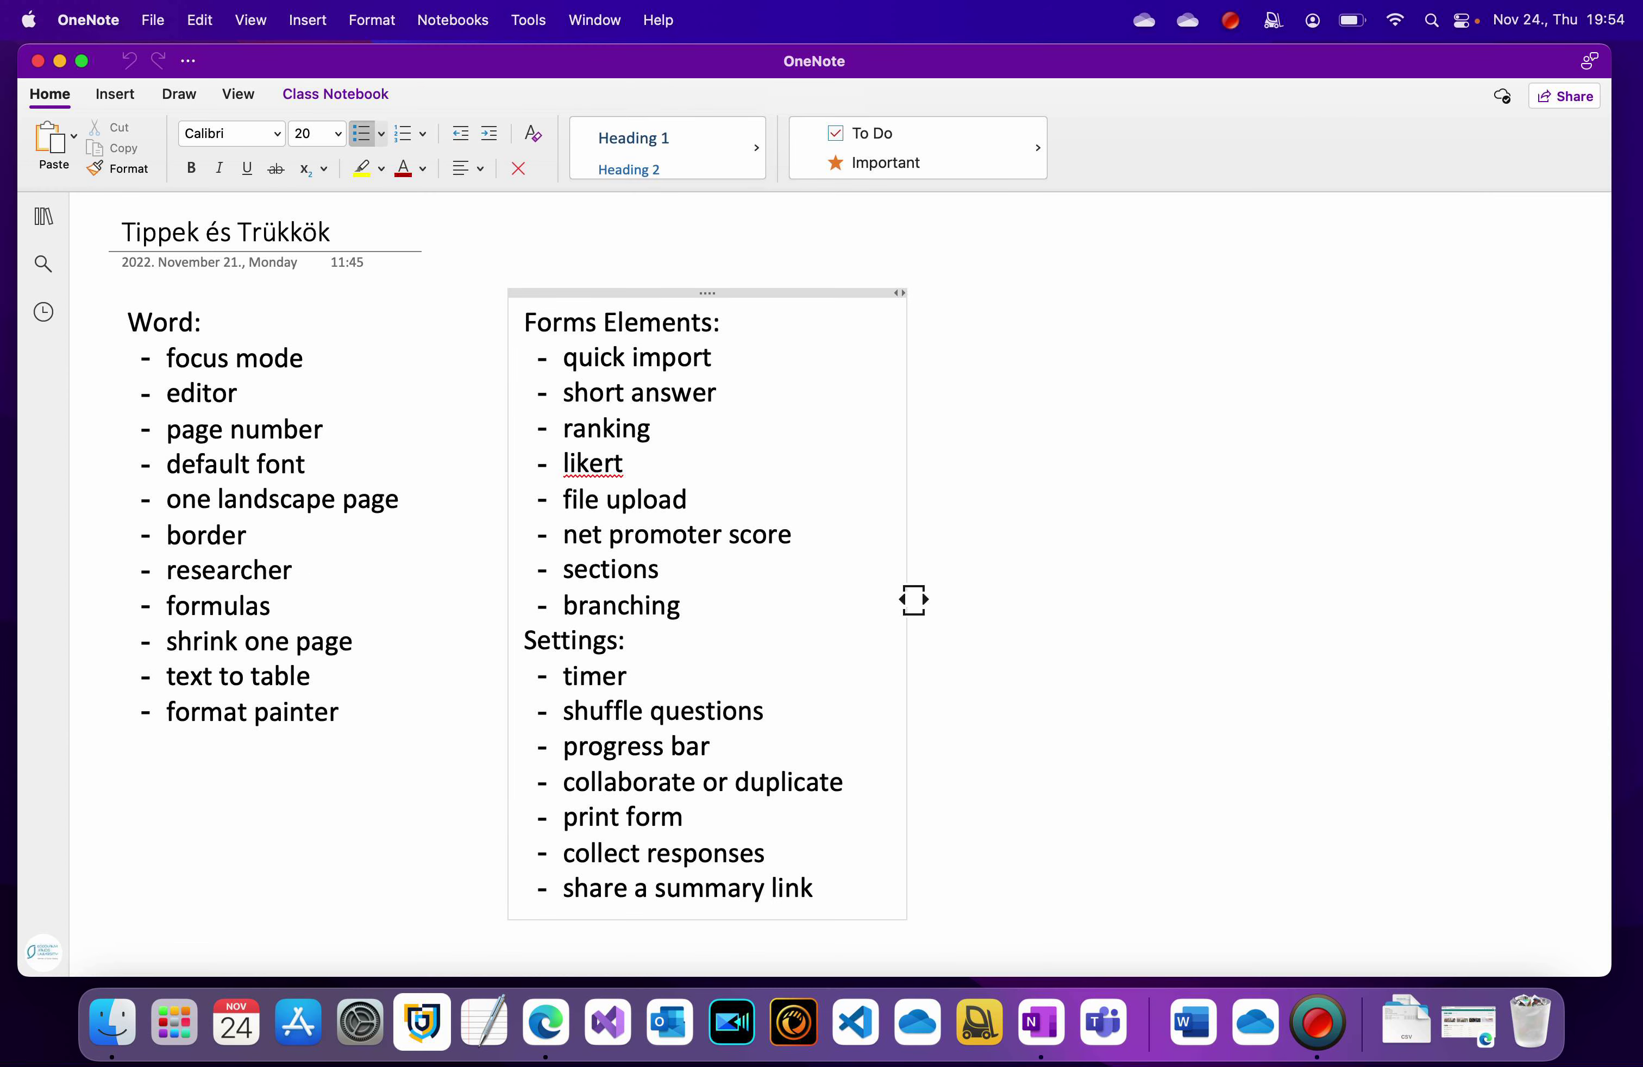
# - Switch from OneNote to the Microsoft Forms page in Microsoft Edge
pyautogui.press('super+Tab')
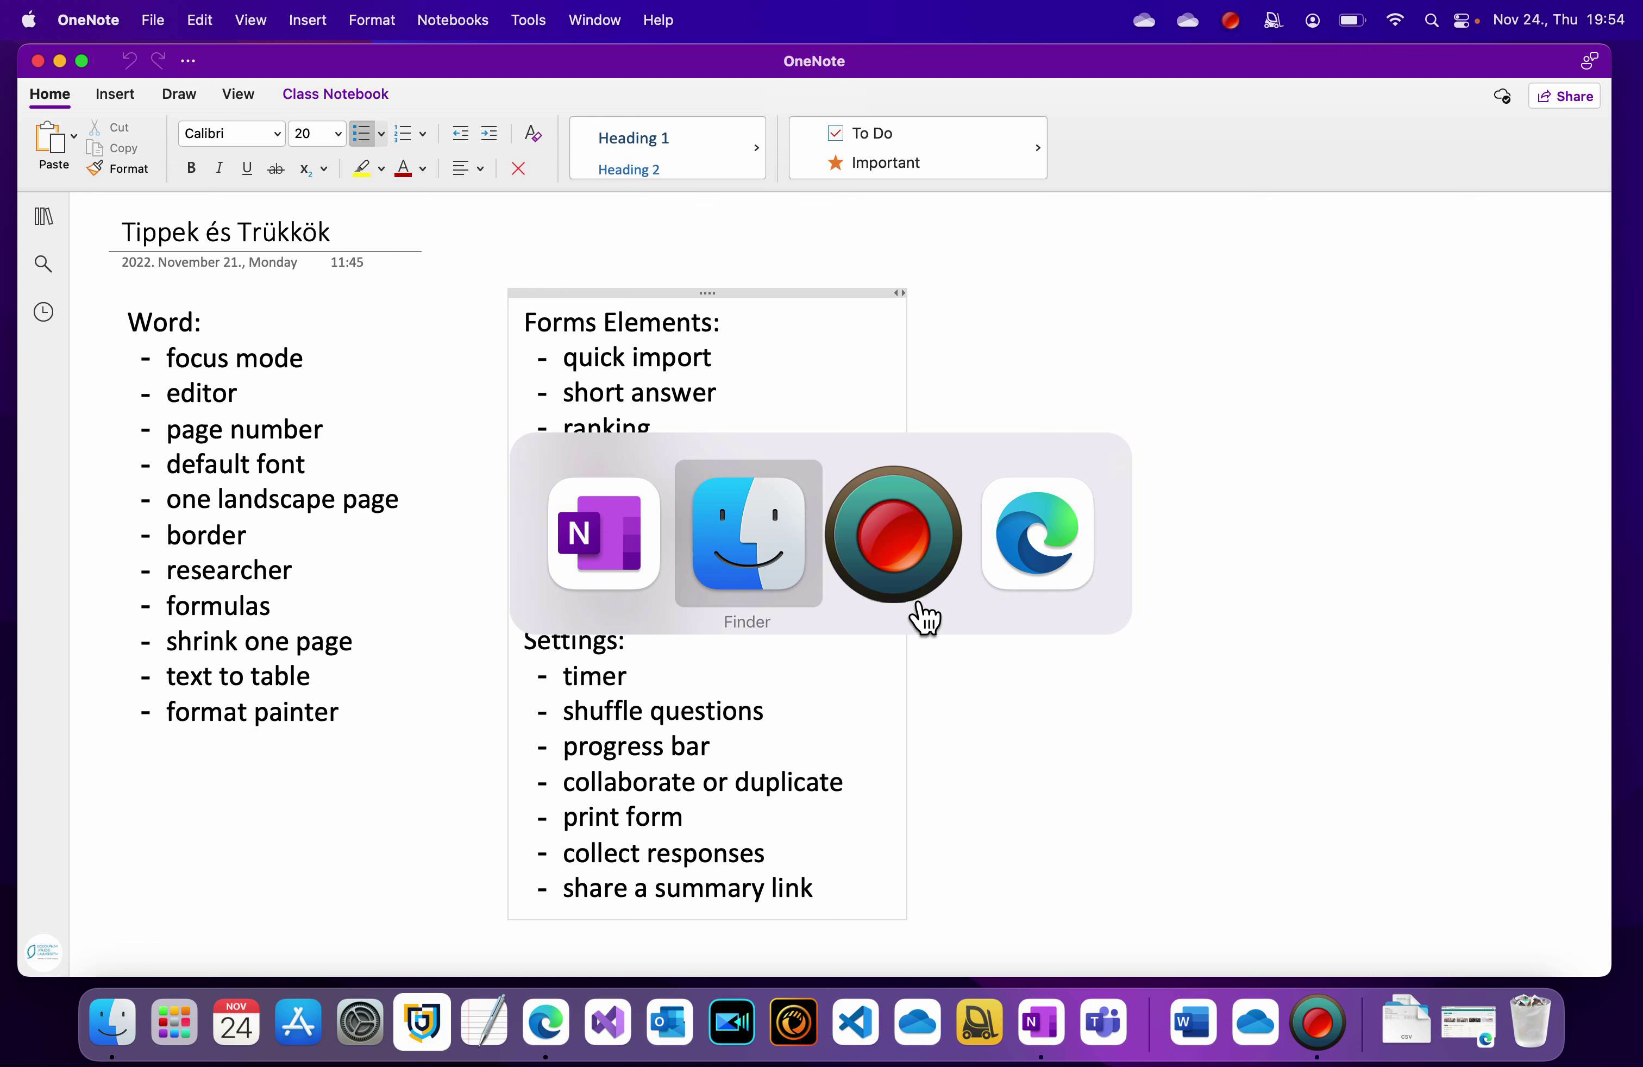
pyautogui.press('super+Tab')
pyautogui.press('super+Tab')
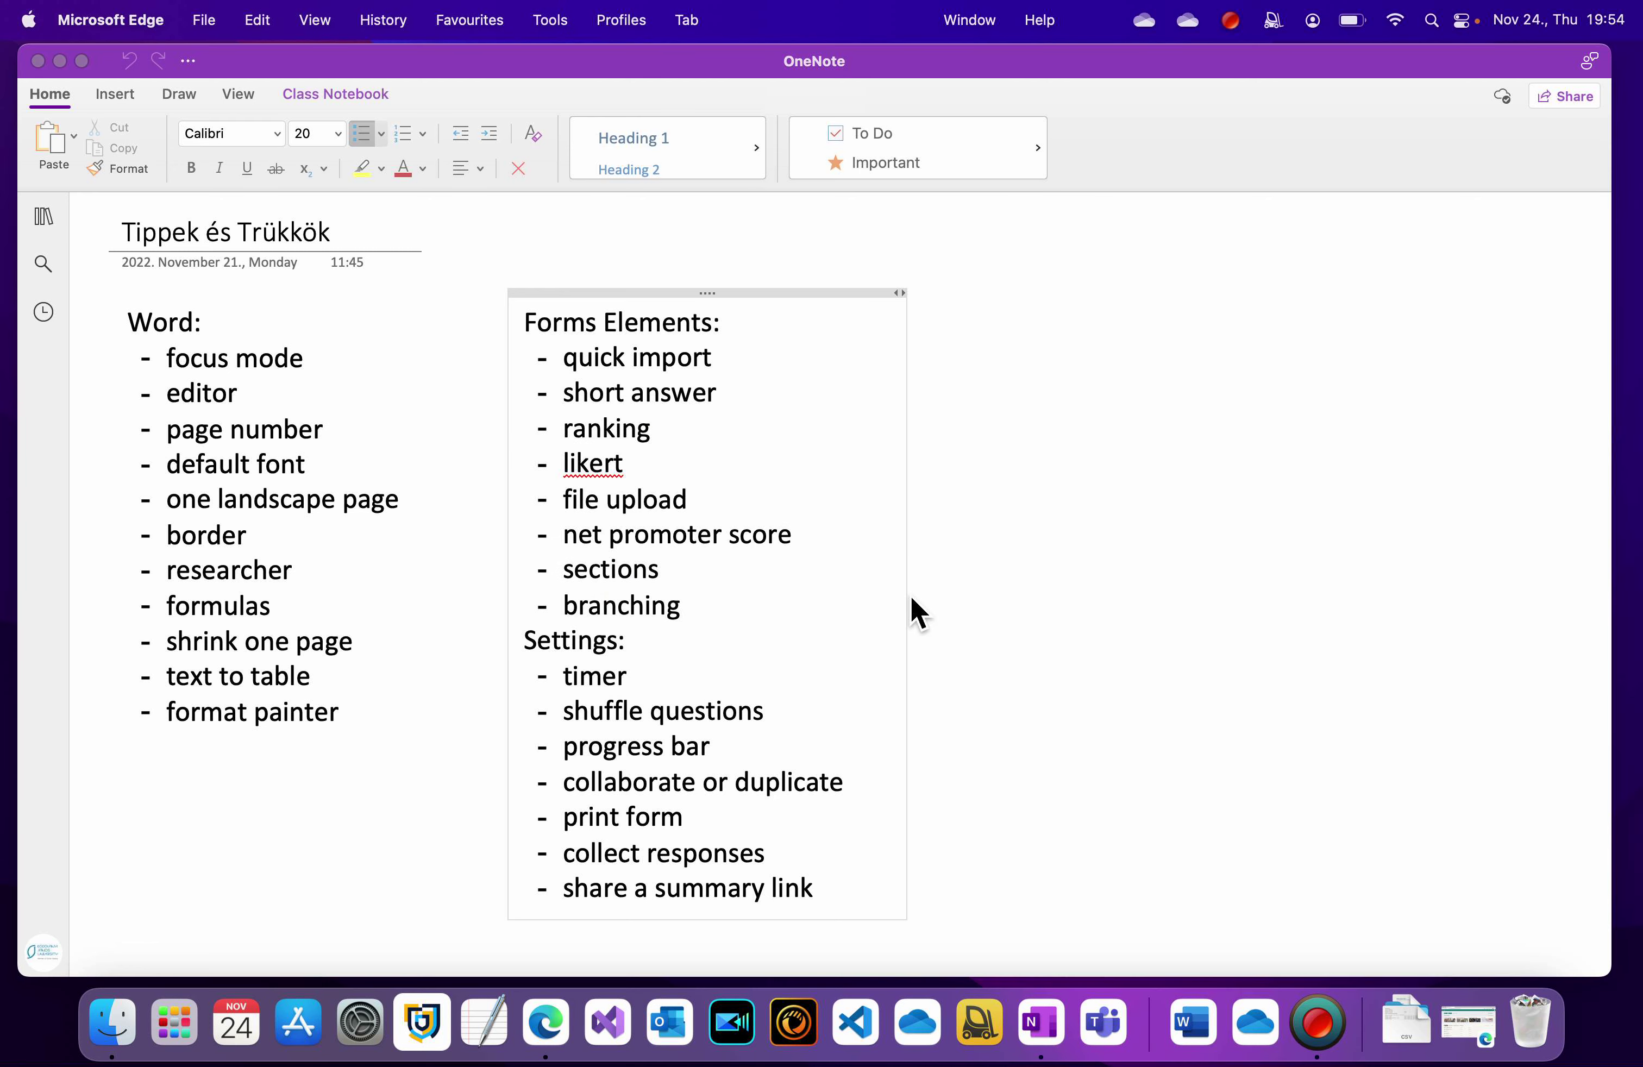
pyautogui.click(545, 1022)
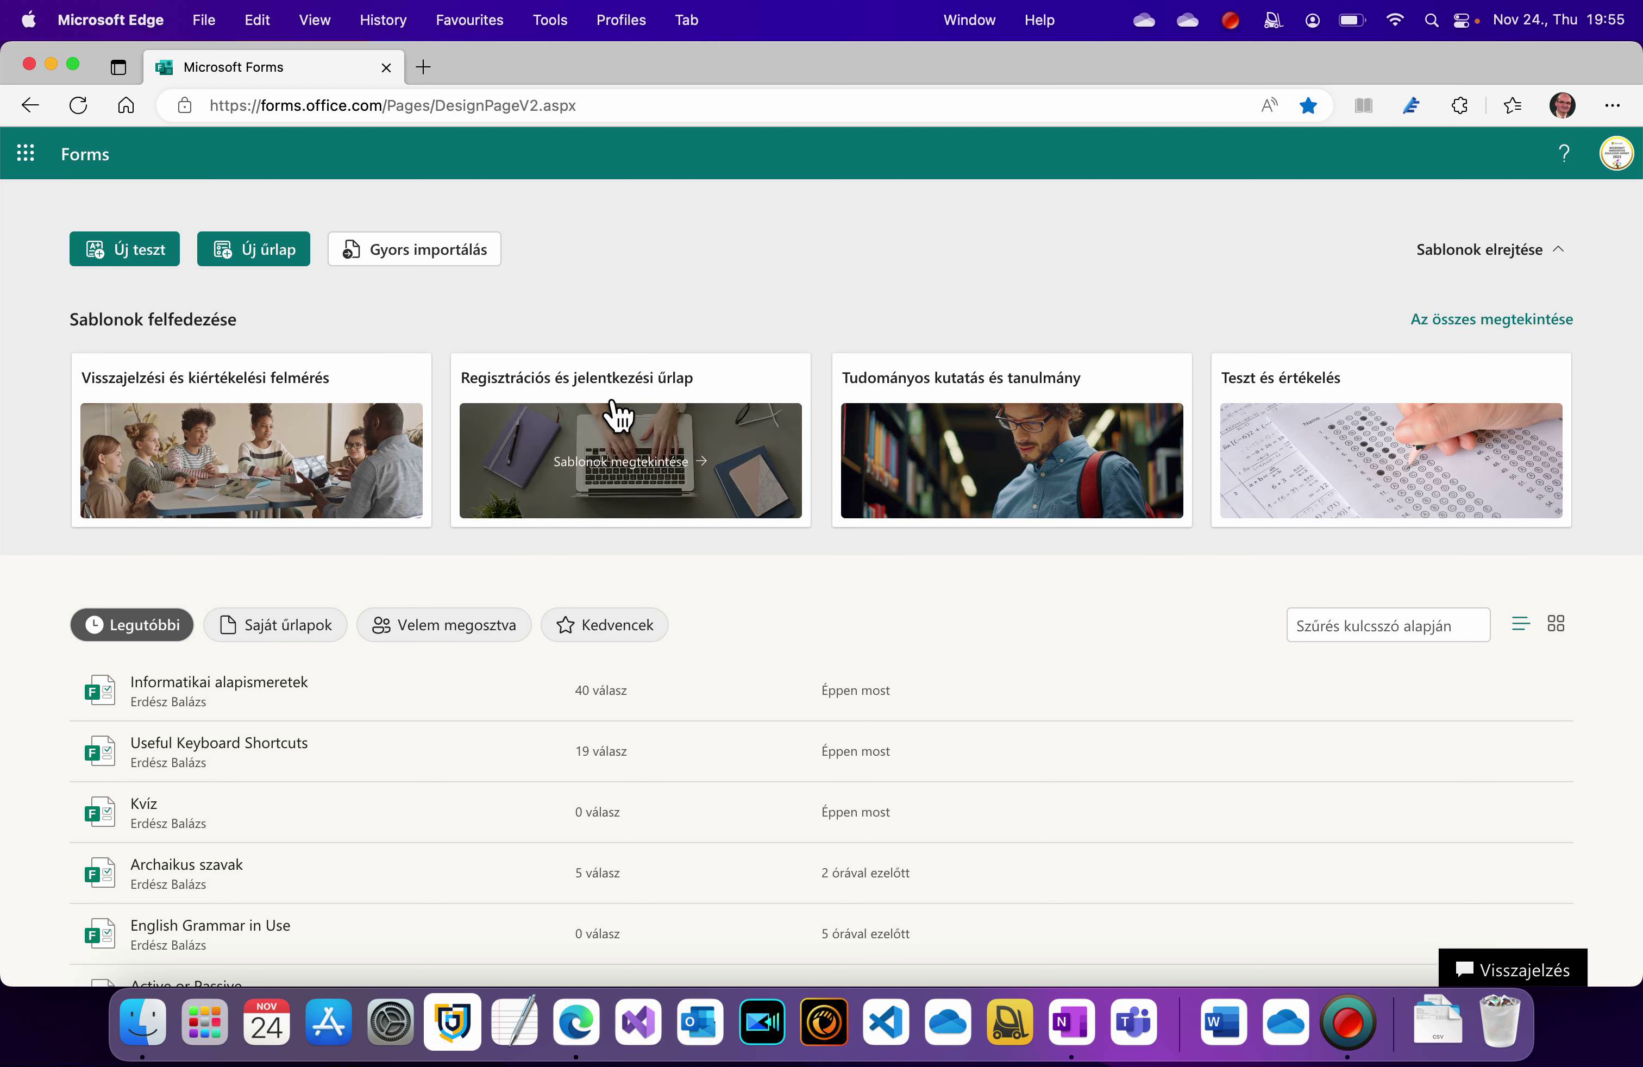
# - Hide the template gallery on the Forms home page and show it again
pyautogui.moveTo(320, 413)
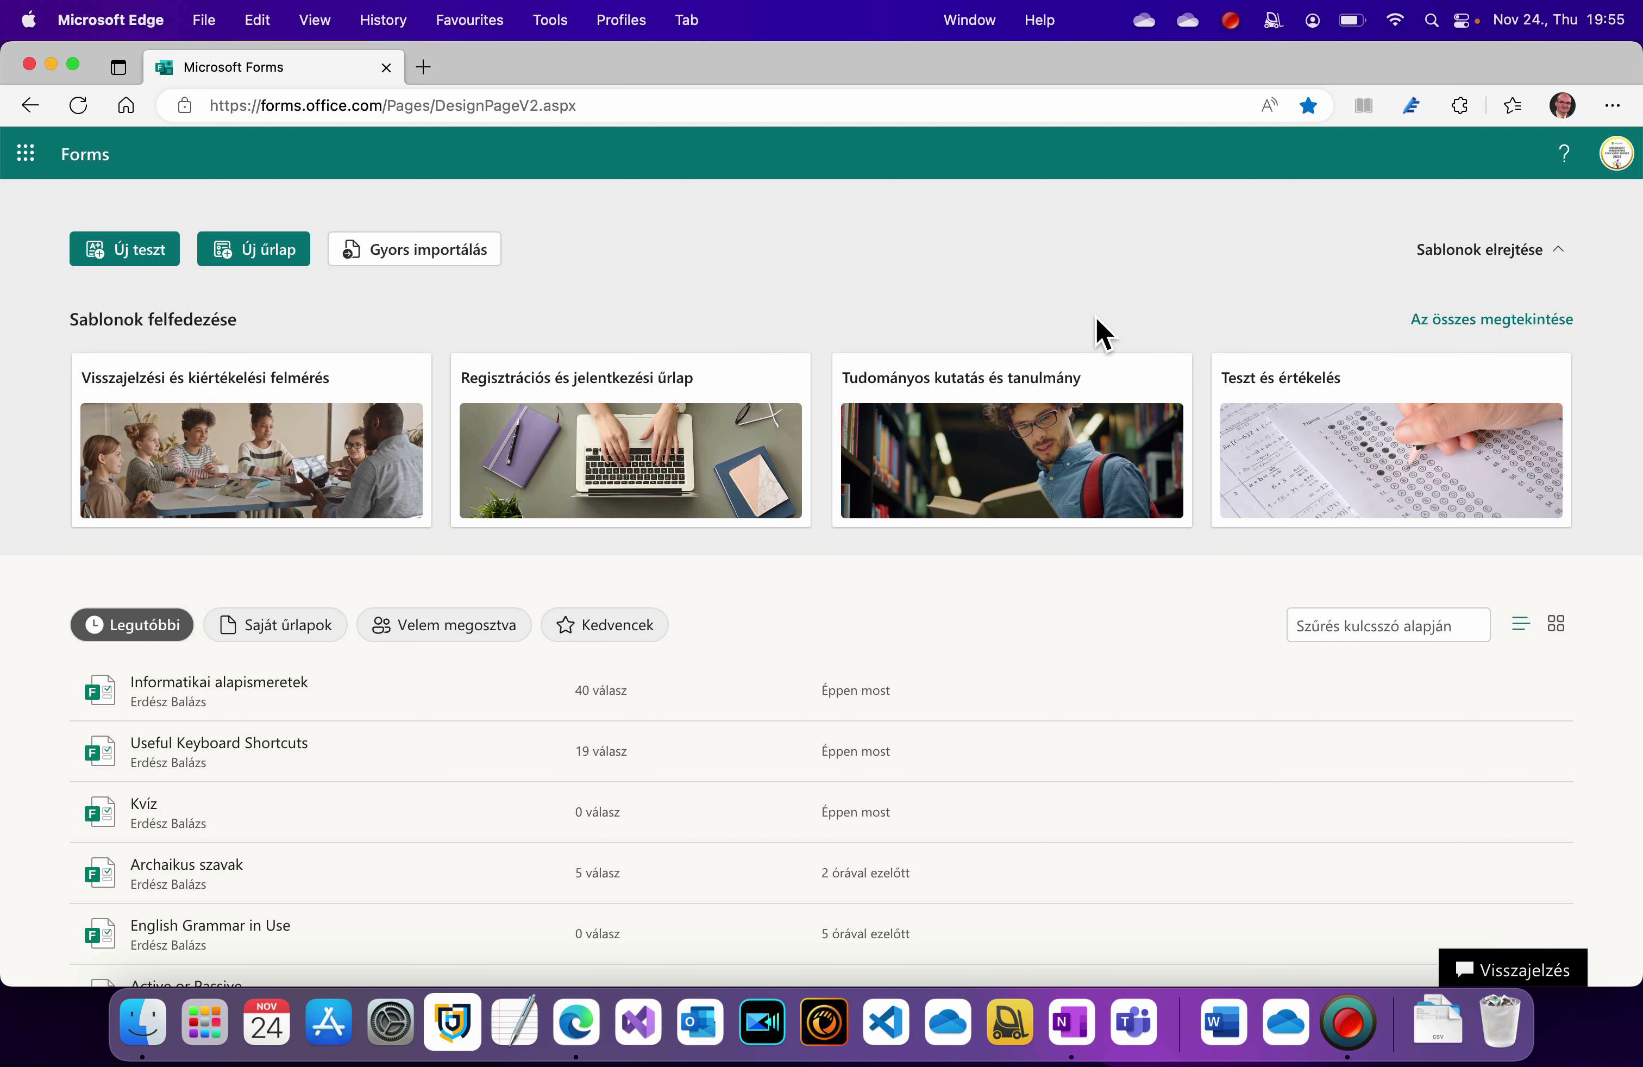
pyautogui.click(1496, 259)
pyautogui.click(1500, 267)
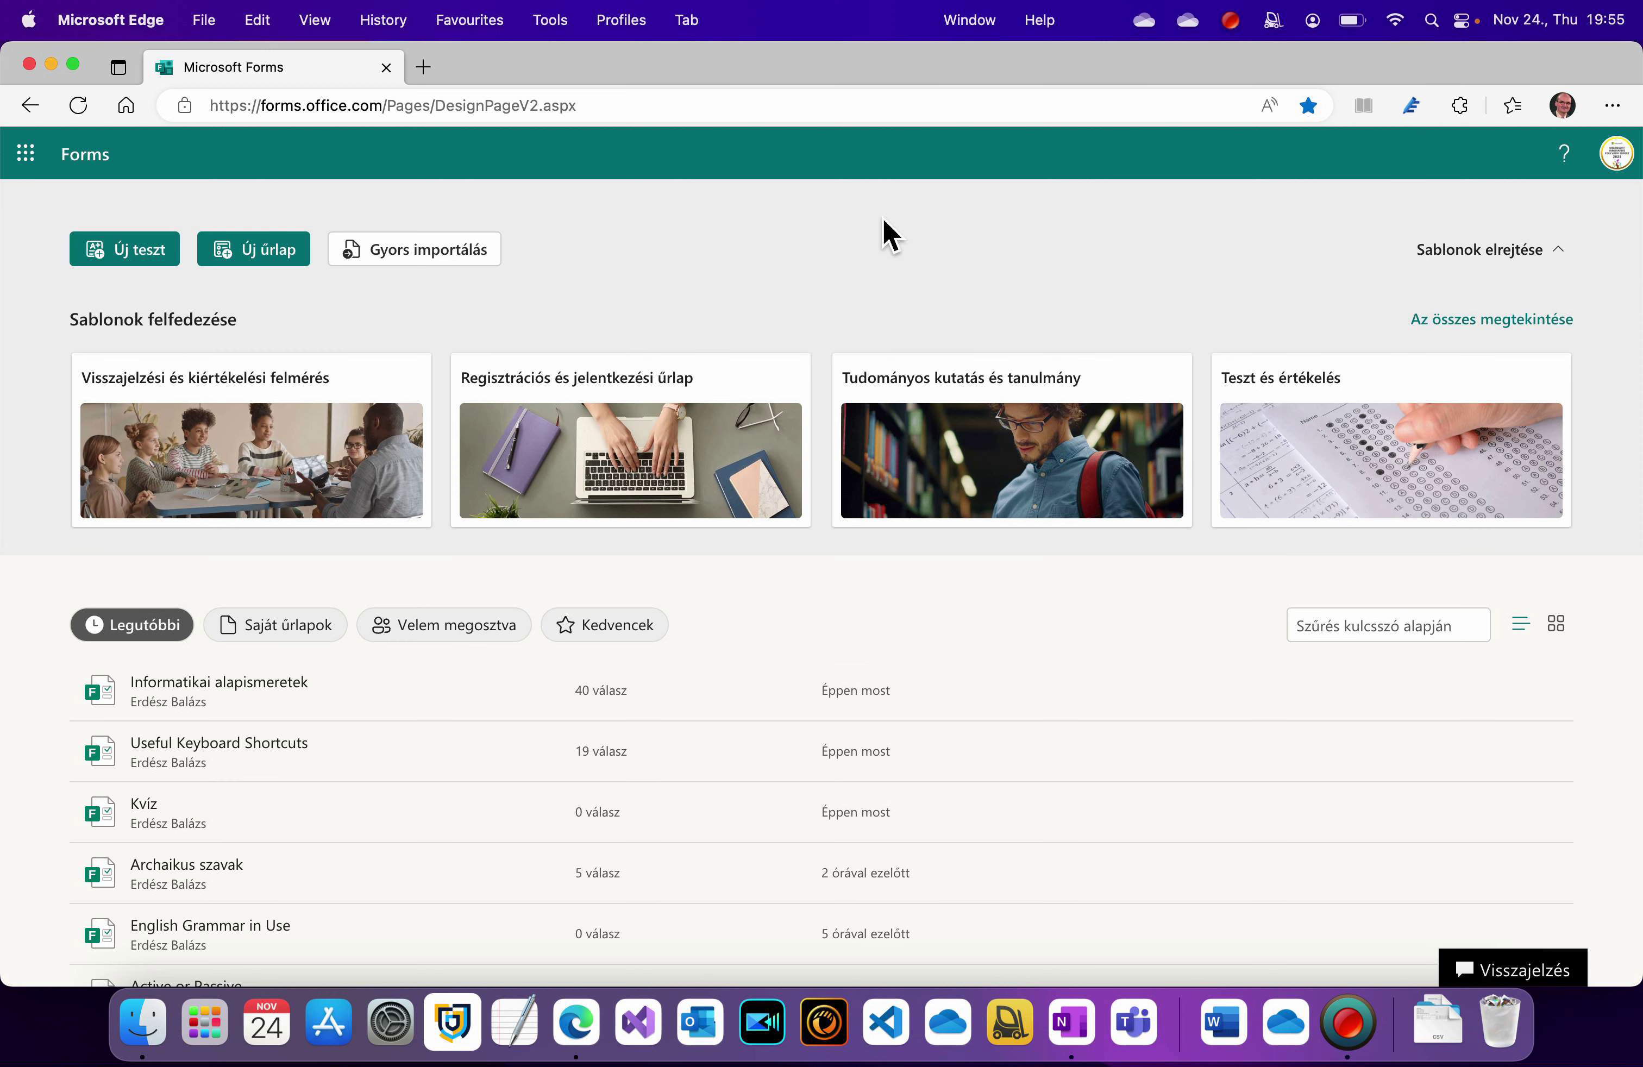
# - Look through the own forms and their collections, the forms shared with me, and the favourites
pyautogui.moveTo(305, 512)
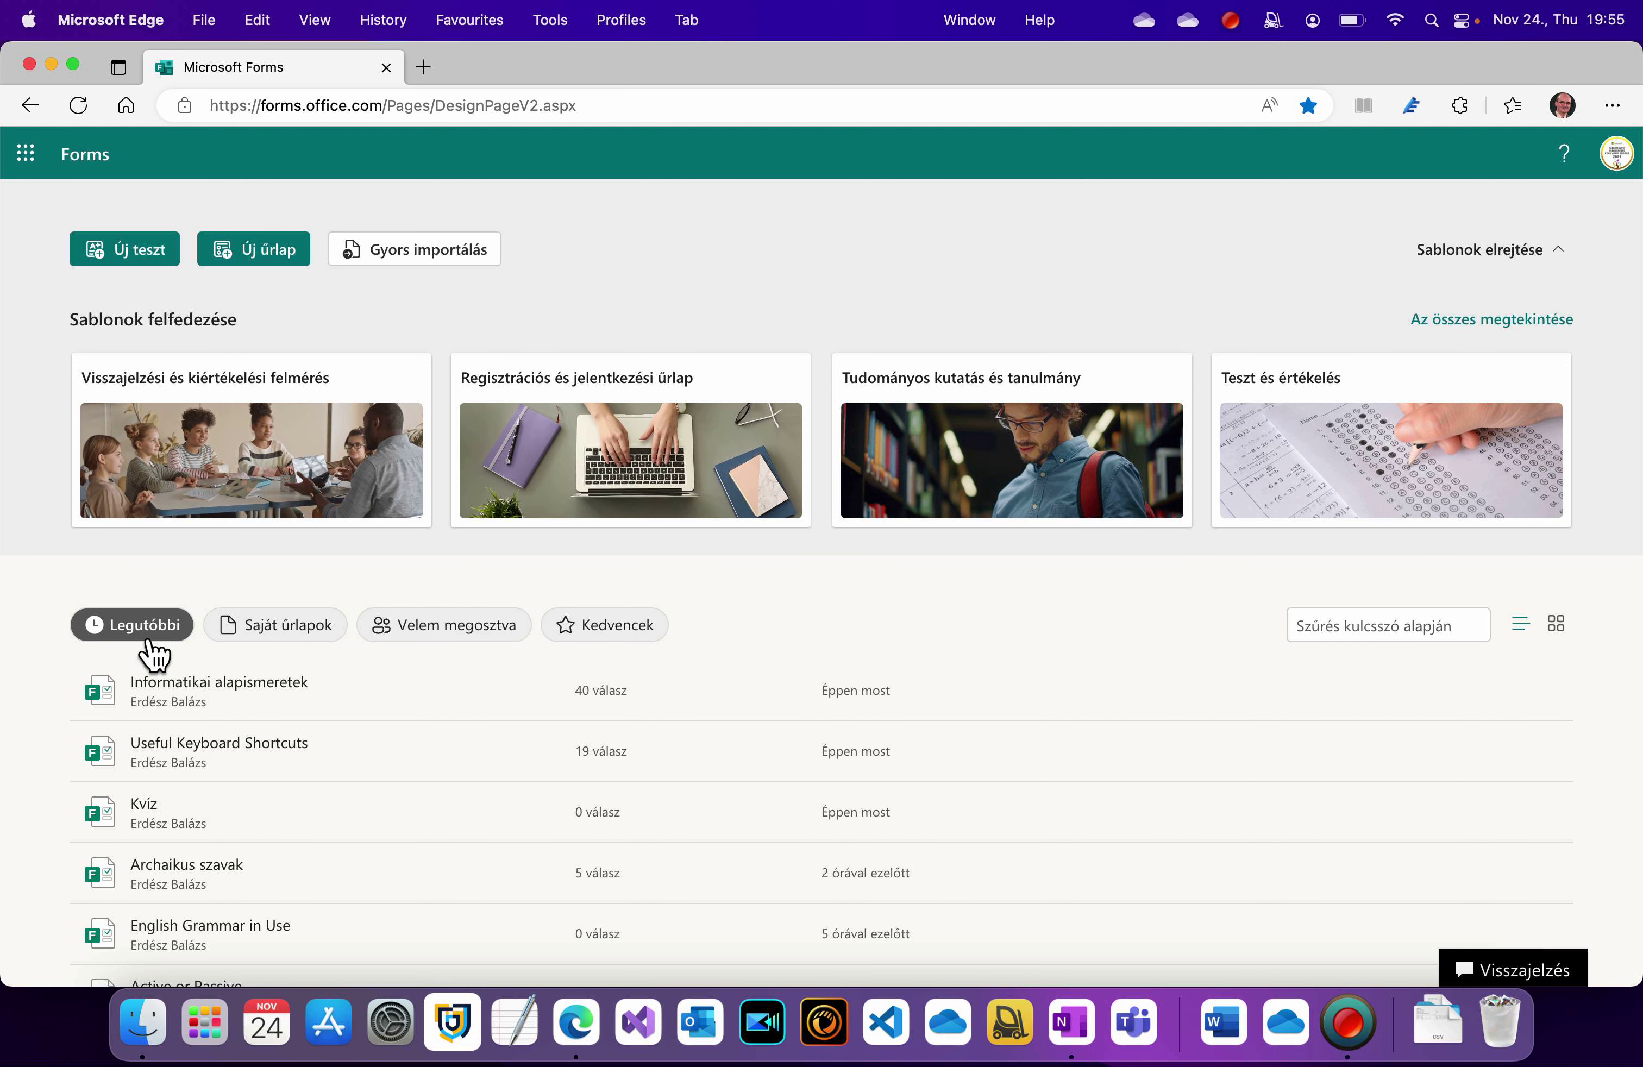
pyautogui.click(309, 639)
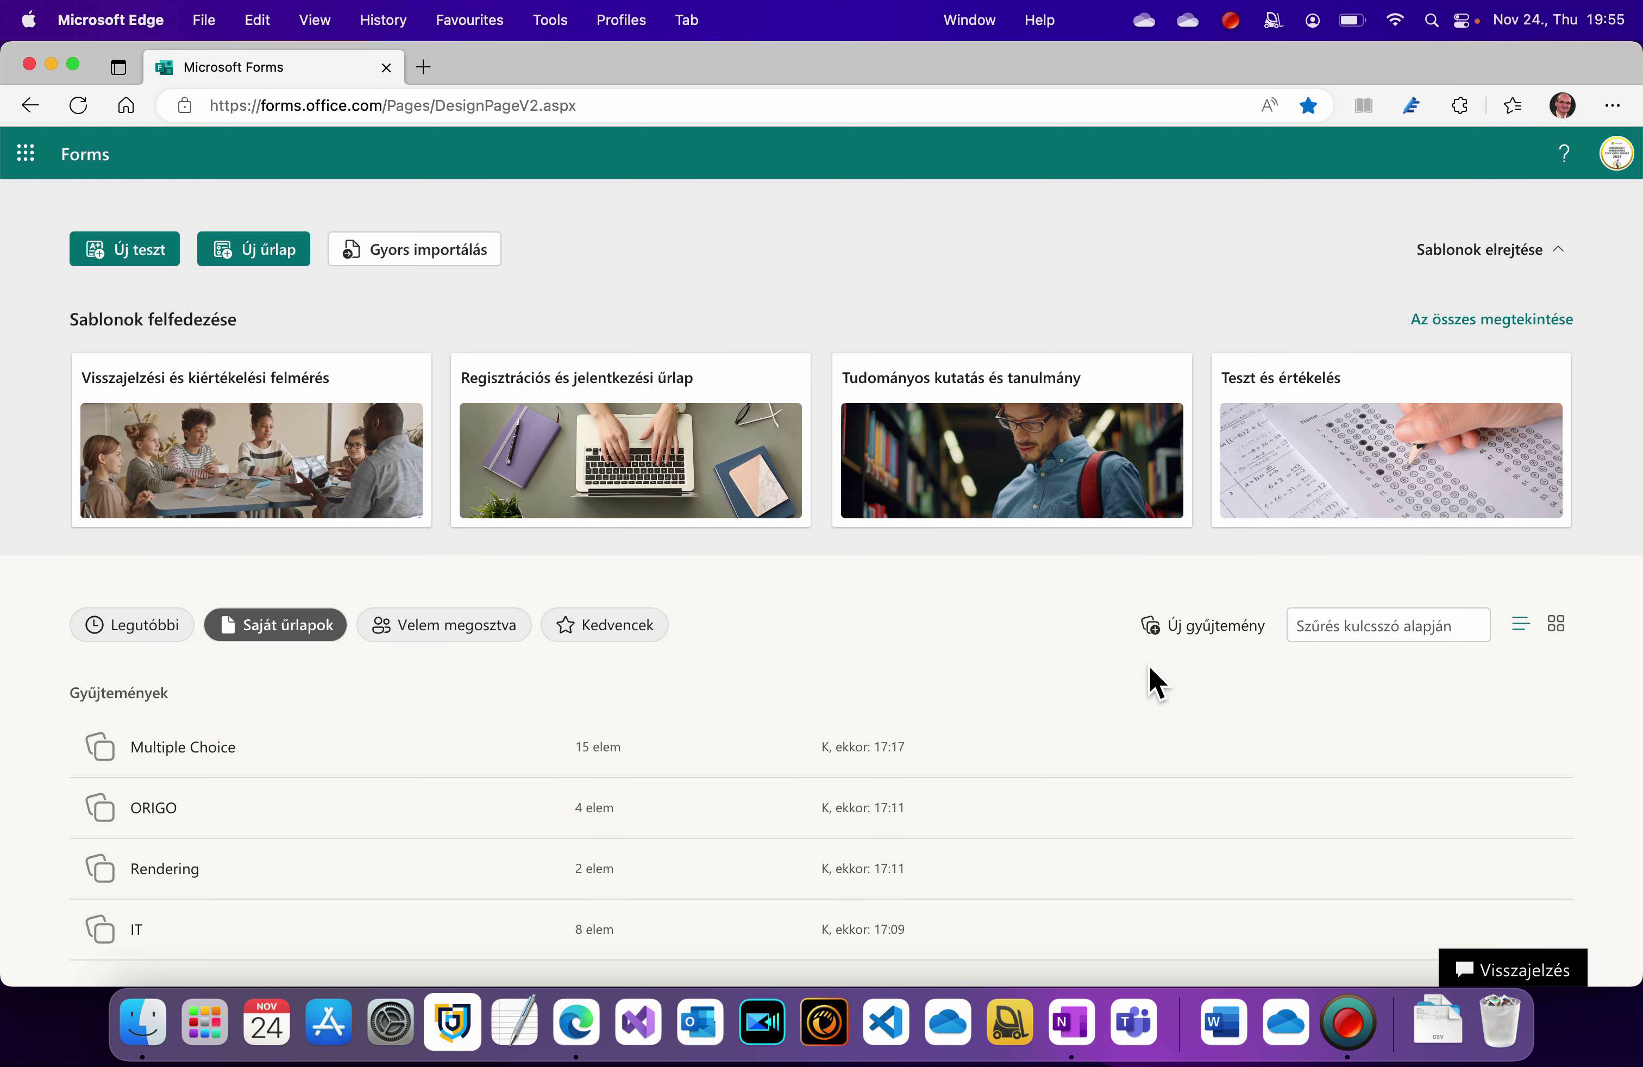
pyautogui.scroll(-5, 772, 759)
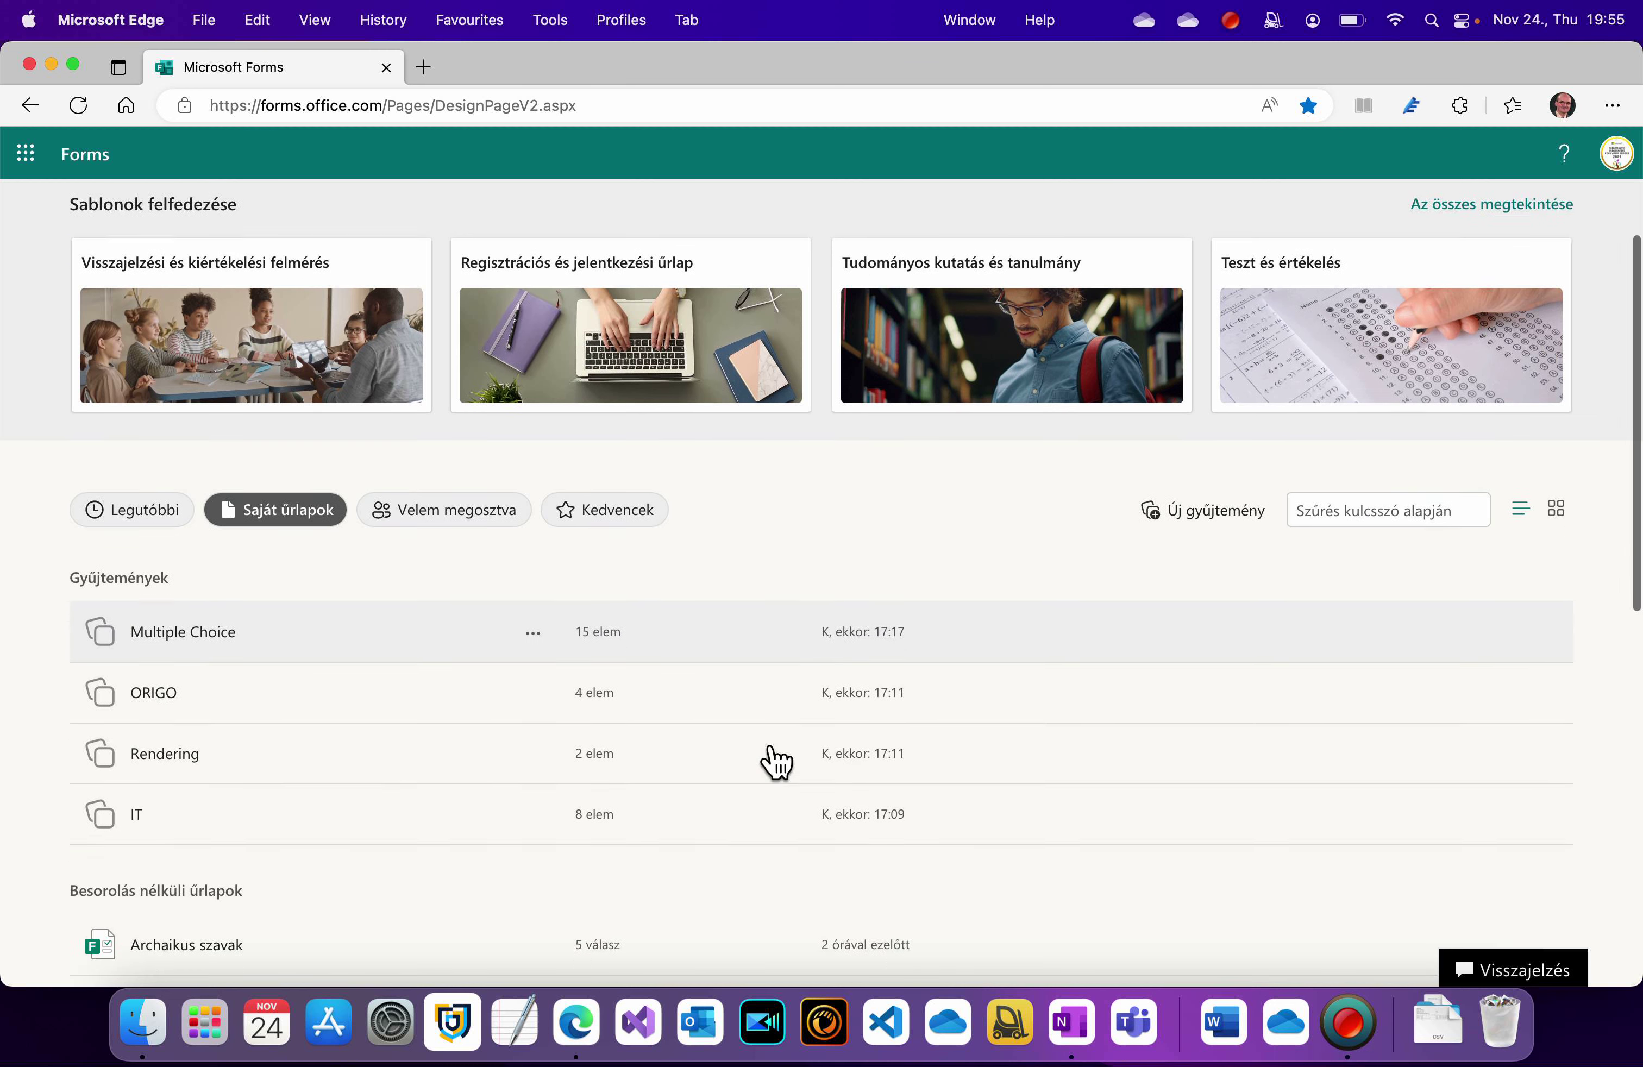
pyautogui.scroll(4, 776, 762)
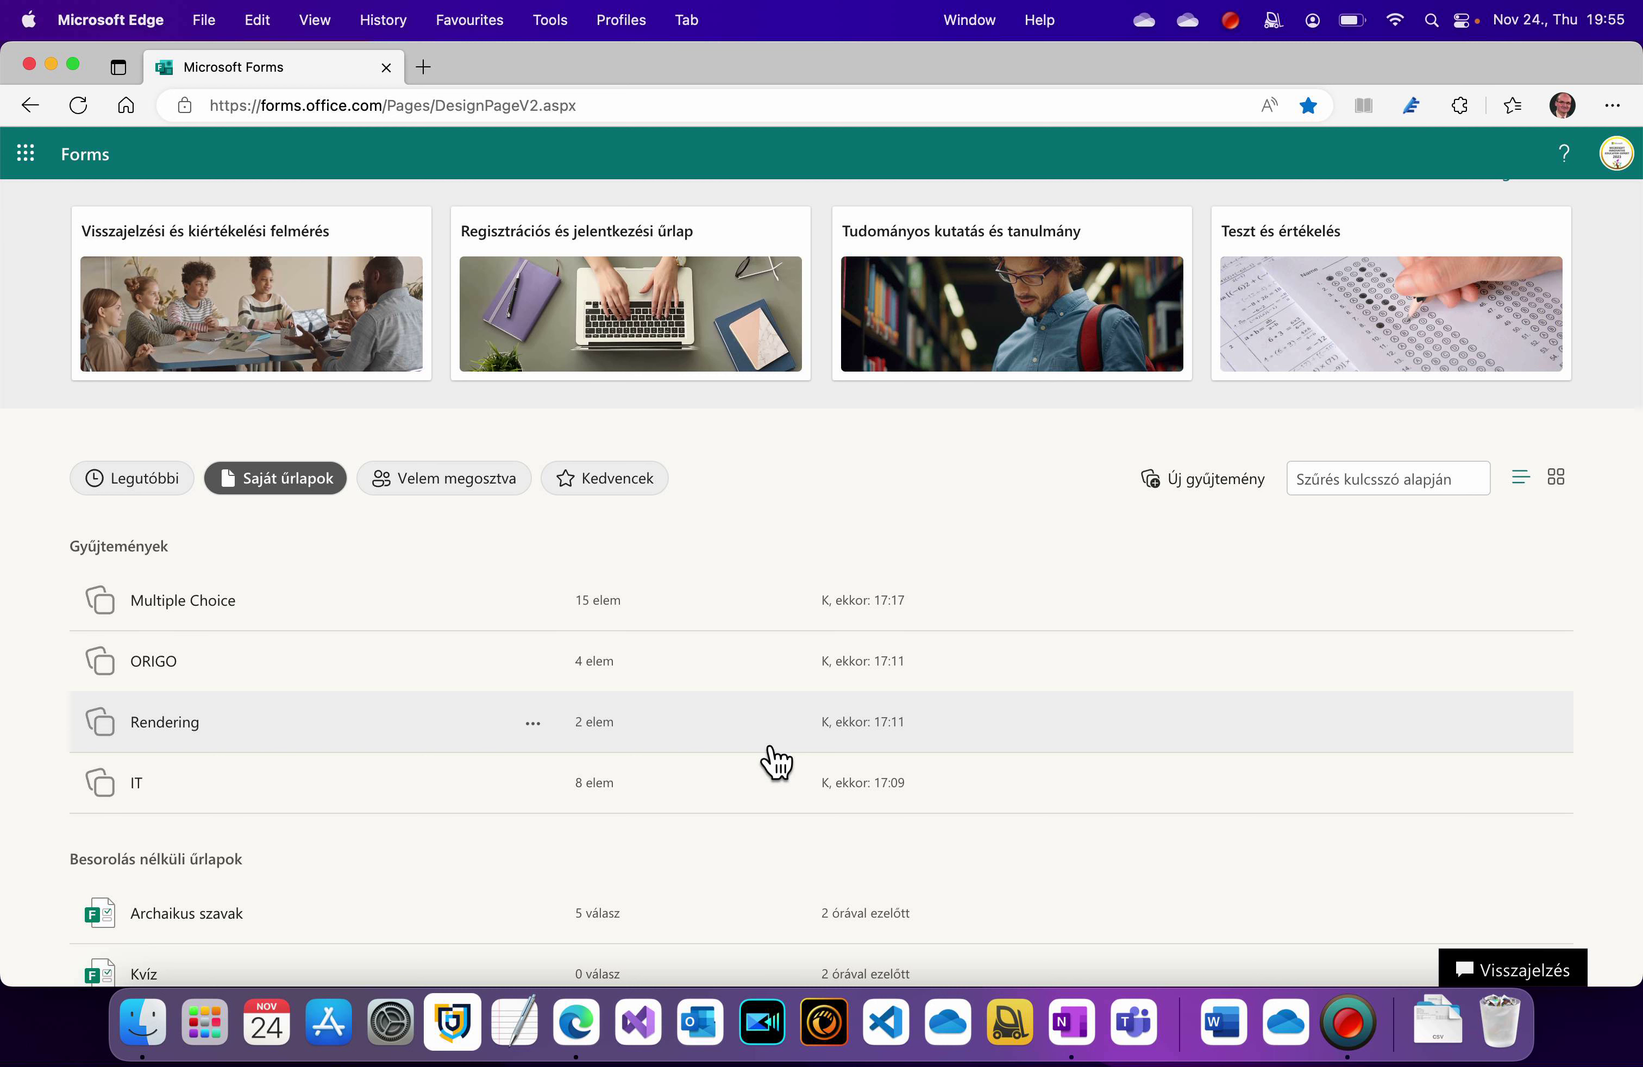
pyautogui.scroll(-1, 776, 762)
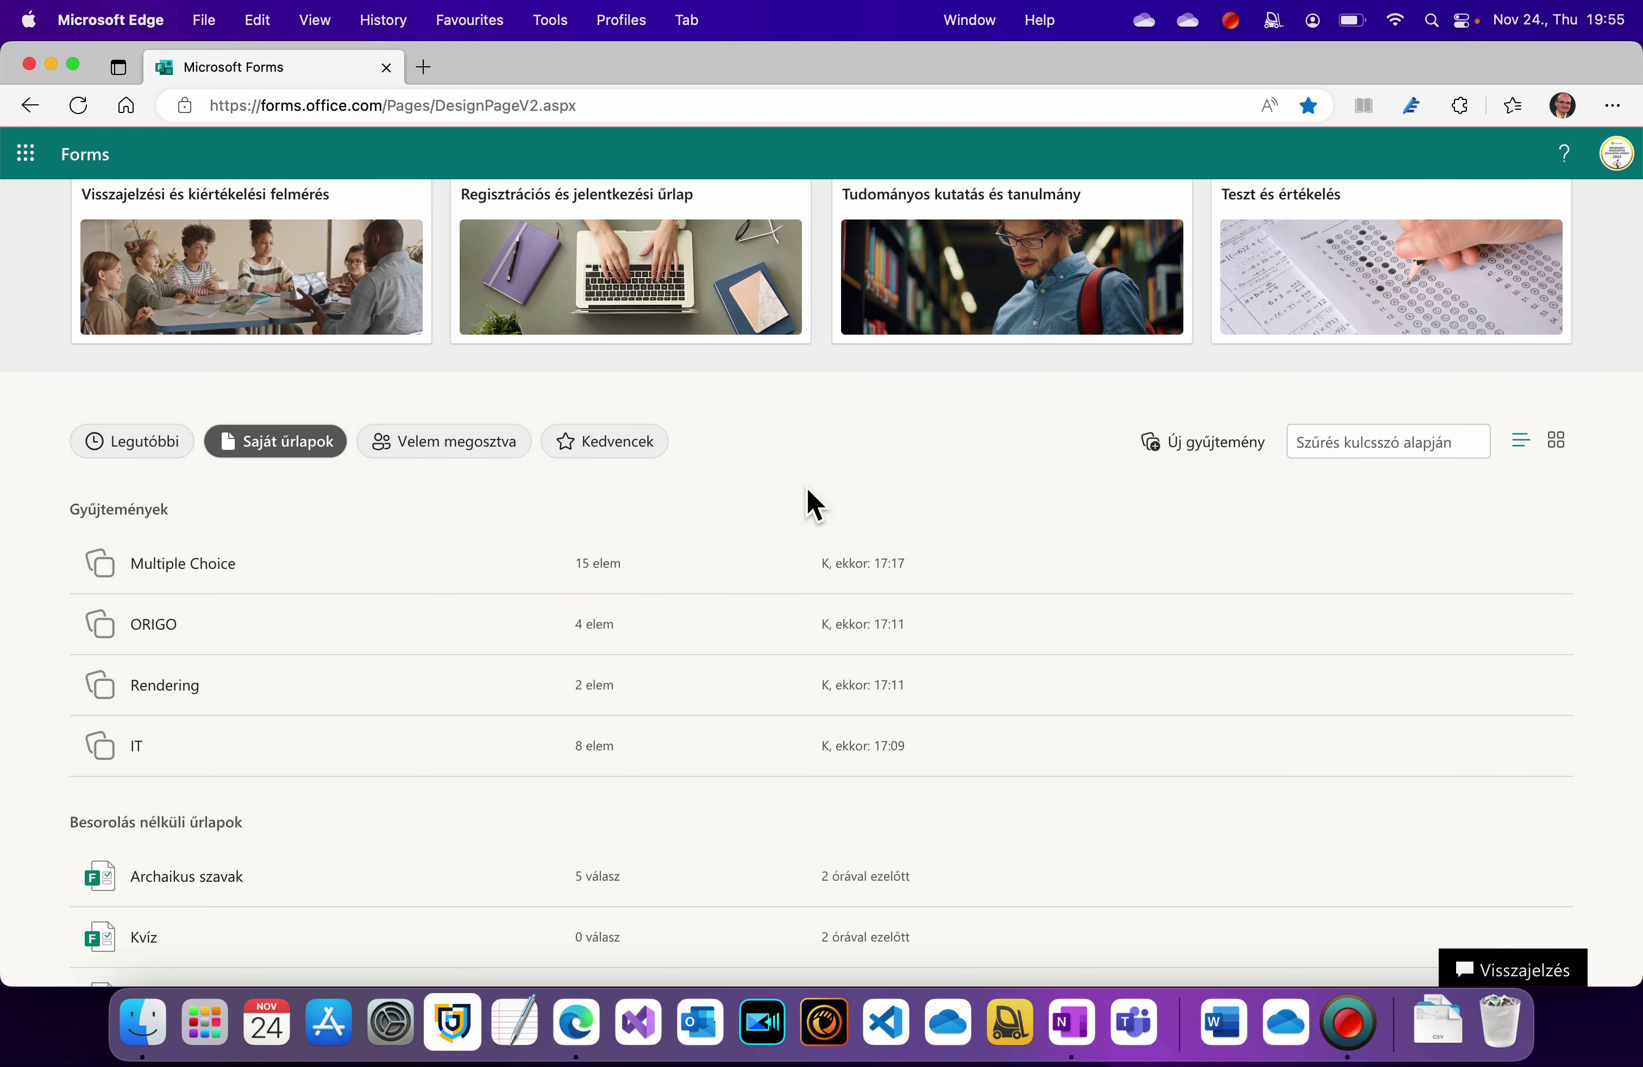
pyautogui.scroll(5, 806, 486)
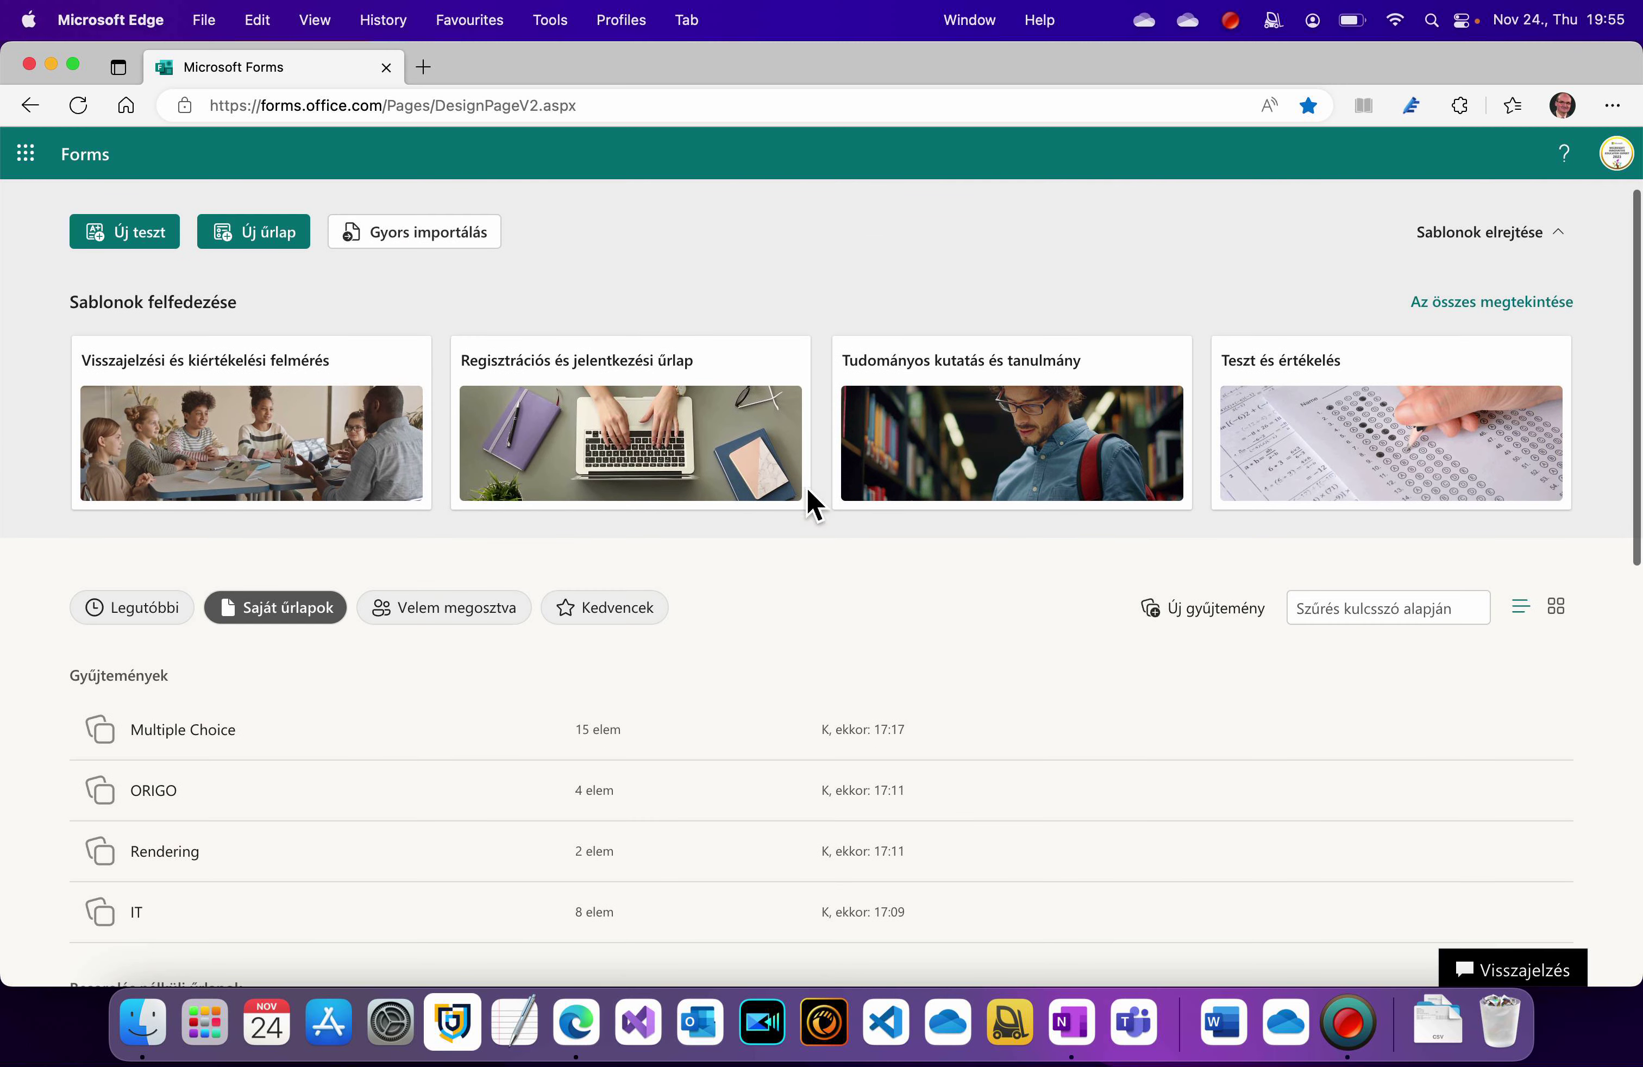
pyautogui.click(478, 627)
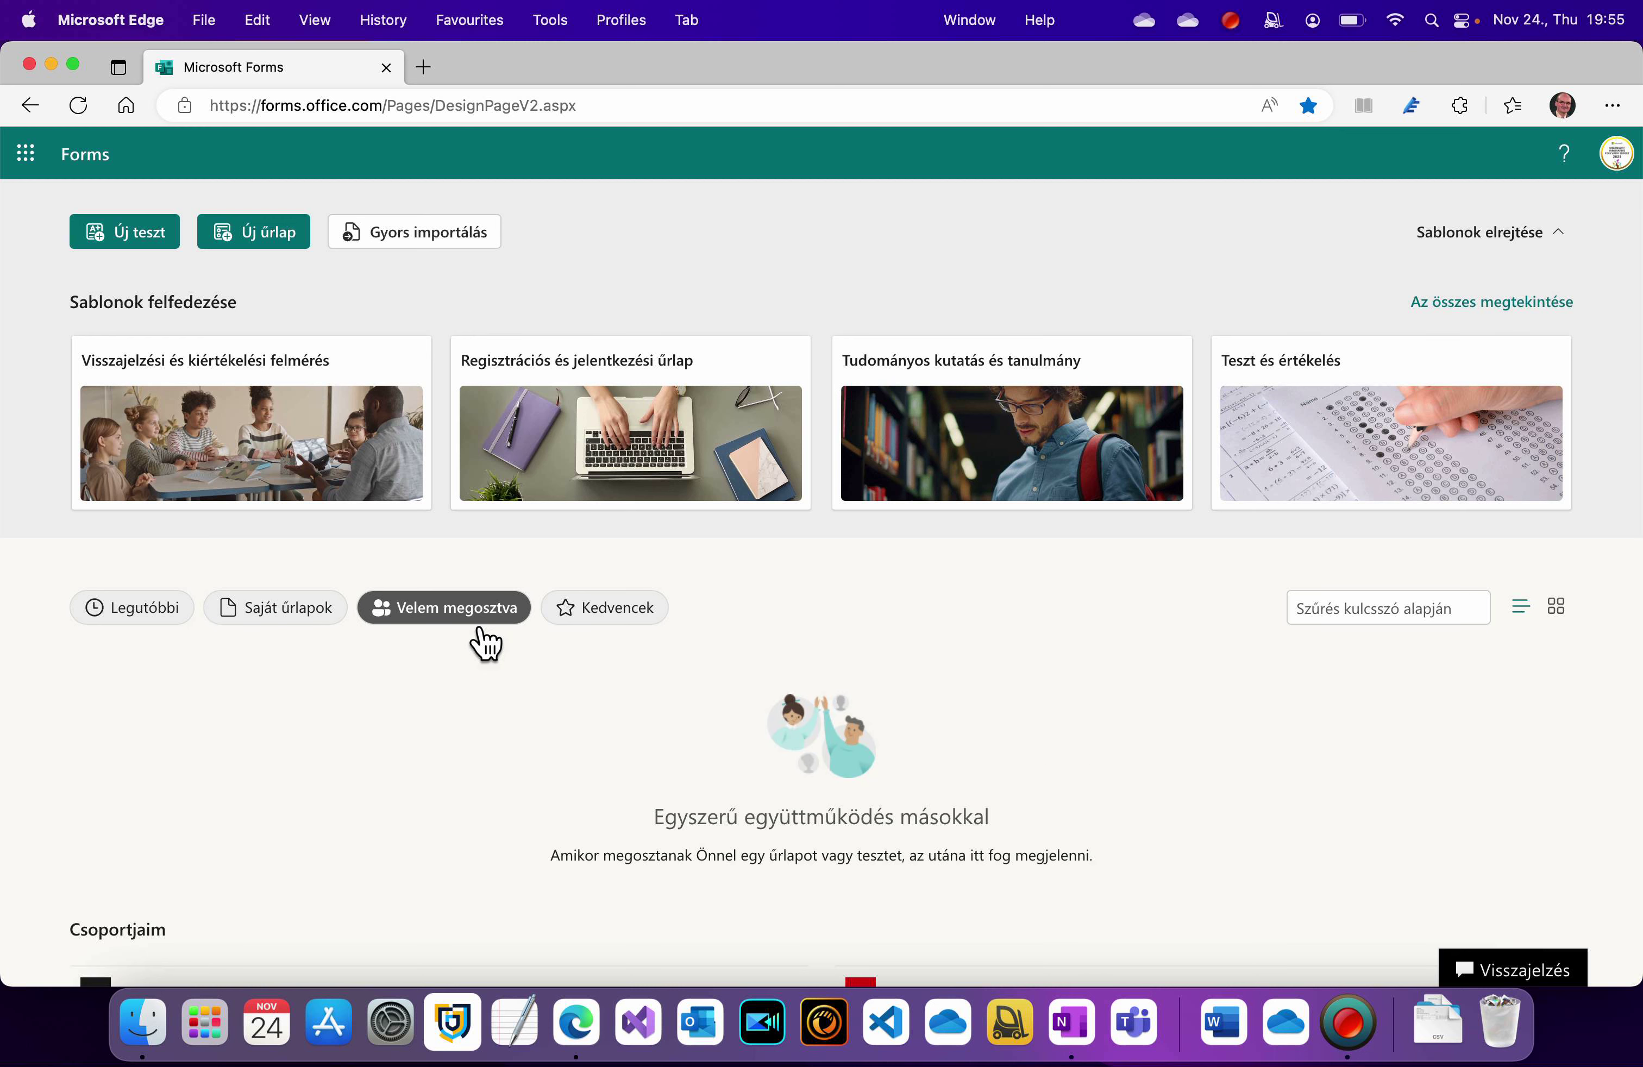
pyautogui.click(615, 637)
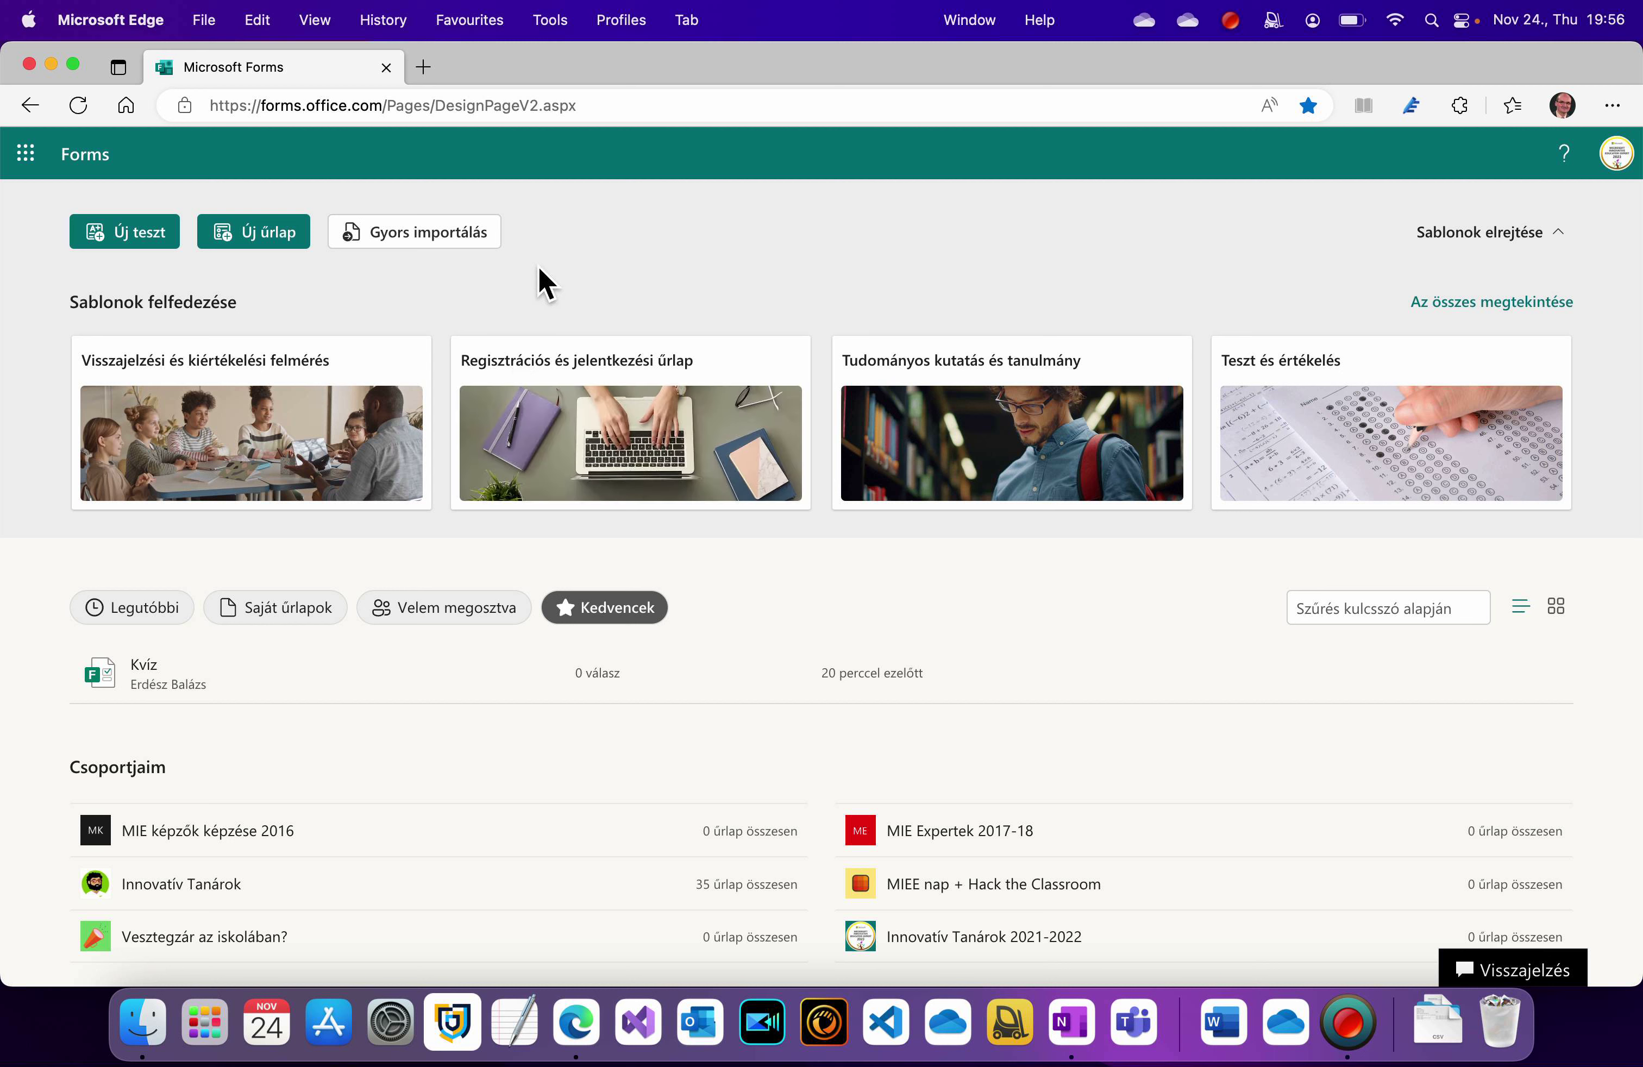
# - Start a quick import in Forms, and review the formsTemplate document from the Tips_&_Tricks folder in Word before closing it and the folder
pyautogui.click(447, 246)
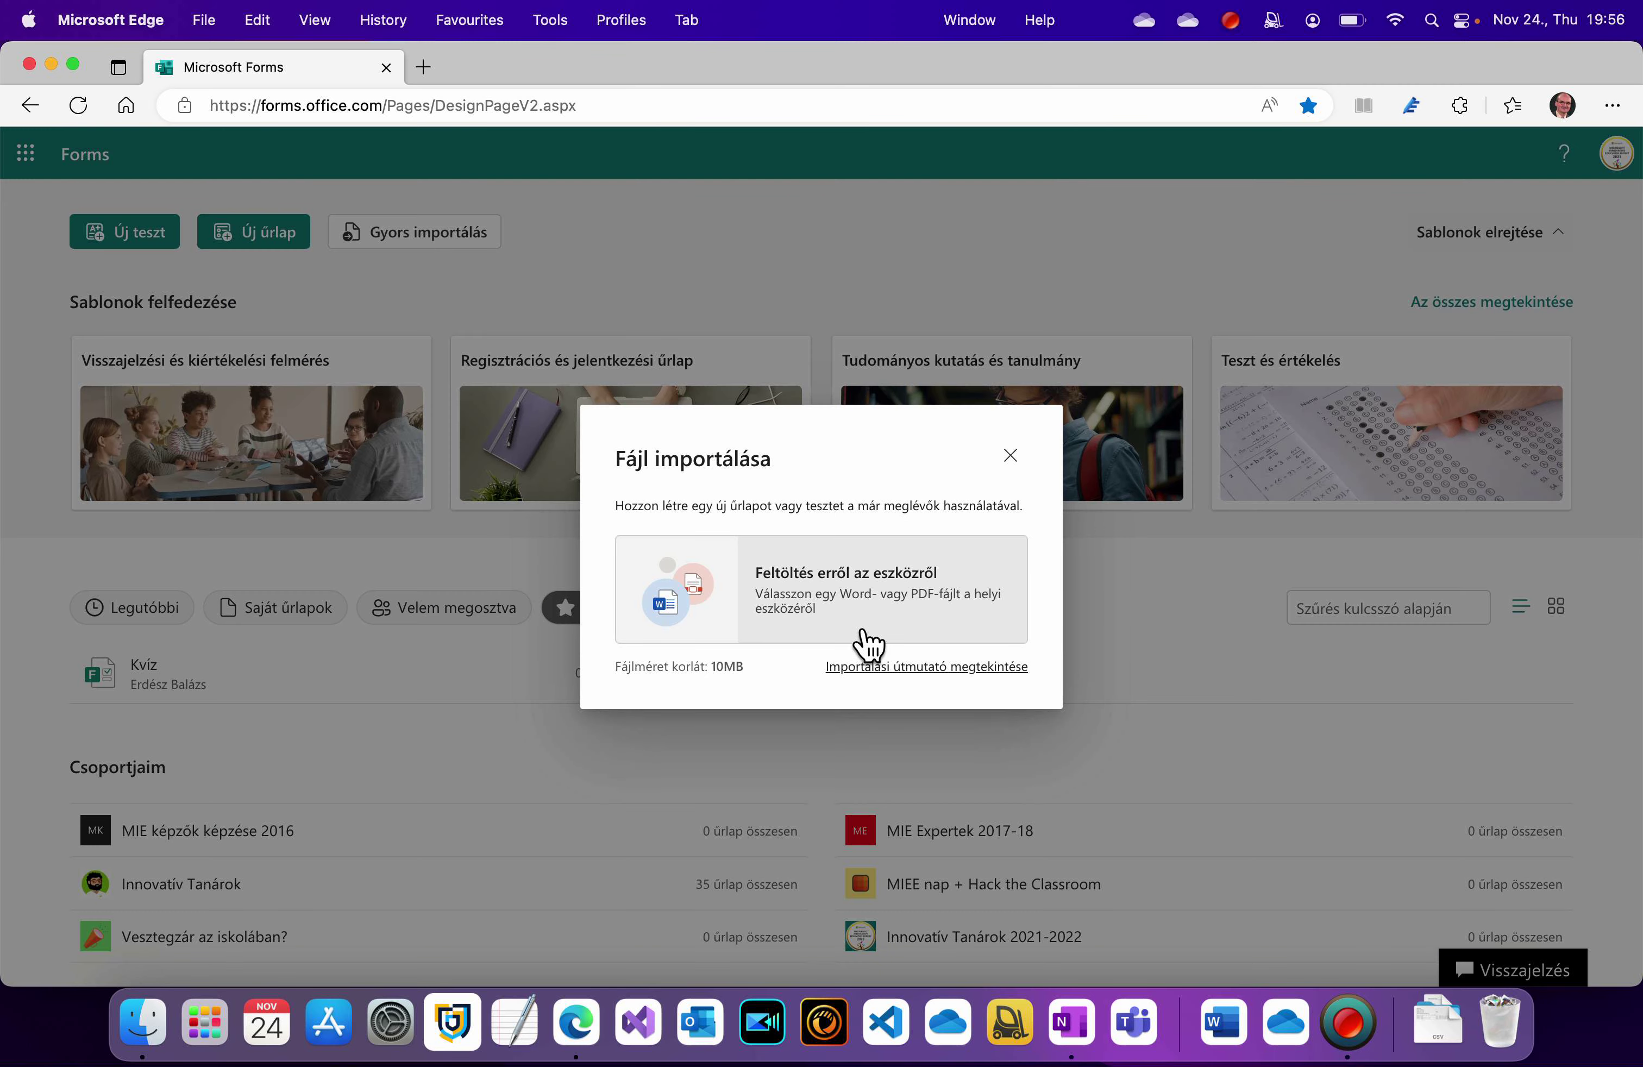
pyautogui.click(146, 1025)
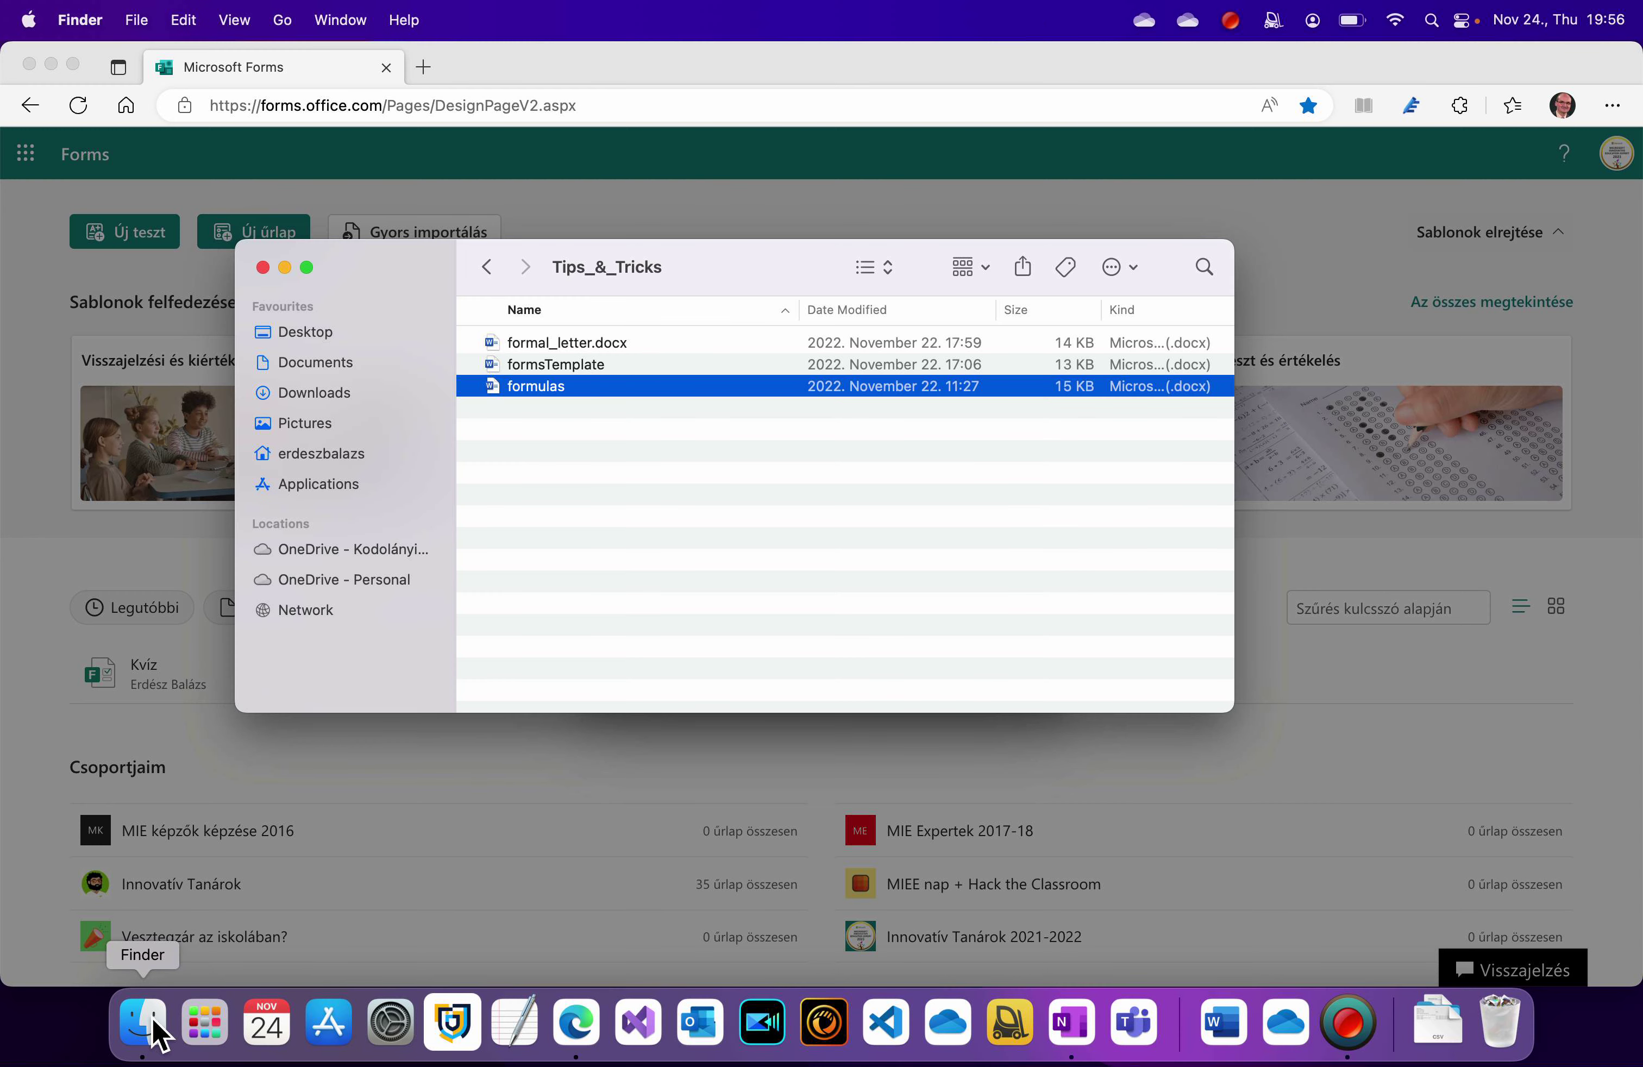
pyautogui.doubleClick(596, 365)
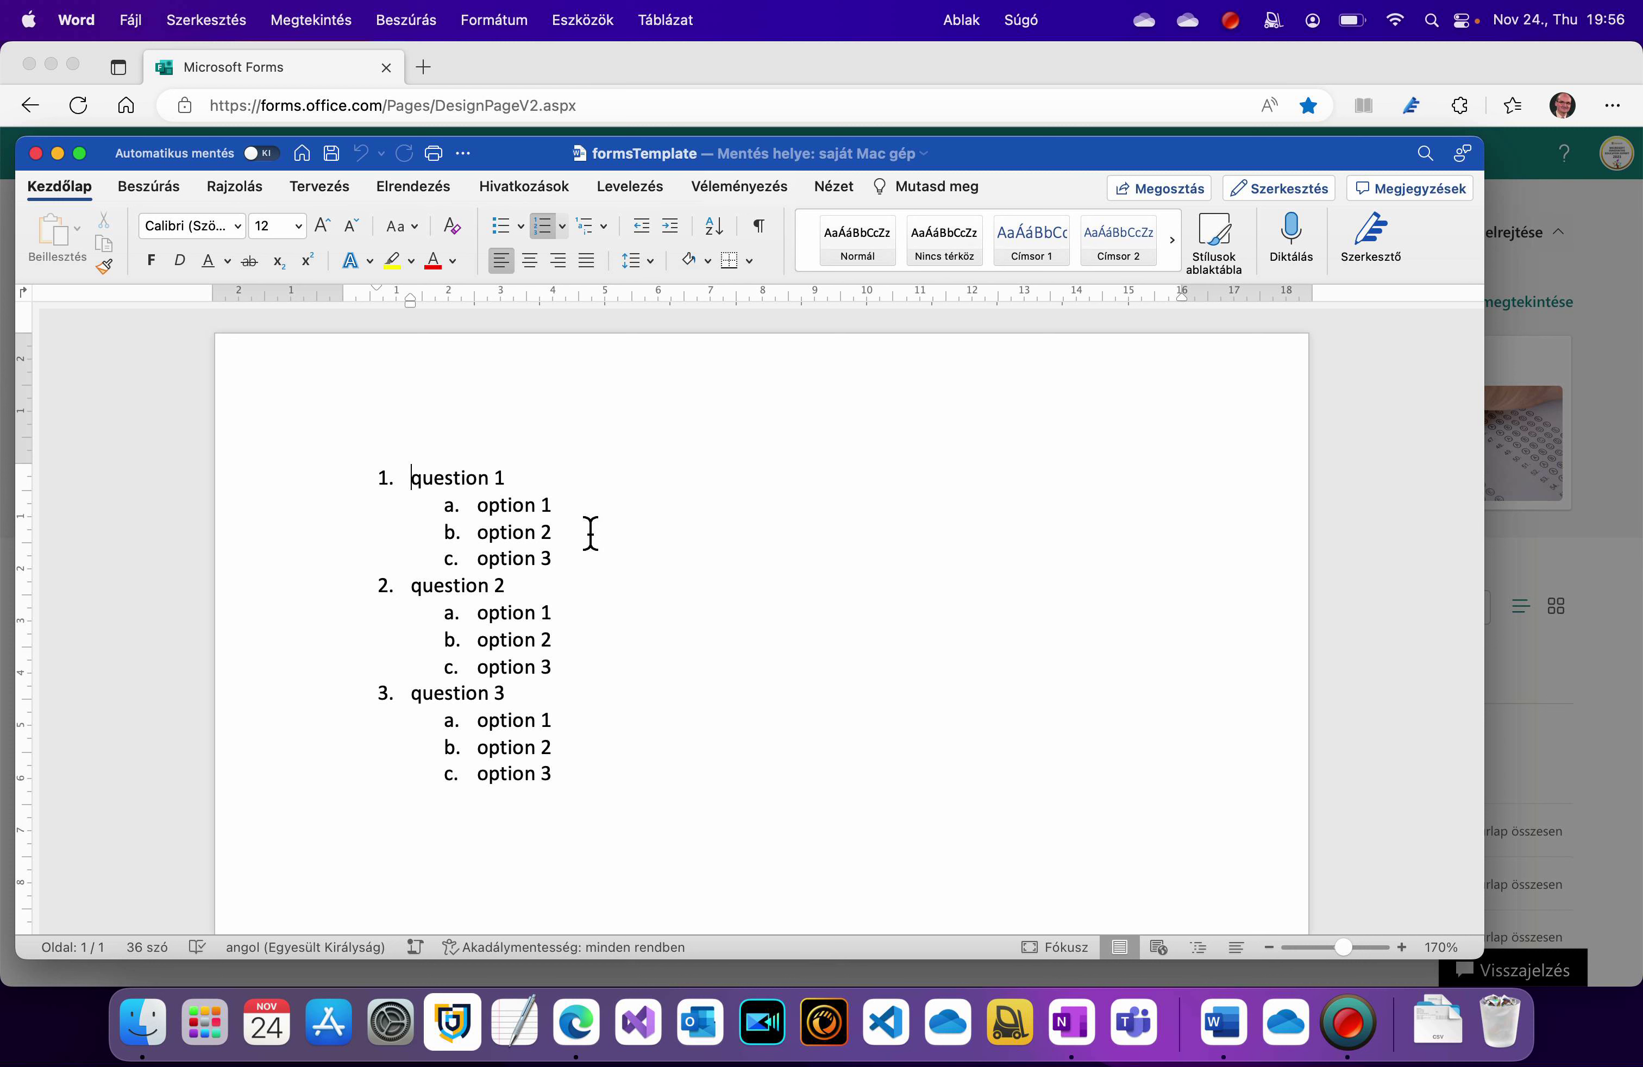
pyautogui.press('super+Tab')
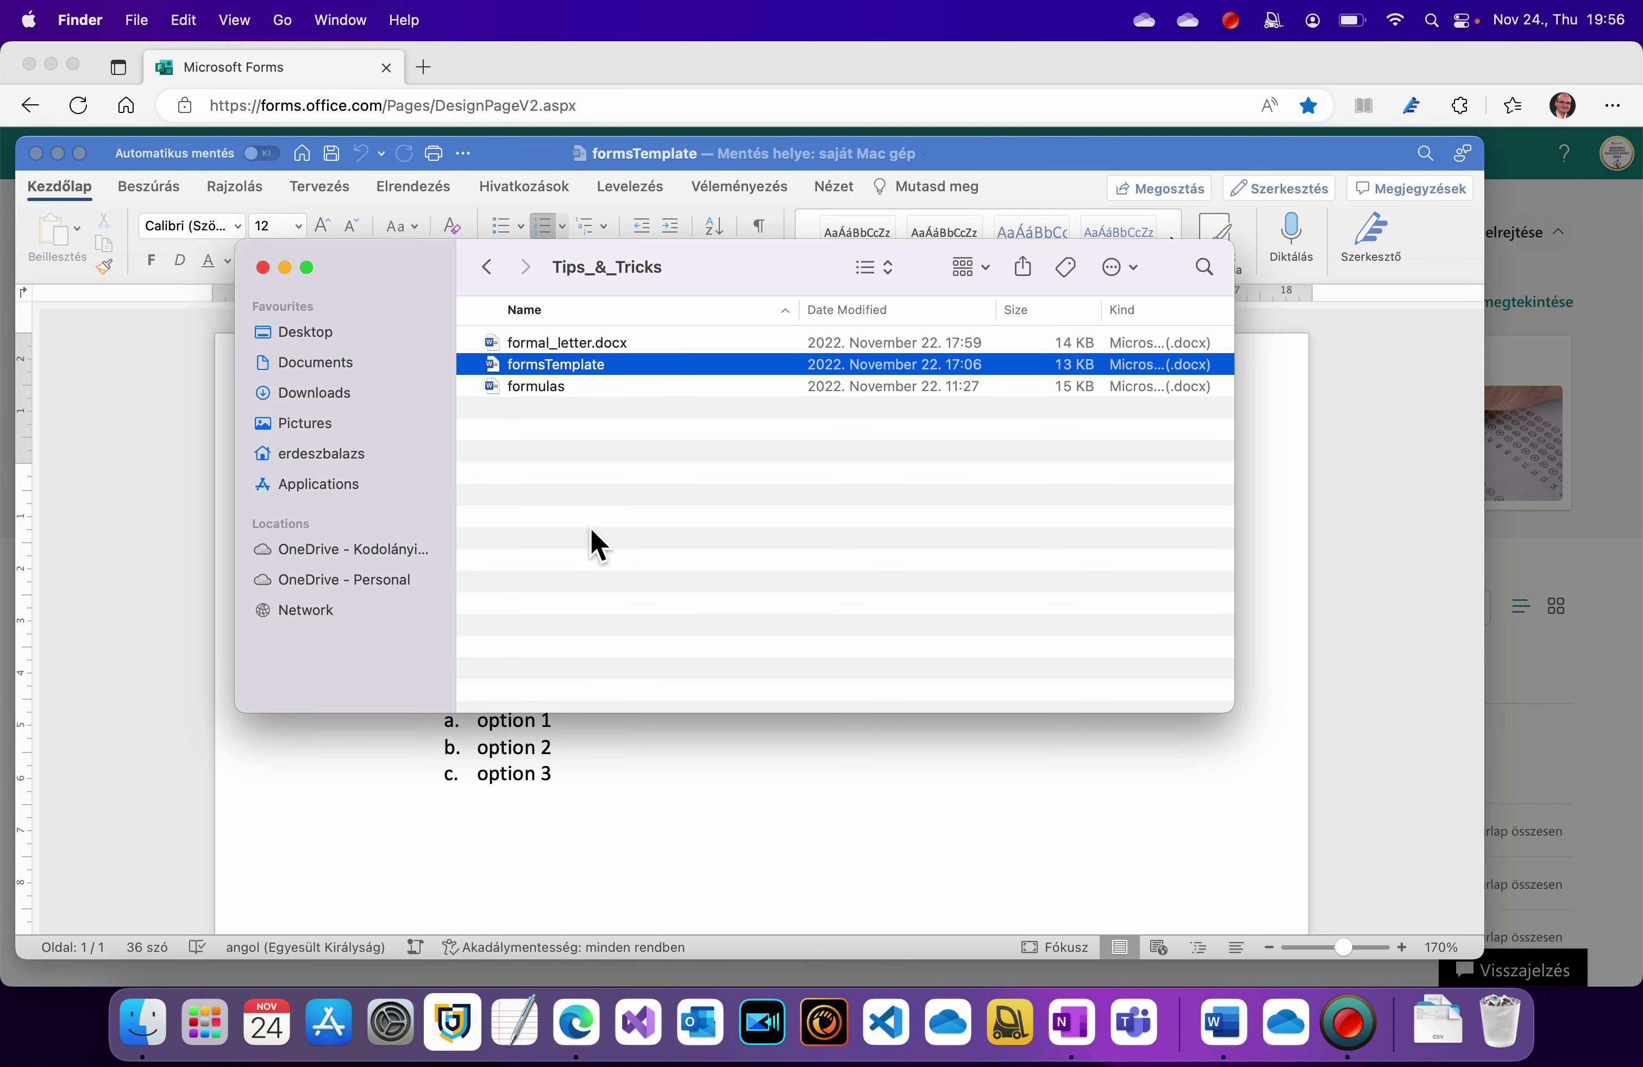
pyautogui.click(209, 257)
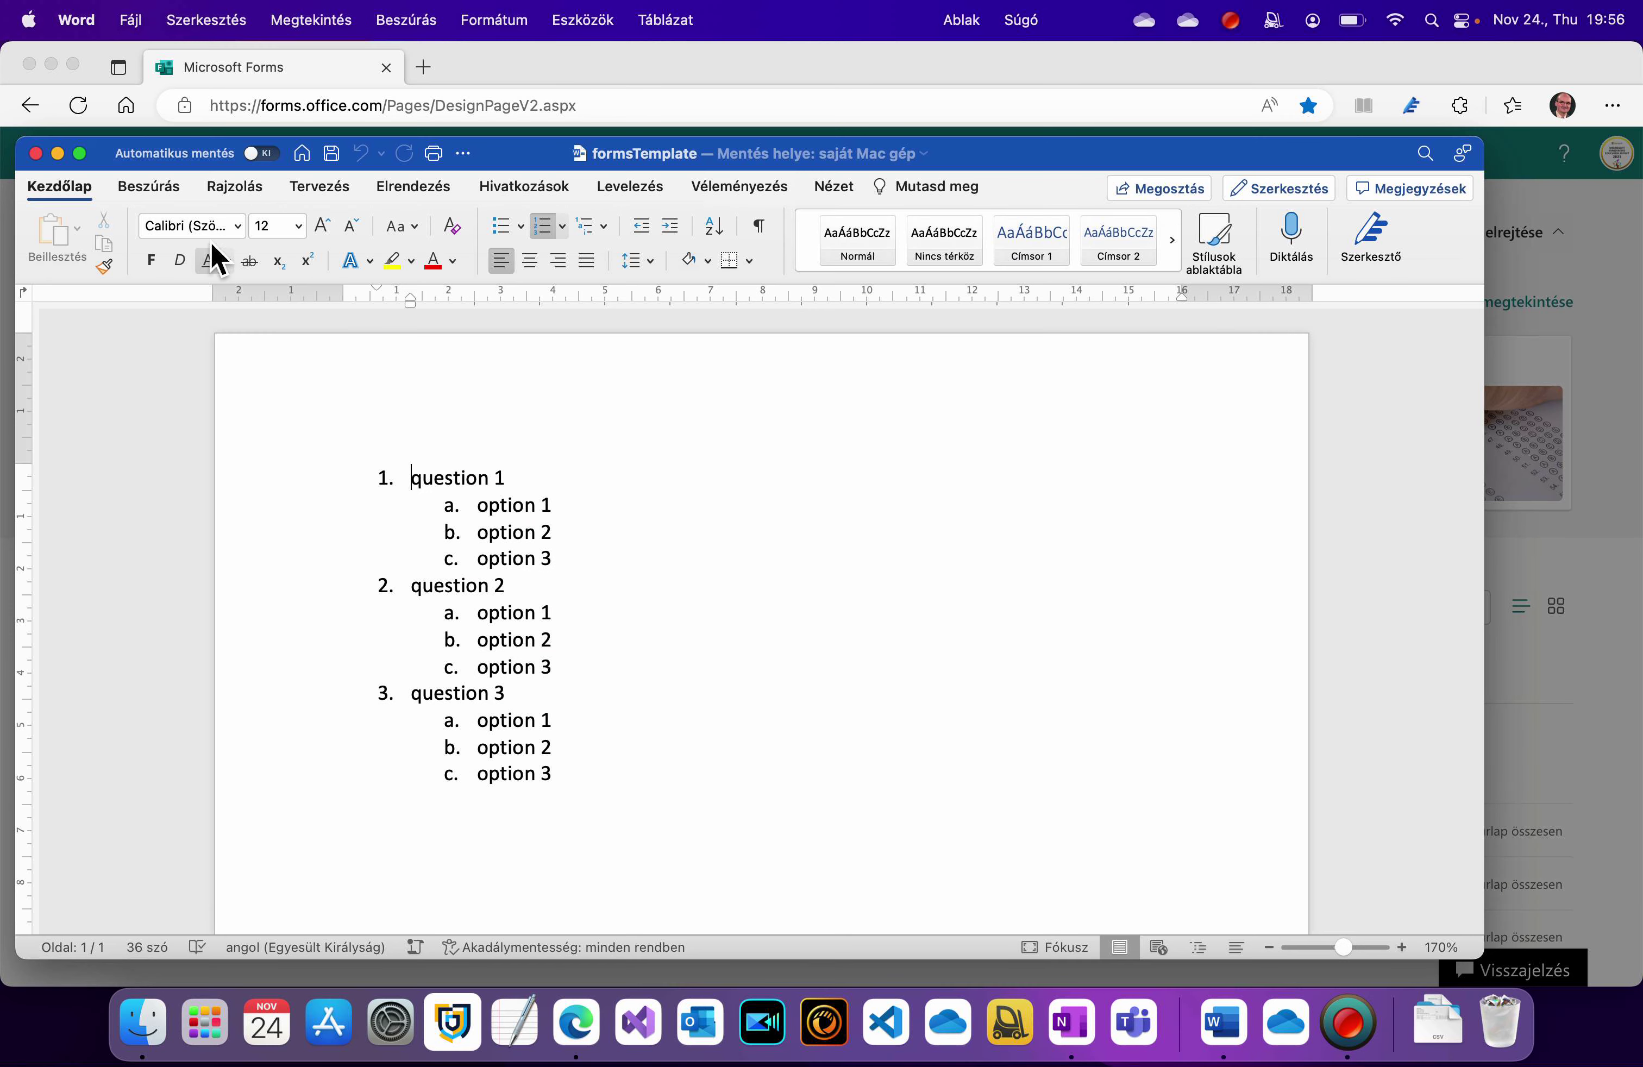
pyautogui.click(35, 154)
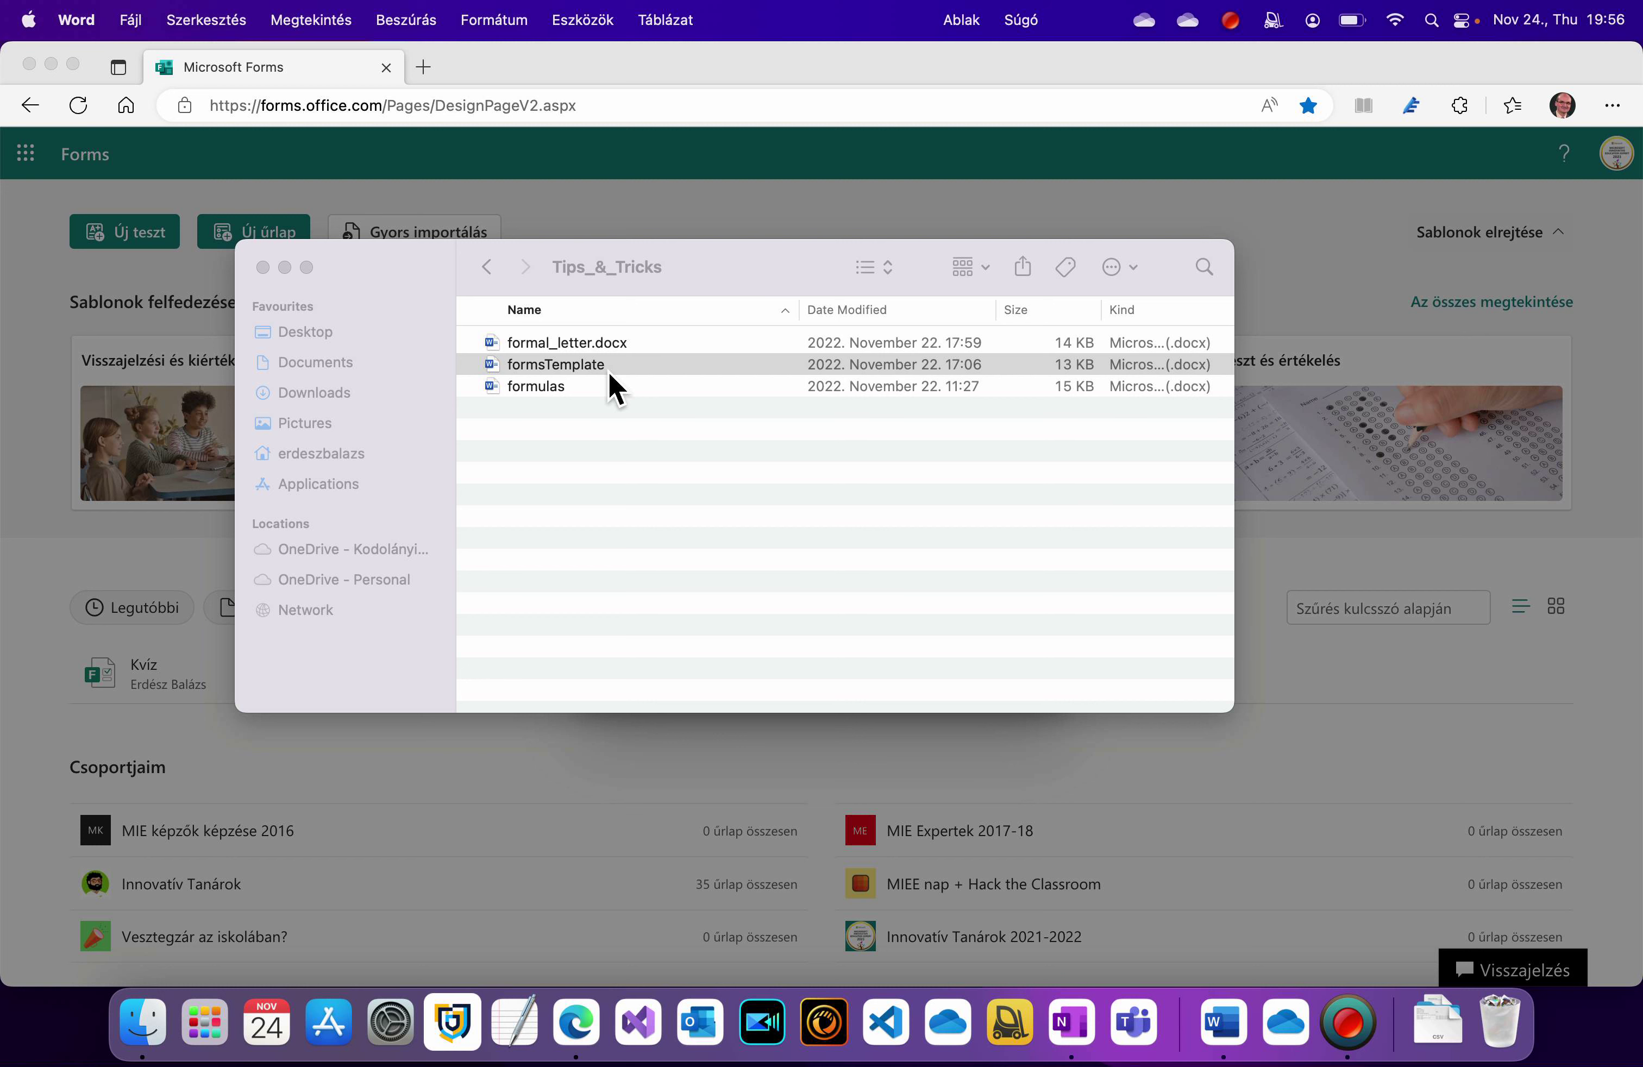
pyautogui.click(263, 268)
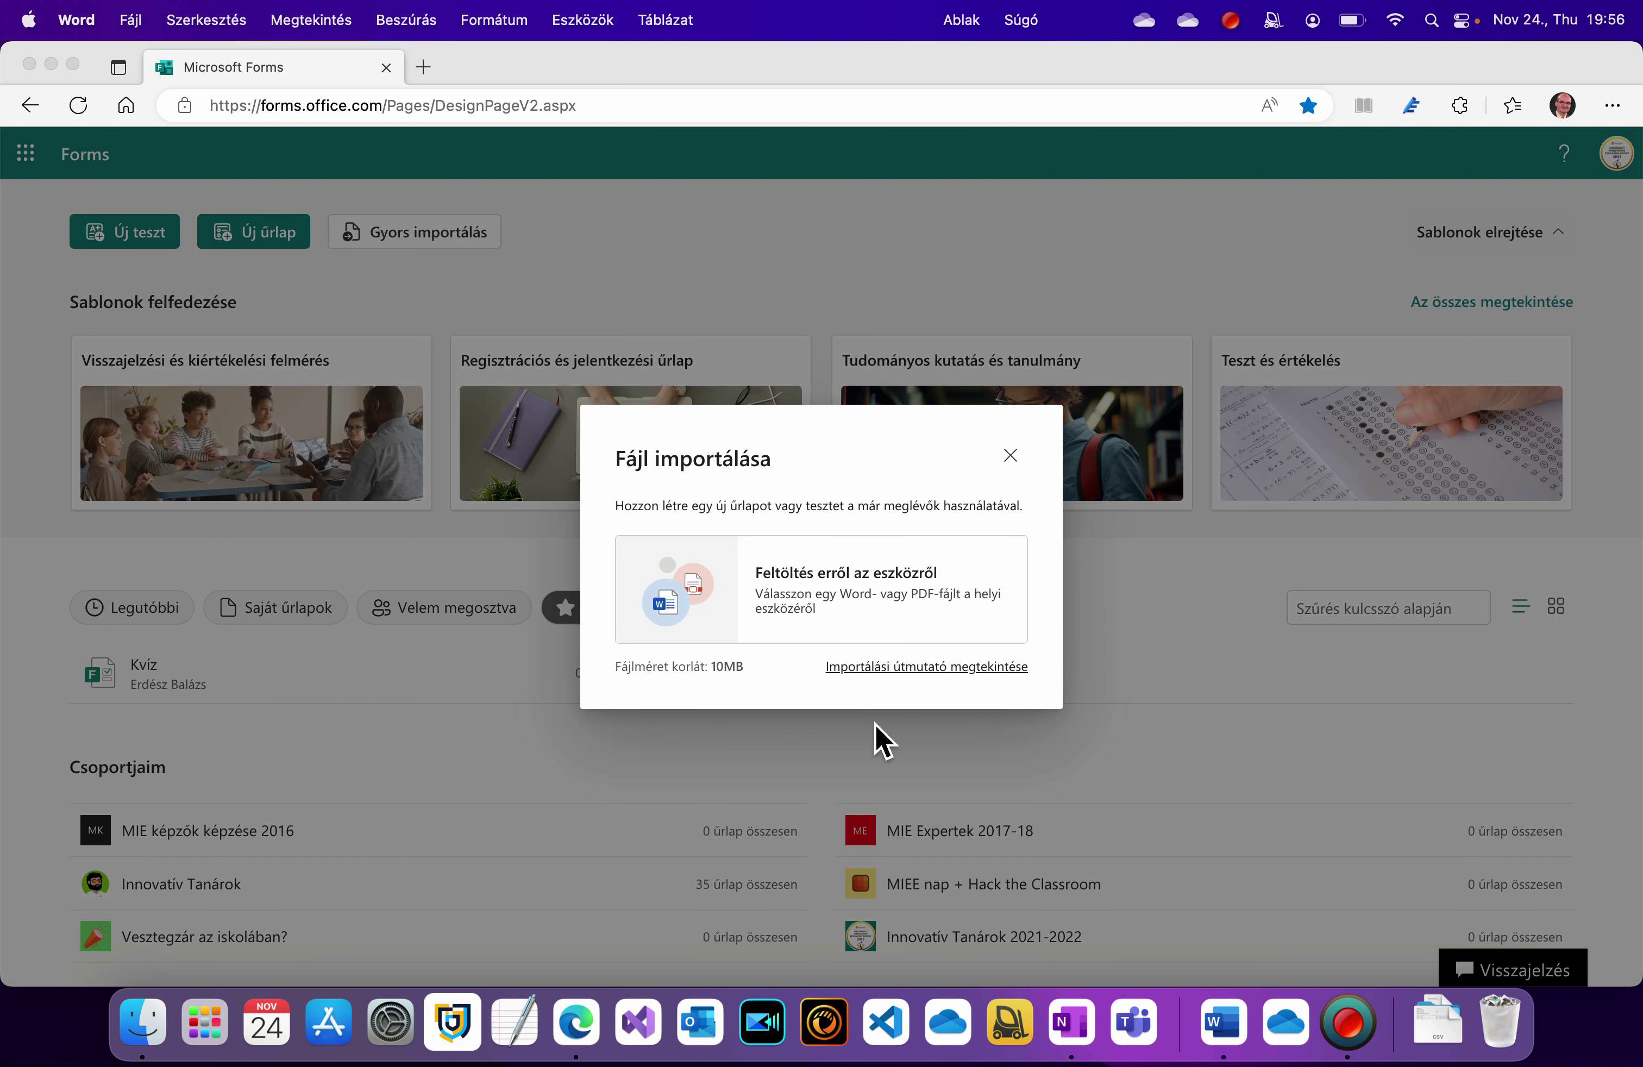
# - Import formsTemplate from the Tips_&_Tricks folder as a quiz (Teszt) and open the converted quiz for review
pyautogui.click(849, 608)
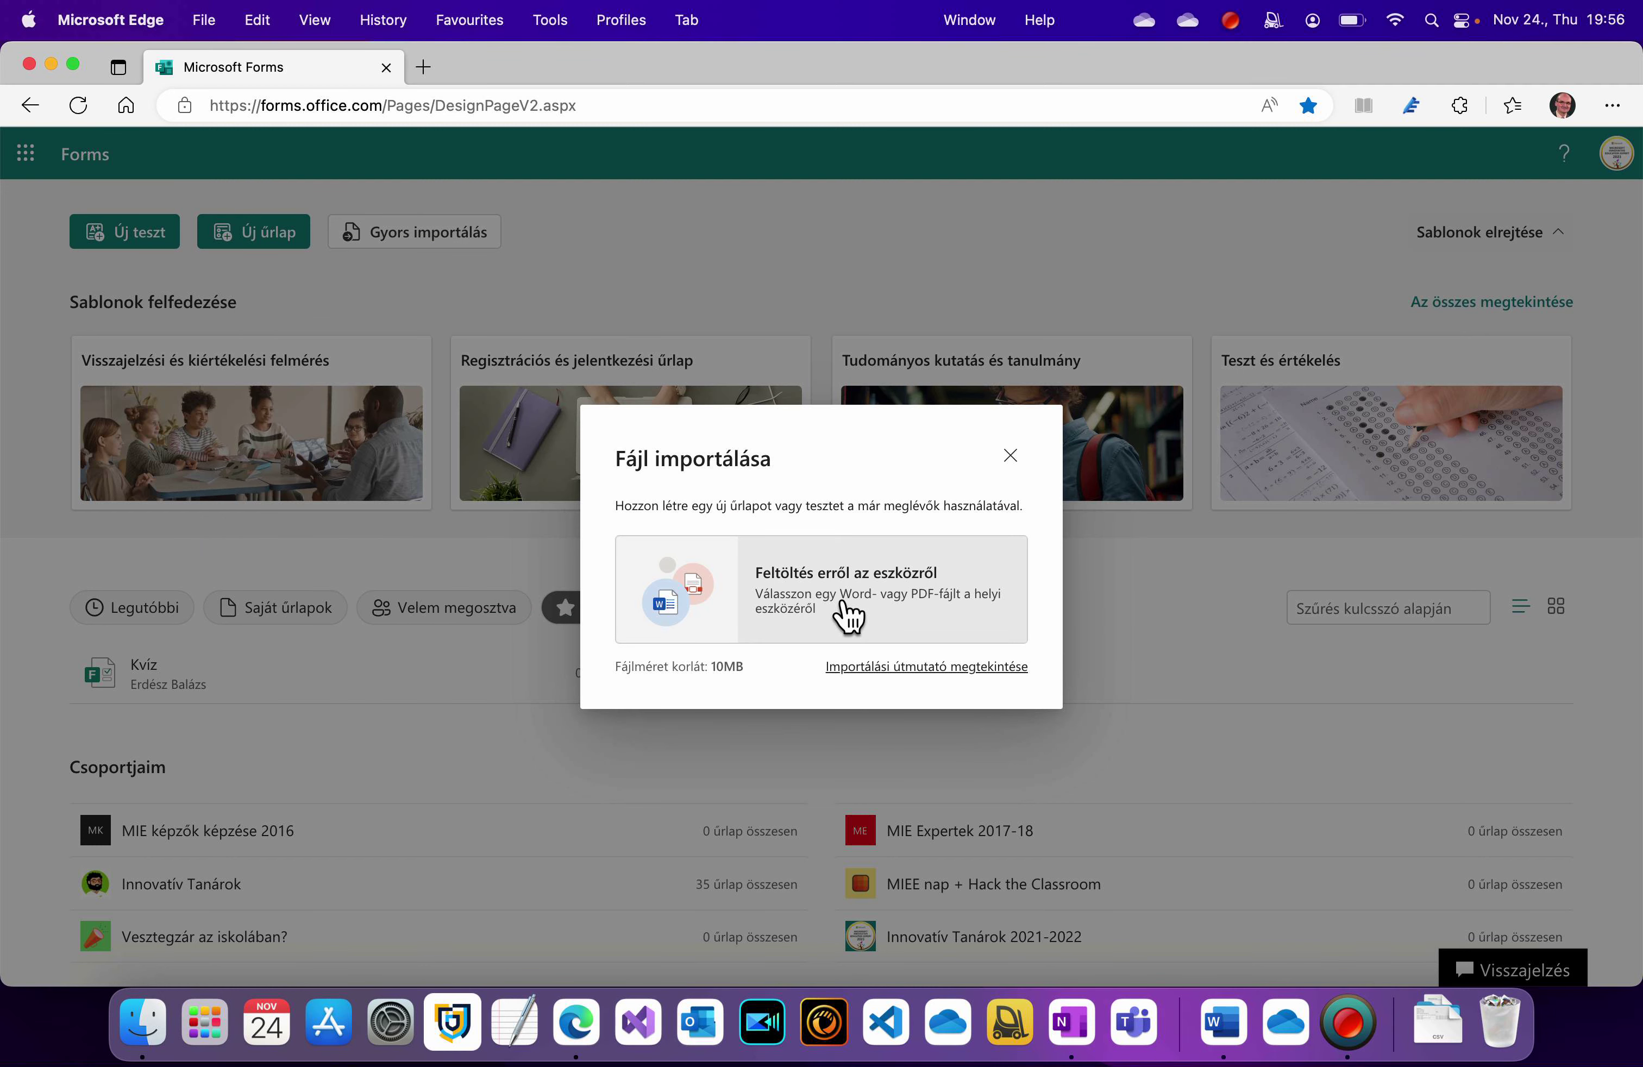
pyautogui.click(843, 601)
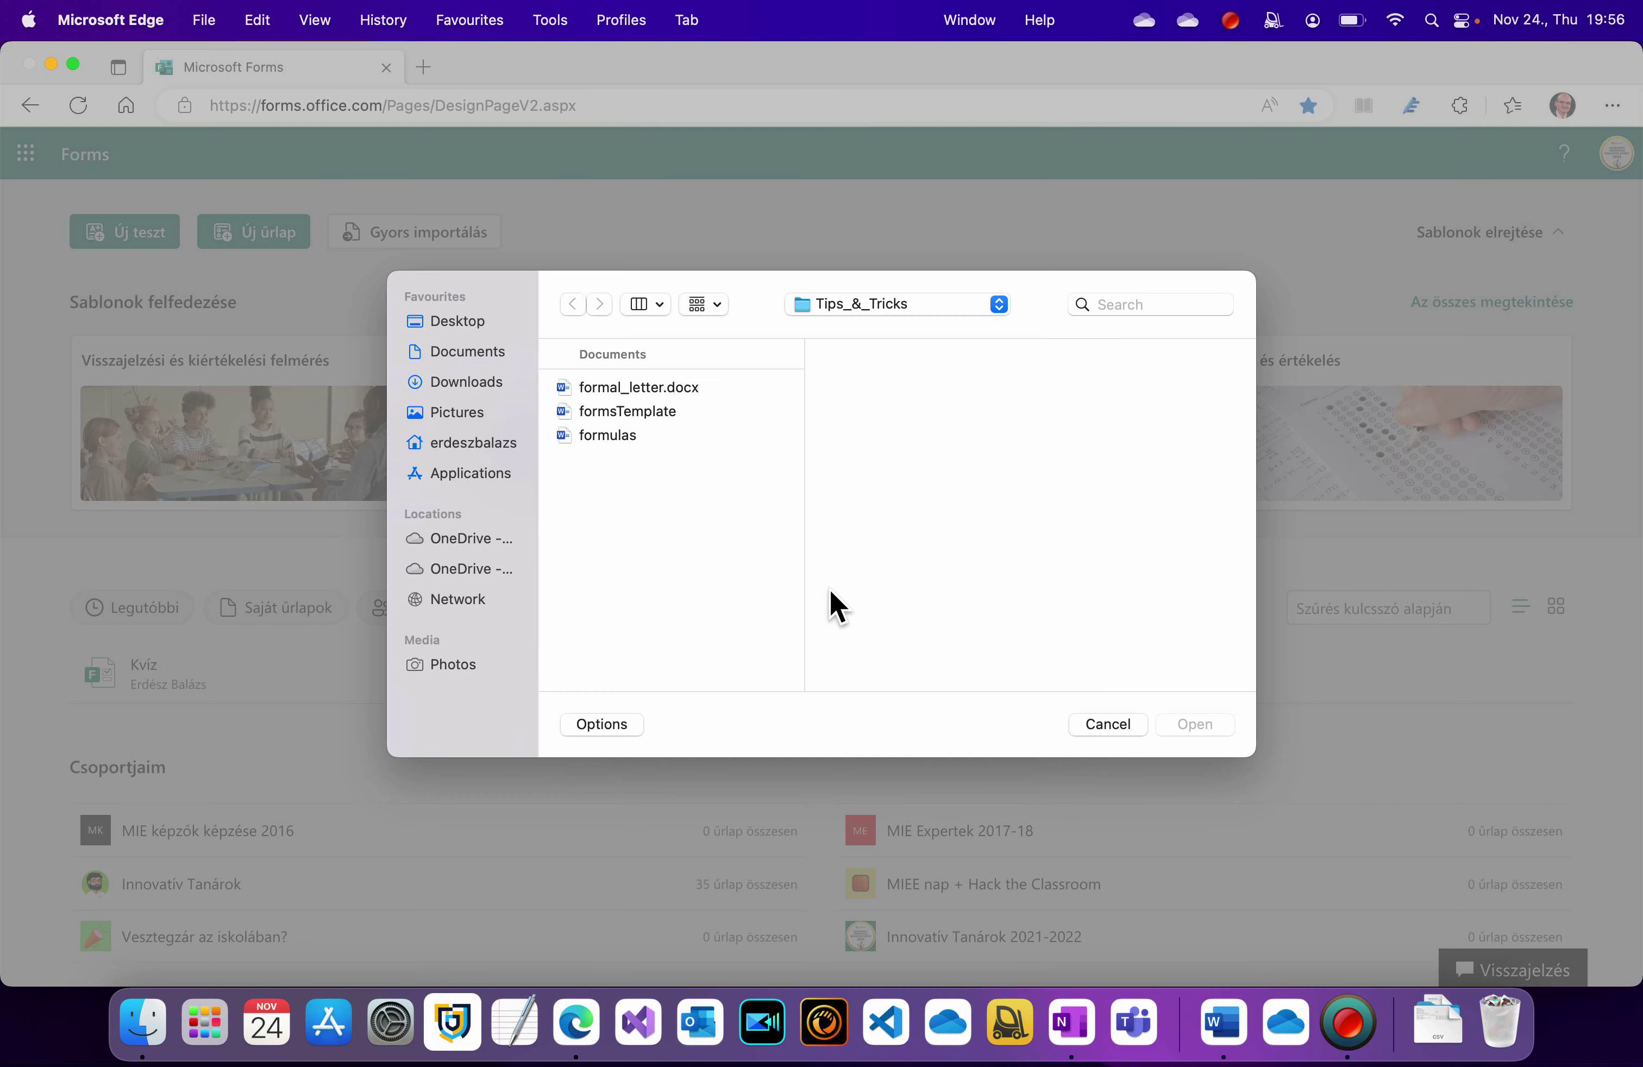
pyautogui.click(653, 413)
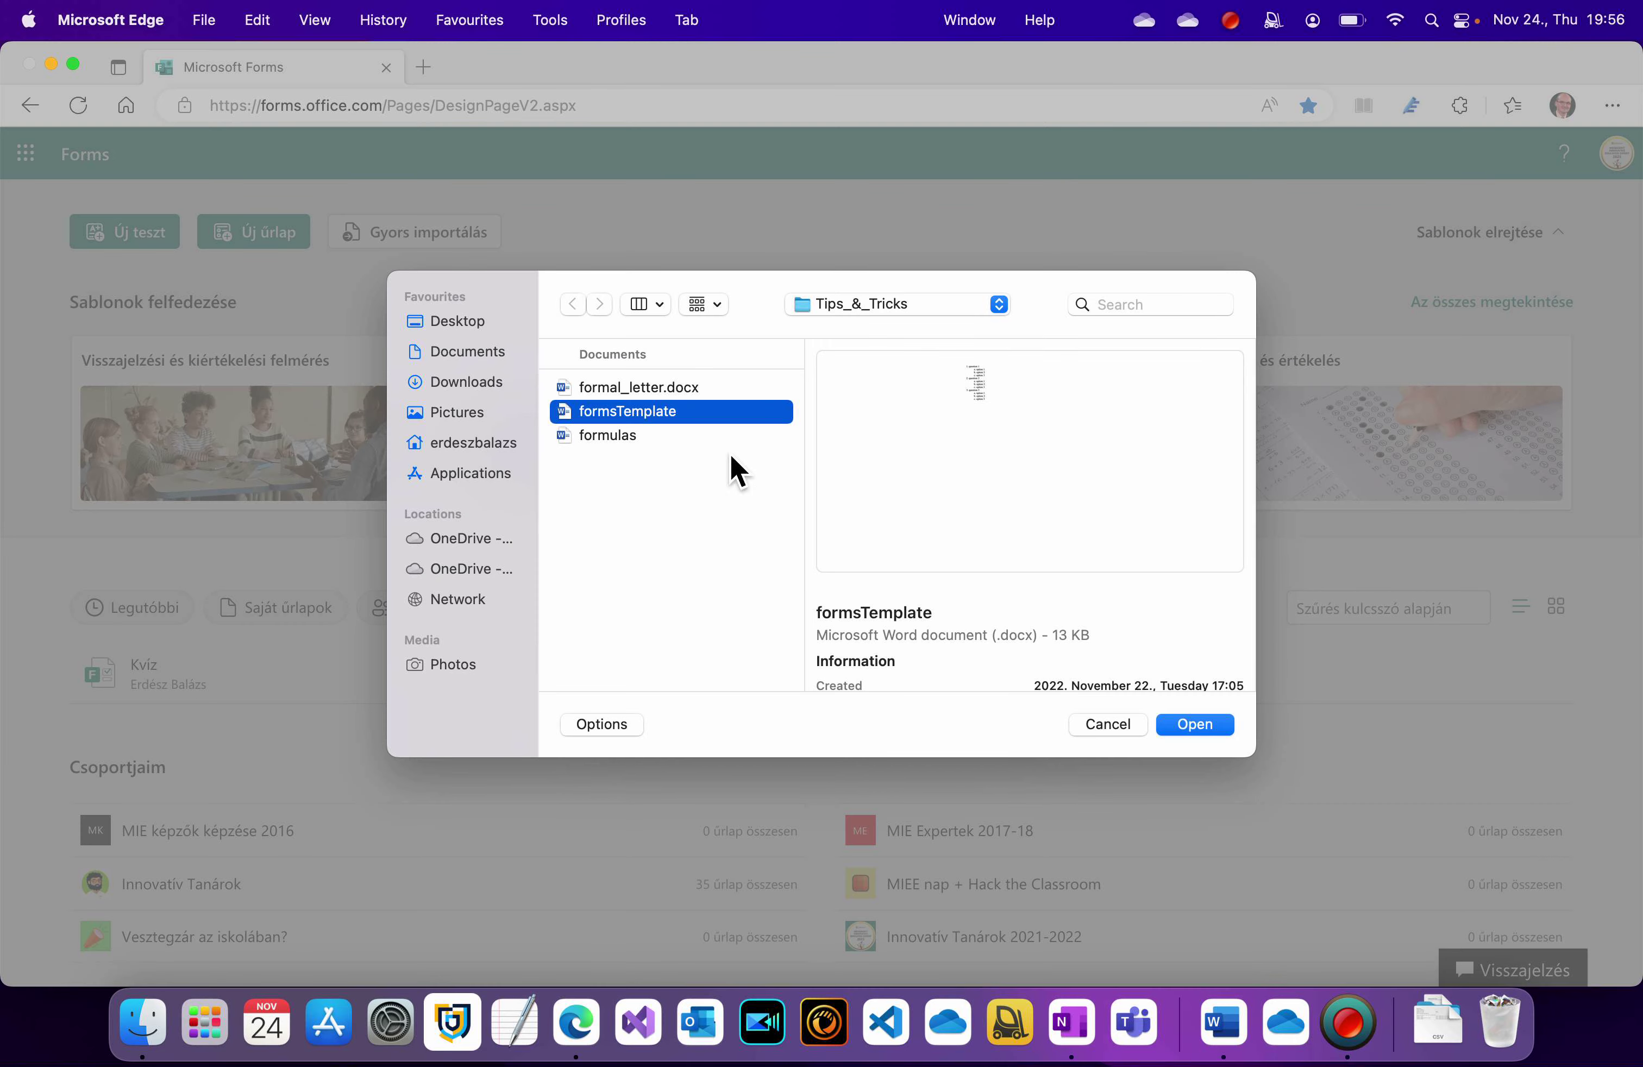
pyautogui.click(1202, 727)
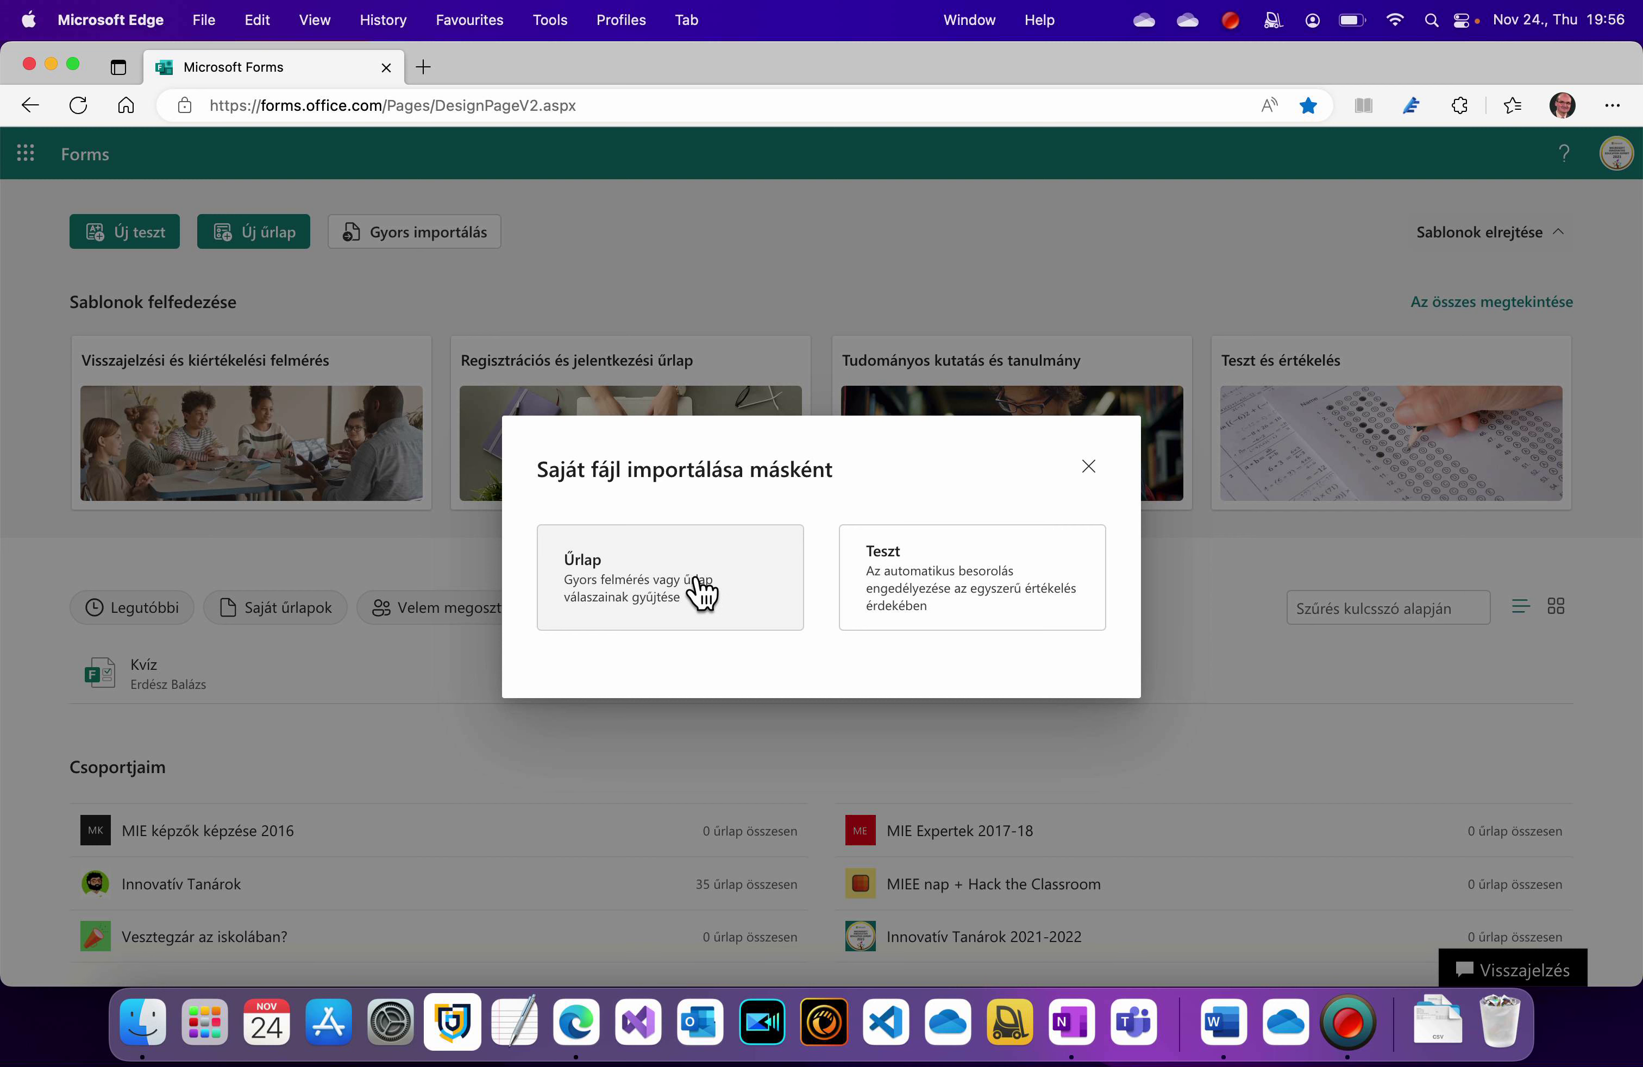
pyautogui.click(960, 585)
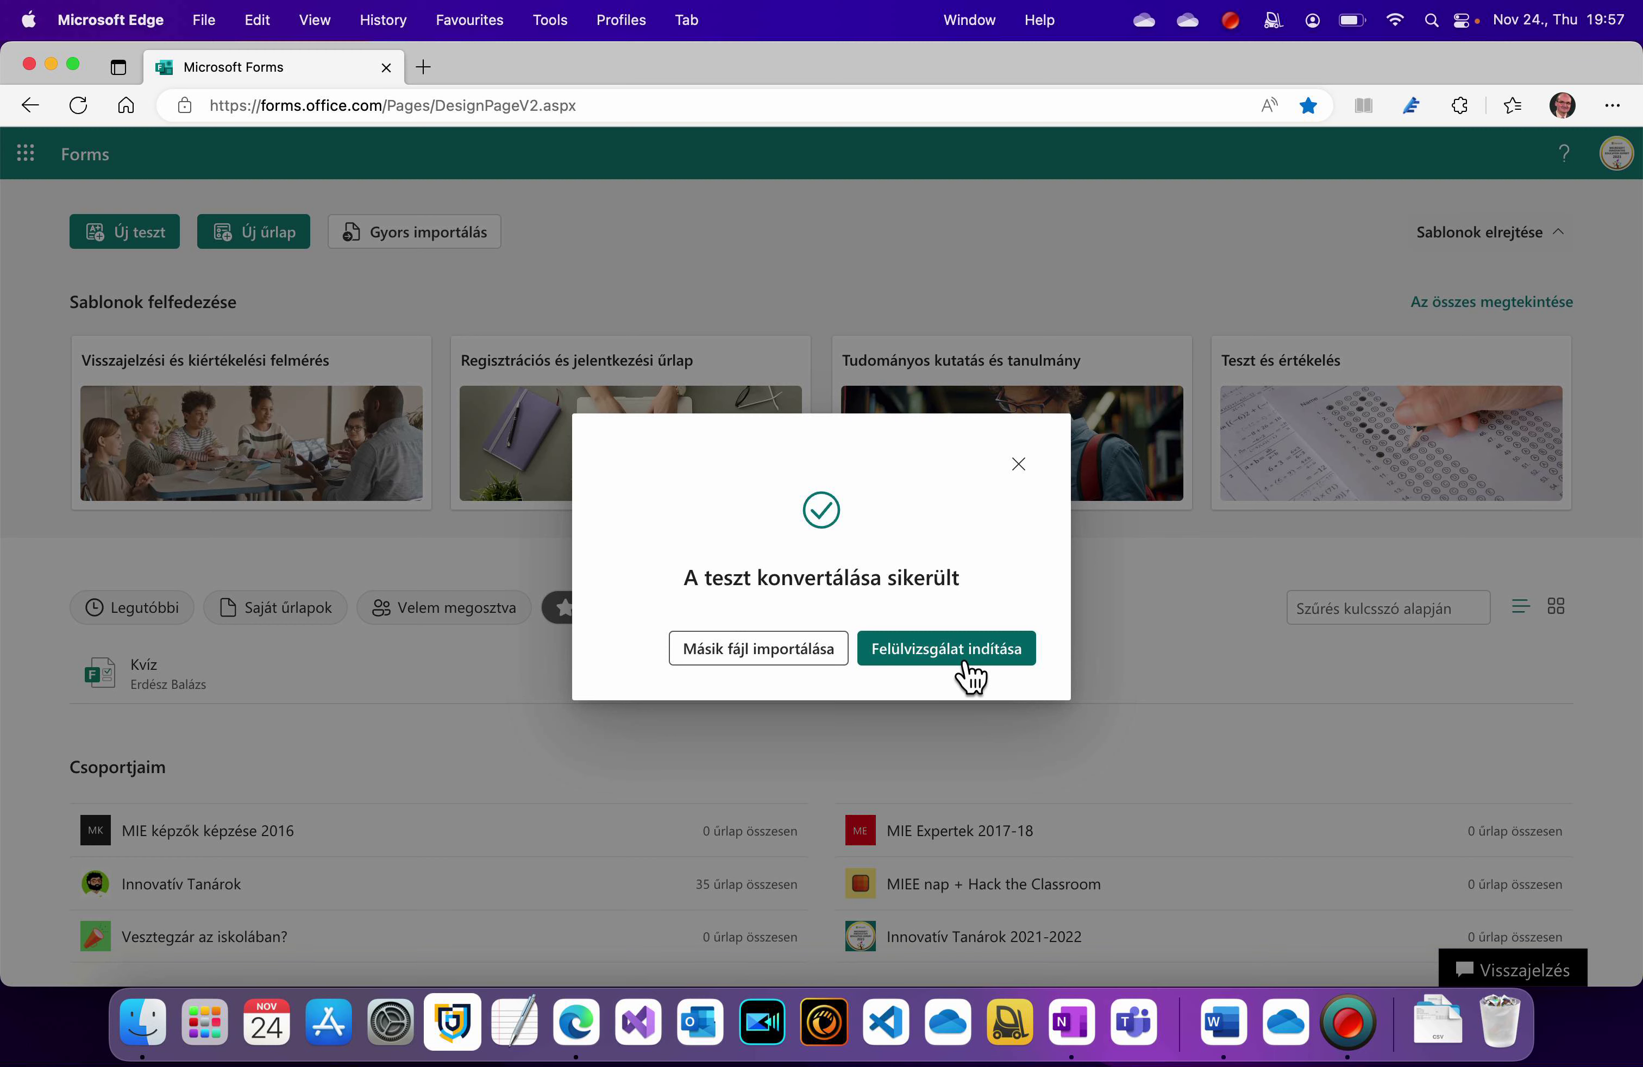
pyautogui.click(965, 651)
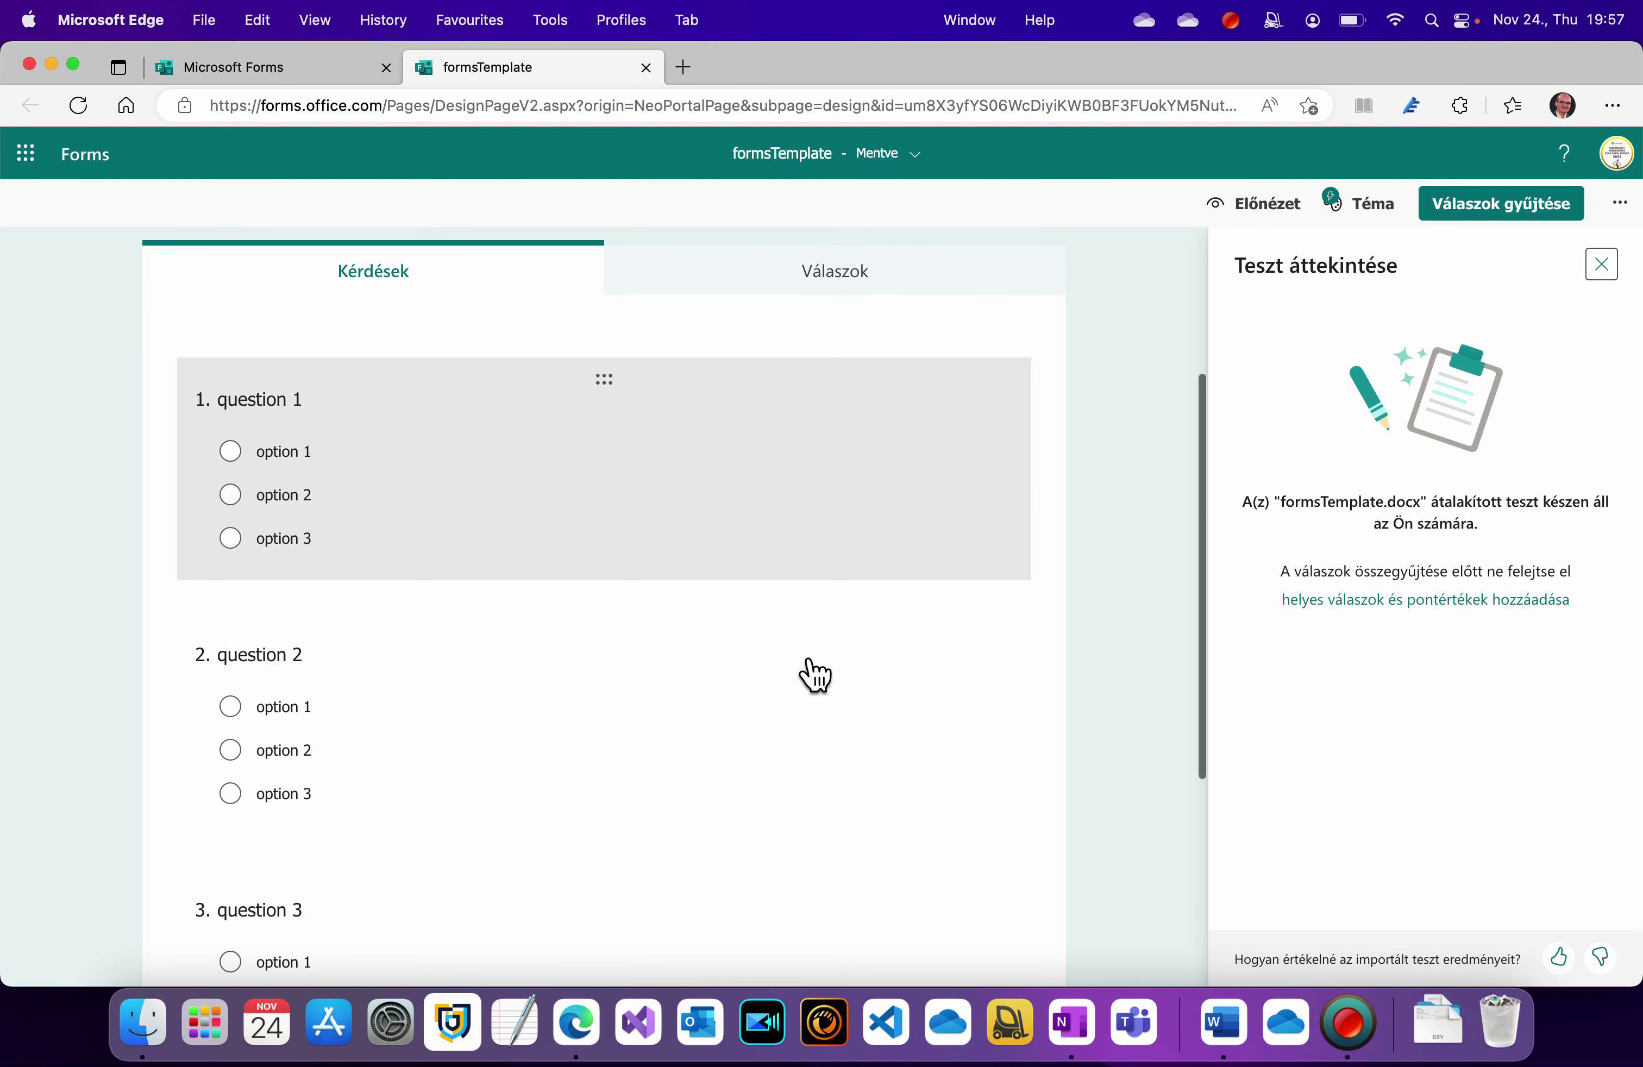
# - Look through the imported quiz questions and open question 1 for editing
pyautogui.scroll(-5, 816, 676)
pyautogui.scroll(7, 816, 675)
pyautogui.scroll(-7, 816, 675)
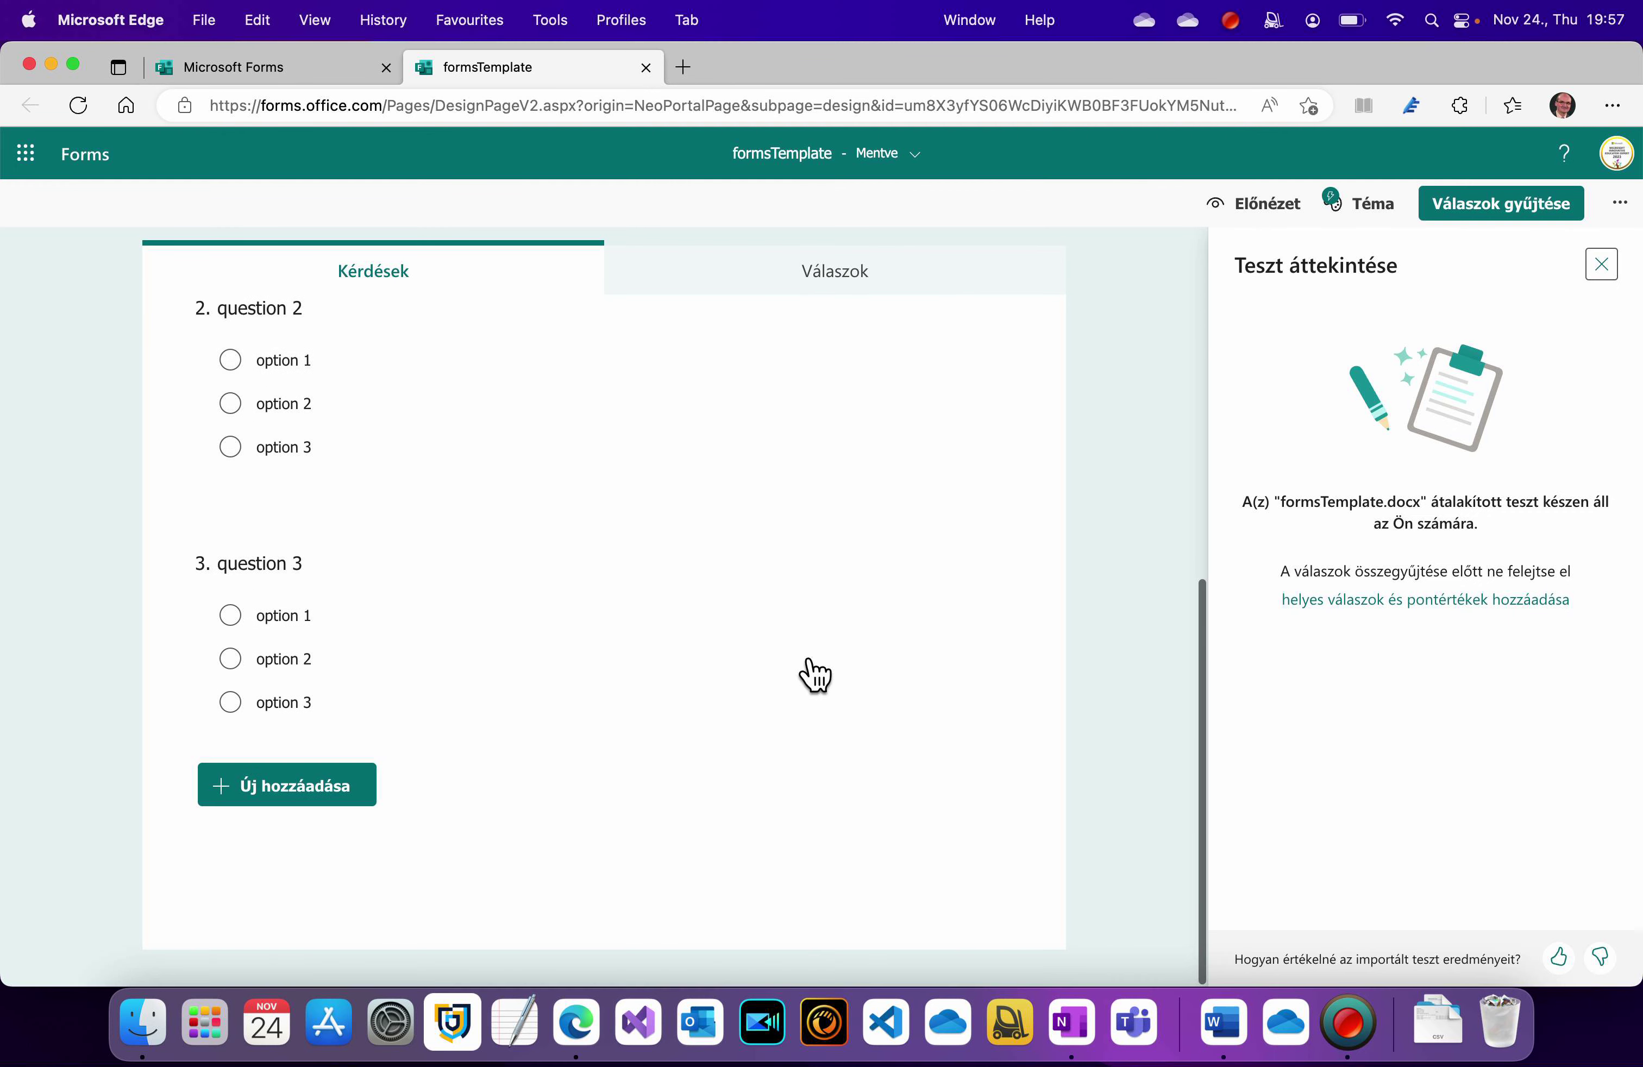
pyautogui.scroll(6, 816, 675)
pyautogui.click(499, 609)
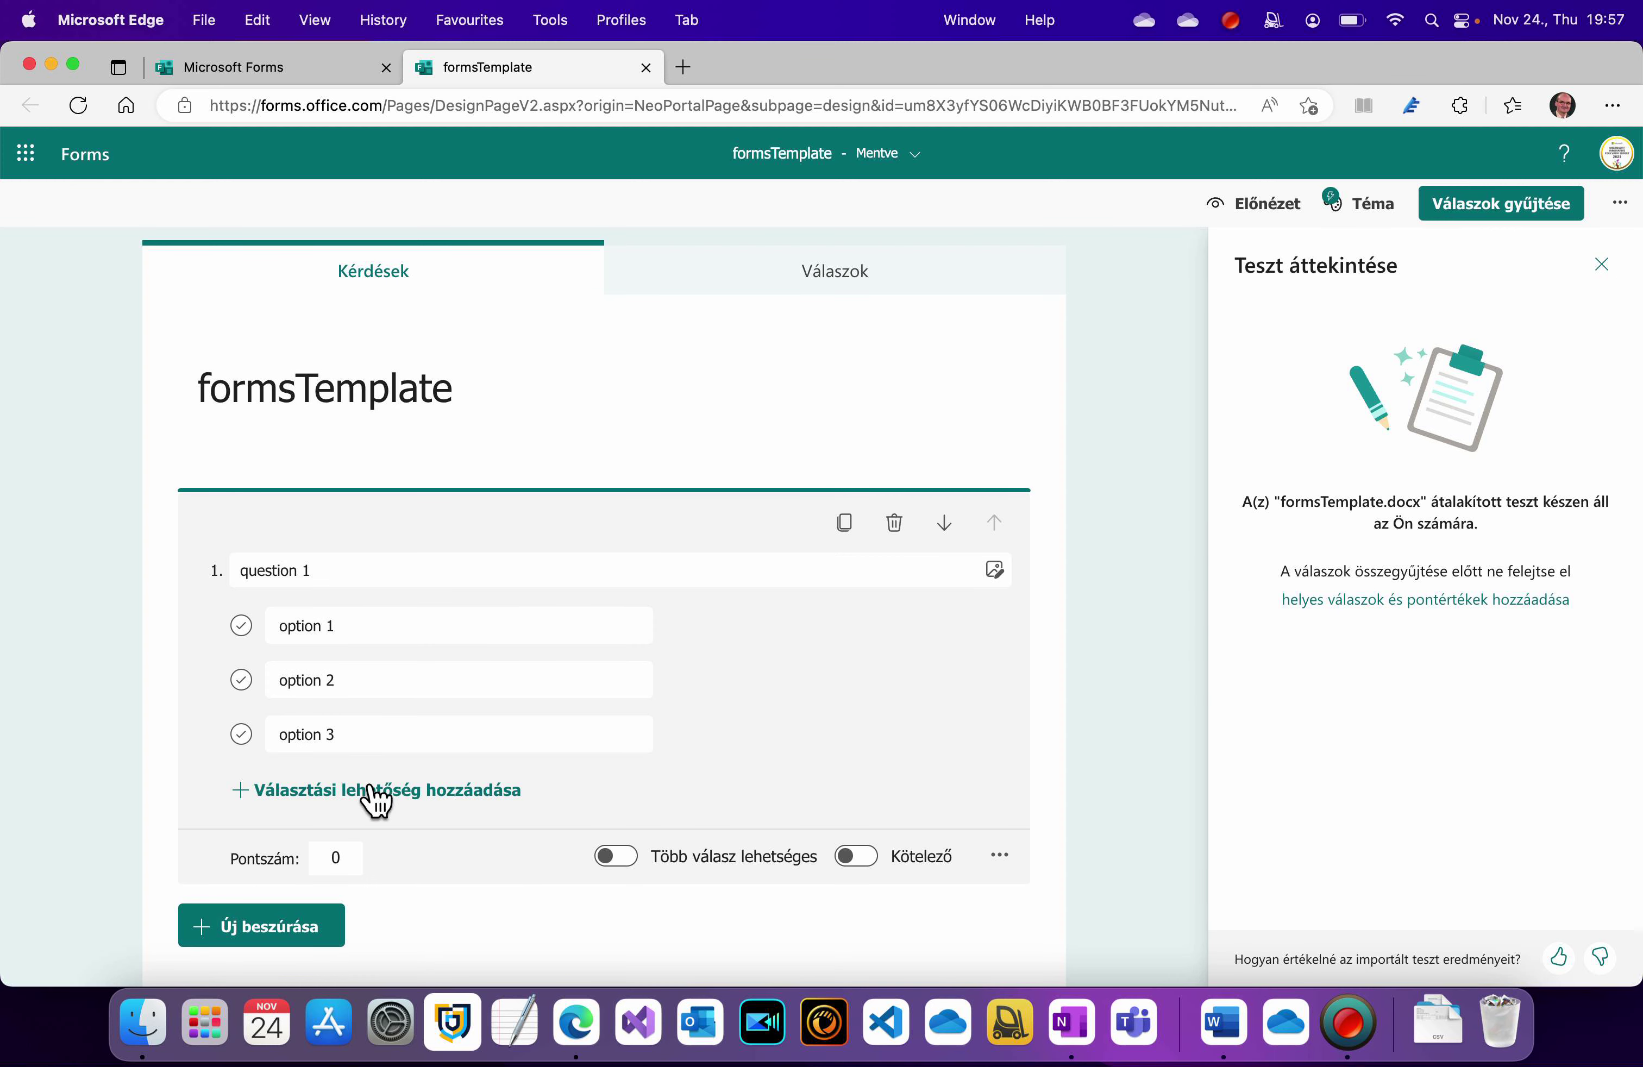
# - Check the Tippek és Trükkök note in OneNote for the Forms elements to cover, and return to the quiz in Edge
pyautogui.click(361, 870)
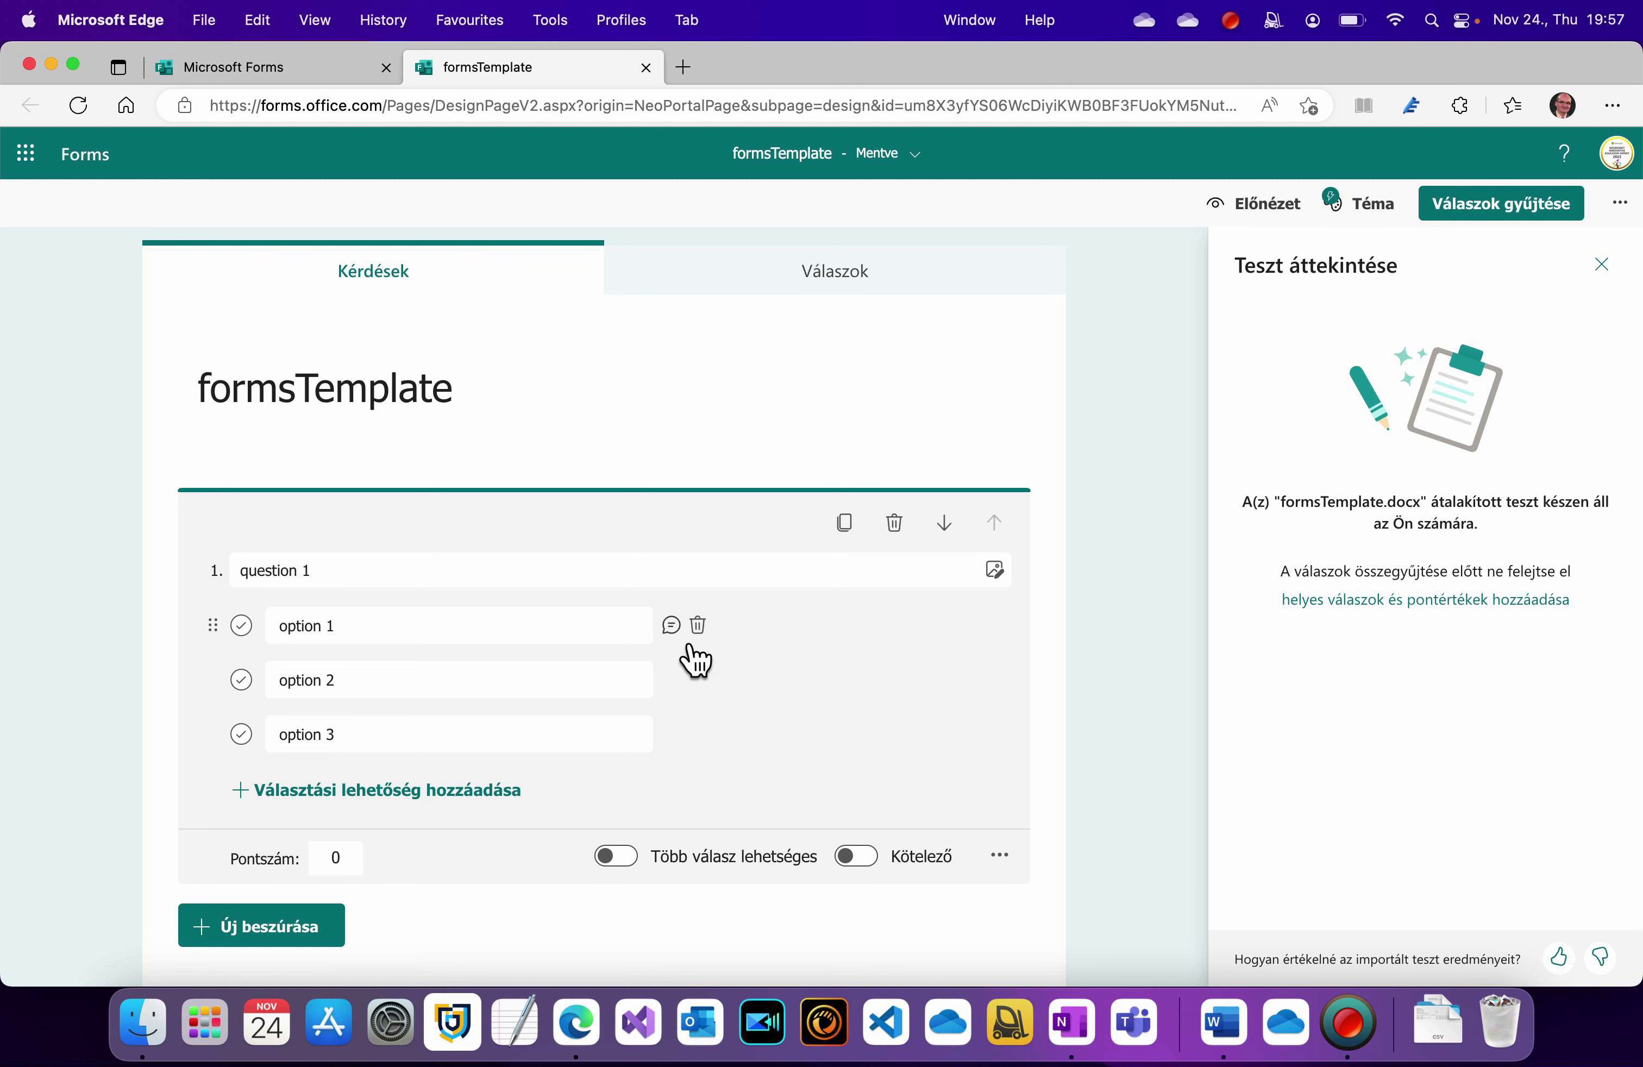
pyautogui.click(1070, 1036)
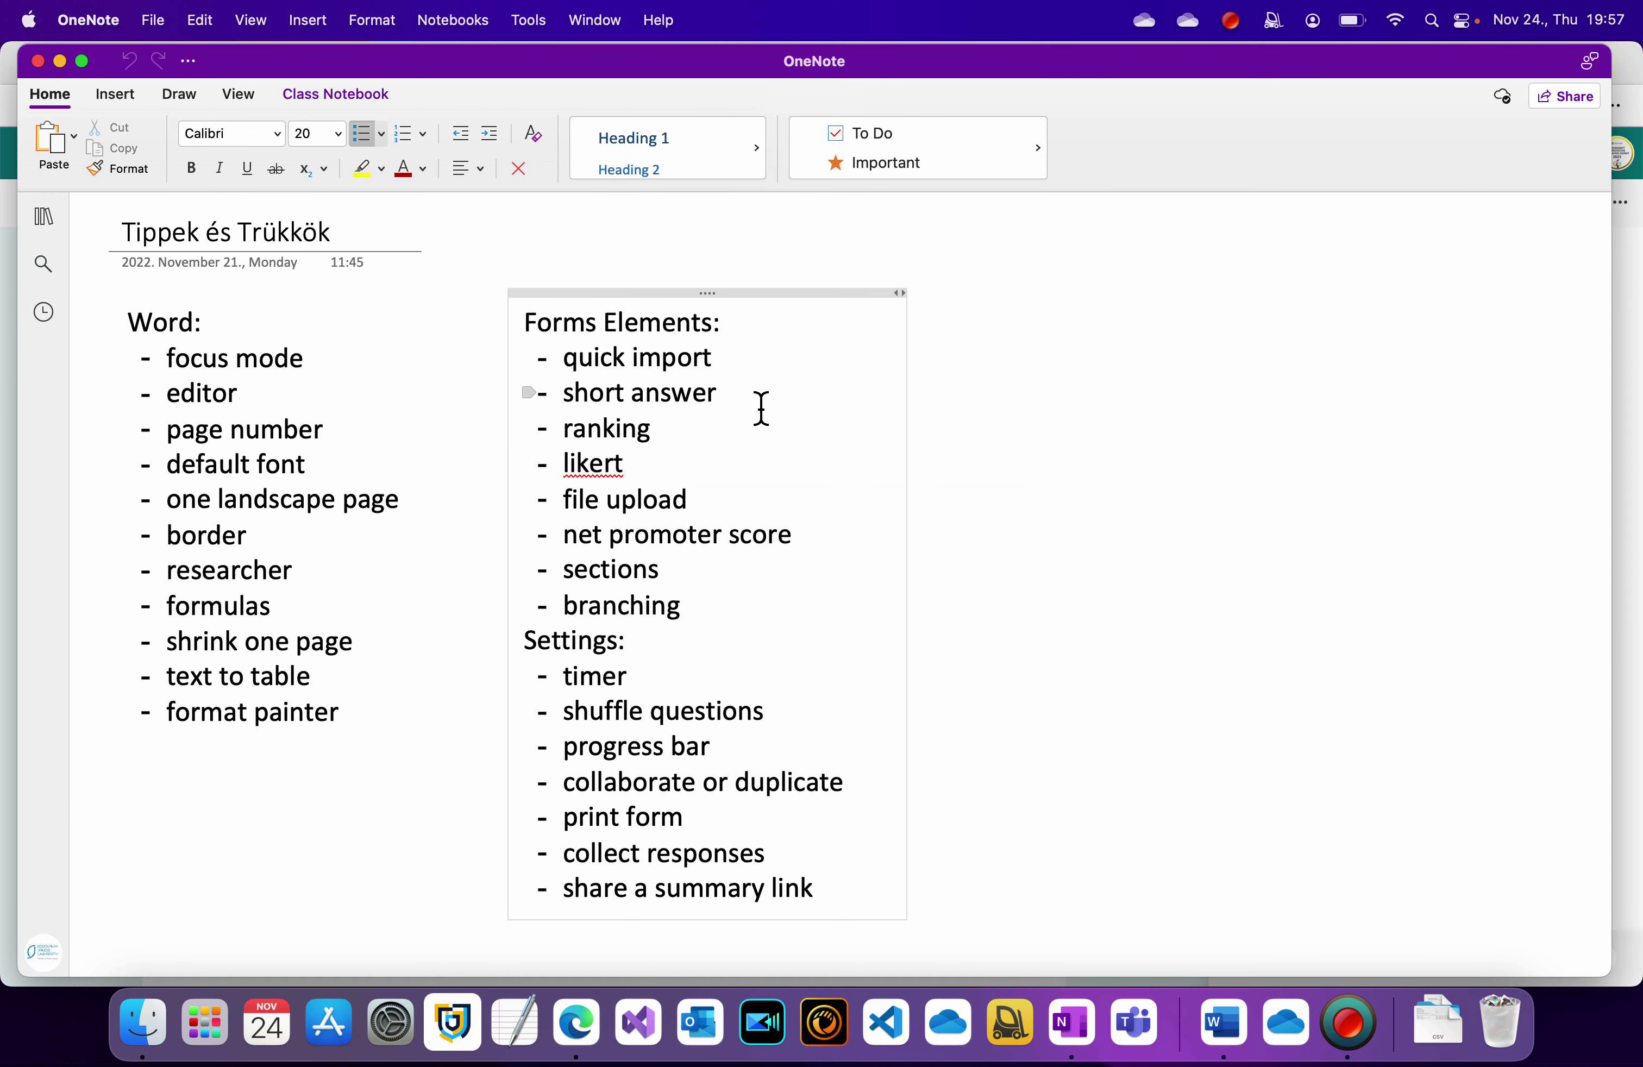
pyautogui.click(62, 65)
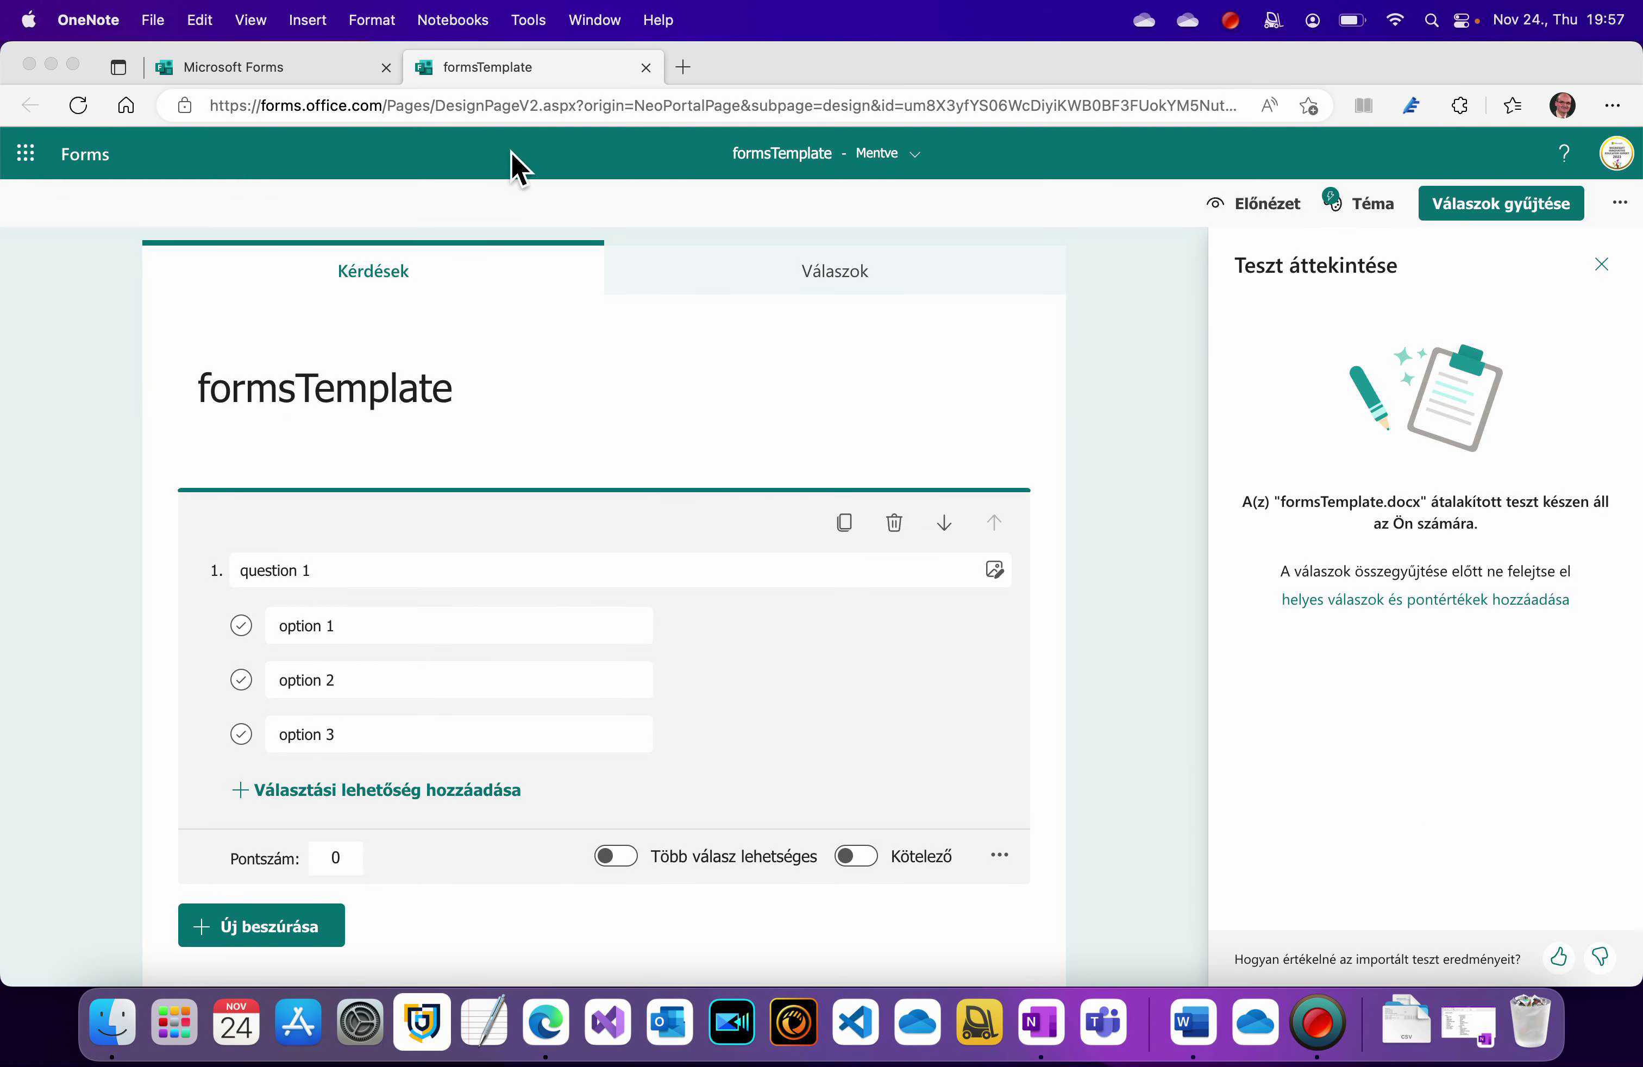
# - Create a new quiz from the Forms home page and add a text question reading "körte"
pyautogui.click(287, 68)
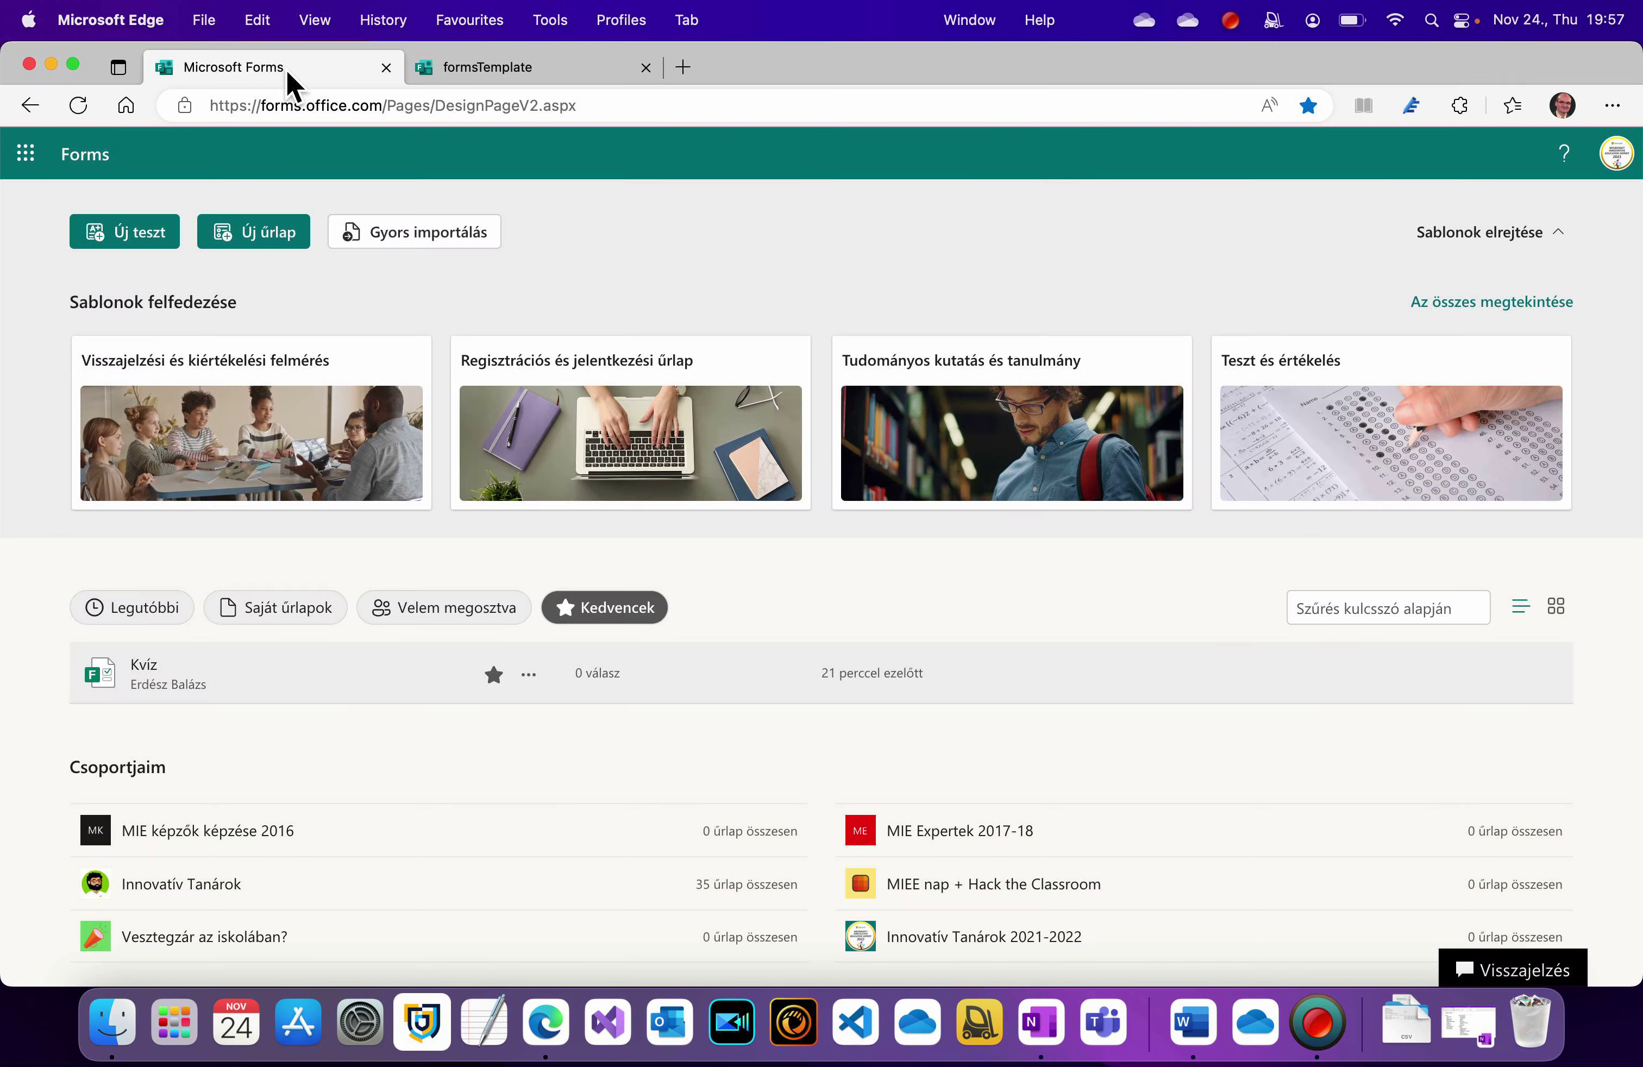
pyautogui.click(158, 251)
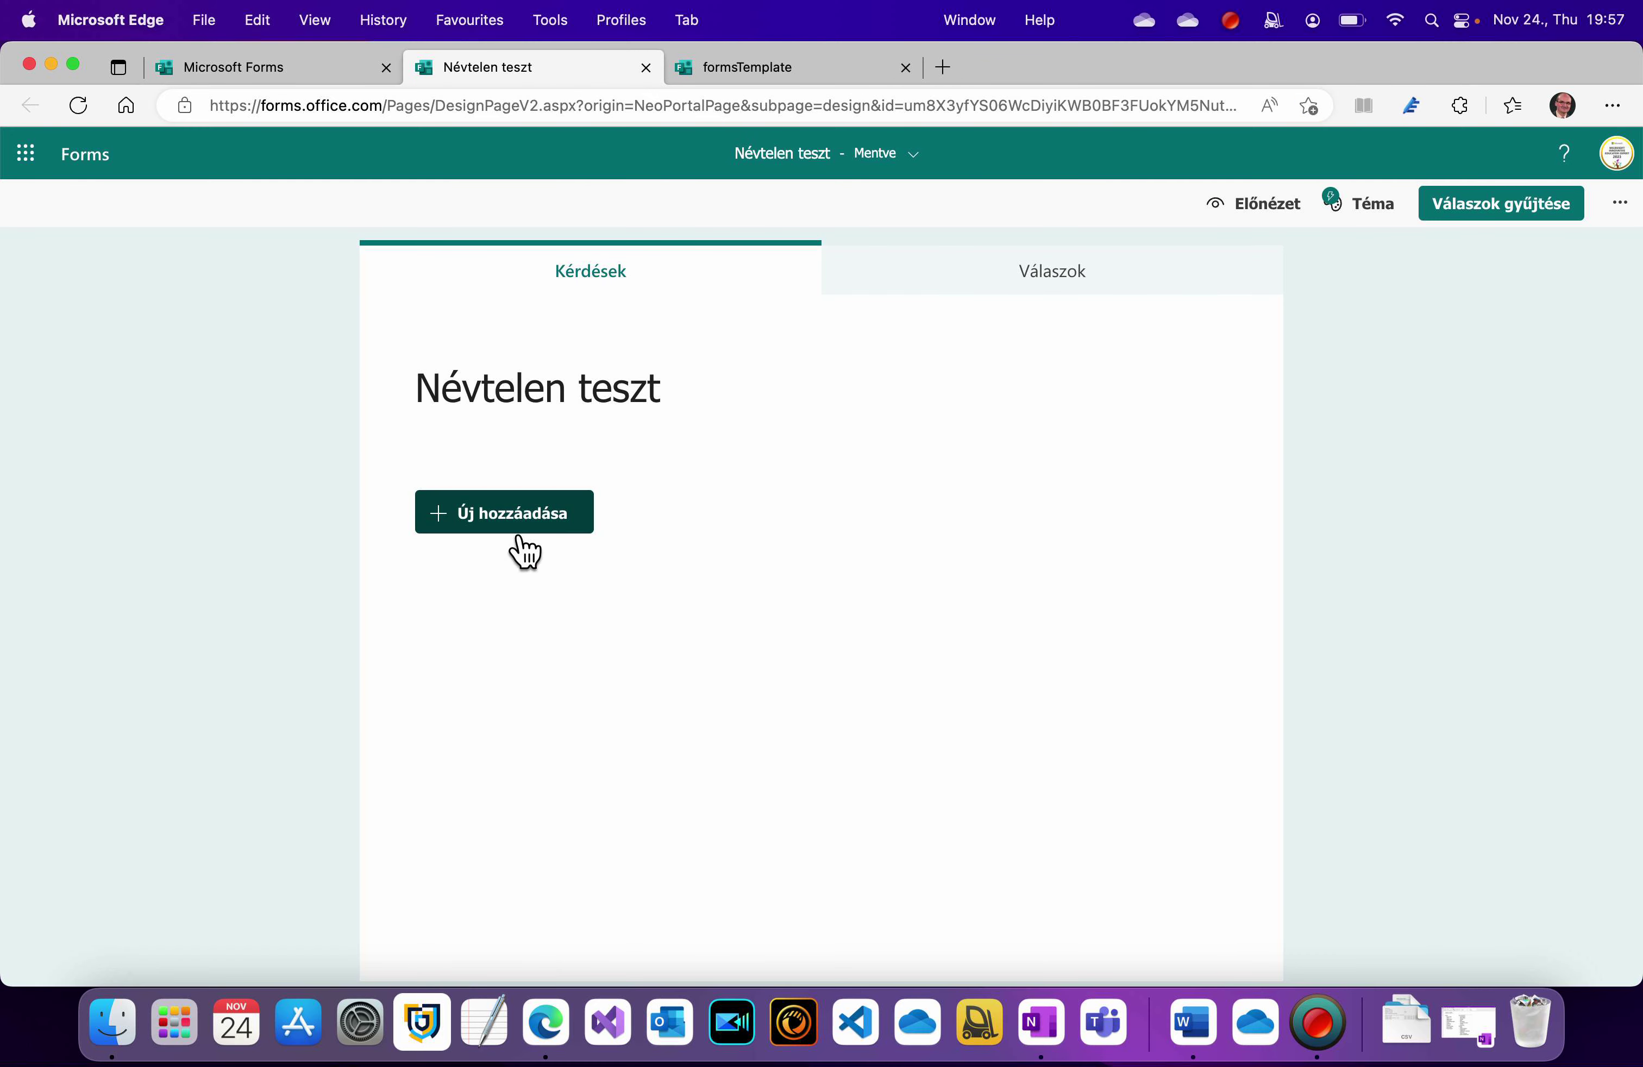
pyautogui.click(524, 548)
pyautogui.click(677, 521)
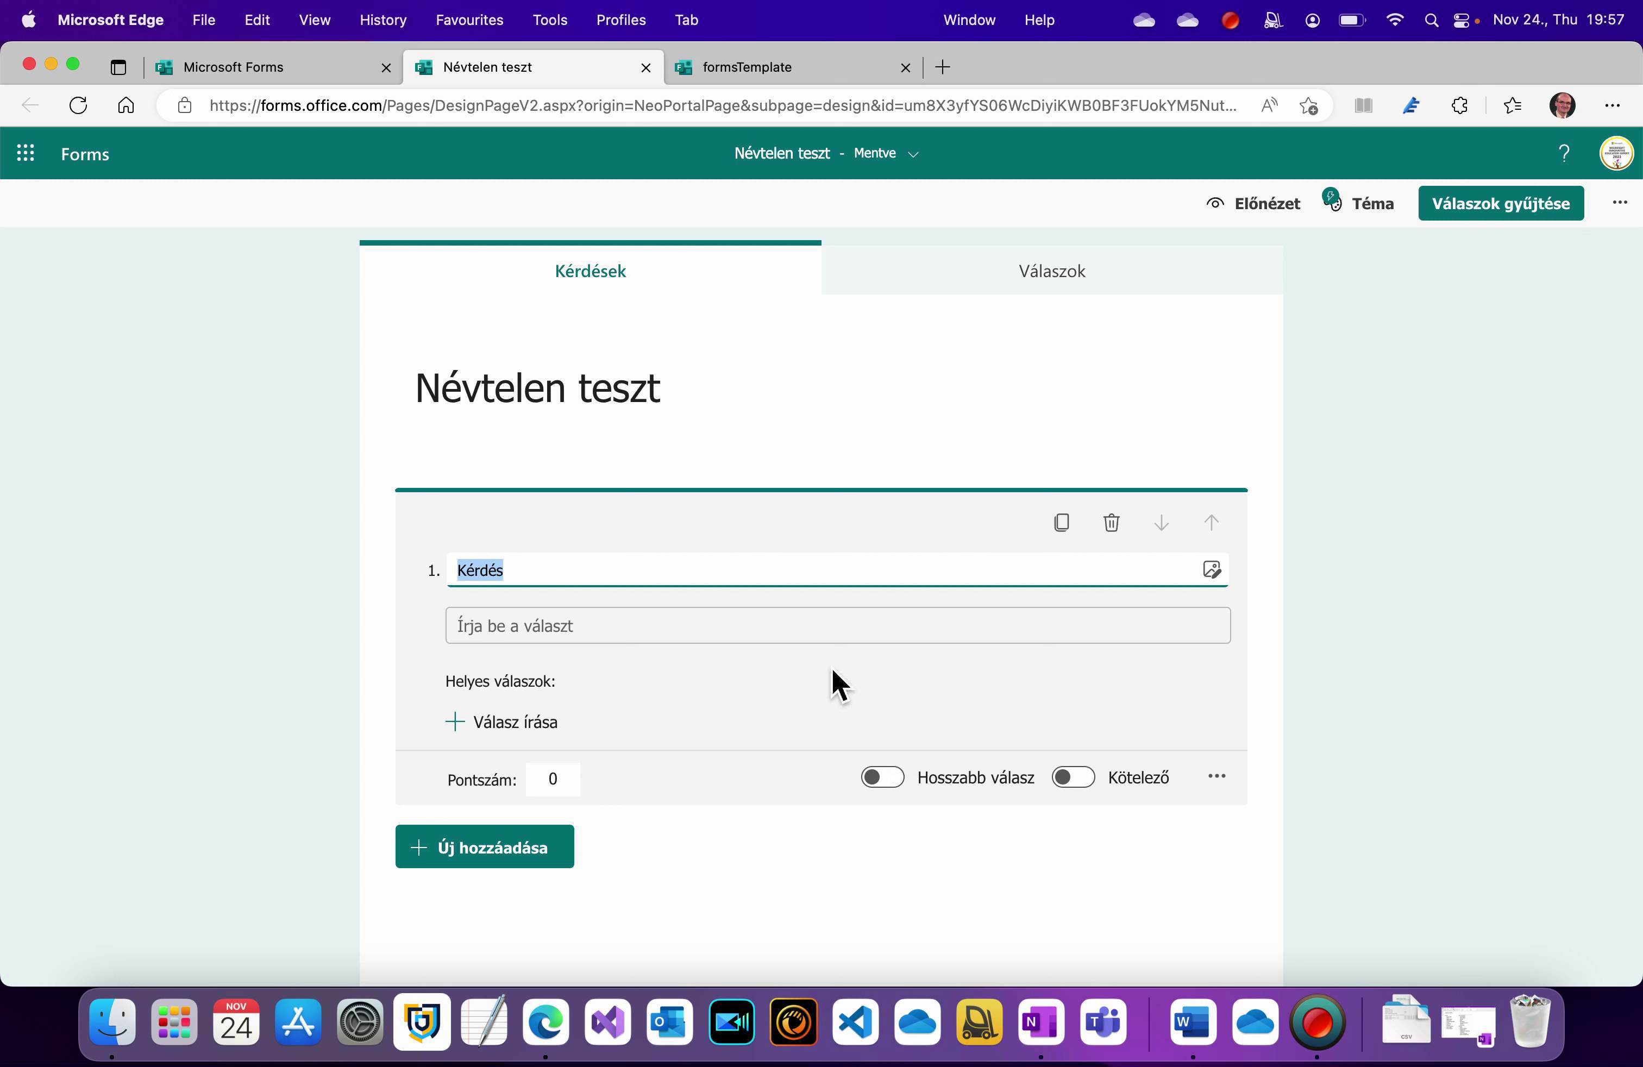
pyautogui.write('körte')
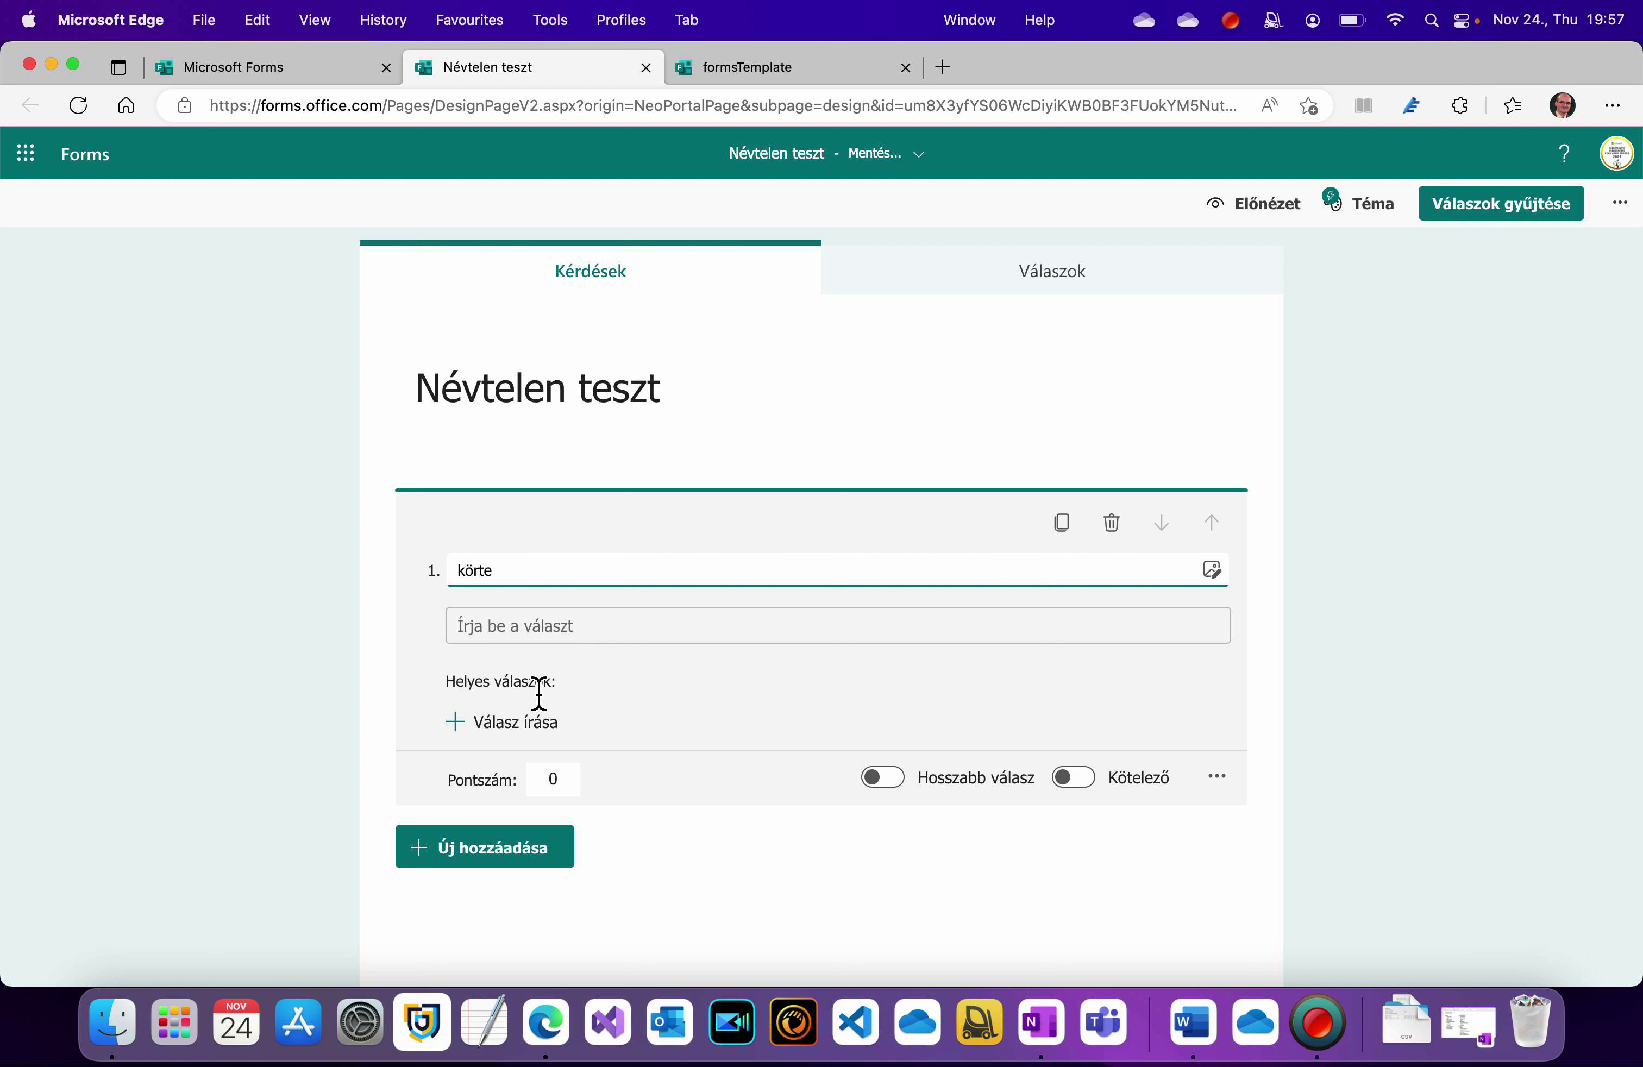
# - Add "pear" as the correct answer to the körte question and set its score to 1 point
pyautogui.click(533, 726)
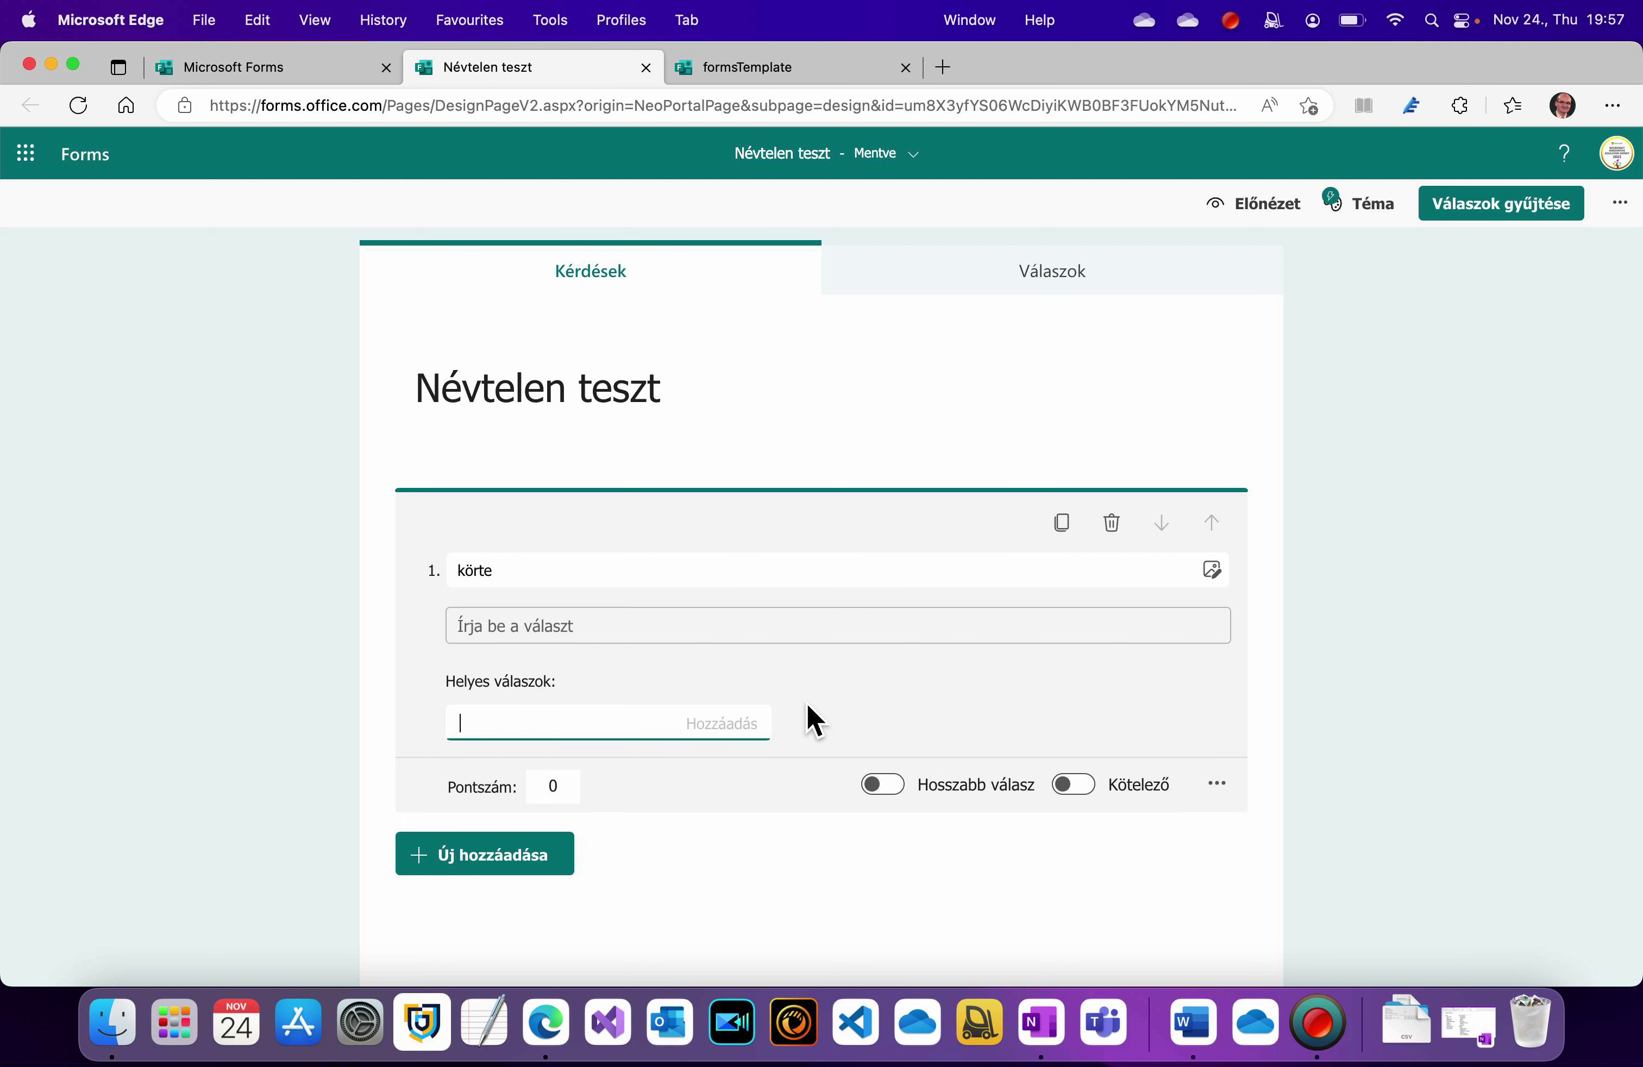
pyautogui.write('pear')
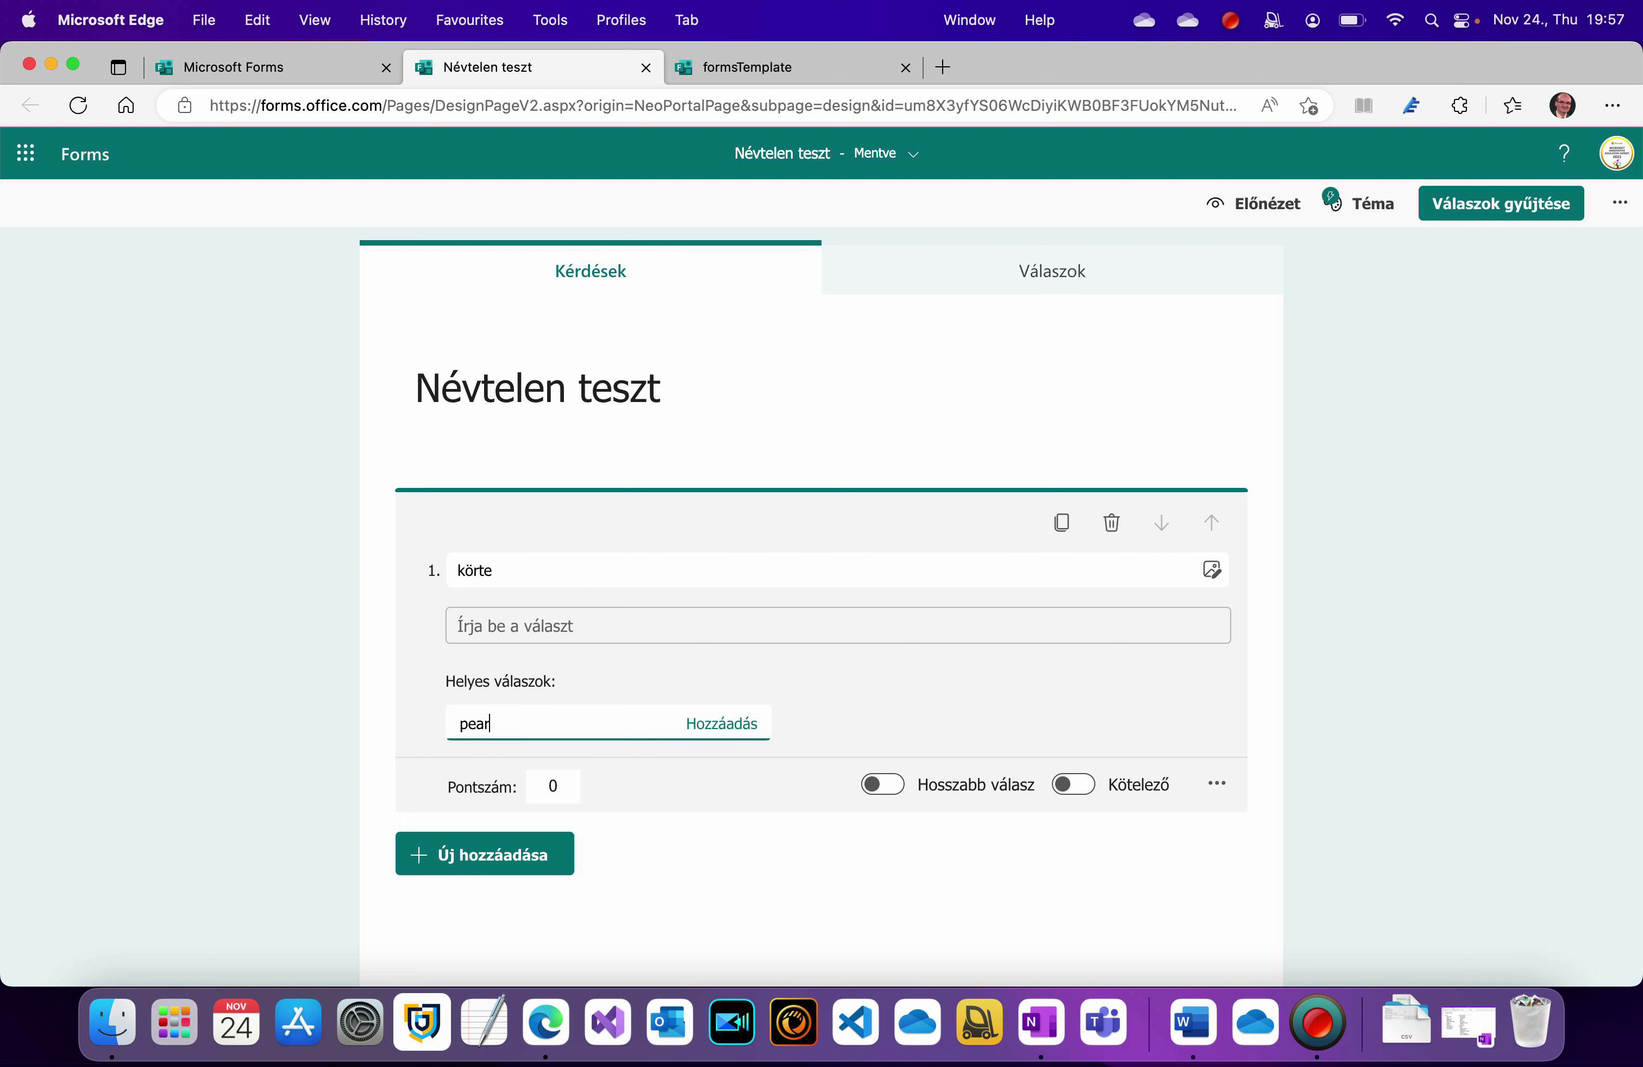
pyautogui.click(740, 725)
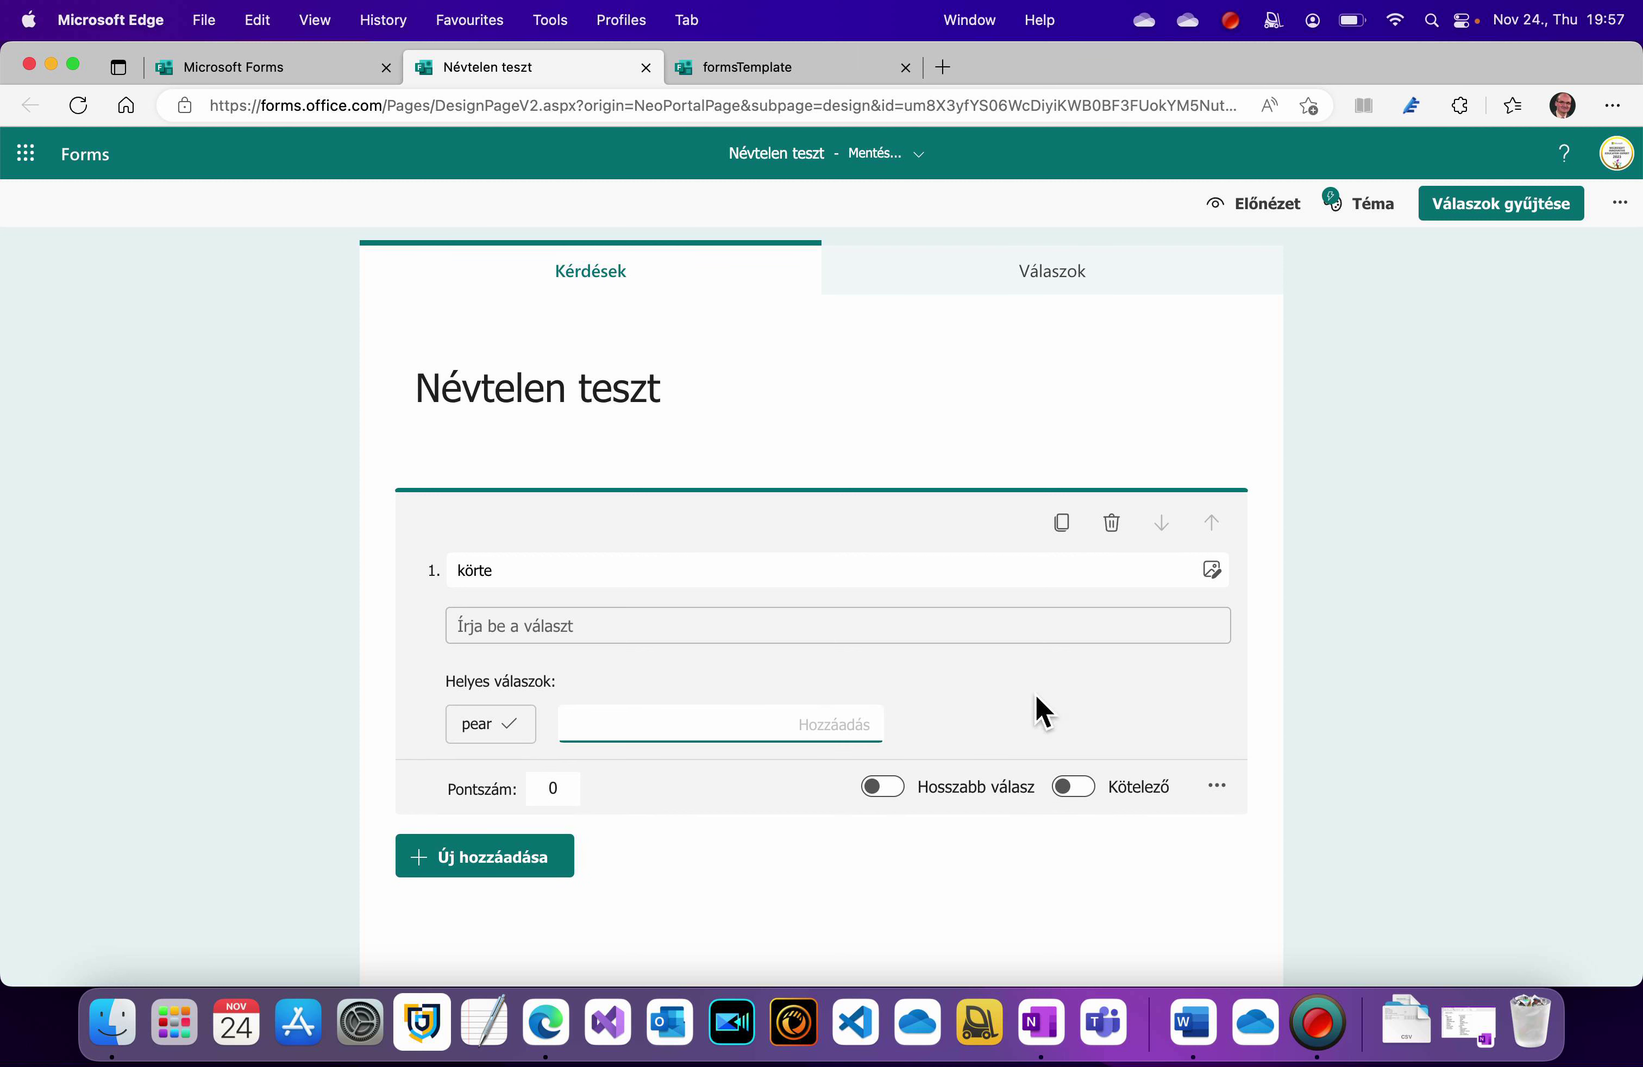
pyautogui.click(569, 798)
pyautogui.write('1')
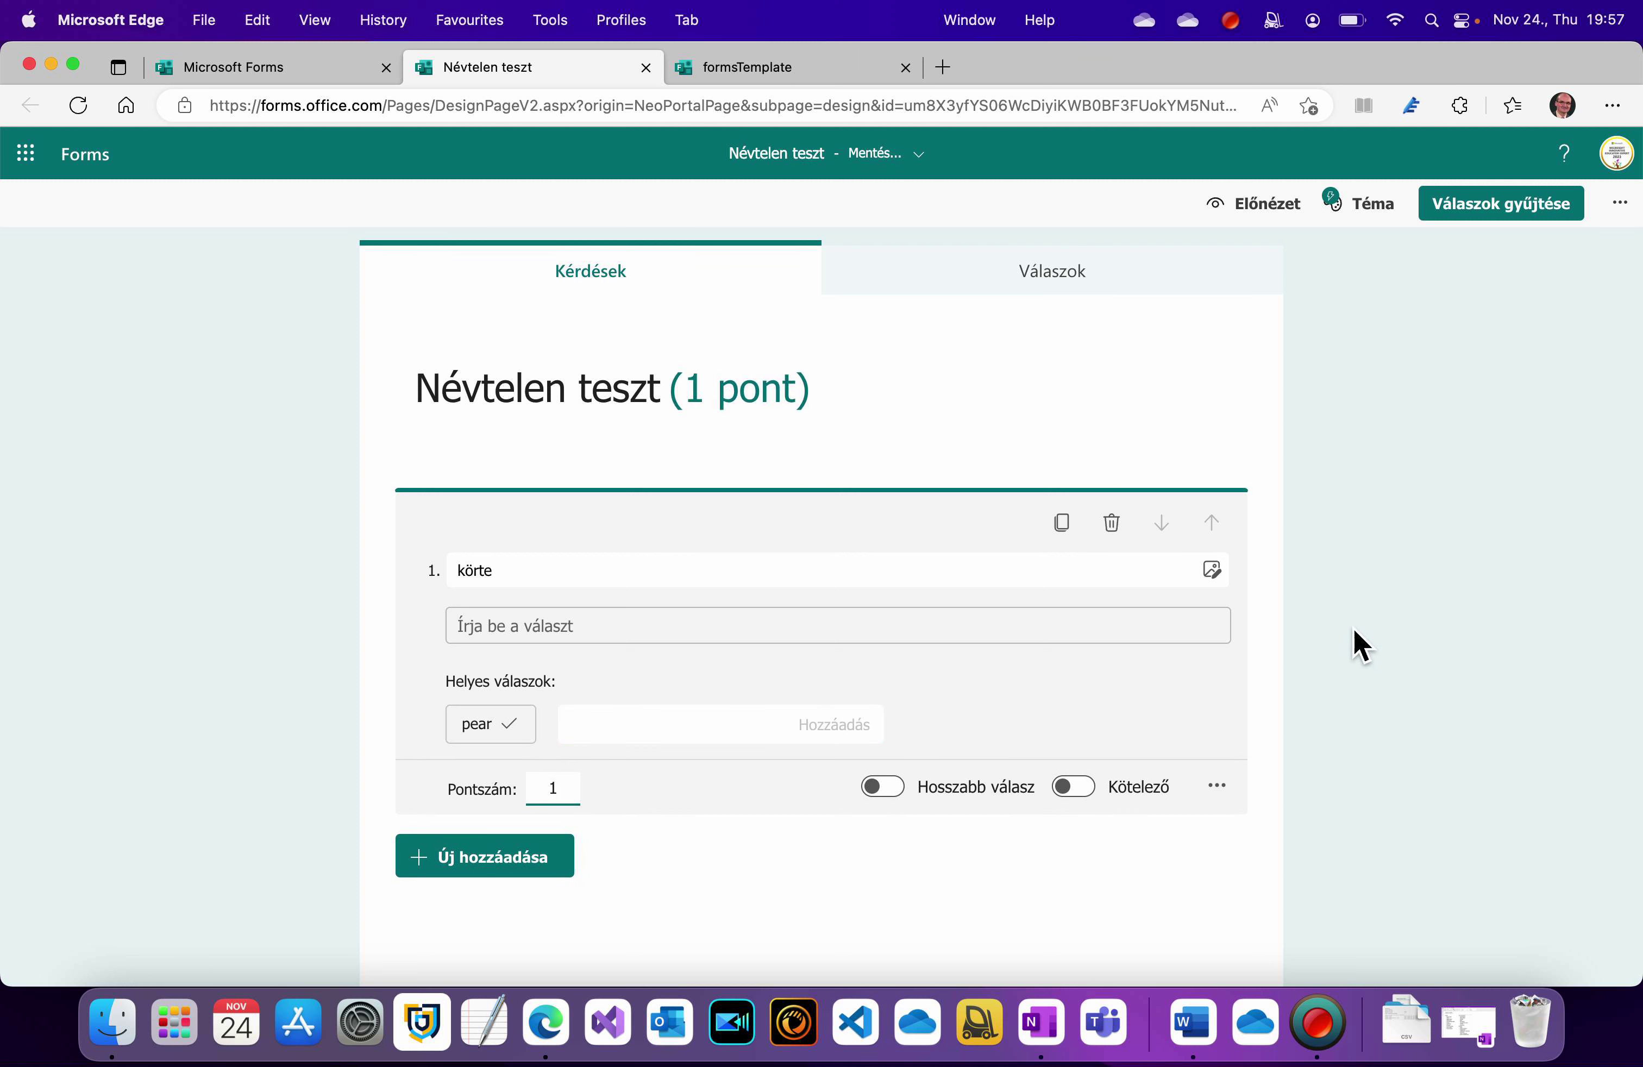
pyautogui.click(1350, 631)
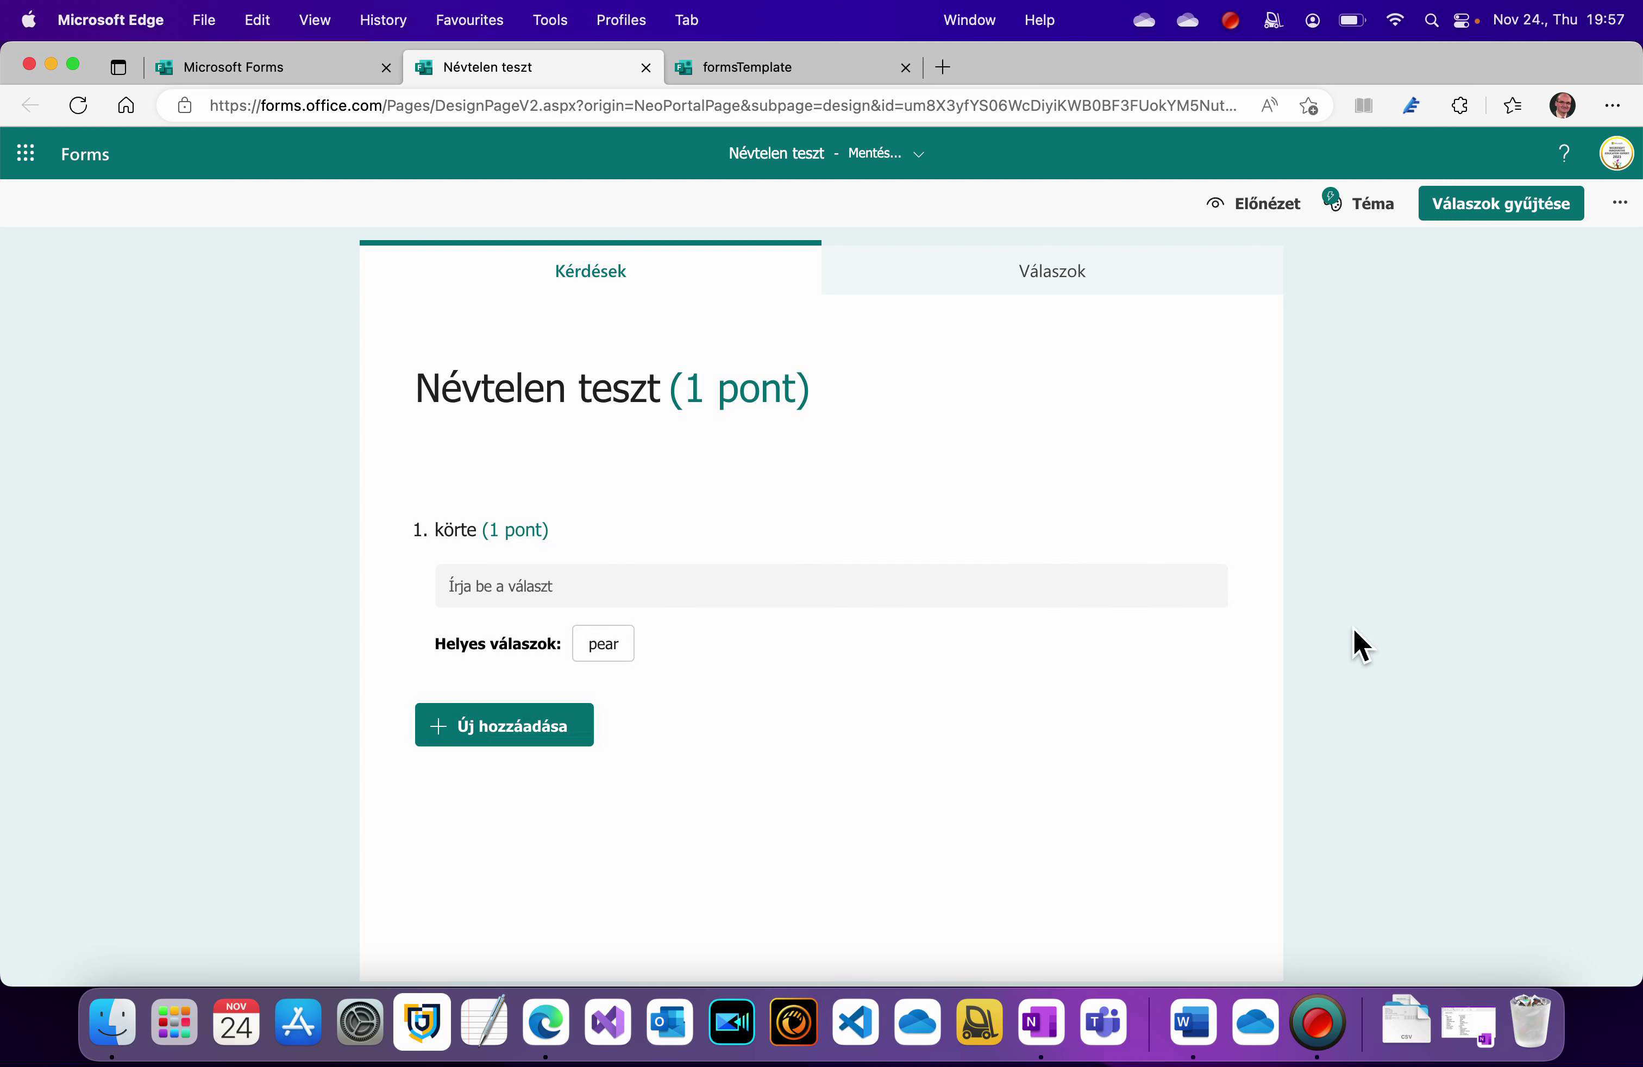
# - Preview the quiz with its text question, and consult the Forms elements list in OneNote before returning to the editor
pyautogui.click(1259, 214)
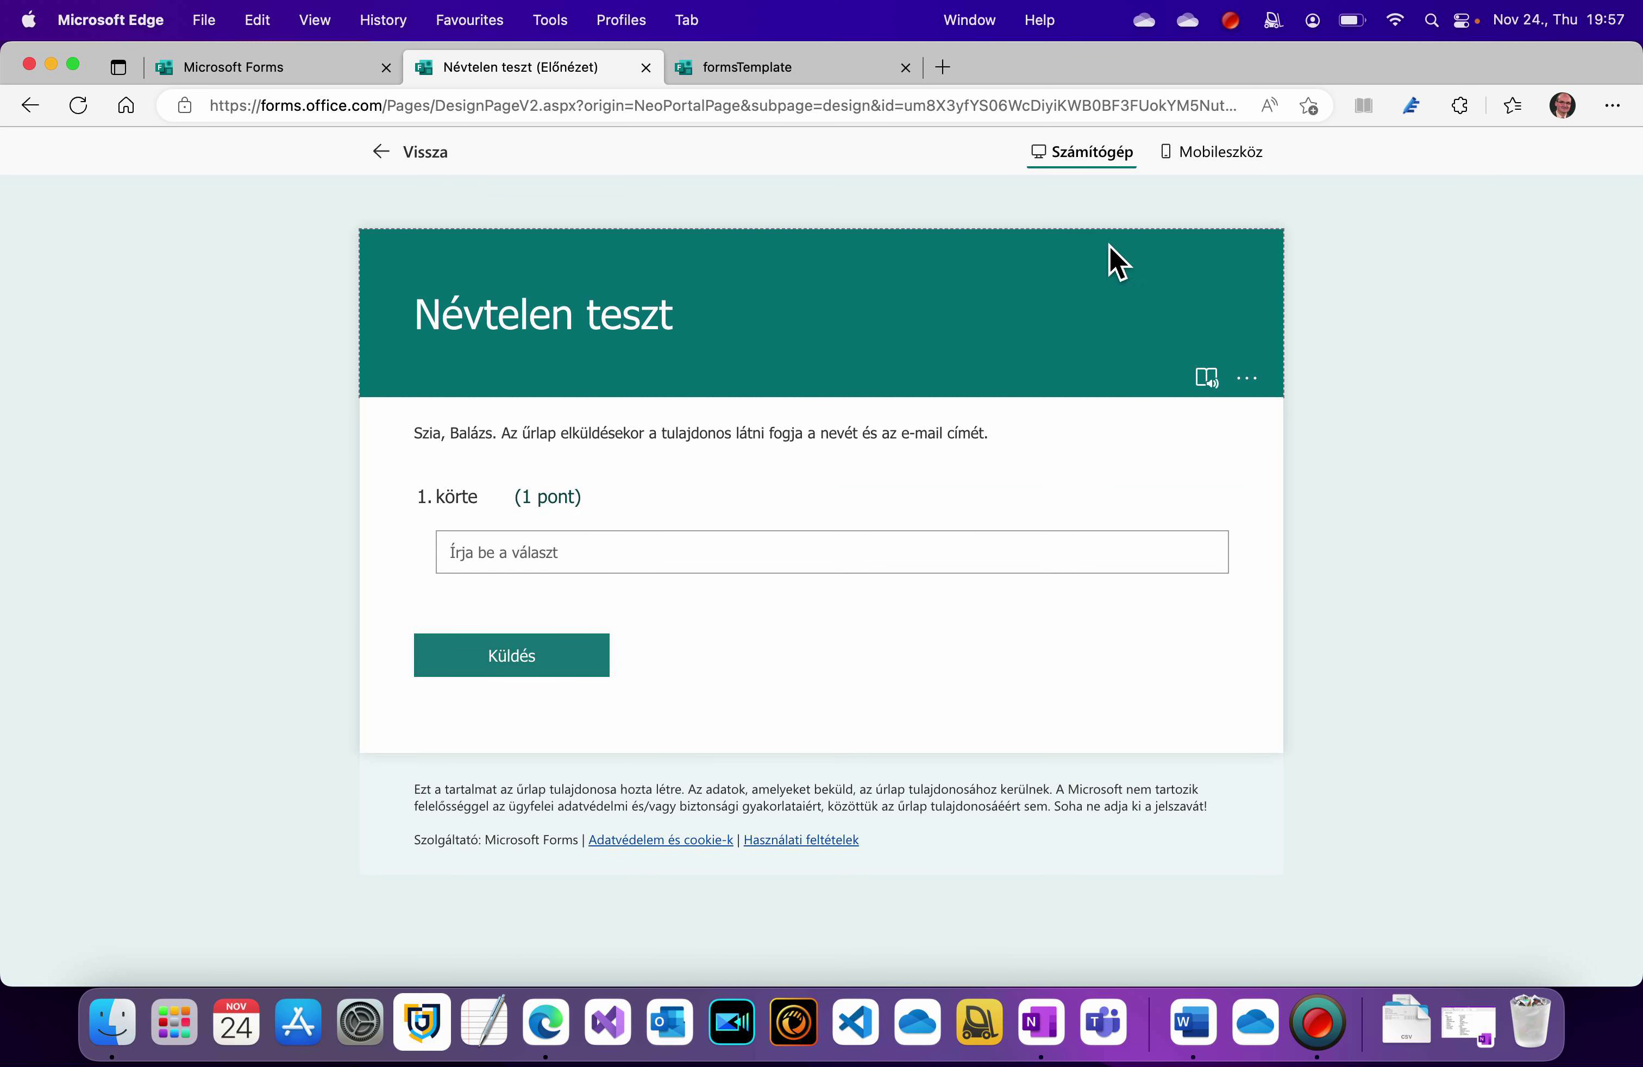
pyautogui.click(423, 174)
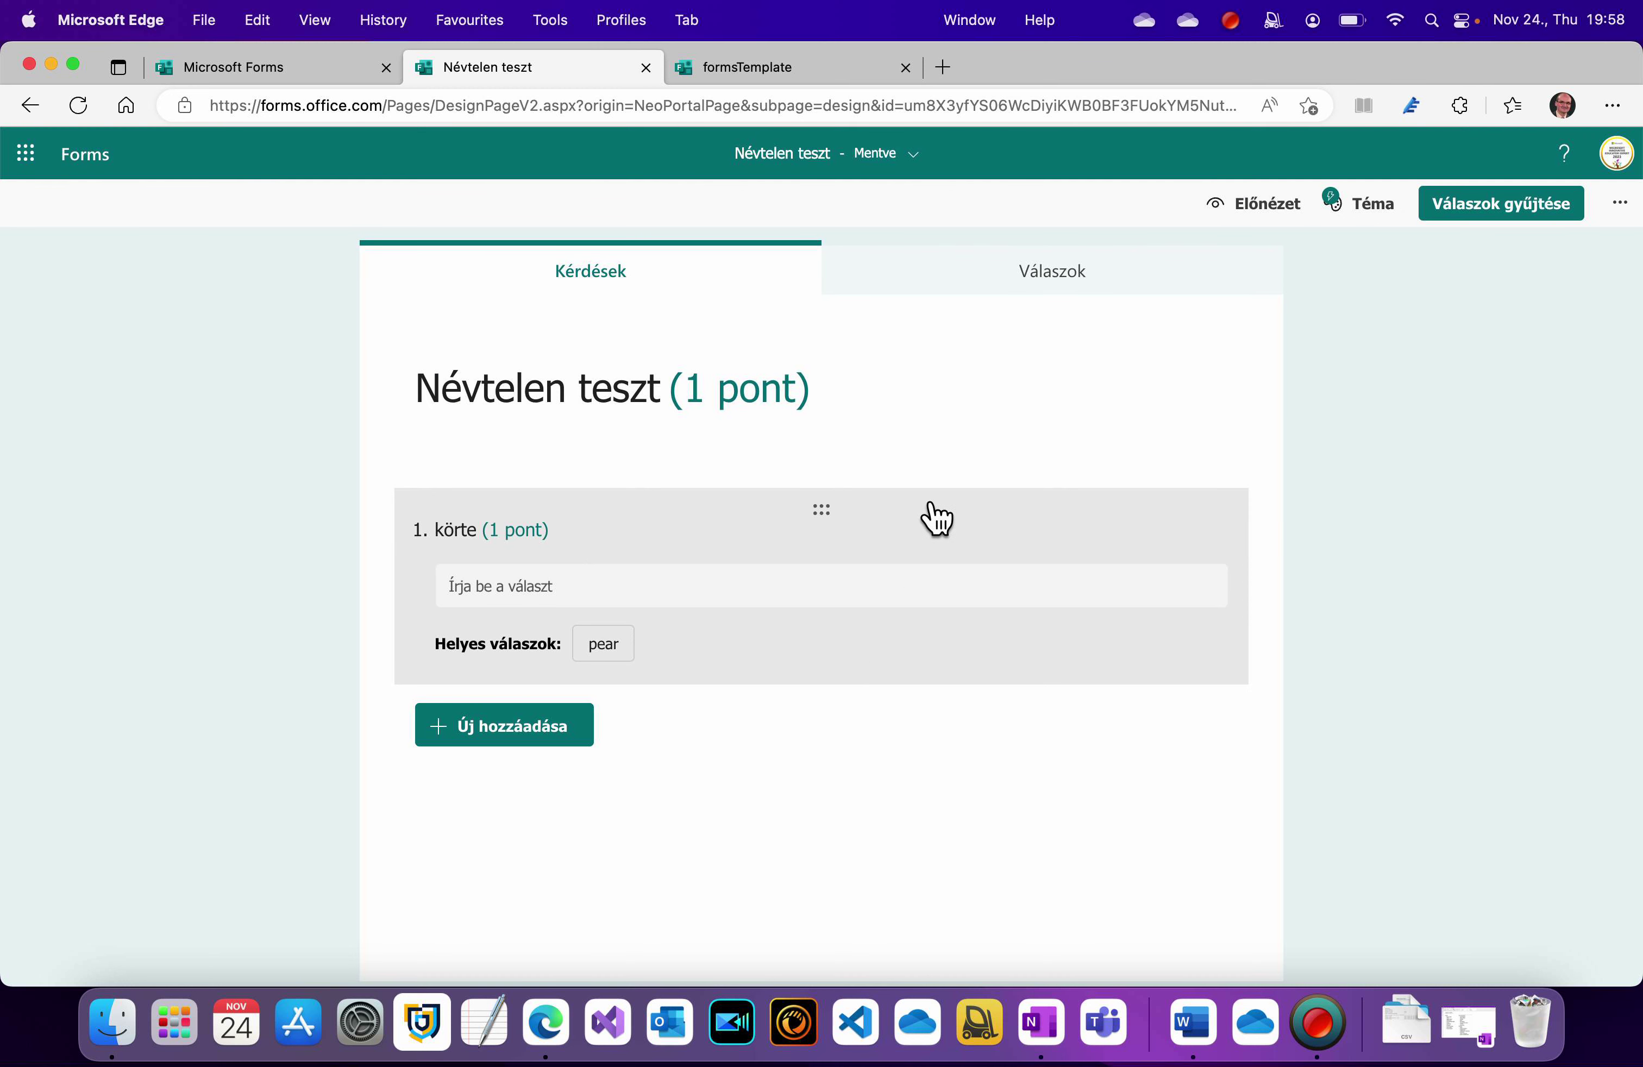
pyautogui.click(1058, 1036)
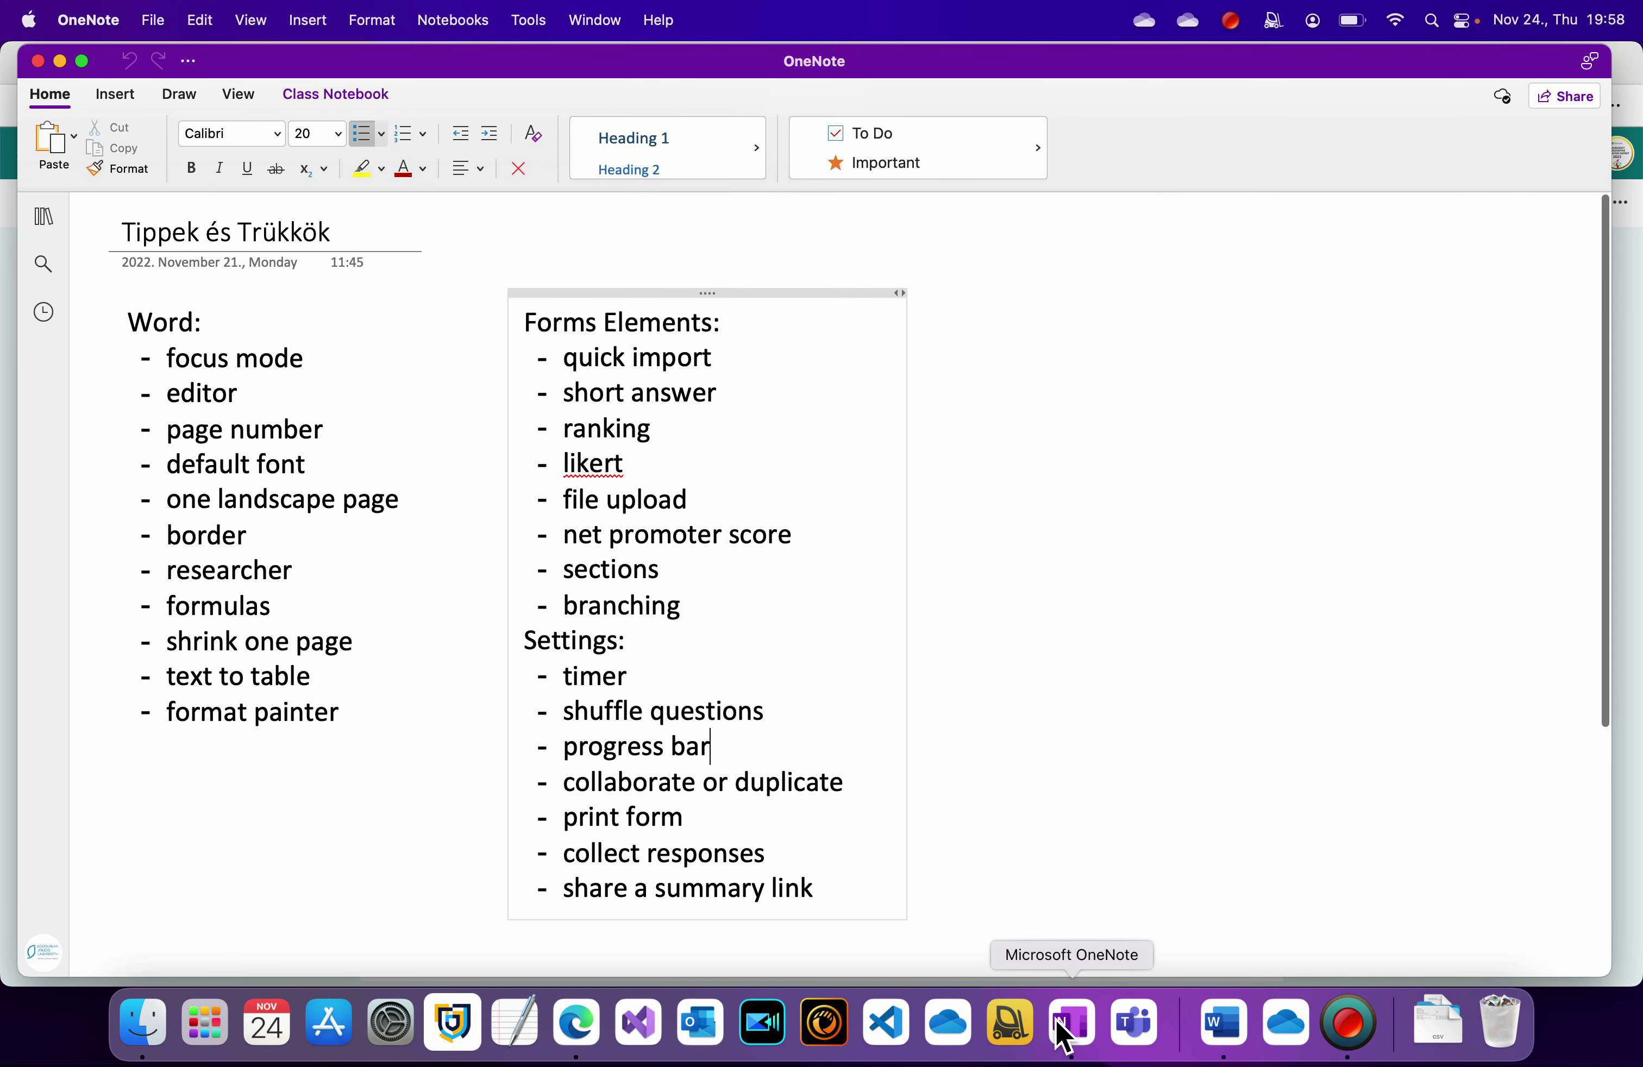
pyautogui.click(60, 61)
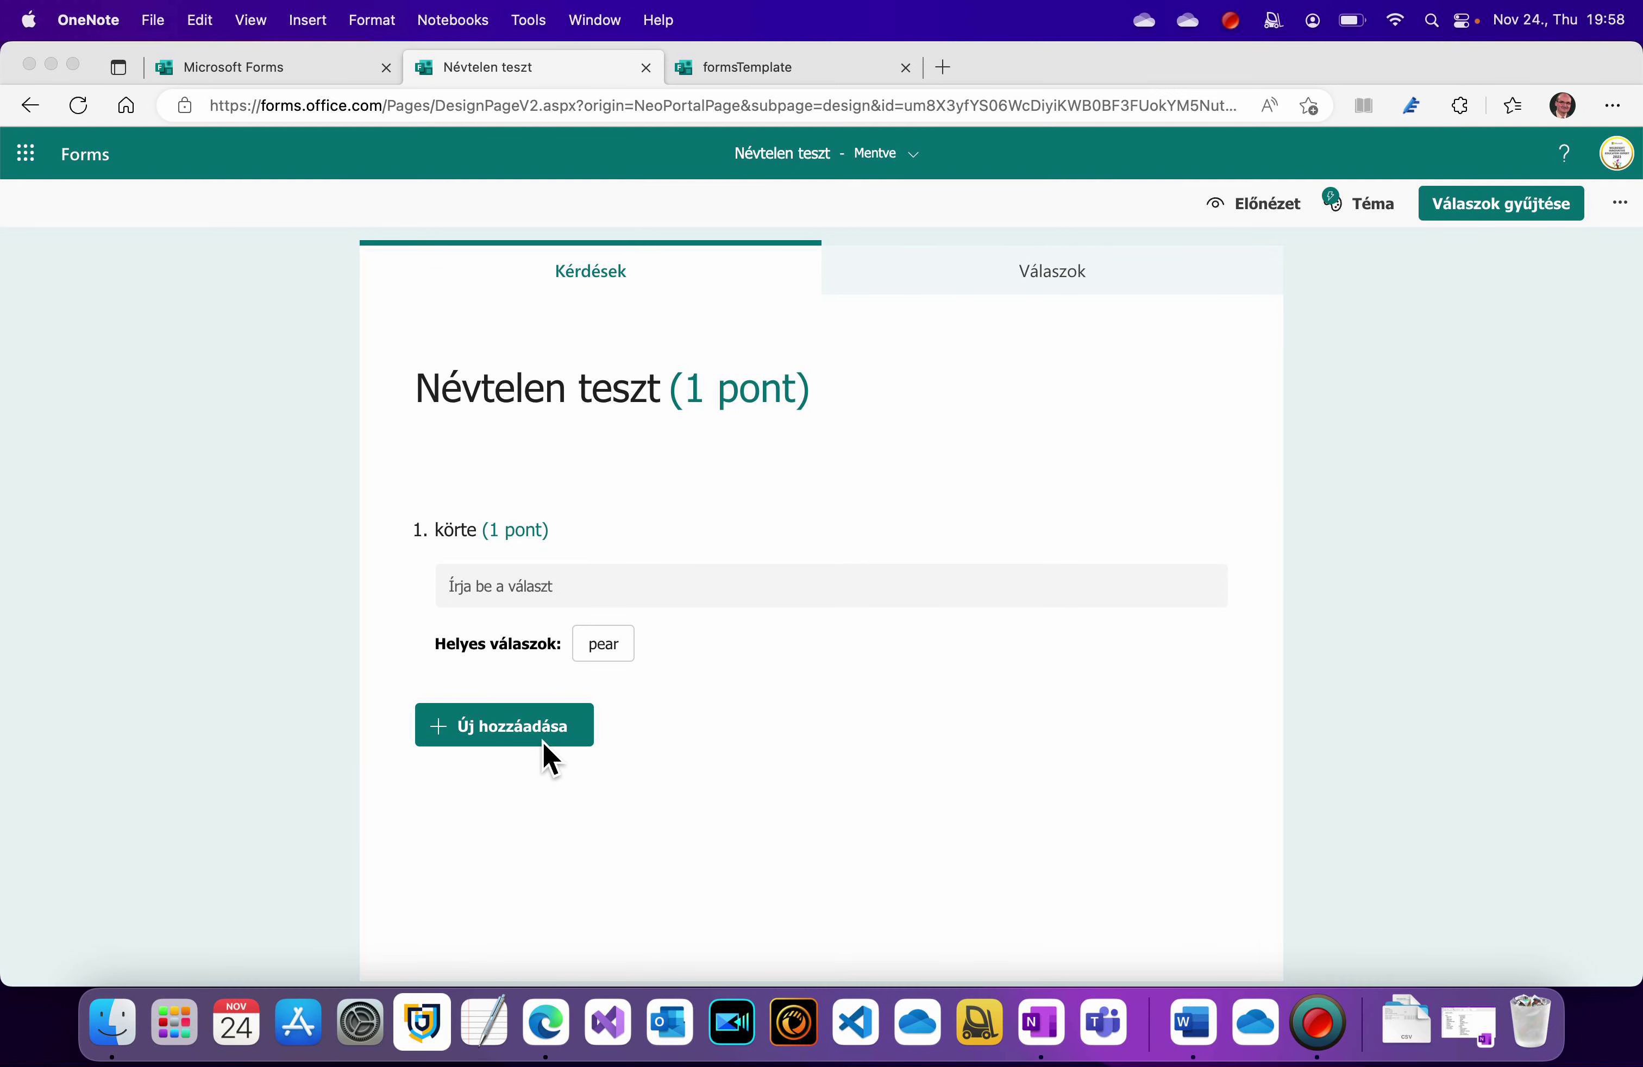
# - Add a ranking question (Rangsorolás) below the körte question, titled "Tegye sorrendbe, kezdje a legmélyebbel!"
pyautogui.click(542, 740)
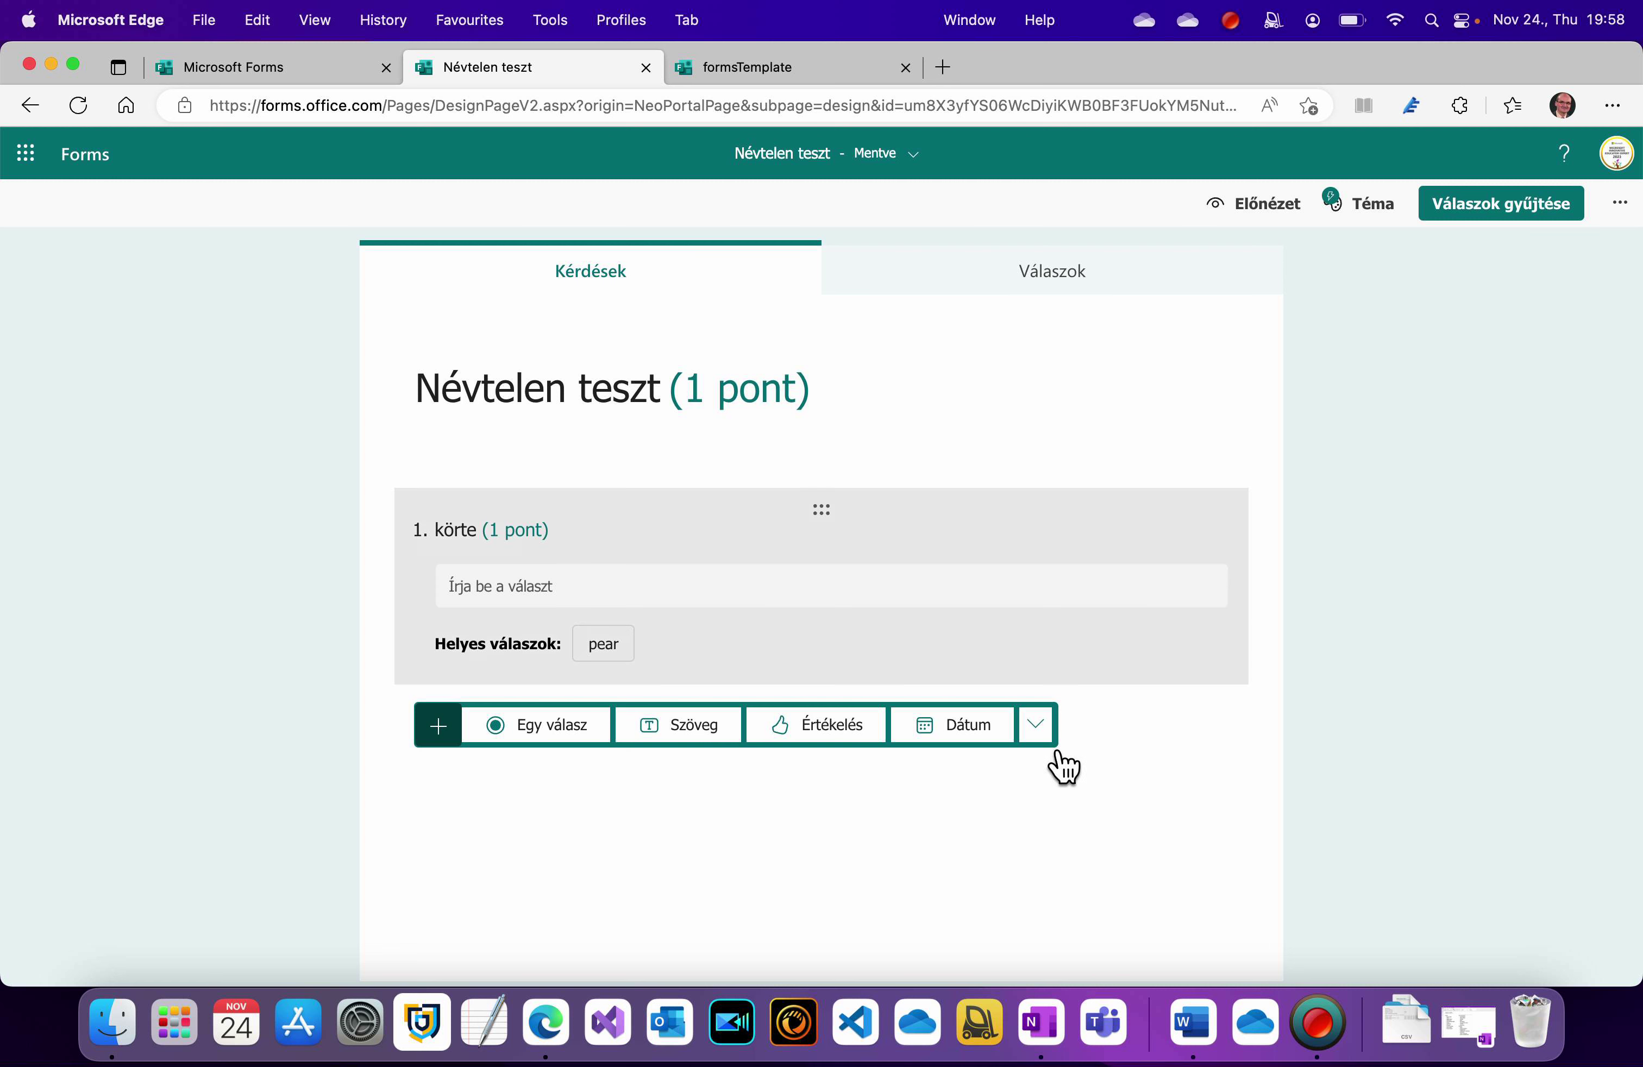
pyautogui.click(1036, 727)
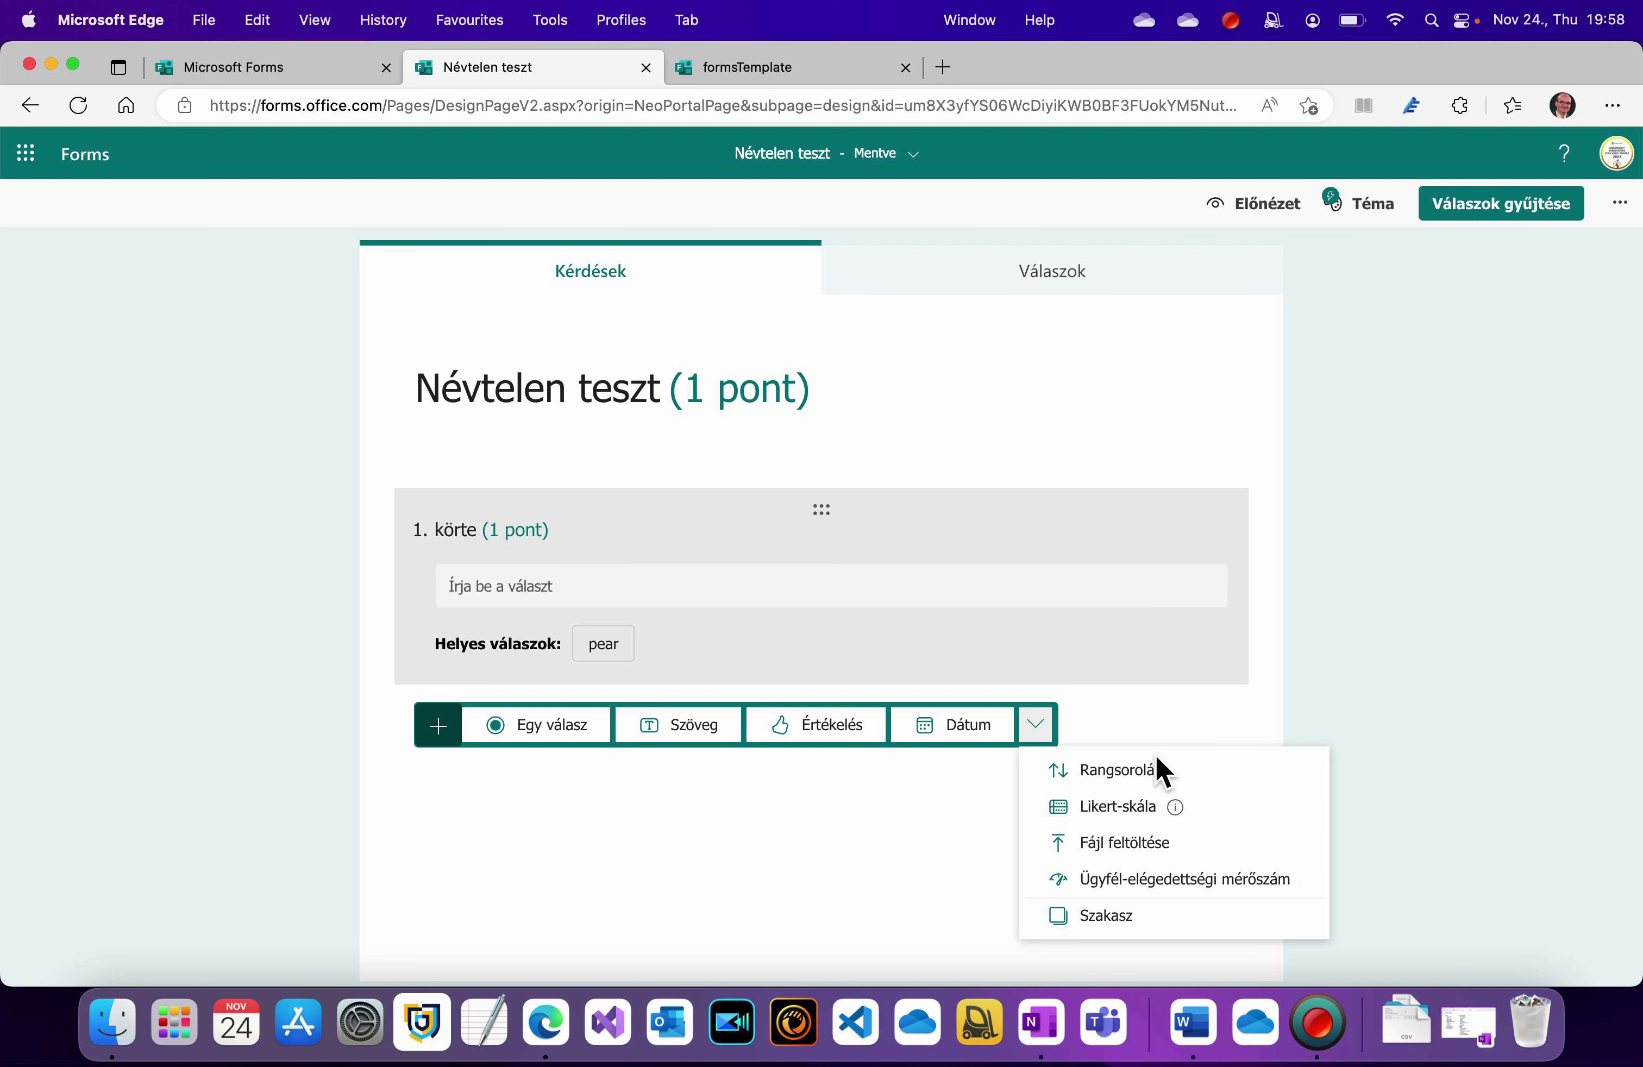
pyautogui.click(1132, 770)
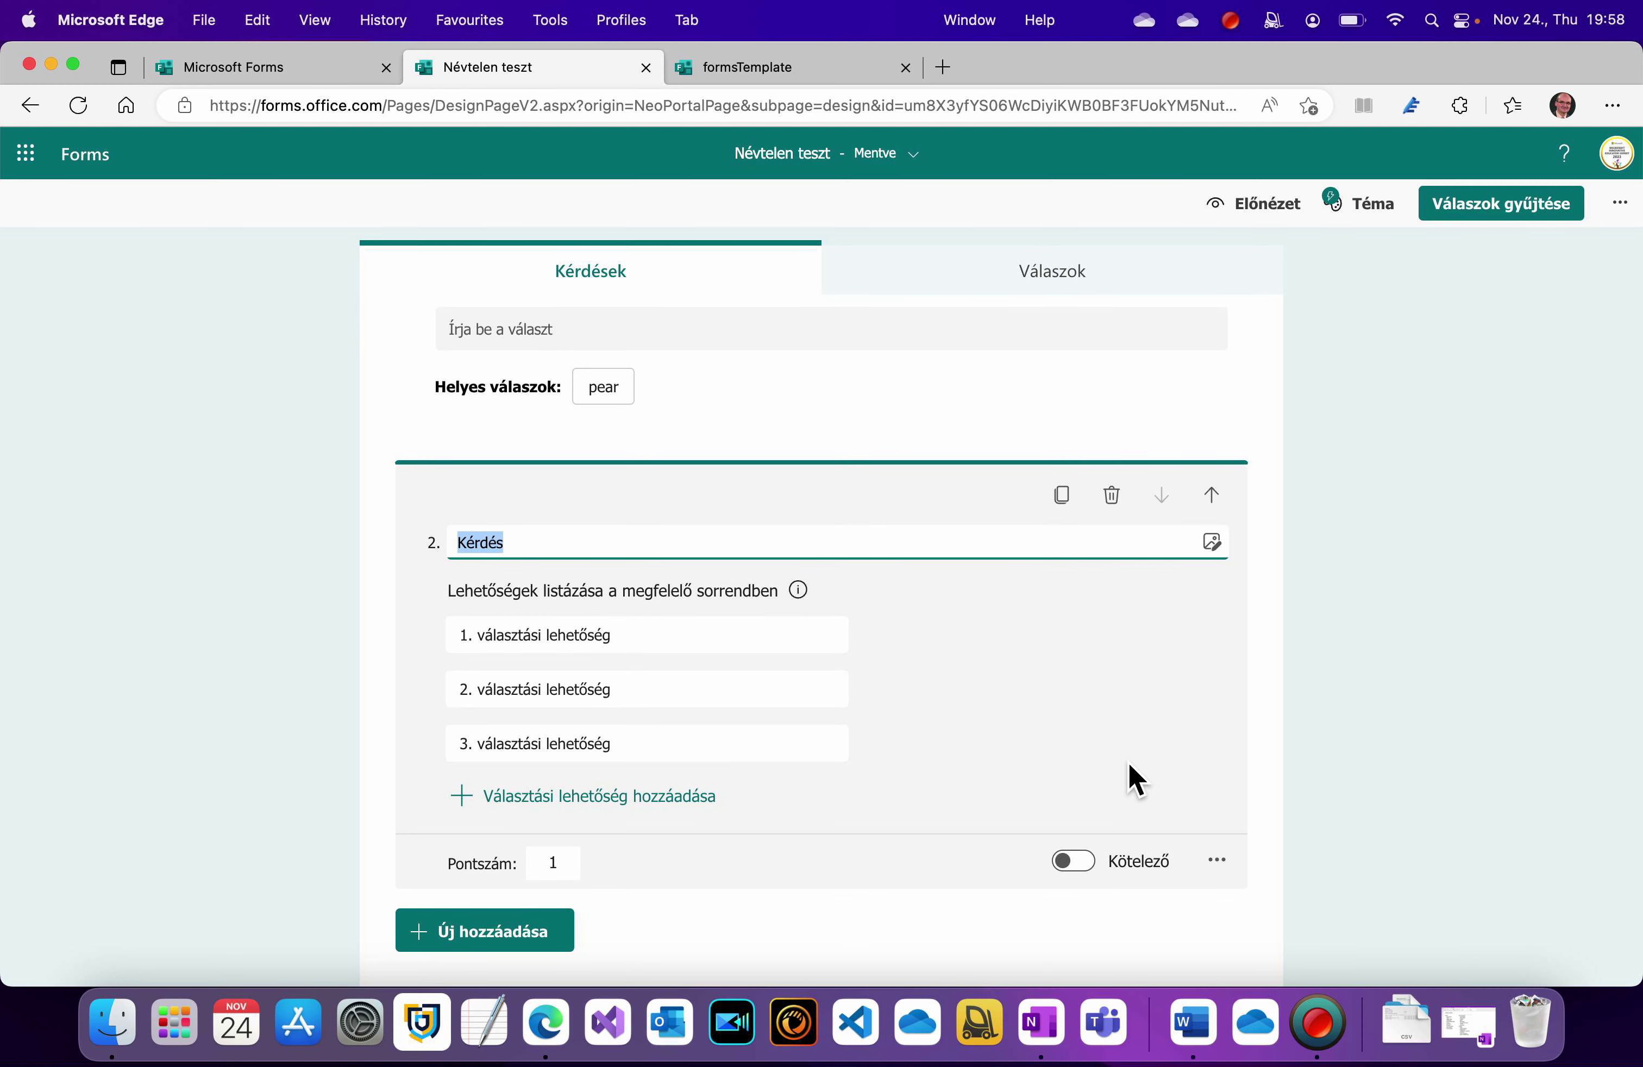
pyautogui.write('T')
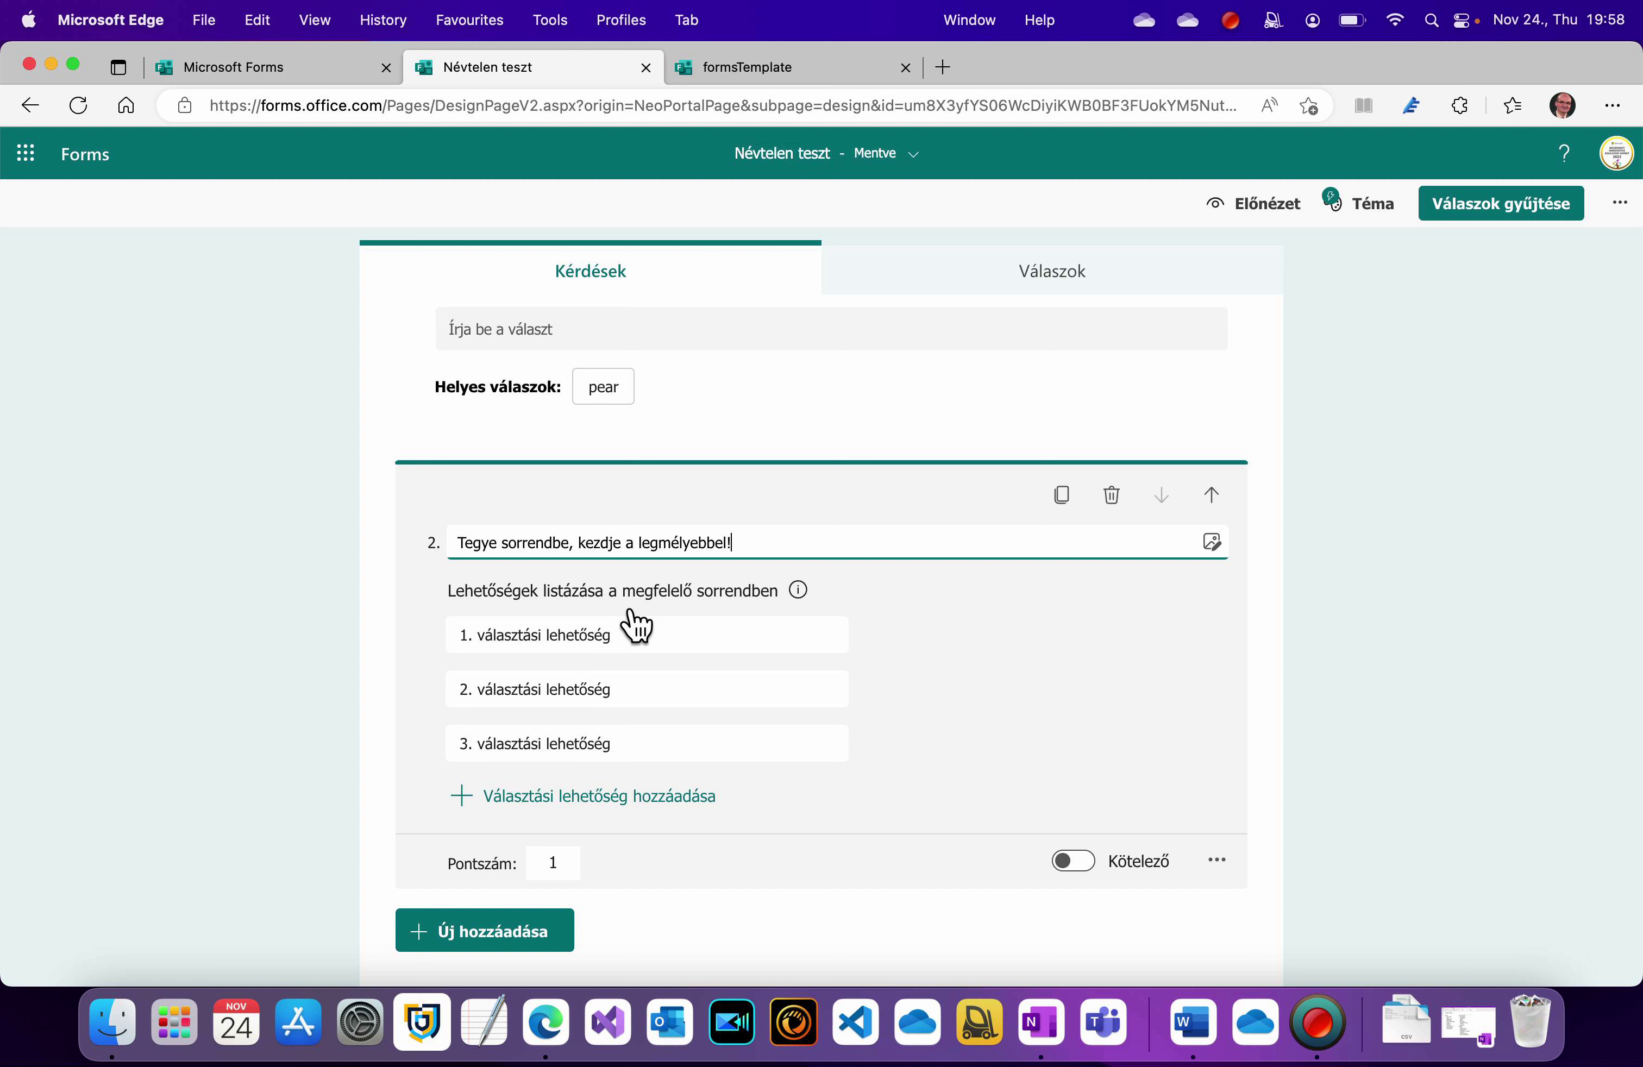
# - Fill in the ranking options in the order nagybőgő, gordonka, brácsa and an added fourth option, hegedű
pyautogui.click(626, 639)
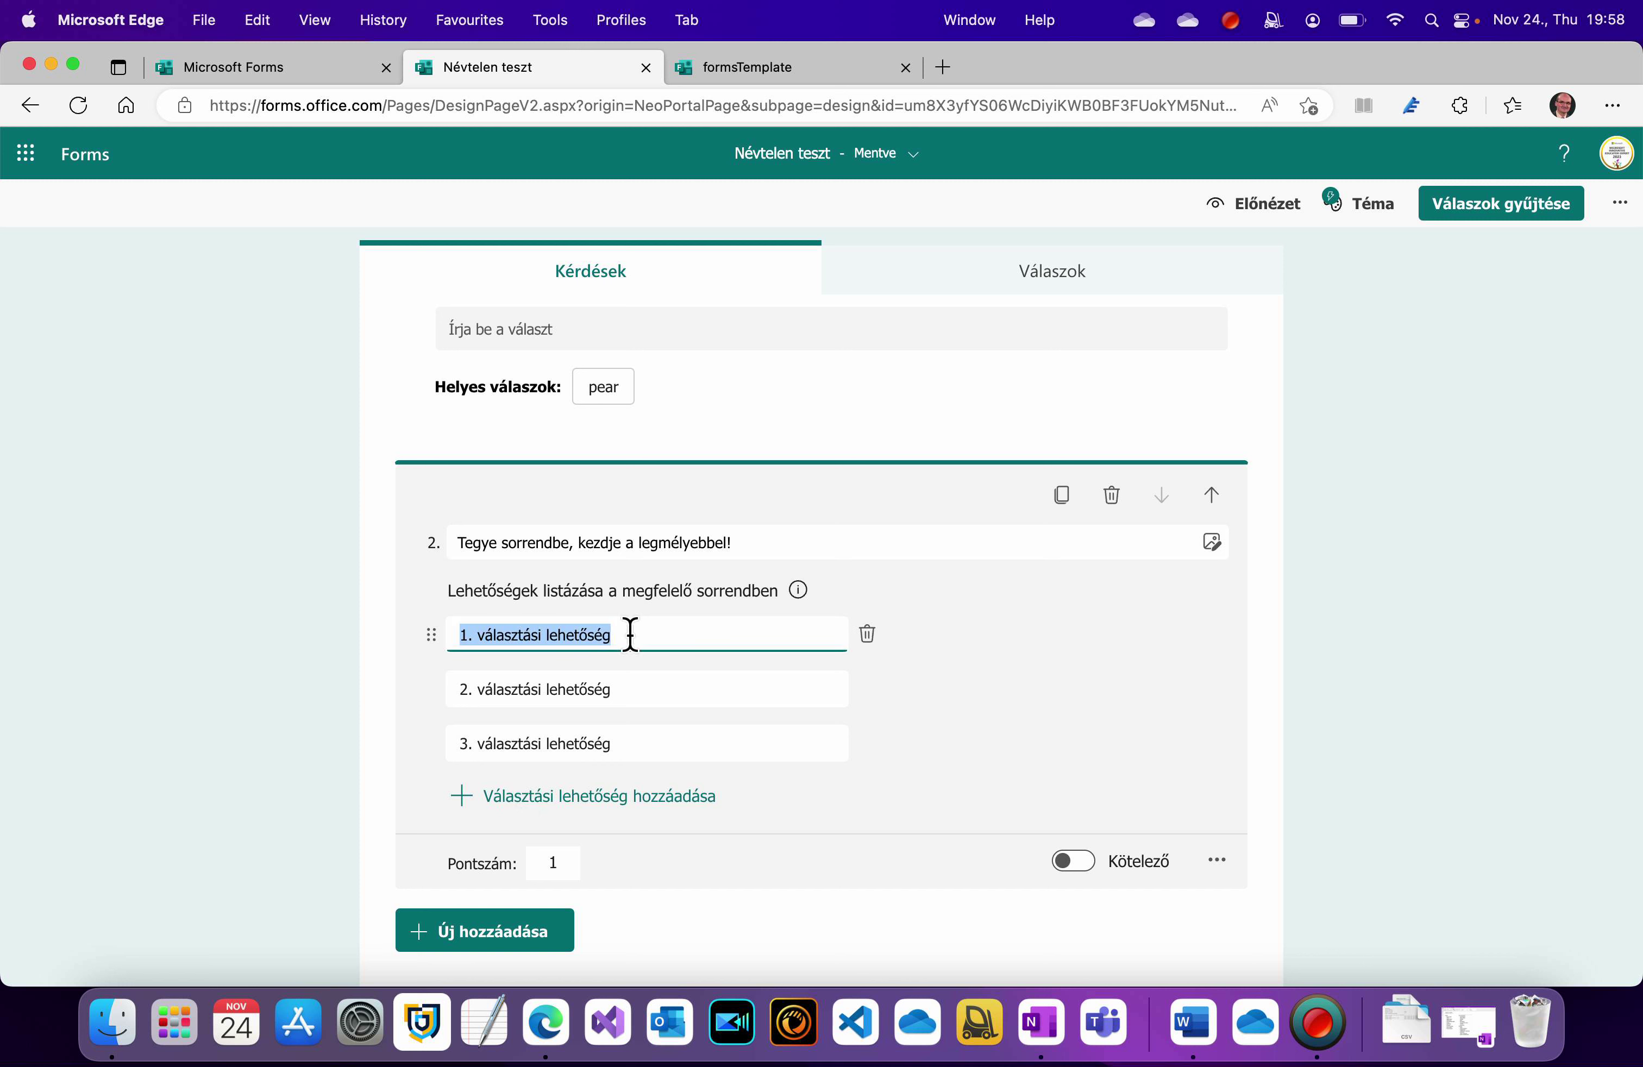
pyautogui.write('nagybőgő')
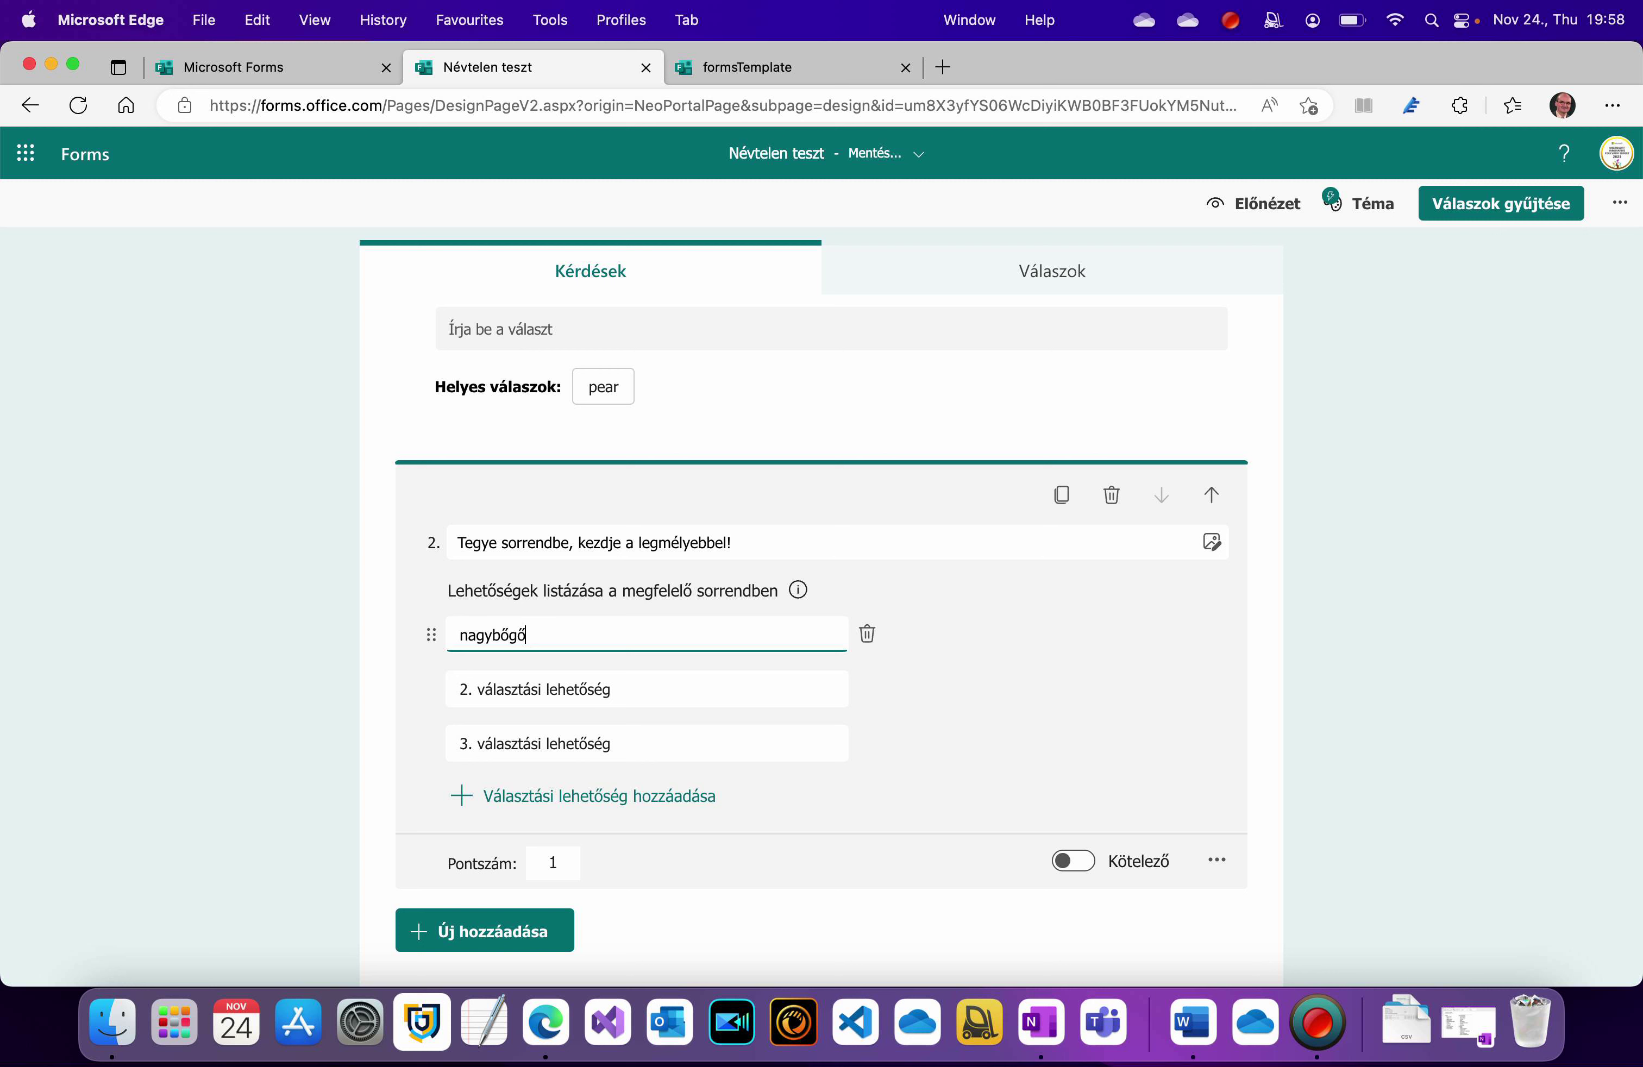
pyautogui.press('Tab')
pyautogui.write('gor')
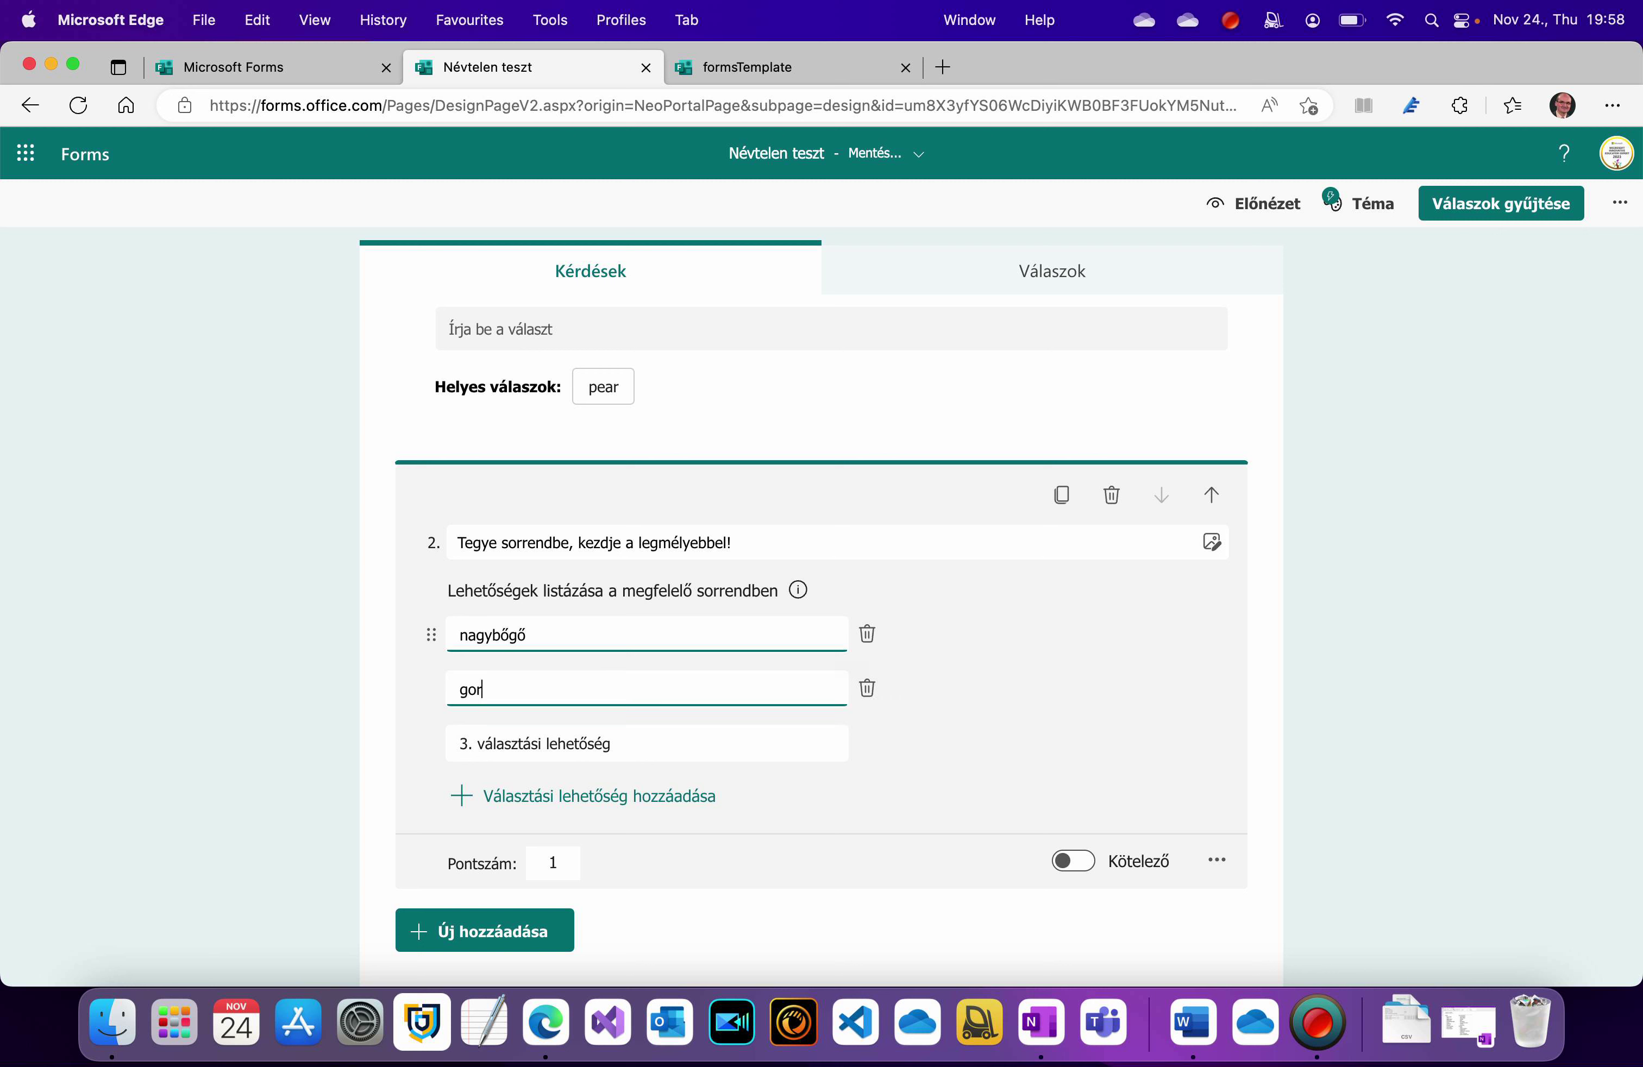
pyautogui.press('Tab')
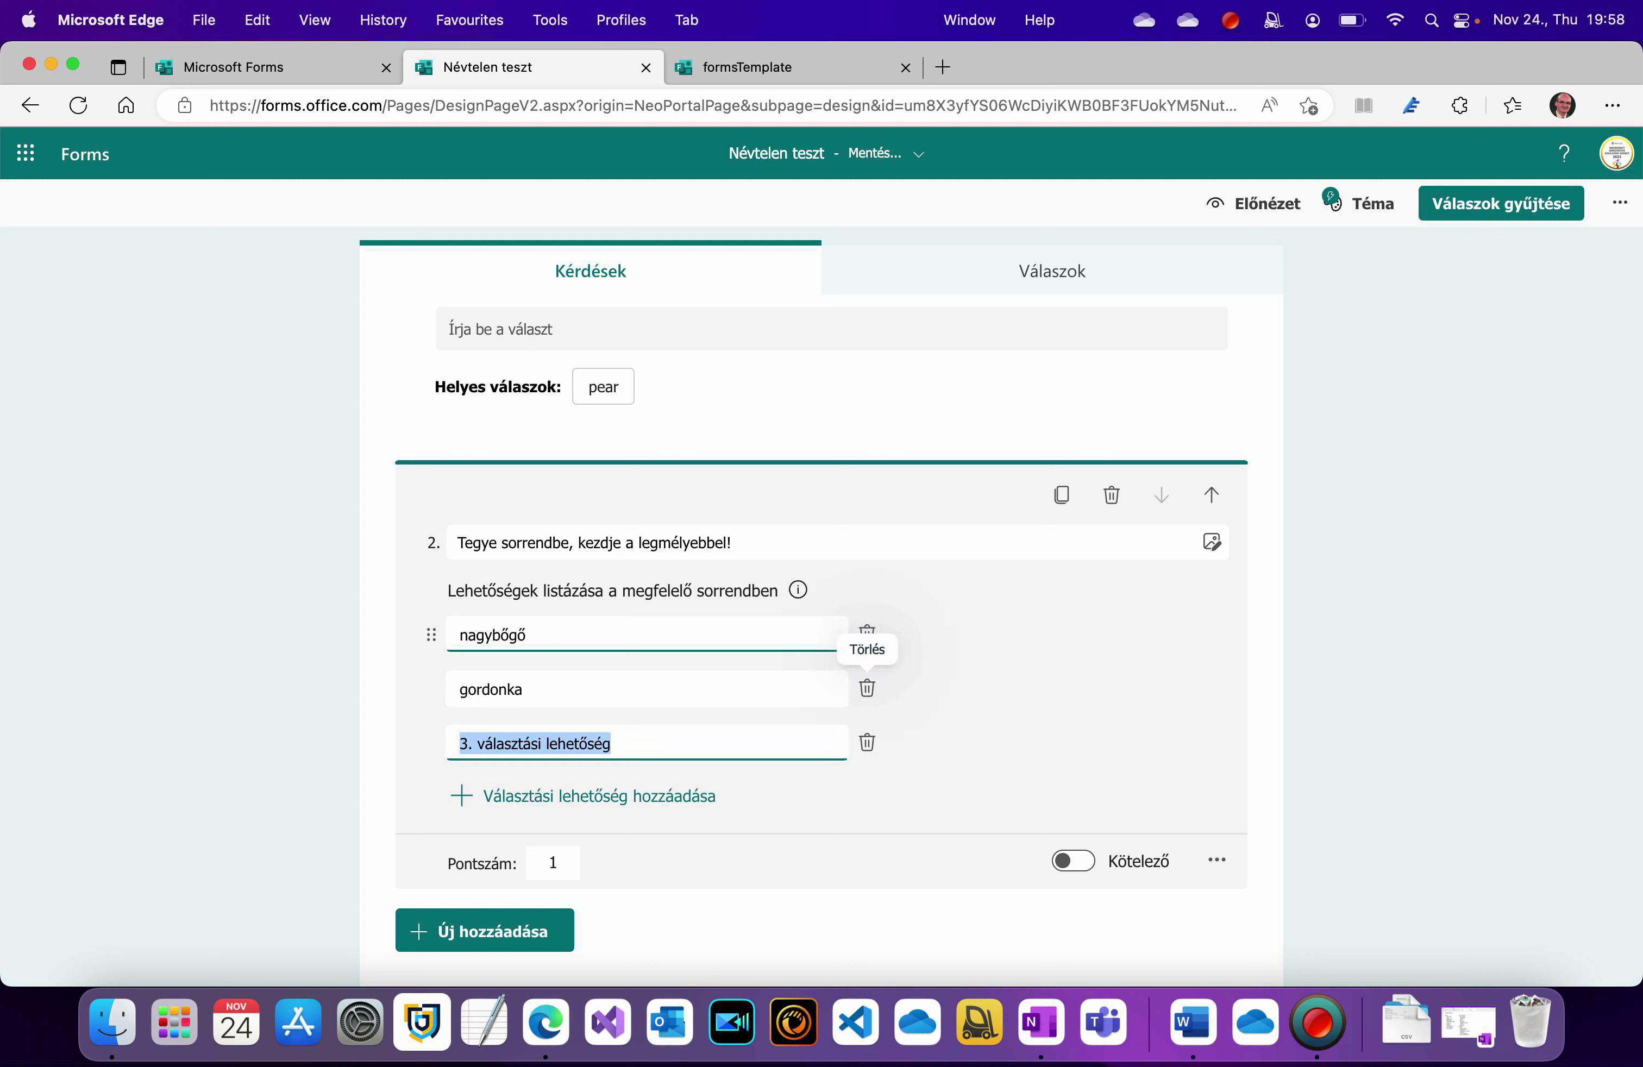
pyautogui.click(547, 689)
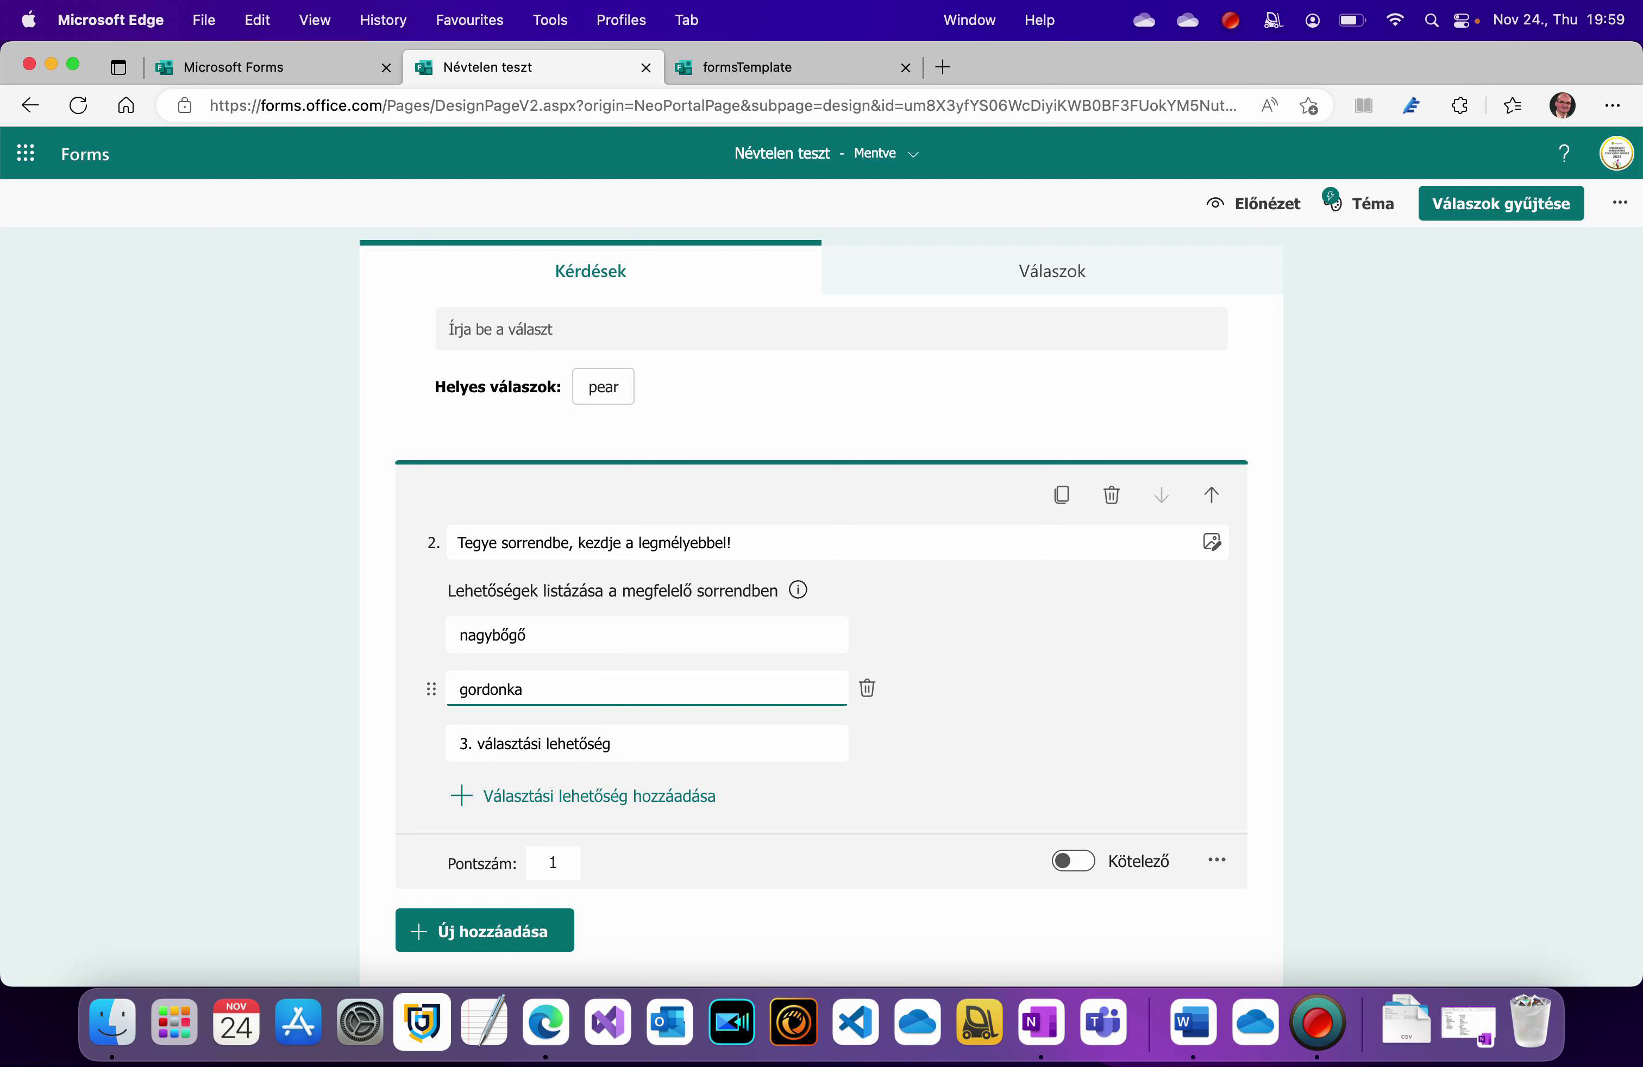
pyautogui.press('Tab')
pyautogui.write('bá')
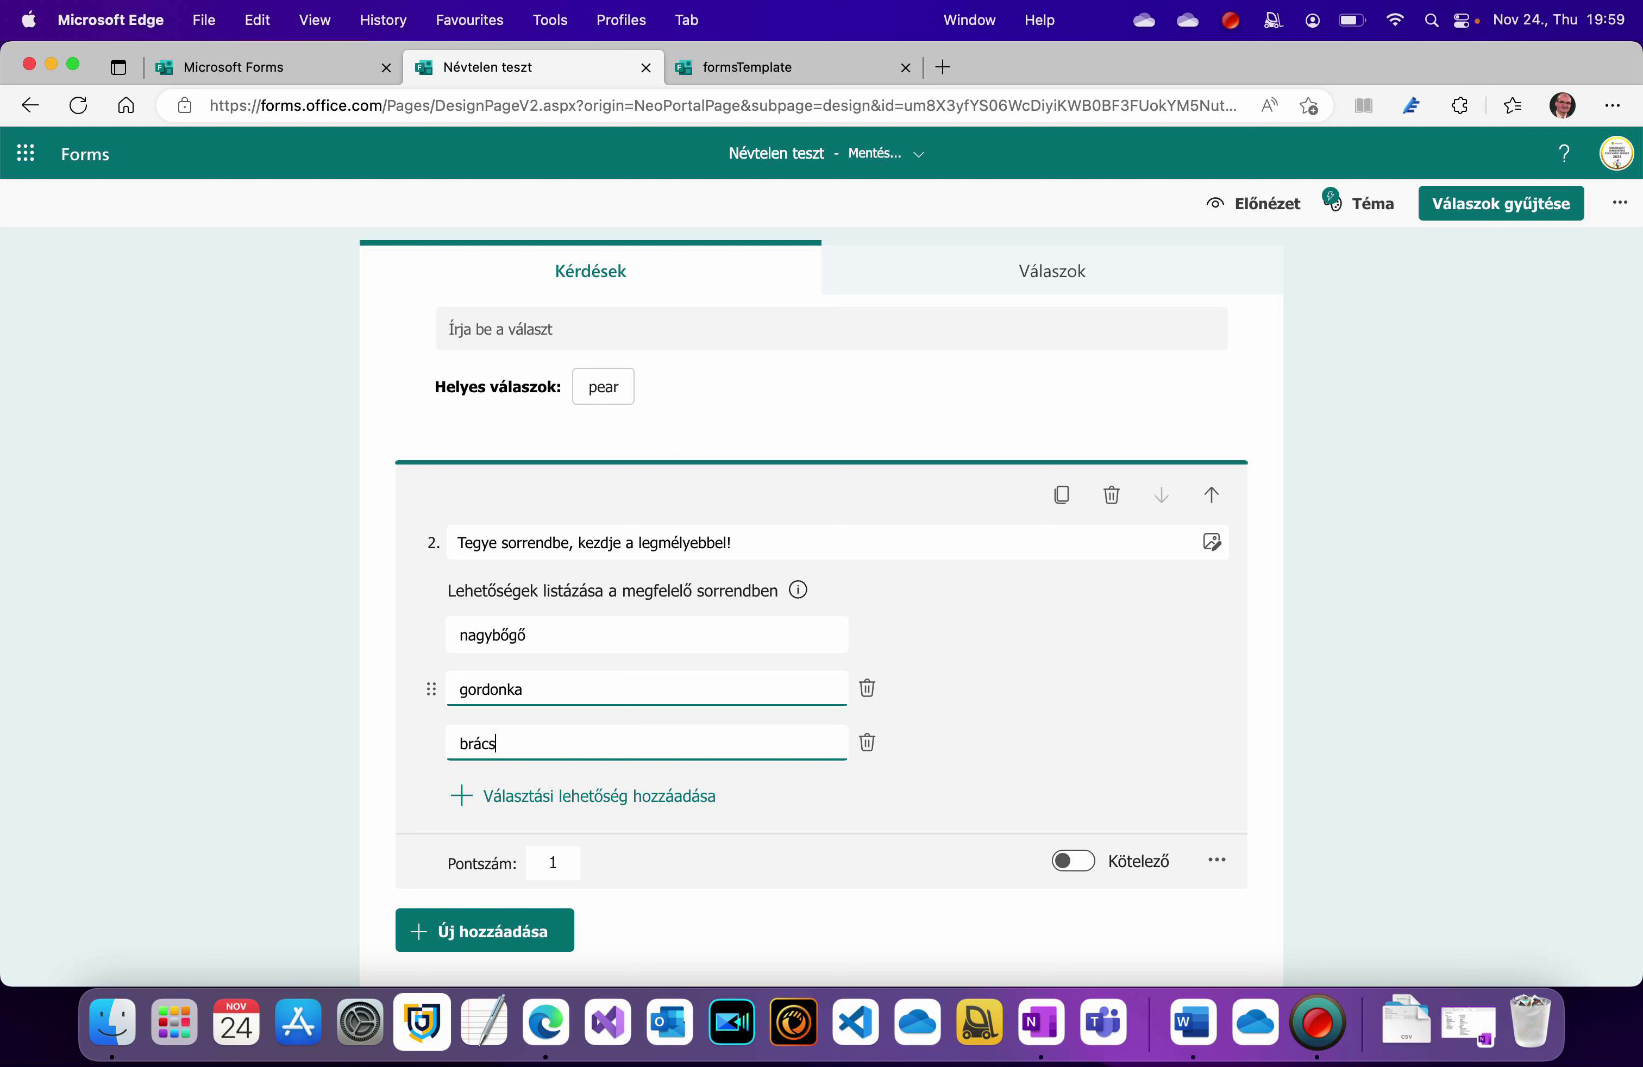
pyautogui.click(565, 797)
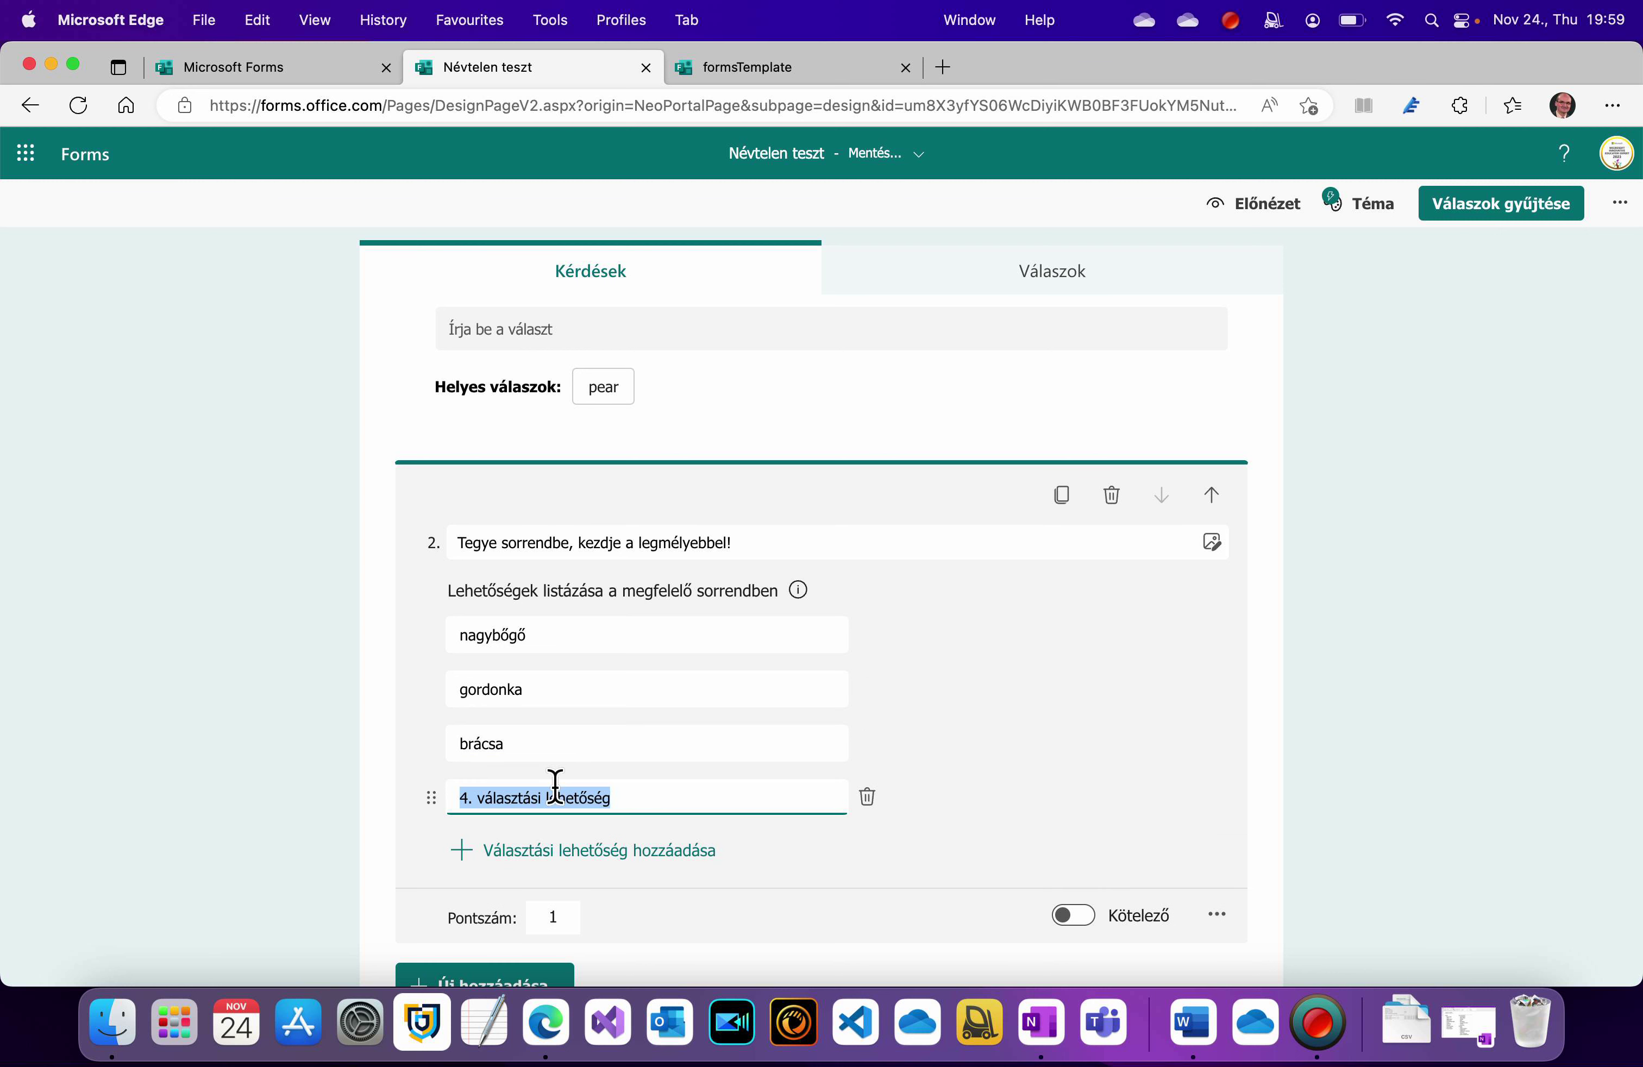
pyautogui.write('hegedű')
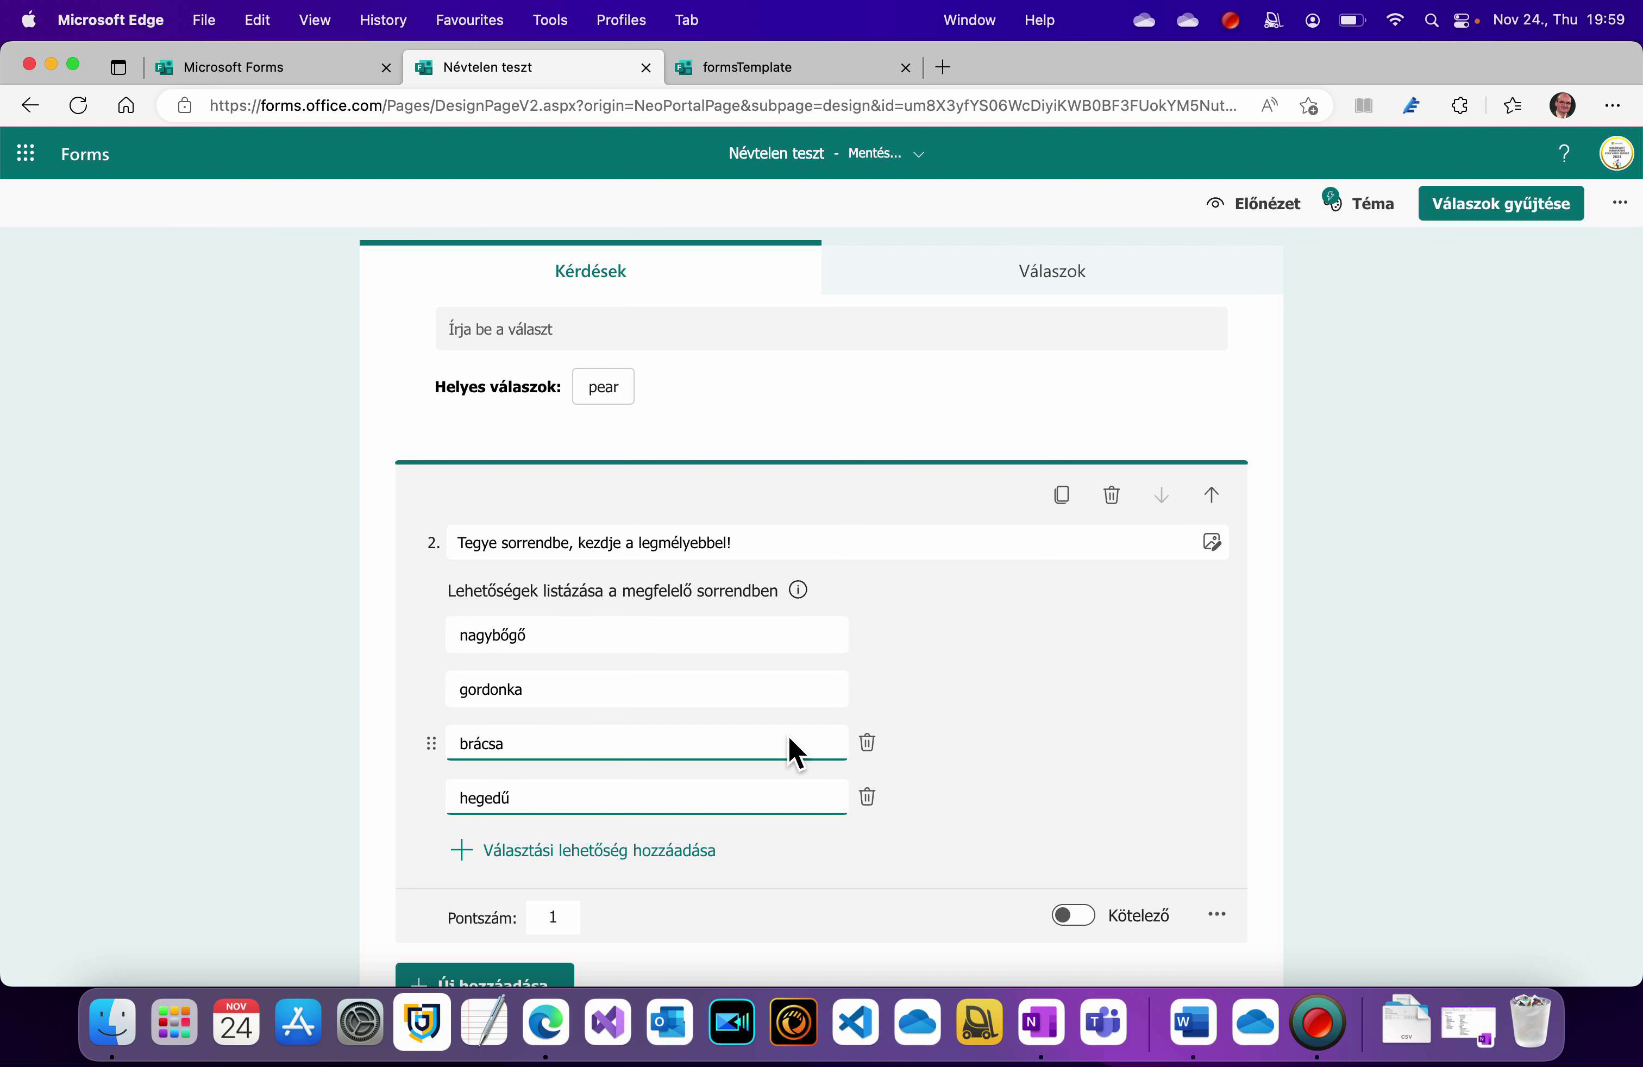
# - Preview the quiz to see the ranking question as respondents get it, and return to the editor
pyautogui.click(1280, 222)
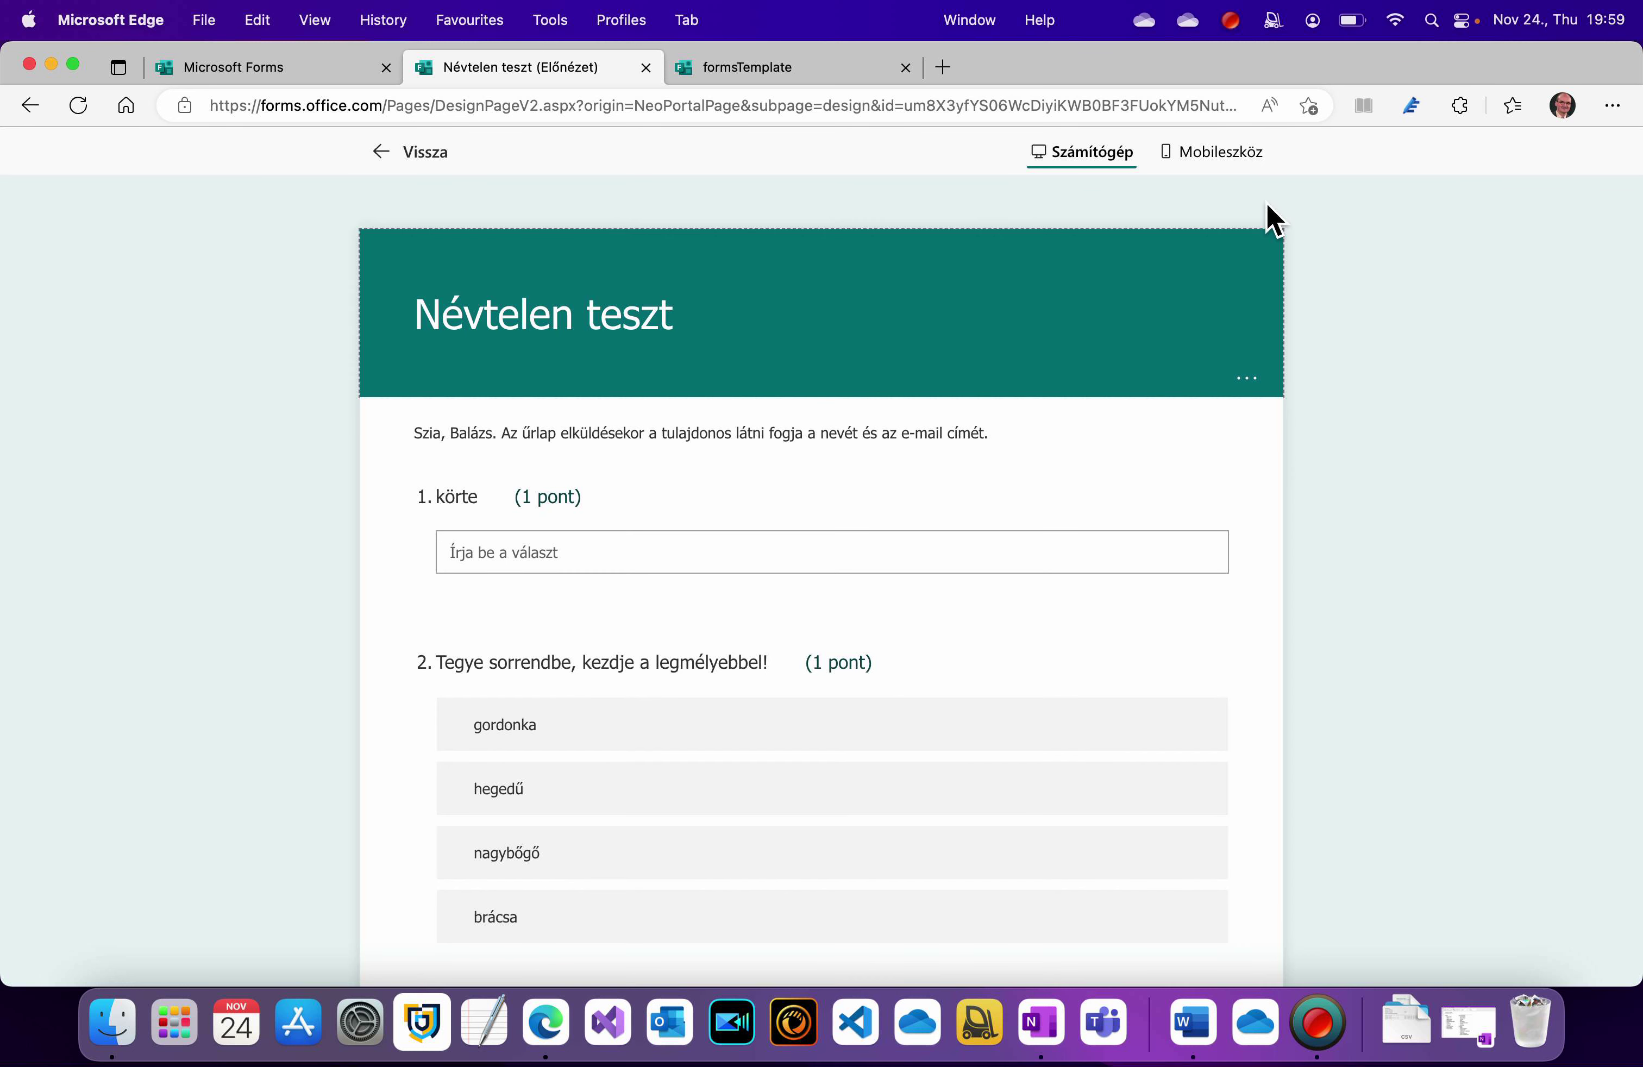
pyautogui.scroll(-2, 859, 883)
pyautogui.scroll(-3, 840, 873)
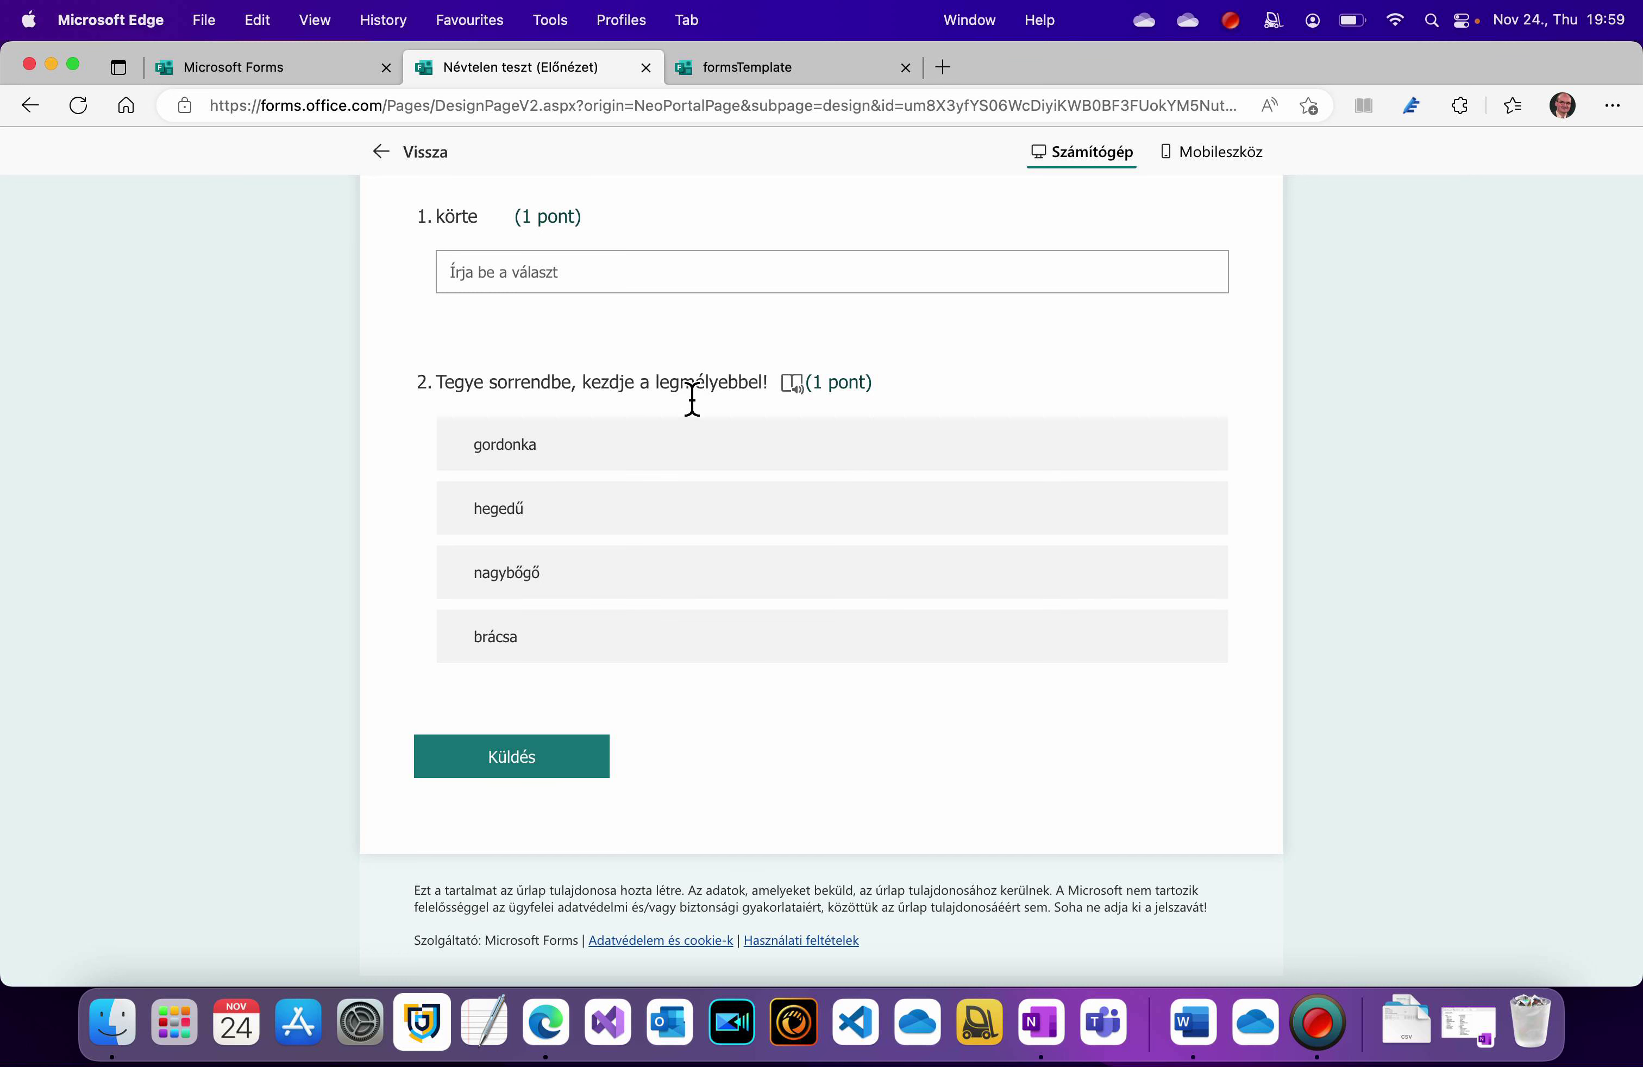
pyautogui.click(449, 169)
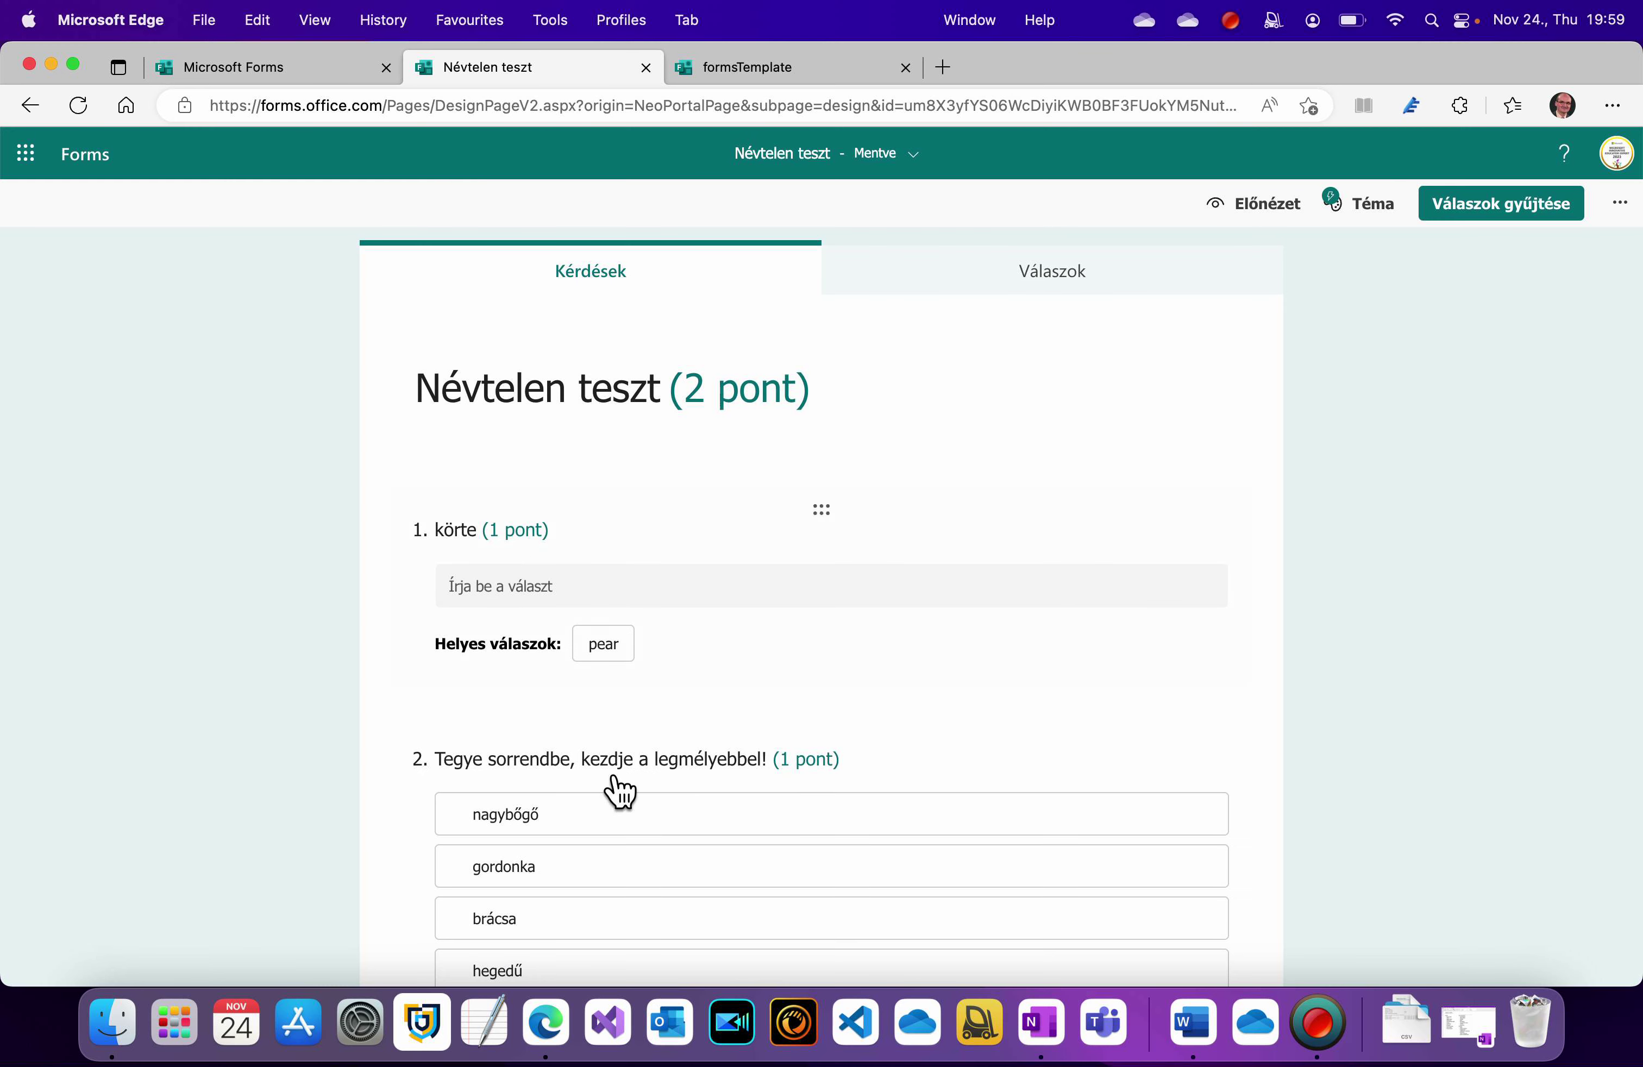
# - Open the ranking question for editing, check the Forms elements list in OneNote, and return to the end of the quiz in Edge
pyautogui.click(761, 697)
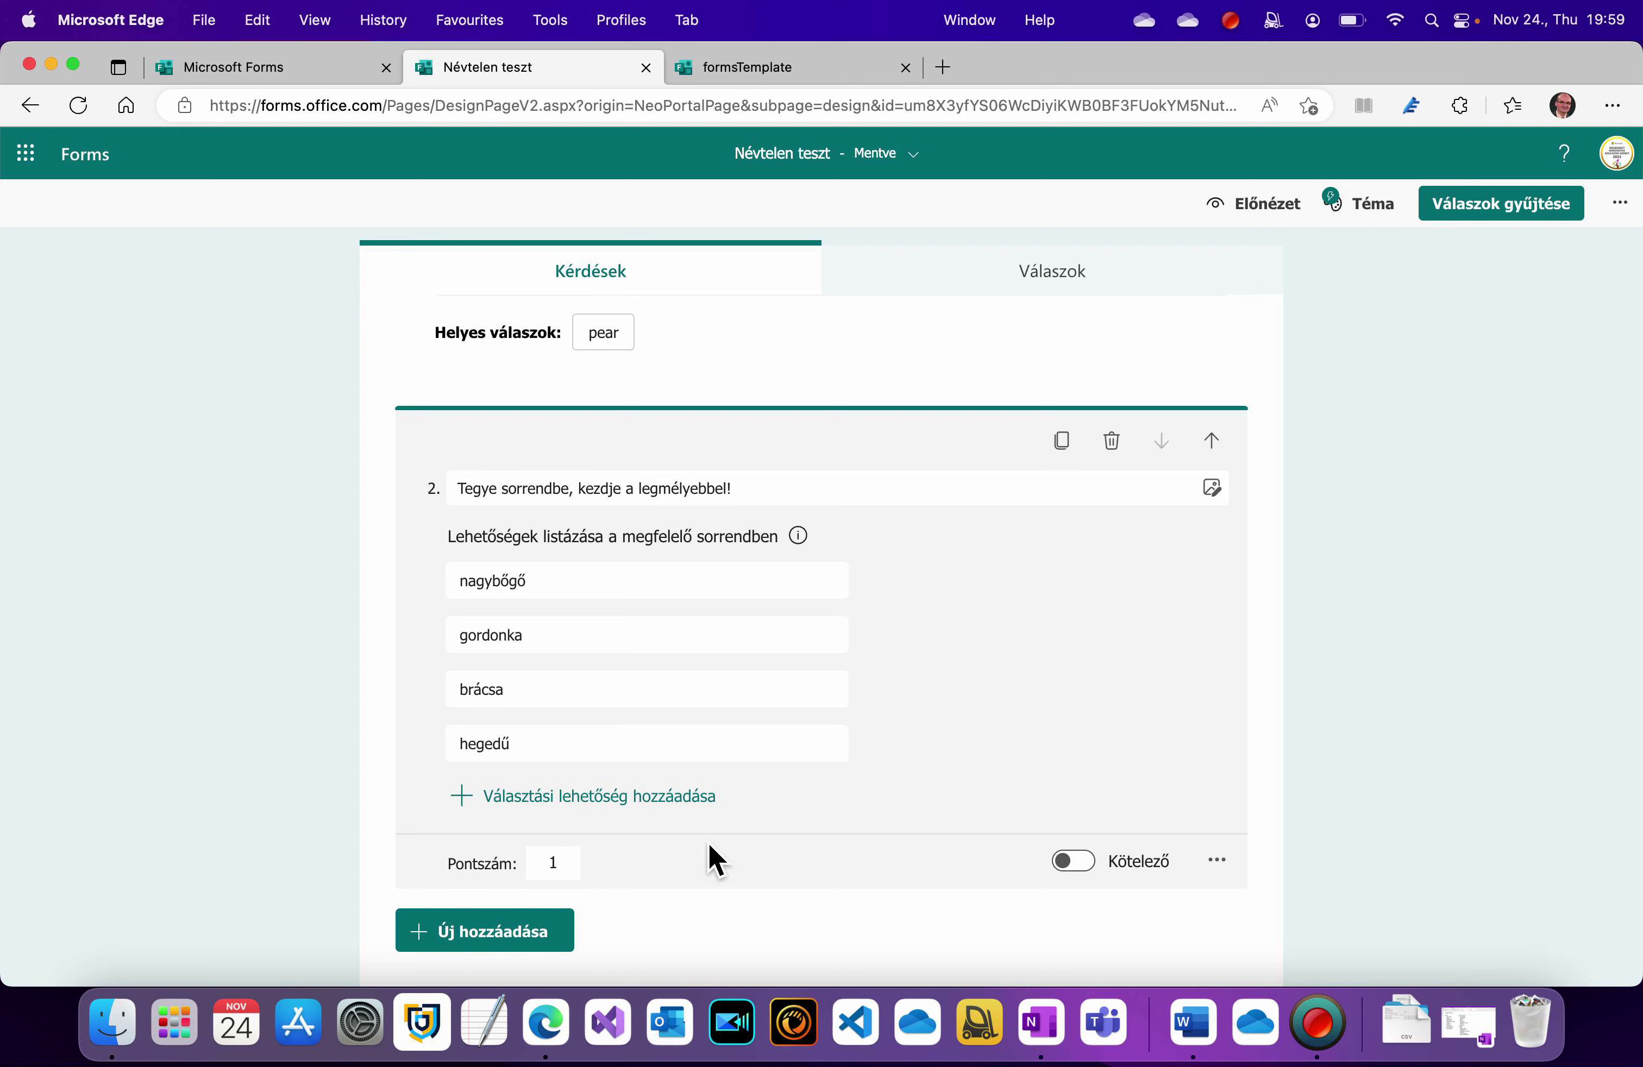
pyautogui.click(1057, 1024)
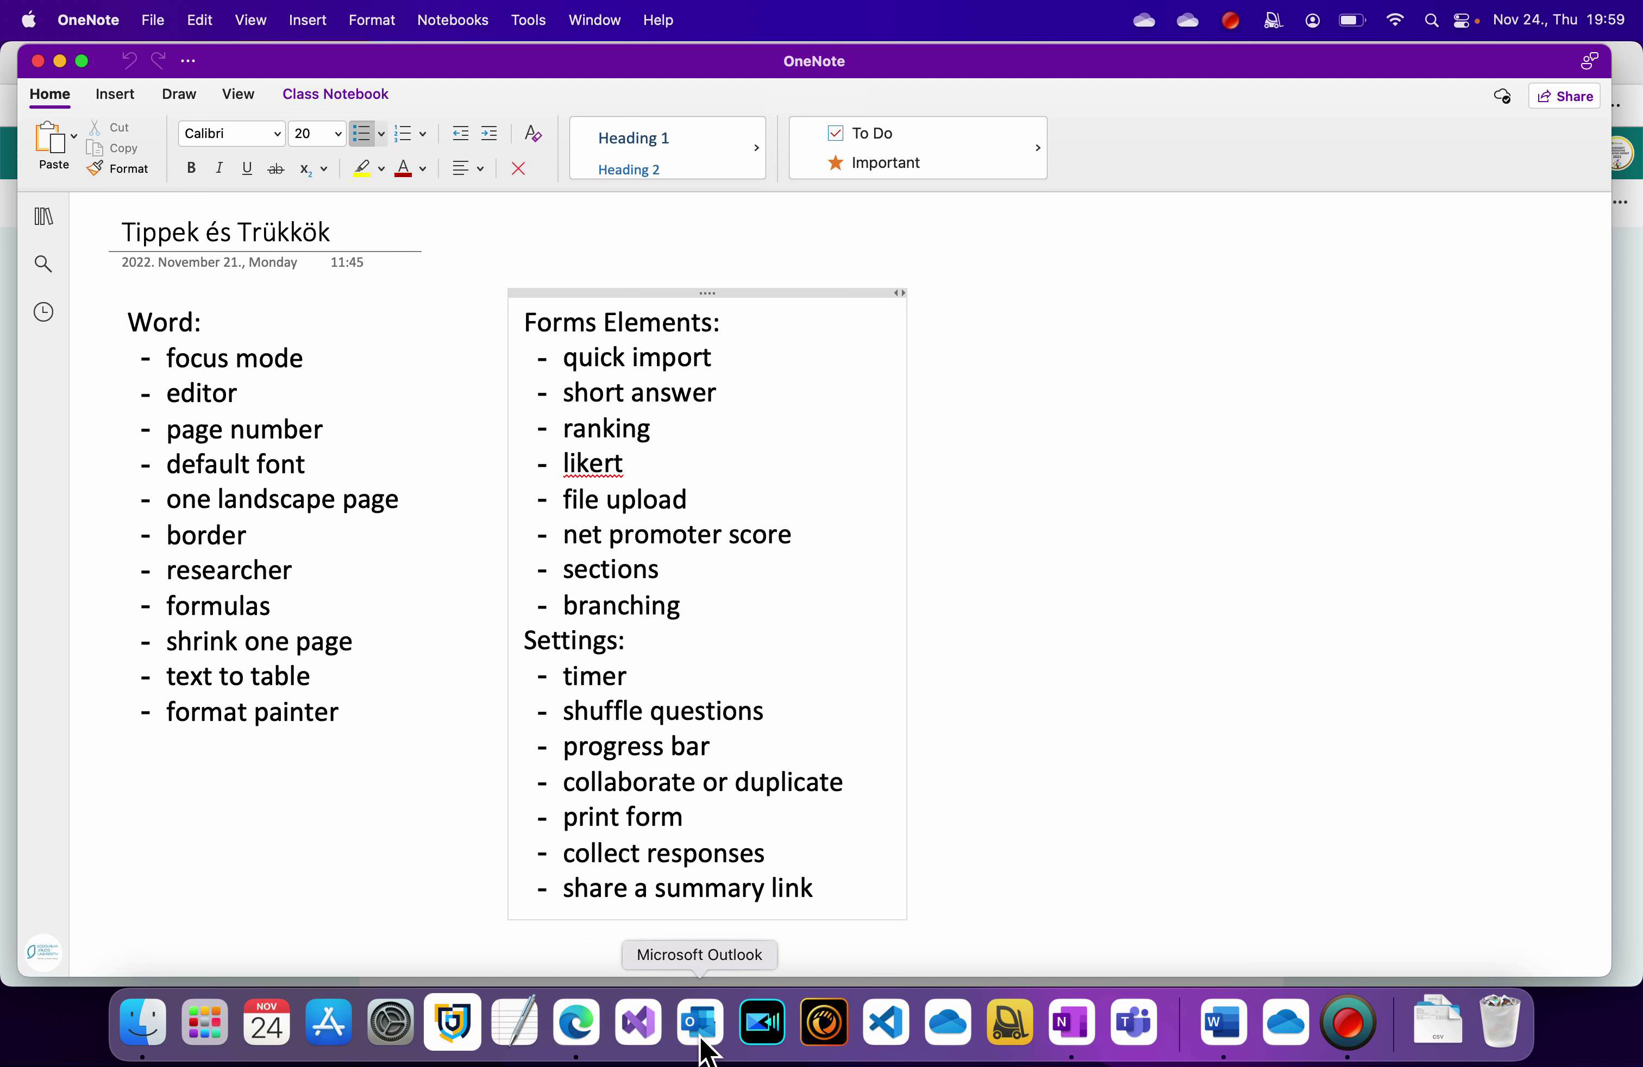
pyautogui.click(577, 1032)
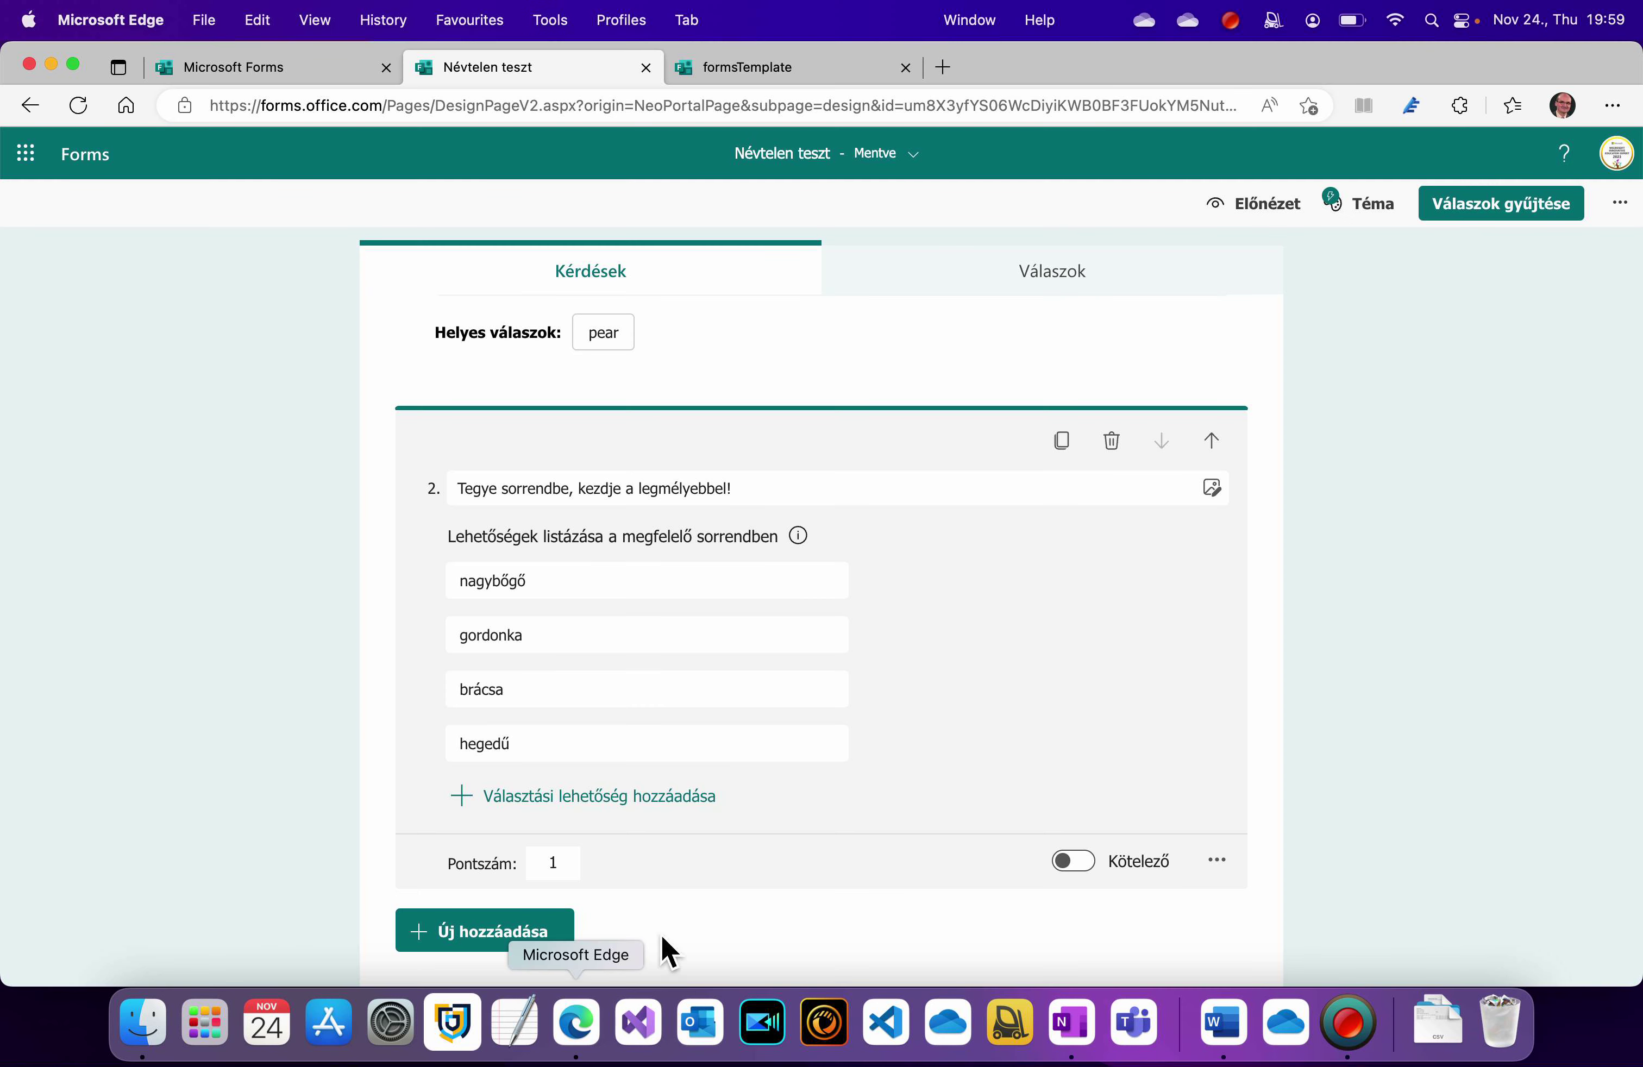
pyautogui.scroll(-3, 826, 772)
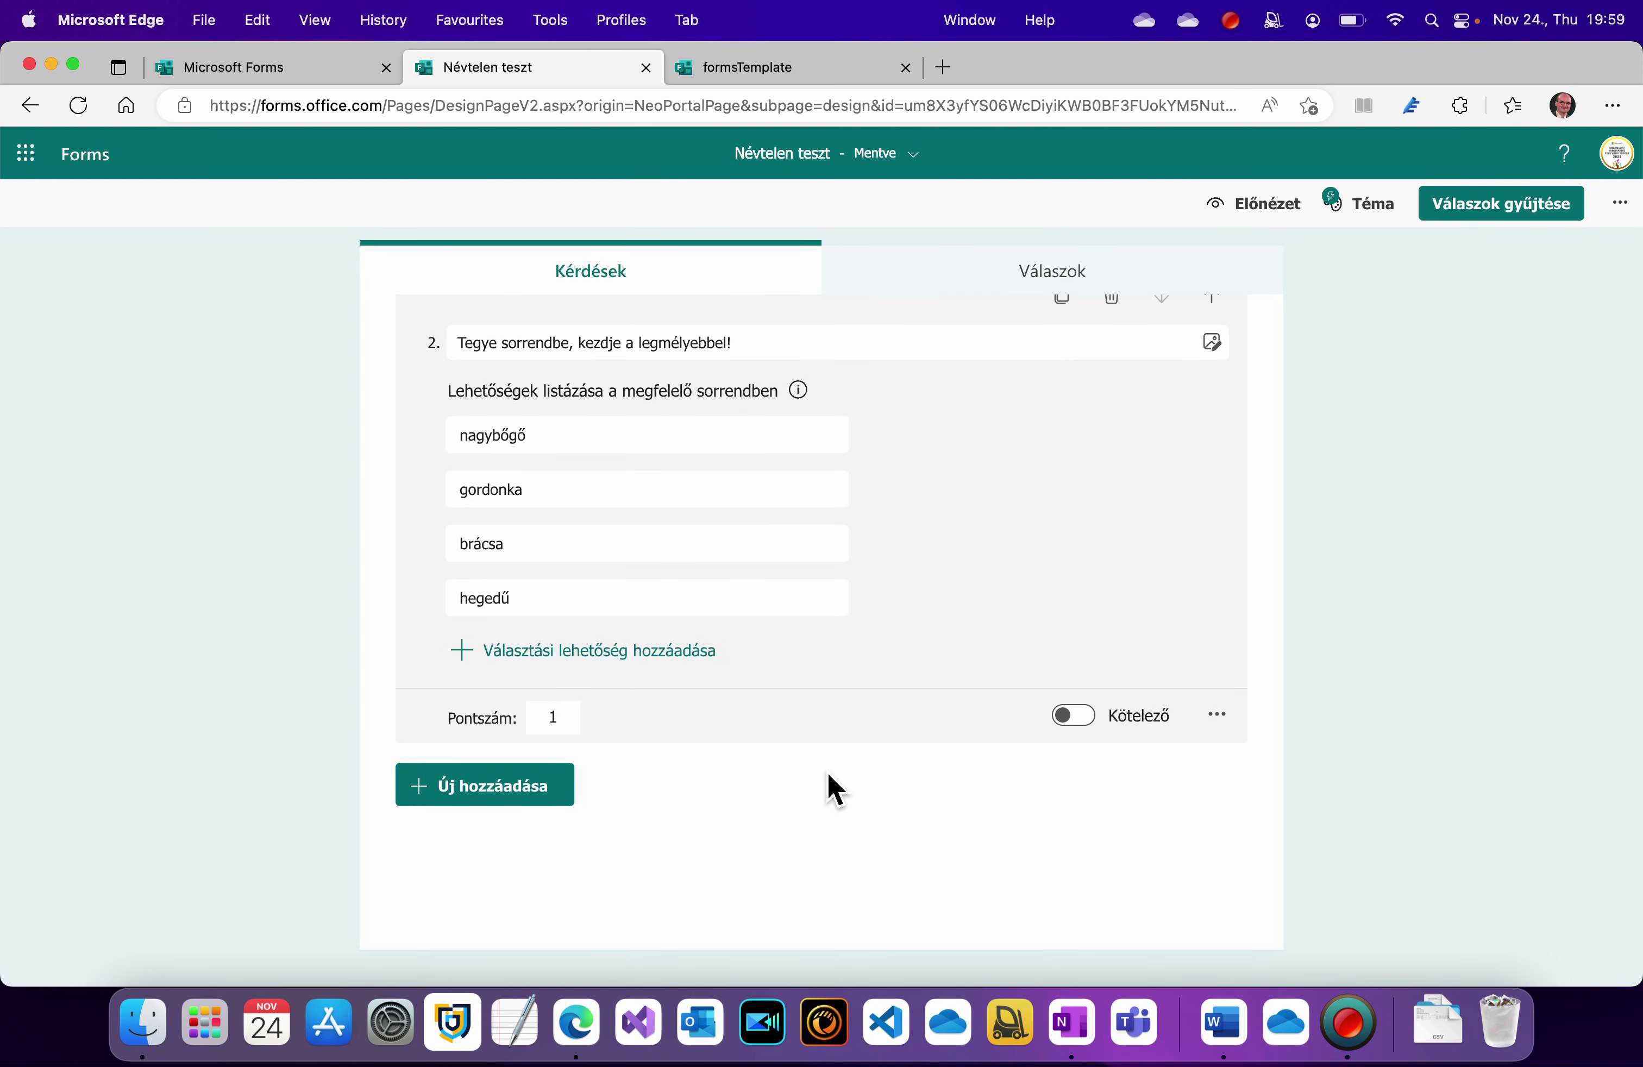
# - Add a Likert scale question (Likert-skála) below the ranking question
pyautogui.click(562, 810)
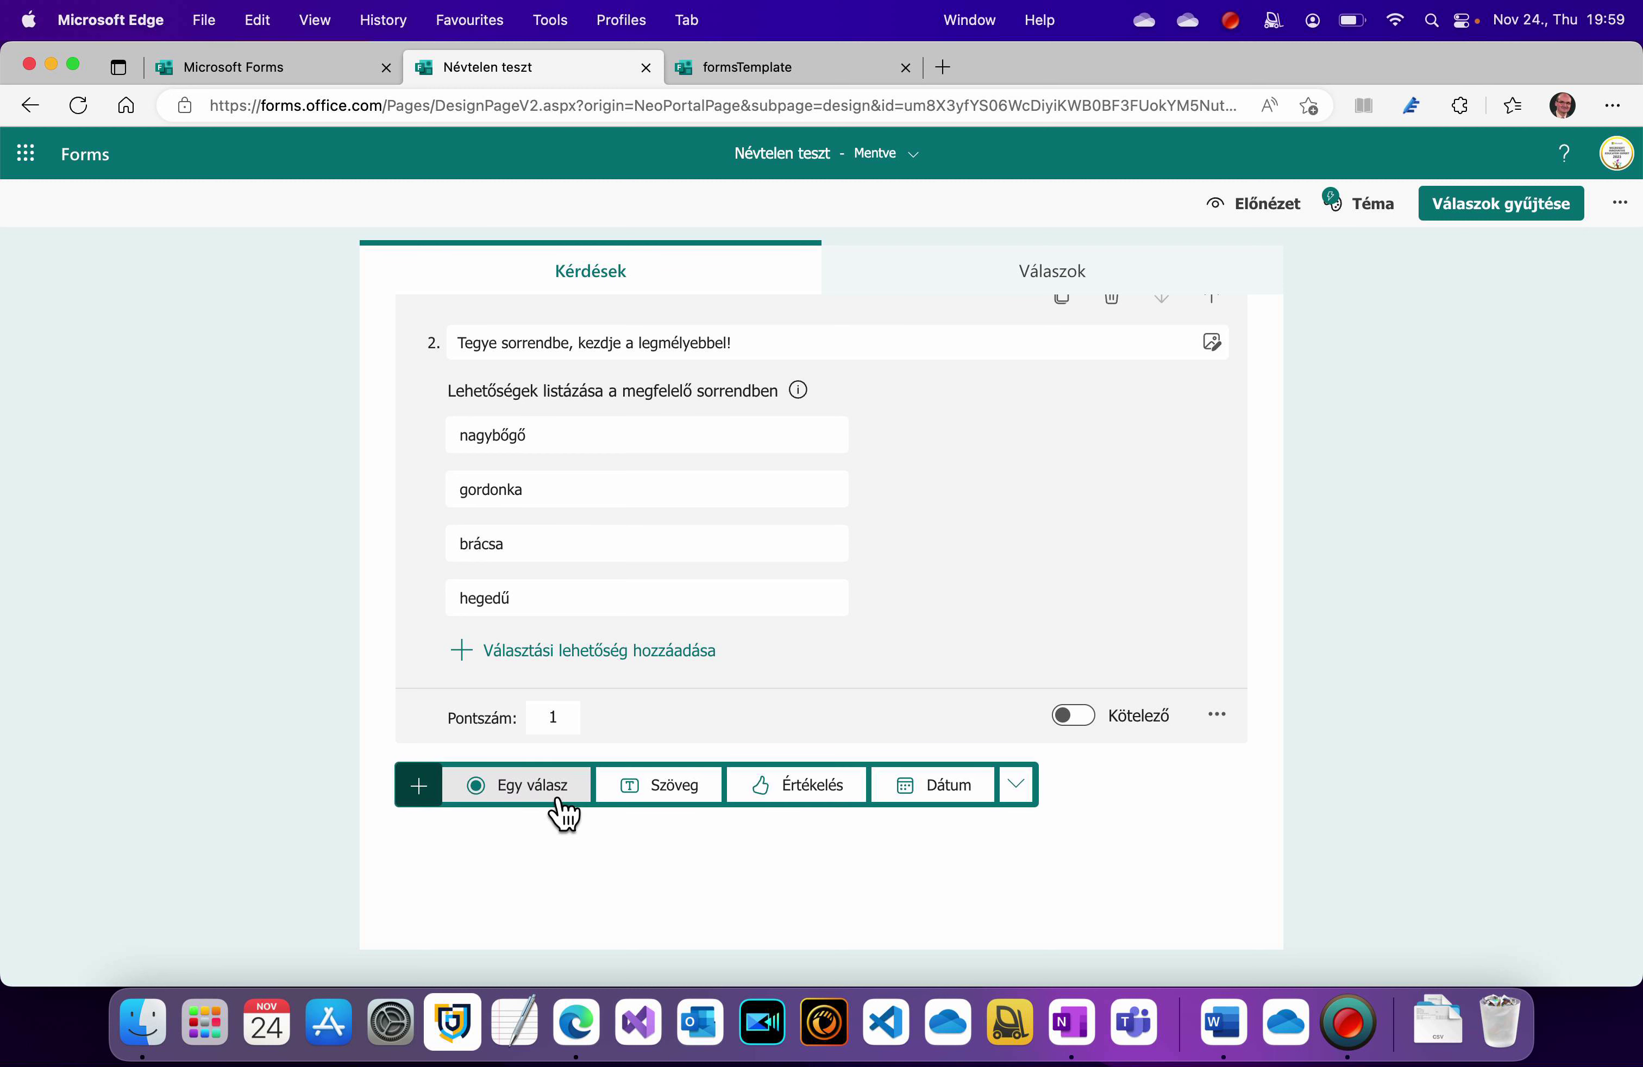
pyautogui.click(1018, 804)
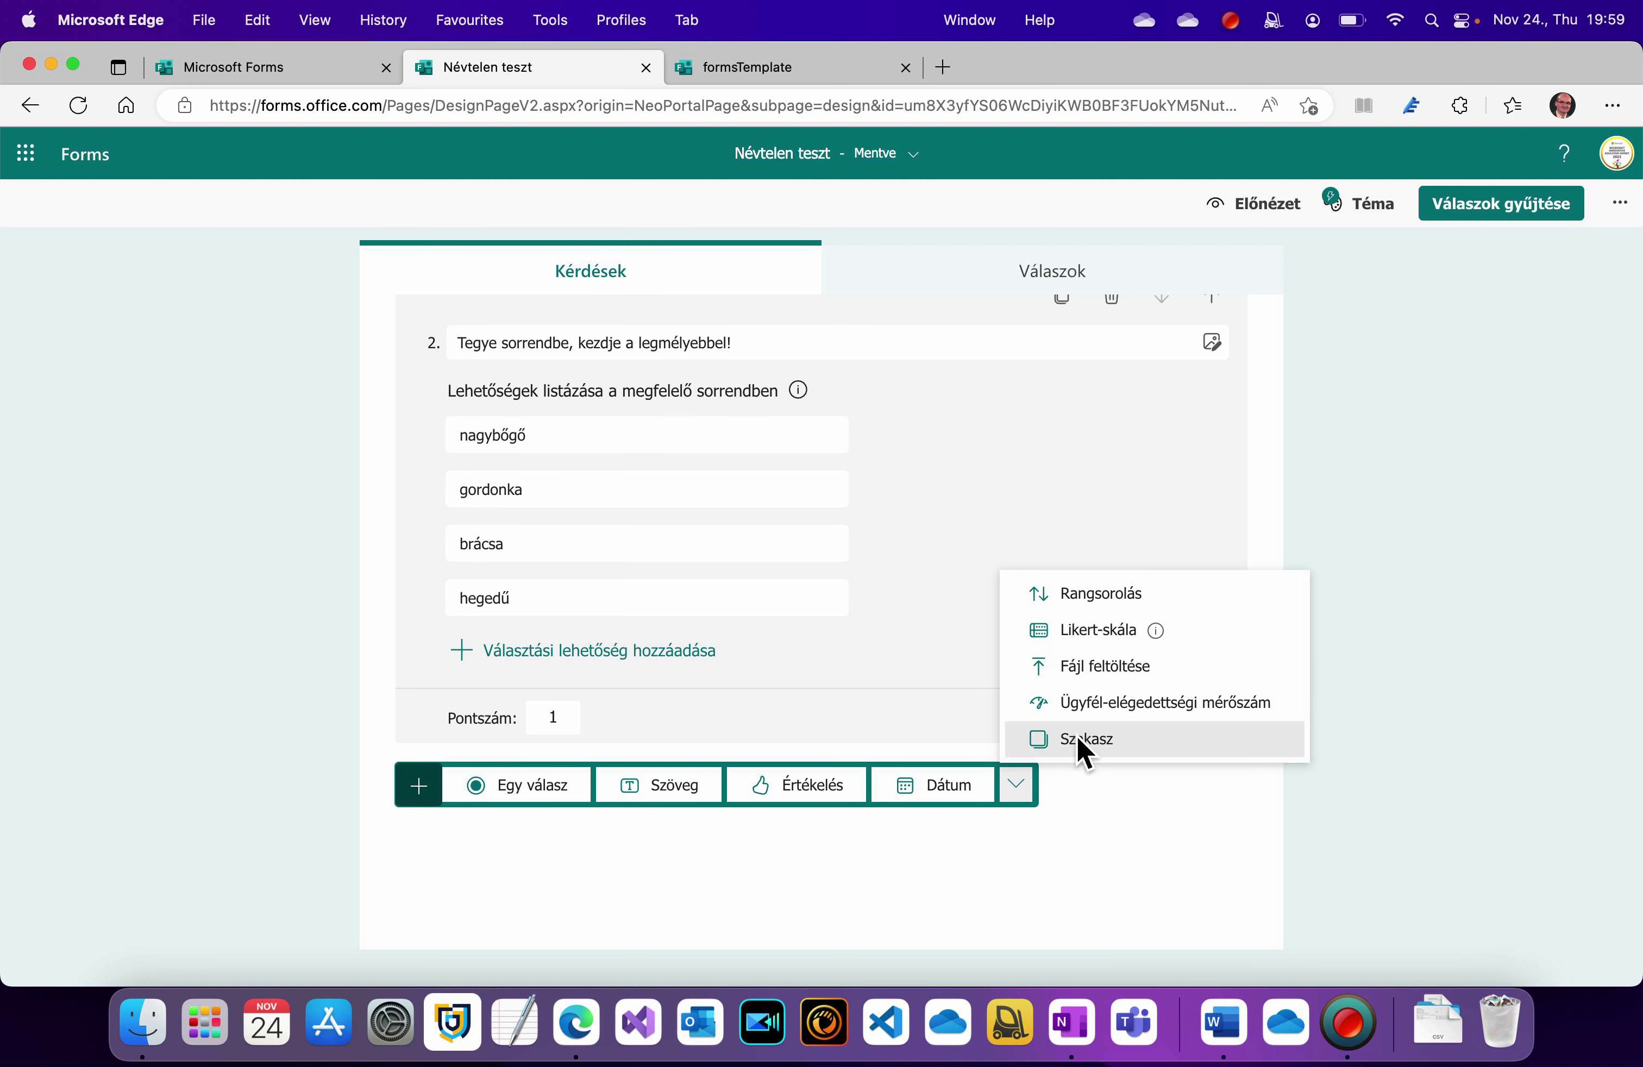
pyautogui.click(1181, 648)
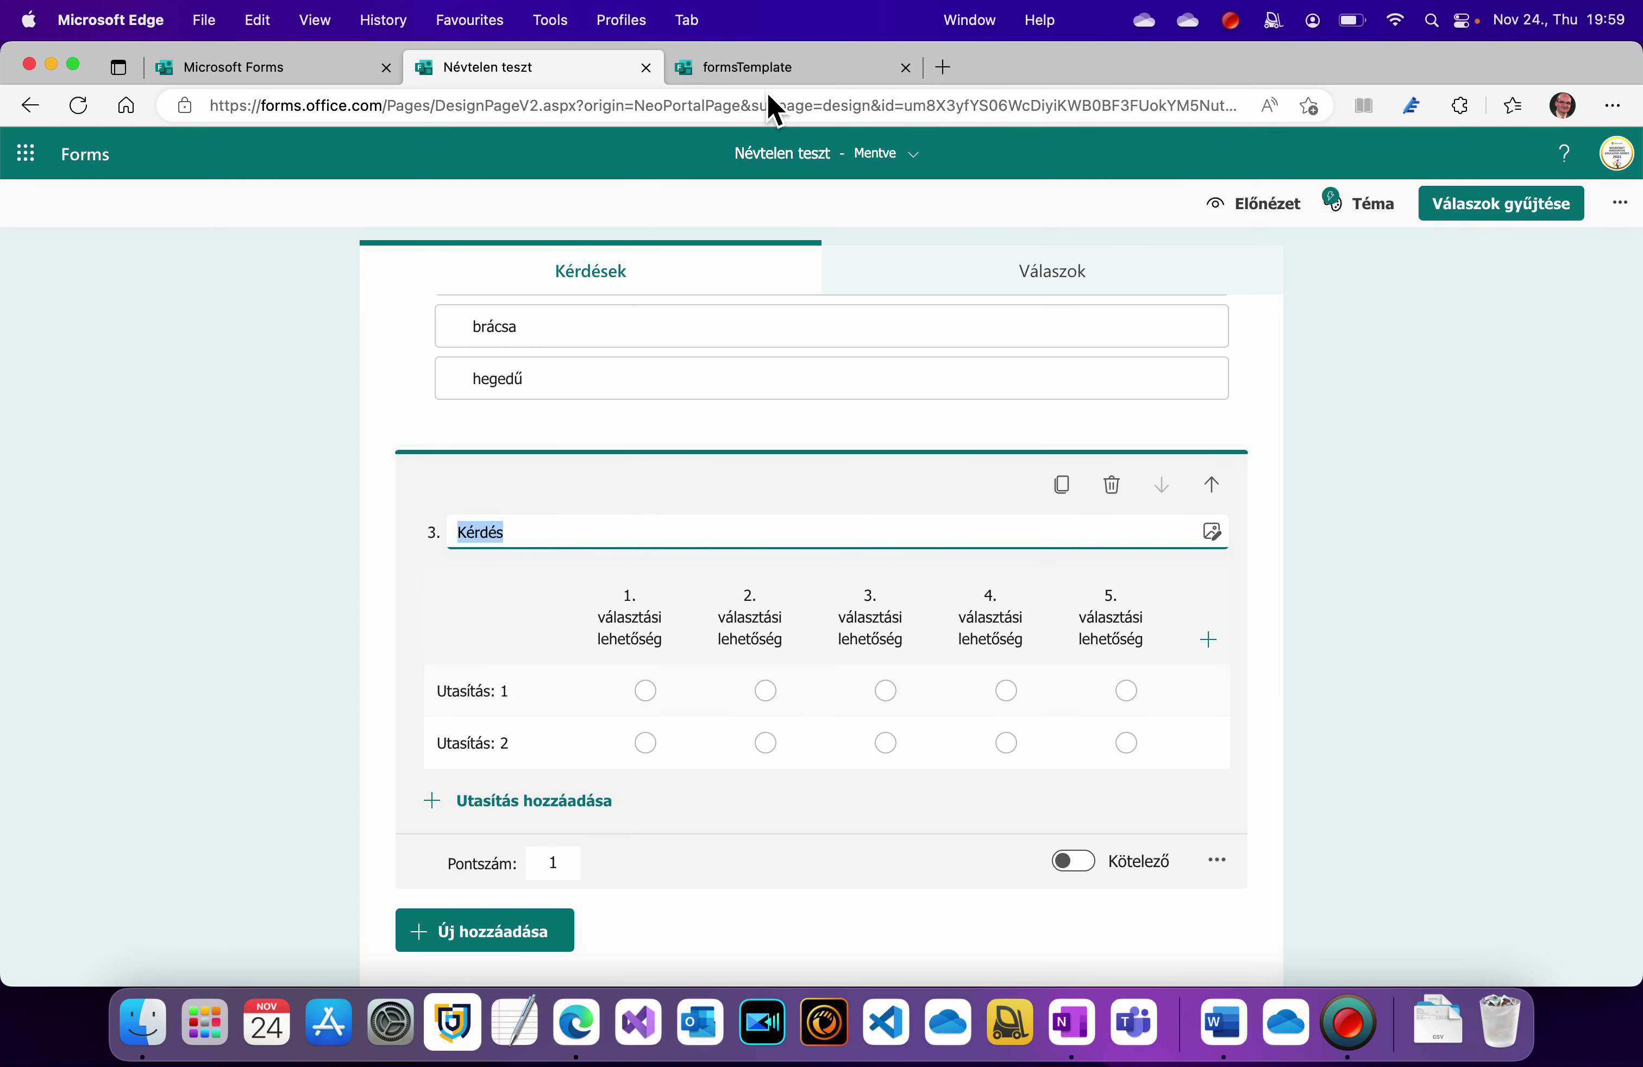
# - Open the existing Kvíz quiz from the Microsoft Forms home page and examine its completed Likert question about the training
pyautogui.click(284, 75)
pyautogui.scroll(-1, 437, 634)
pyautogui.click(277, 672)
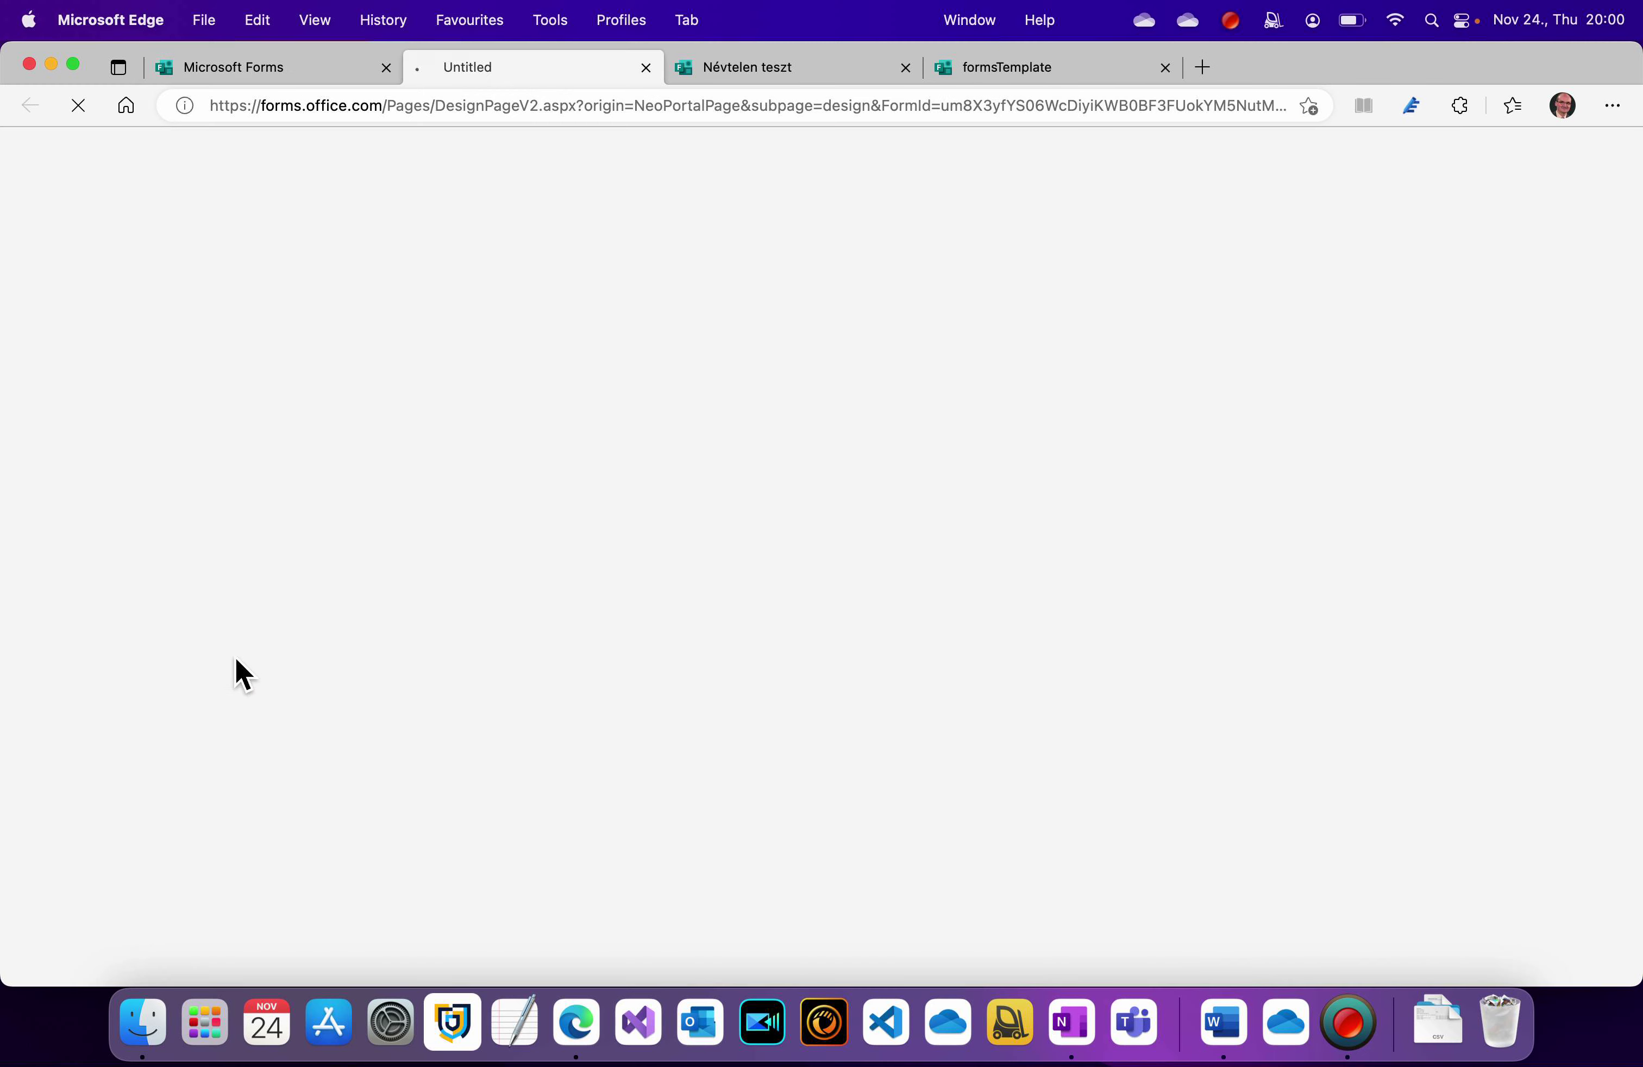
pyautogui.scroll(-15, 757, 634)
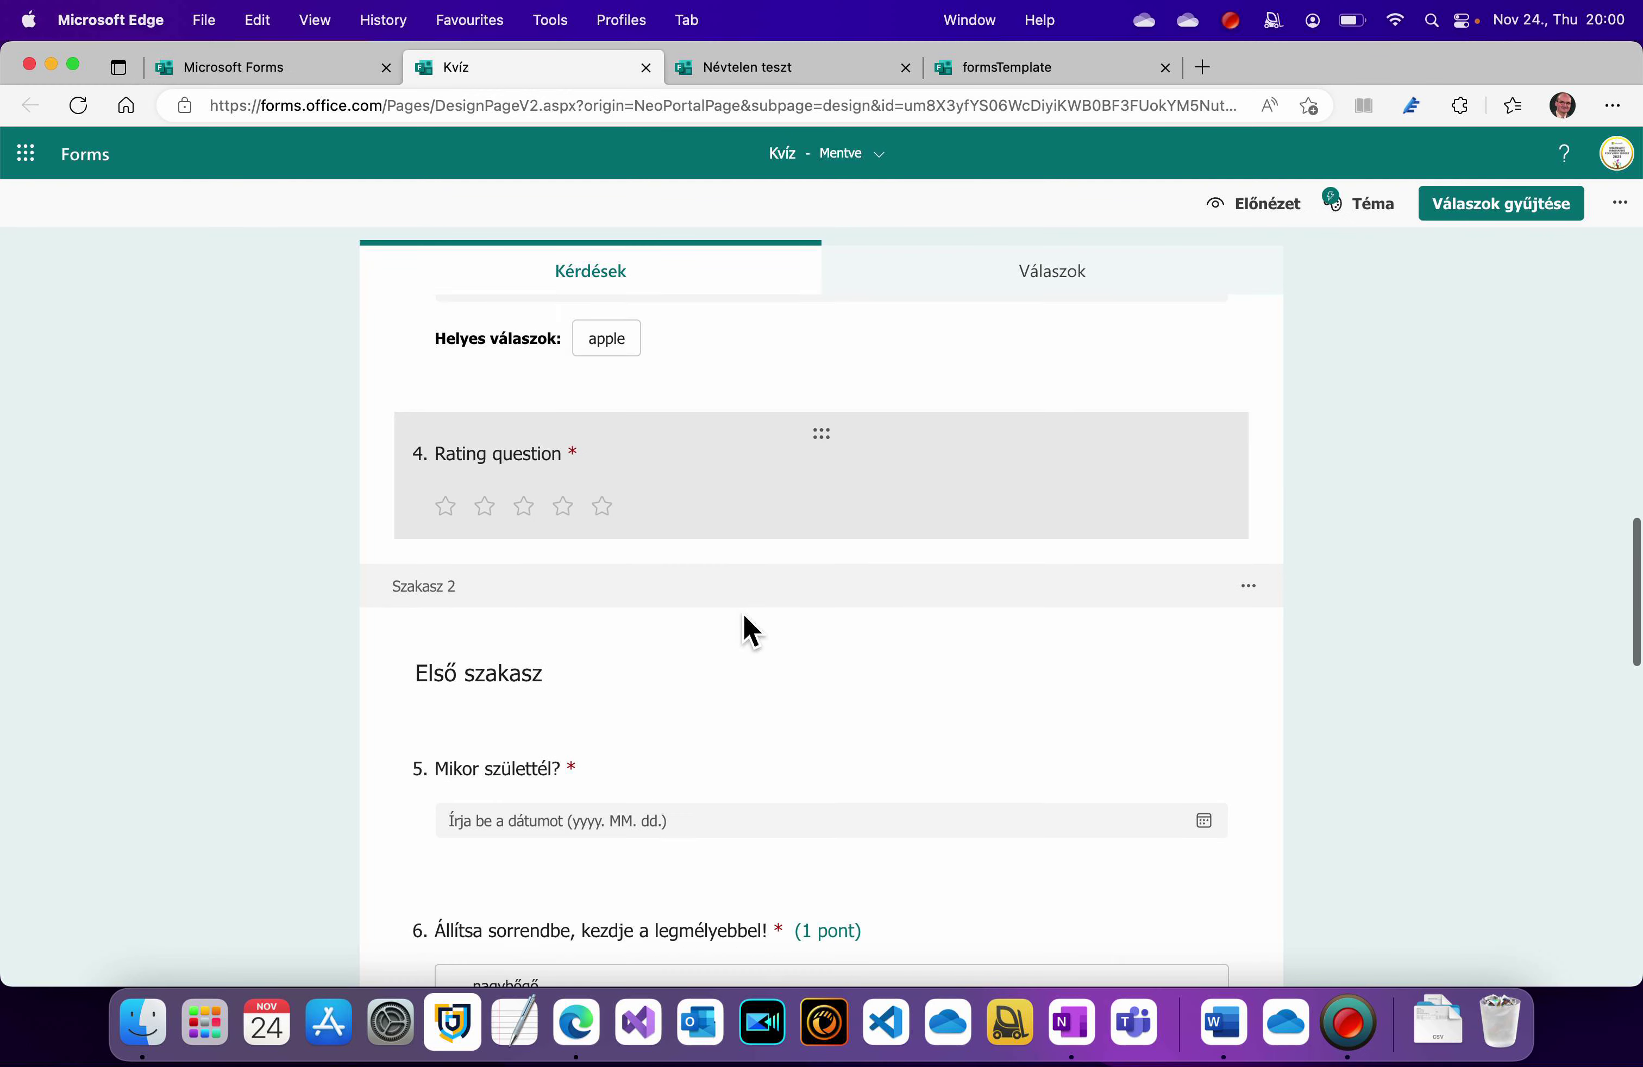
pyautogui.scroll(-5, 757, 634)
pyautogui.scroll(4, 759, 652)
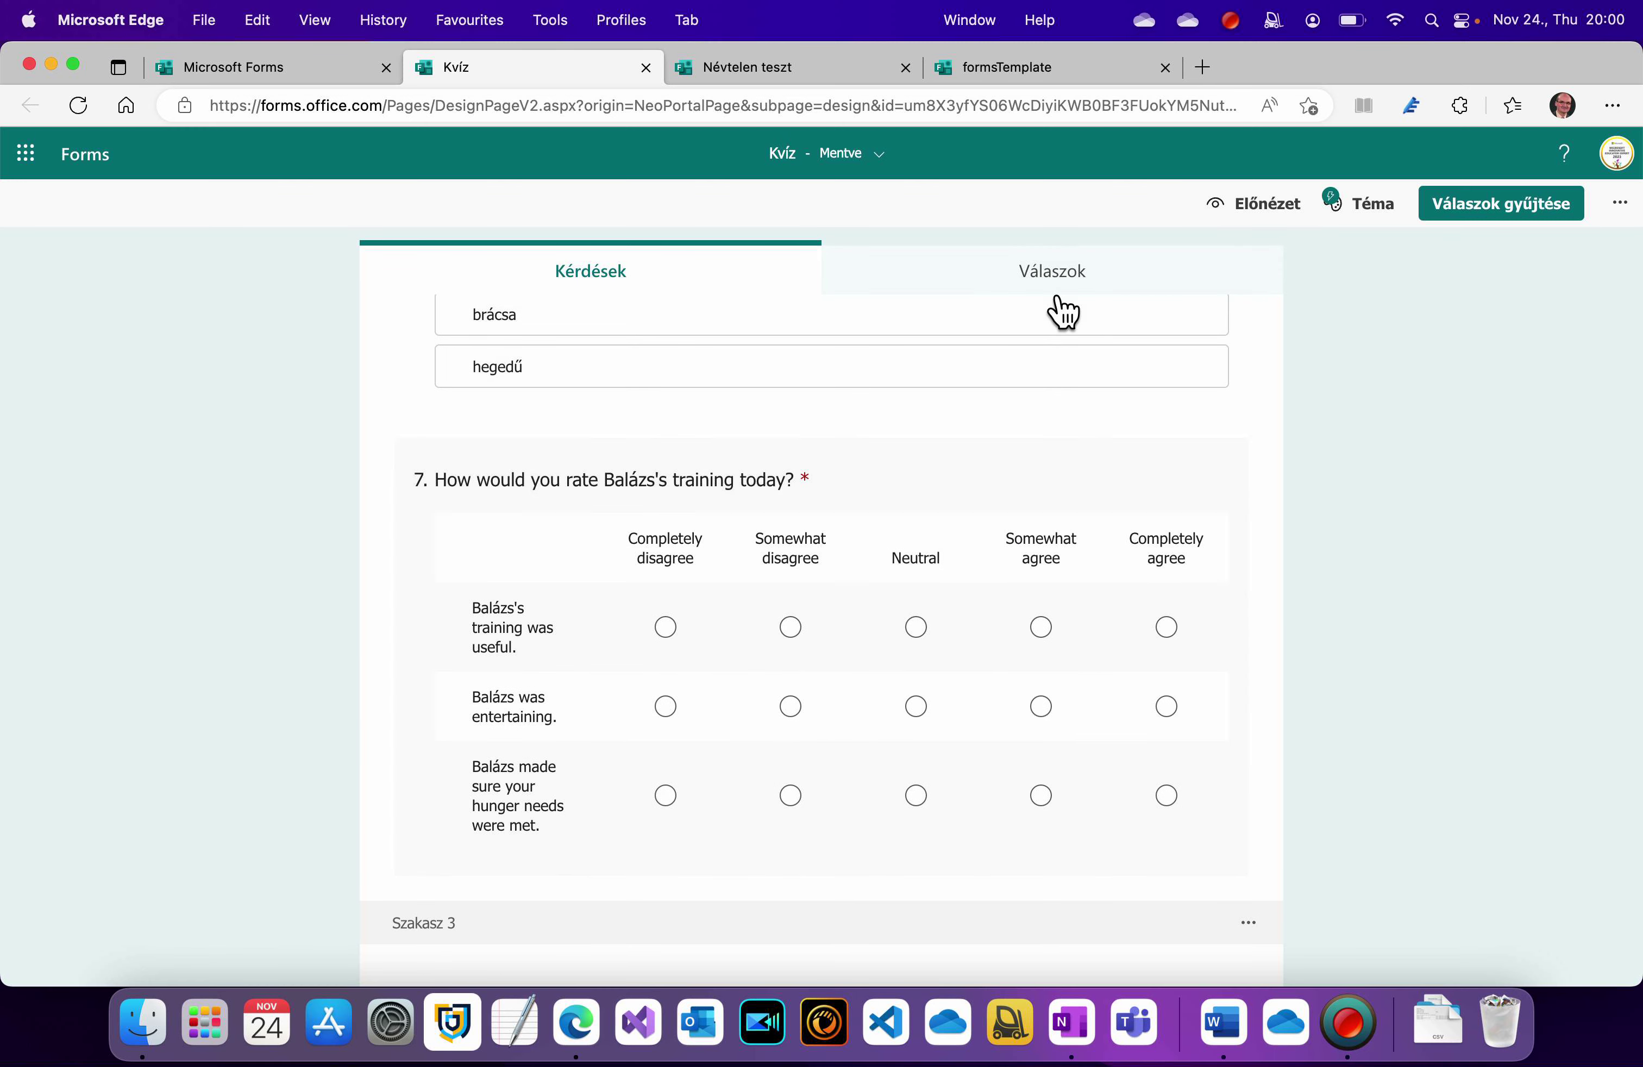
# - Look through the formsTemplate quiz, close it, and return to the Névtelen teszt quiz
pyautogui.click(1025, 67)
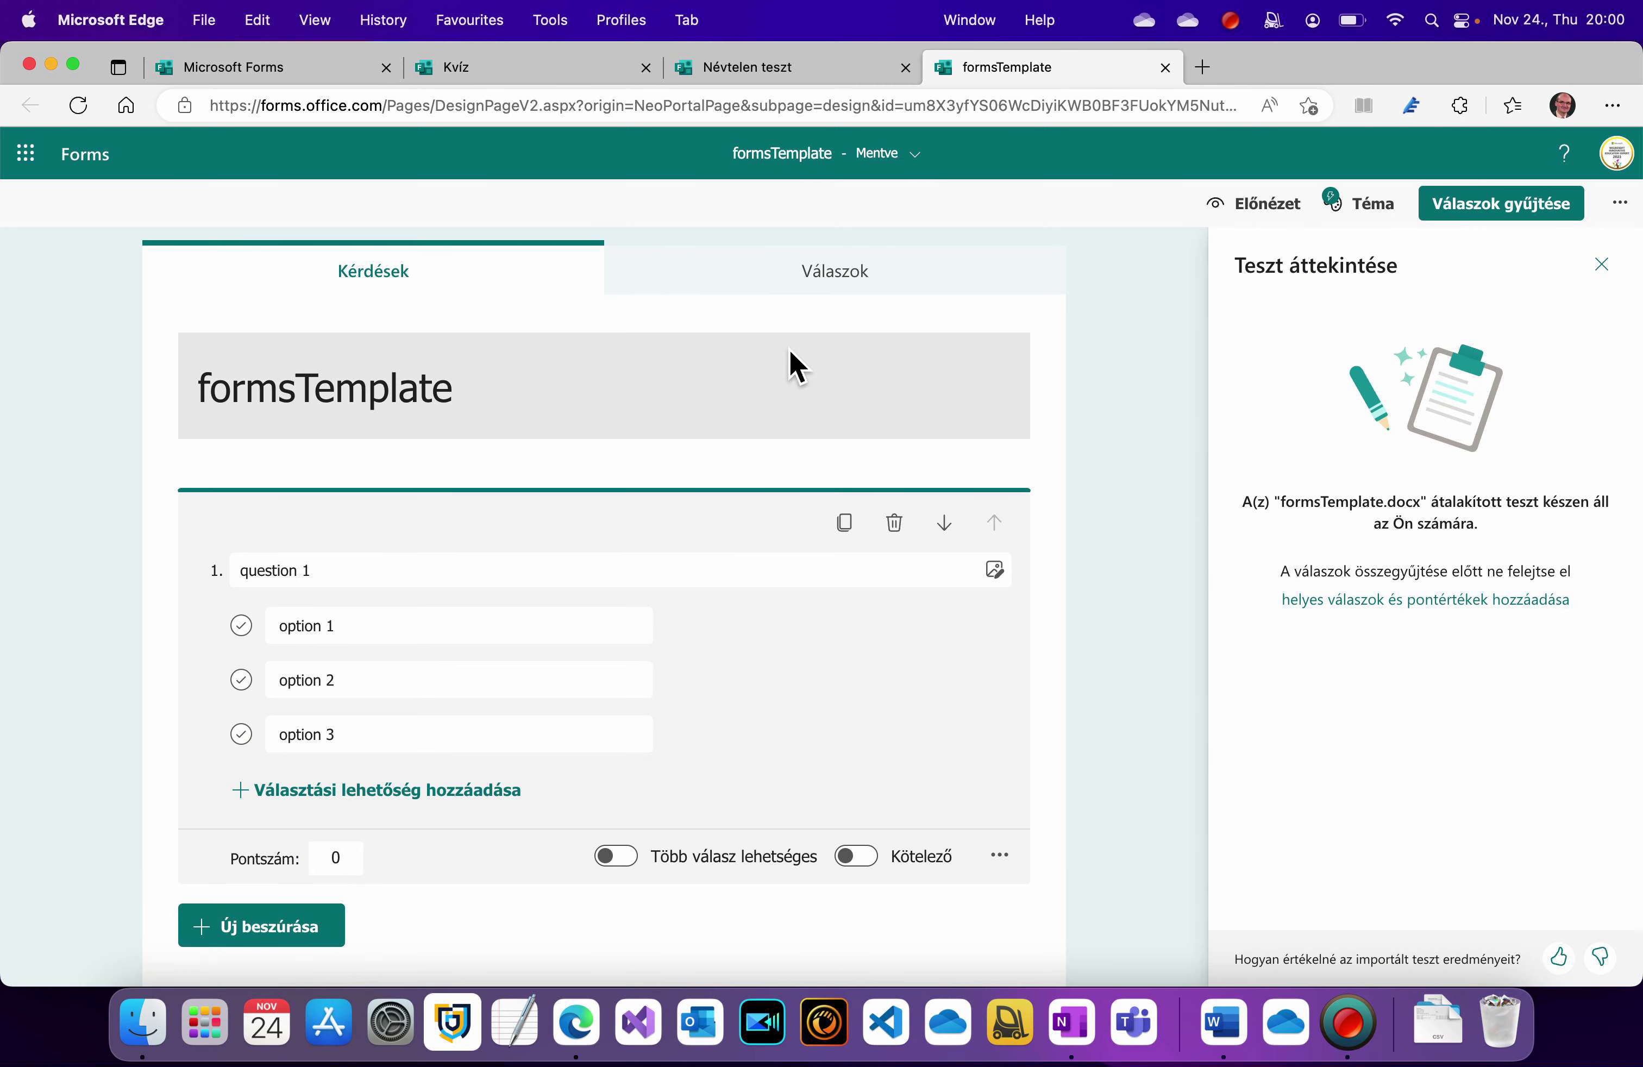
pyautogui.scroll(-5, 773, 519)
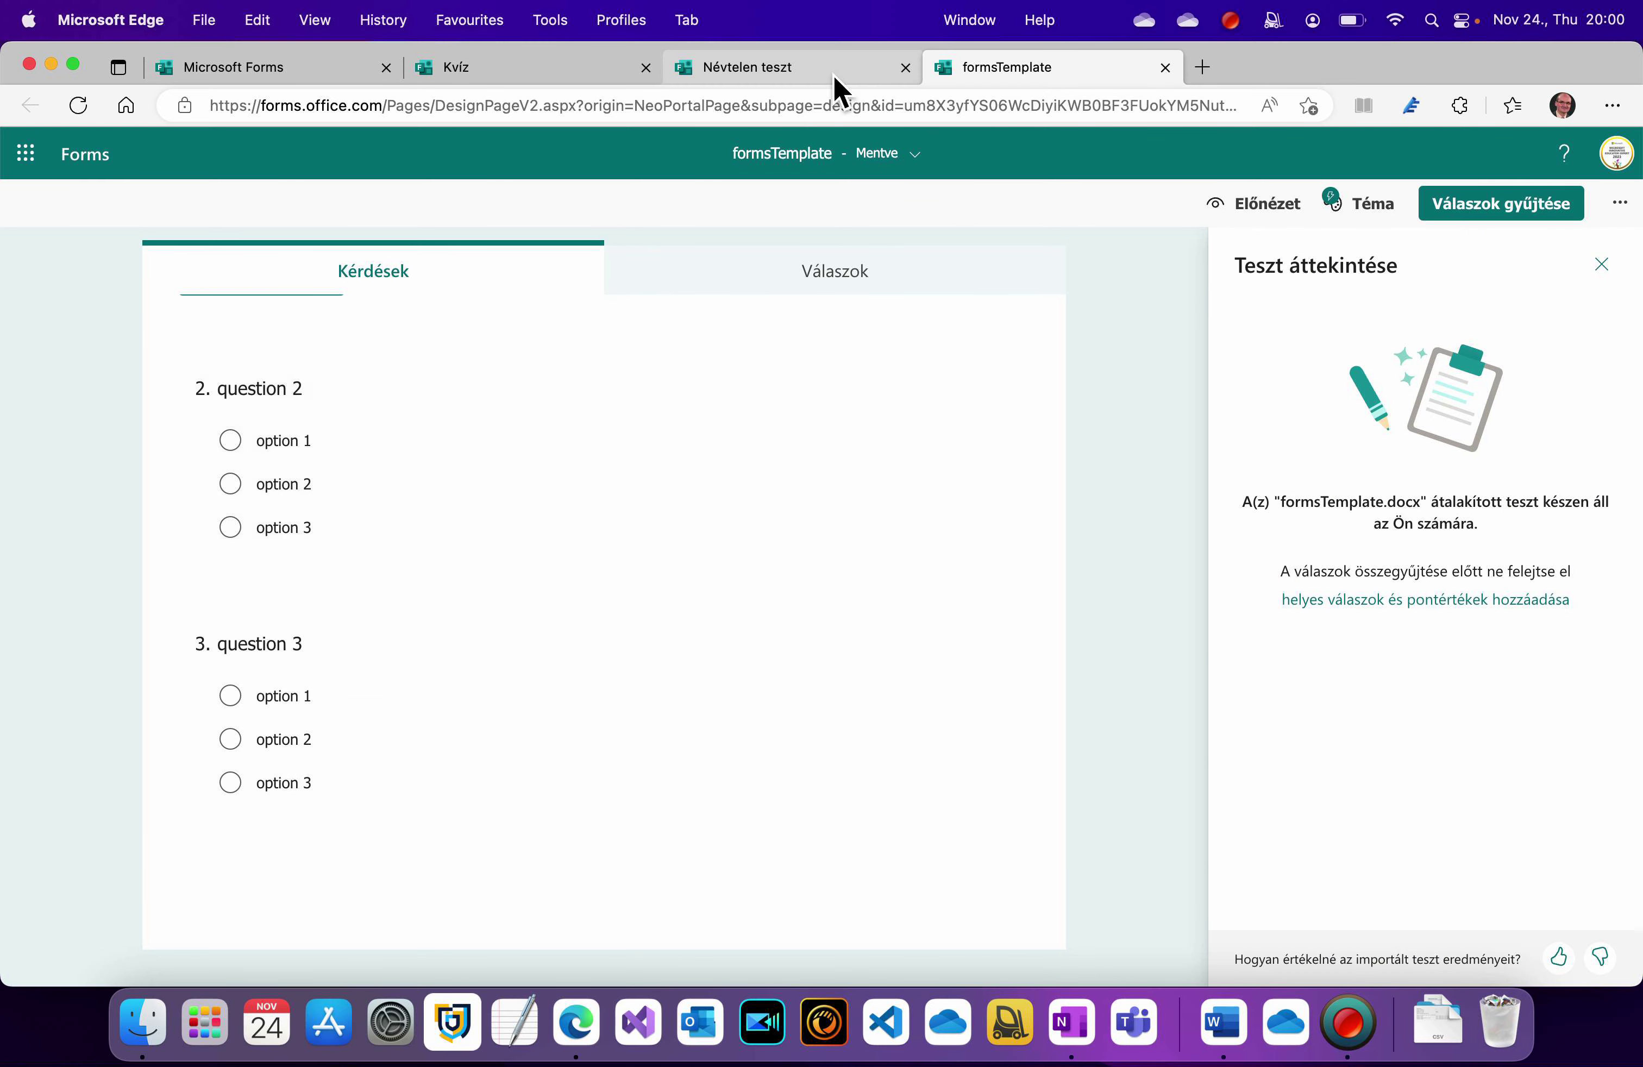
pyautogui.click(1165, 68)
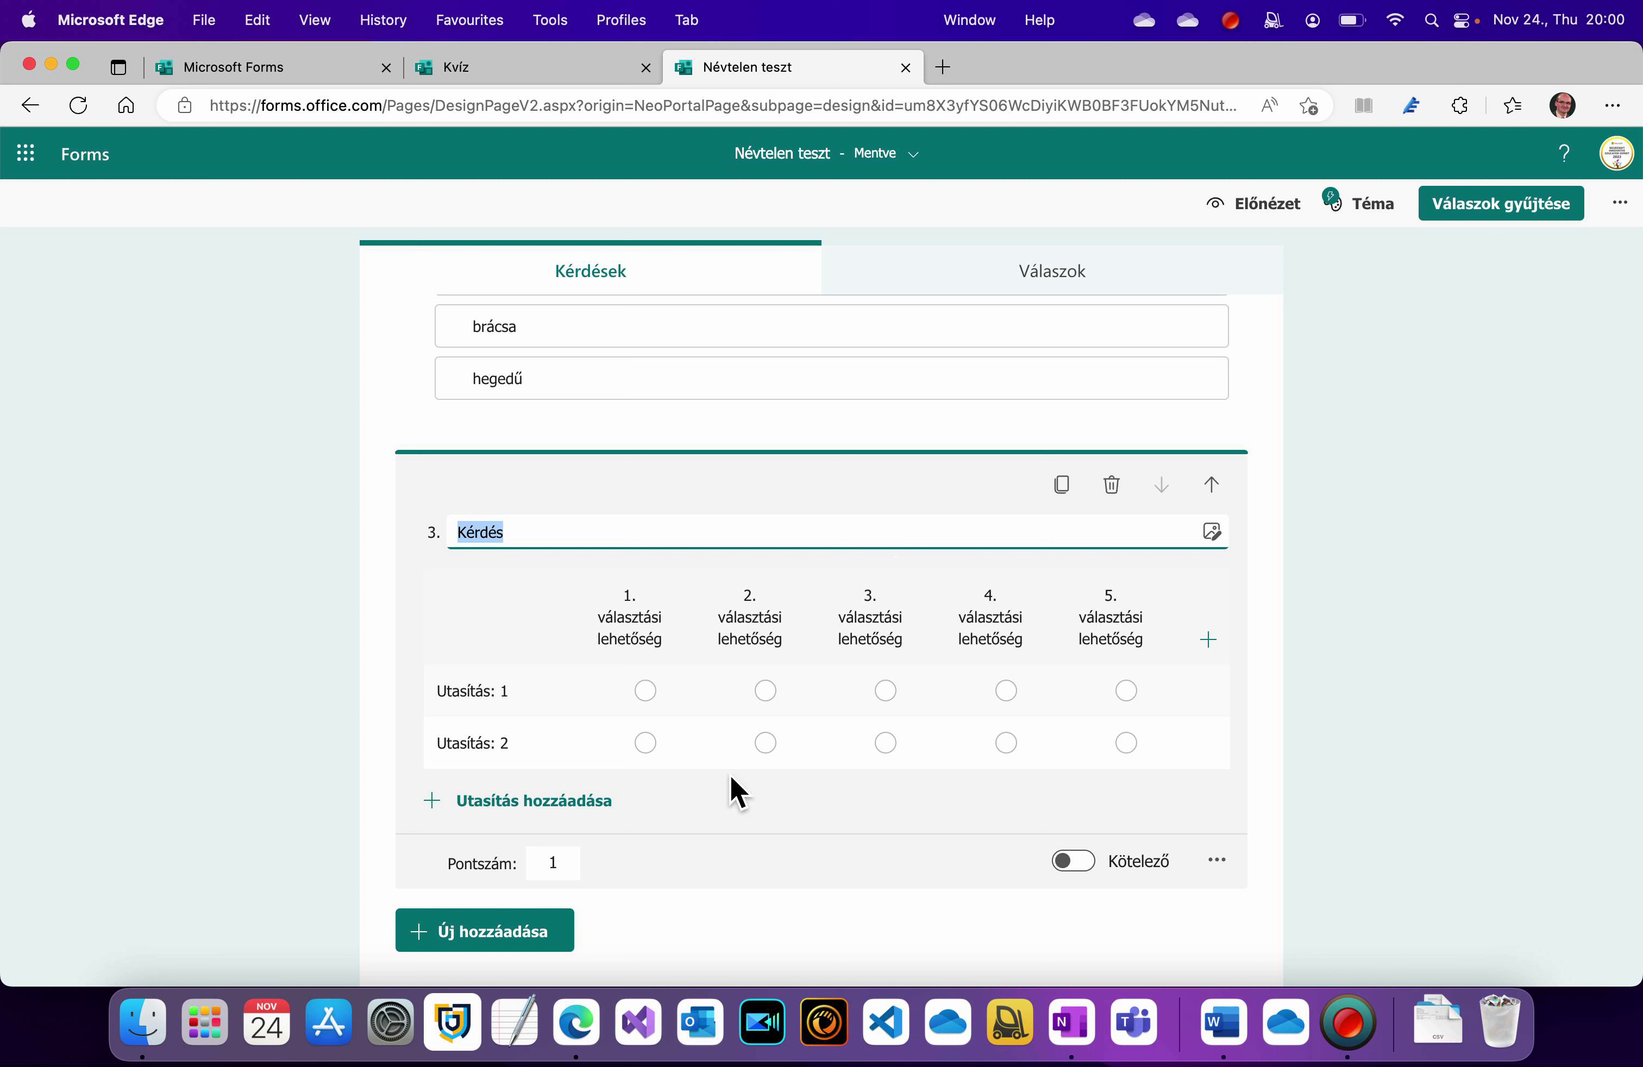
# - Delete the fifth choice column from the Likert question
pyautogui.click(1110, 619)
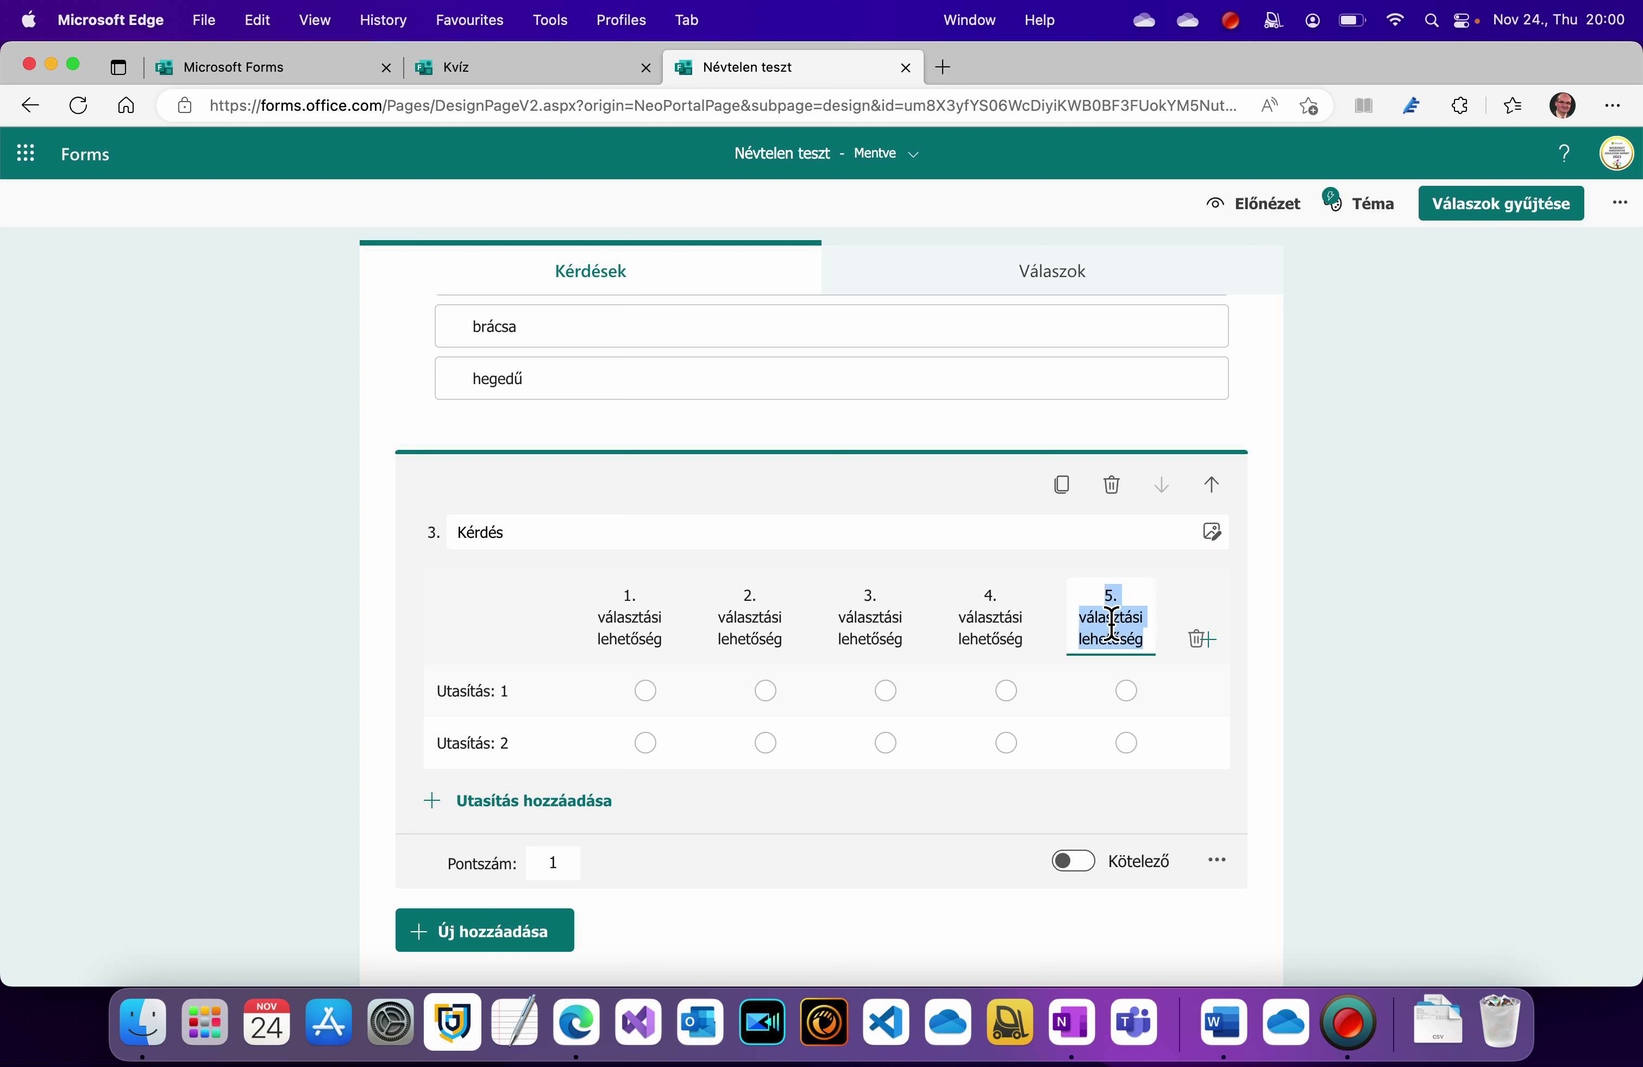
pyautogui.click(996, 629)
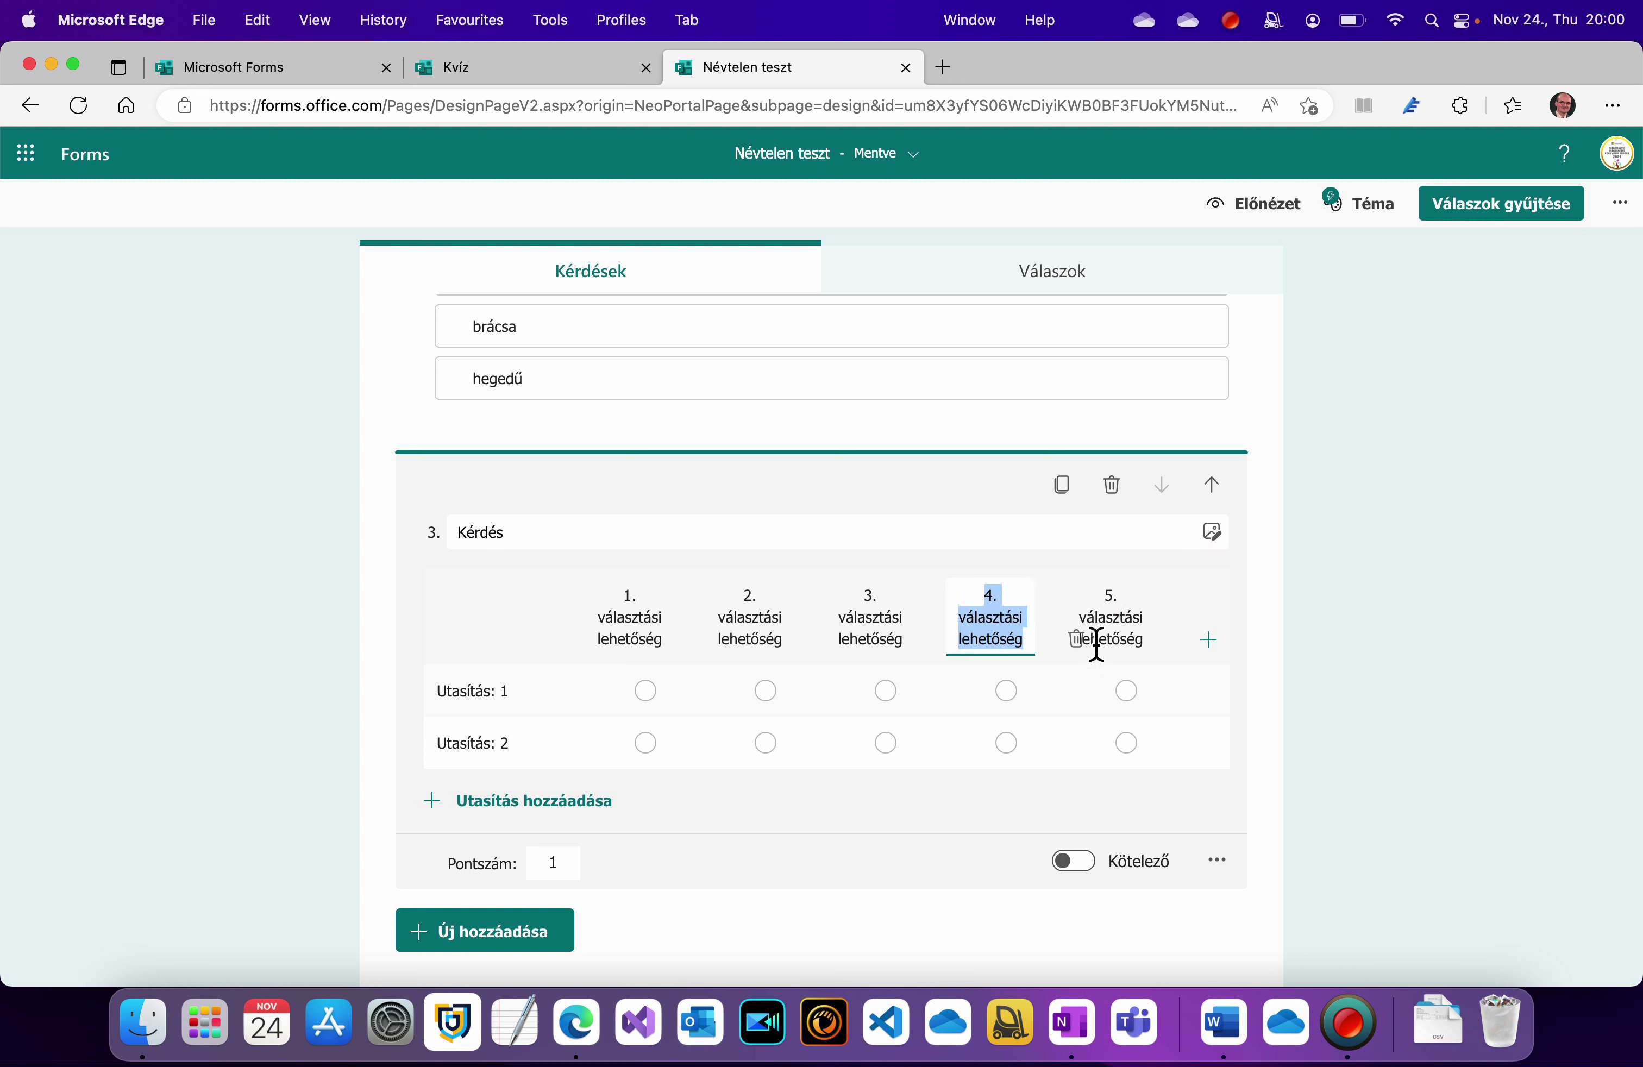
pyautogui.click(1131, 634)
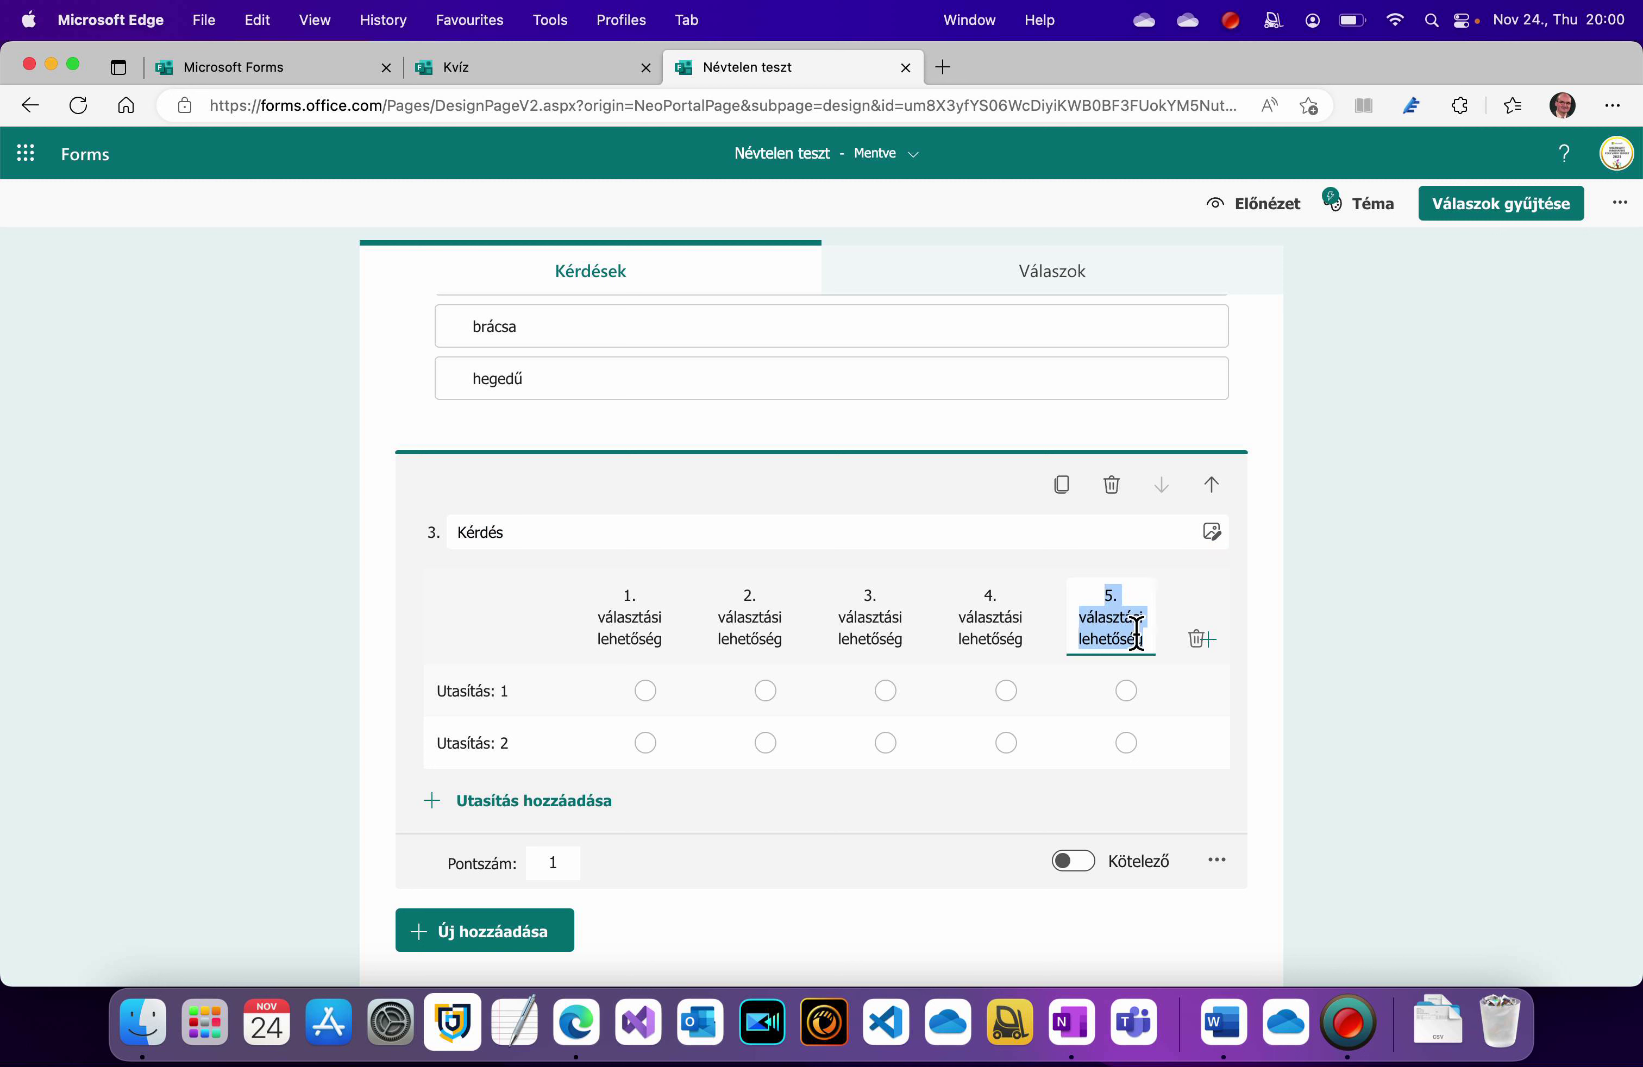
pyautogui.click(1204, 646)
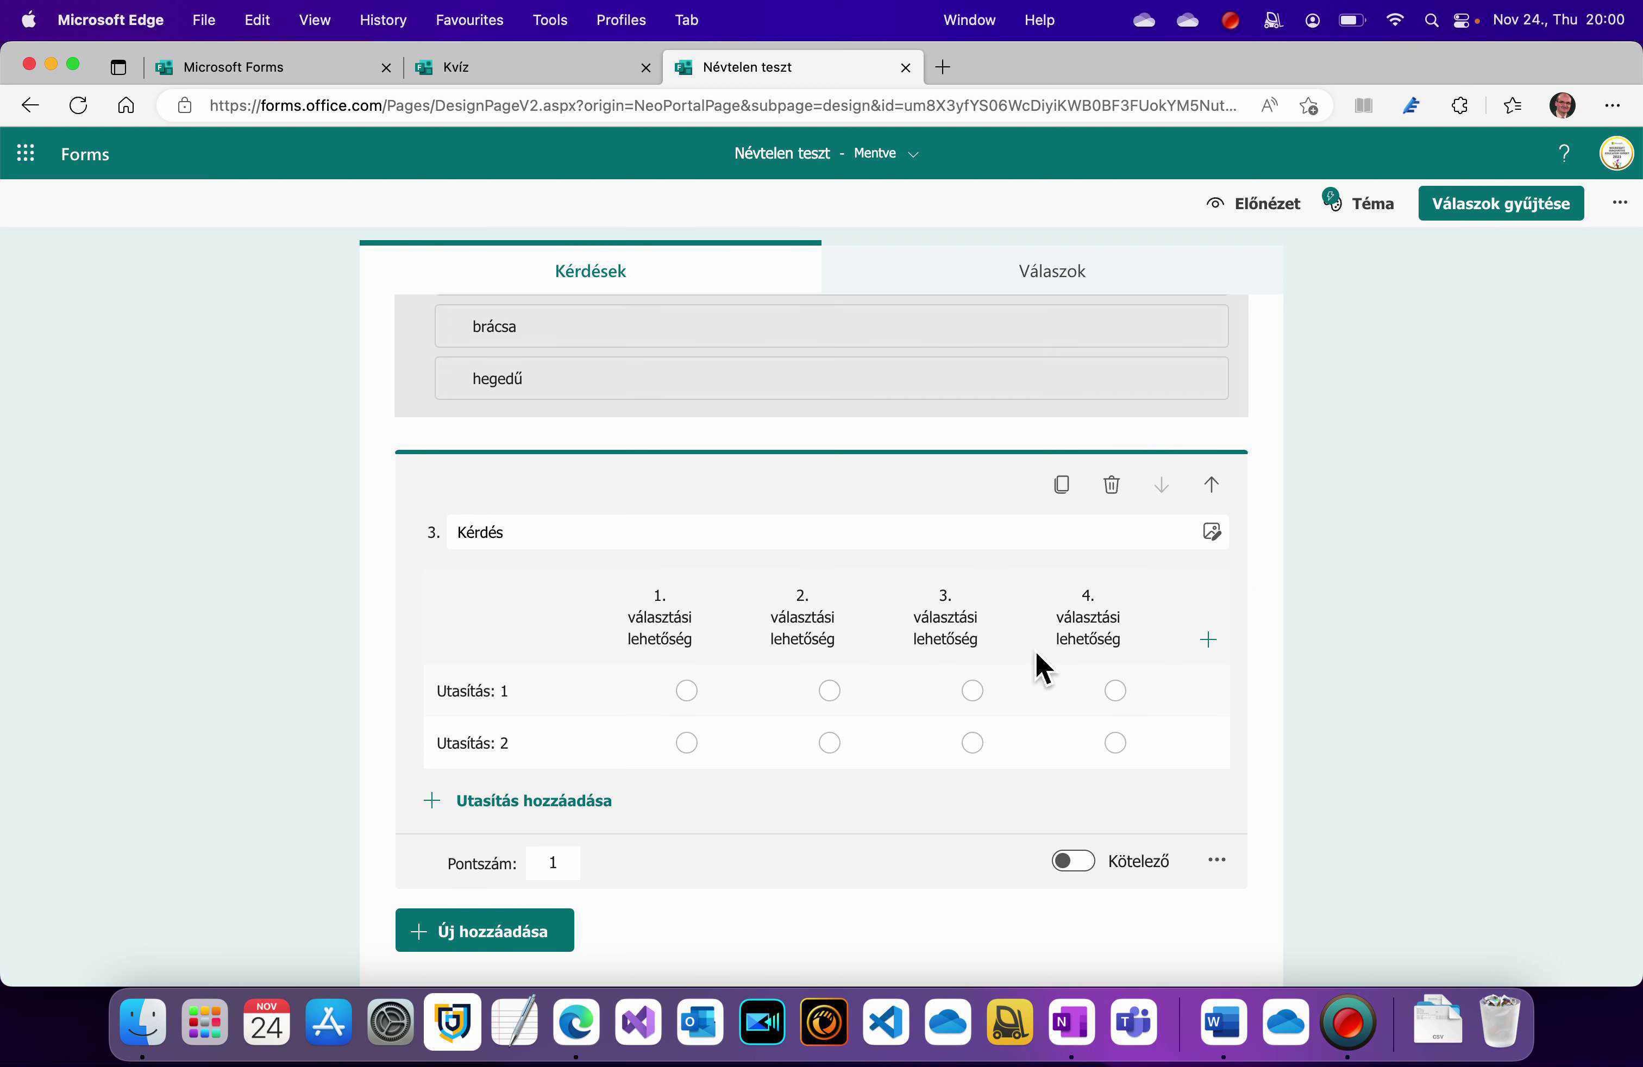
# - Check the Forms elements list in OneNote, then return to the end of the quiz in Edge
pyautogui.click(1091, 1036)
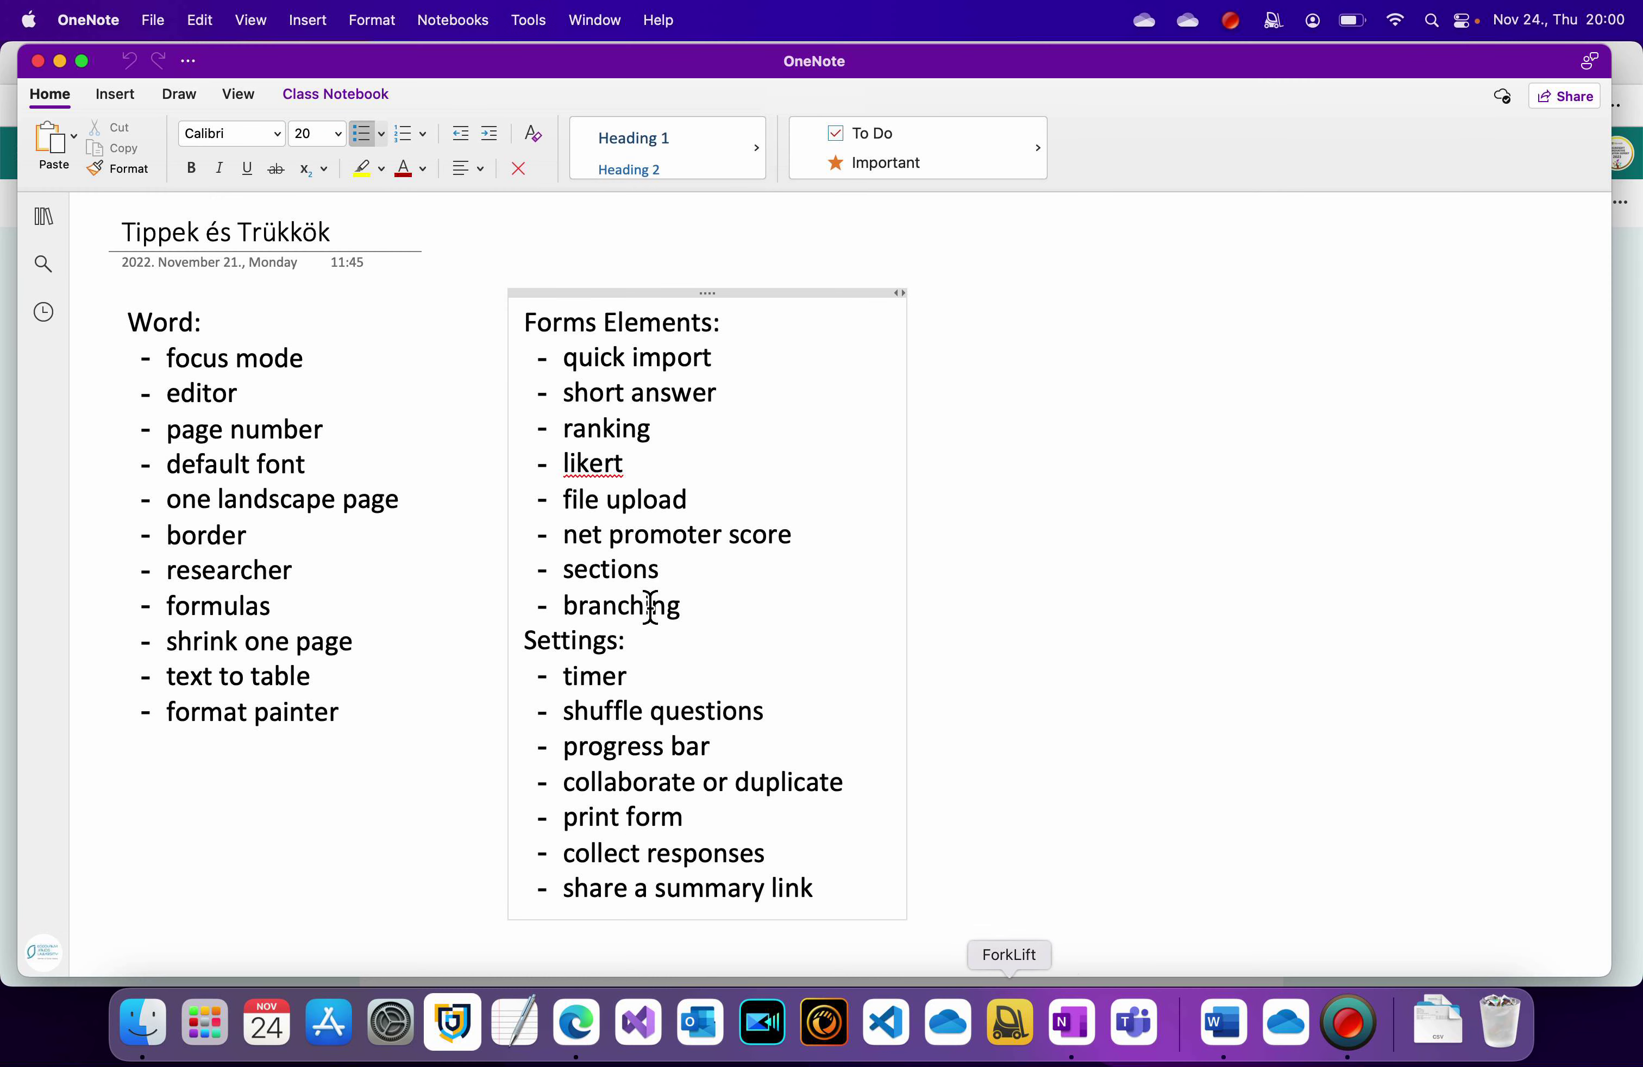
pyautogui.click(62, 63)
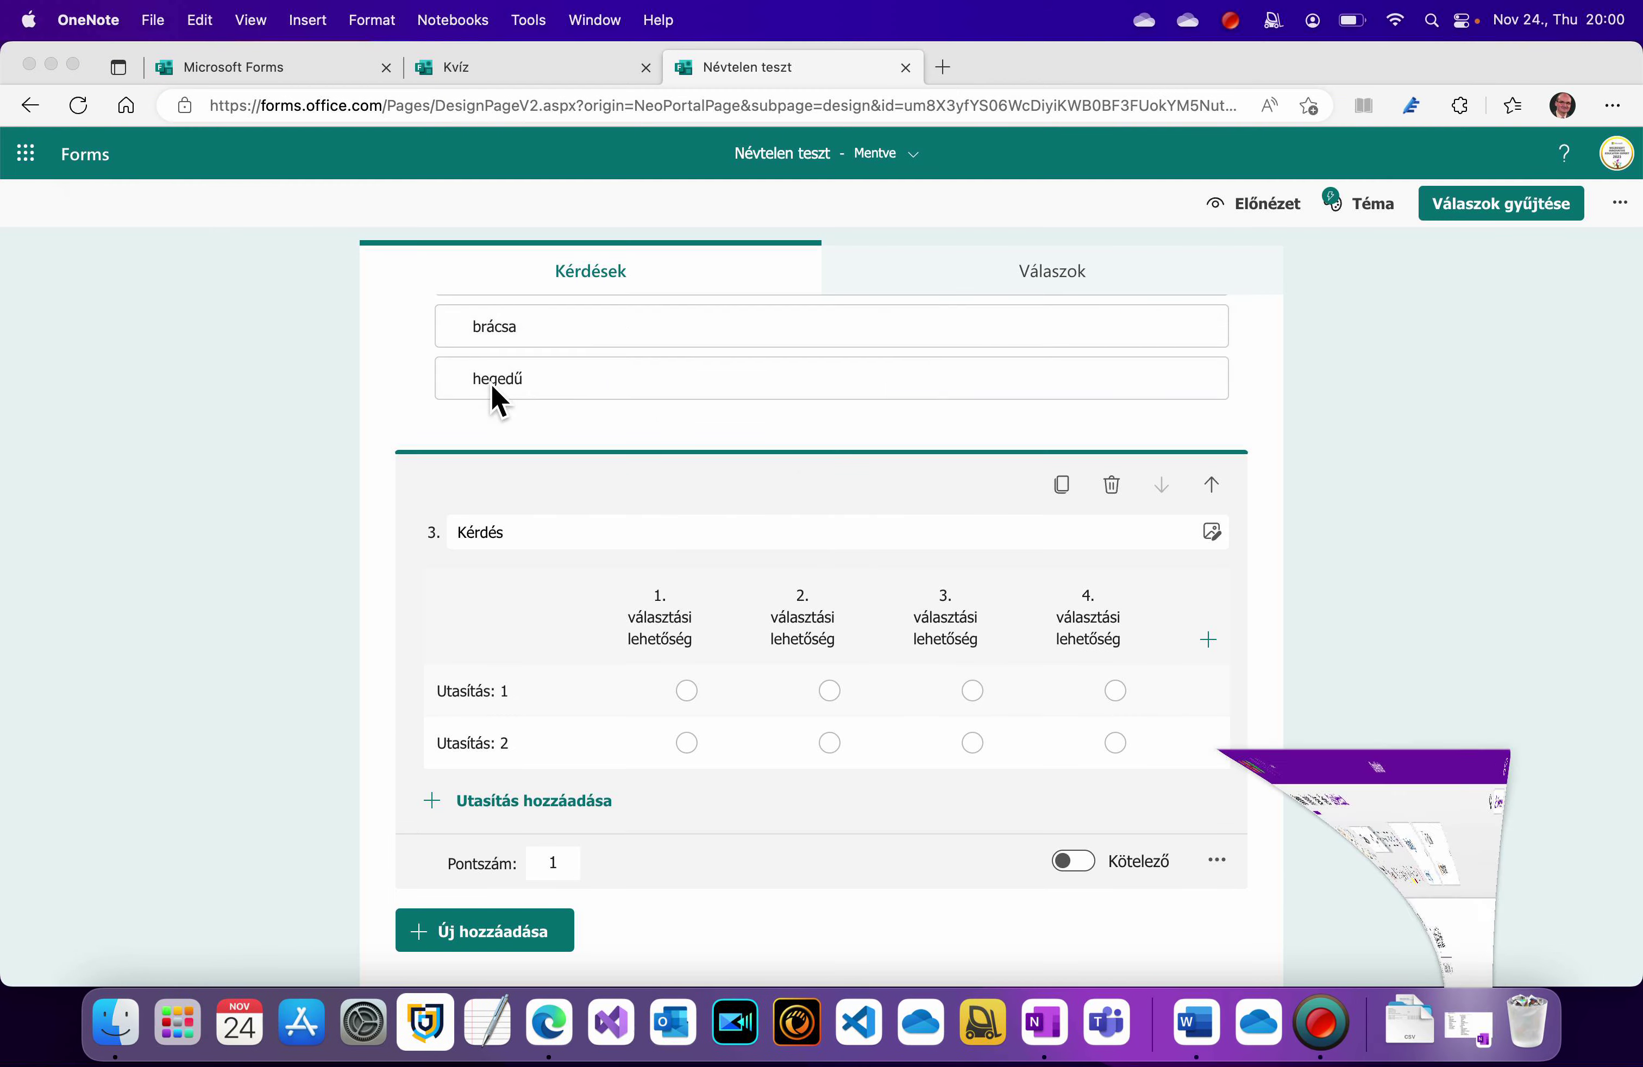
pyautogui.scroll(-2, 852, 485)
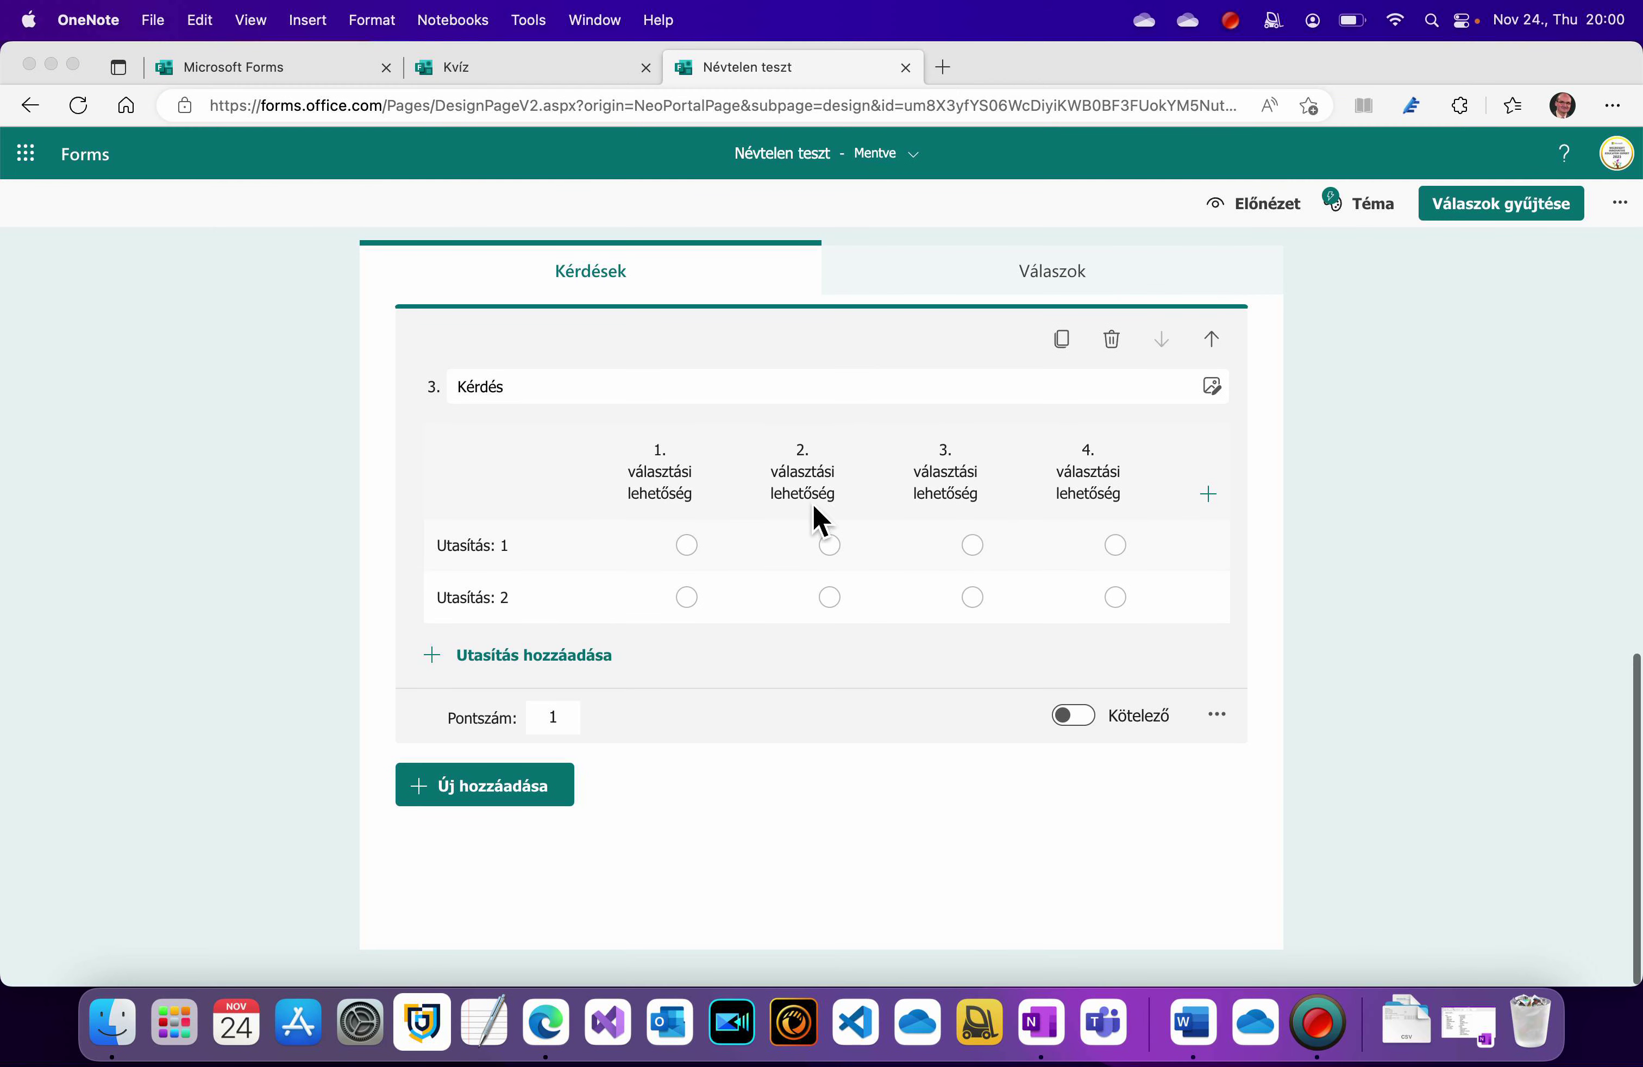
pyautogui.click(534, 786)
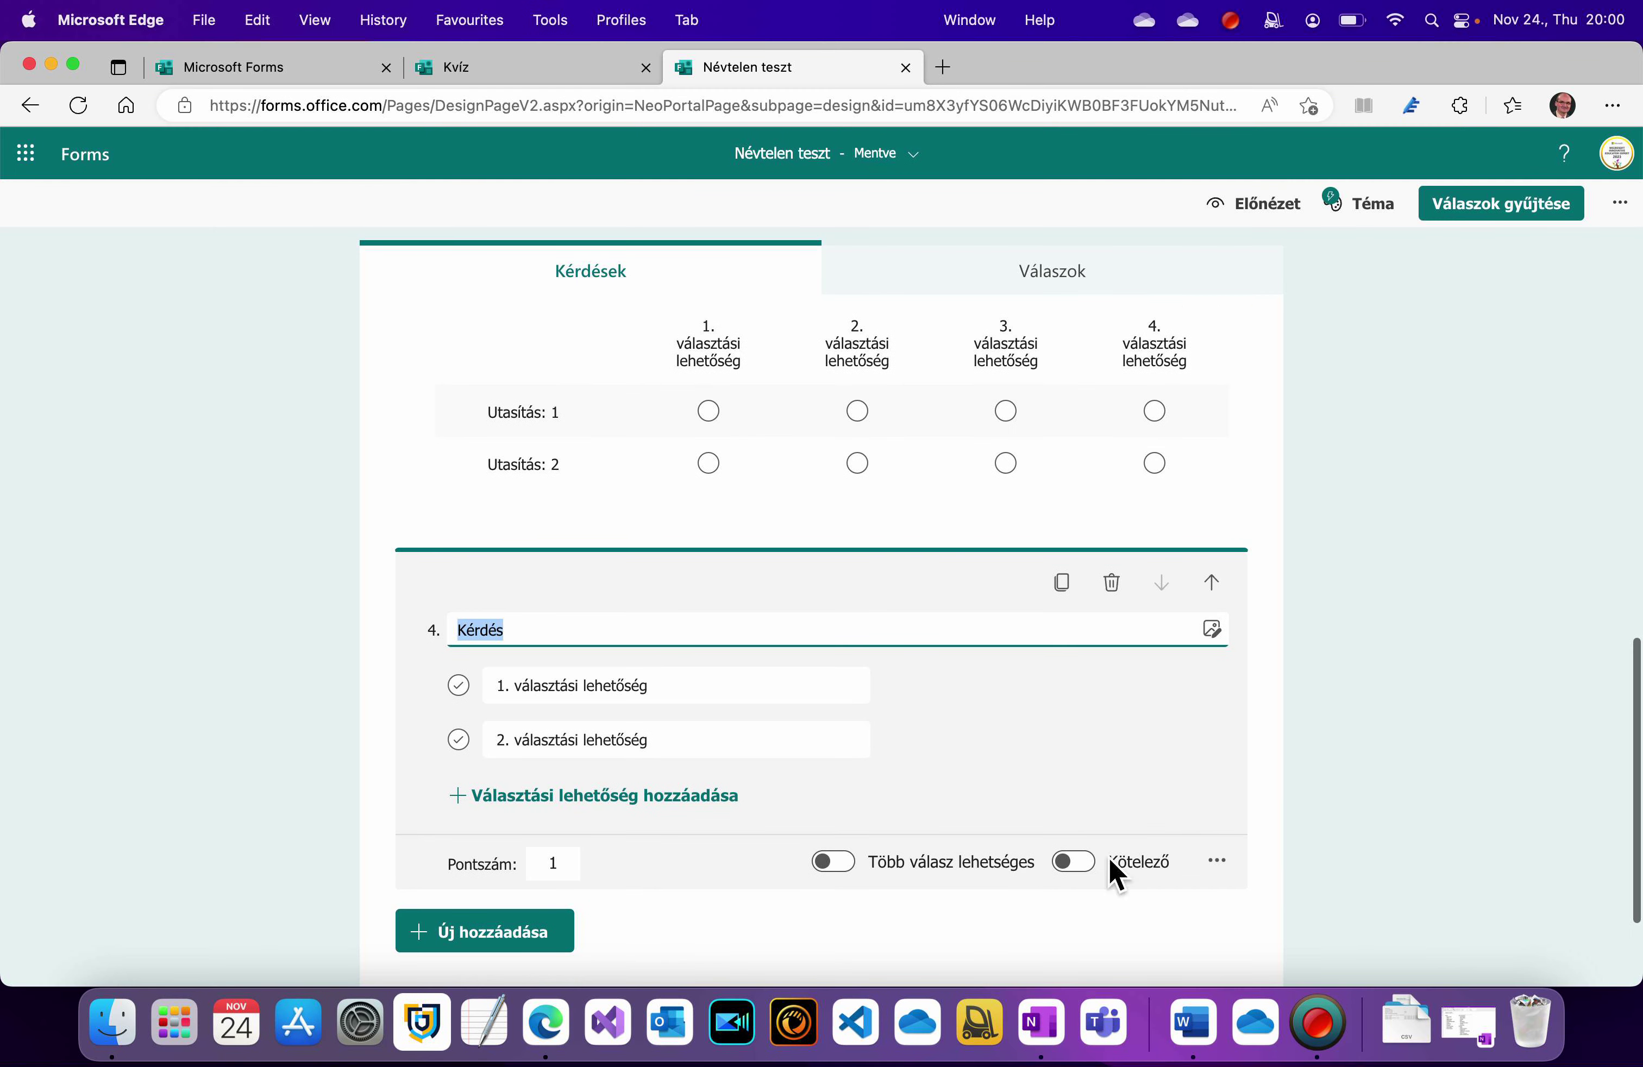
pyautogui.click(1220, 865)
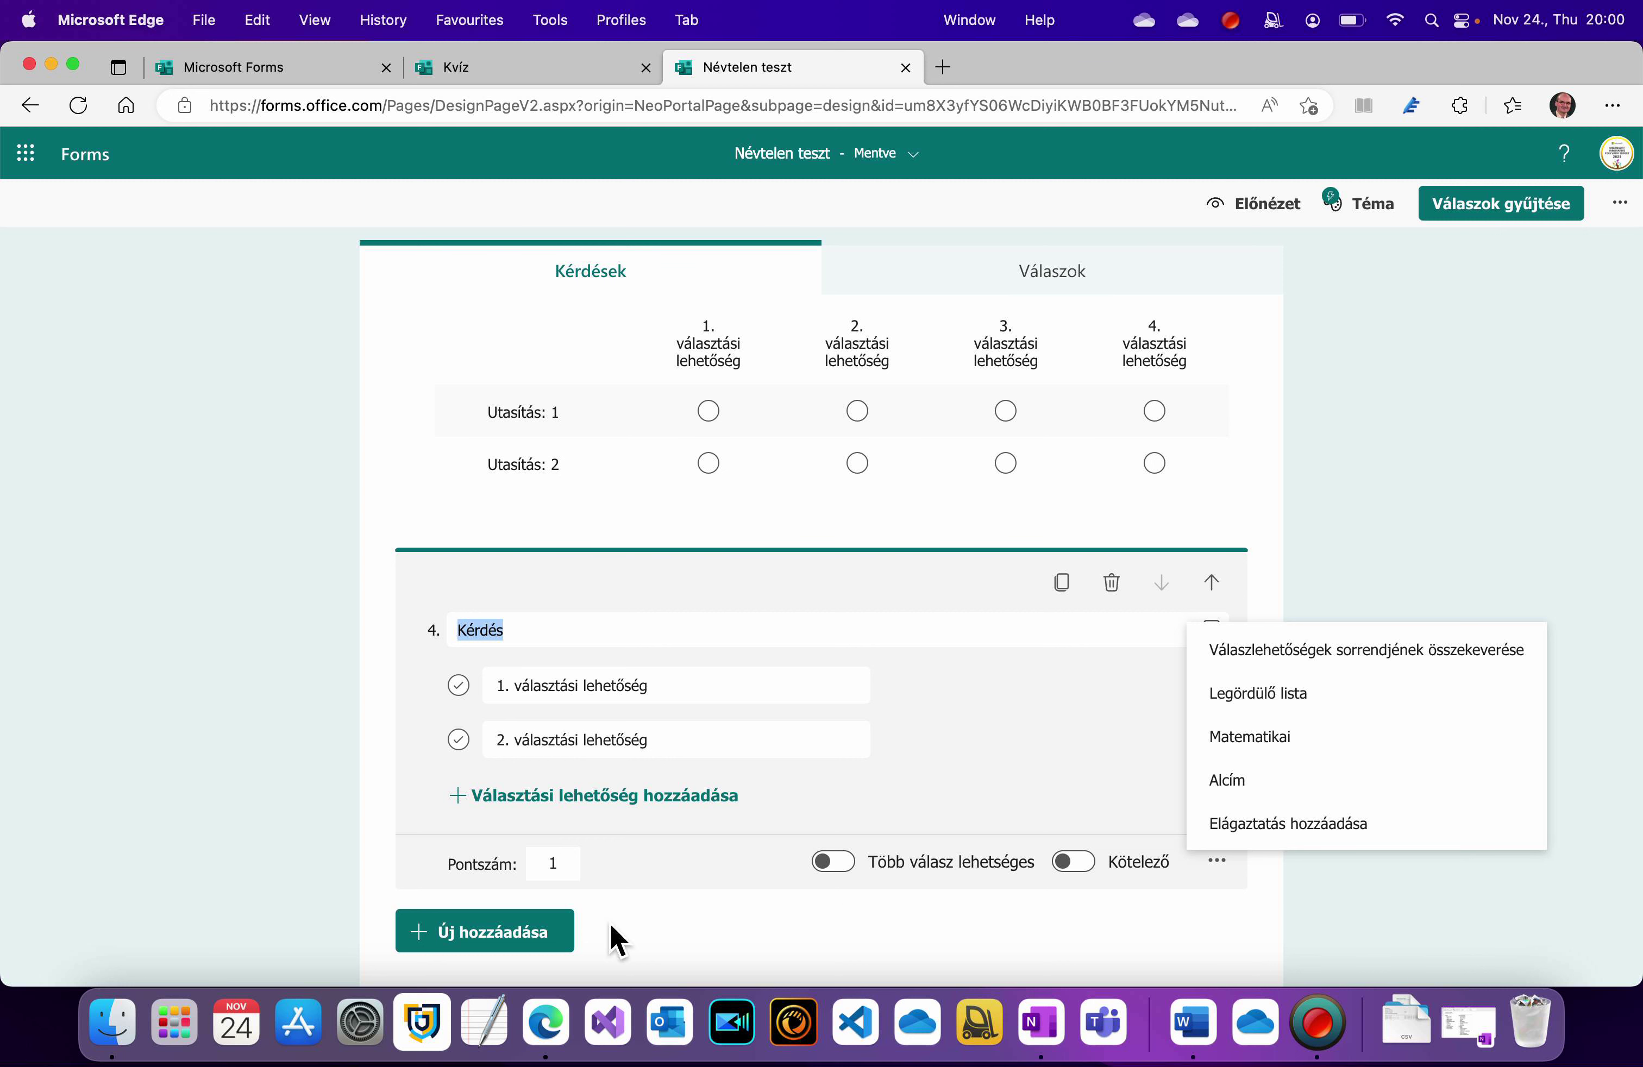
pyautogui.click(547, 935)
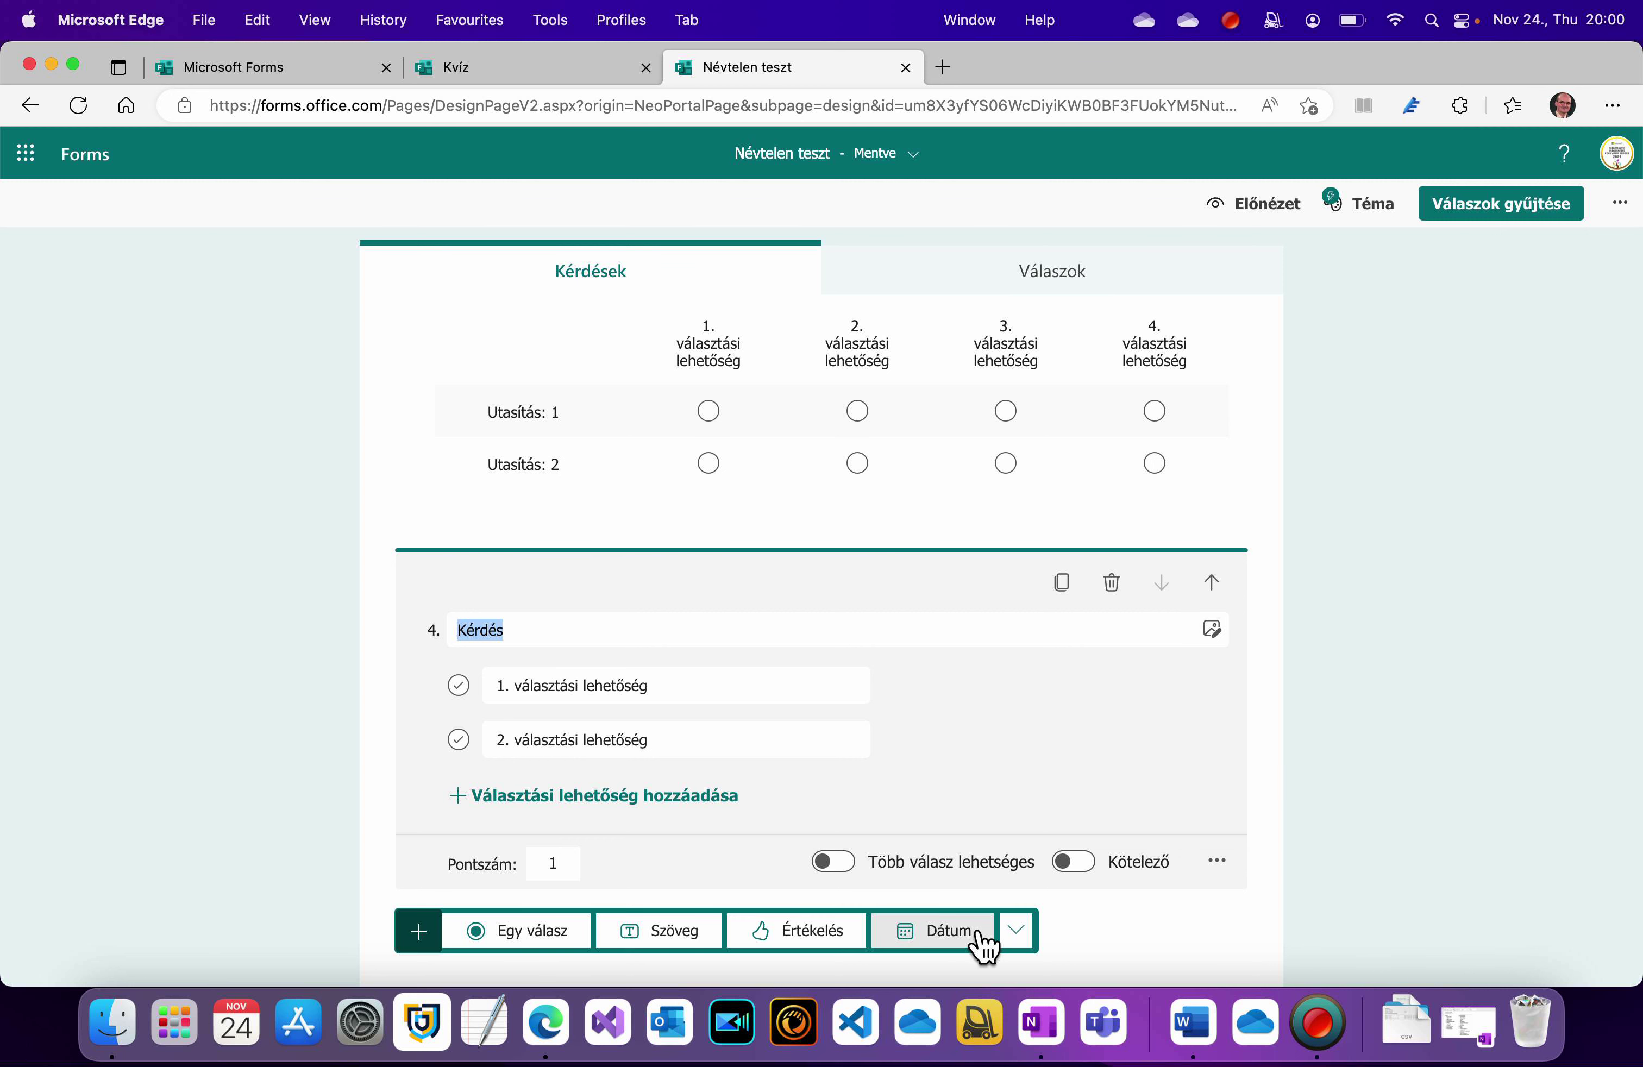
pyautogui.scroll(-3, 972, 778)
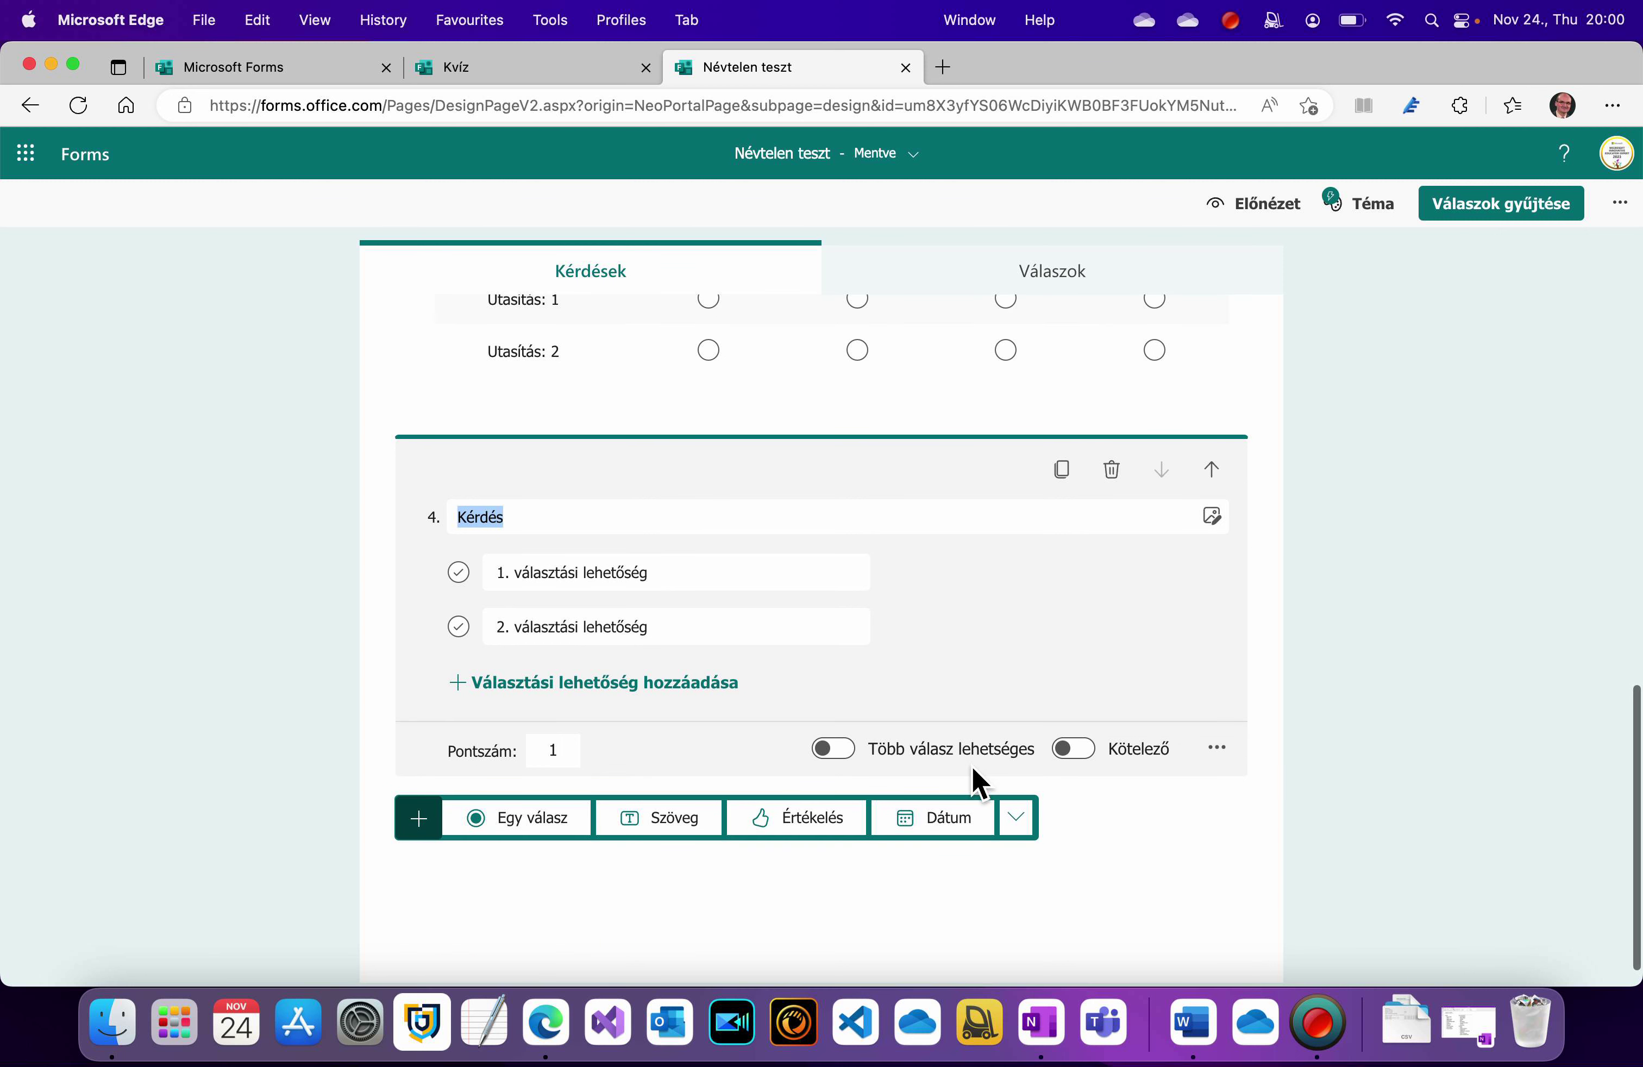
pyautogui.scroll(1, 972, 780)
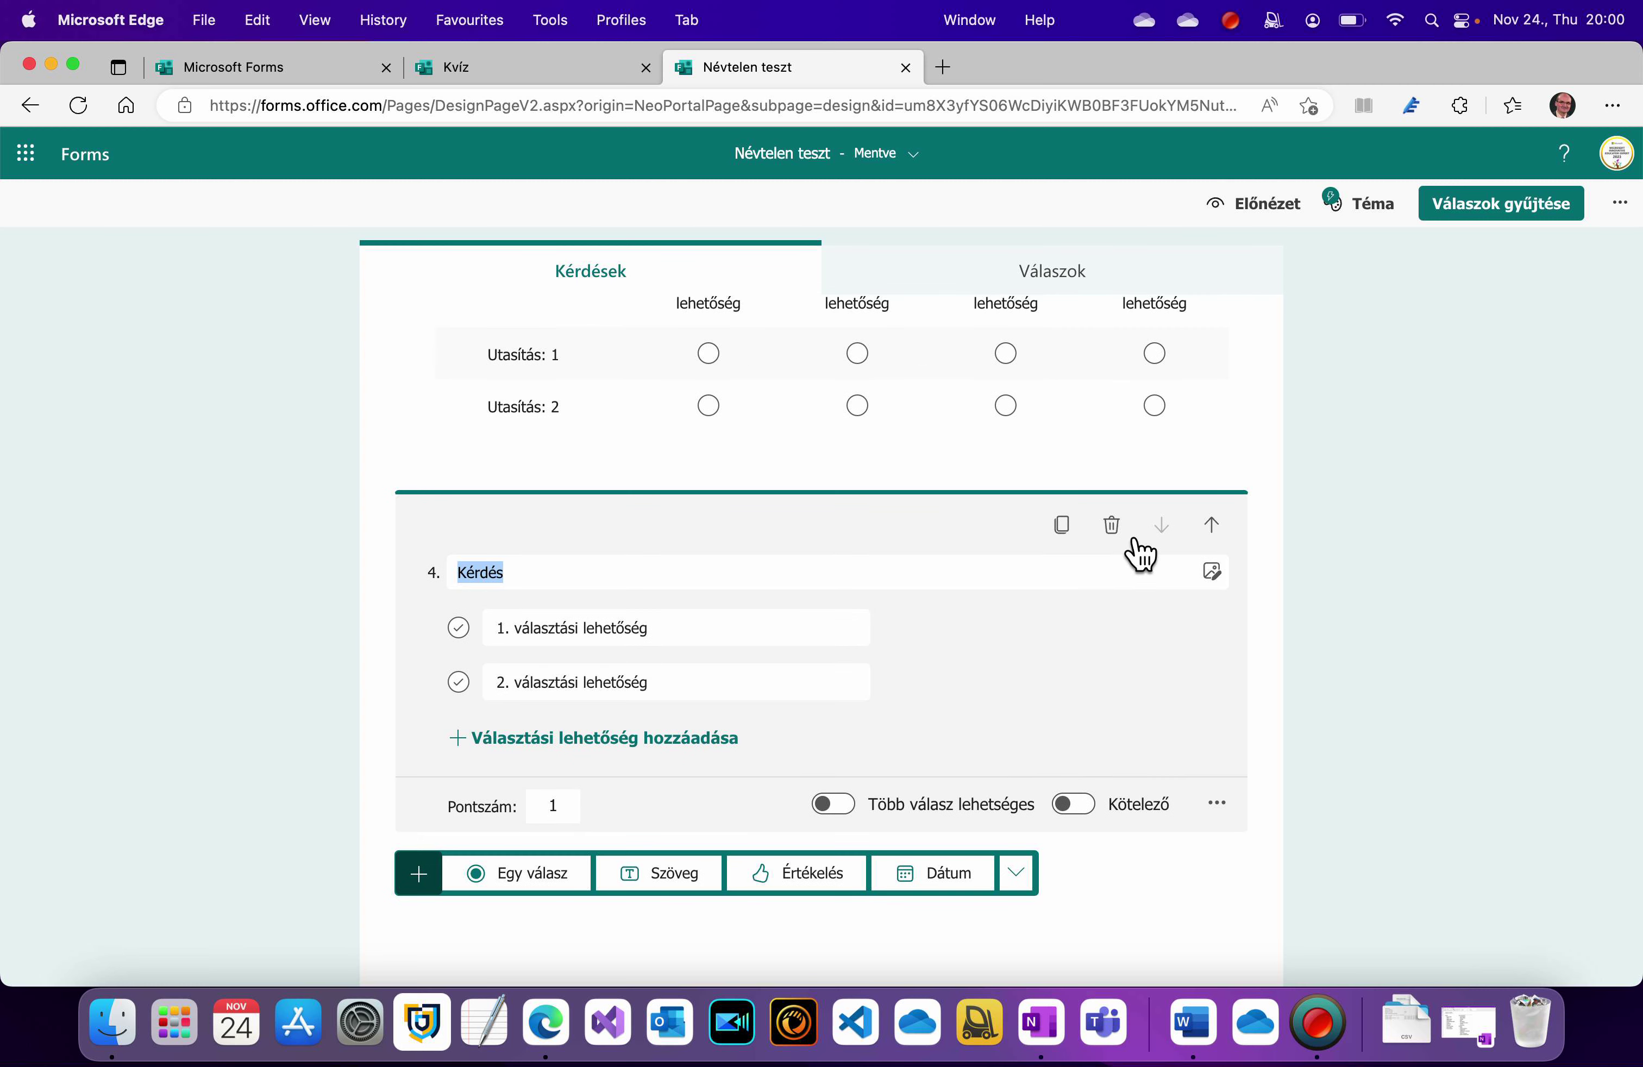
pyautogui.click(1112, 523)
# - Add a file upload question (Fájl feltöltése) below the Likert question
pyautogui.click(510, 798)
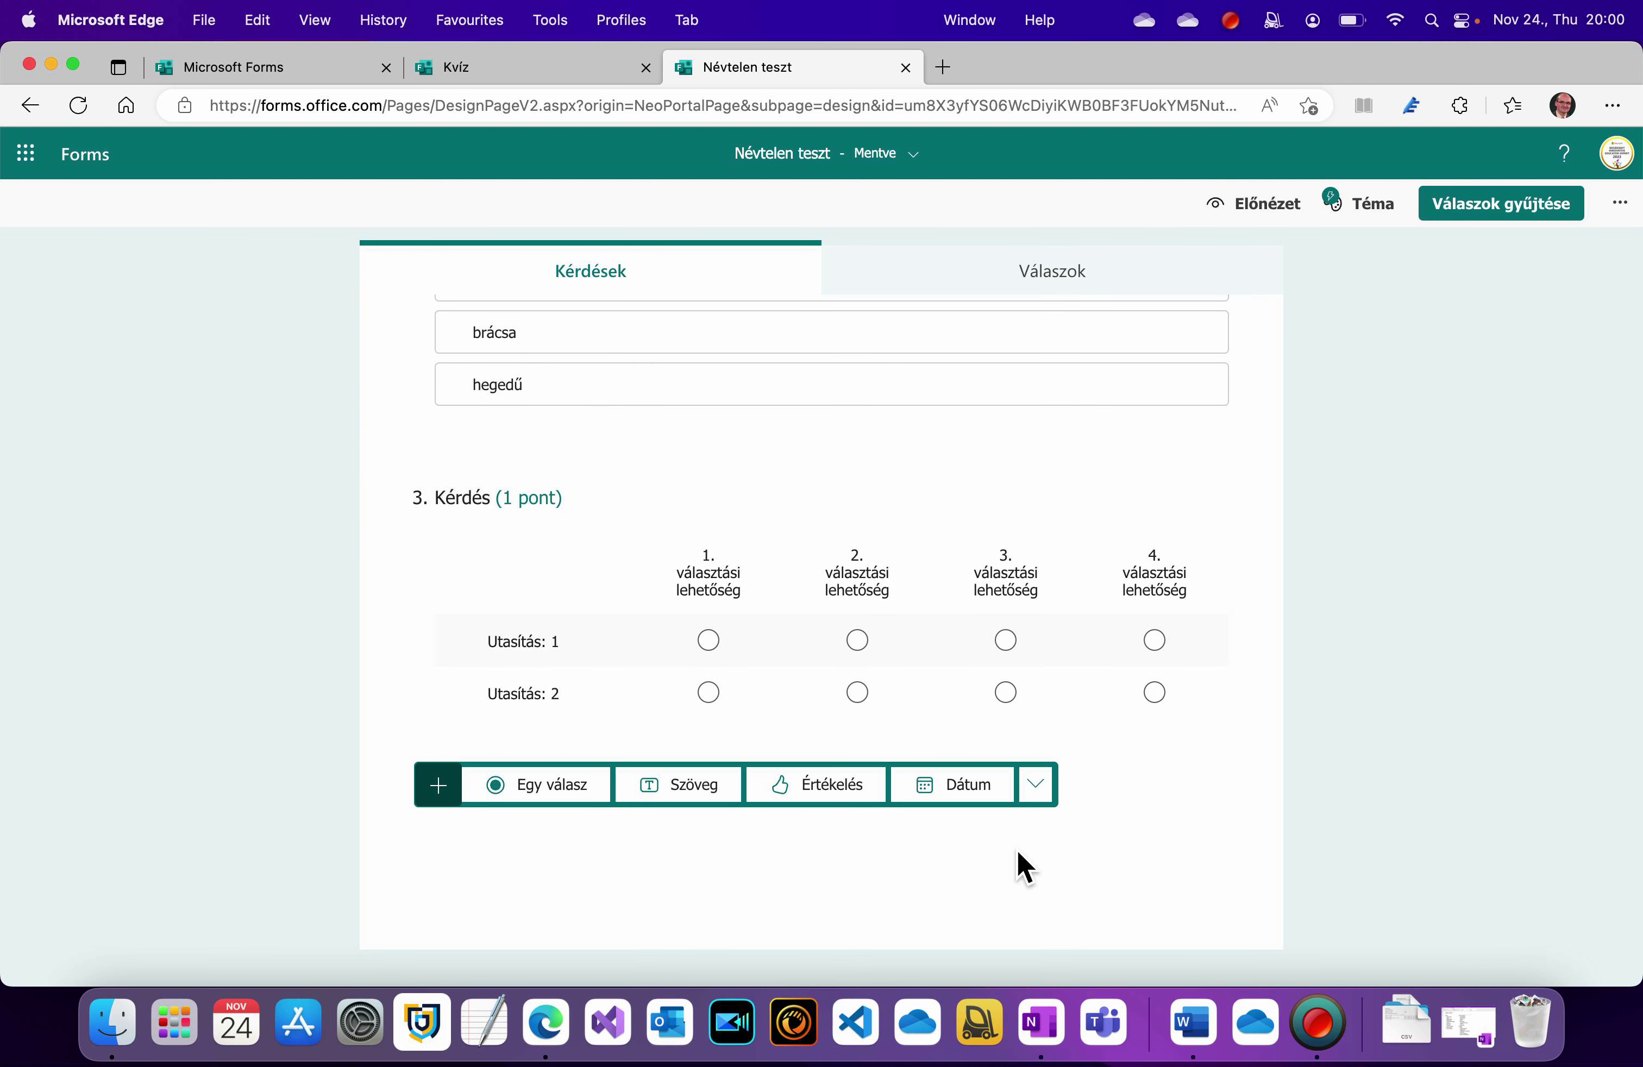
pyautogui.click(1036, 785)
pyautogui.click(1124, 666)
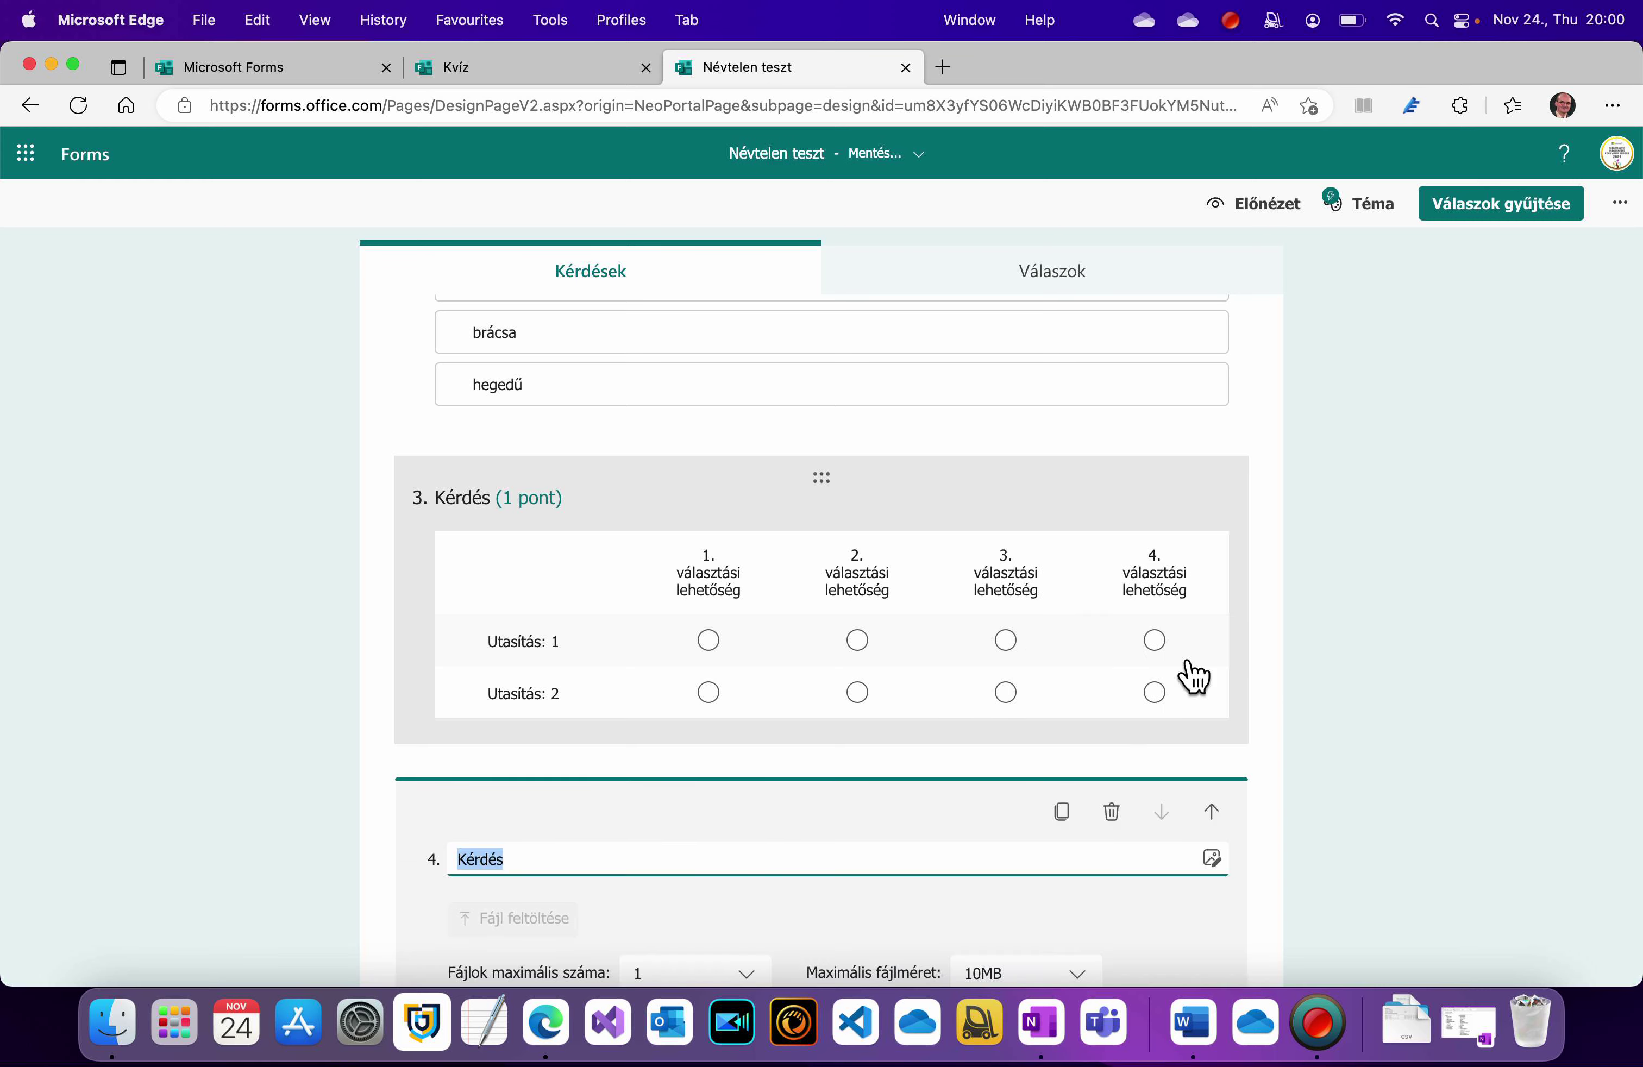
# - Examine the available maximum file counts and maximum file sizes for the file upload question
pyautogui.scroll(-2, 822, 700)
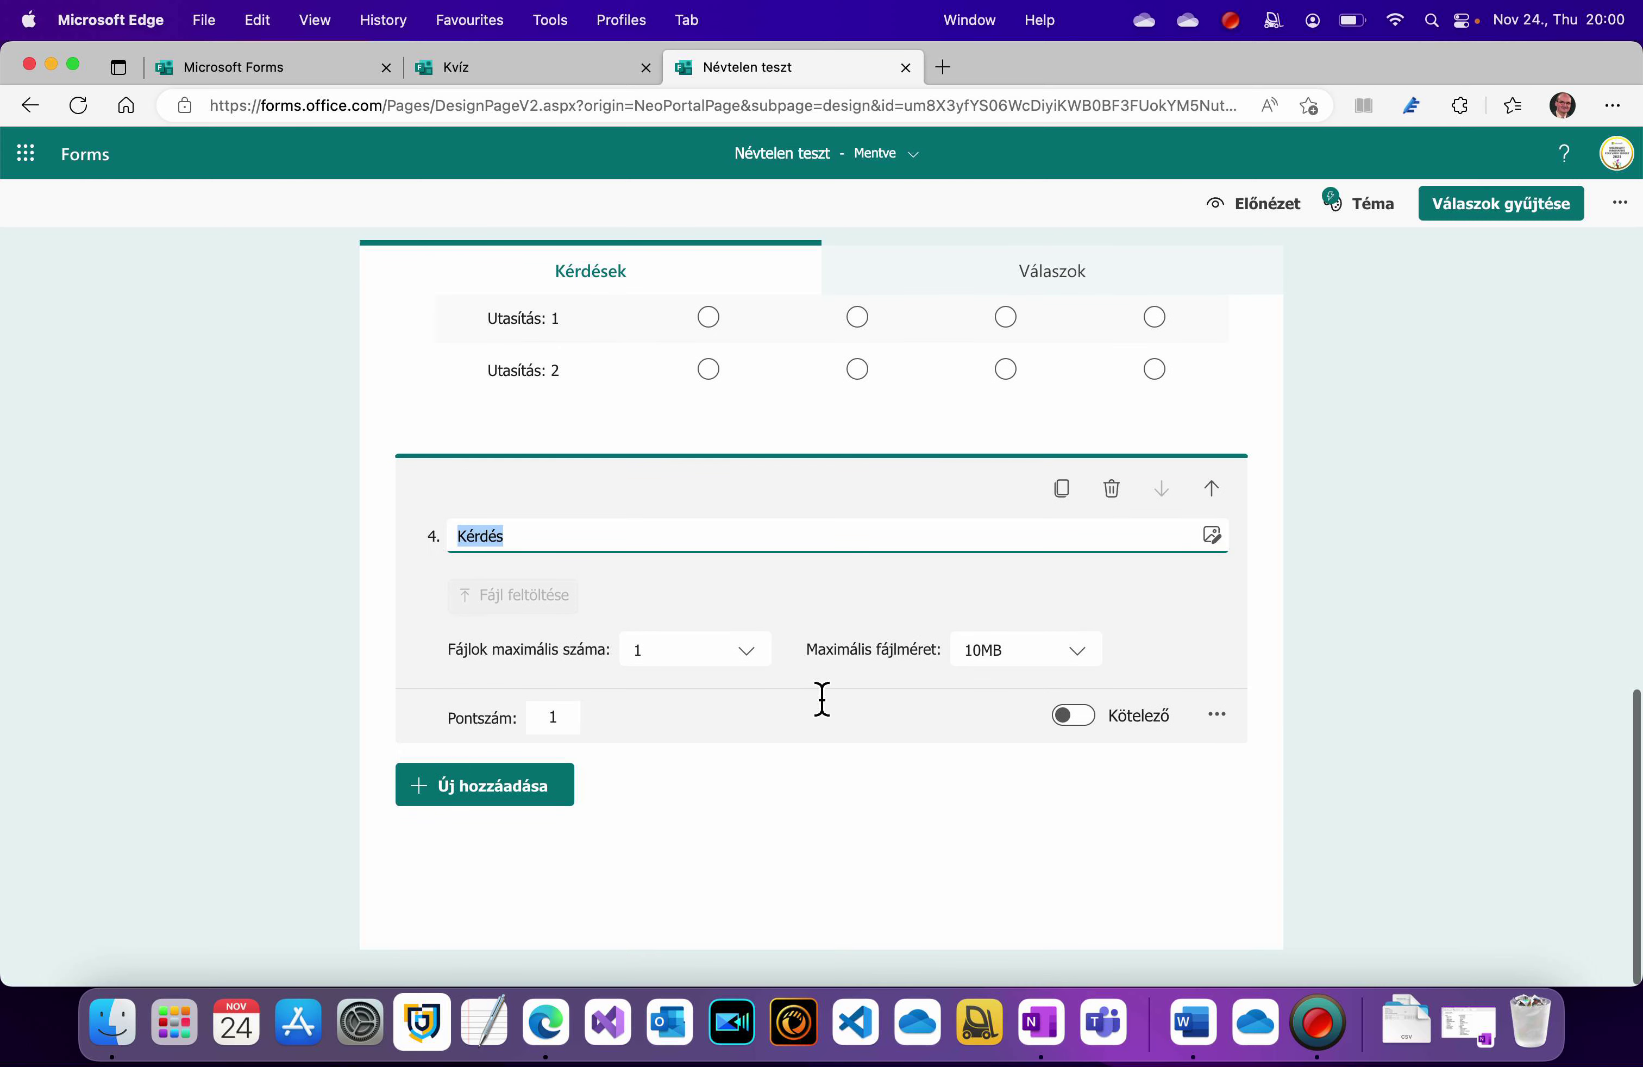
pyautogui.click(764, 663)
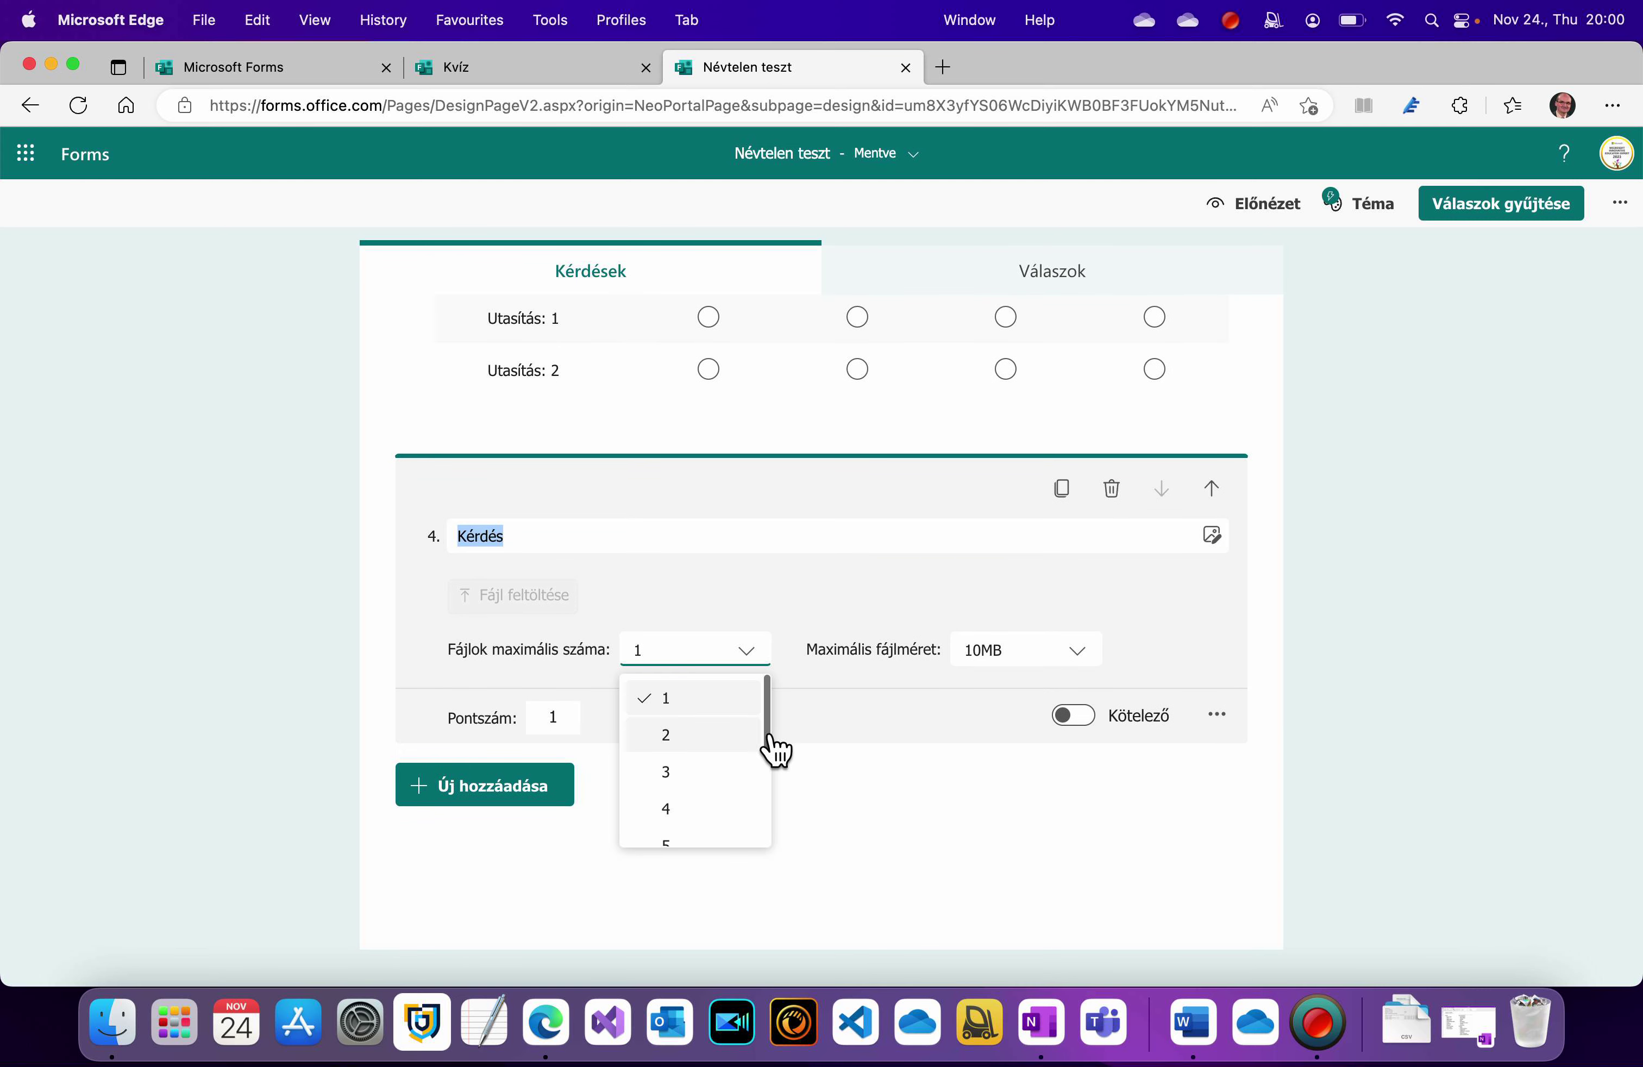
pyautogui.scroll(-5, 751, 772)
pyautogui.scroll(5, 748, 769)
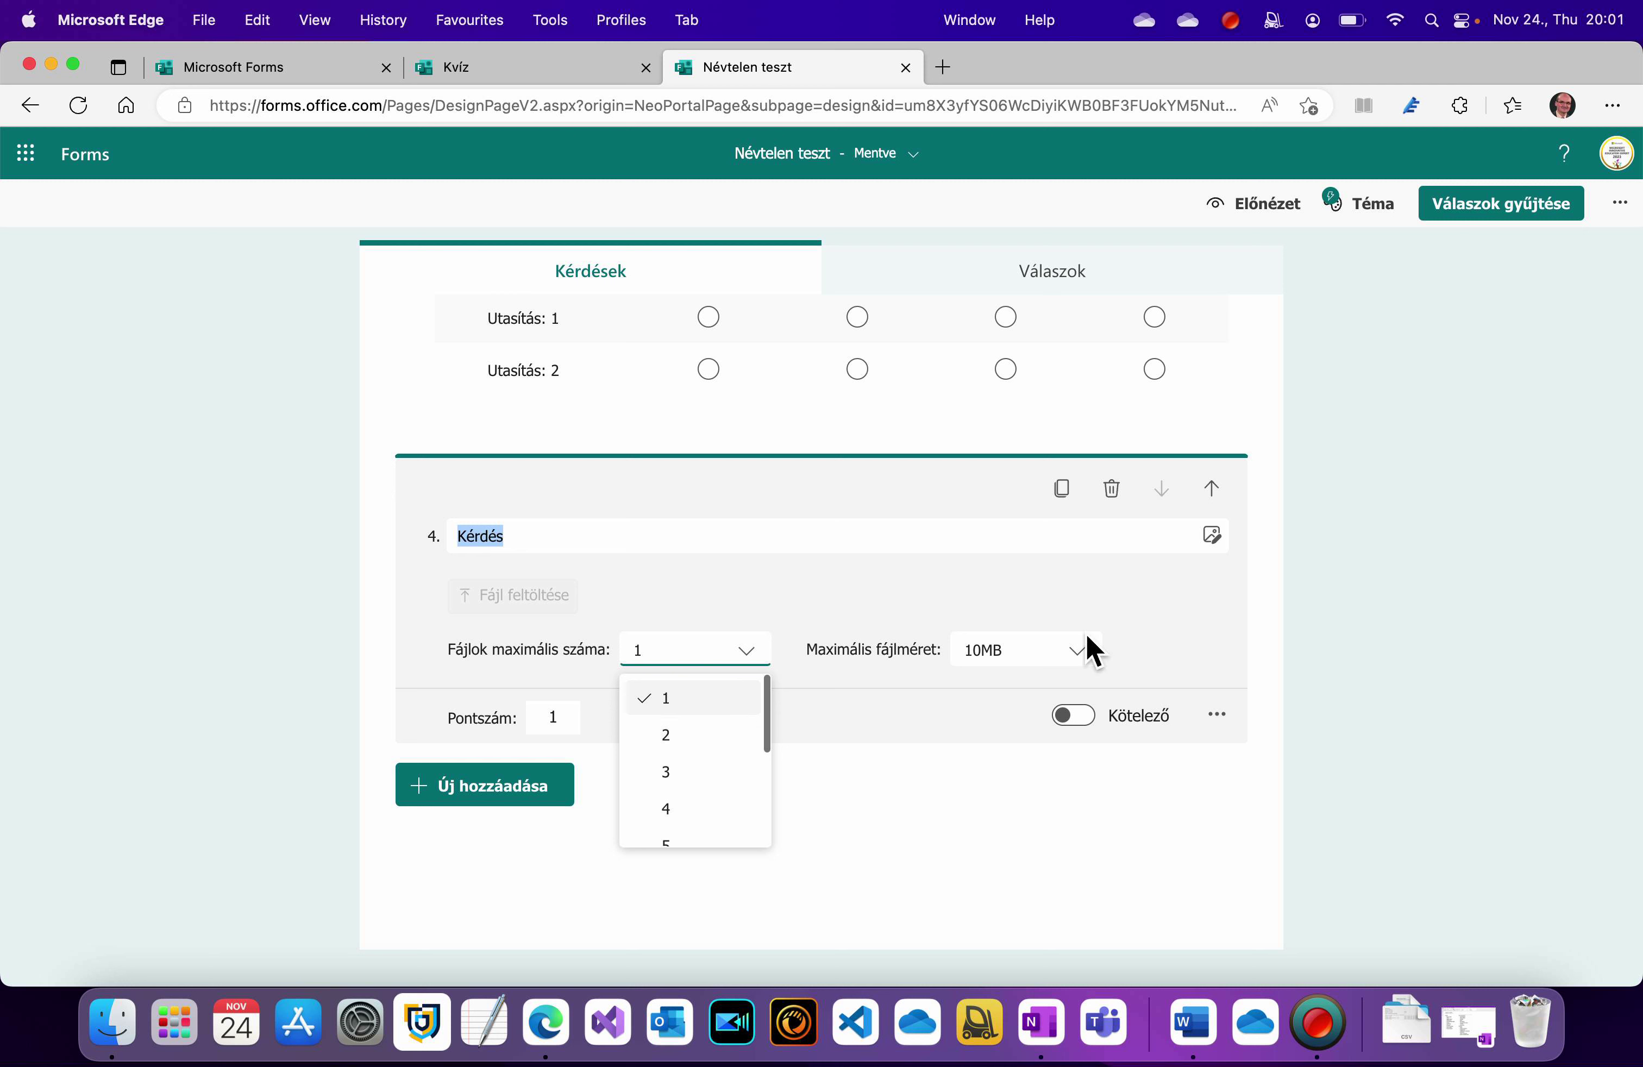
pyautogui.click(1084, 655)
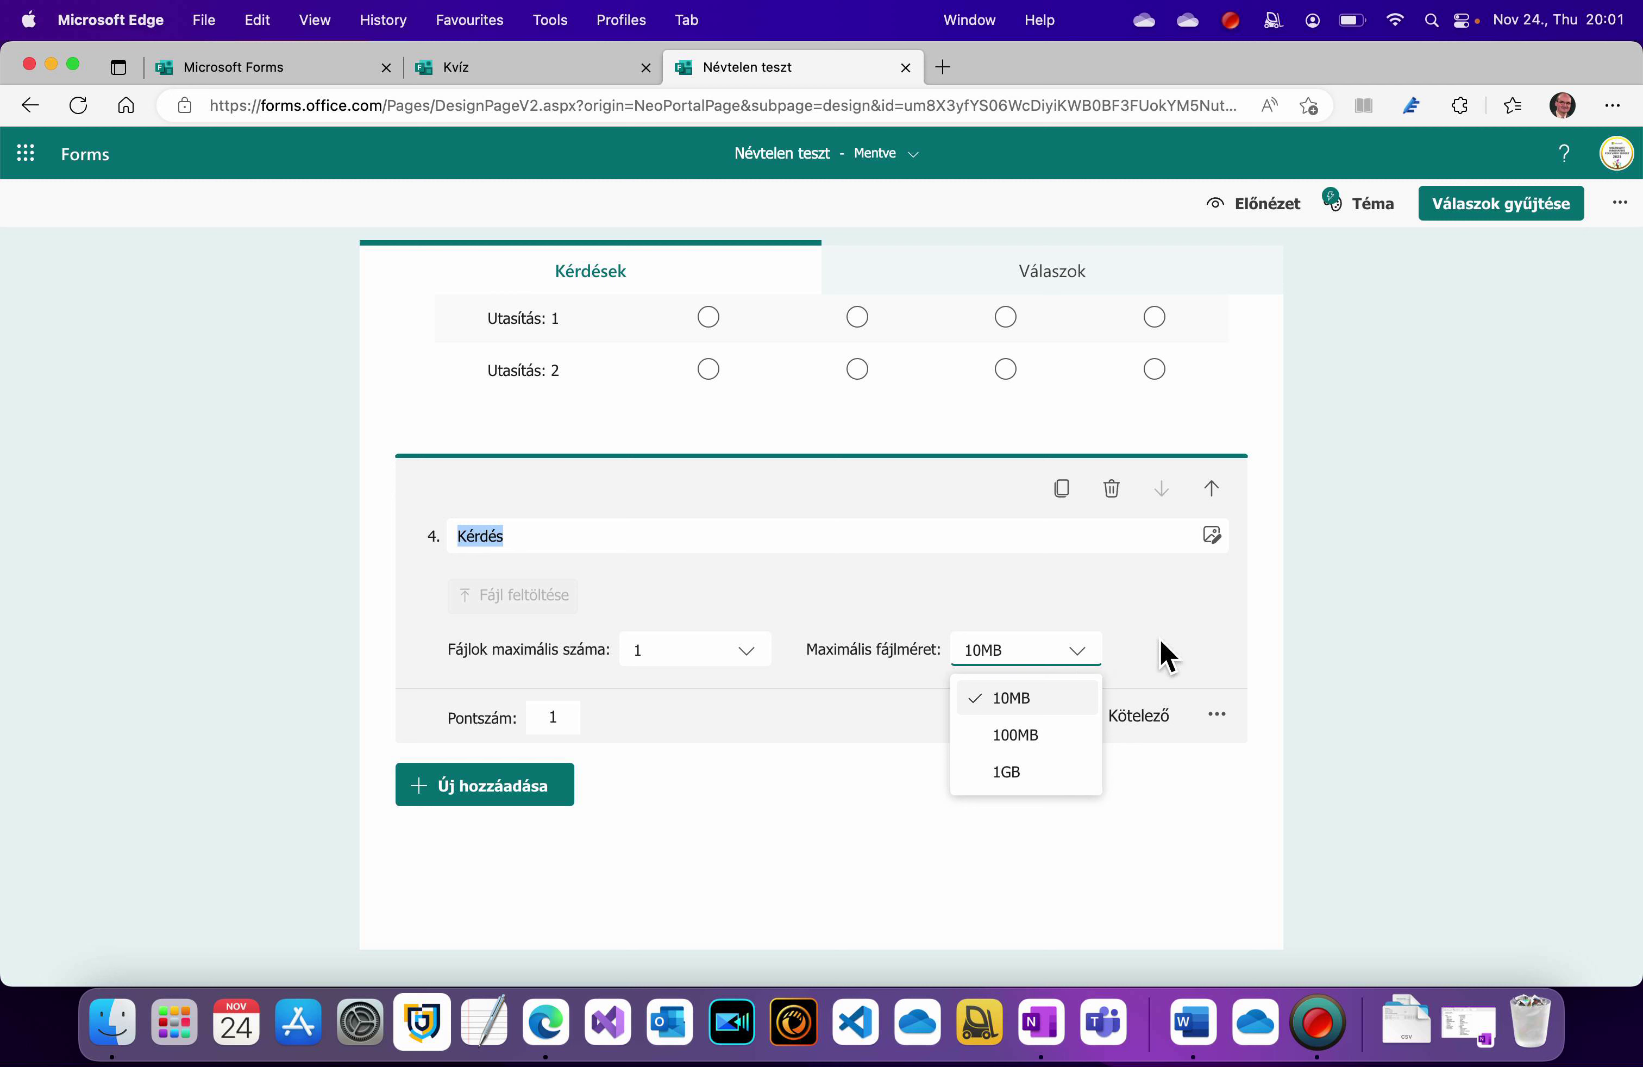
pyautogui.click(1166, 664)
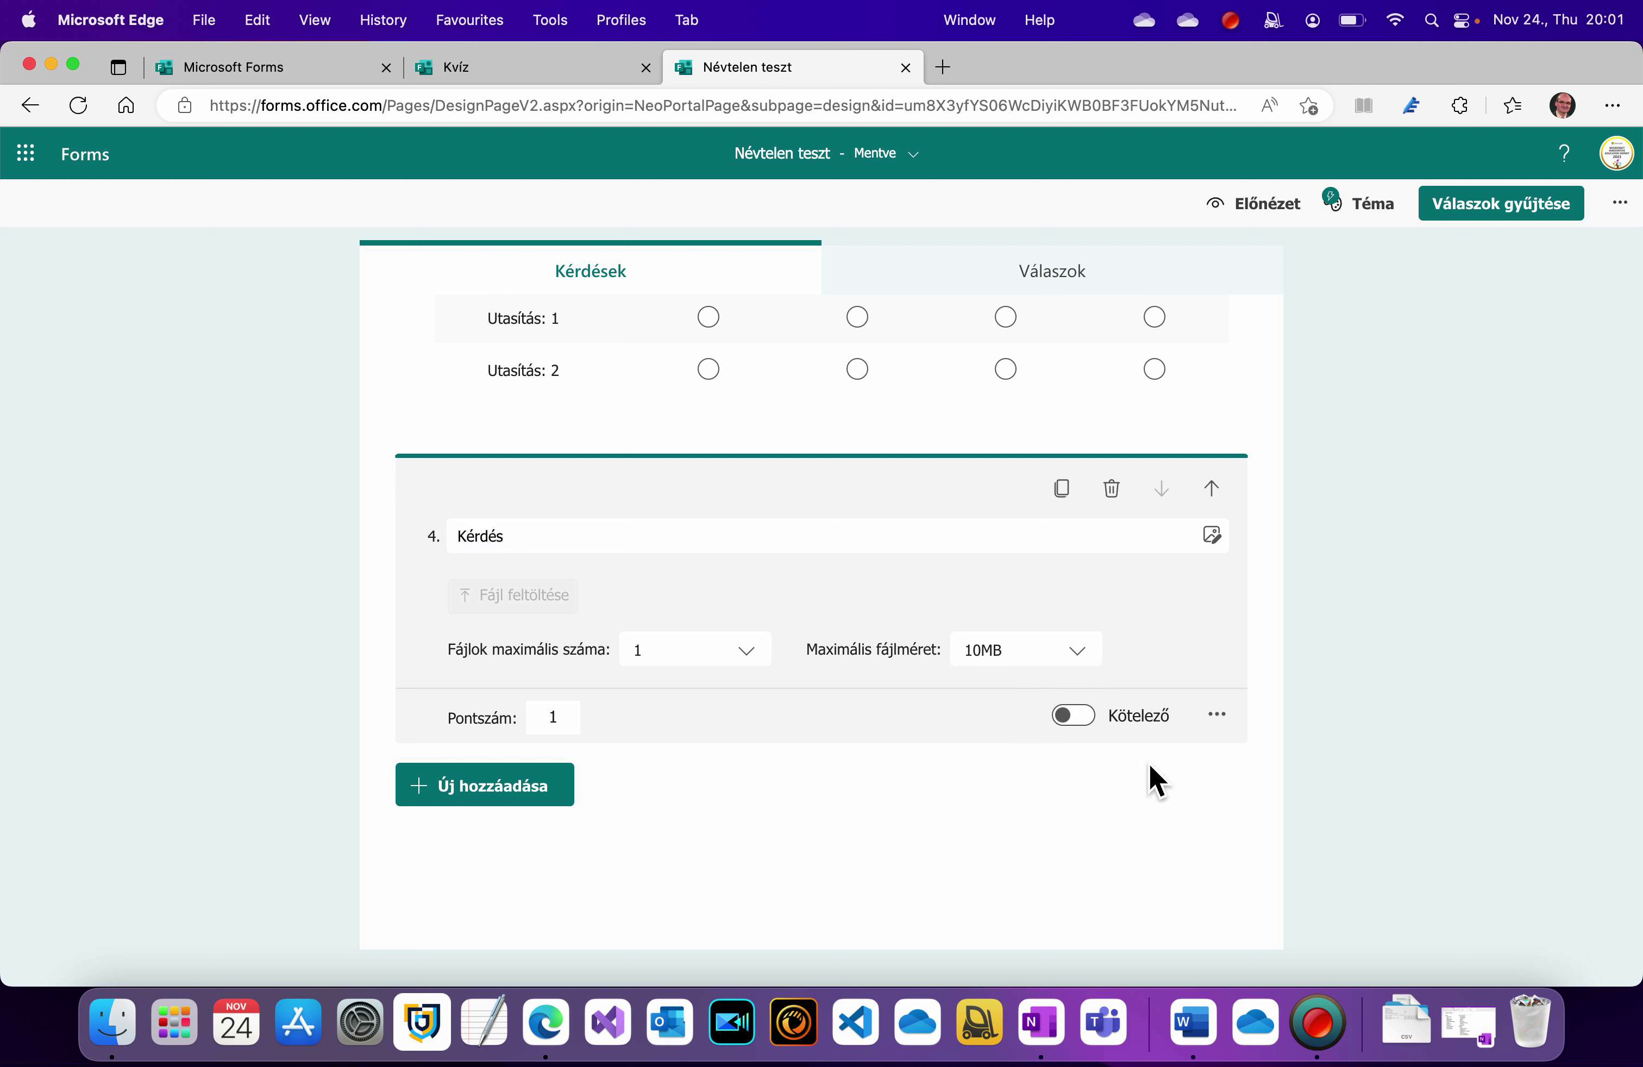
# - Enable the file type restriction on the upload question and exclude Excel, PPT, PDF, Kép, Videó and Hang, allowing only Word files
pyautogui.click(1237, 724)
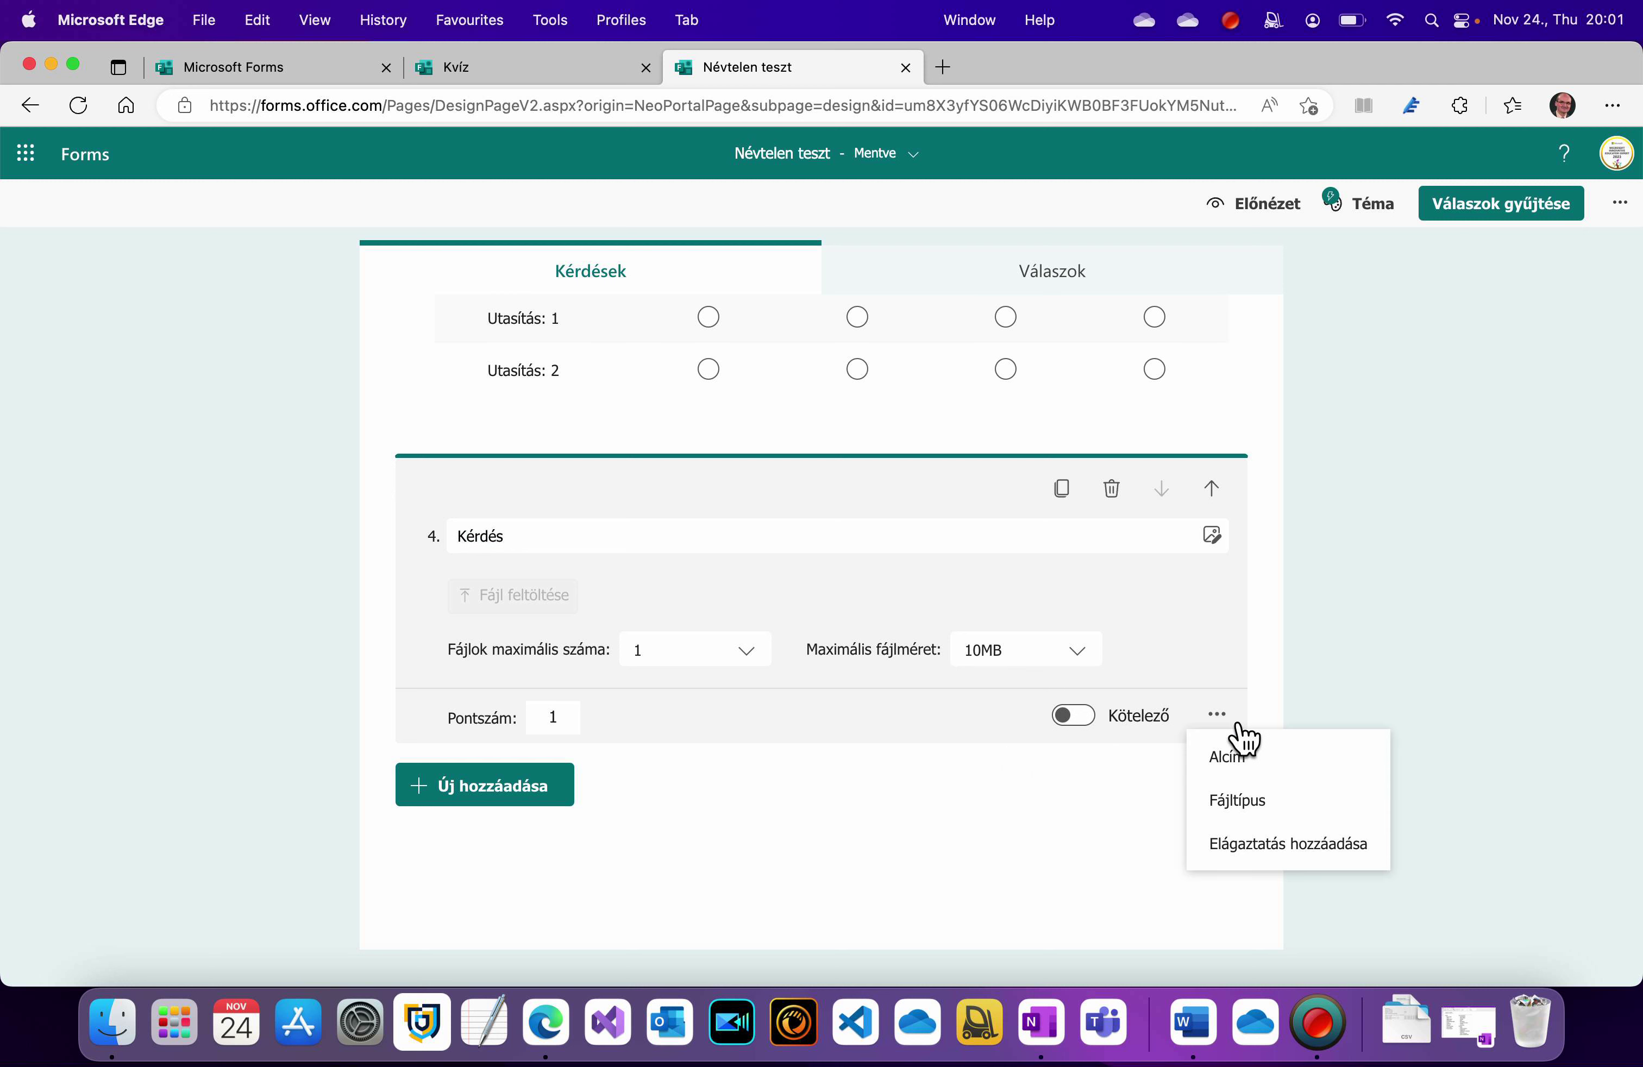
pyautogui.click(1265, 812)
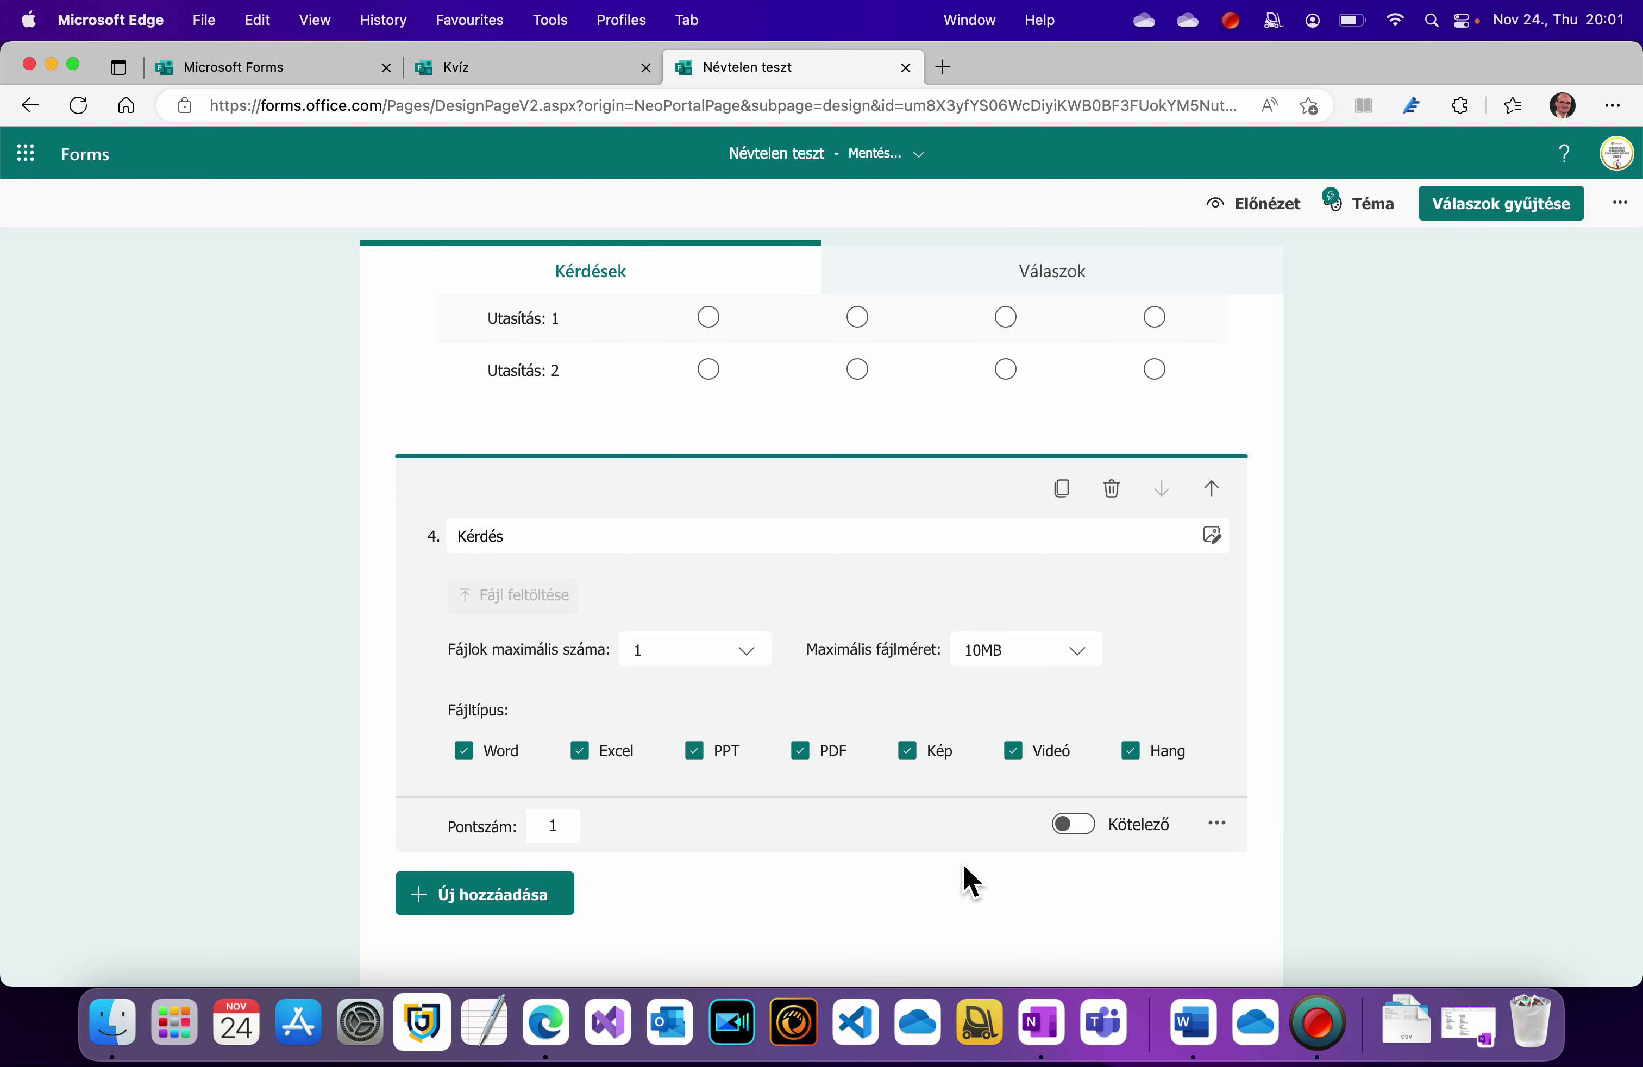
pyautogui.scroll(-2, 810, 853)
pyautogui.click(582, 646)
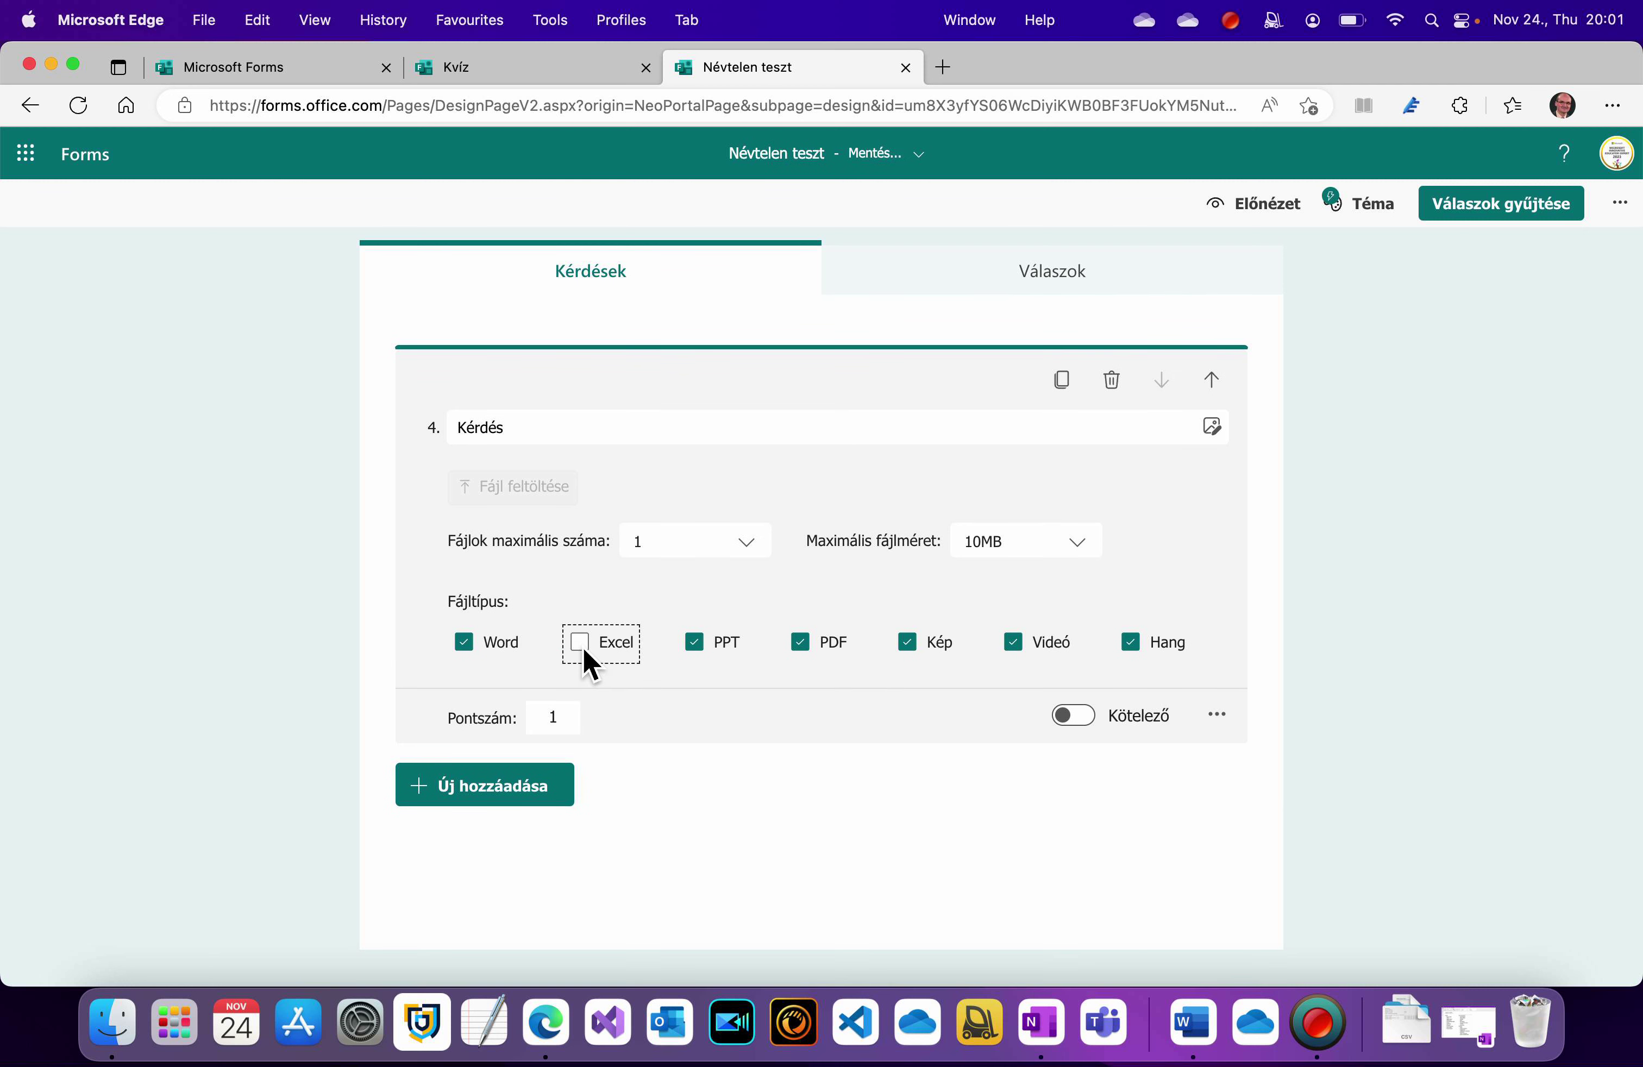
pyautogui.click(695, 643)
pyautogui.click(808, 647)
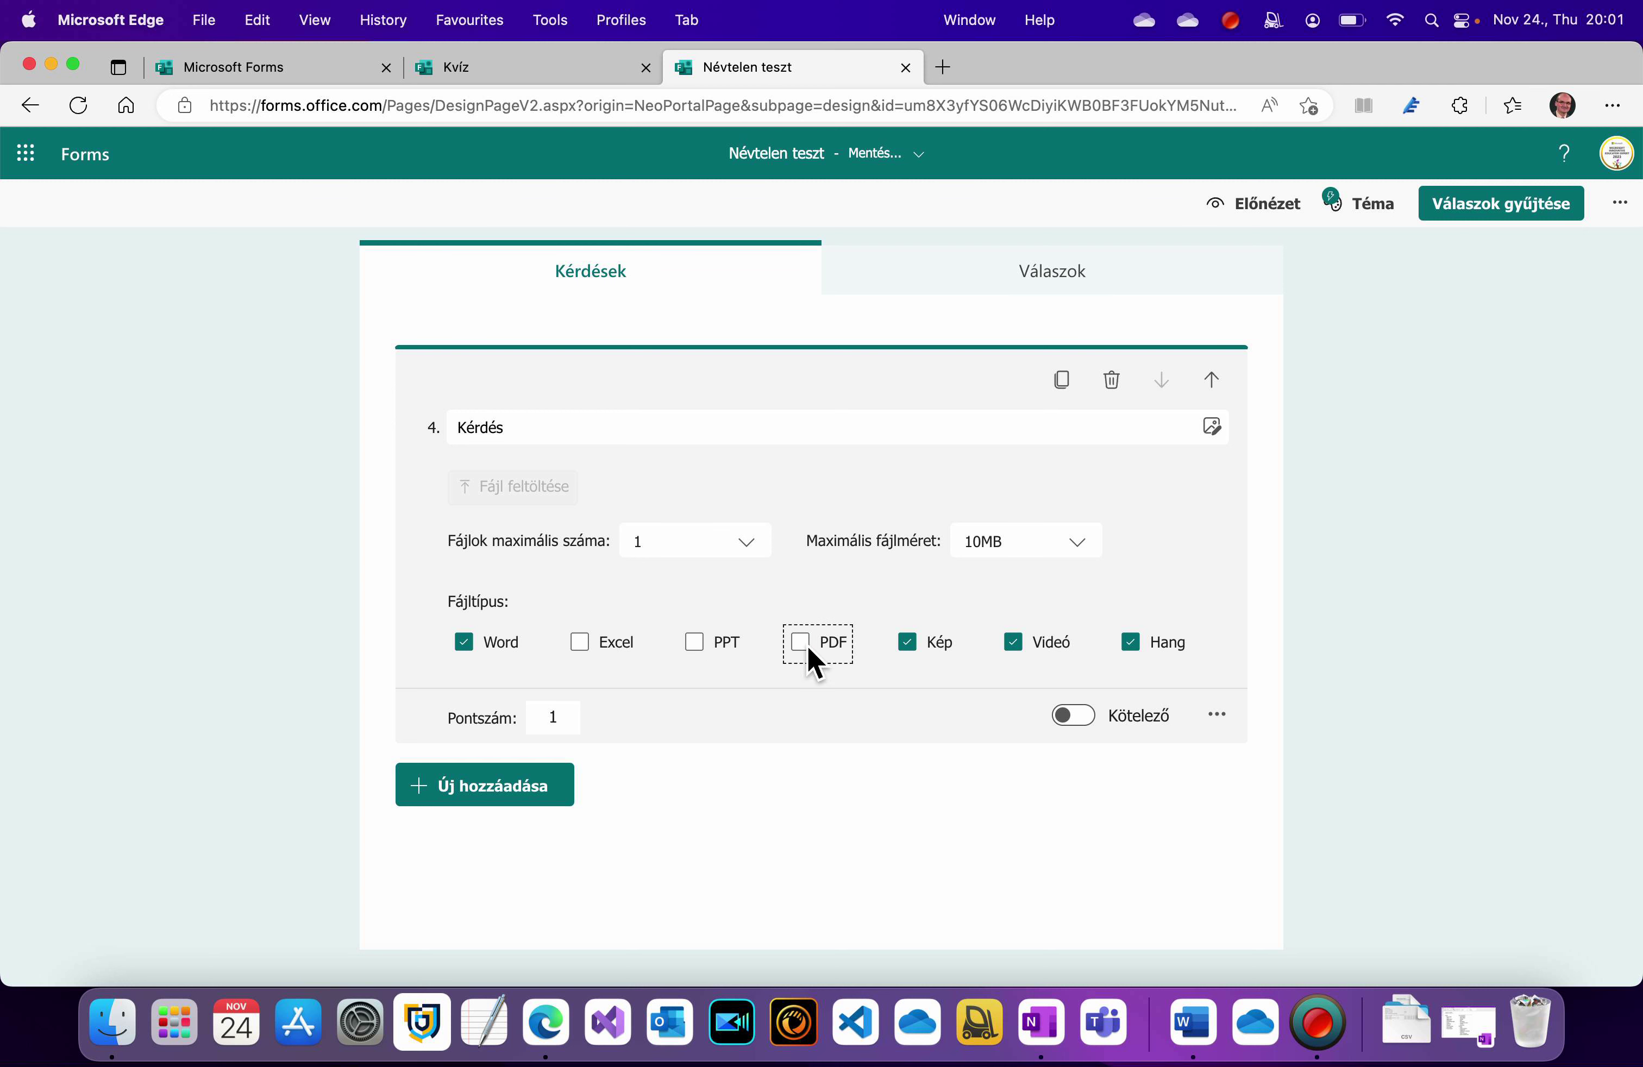
pyautogui.click(910, 644)
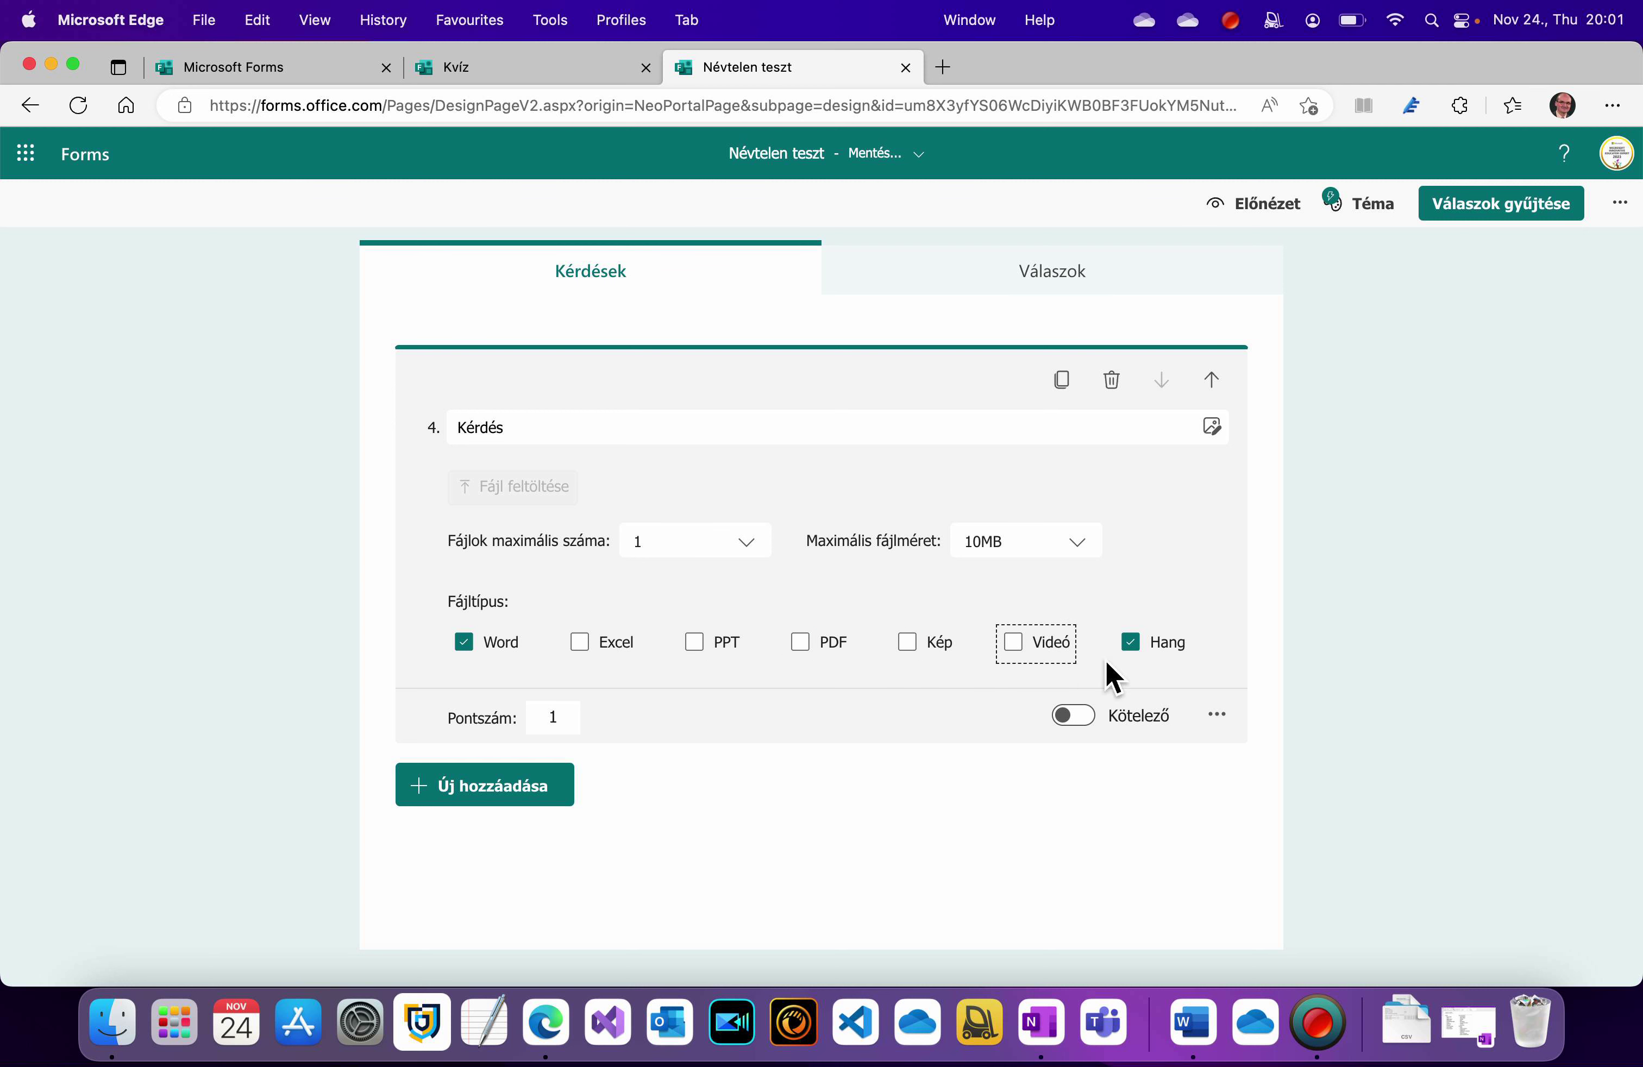
pyautogui.click(1136, 647)
pyautogui.click(1355, 604)
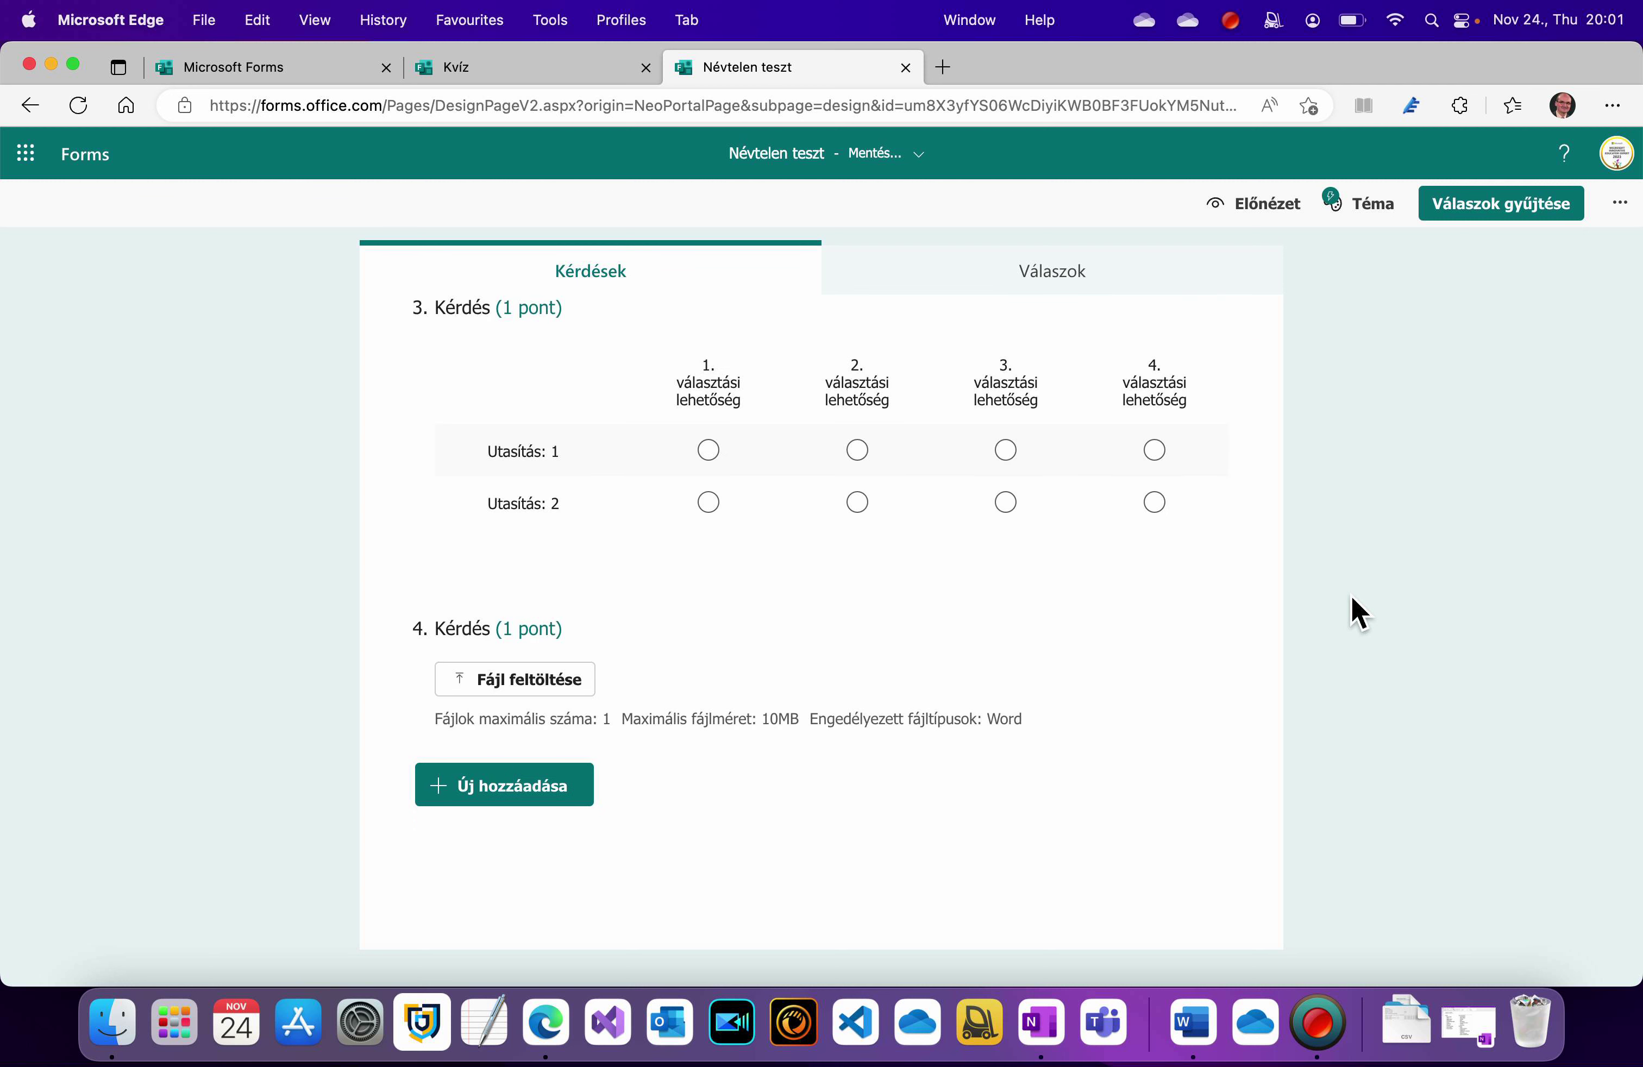
# - Open the quiz settings and examine the respondent permissions, response options and response notification options
pyautogui.click(1630, 222)
pyautogui.click(1514, 308)
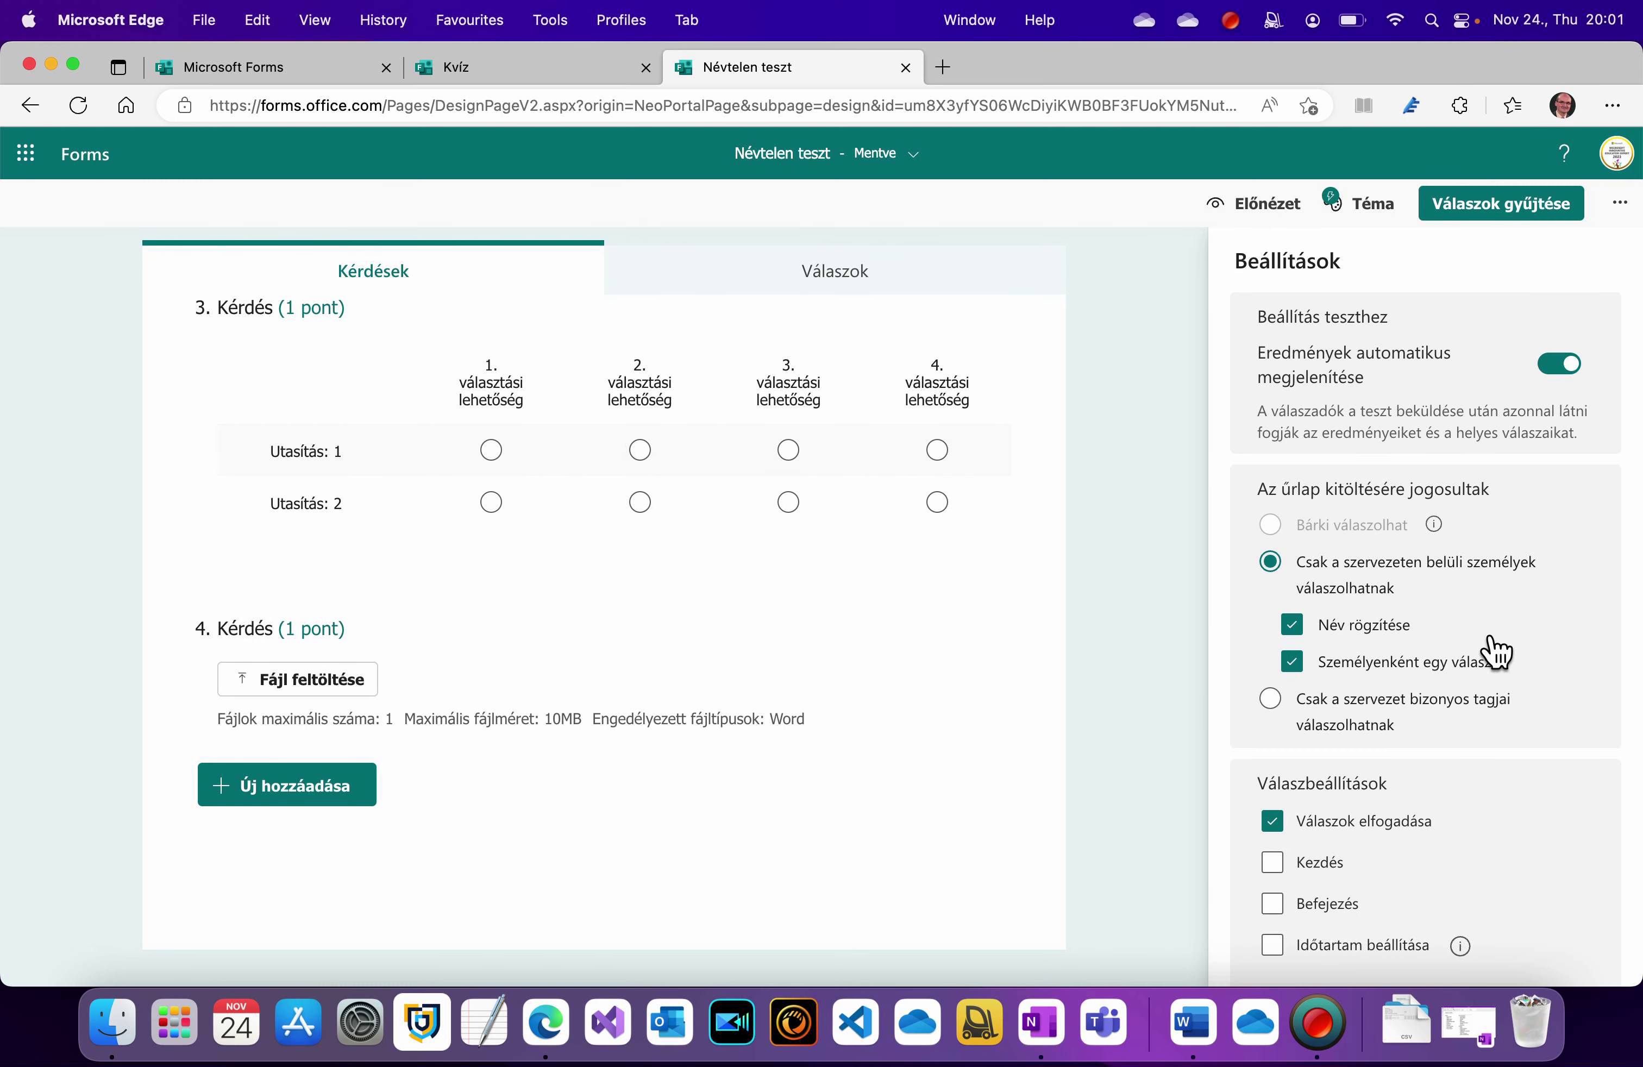
pyautogui.scroll(-3, 1495, 650)
pyautogui.scroll(-3, 1496, 651)
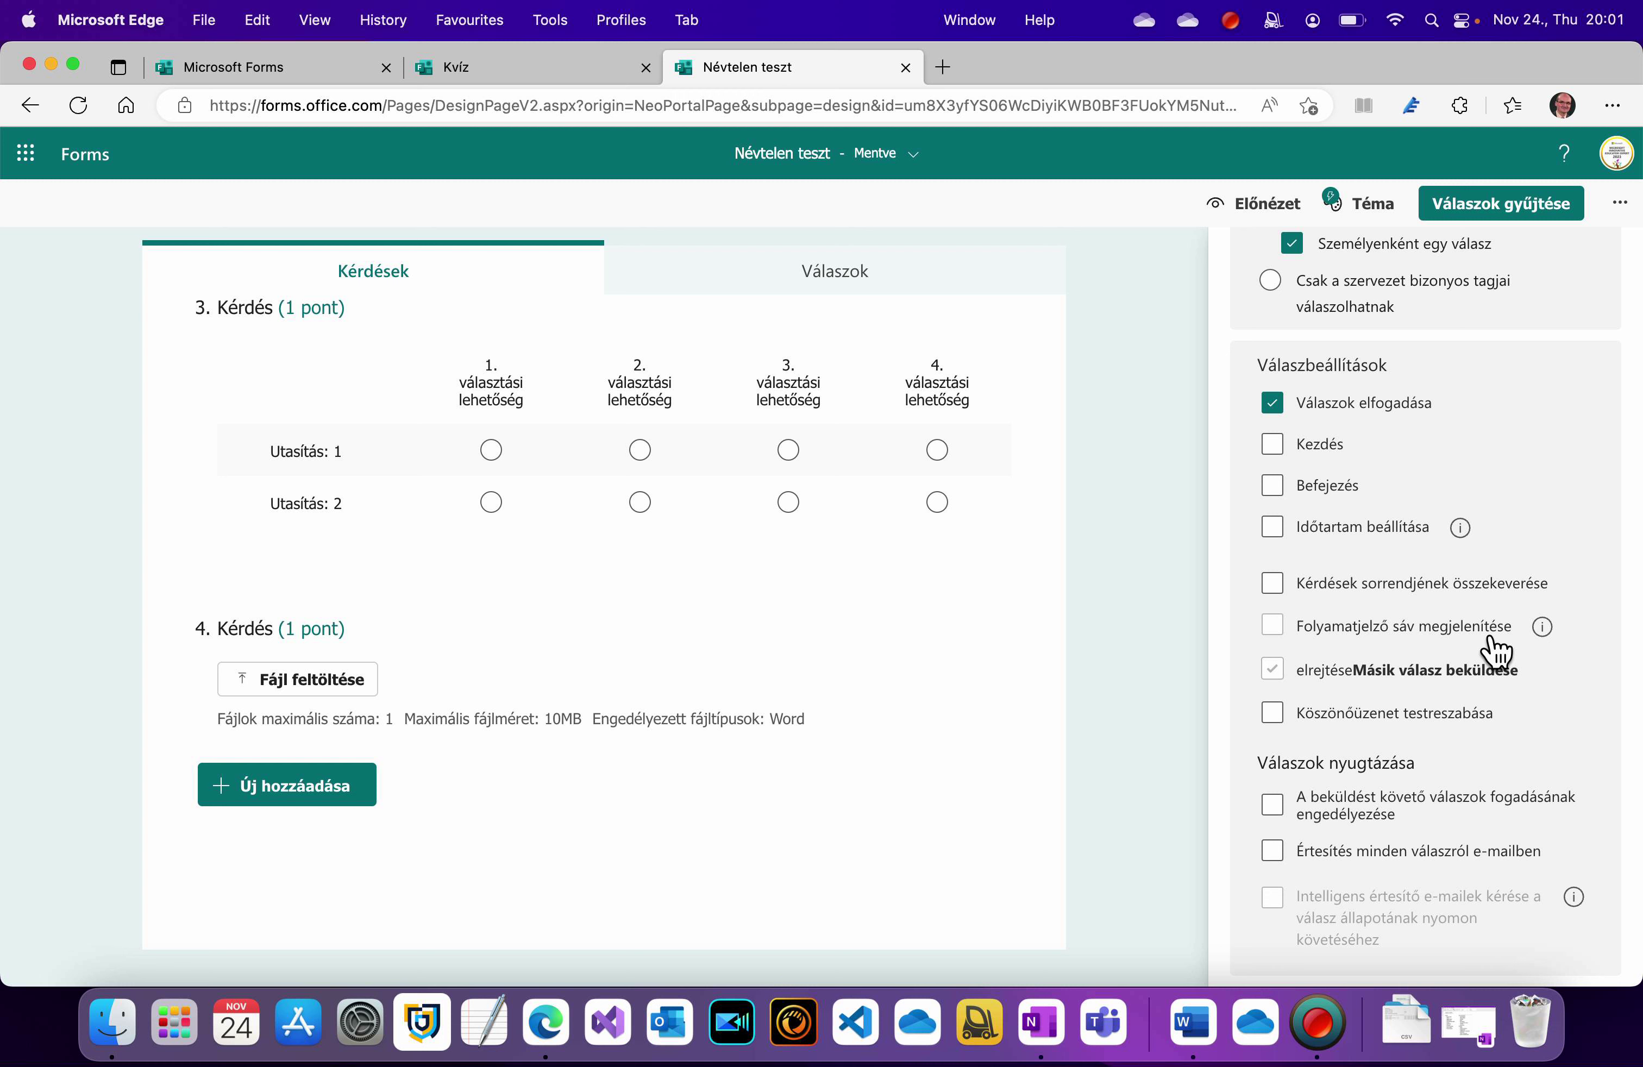
pyautogui.scroll(4, 1489, 648)
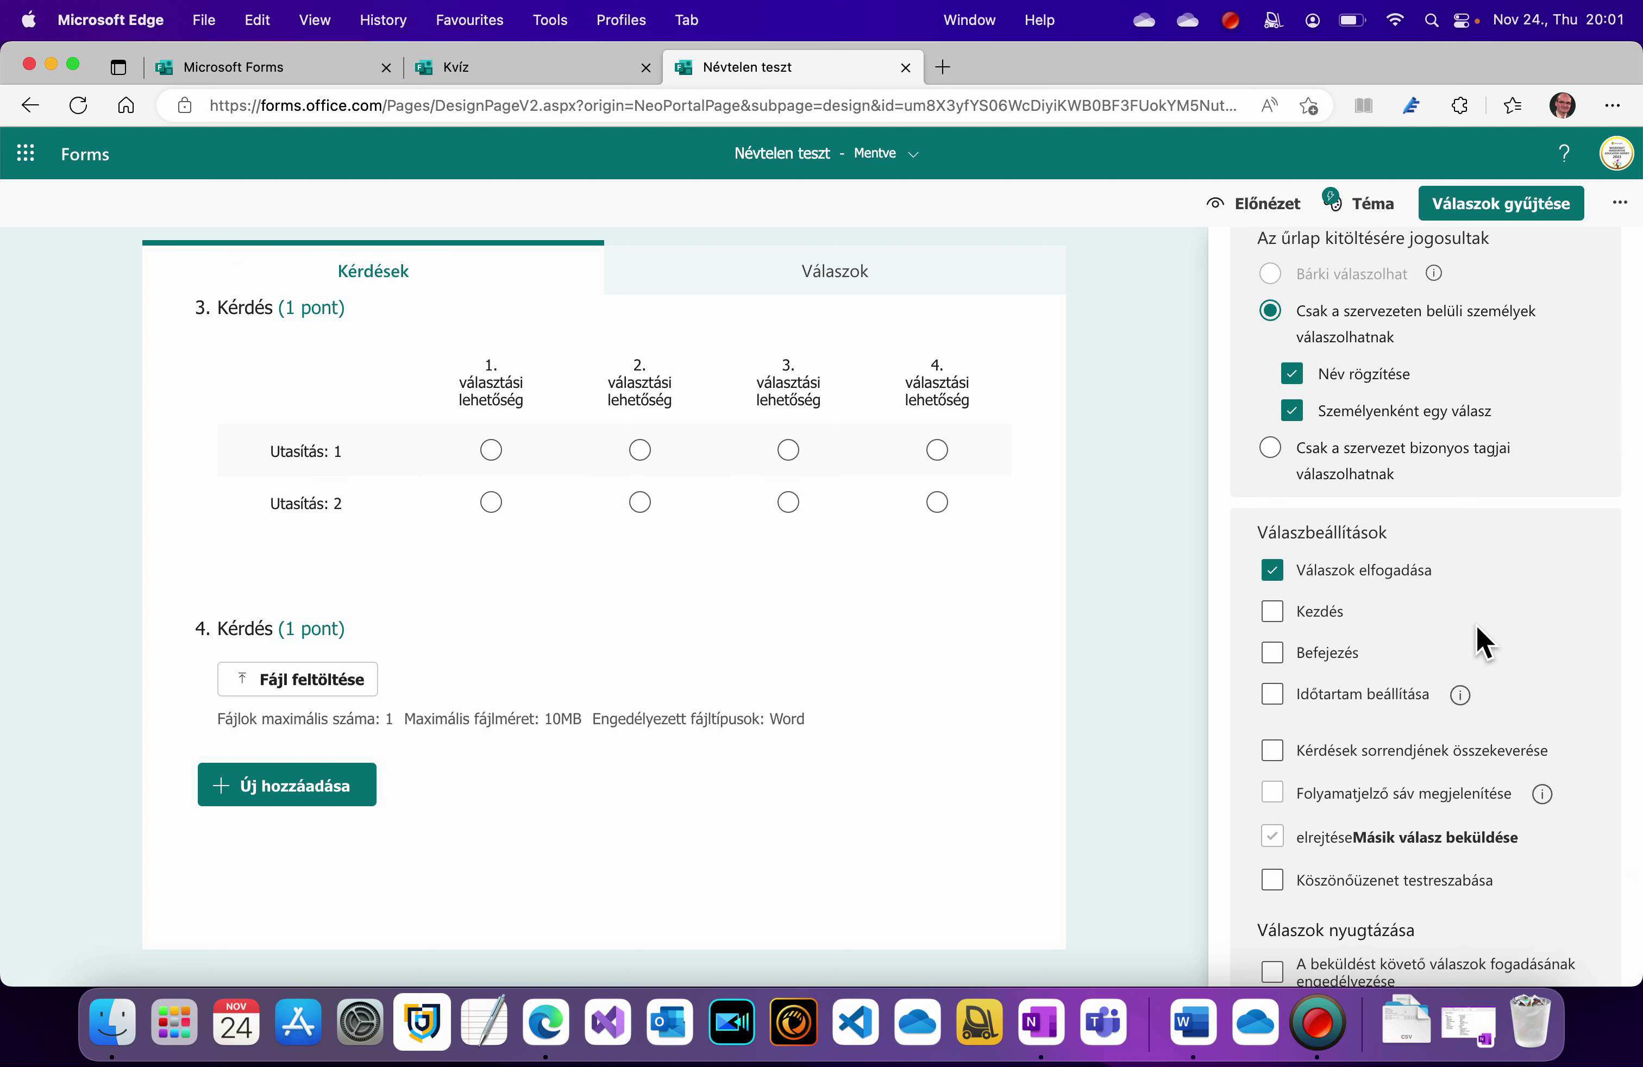
pyautogui.scroll(3, 1482, 641)
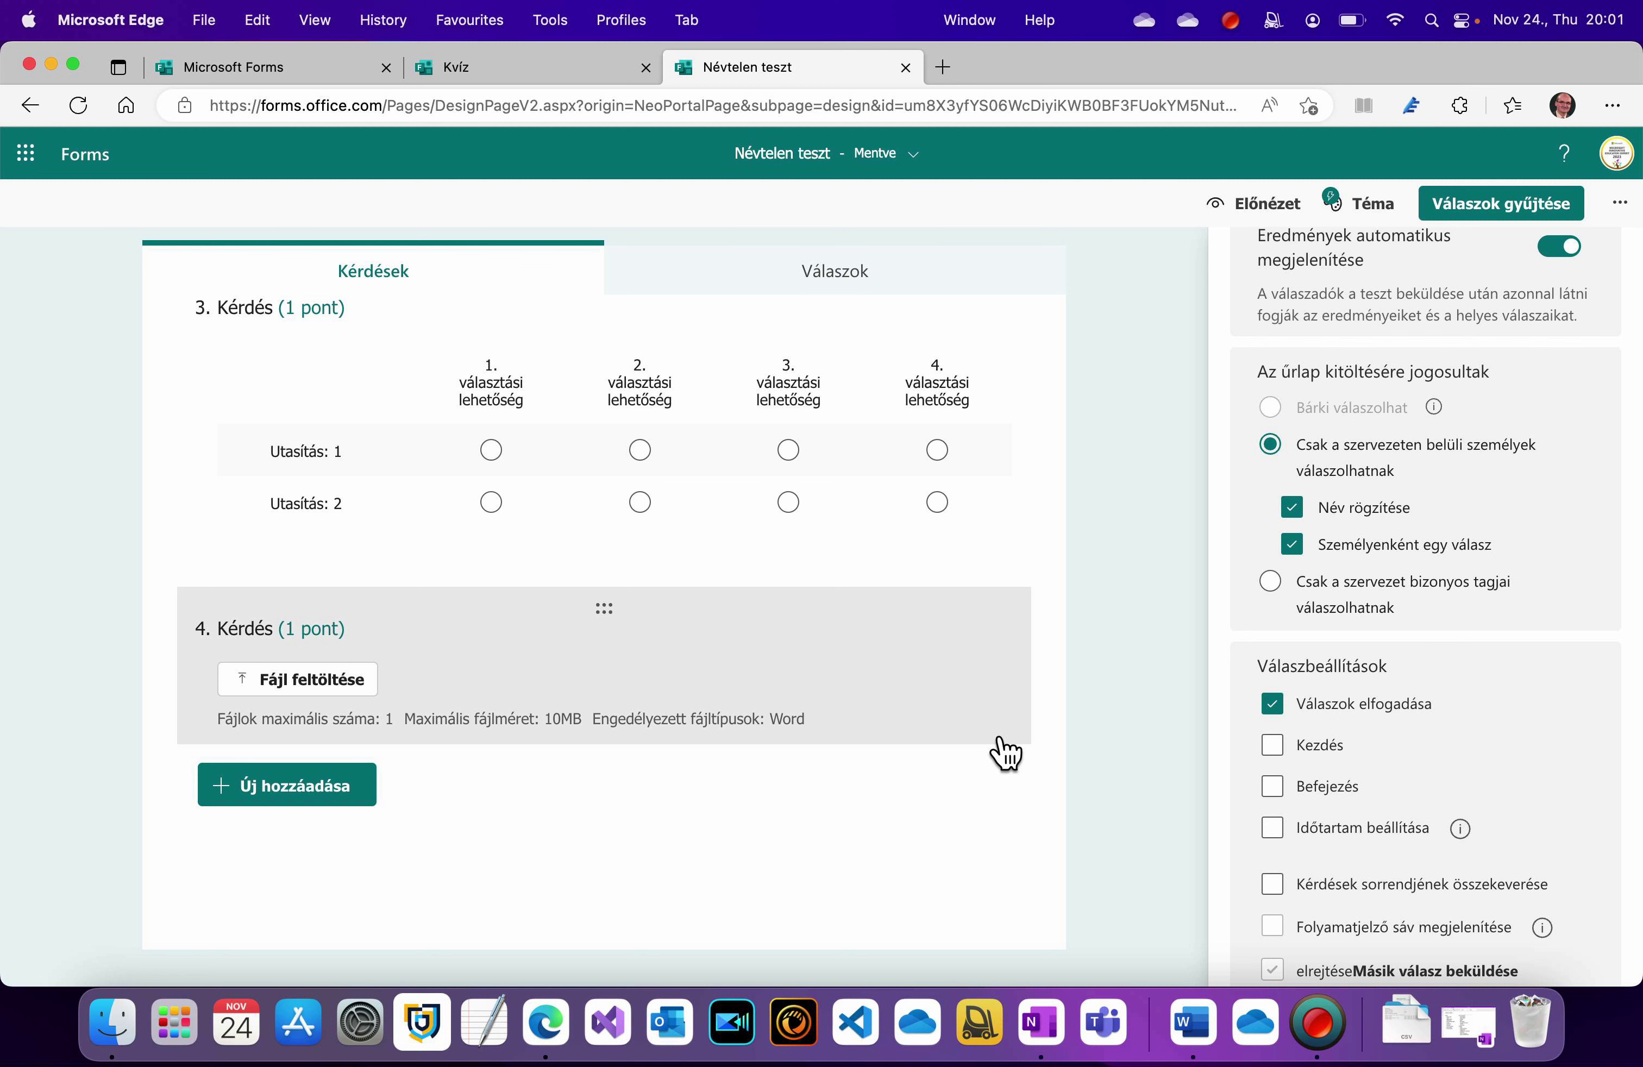
pyautogui.scroll(-5, 1482, 828)
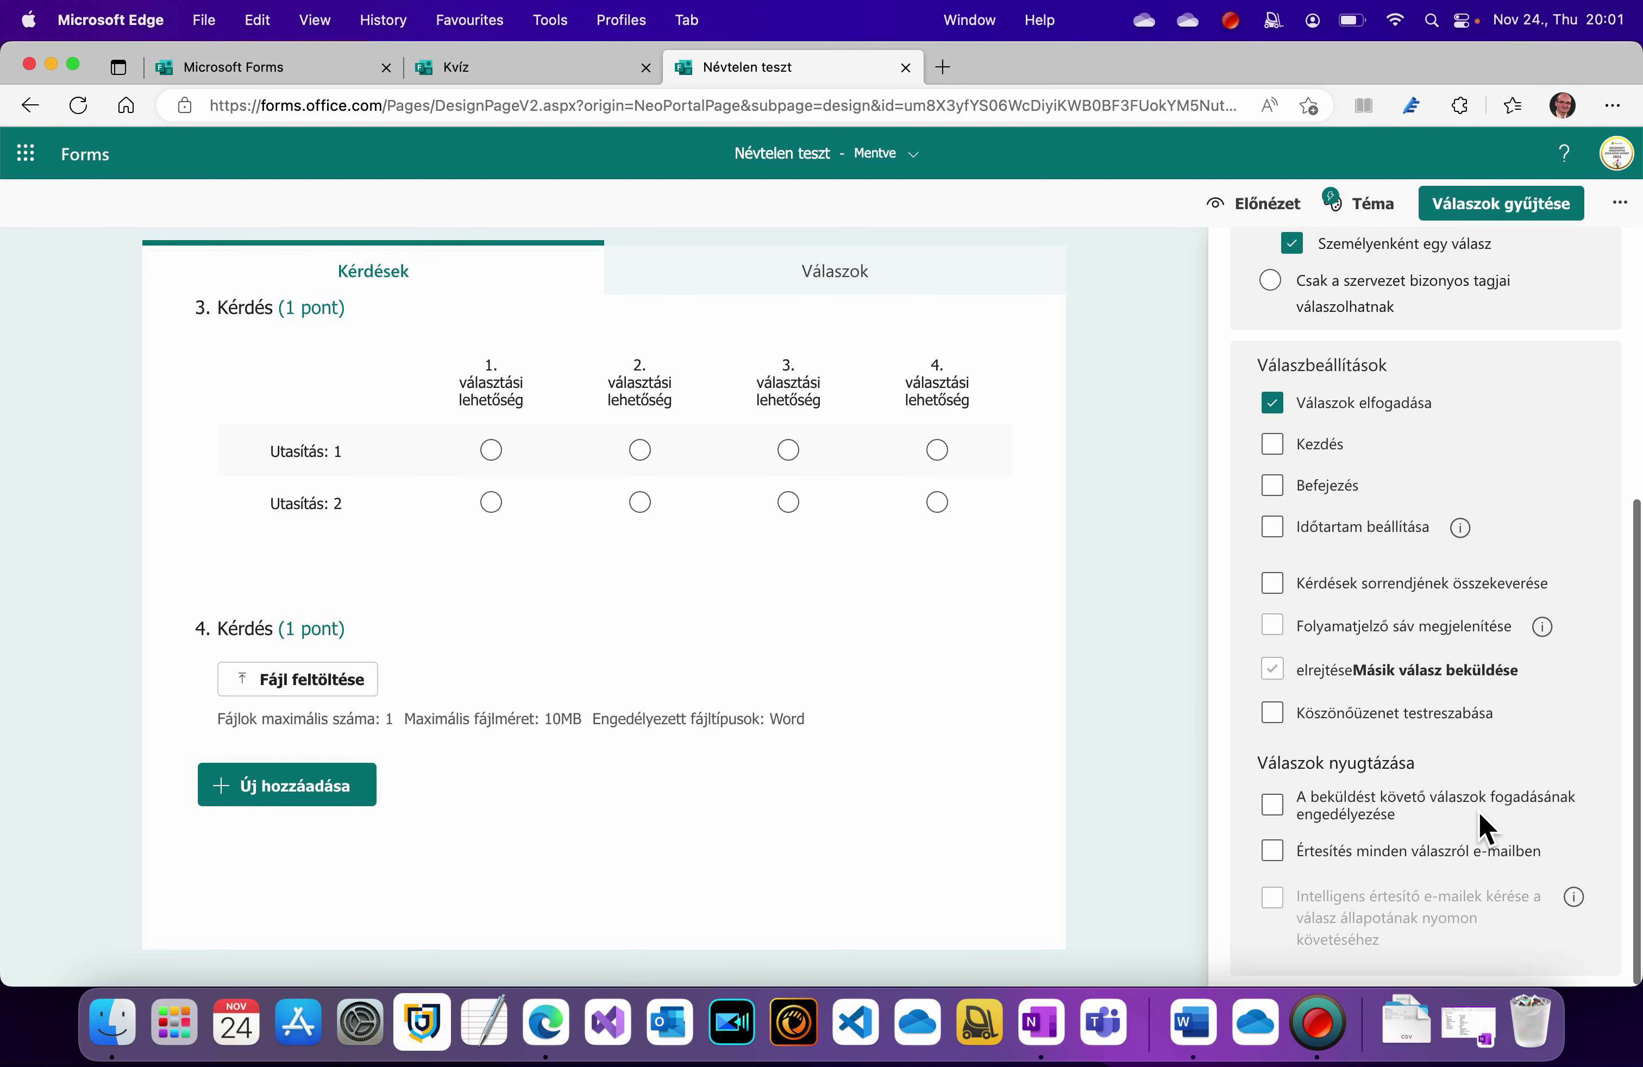
# - Delete the file upload question, then open the quiz to everyone in its settings with Bárki válaszolhat
pyautogui.click(820, 698)
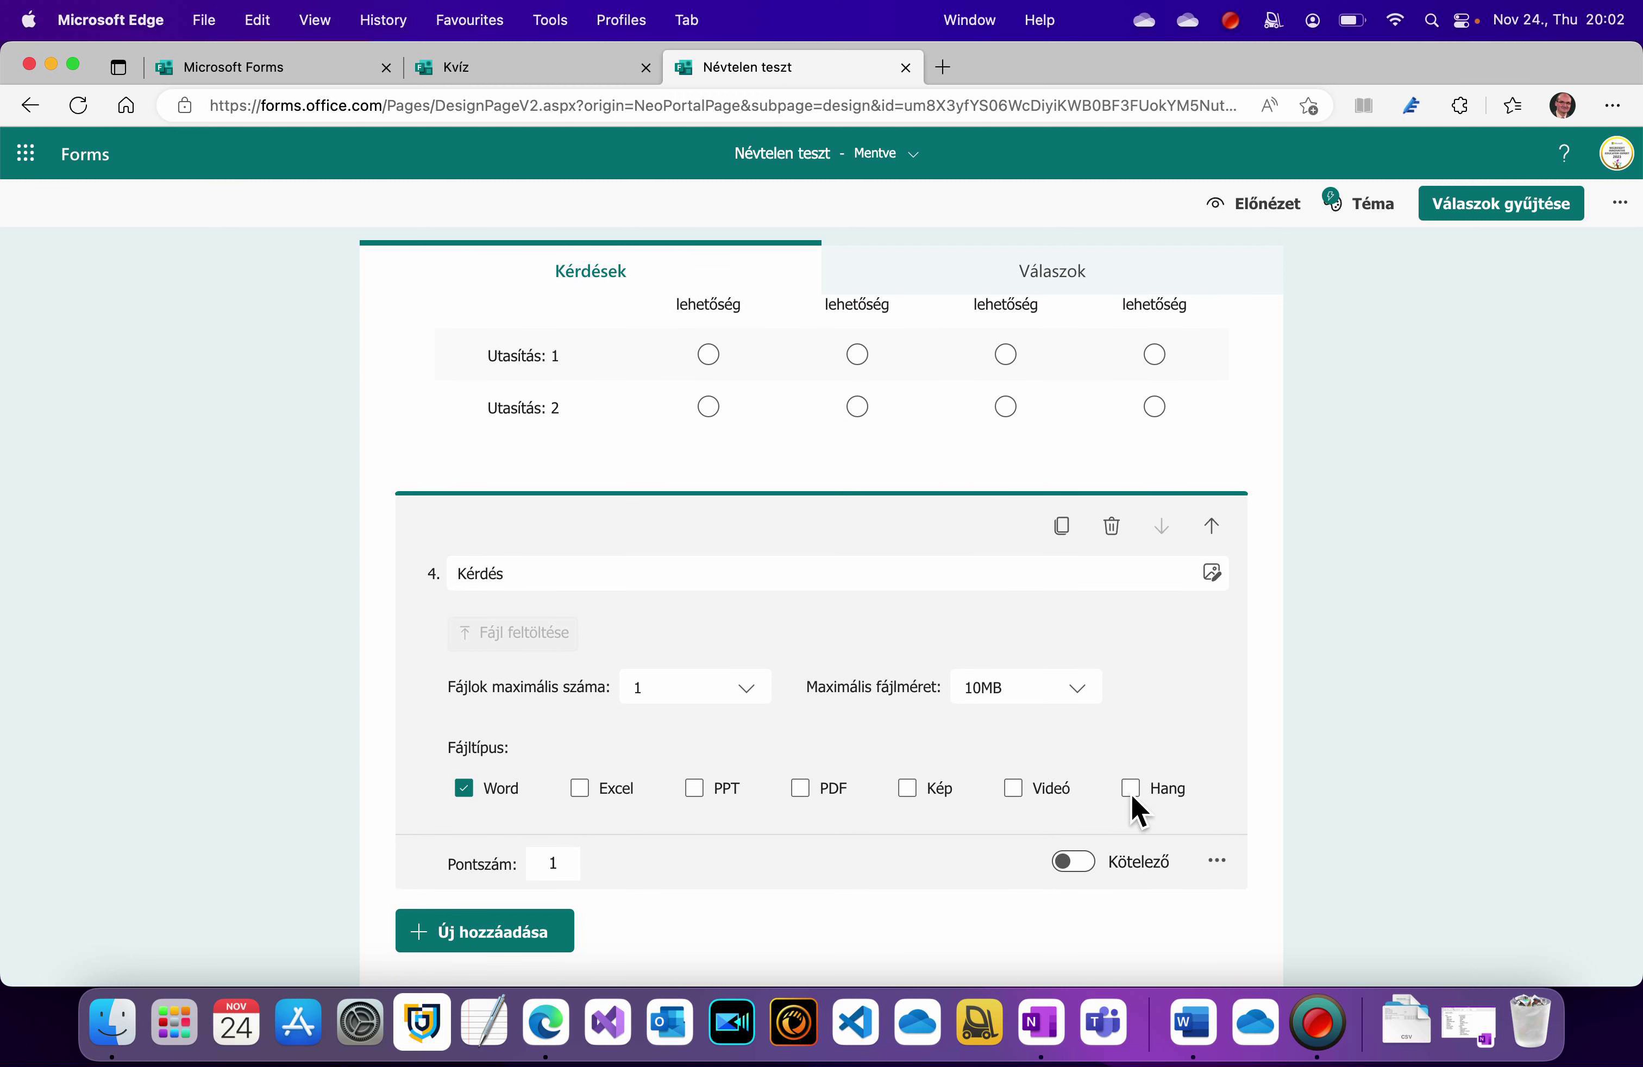
pyautogui.click(1111, 528)
pyautogui.click(1624, 207)
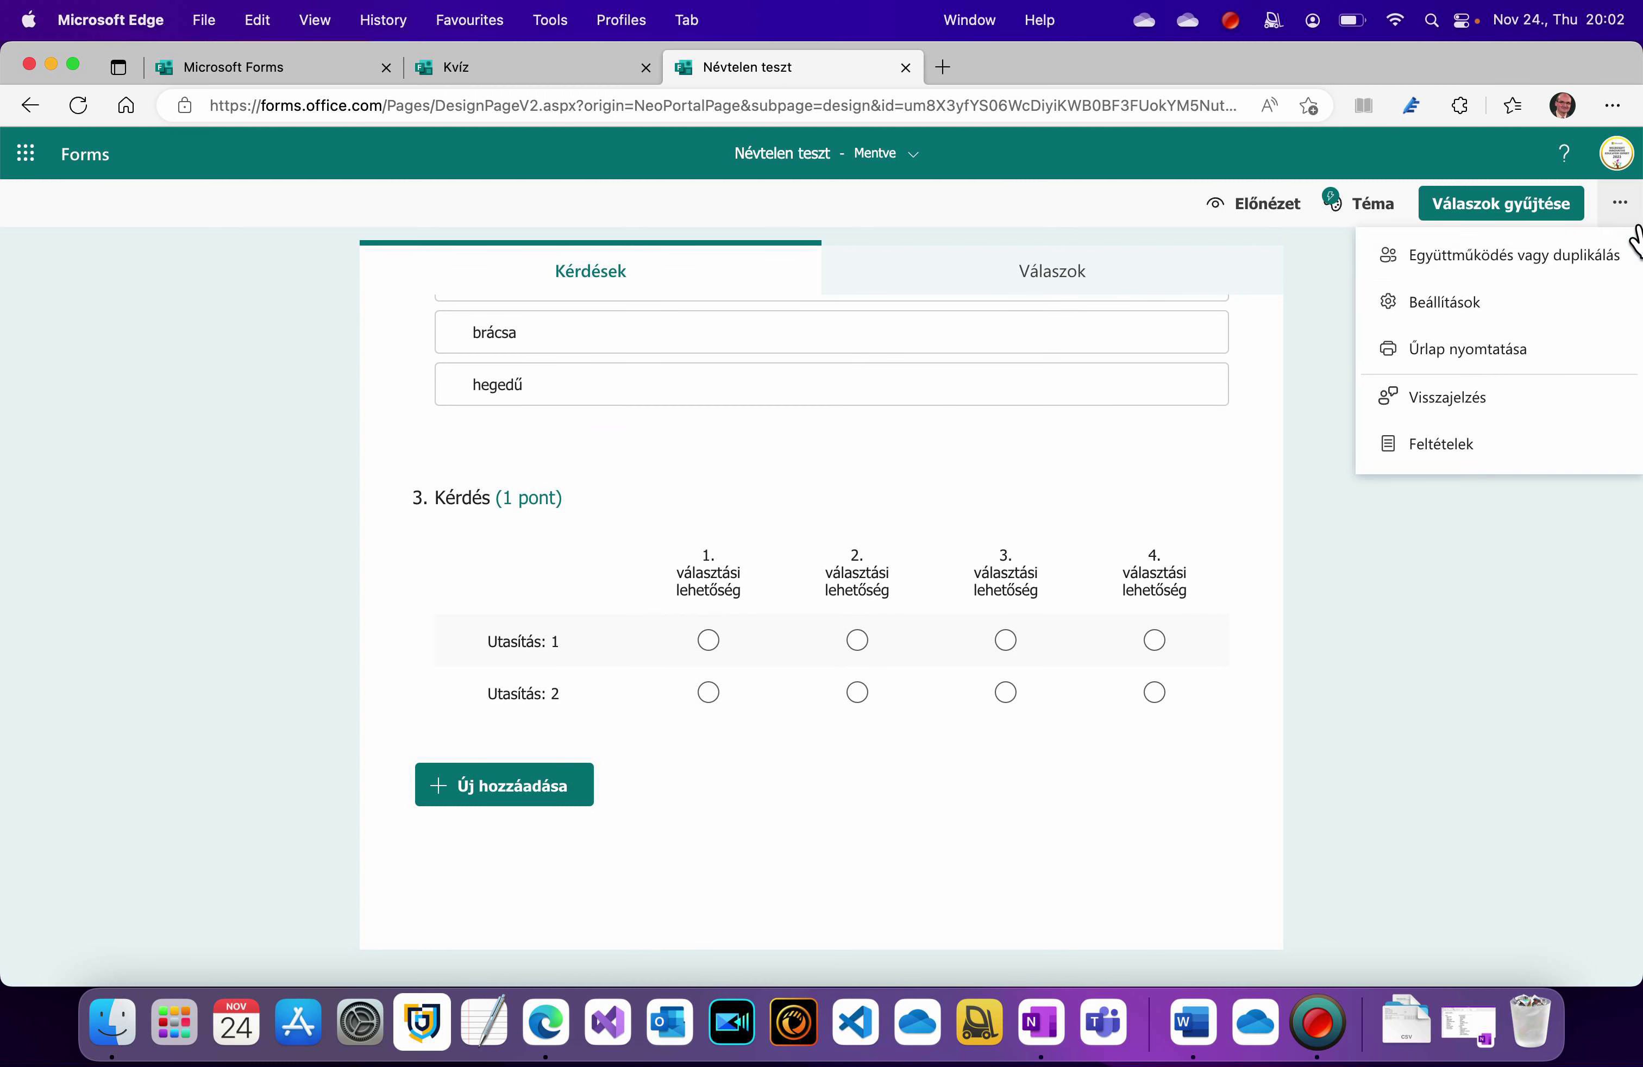
pyautogui.click(1554, 302)
pyautogui.click(1272, 526)
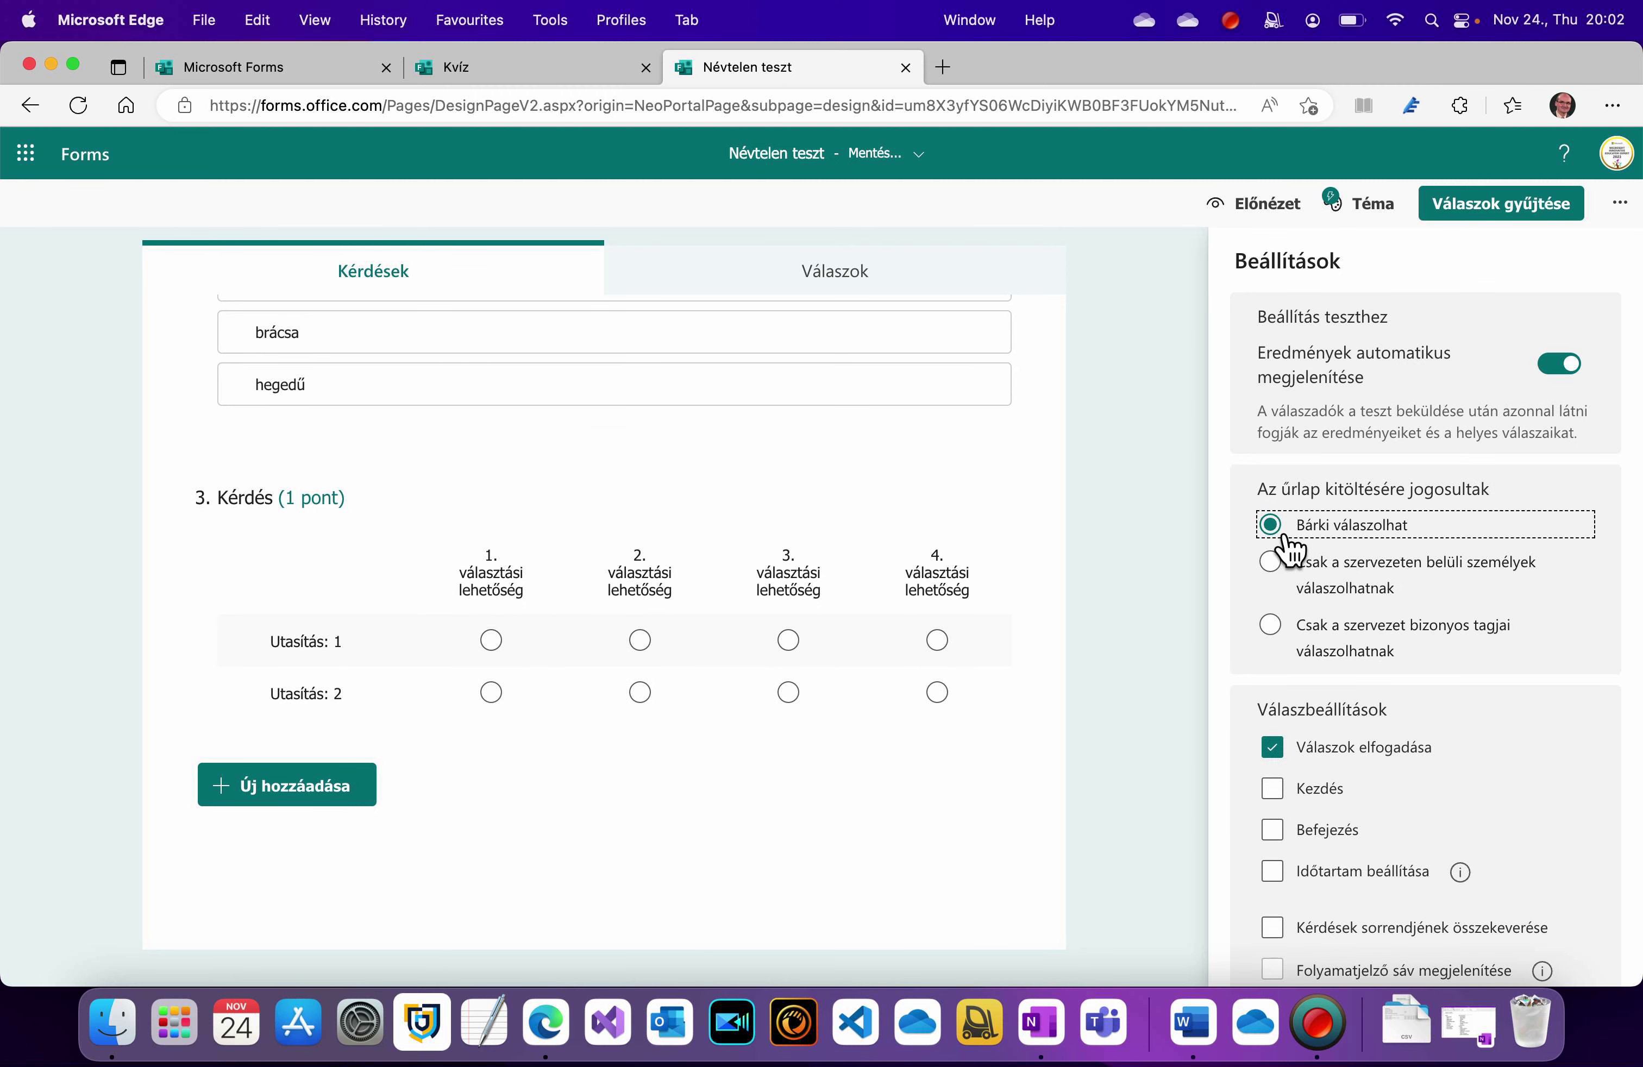
# - Limit responses to people within the organization, with name recording (Név rögzítése) and one response per person (Személyenként egy válasz) enabled
pyautogui.click(1290, 584)
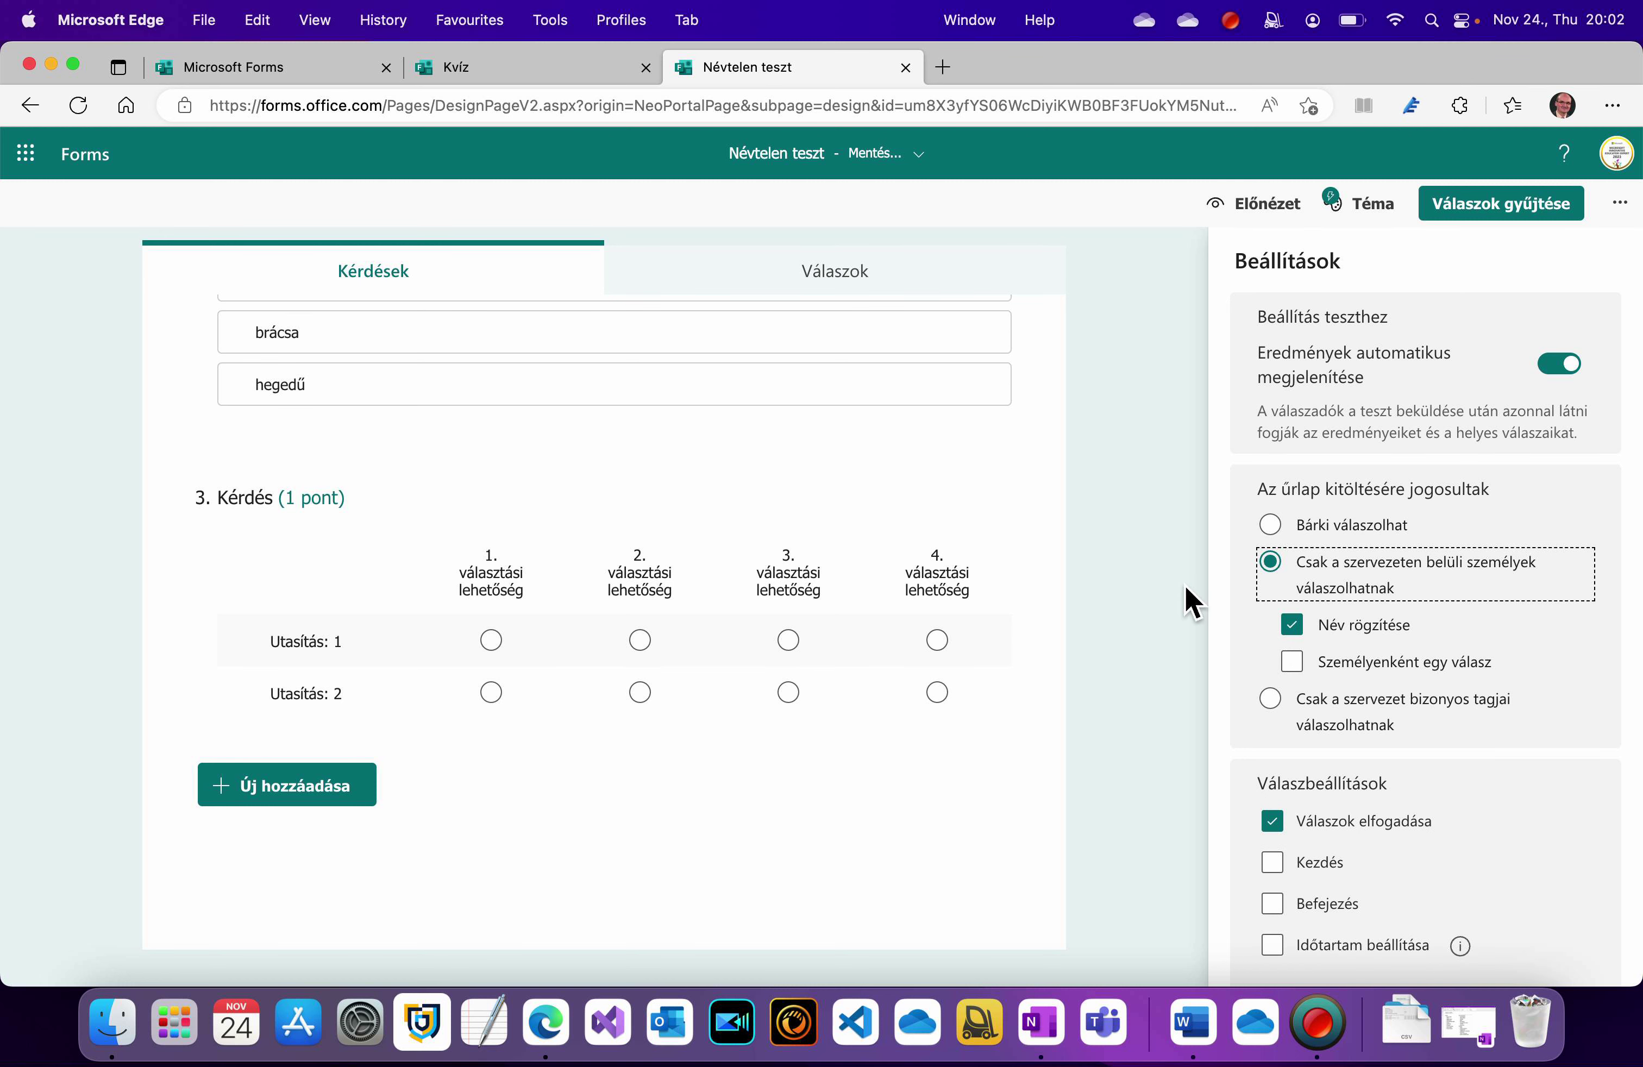
pyautogui.click(1275, 534)
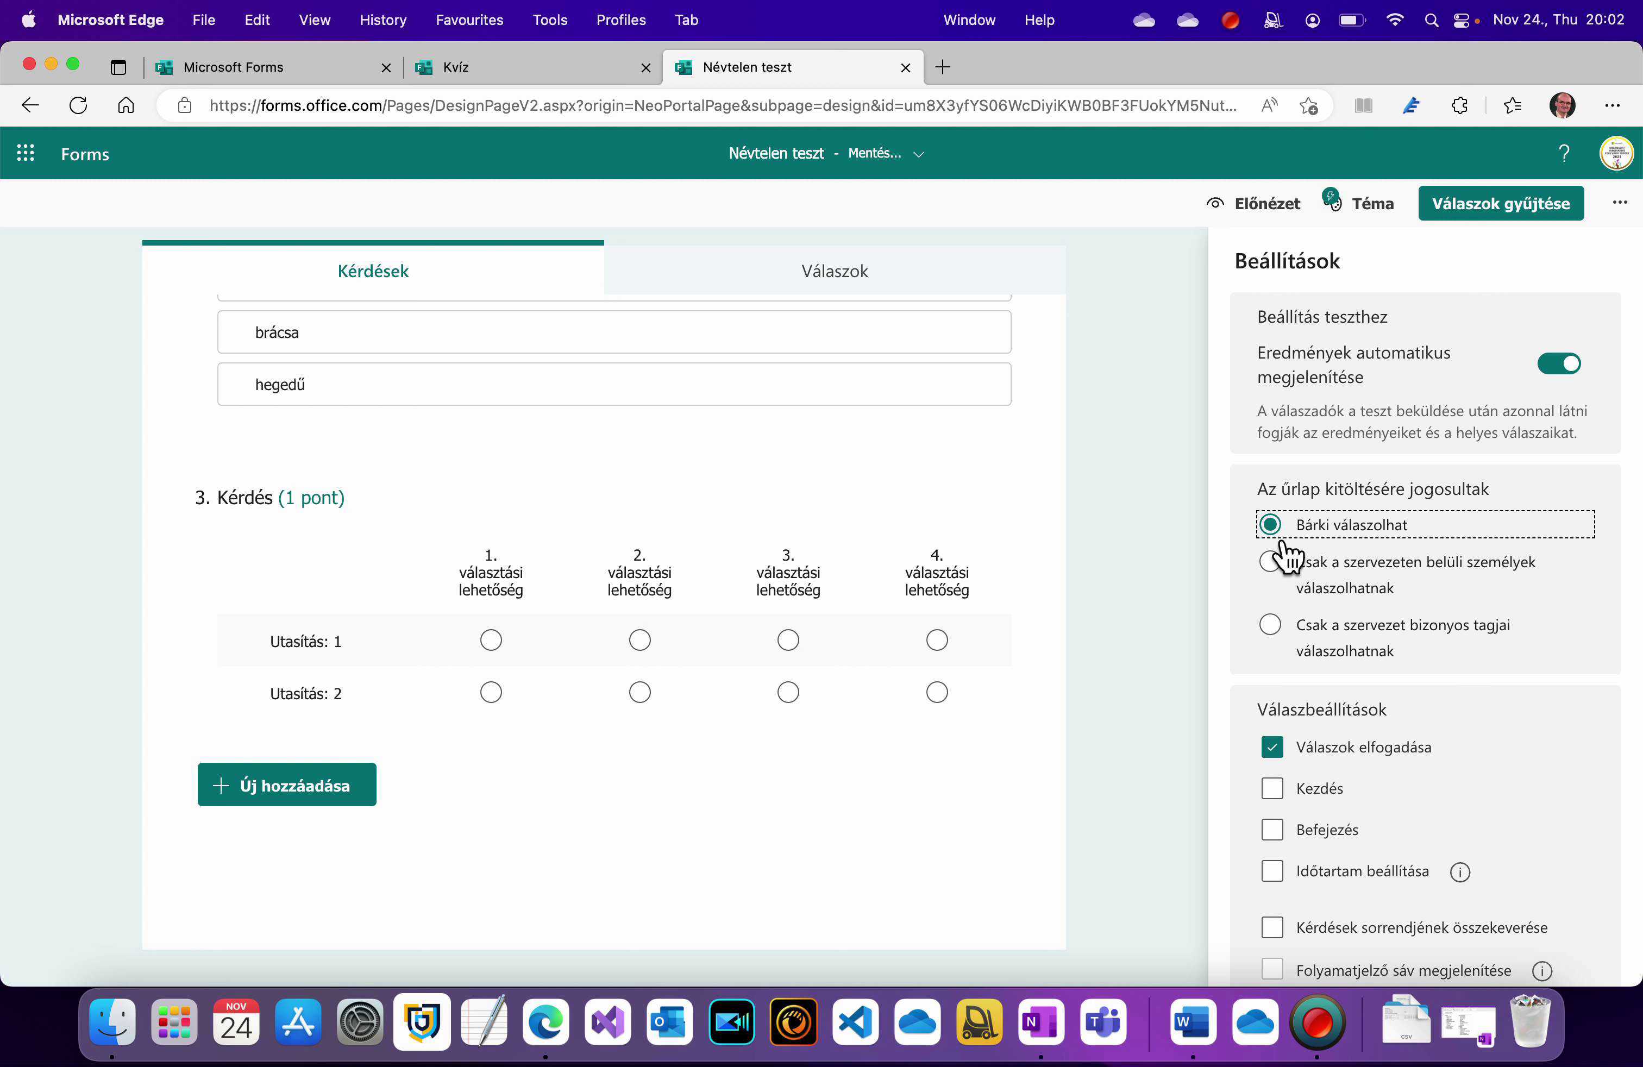
pyautogui.click(1290, 589)
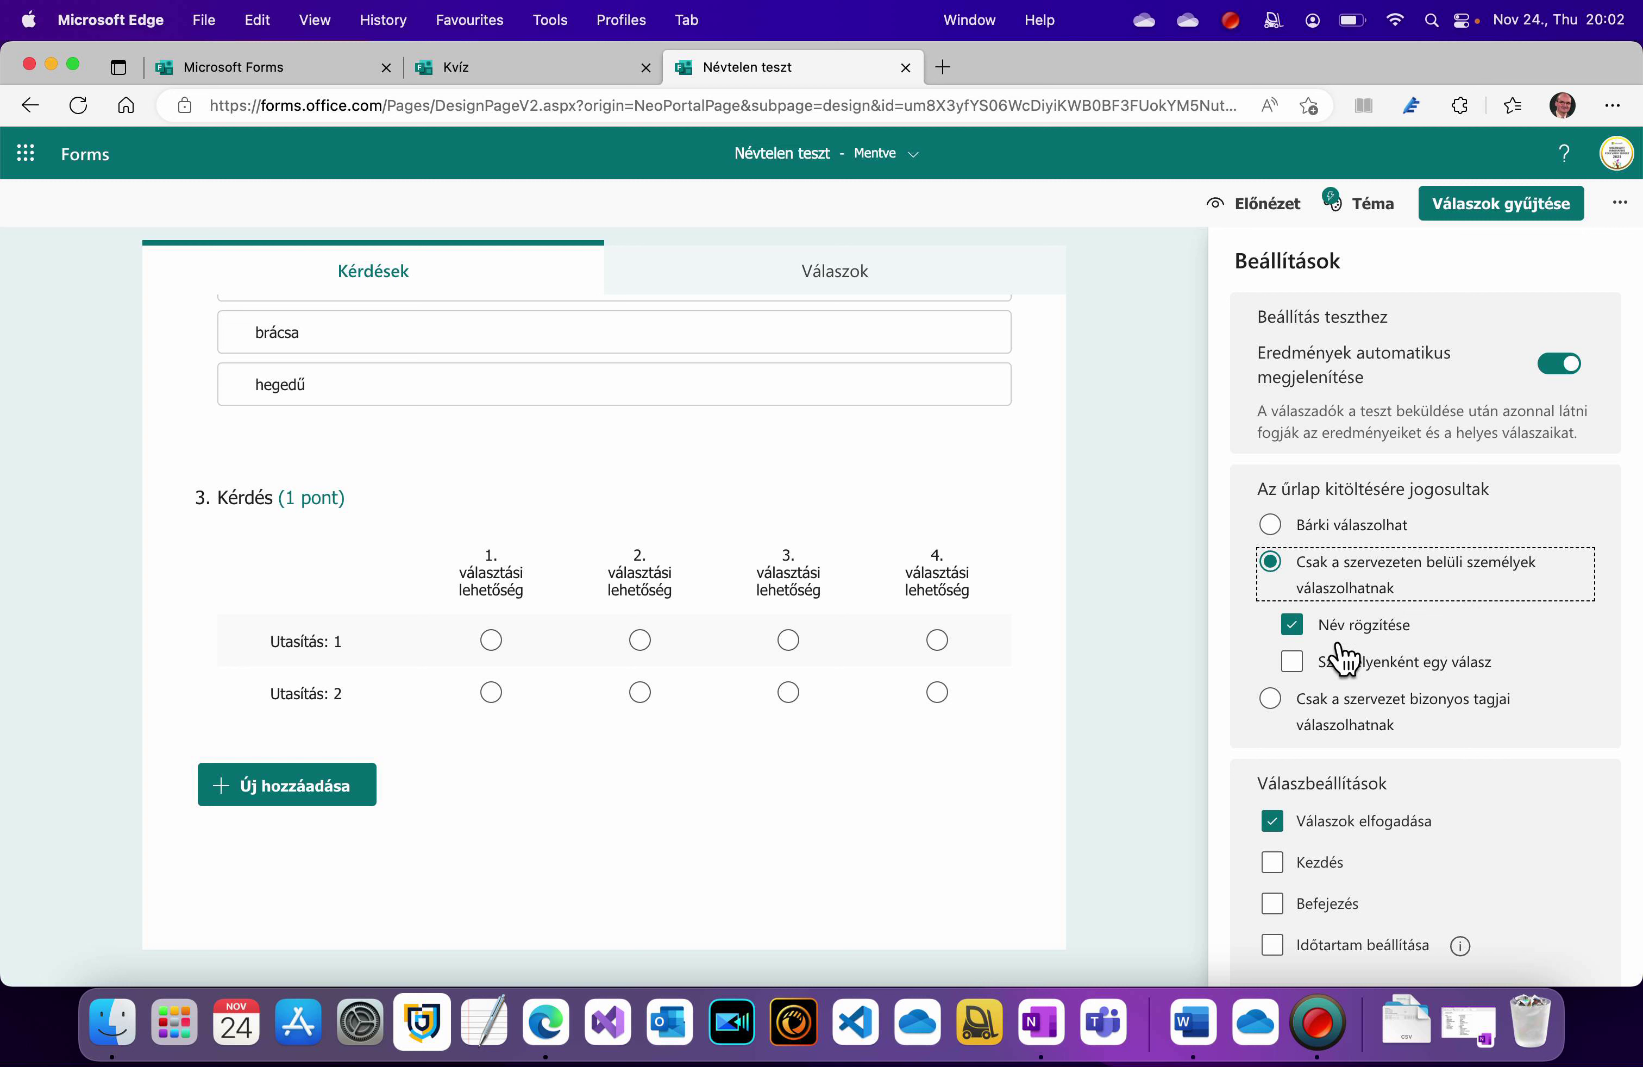
pyautogui.click(1326, 629)
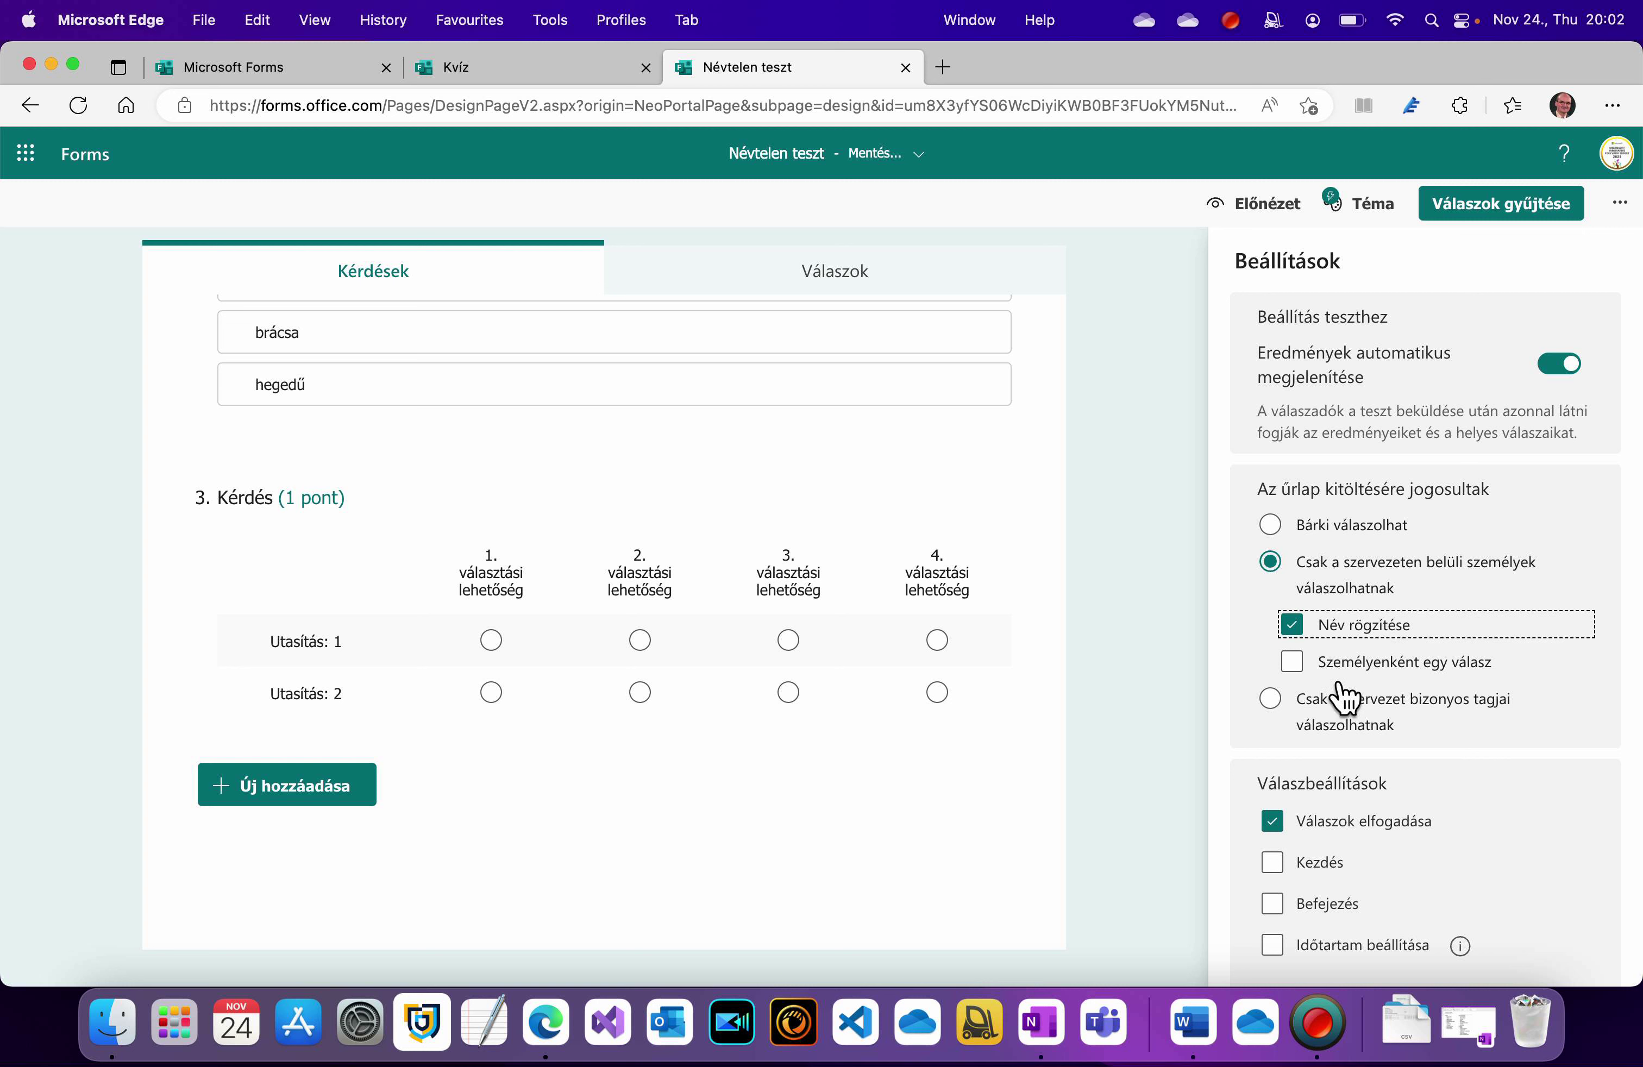
pyautogui.click(1305, 674)
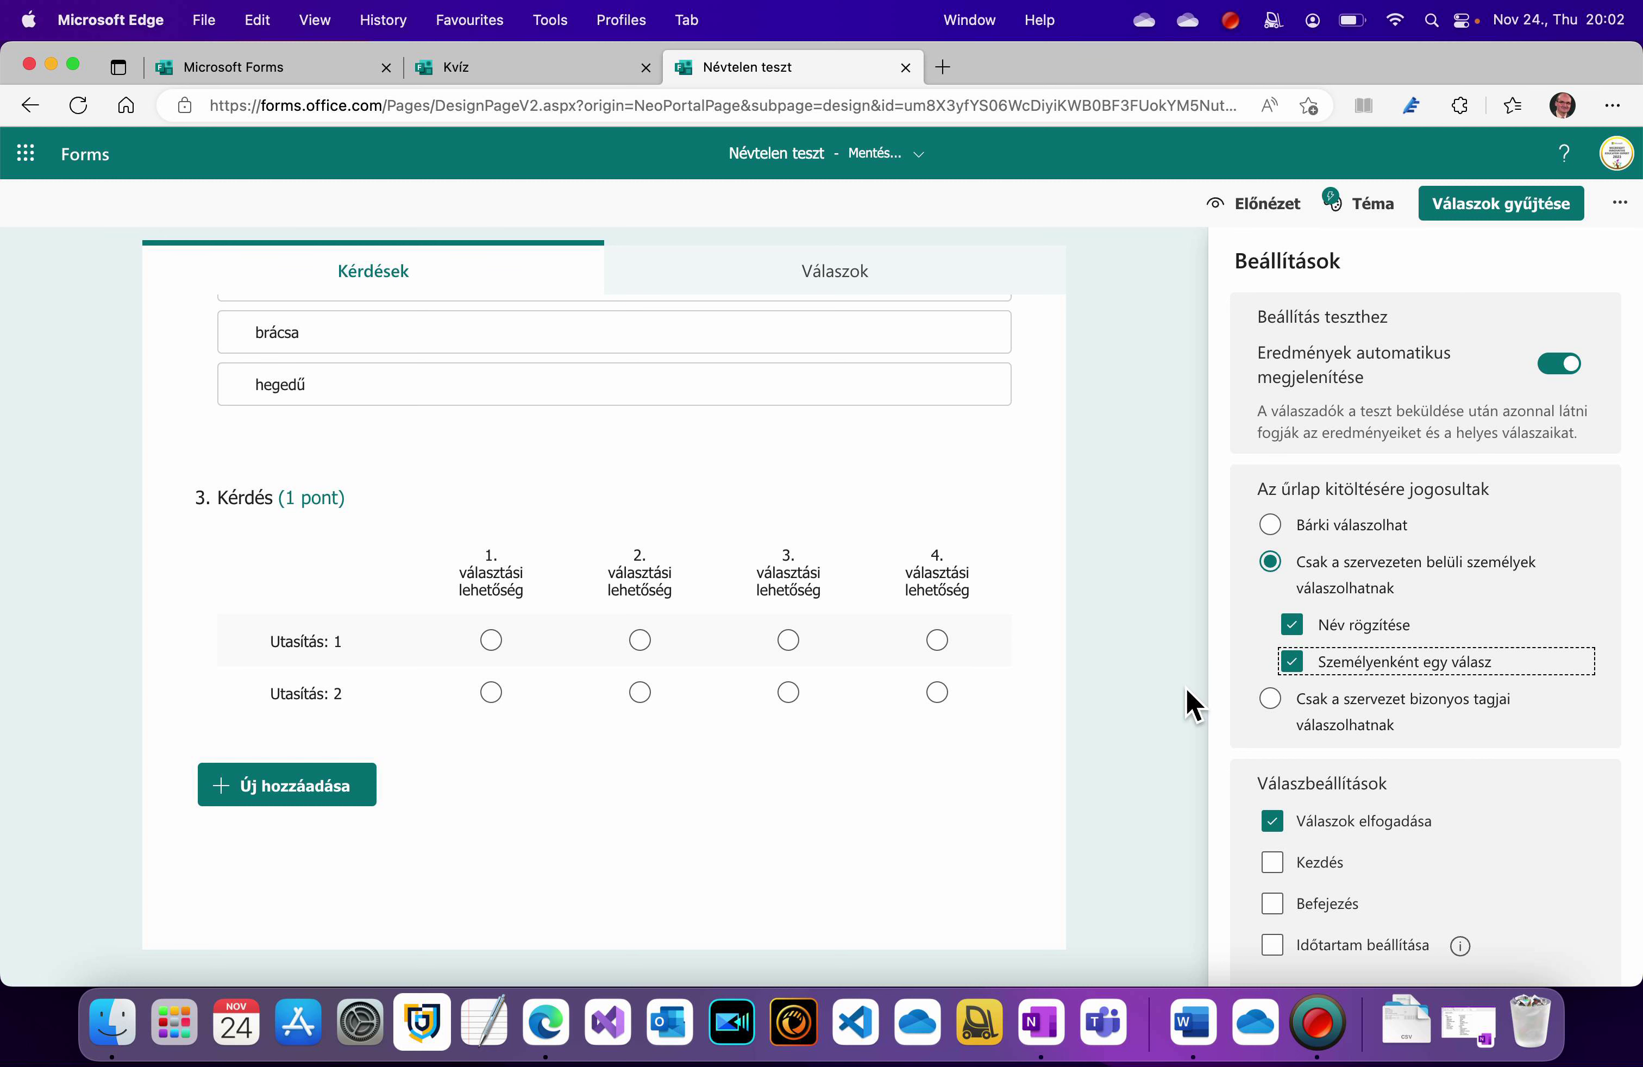
# - Examine the response options in the quiz settings and read the explanation of the Időtartam beállítása option
pyautogui.scroll(-3, 1531, 673)
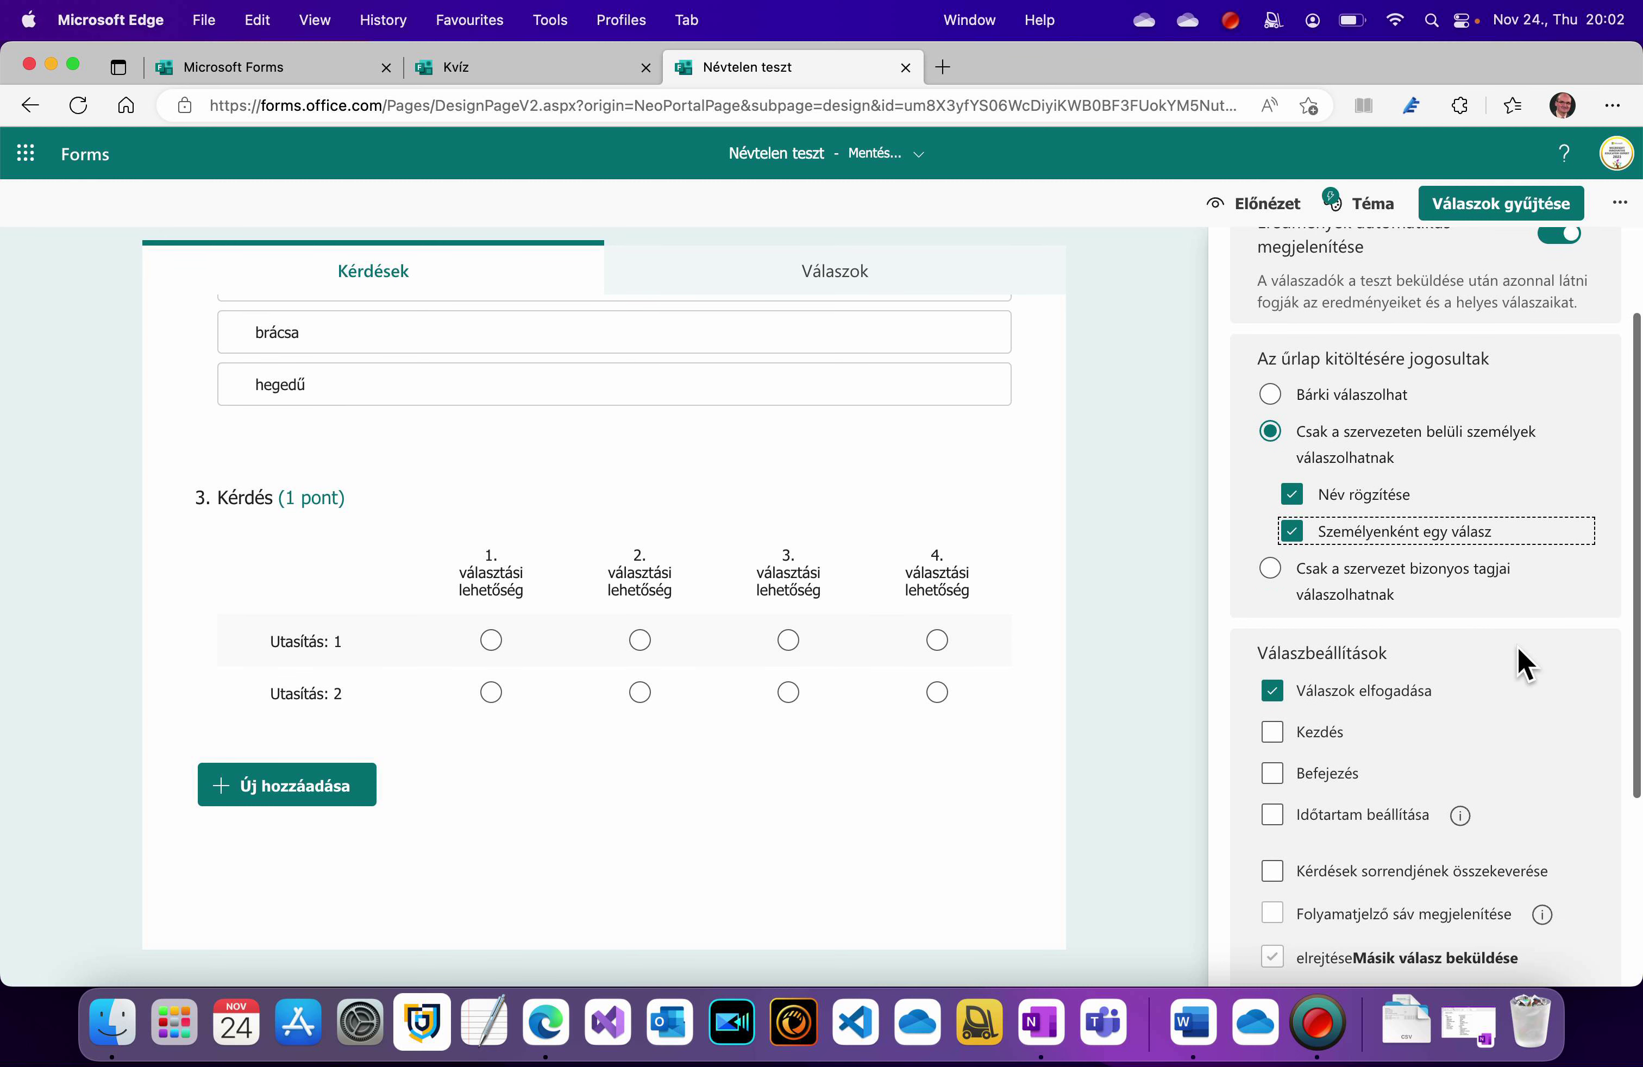
pyautogui.scroll(-5, 1524, 664)
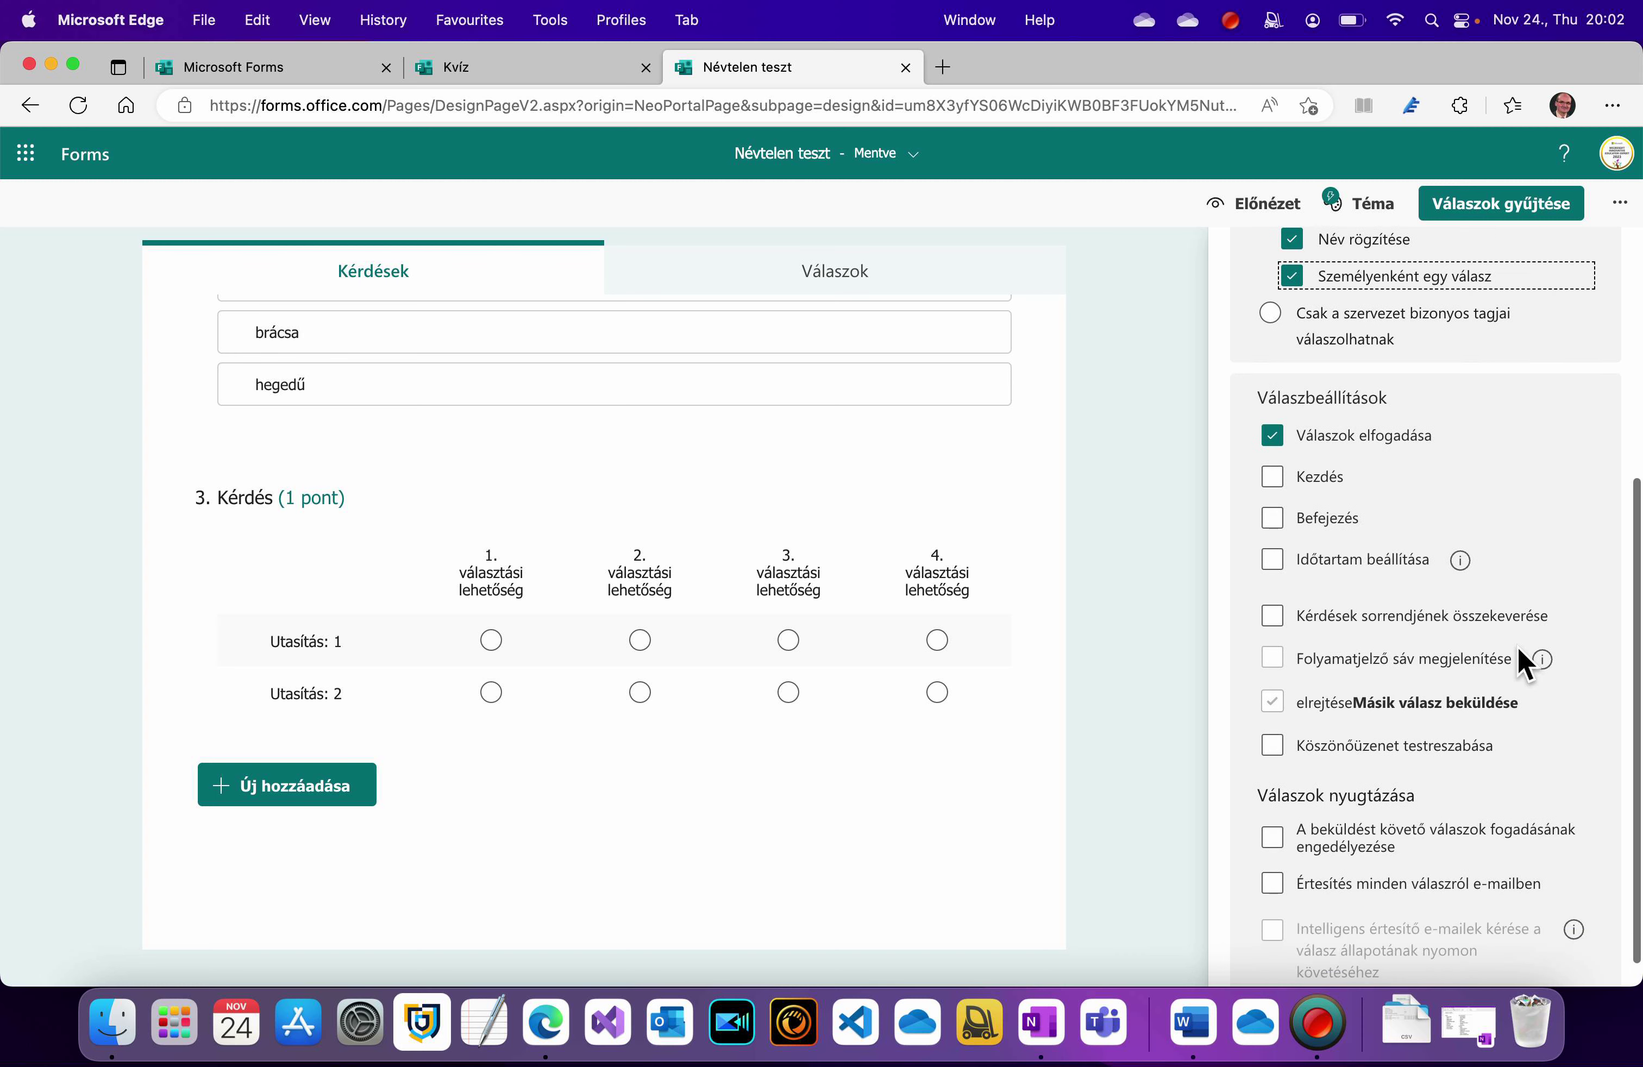
pyautogui.scroll(4, 1523, 662)
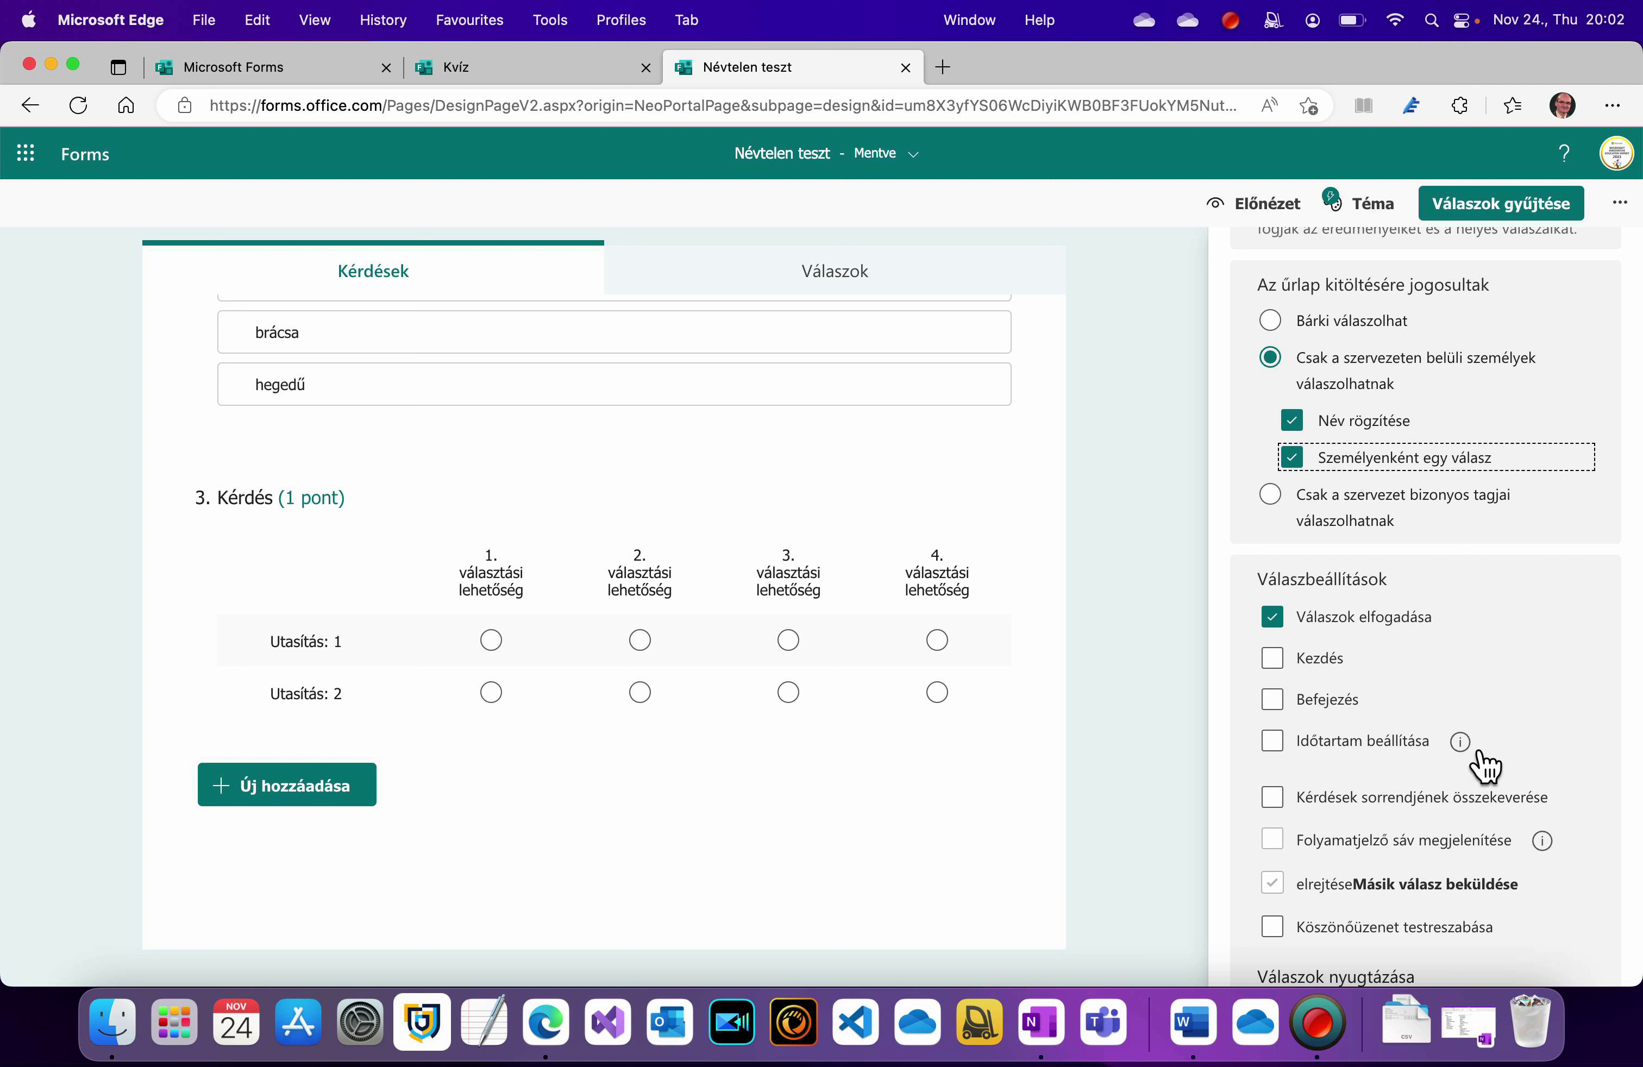
pyautogui.scroll(-2, 1400, 763)
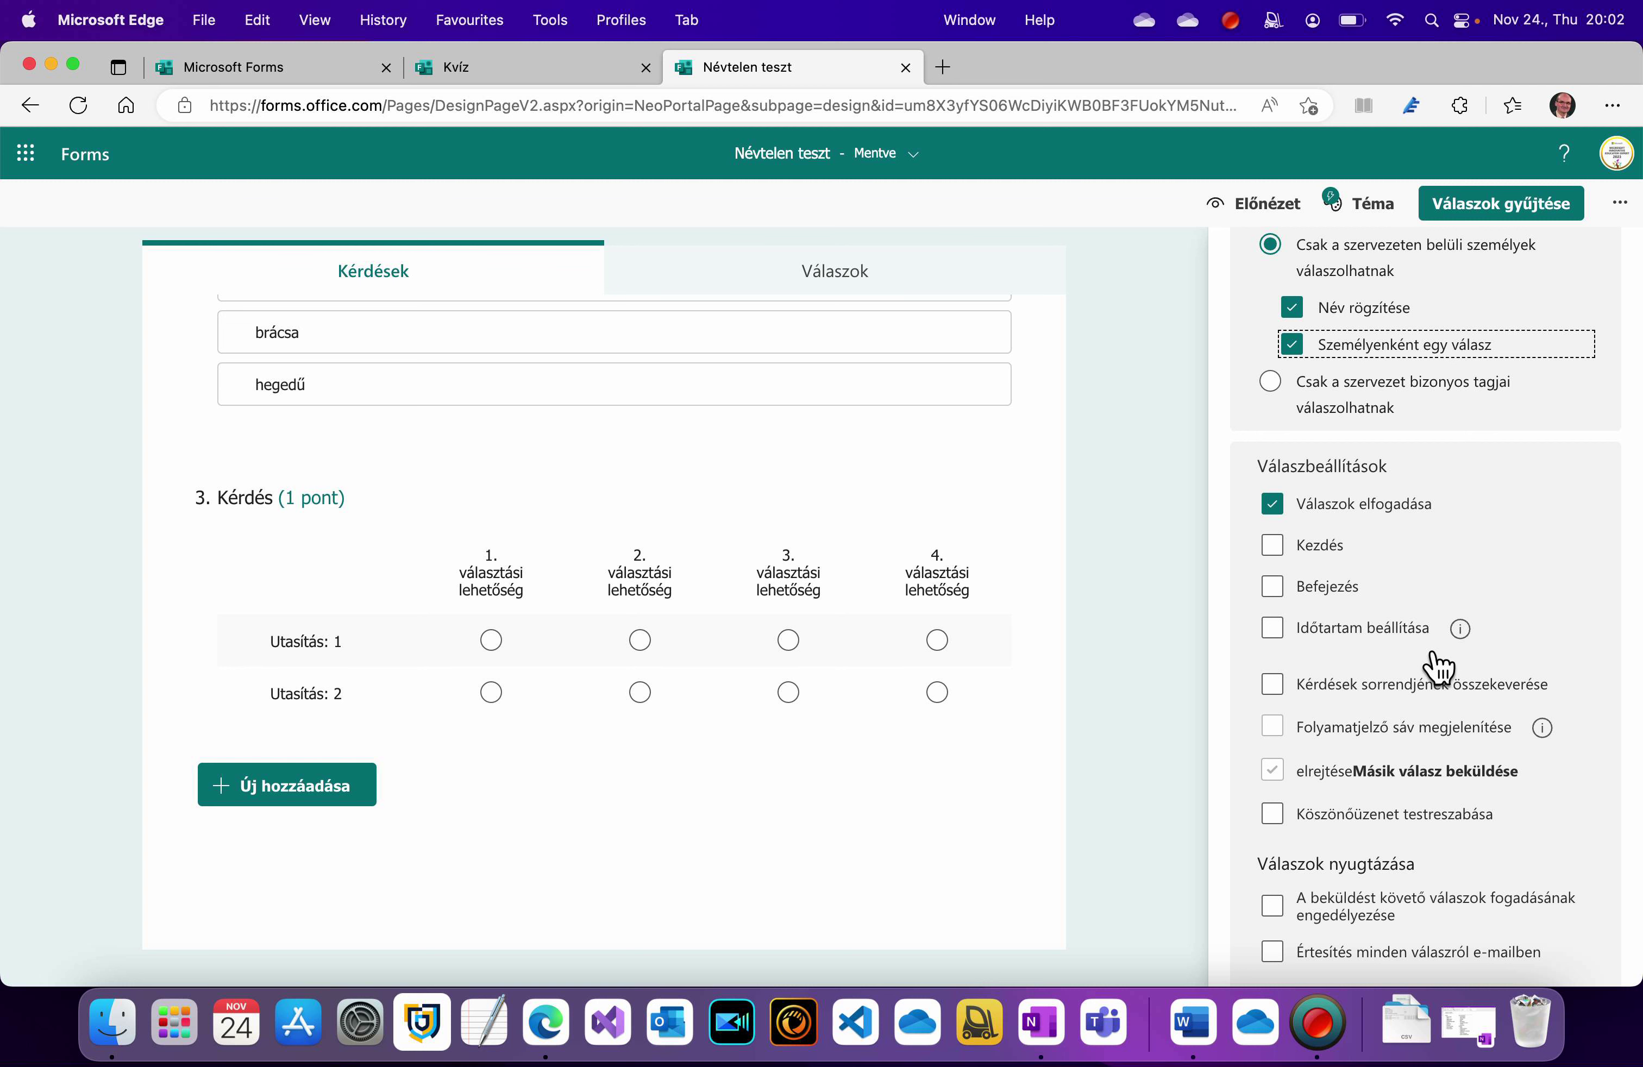
pyautogui.click(1475, 635)
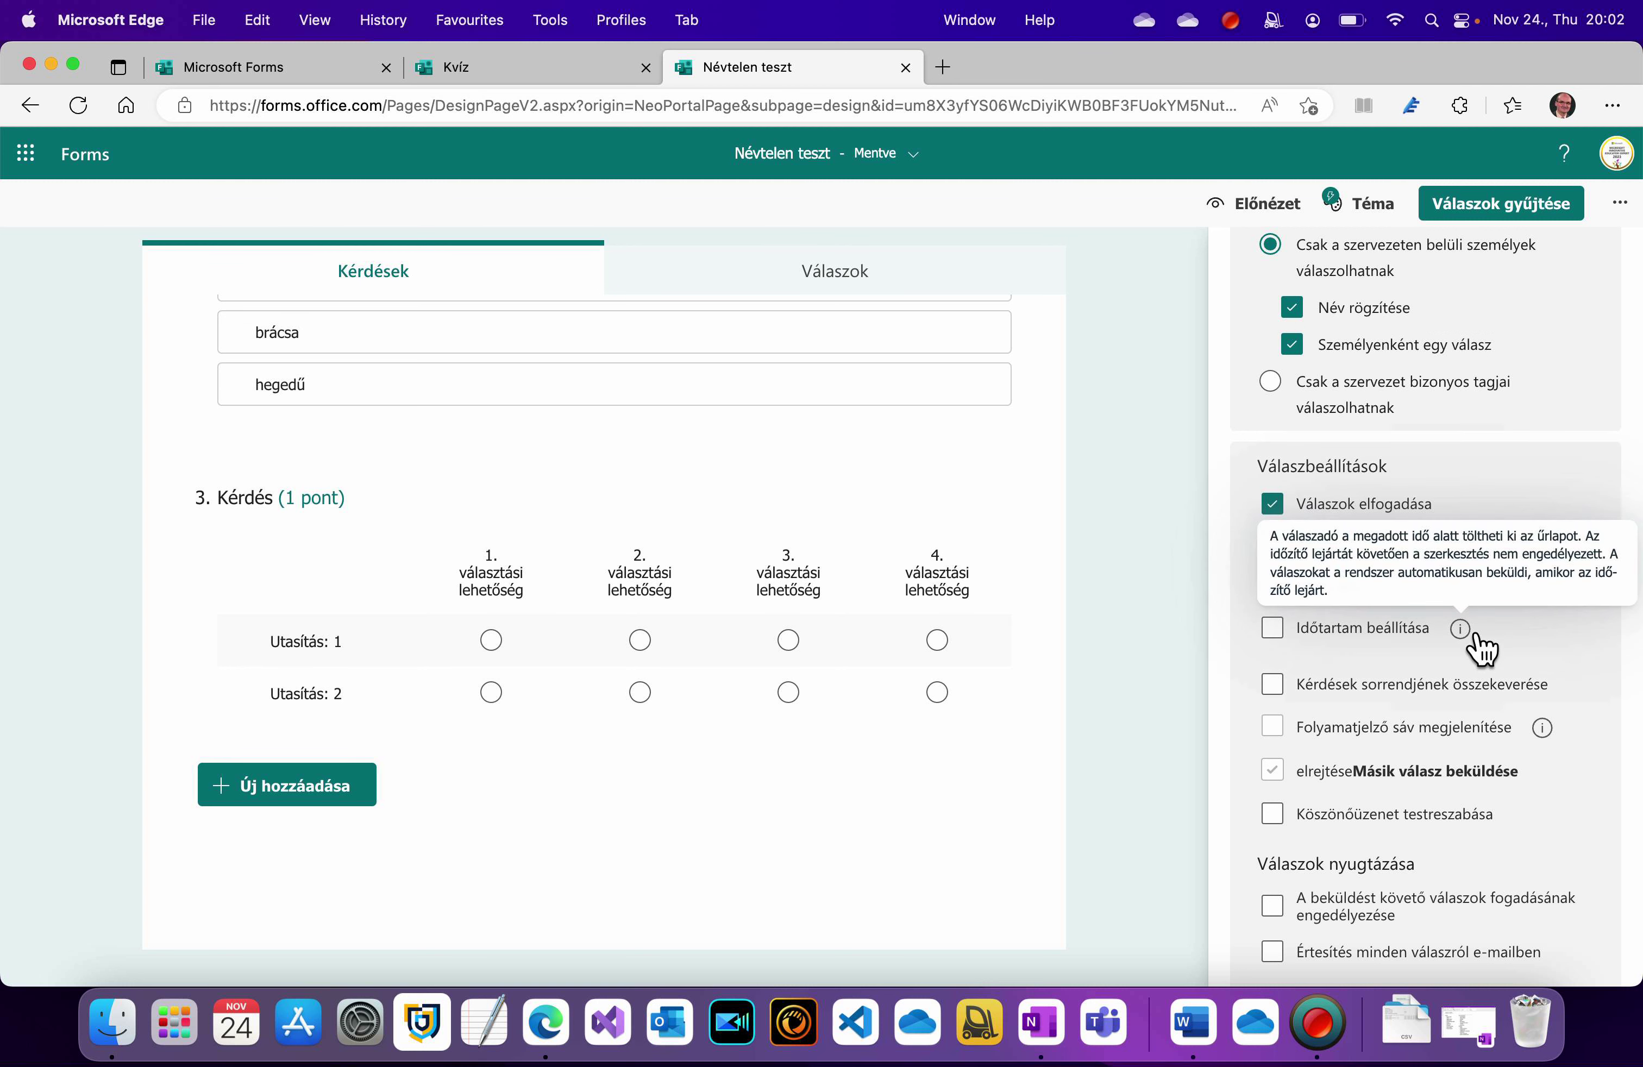
pyautogui.click(1475, 634)
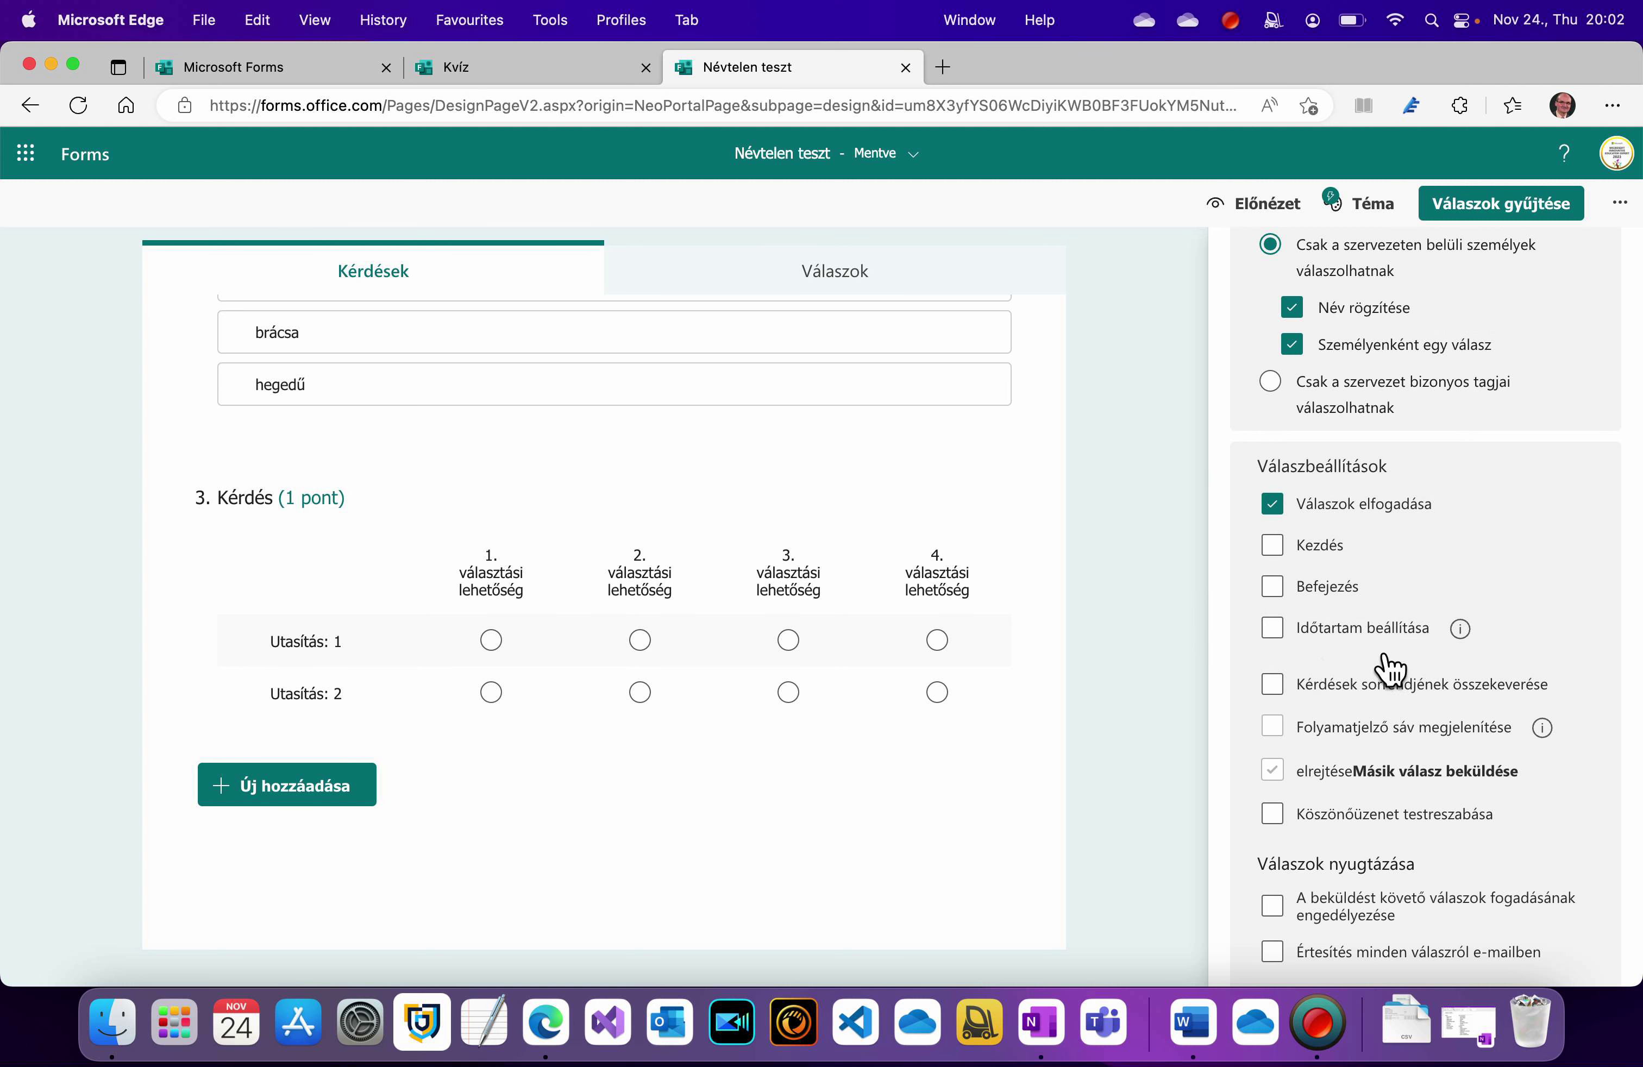
# - Check the Forms elements list in OneNote, then return to Edge and add a net promoter score question (Ügyfél-elégedettségi mérőszám) below the Likert question
pyautogui.click(1033, 1026)
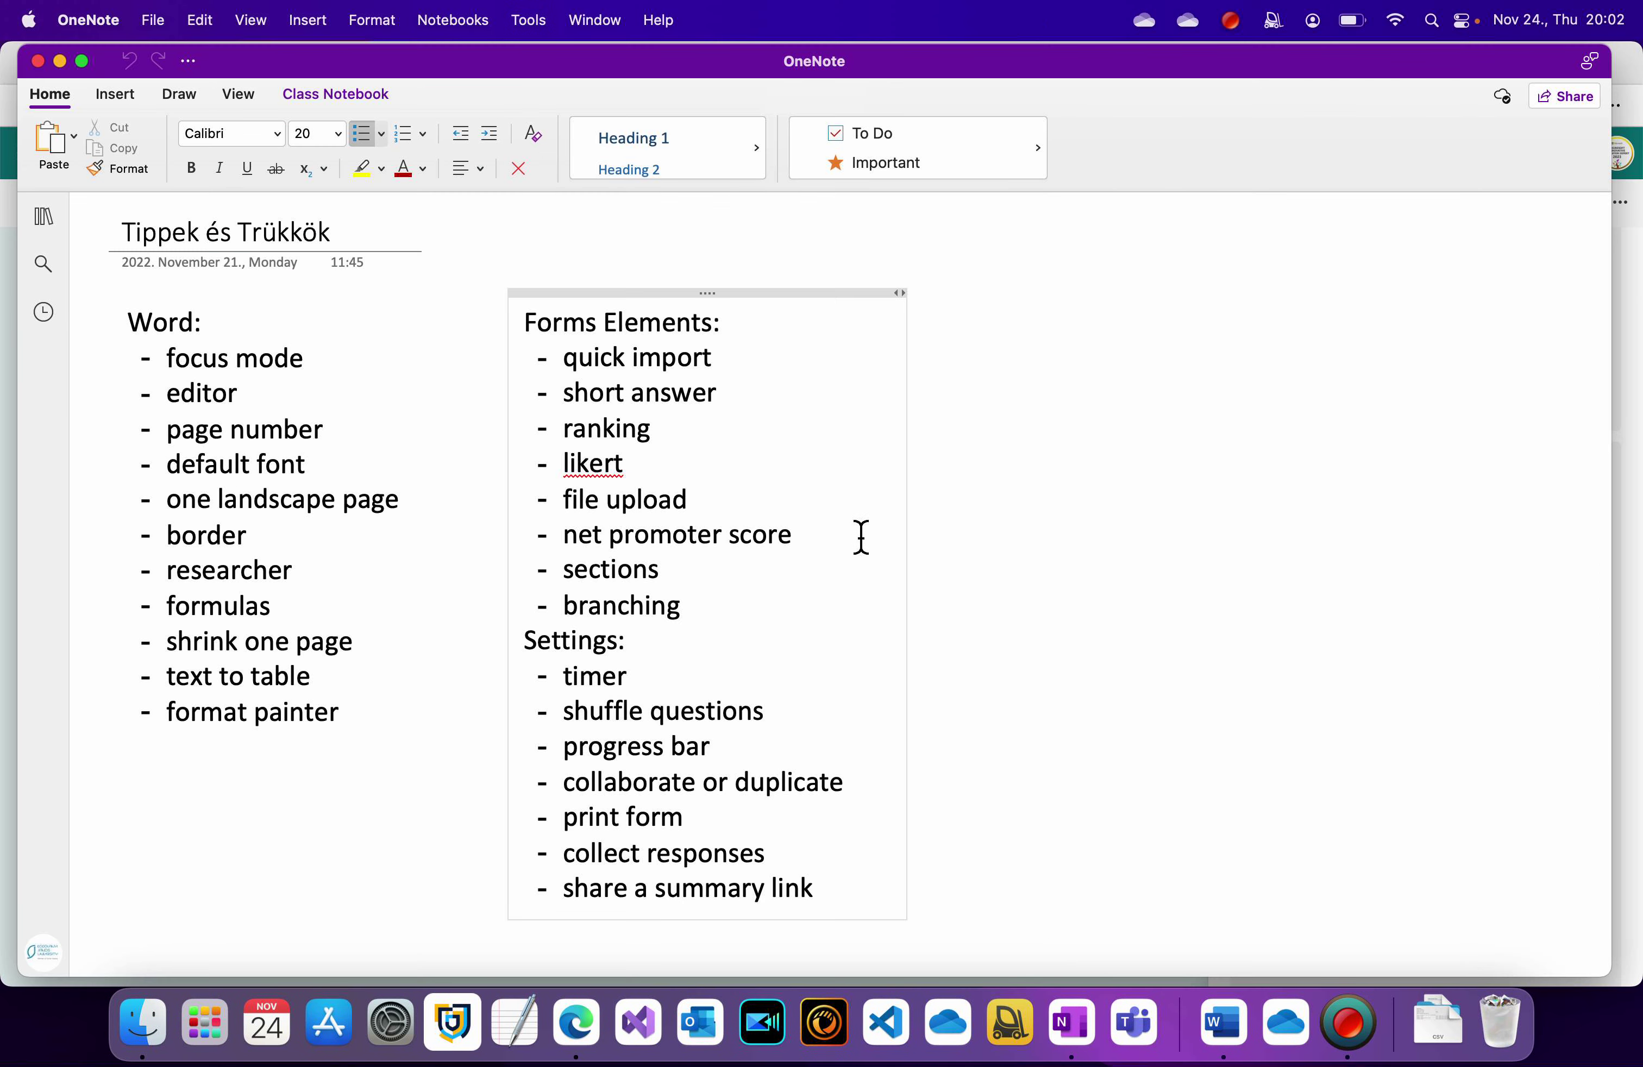
pyautogui.click(60, 61)
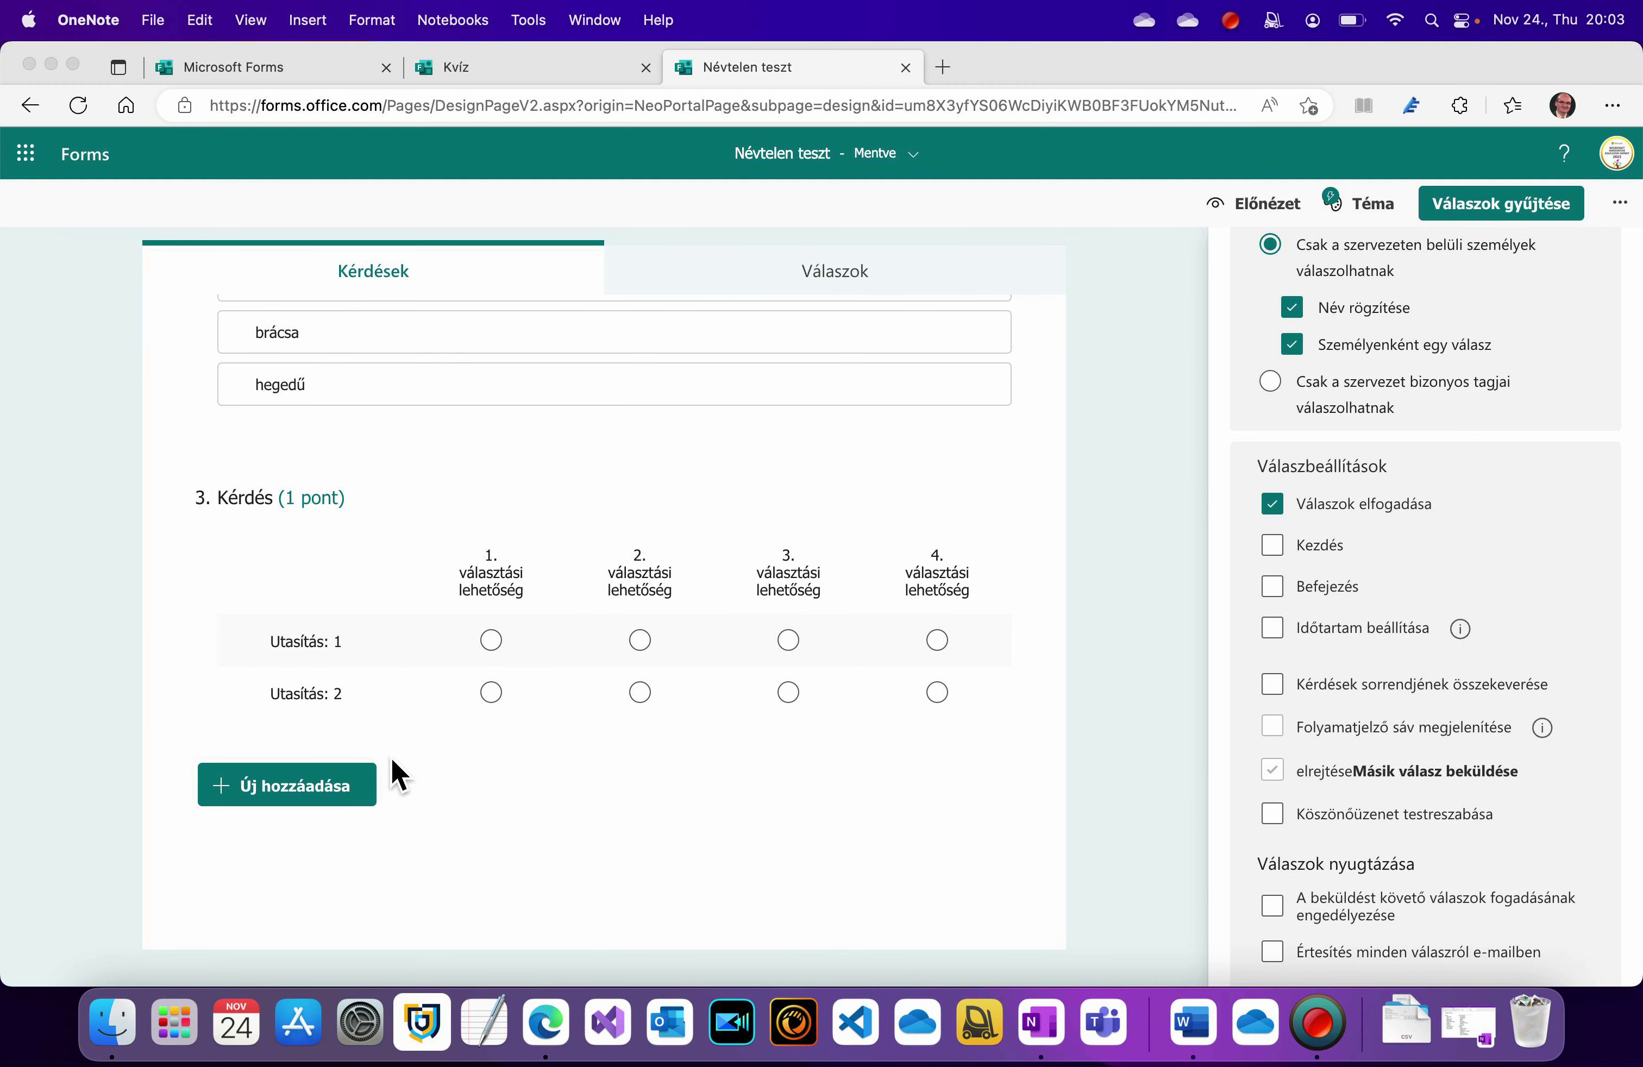
pyautogui.click(310, 797)
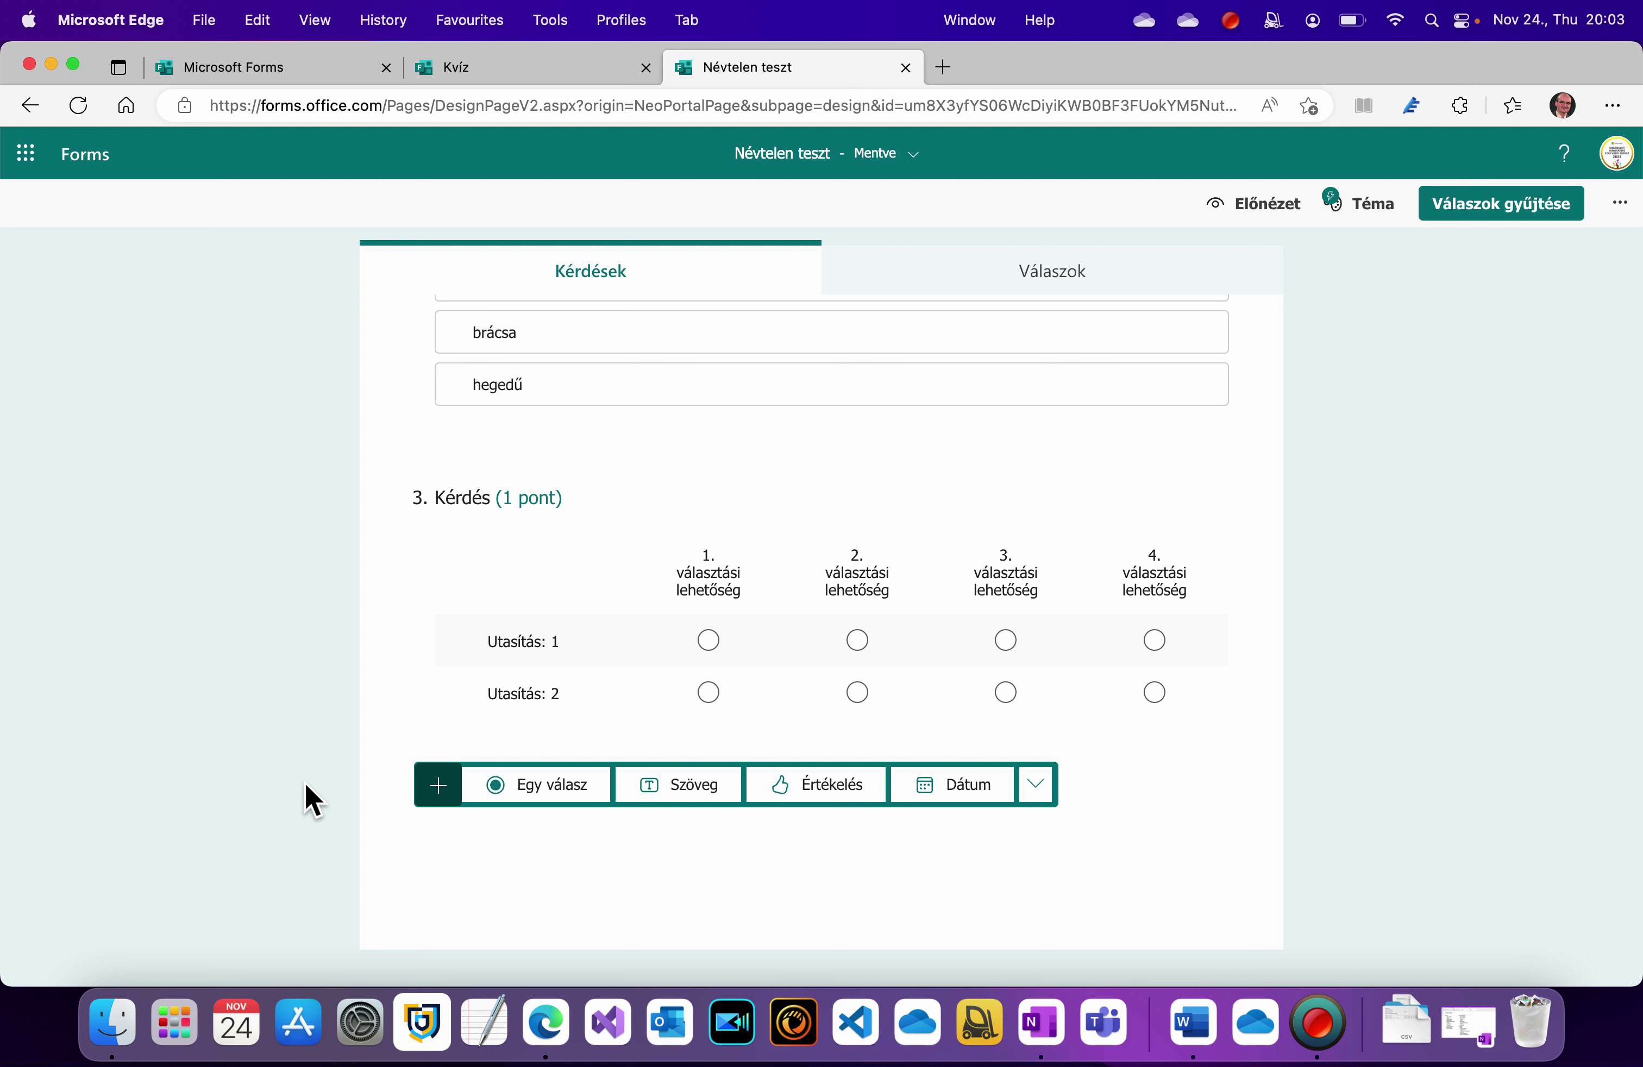
pyautogui.click(1044, 791)
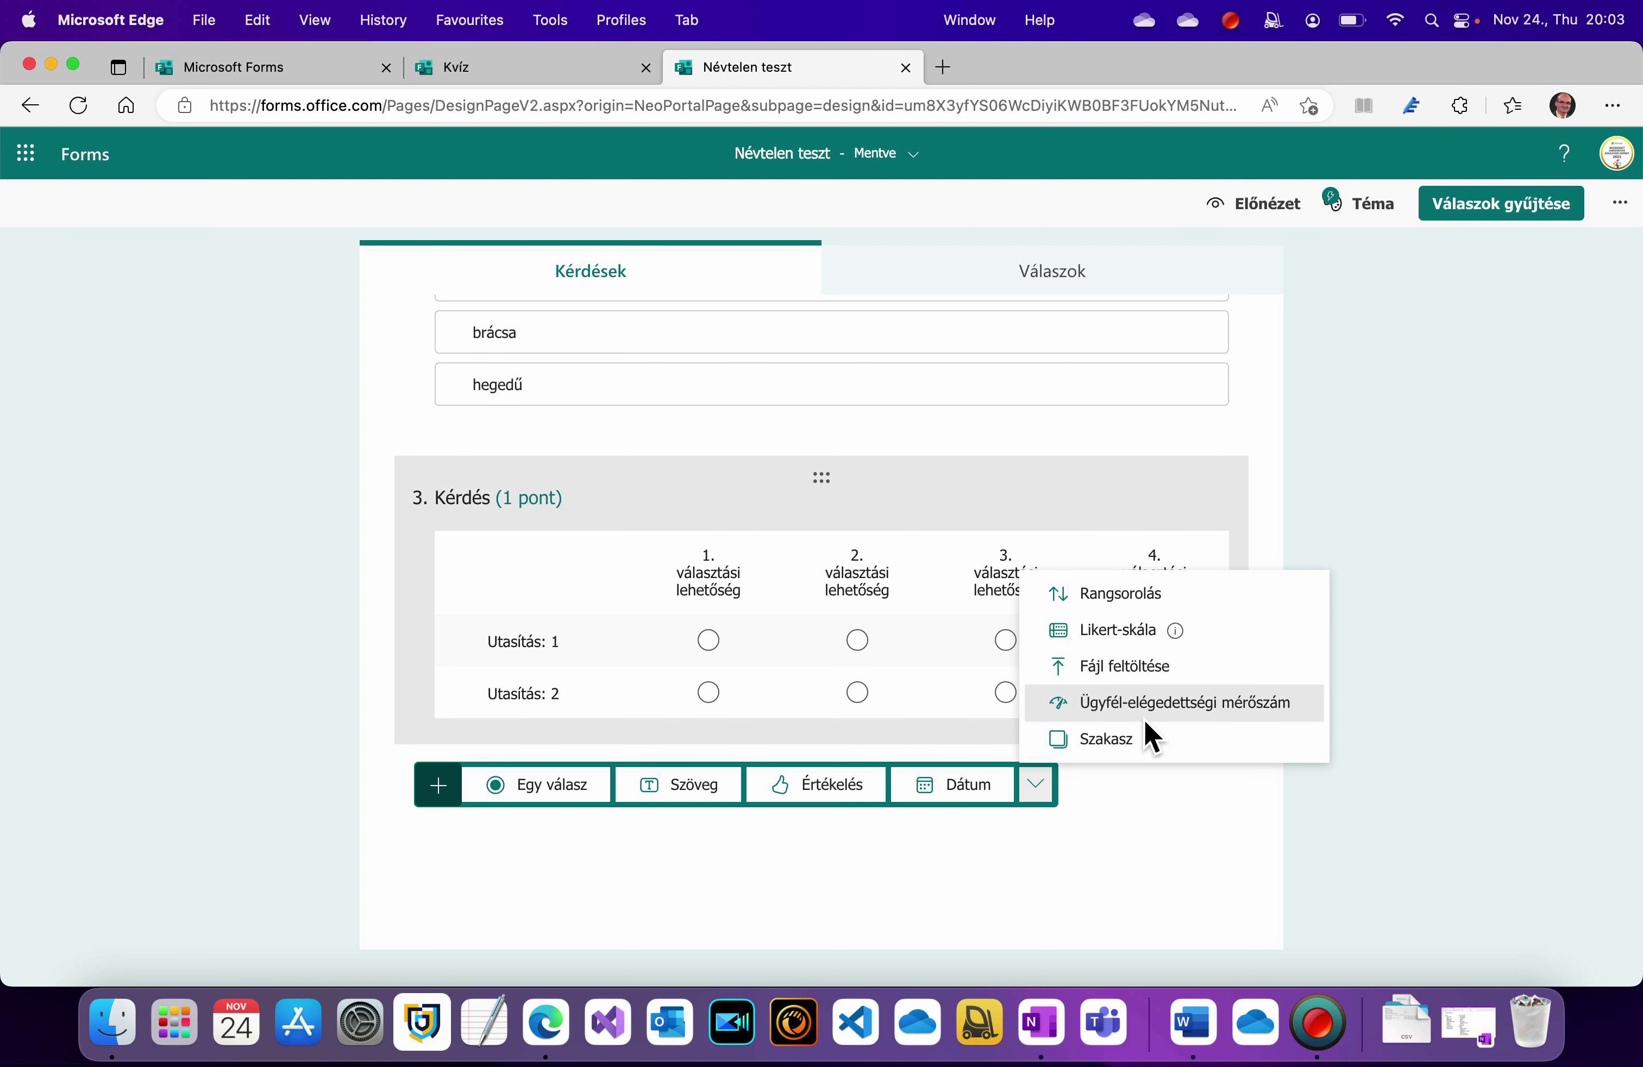
pyautogui.click(1174, 717)
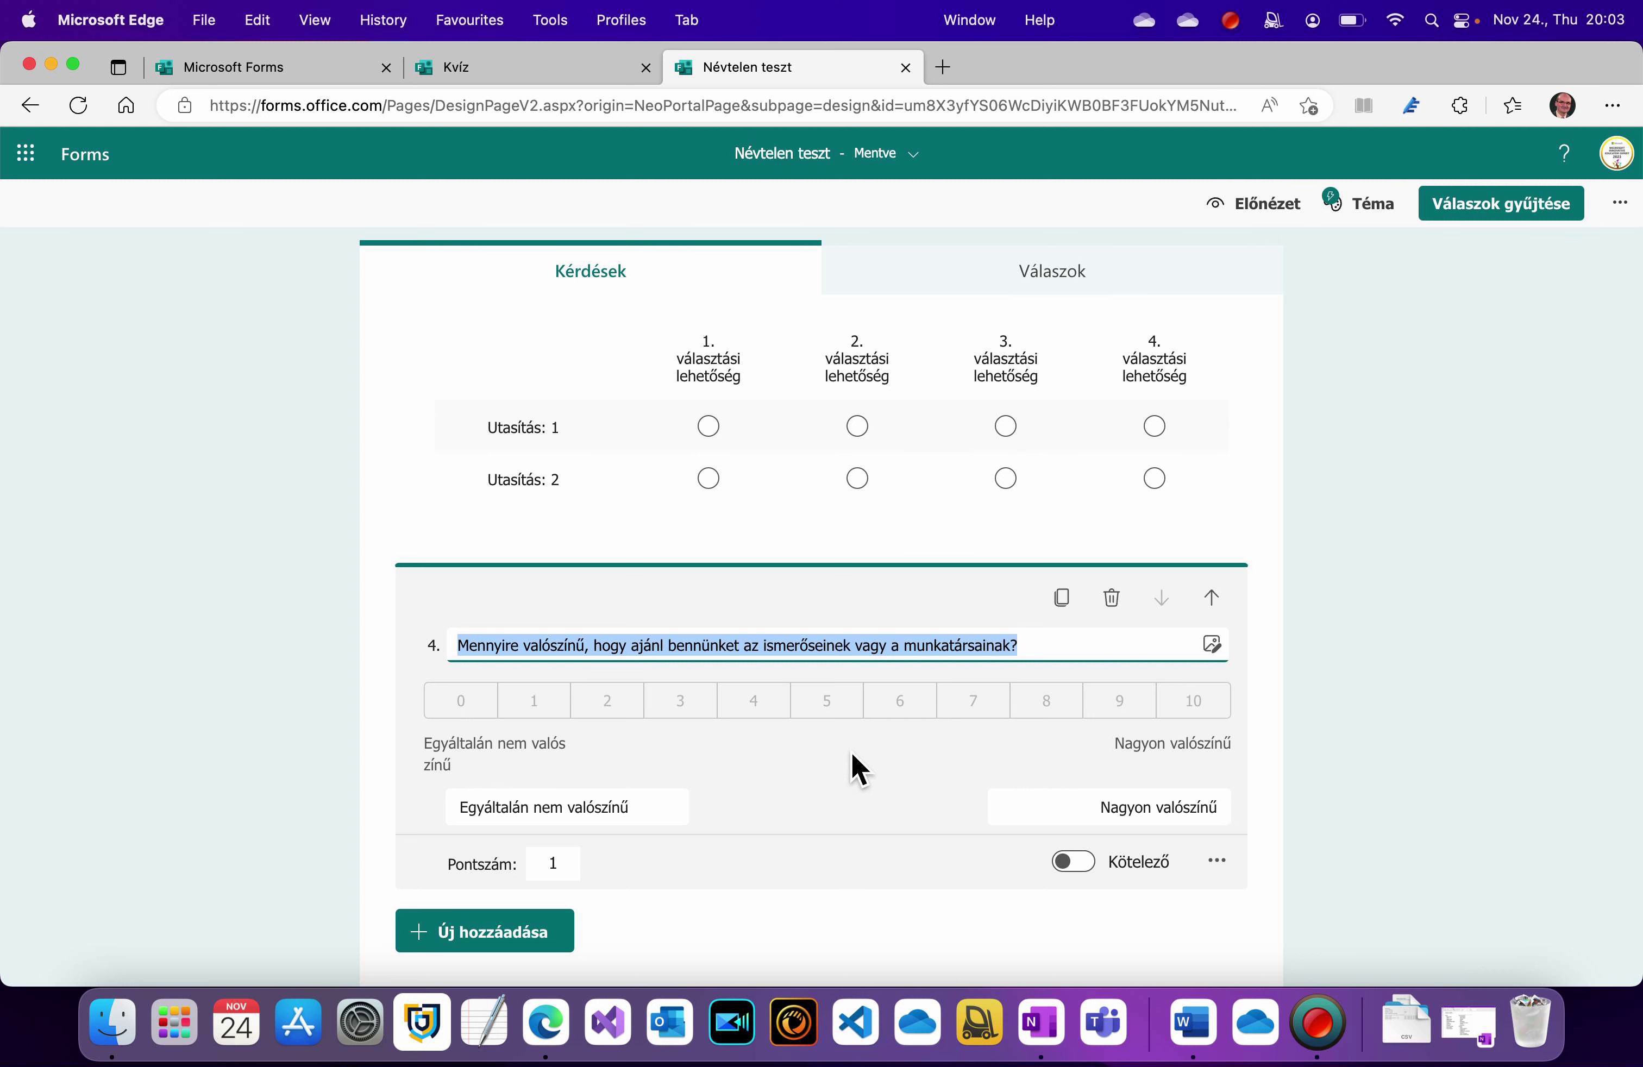
pyautogui.scroll(-2, 859, 766)
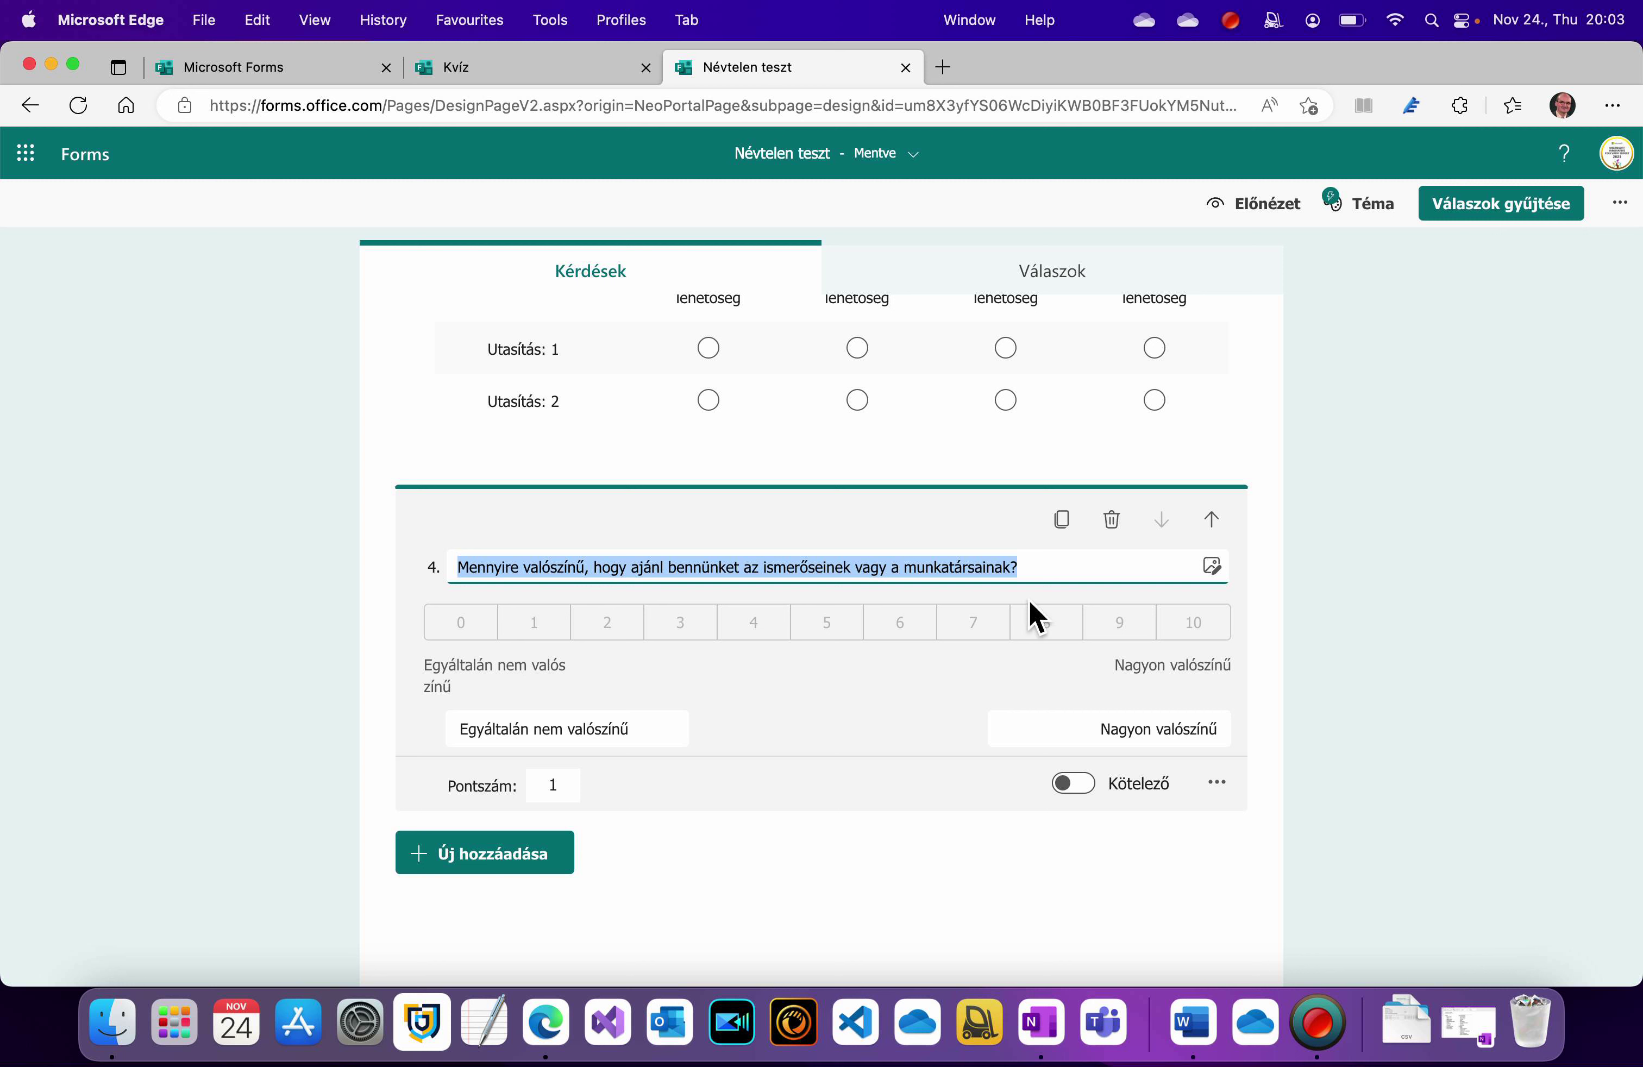
# - Check the Forms notes in OneNote and the Kvíz form in Edge, then review all questions of the Névtelen teszt quiz
pyautogui.click(1043, 1022)
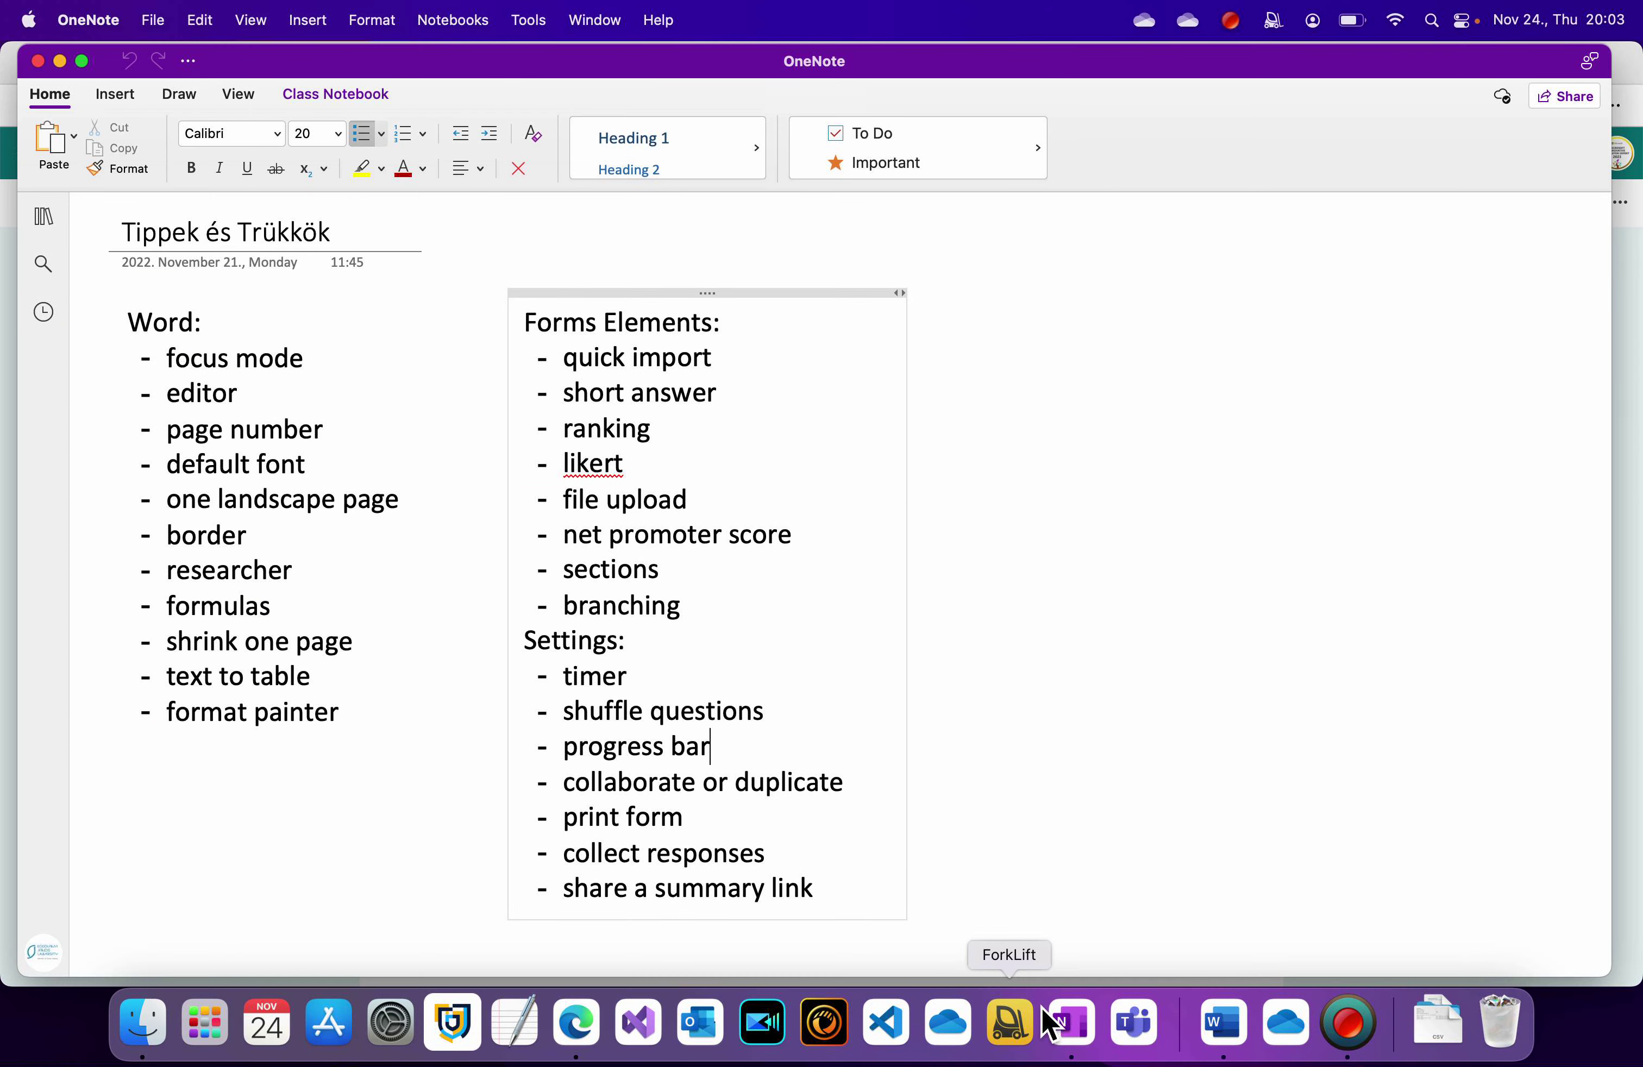
pyautogui.click(65, 66)
pyautogui.click(542, 68)
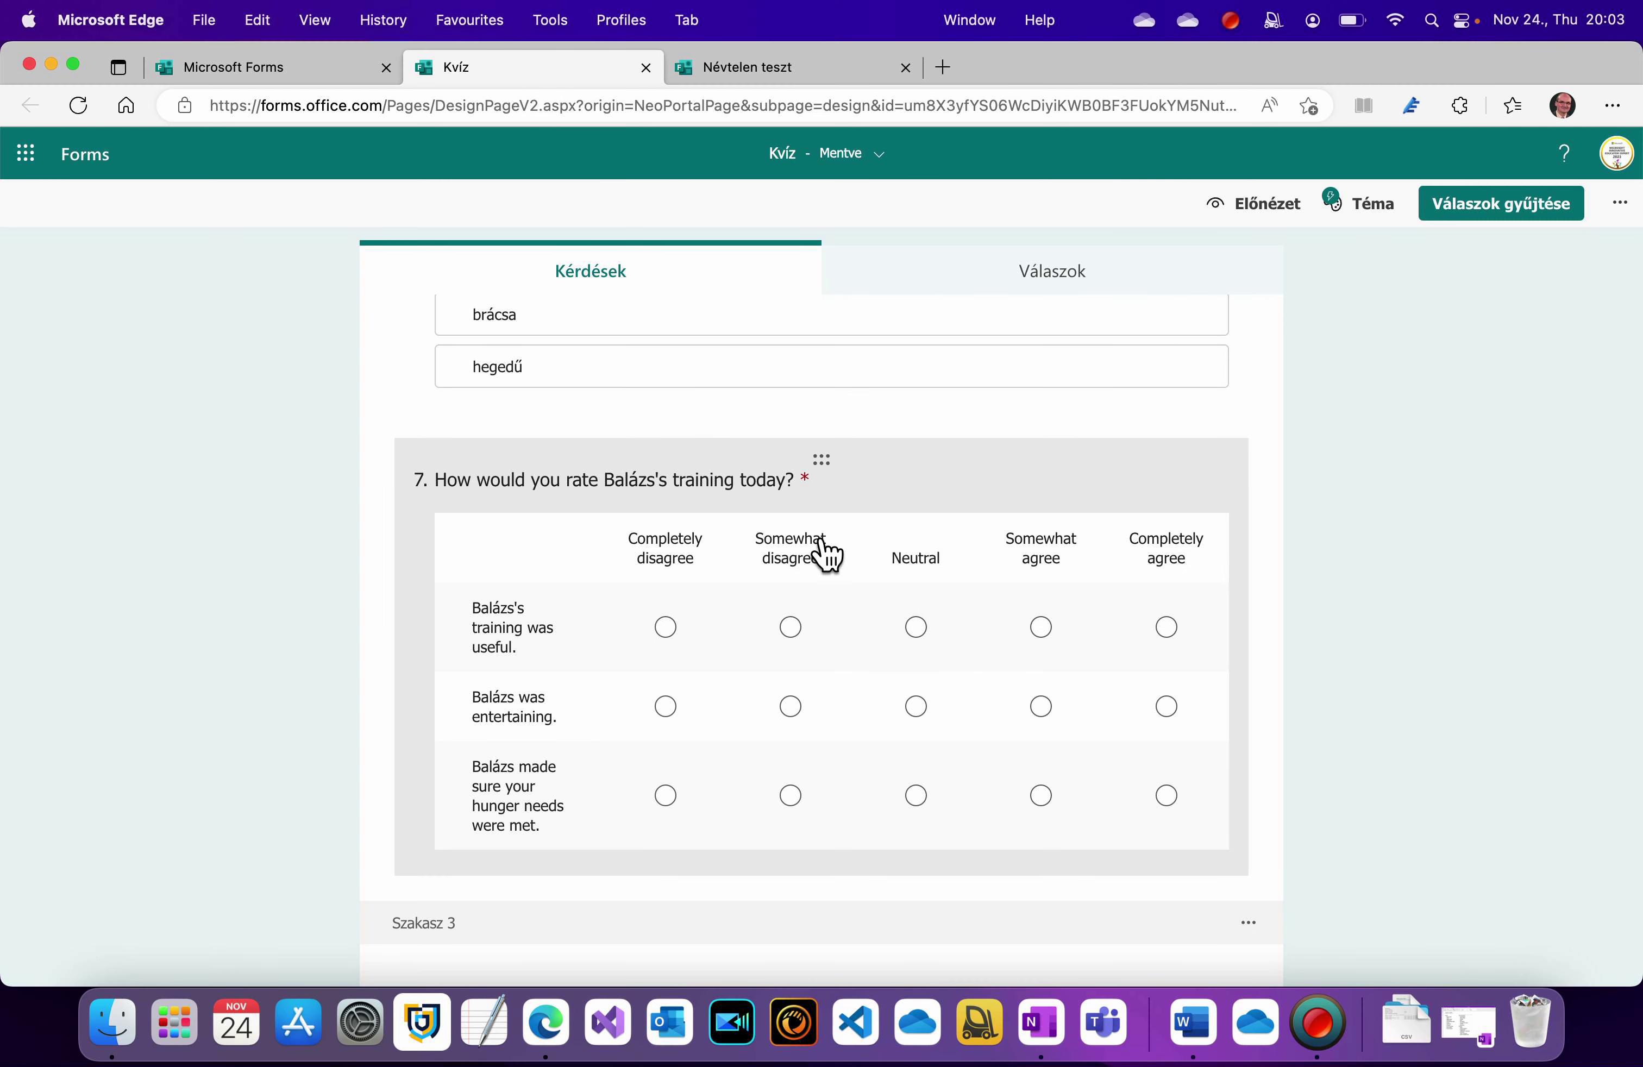
pyautogui.click(788, 68)
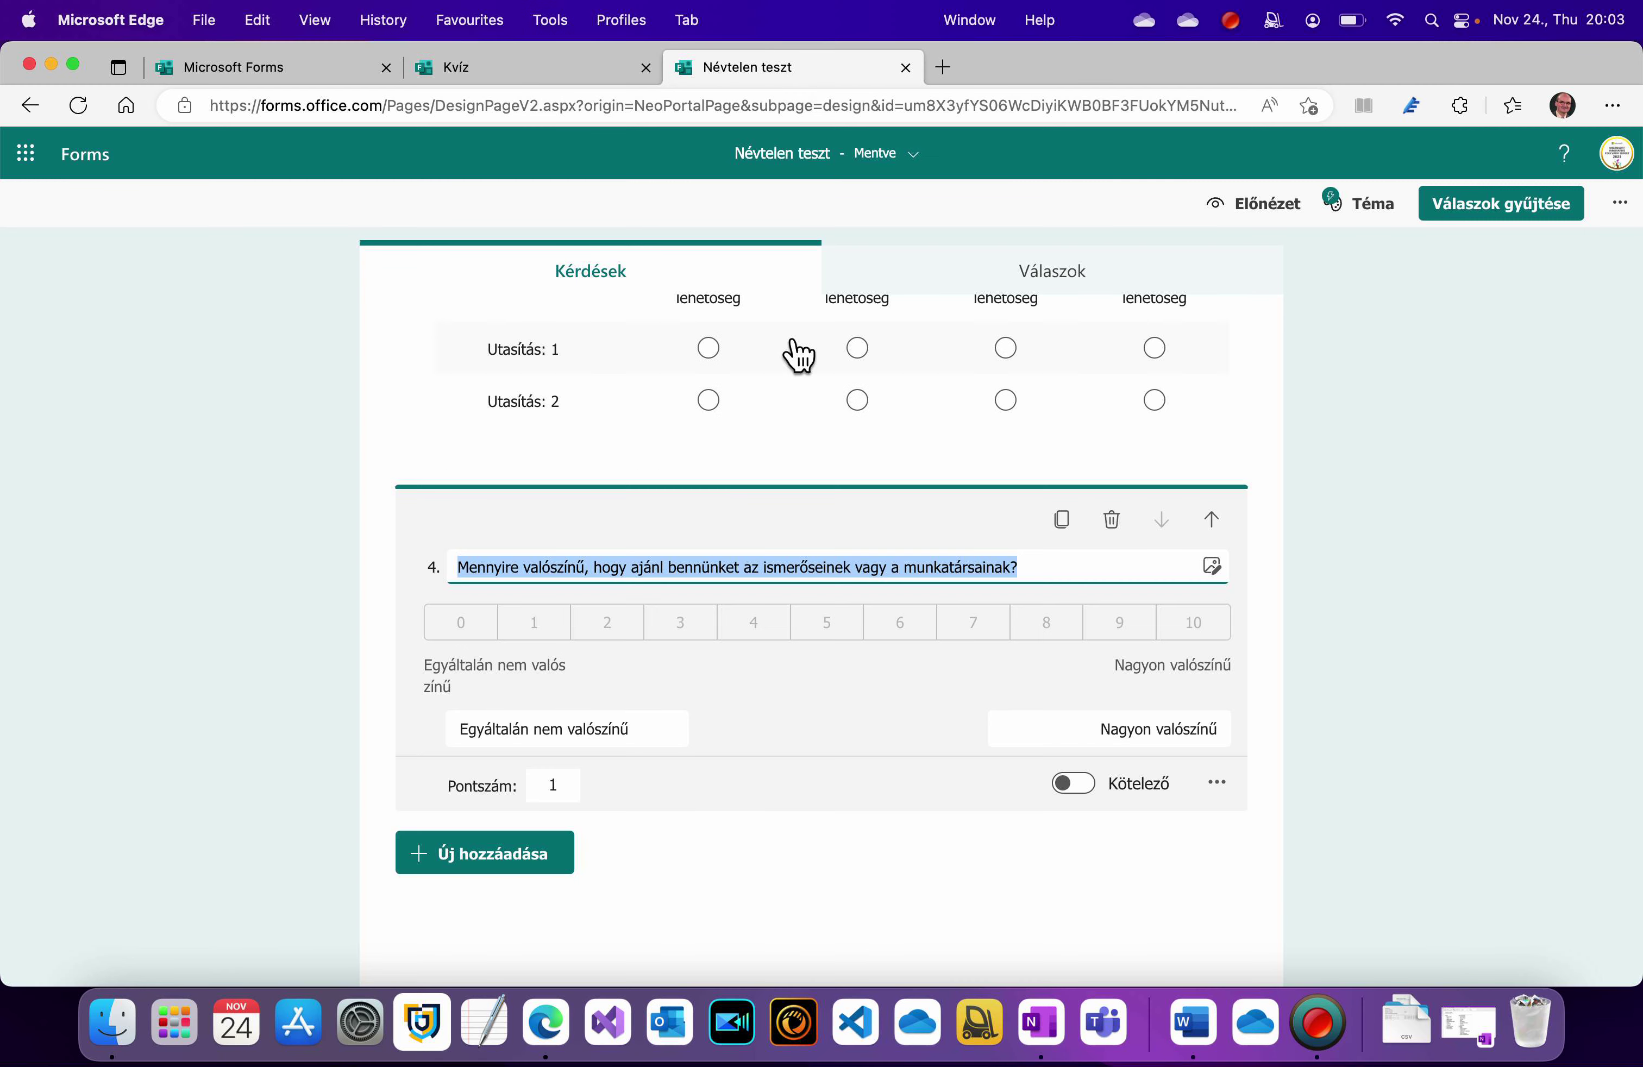
pyautogui.click(1404, 587)
pyautogui.scroll(6, 954, 558)
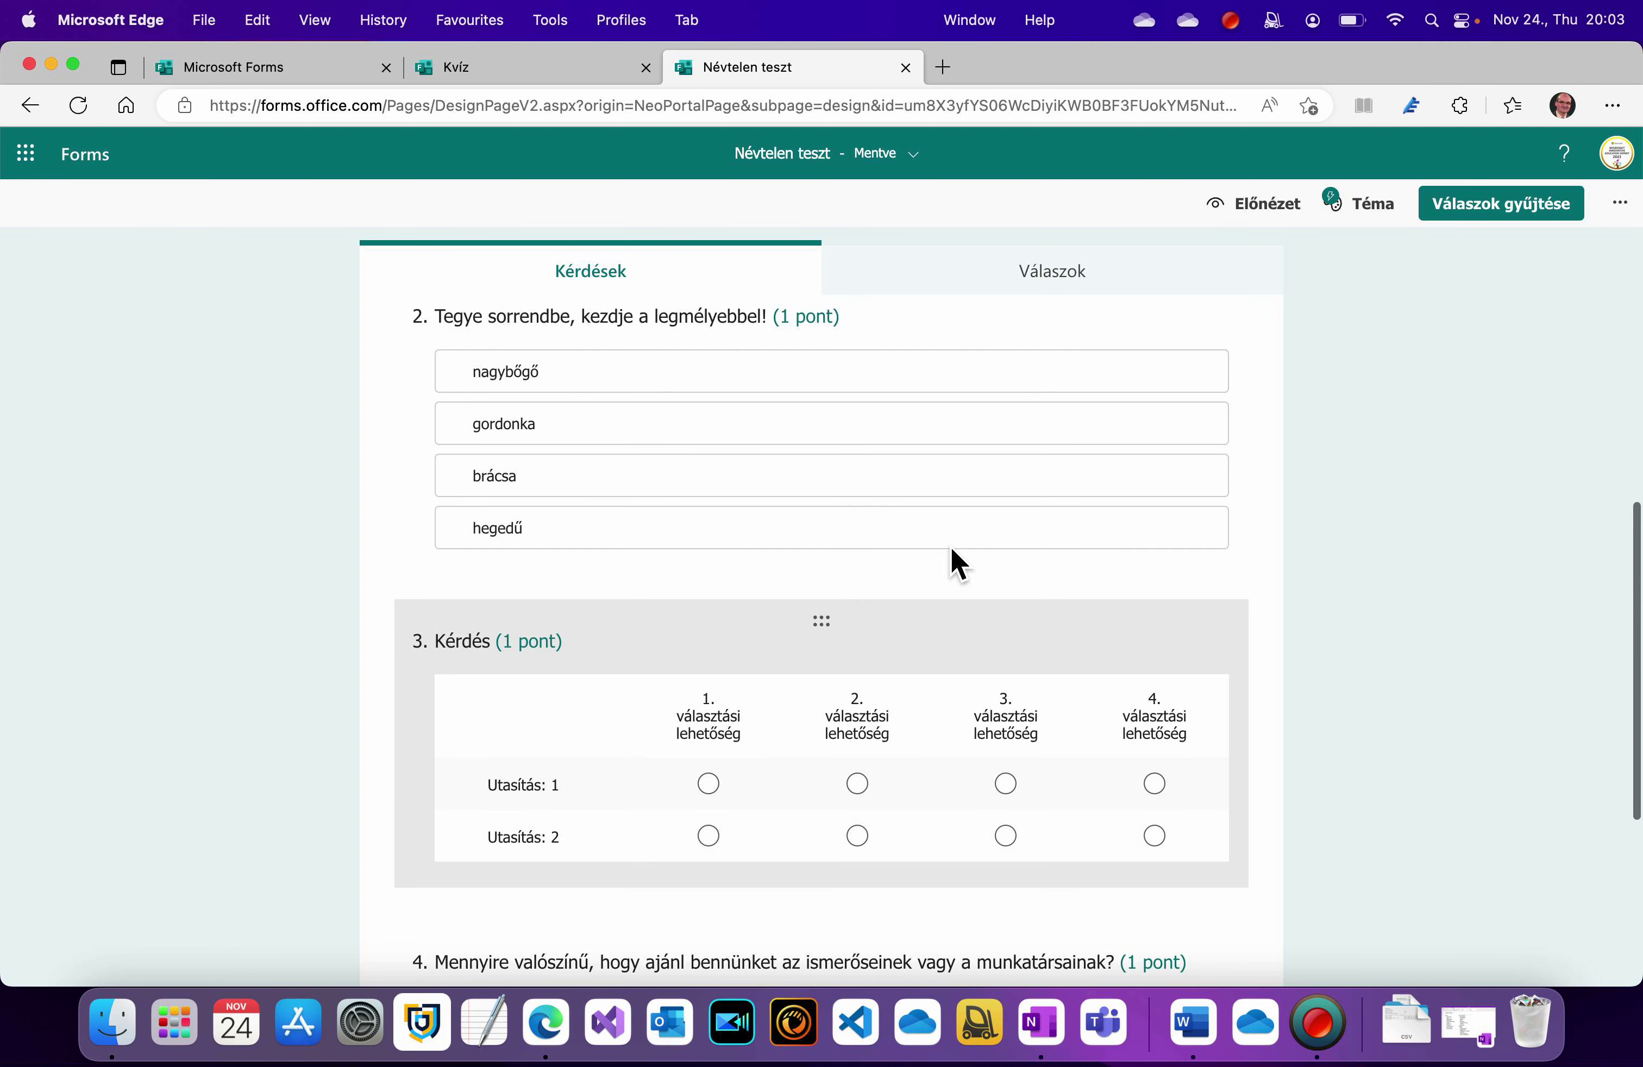
pyautogui.scroll(8, 955, 564)
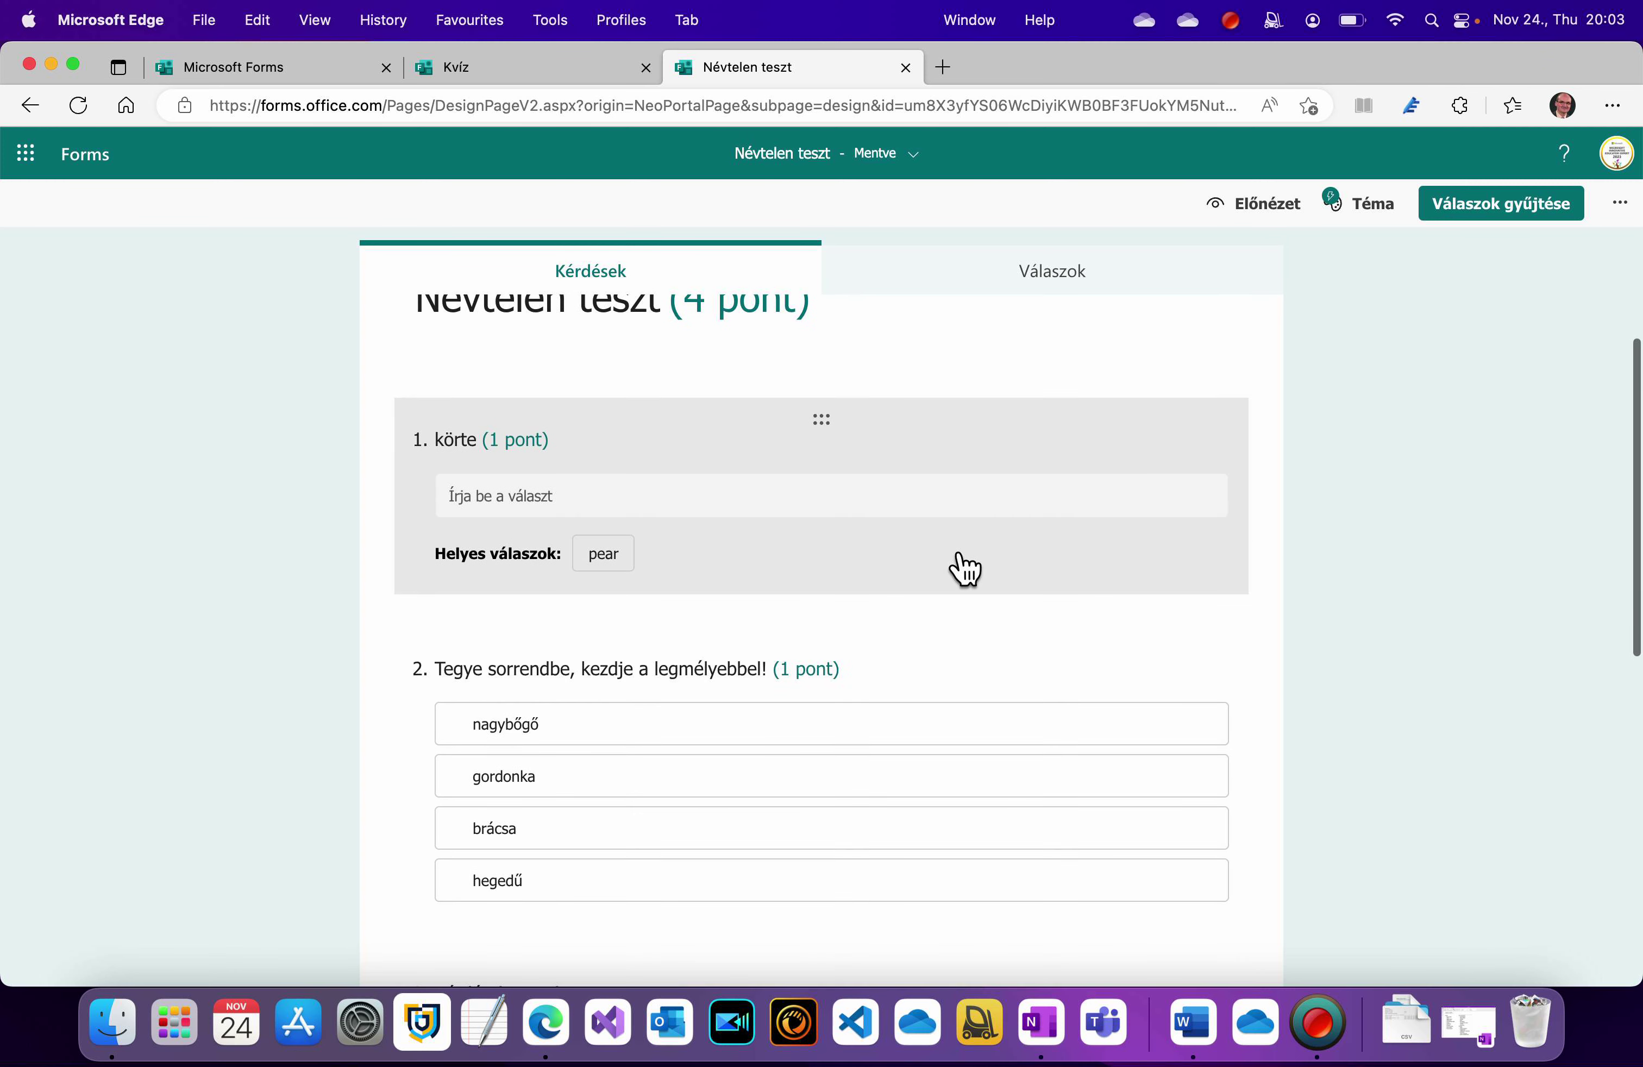
pyautogui.scroll(-10, 962, 559)
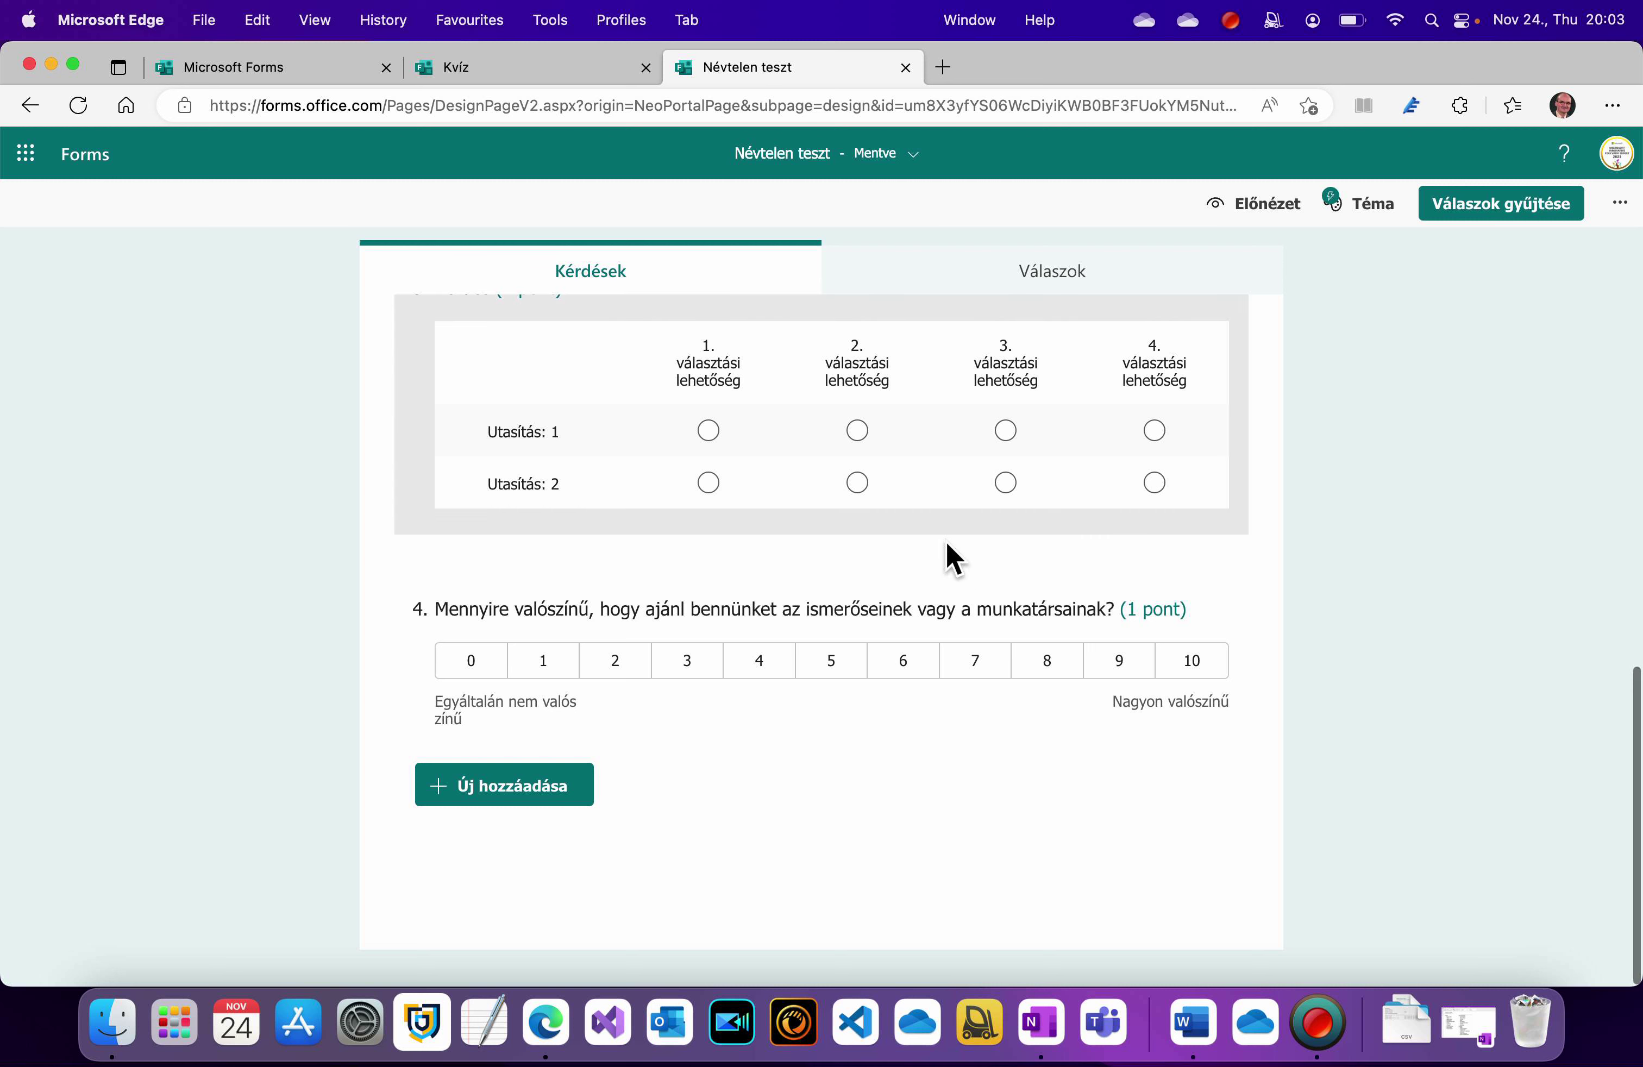
# - Add a choice question (Egy válasz) below the net promoter score question, keeping its default text, and review the quiz's question list
pyautogui.rightClick(950, 562)
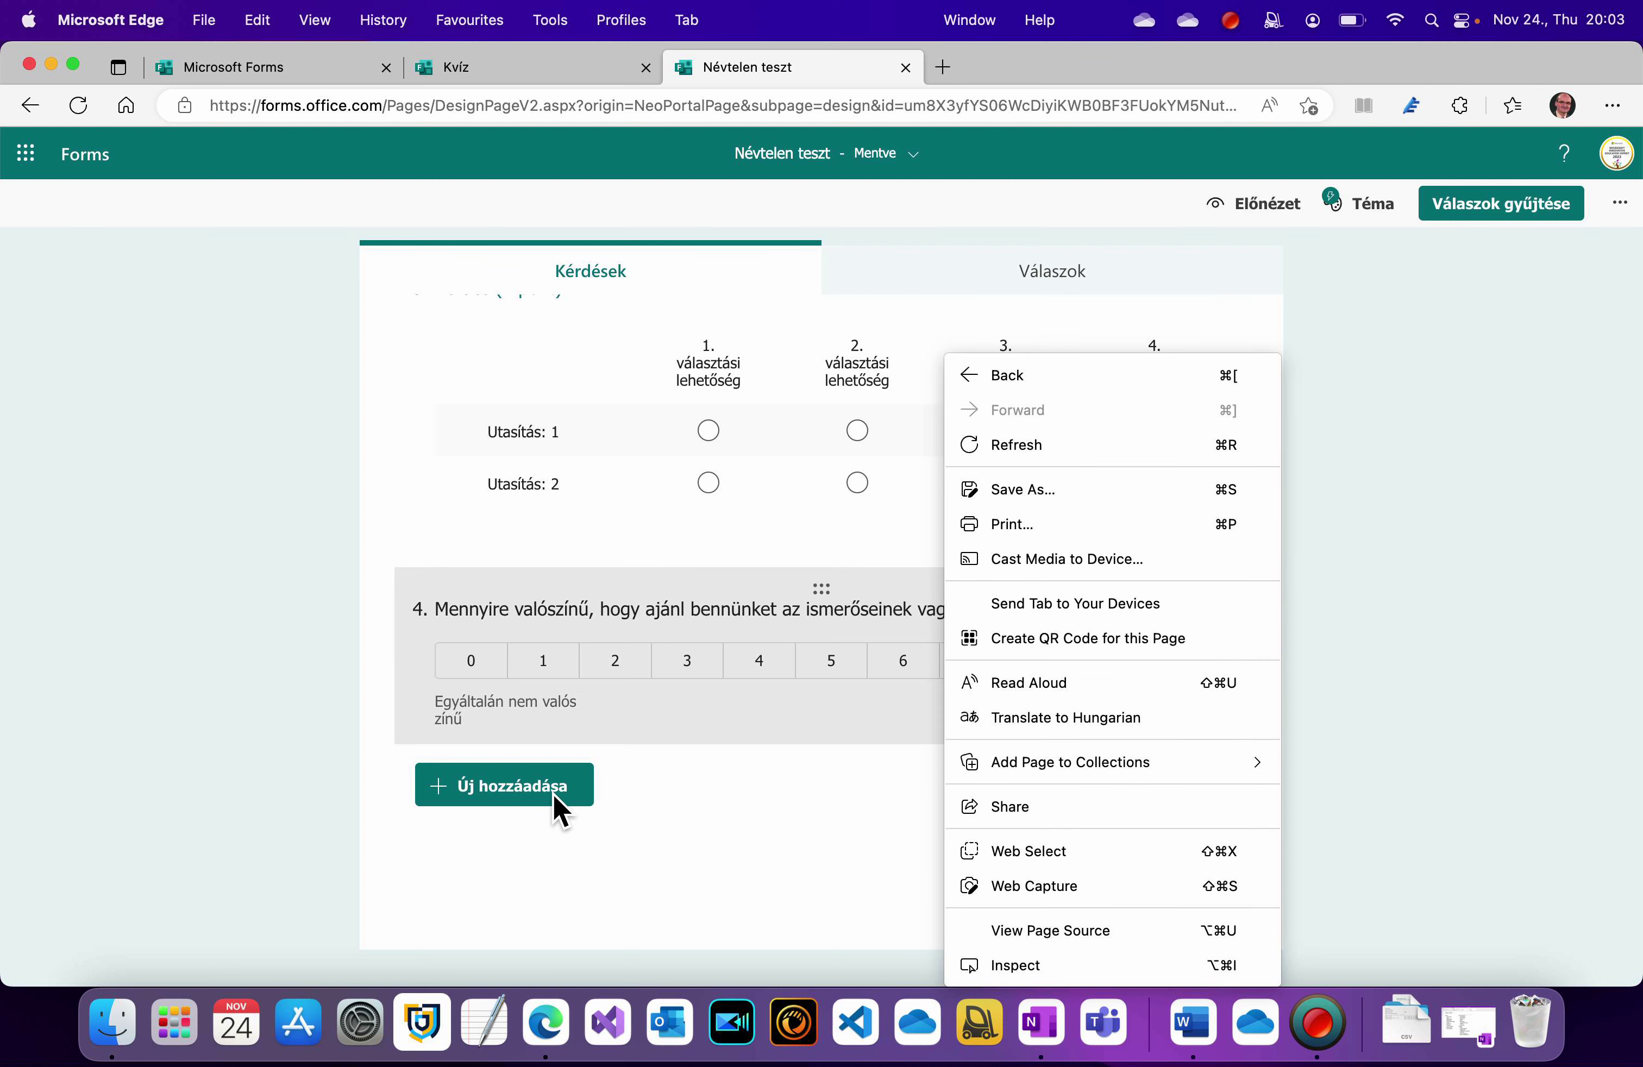
pyautogui.click(561, 807)
pyautogui.click(563, 811)
pyautogui.click(563, 804)
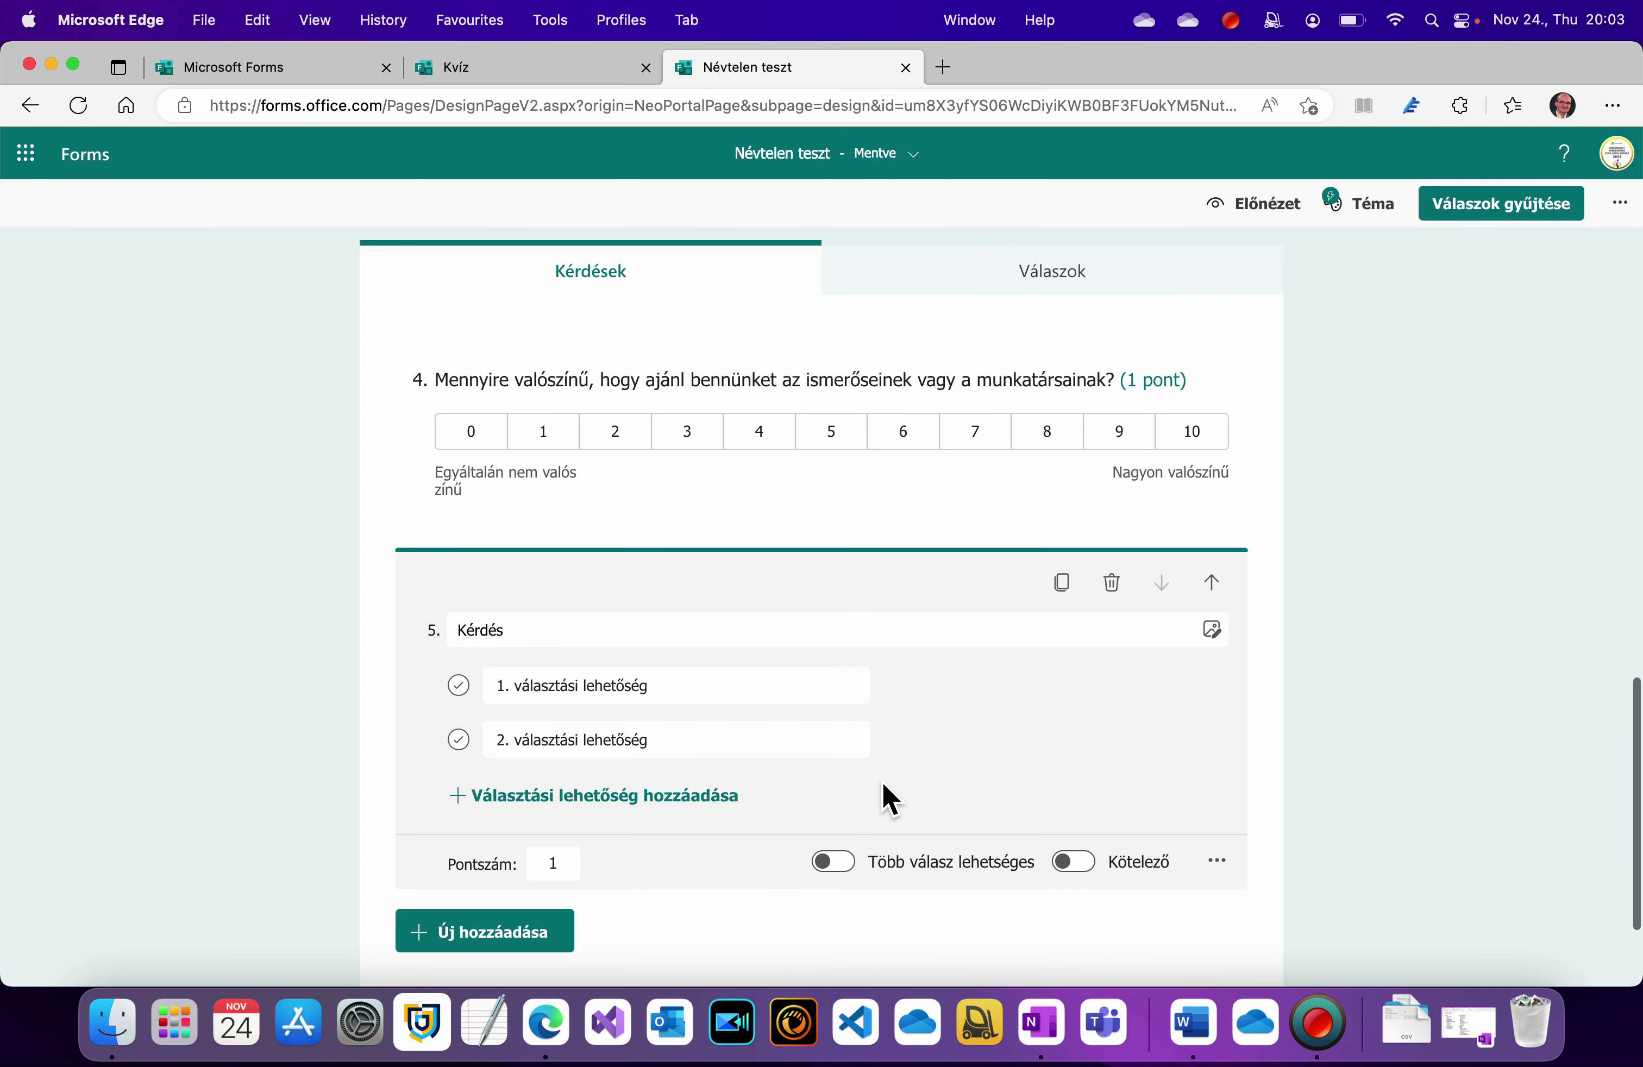
pyautogui.click(1471, 760)
pyautogui.scroll(15, 1071, 708)
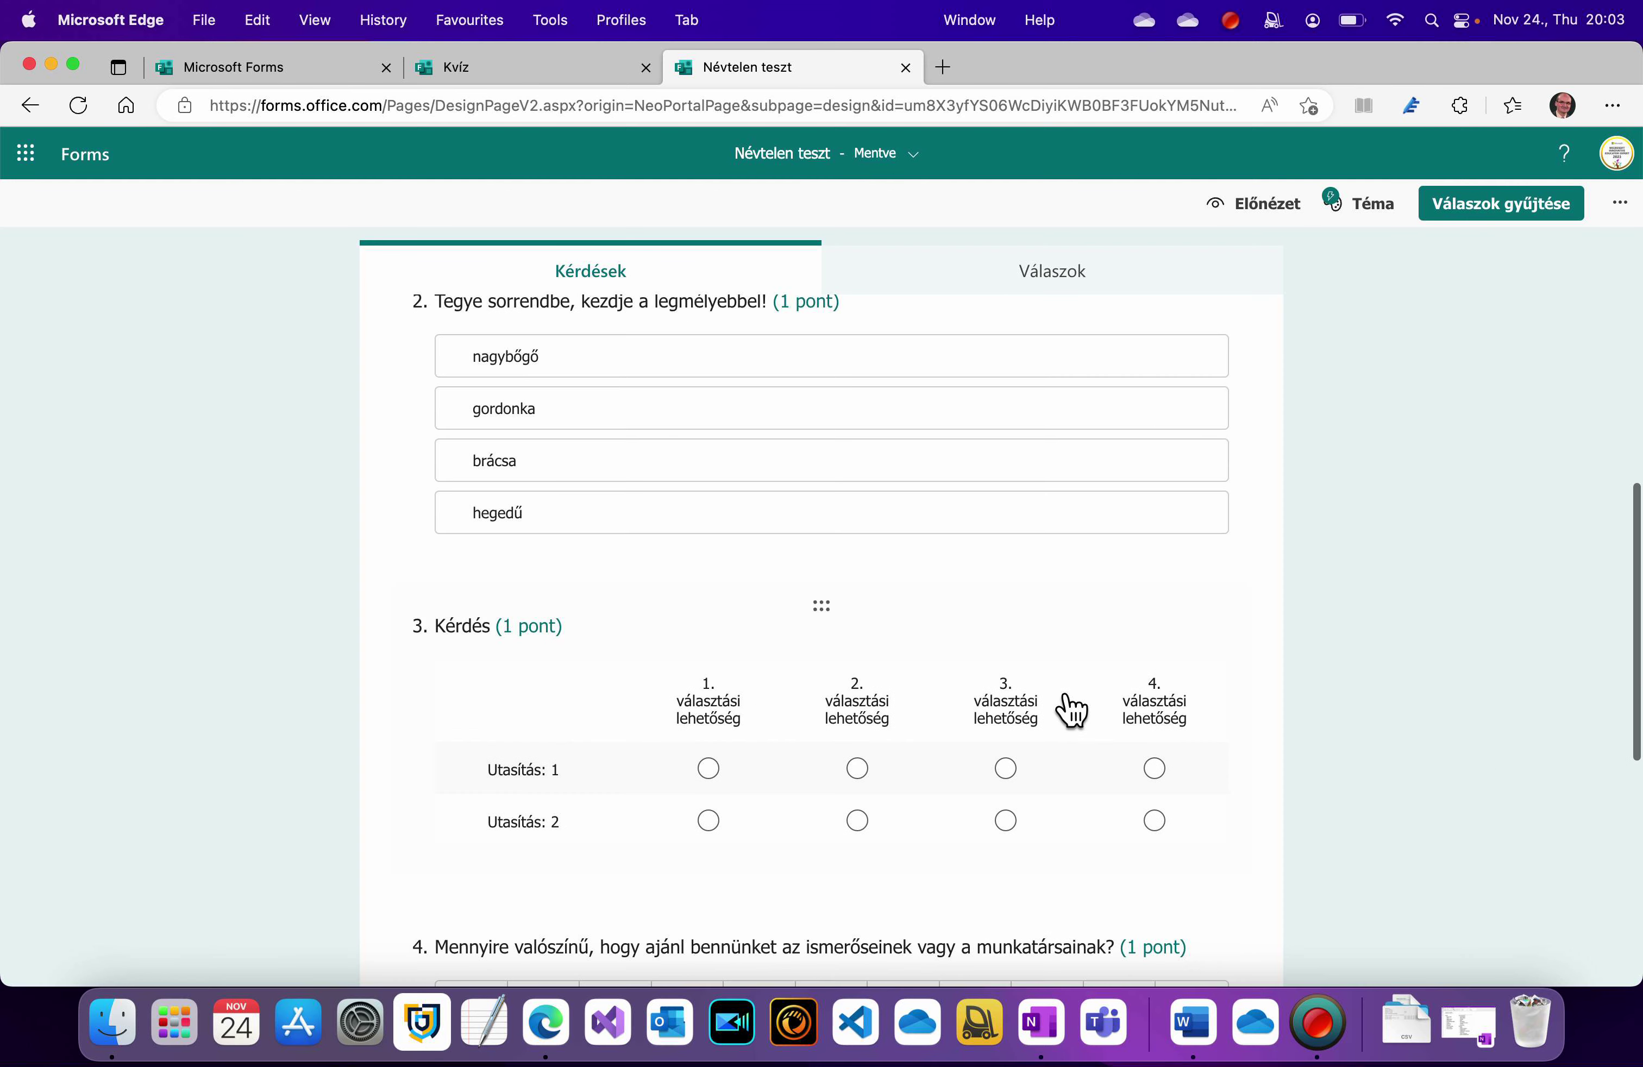
pyautogui.scroll(-15, 1071, 708)
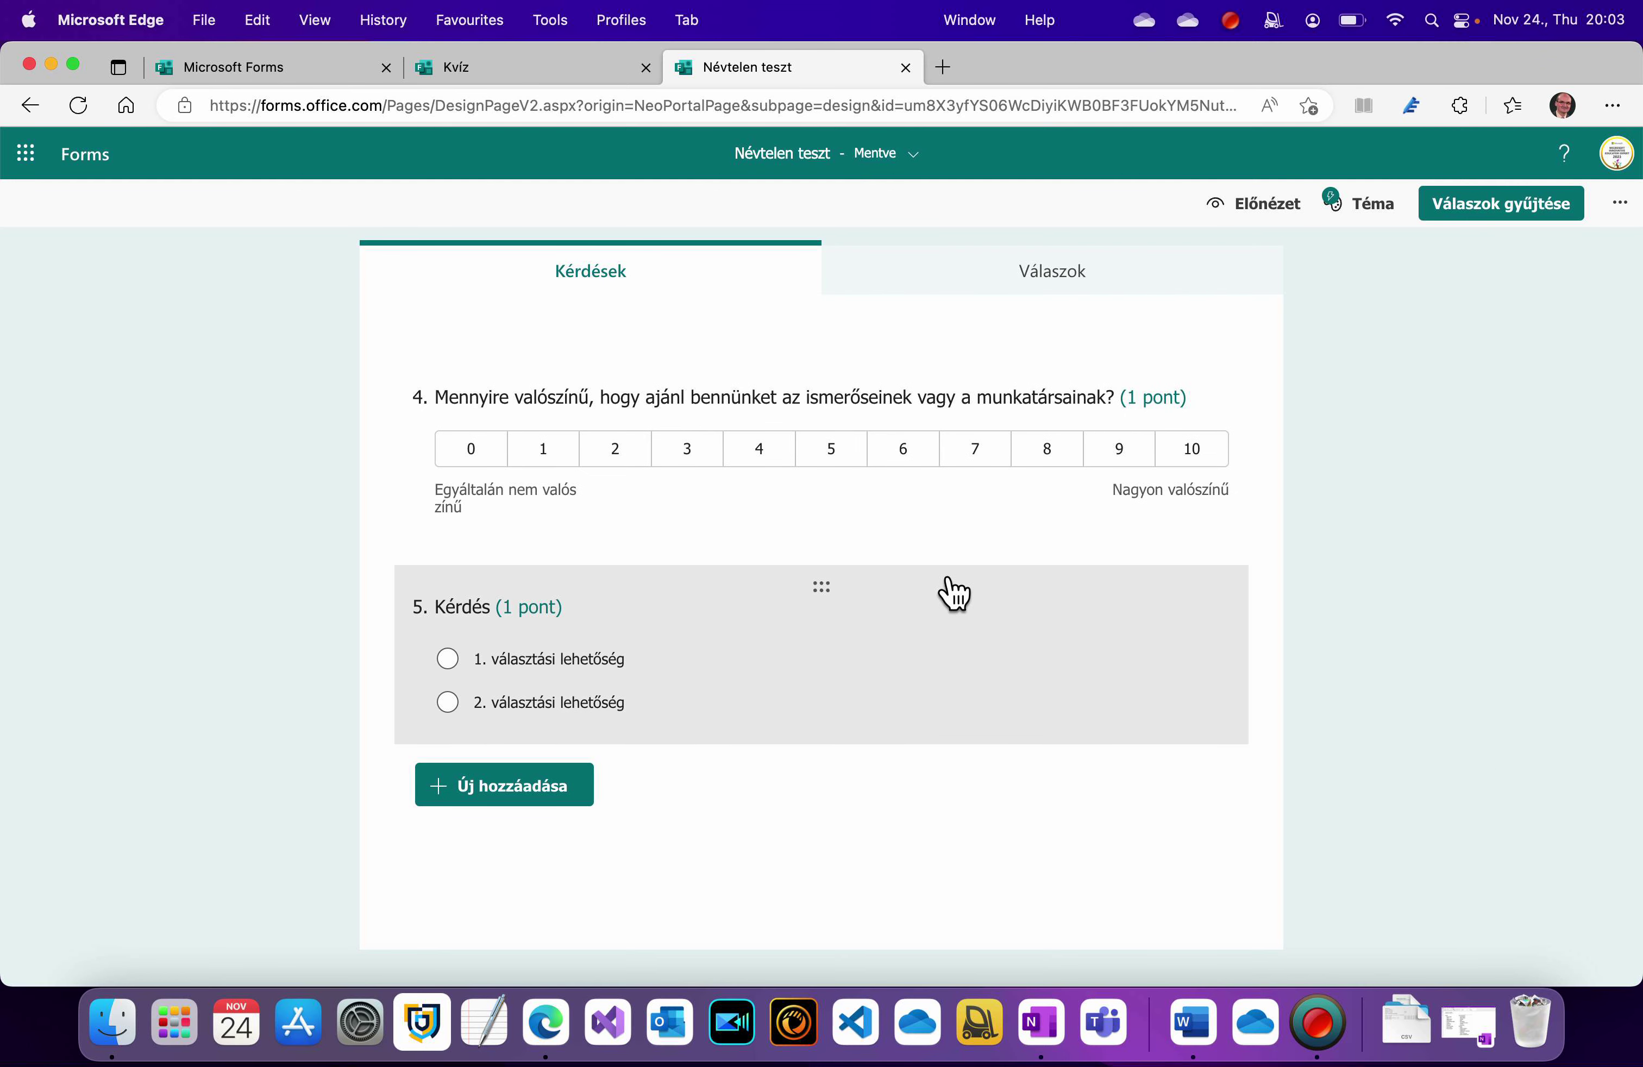
# - Insert a section (Szakasz) below the Likert question and title it "Első szakasz"
pyautogui.scroll(15, 946, 590)
pyautogui.scroll(-5, 952, 592)
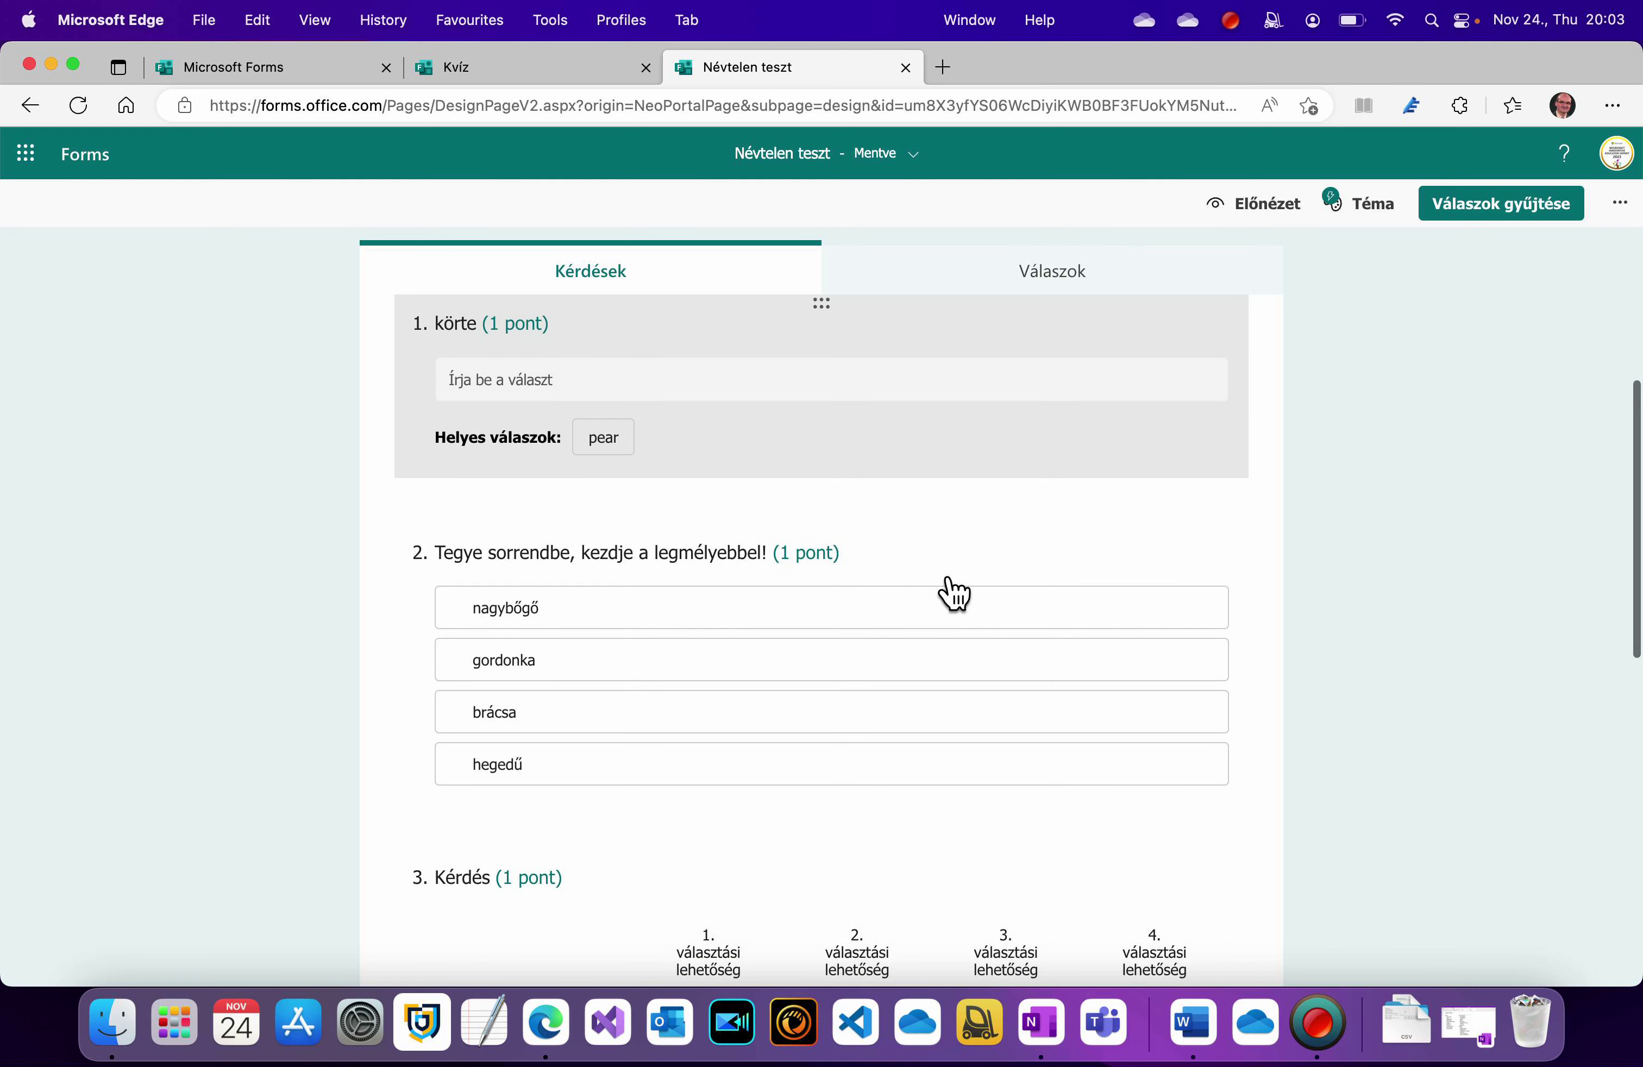
pyautogui.scroll(-3, 956, 586)
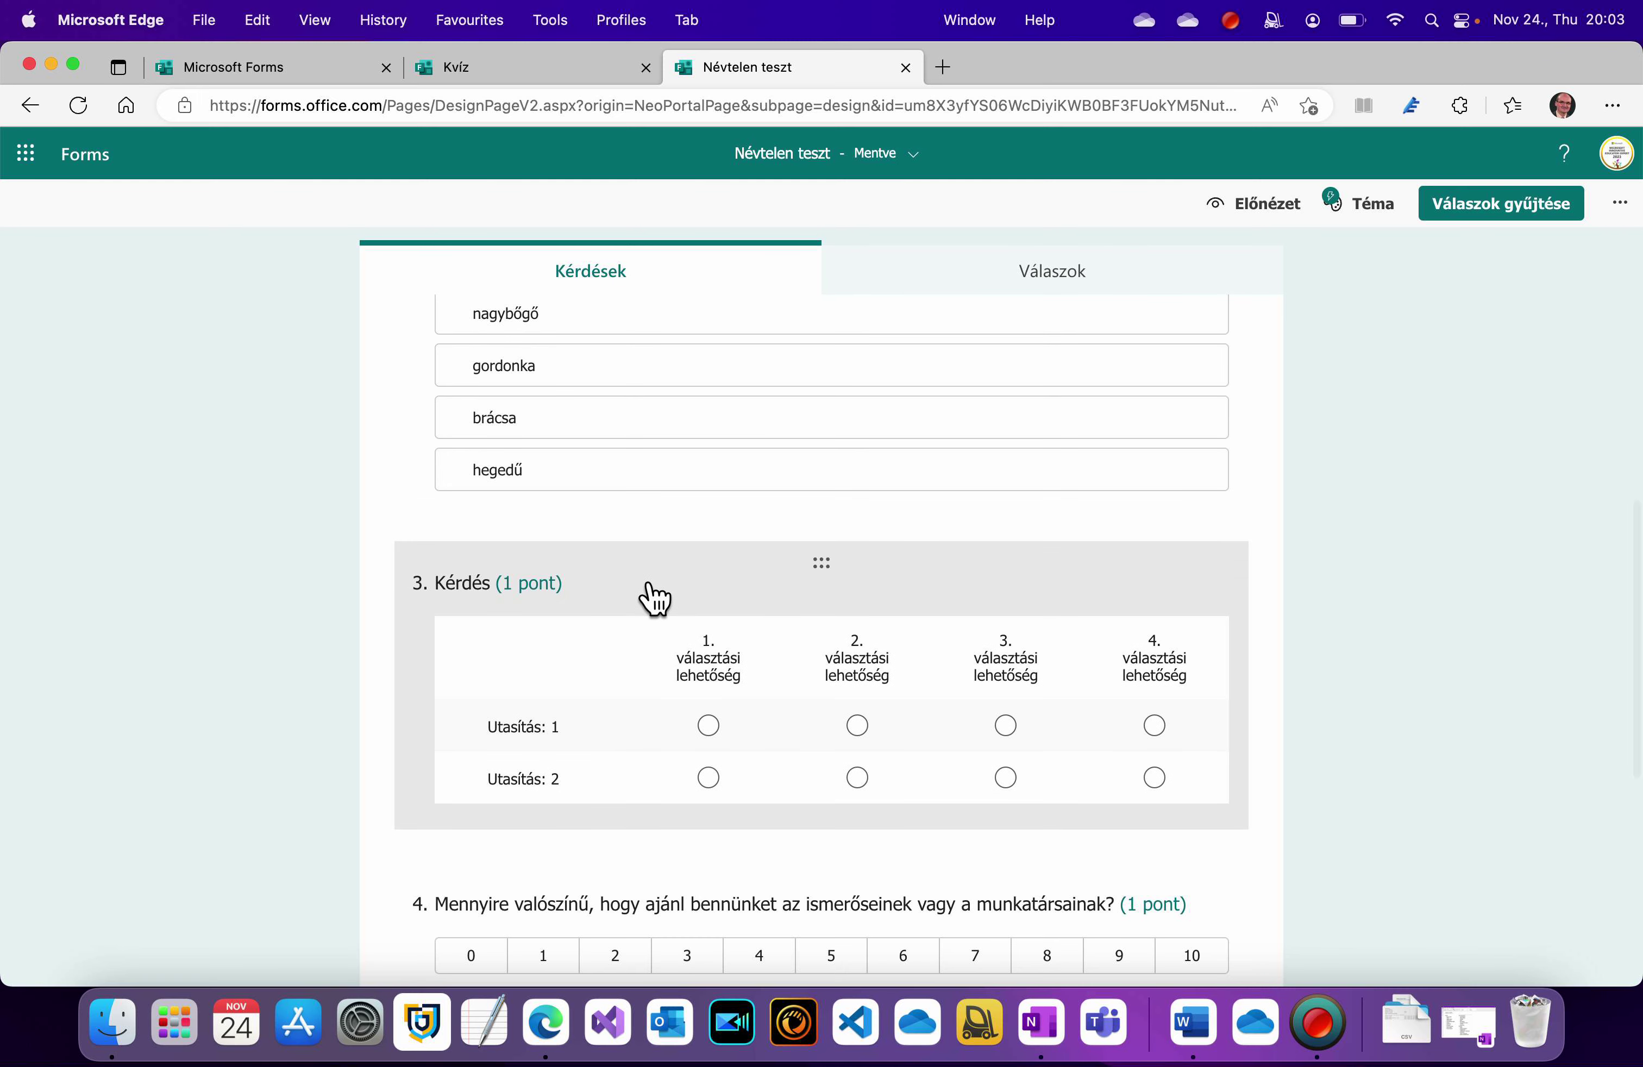
pyautogui.click(664, 594)
pyautogui.click(531, 934)
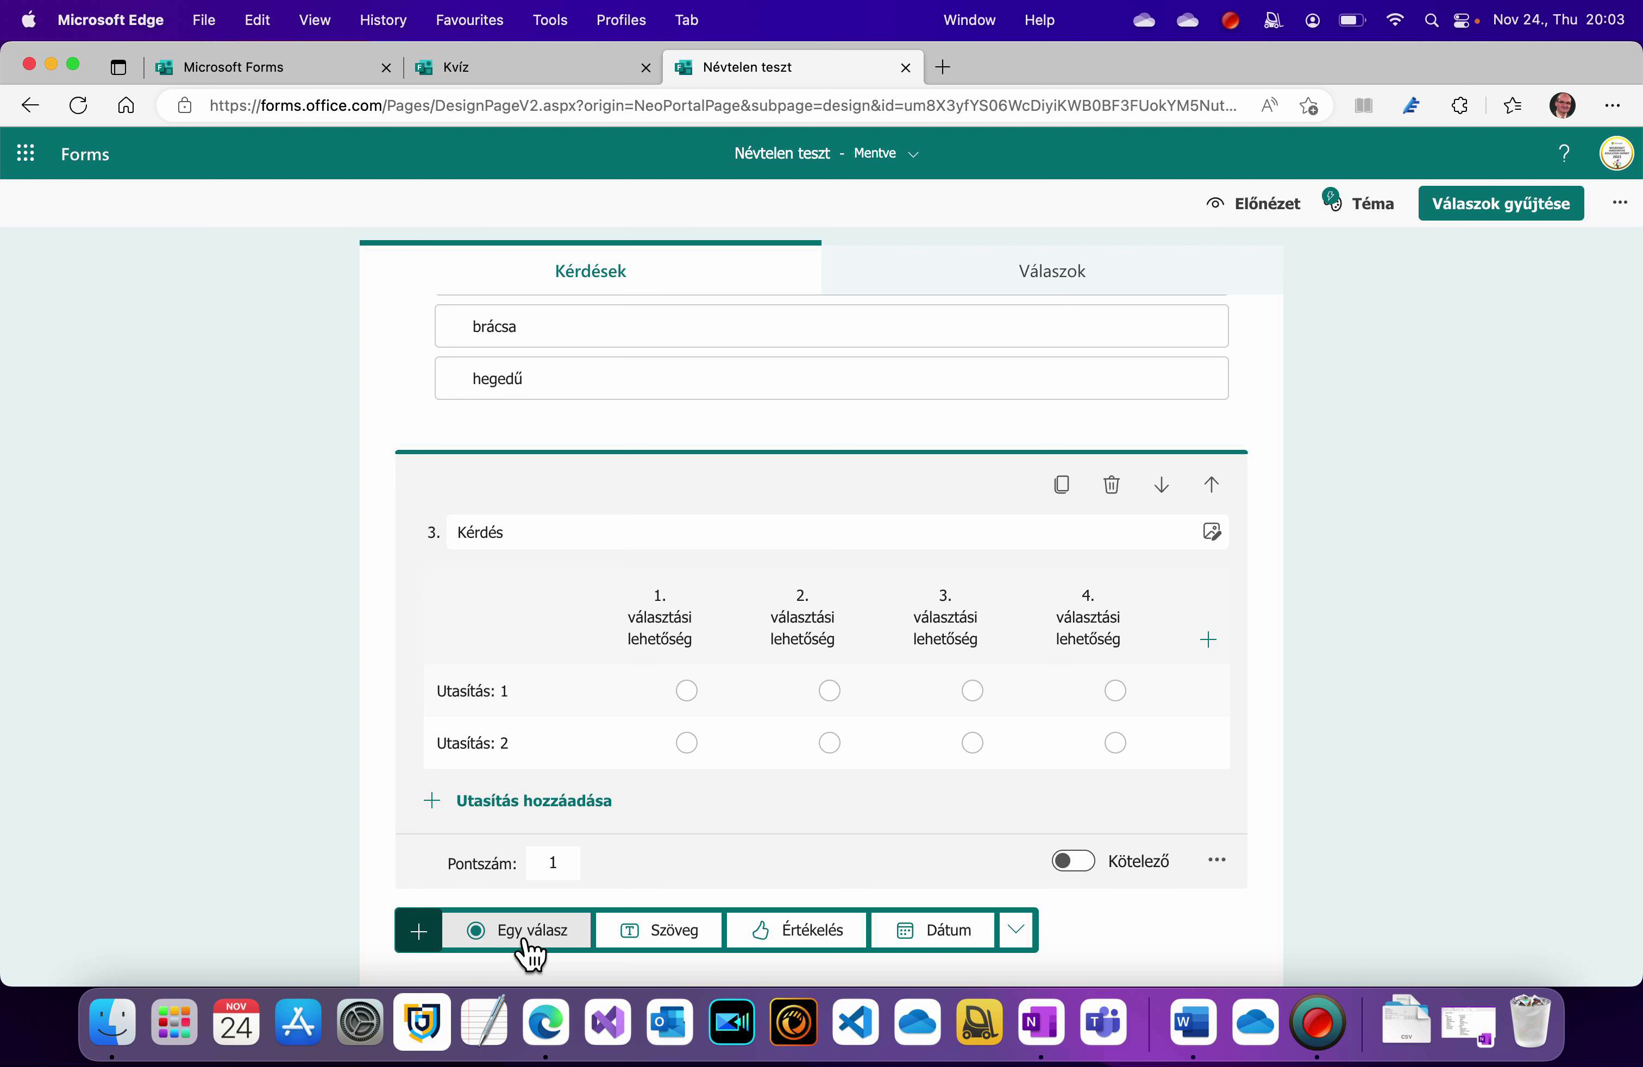
pyautogui.scroll(-4, 1228, 932)
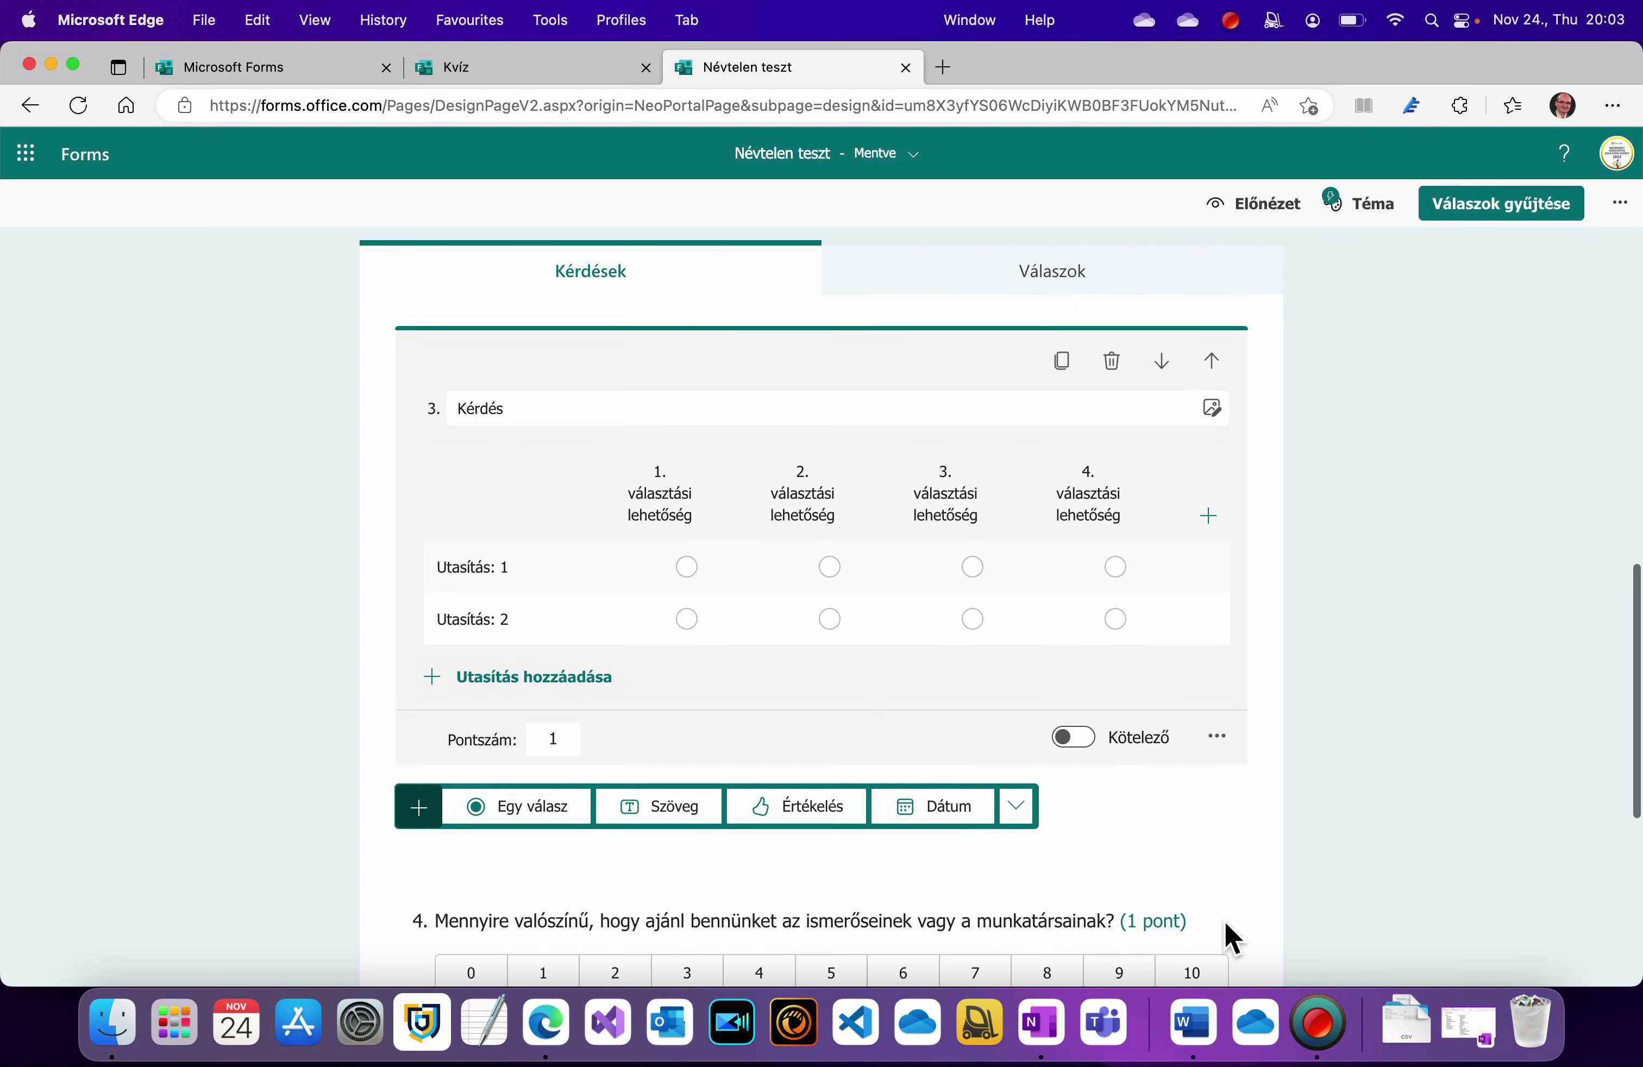
pyautogui.click(1031, 714)
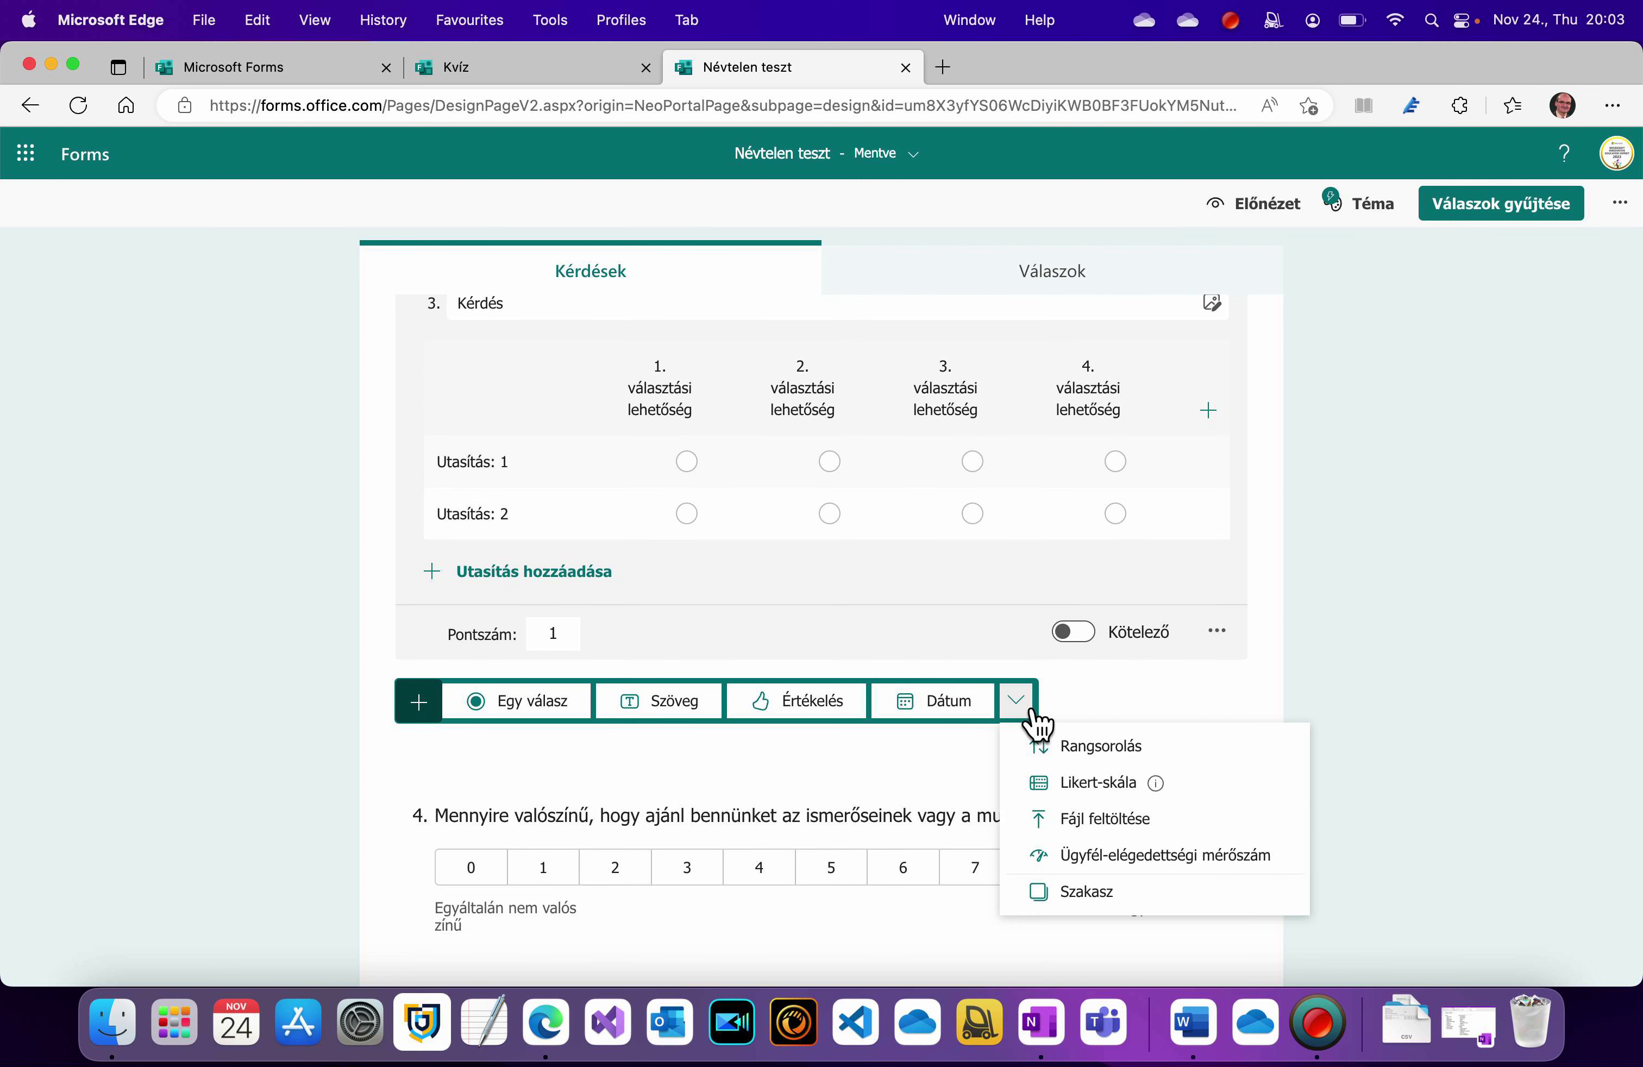
pyautogui.click(1108, 904)
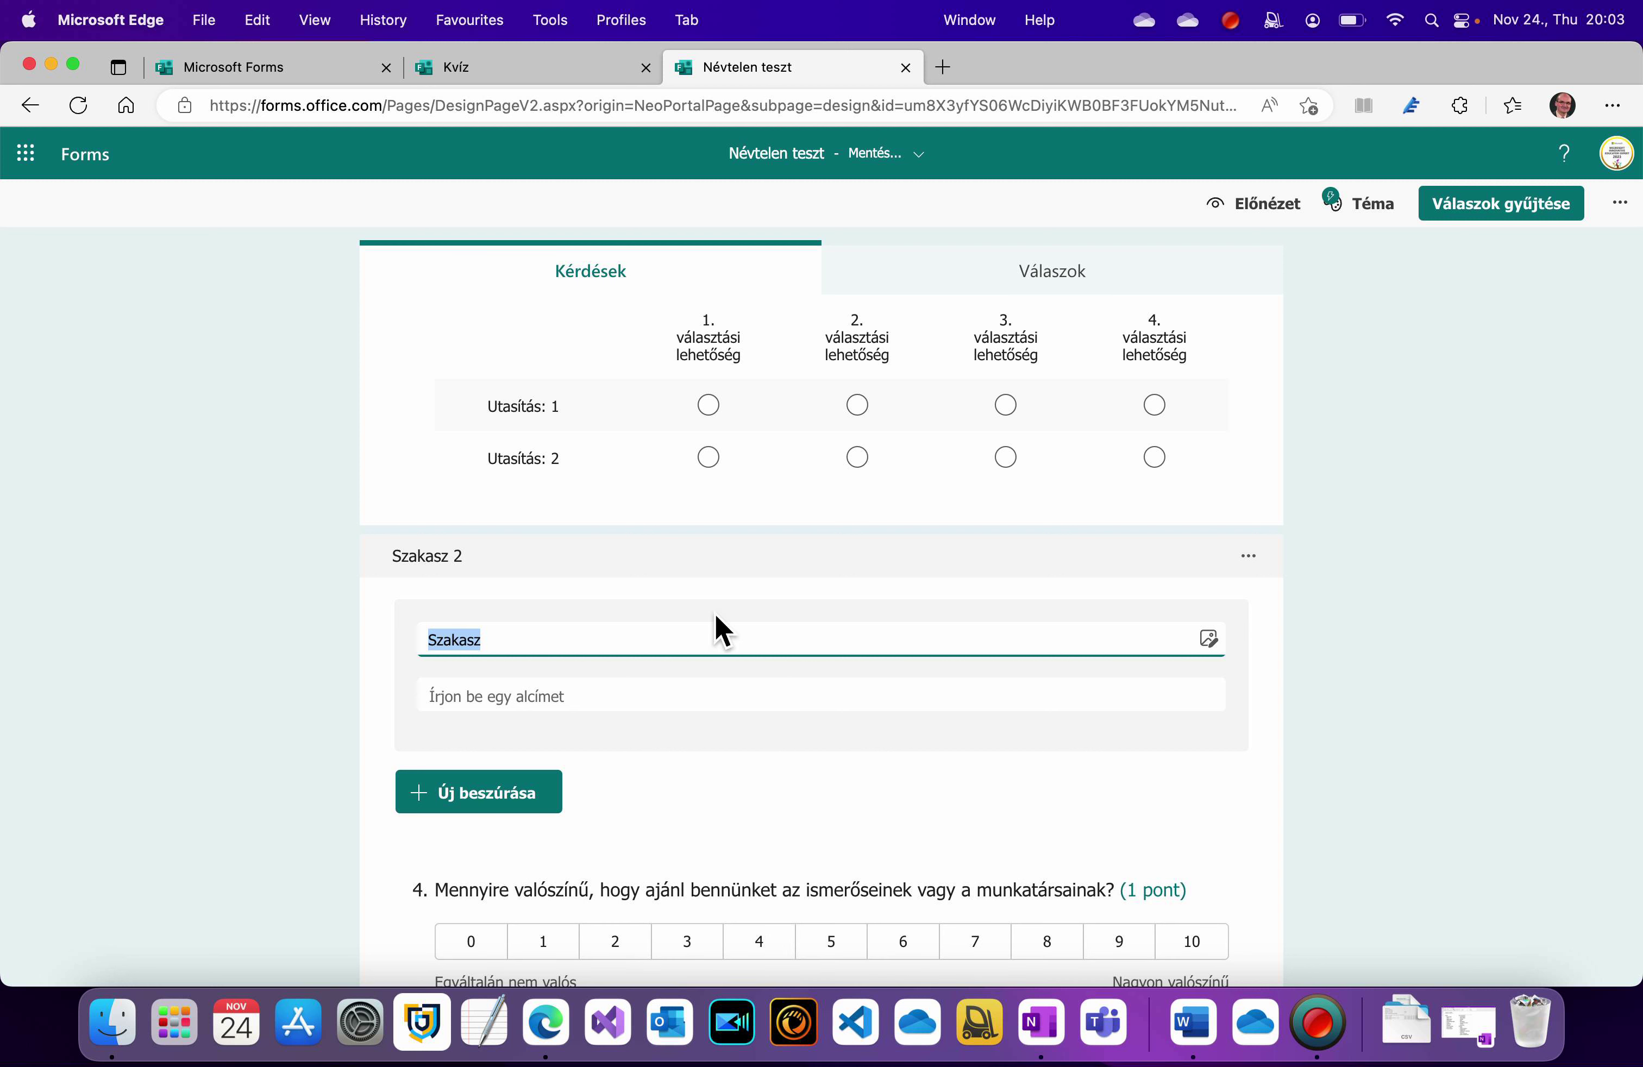
pyautogui.write('Első s')
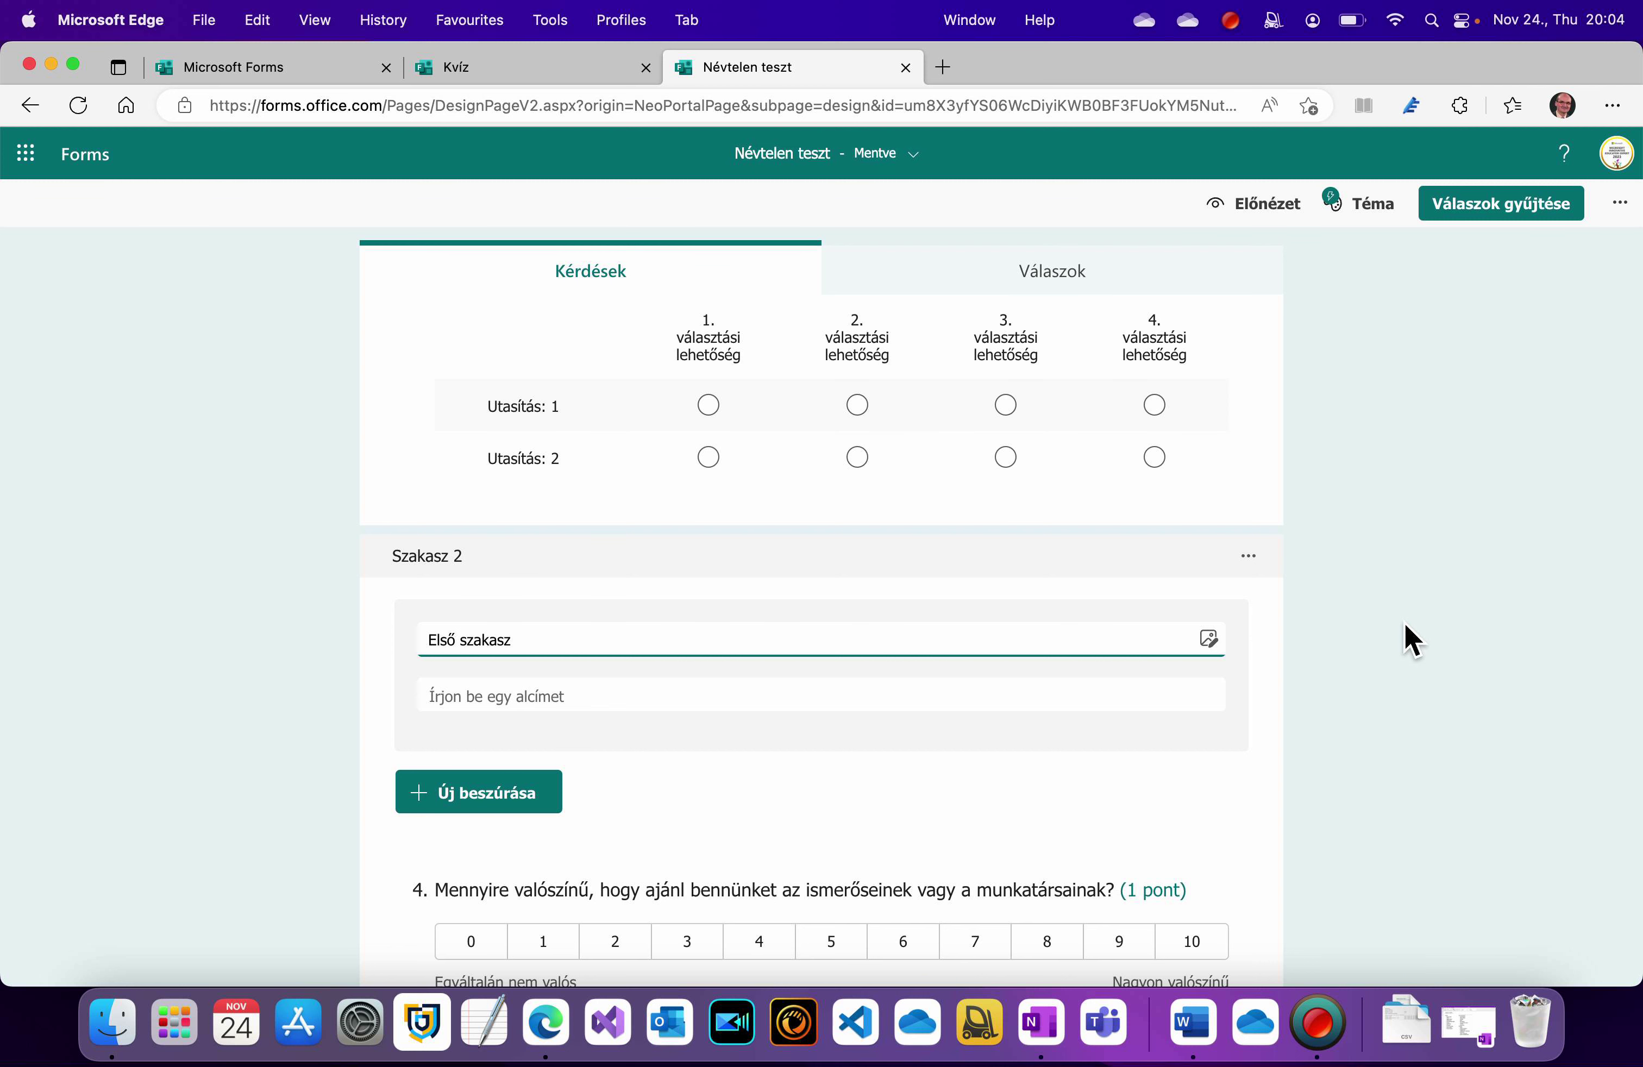
pyautogui.click(1409, 637)
# - Title the quiz's opening section (Szakasz 1) "Válasszon szakaszt"
pyautogui.scroll(15, 1404, 635)
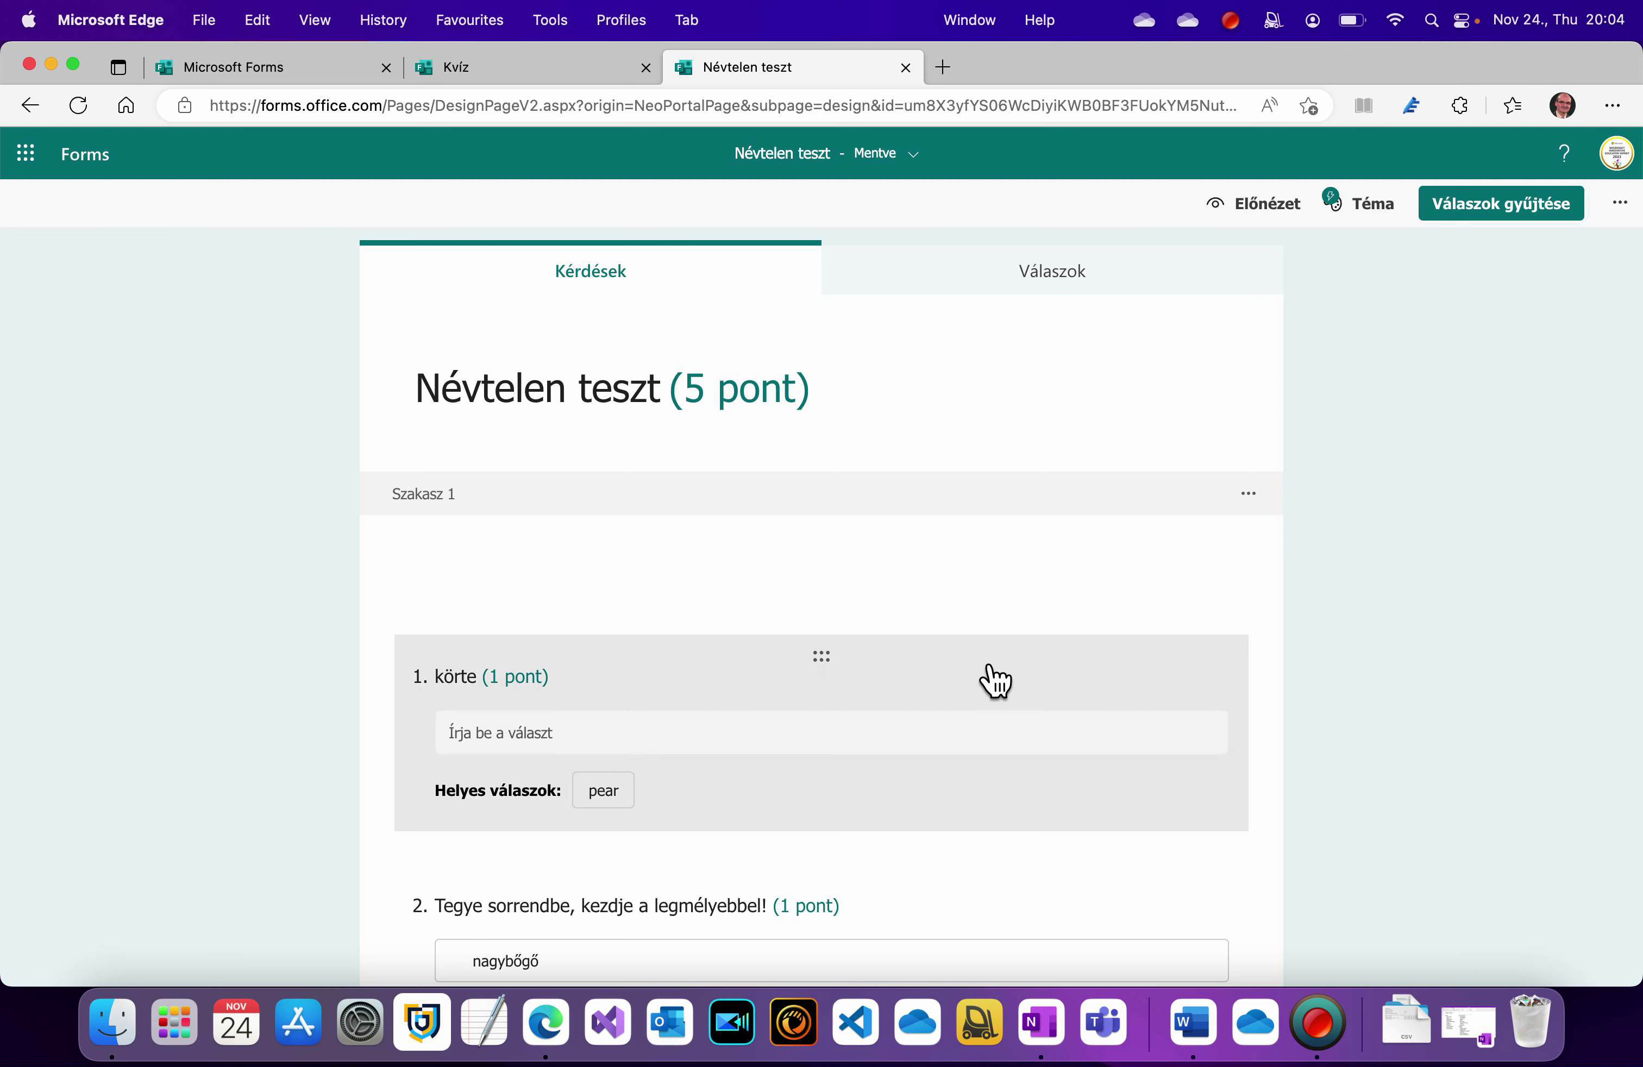
pyautogui.scroll(-15, 990, 679)
pyautogui.scroll(-2, 995, 682)
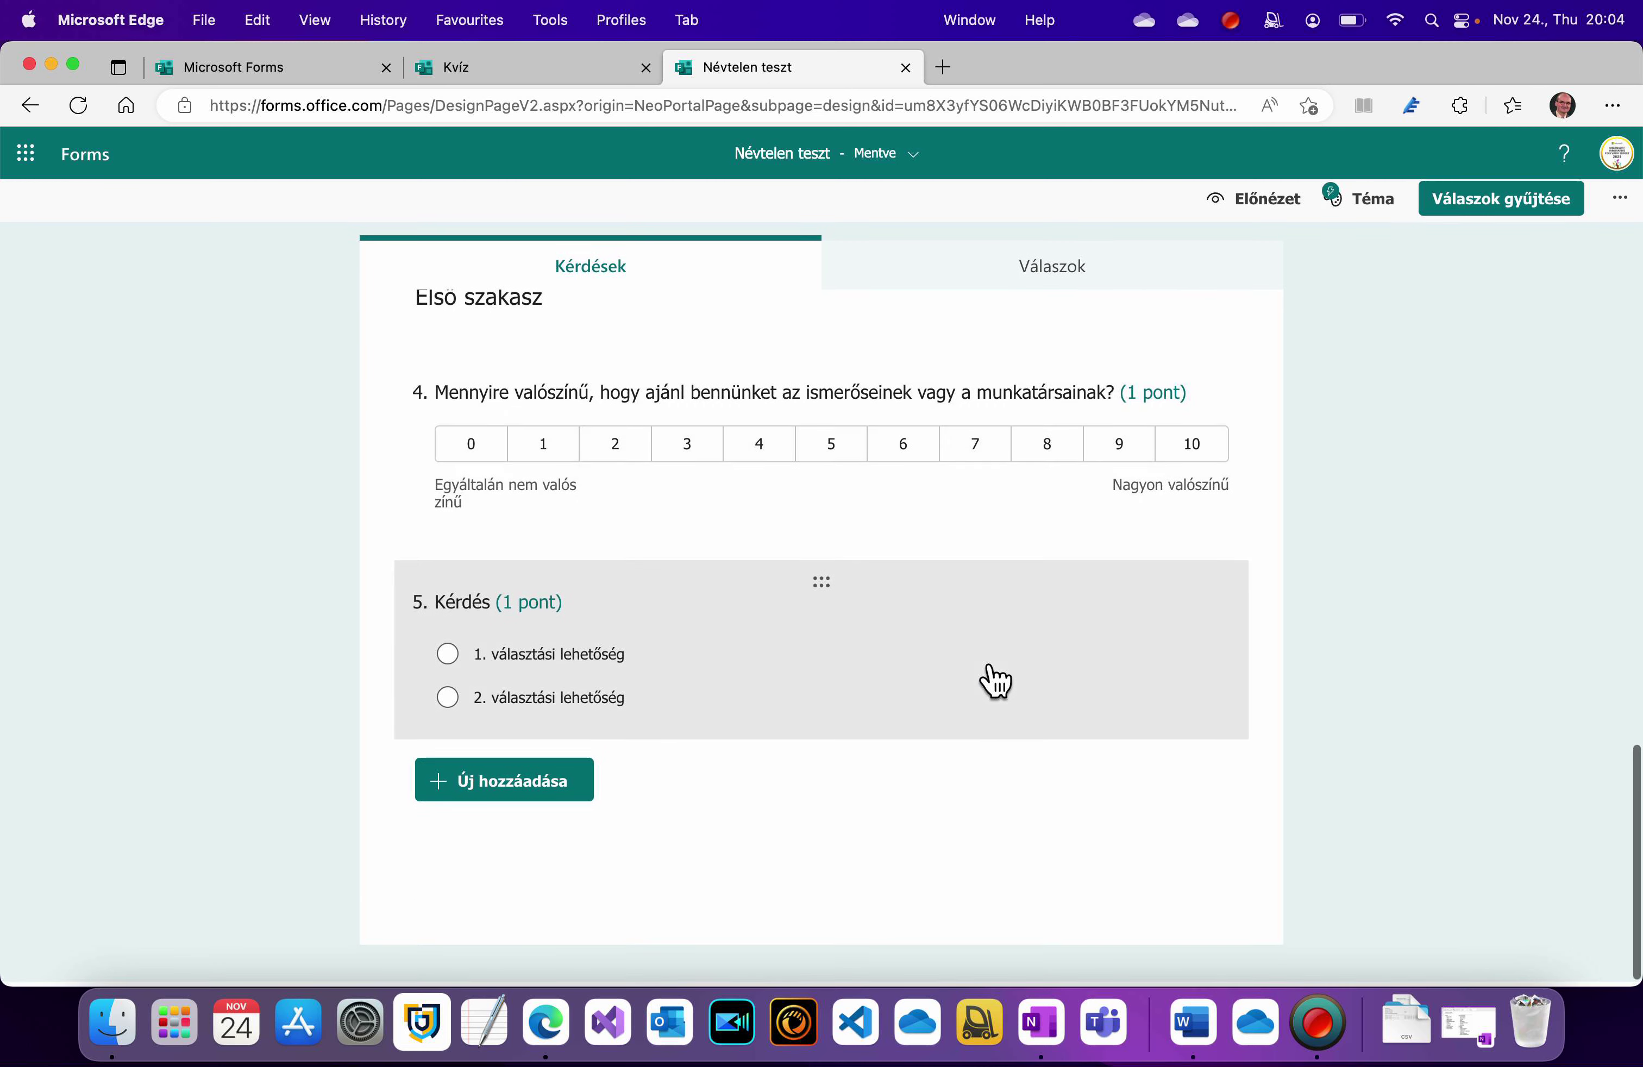
pyautogui.scroll(10, 995, 682)
pyautogui.scroll(15, 995, 682)
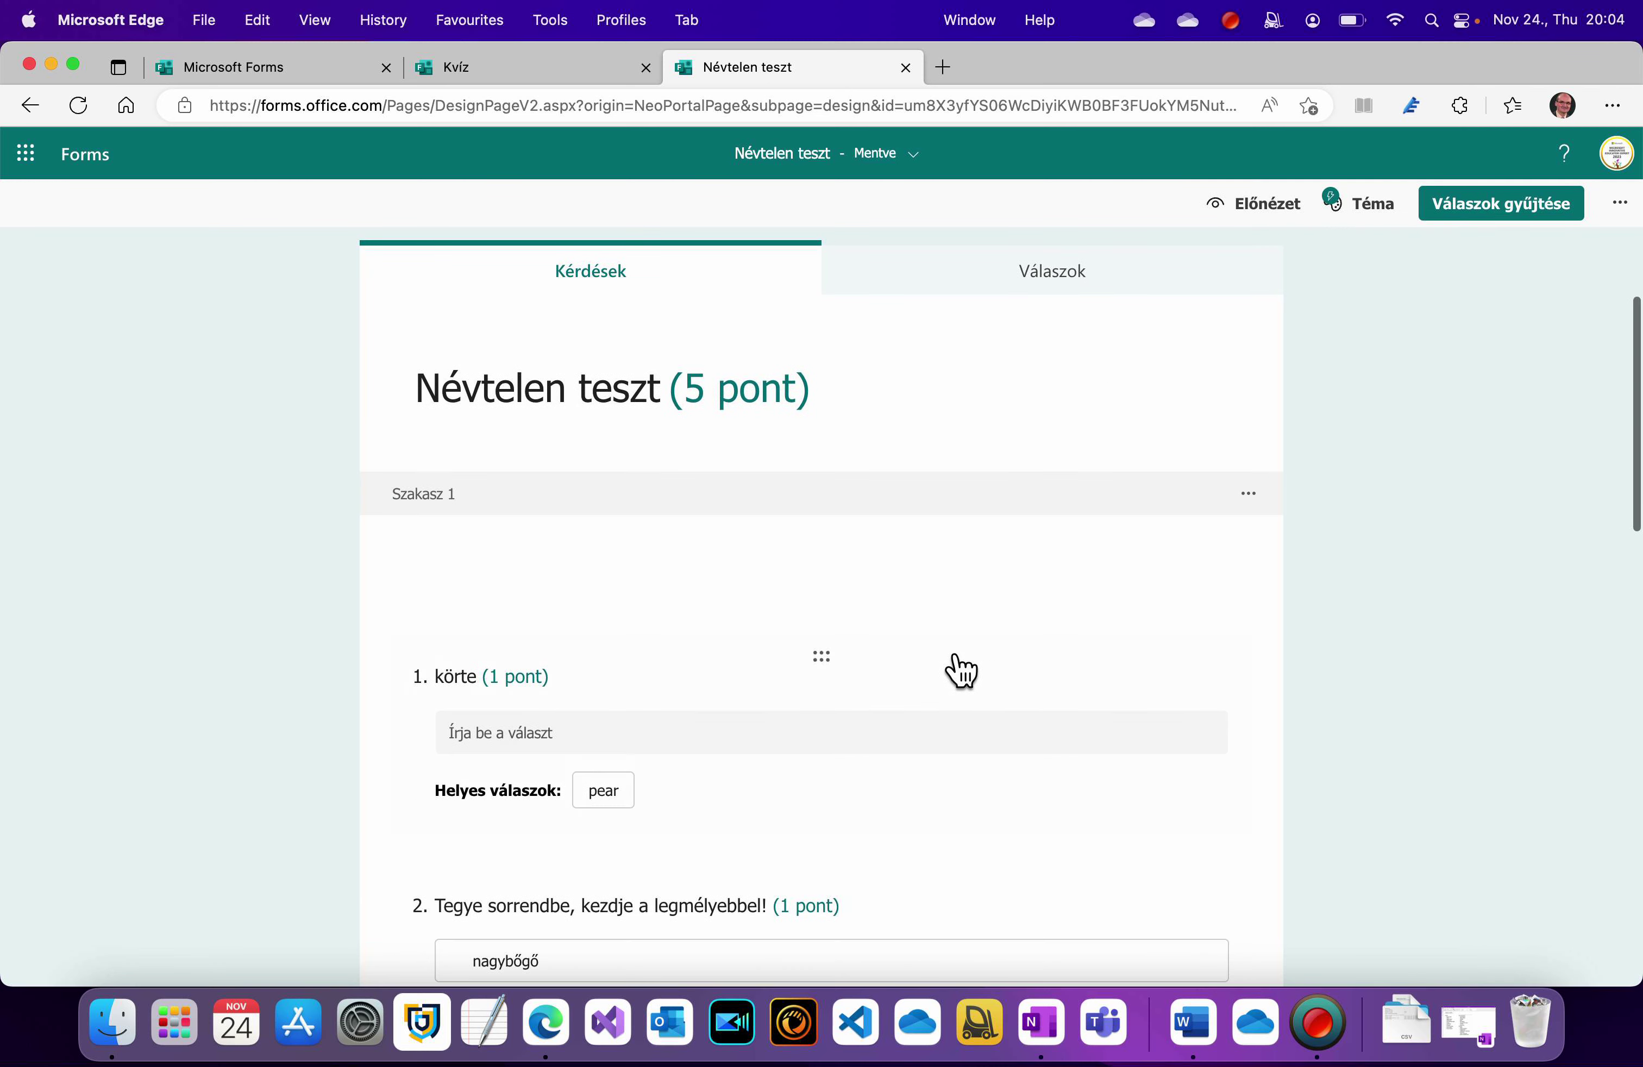
pyautogui.click(733, 485)
pyautogui.click(649, 589)
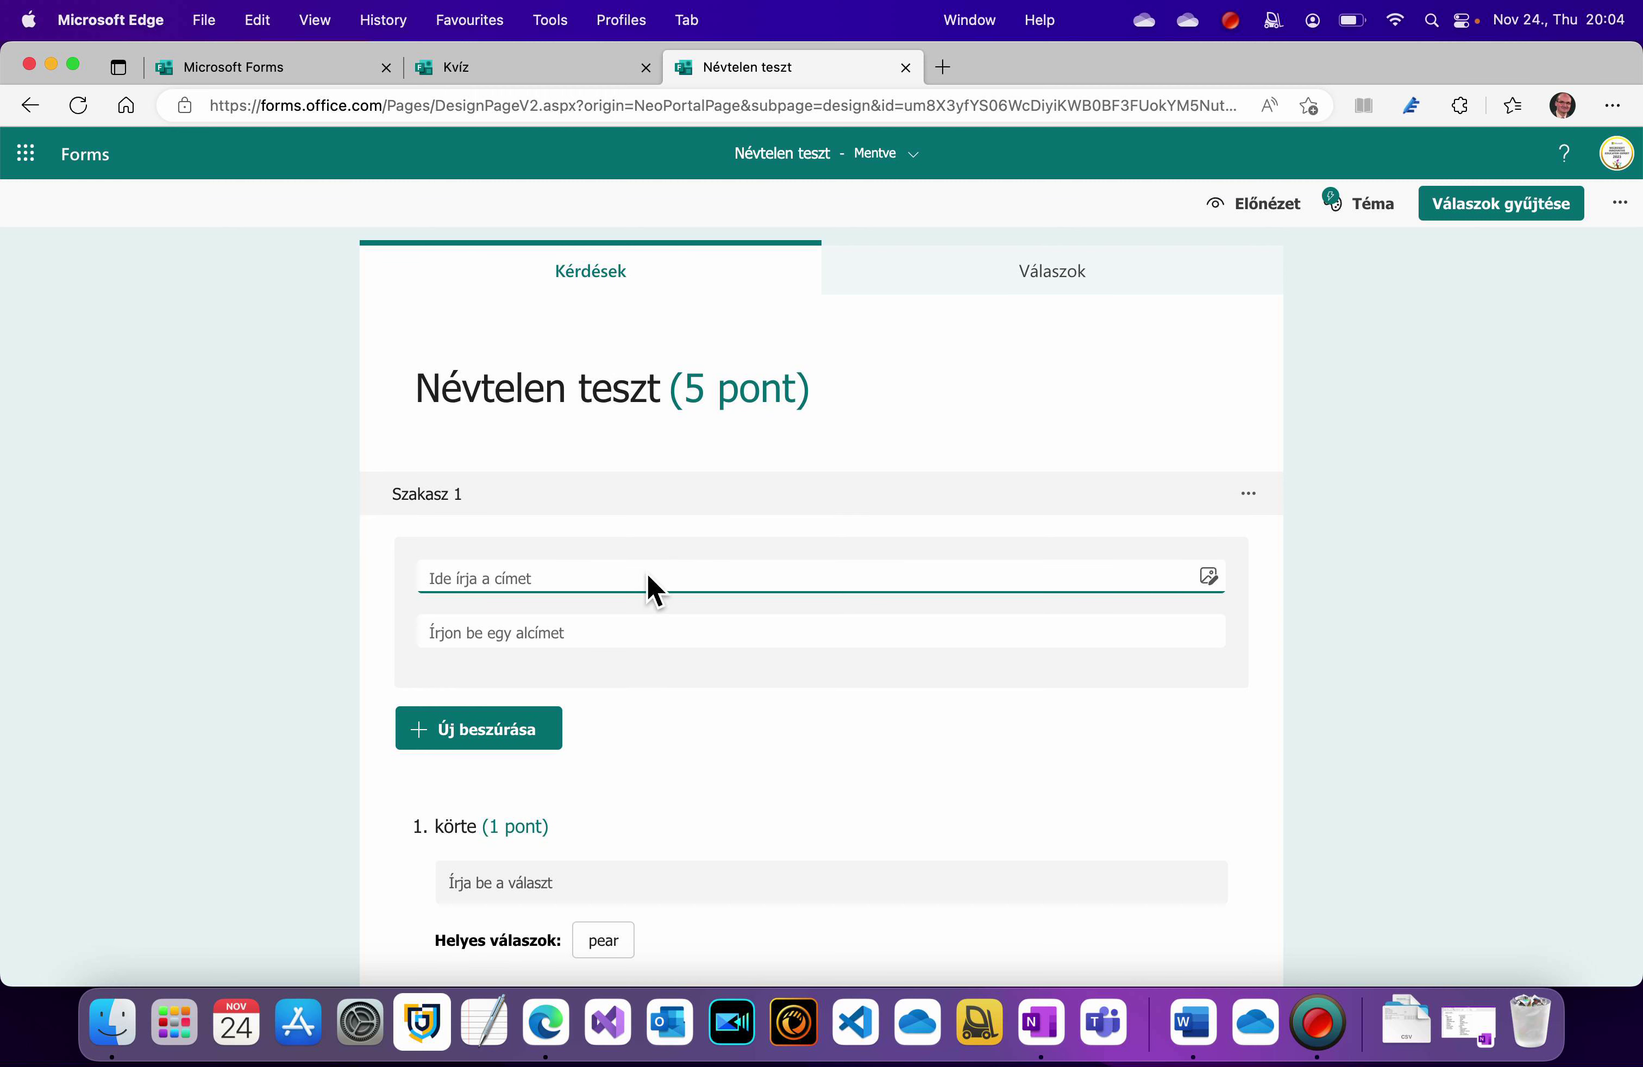
pyautogui.click(646, 580)
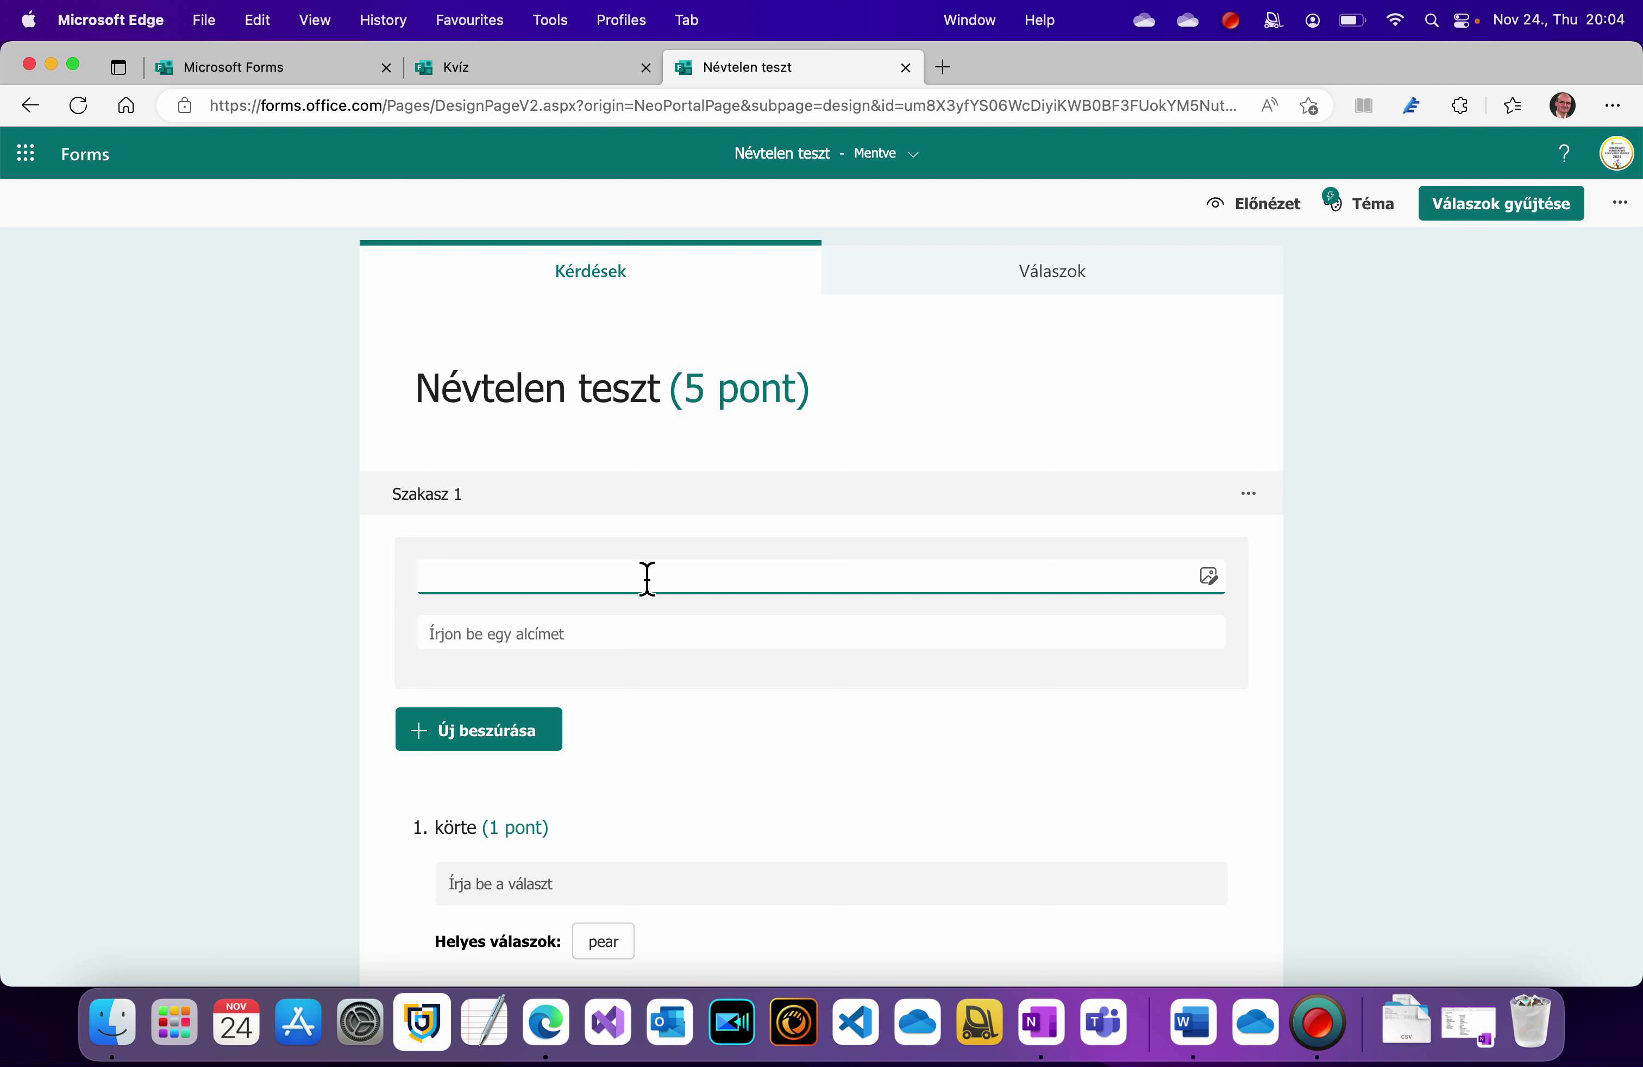
pyautogui.write('vál')
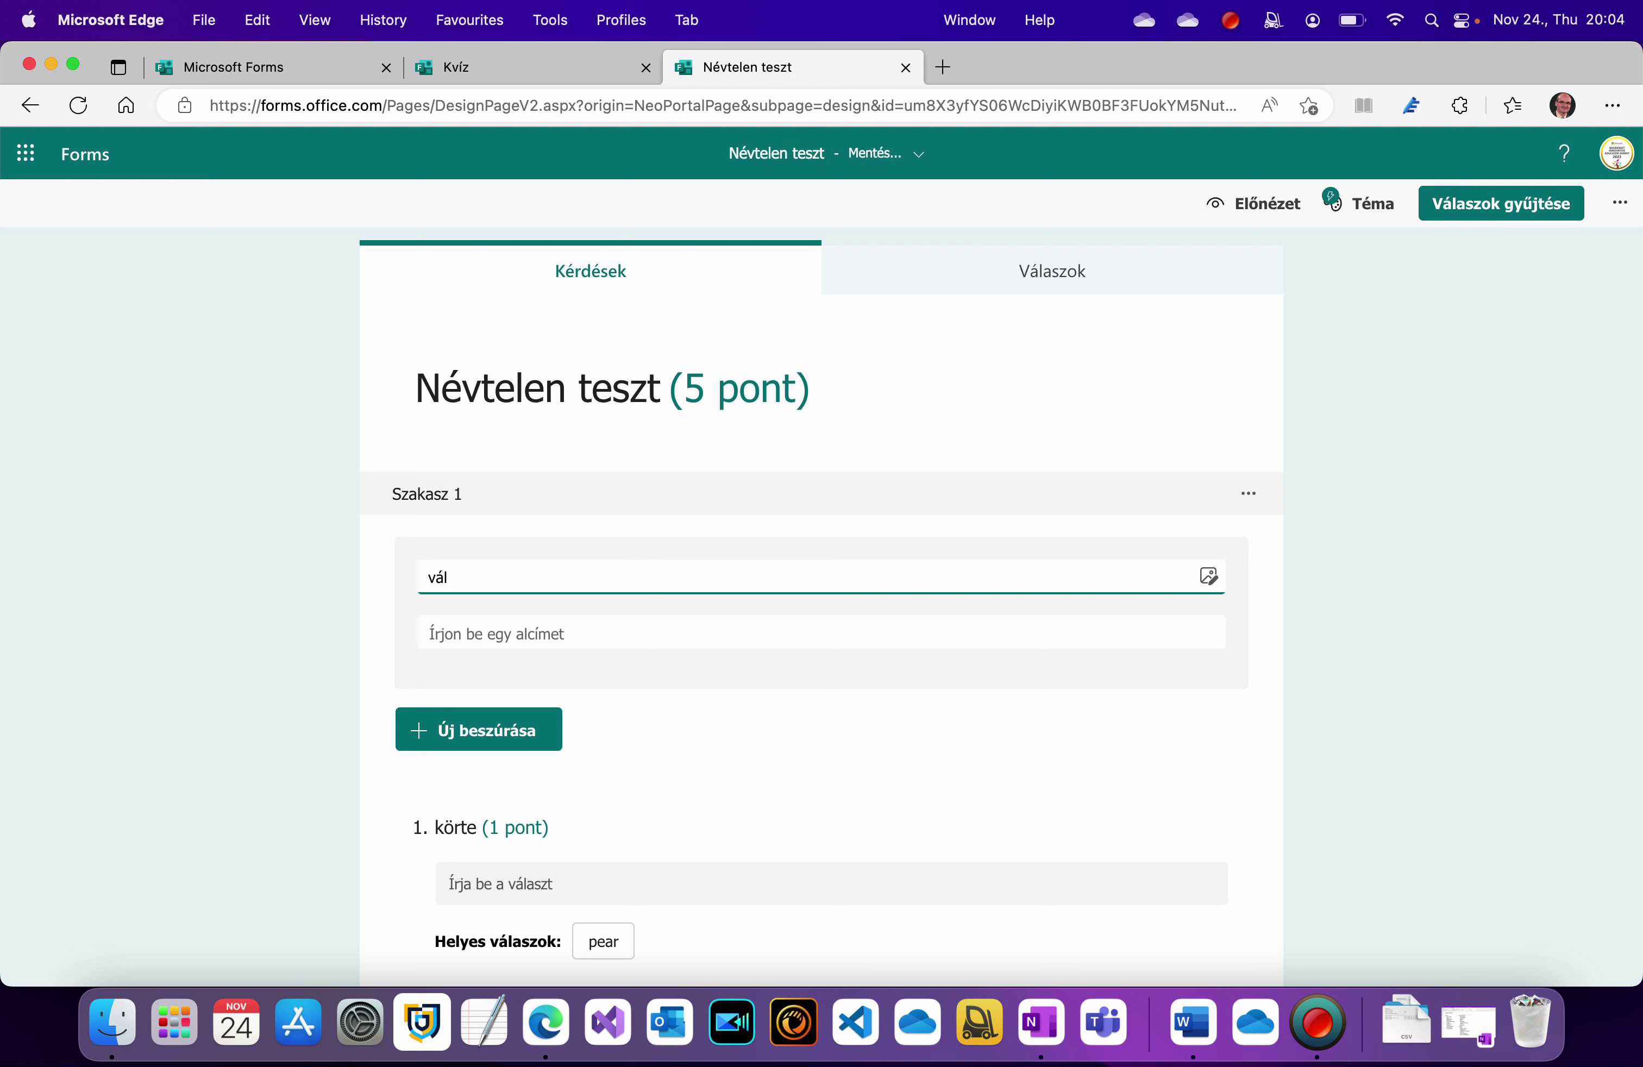
pyautogui.press('BackSpace')
pyautogui.press('BackSpace')
pyautogui.press('BackSpace')
pyautogui.write('Válasszon szakaszt')
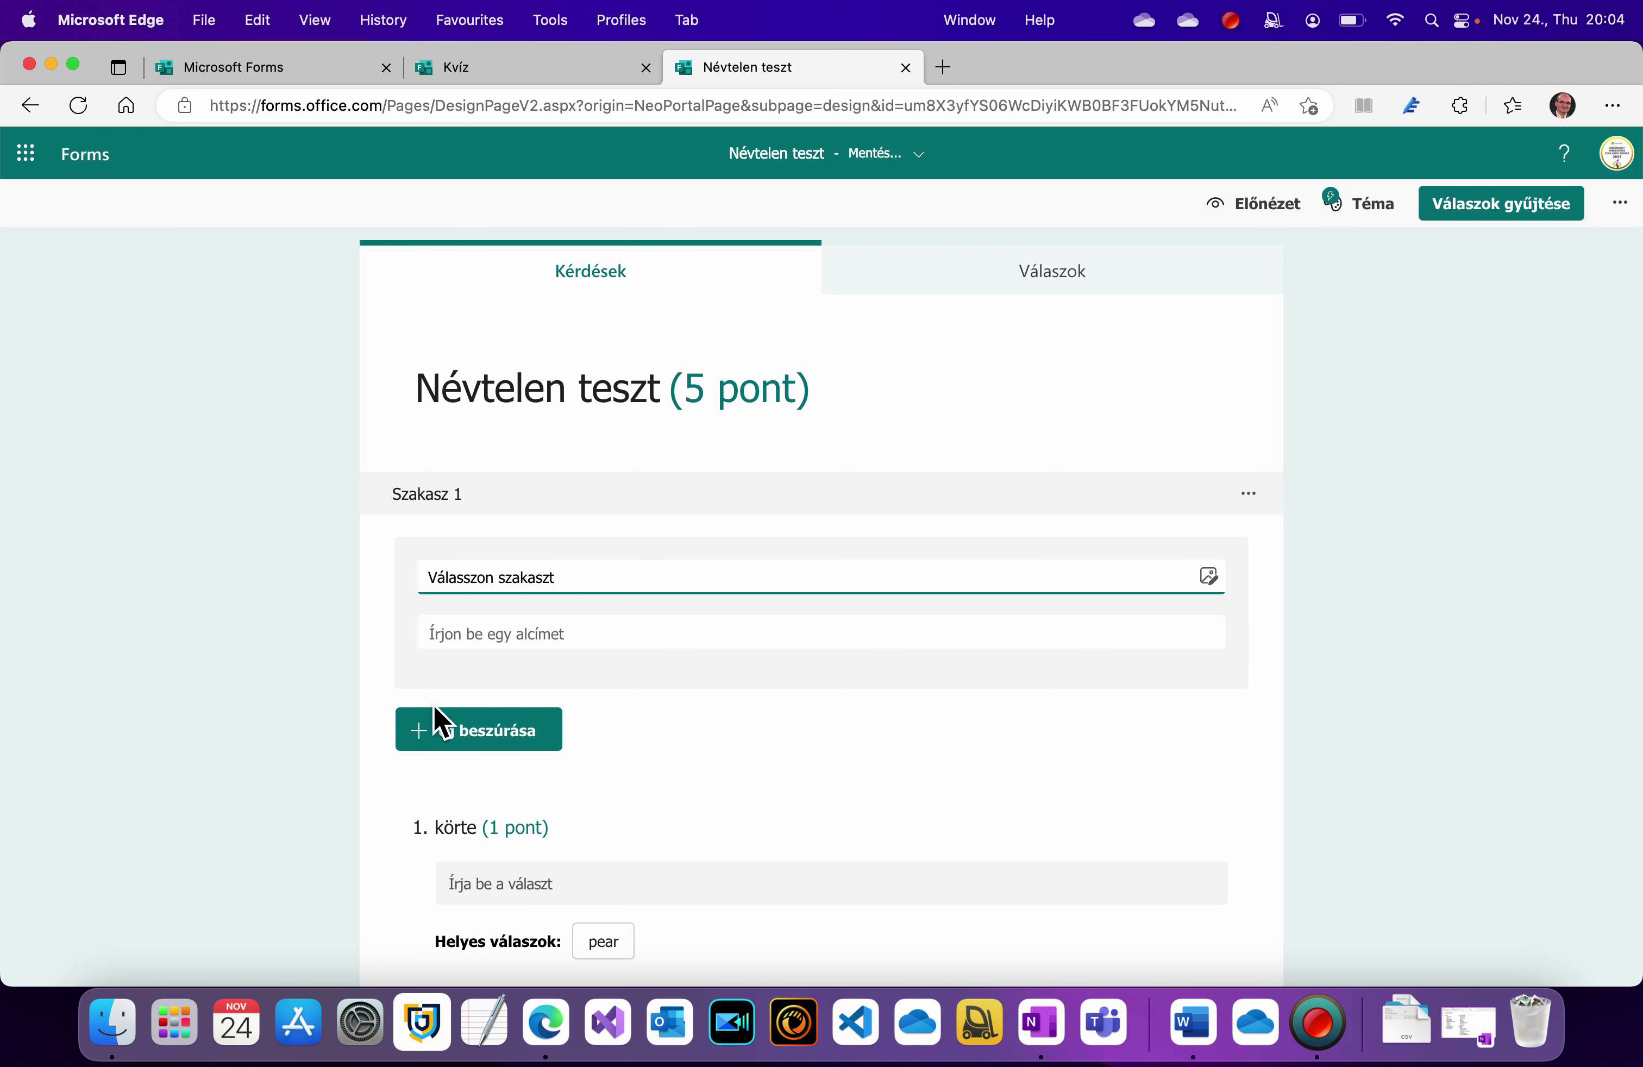
# - Insert a choice question (Egy válasz) "Szakaszok" at the start of the Válasszon szakaszt section, with the options "Szakasz 1" and "Szakasz 2"
pyautogui.click(486, 733)
pyautogui.click(565, 746)
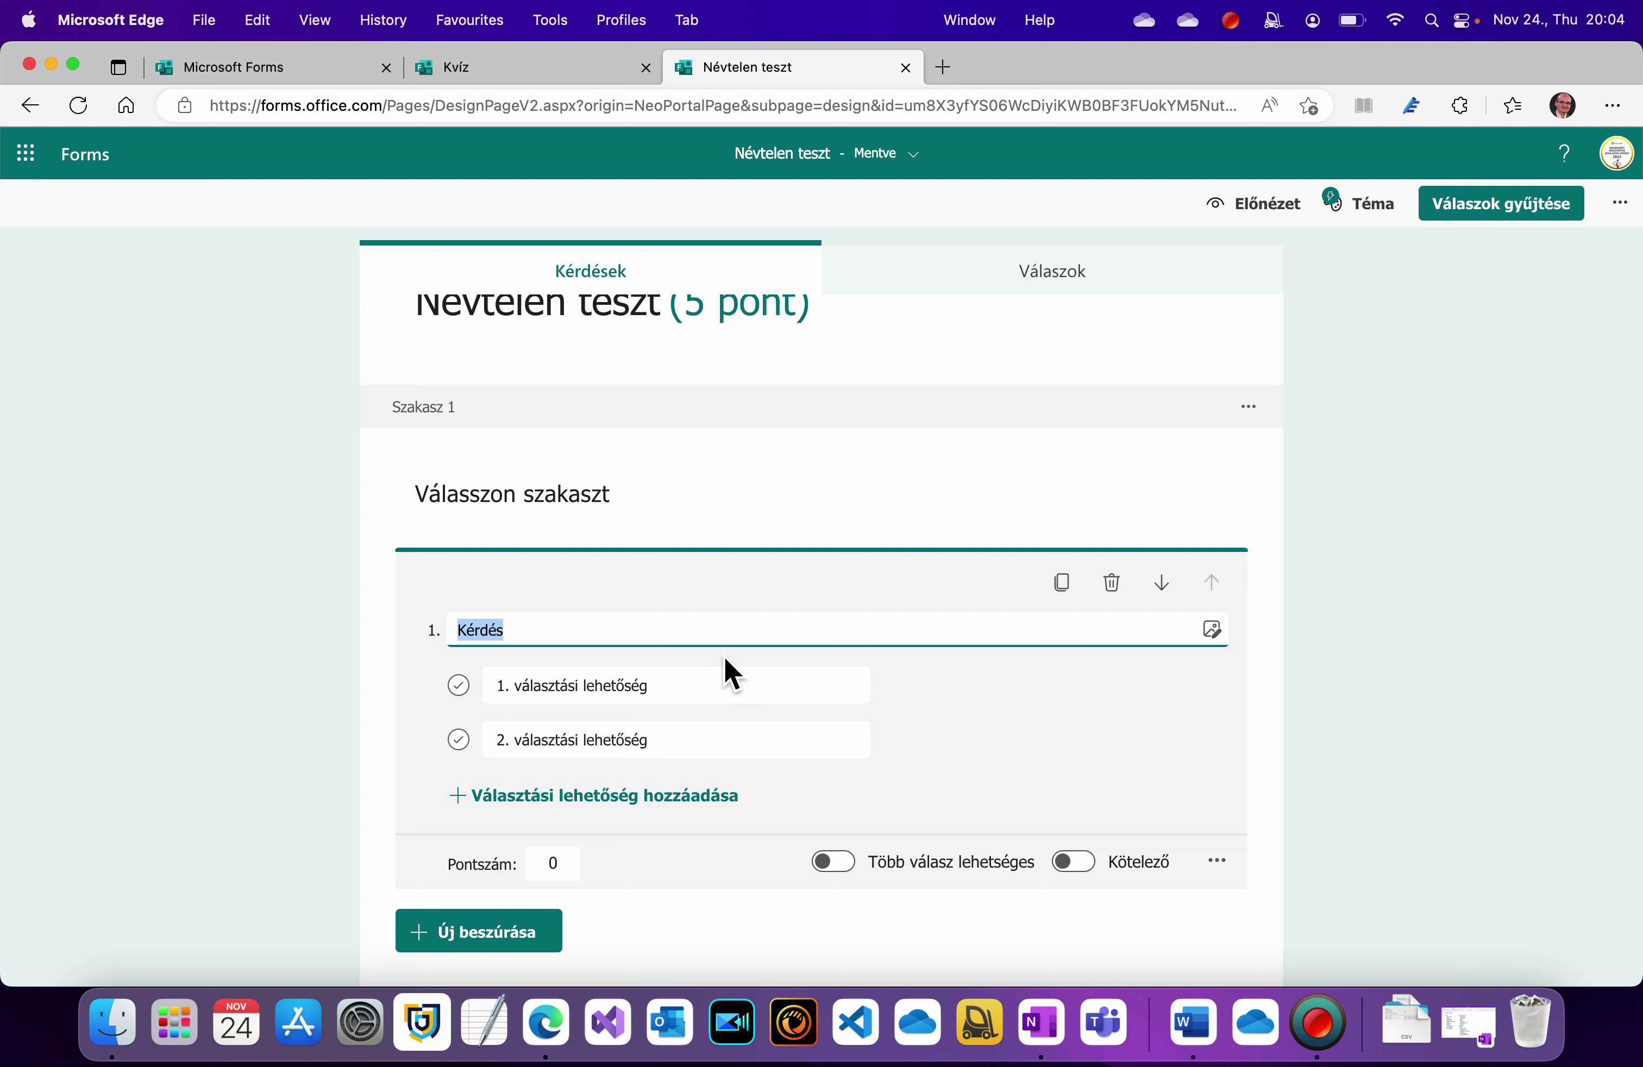
pyautogui.write('Szakaszok')
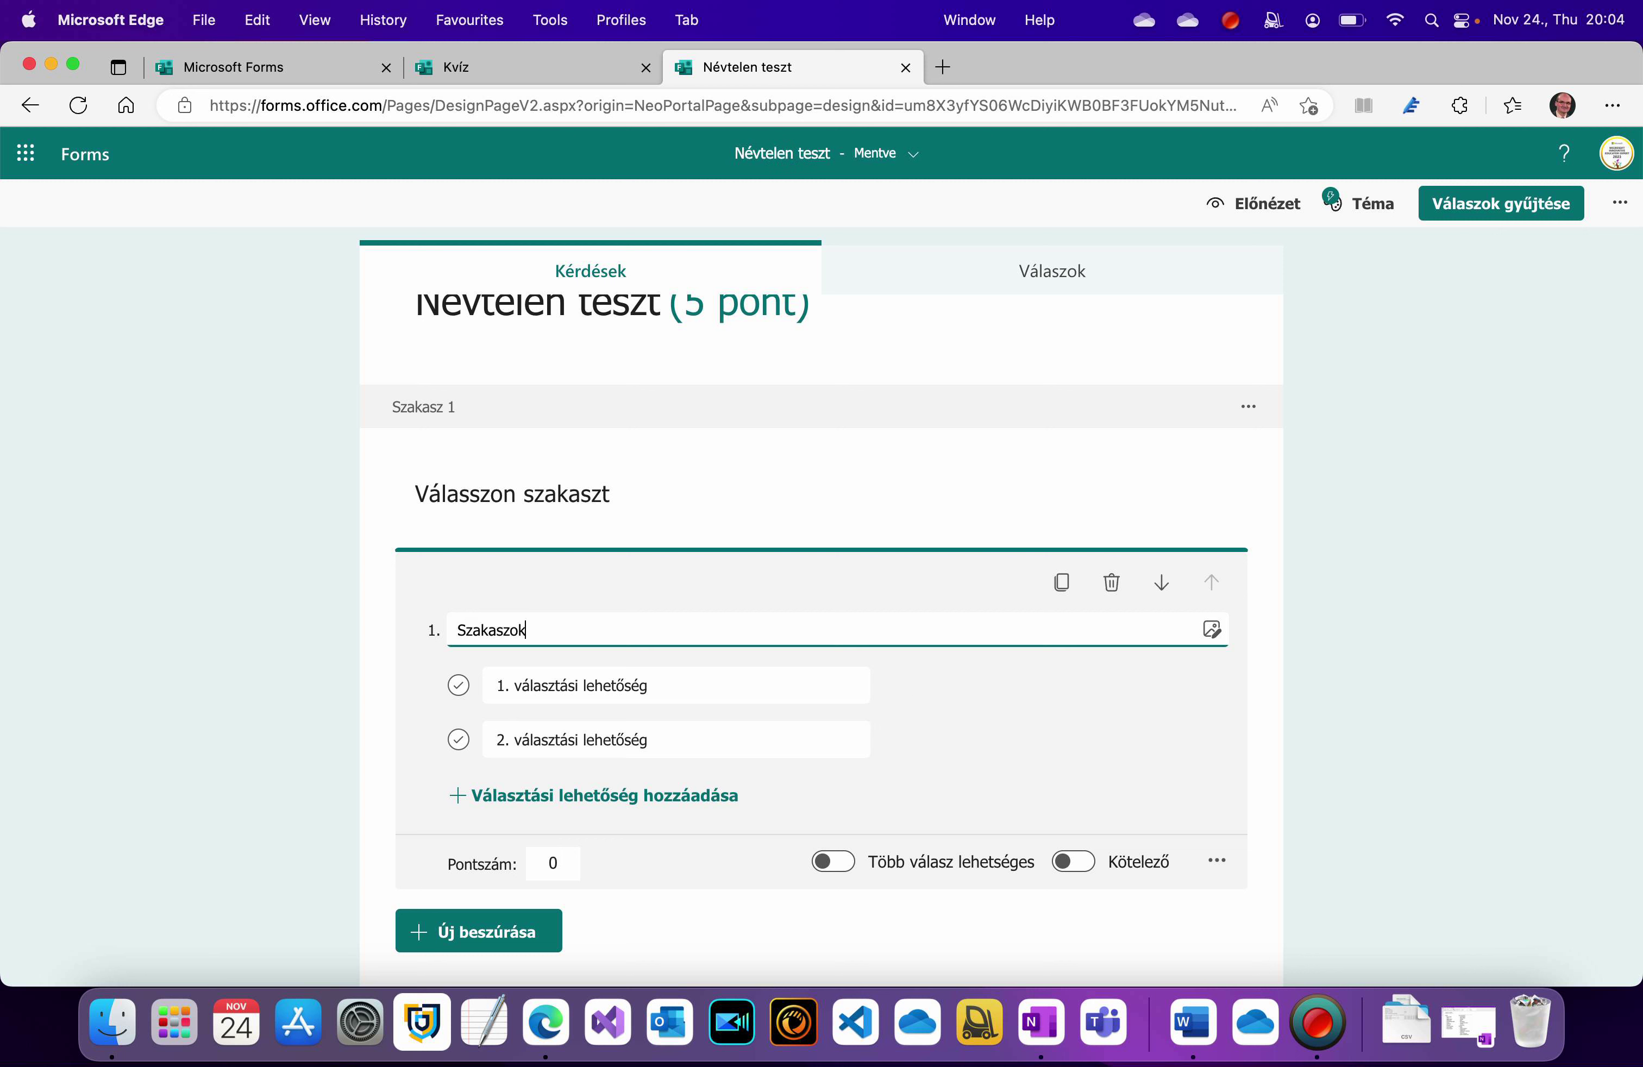
pyautogui.click(701, 687)
pyautogui.write('S')
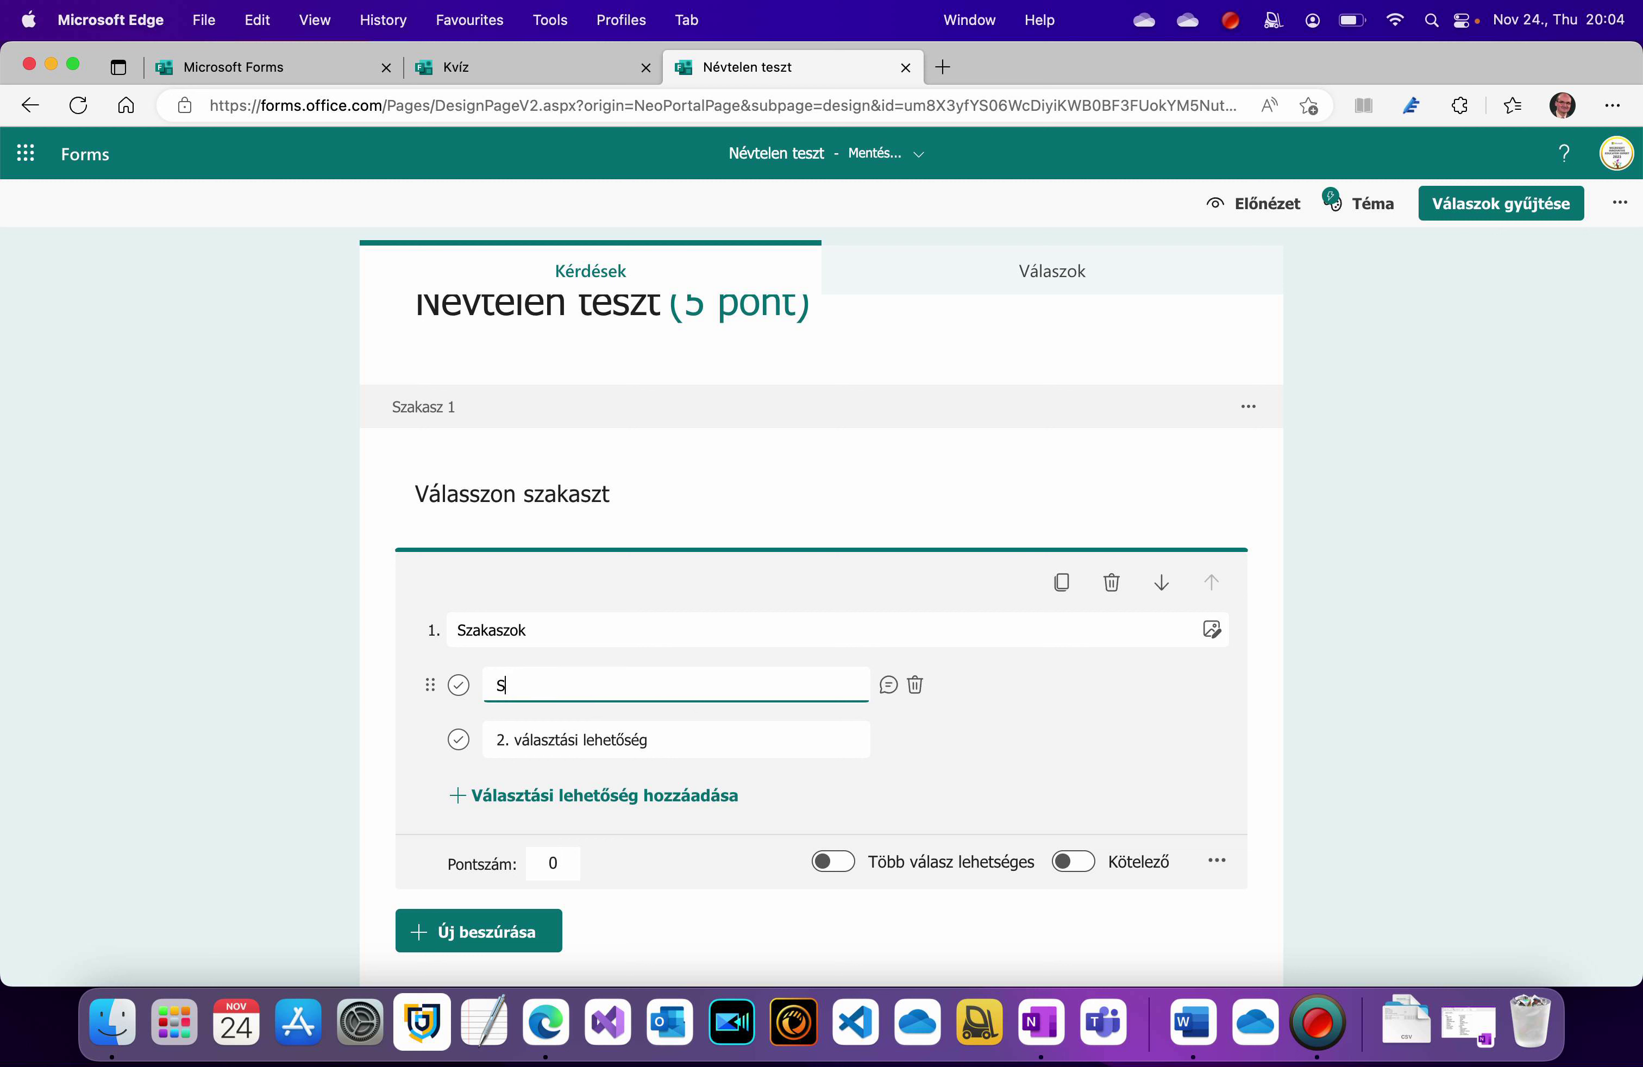
pyautogui.write('zakasz 1')
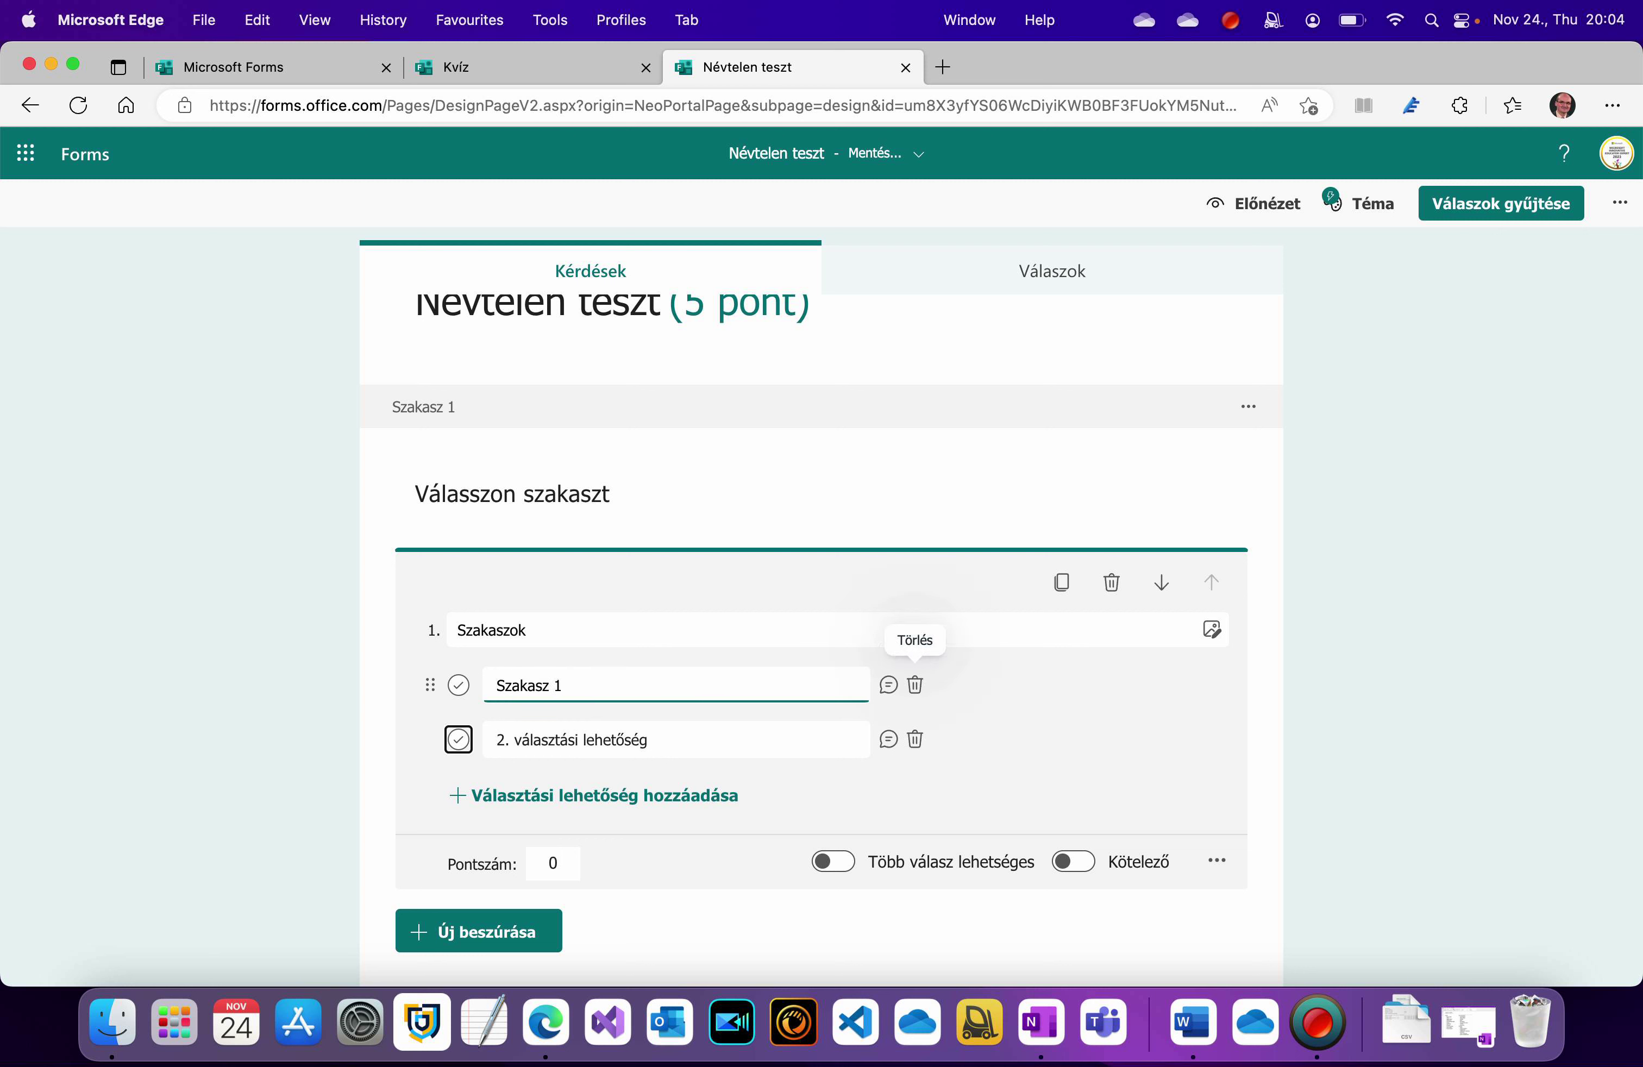
pyautogui.click(506, 740)
pyautogui.write('S')
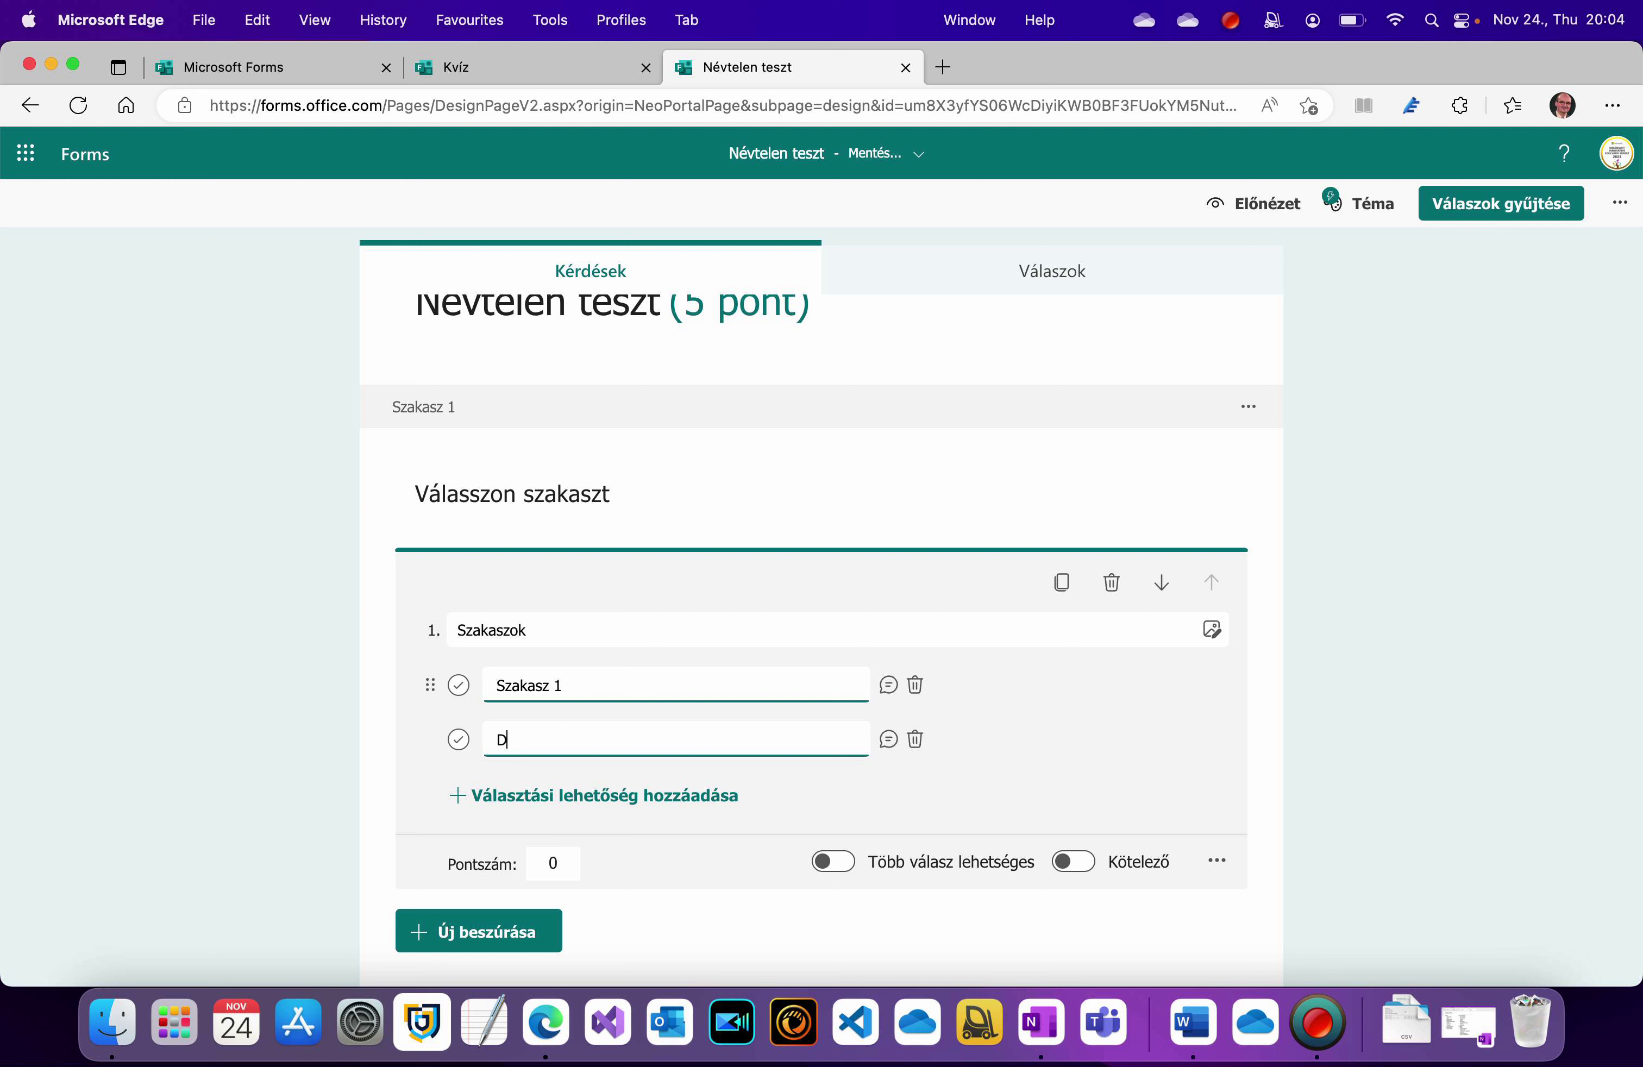
pyautogui.press('BackSpace')
pyautogui.write('Szakasz 2')
pyautogui.click(1449, 679)
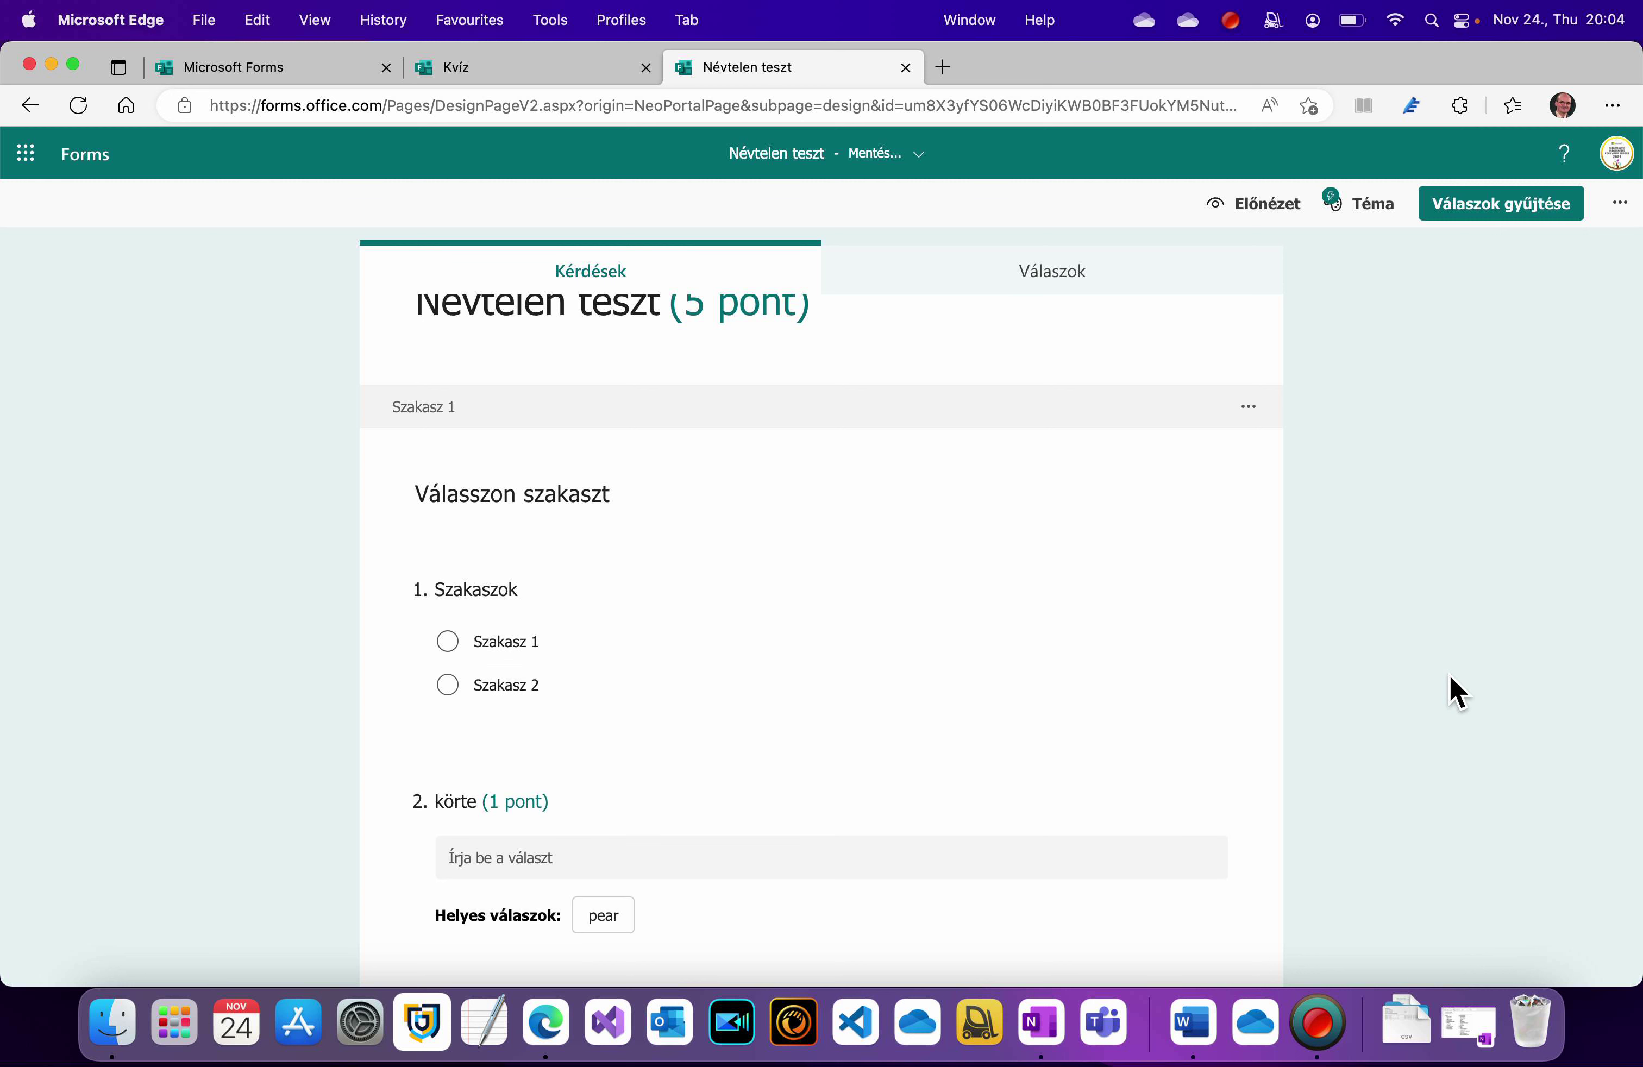
pyautogui.scroll(-20, 1037, 717)
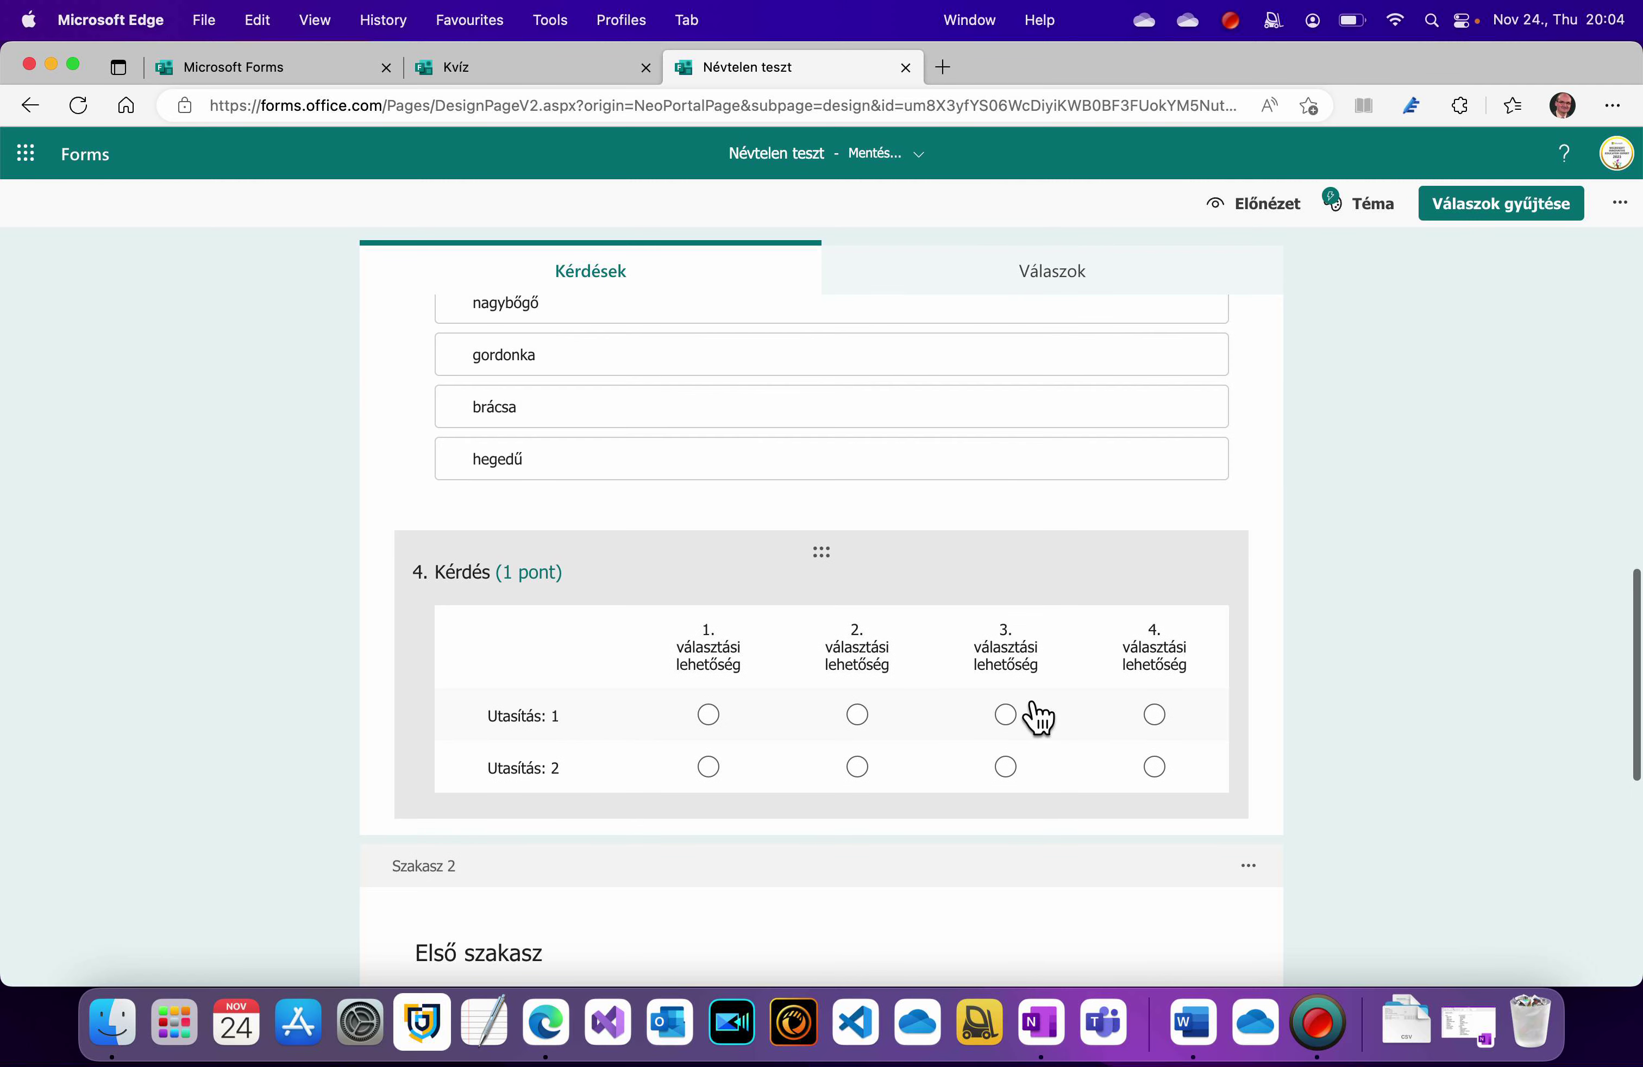
pyautogui.scroll(-5, 1036, 718)
pyautogui.scroll(10, 1032, 714)
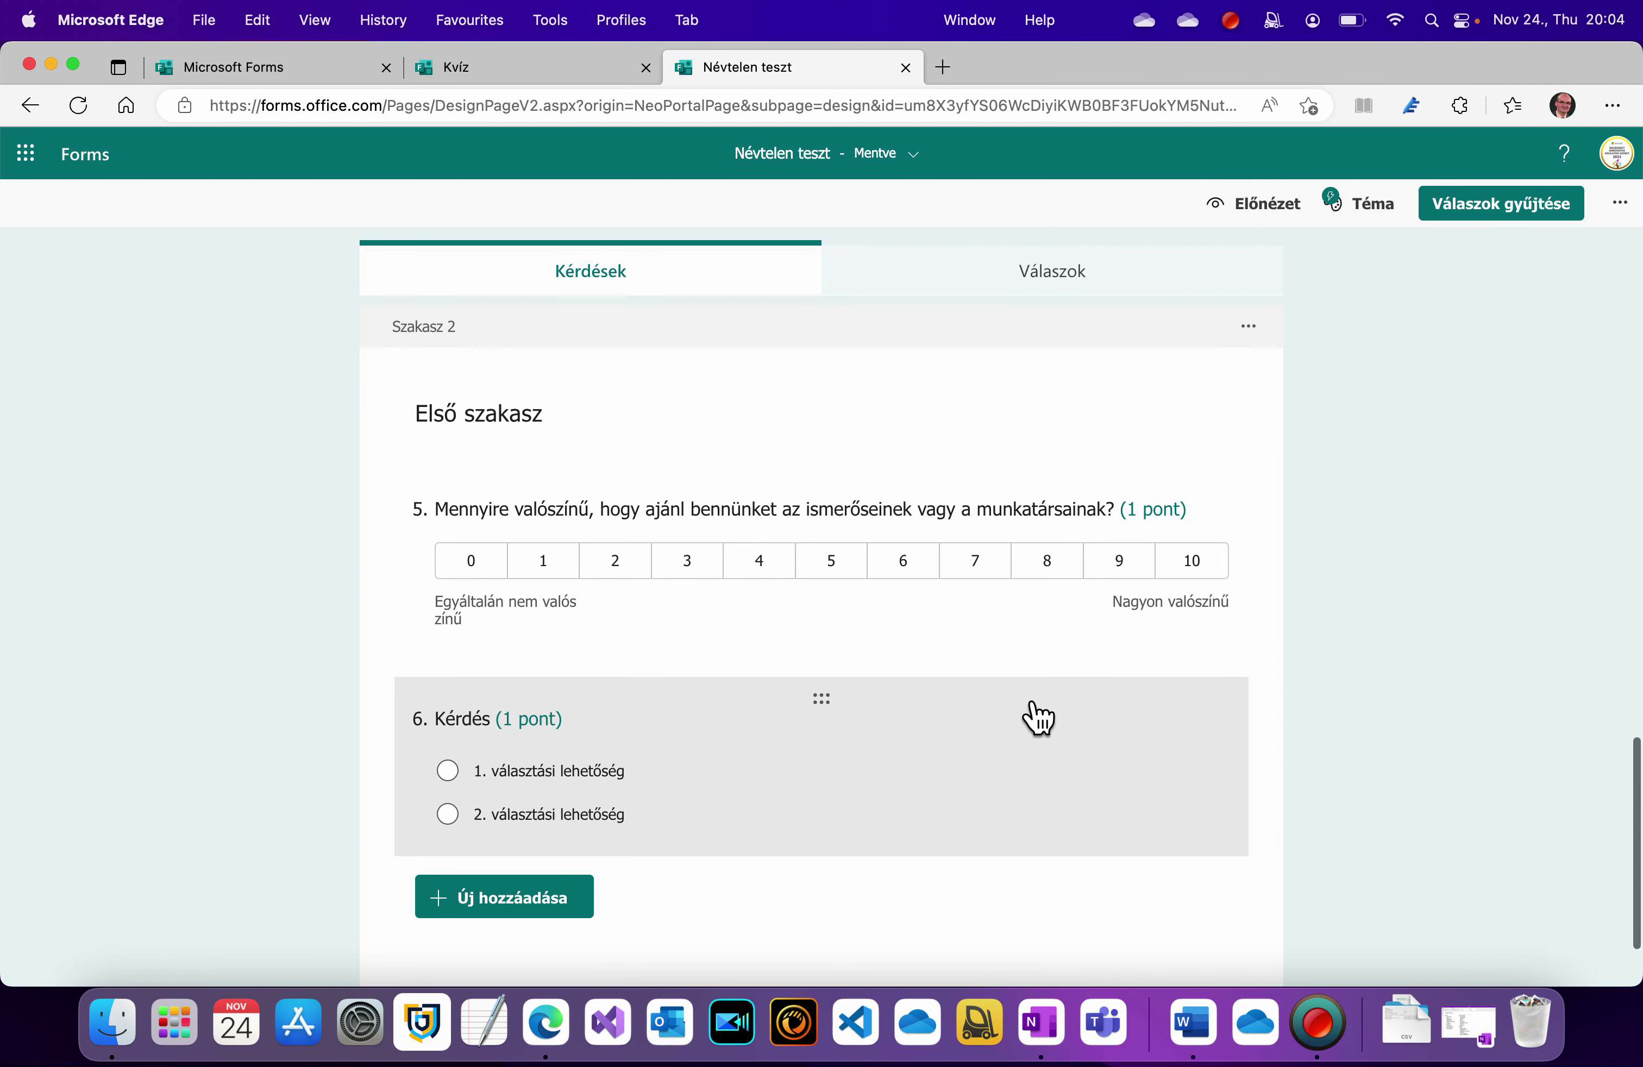
pyautogui.scroll(-6, 1025, 698)
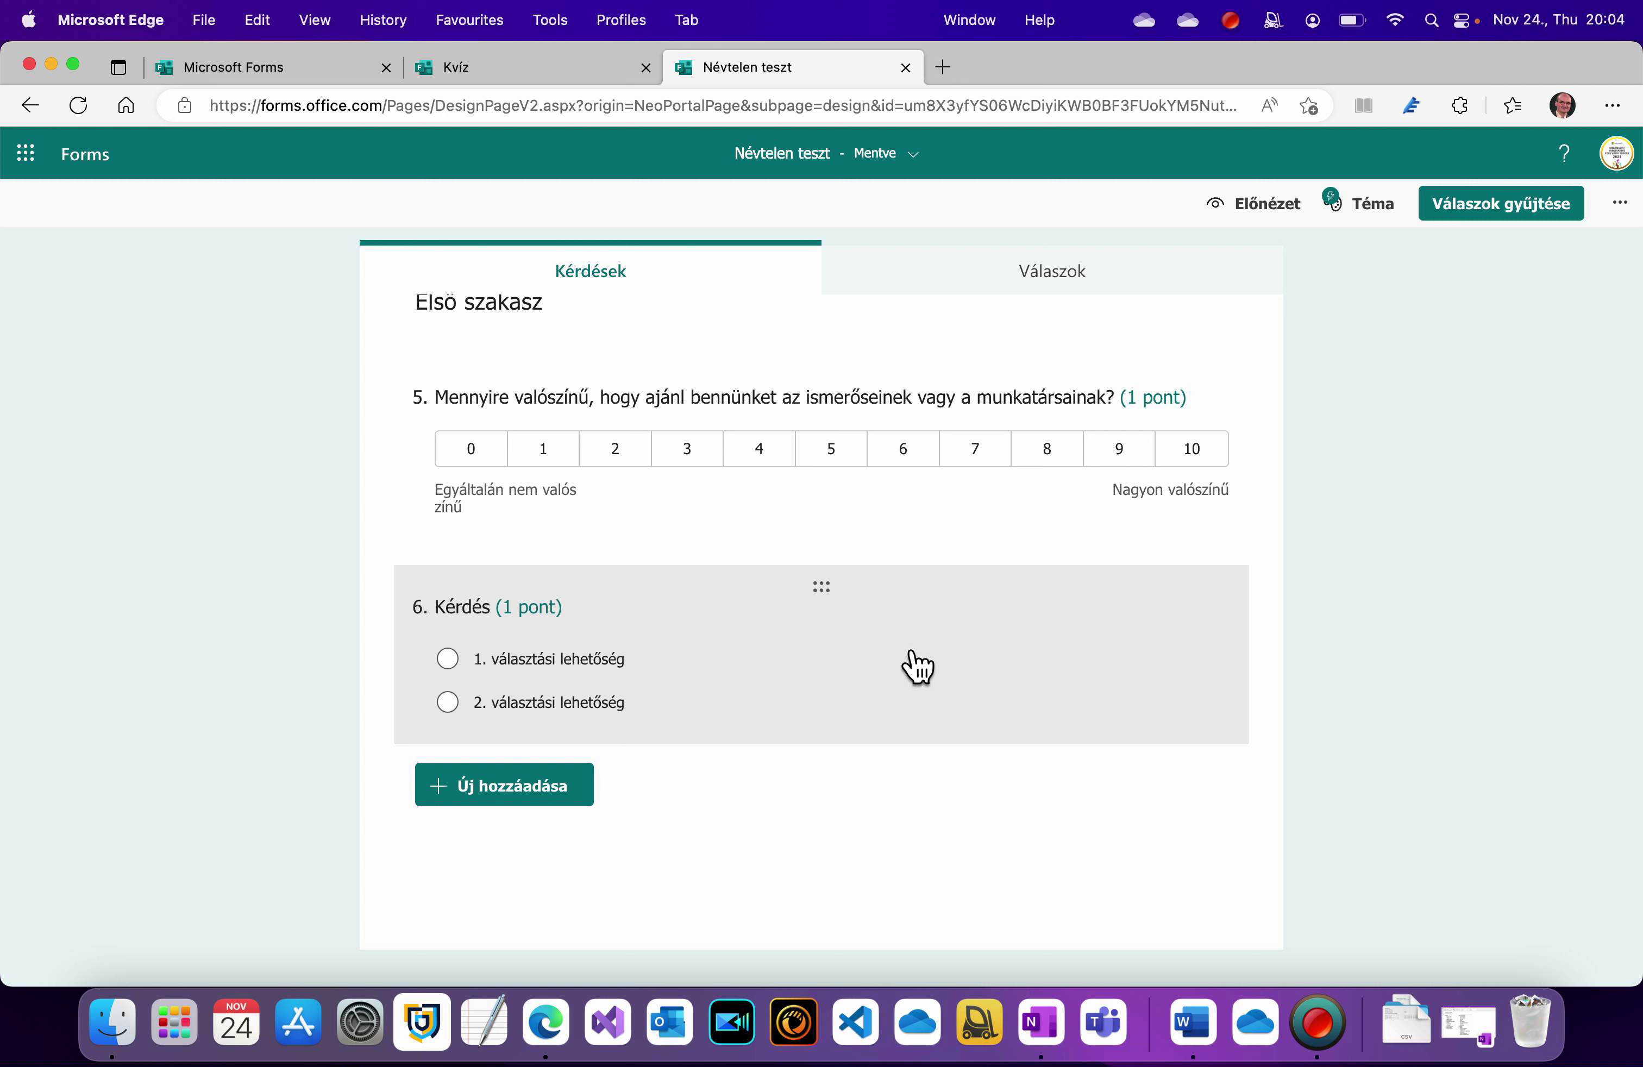
pyautogui.click(953, 644)
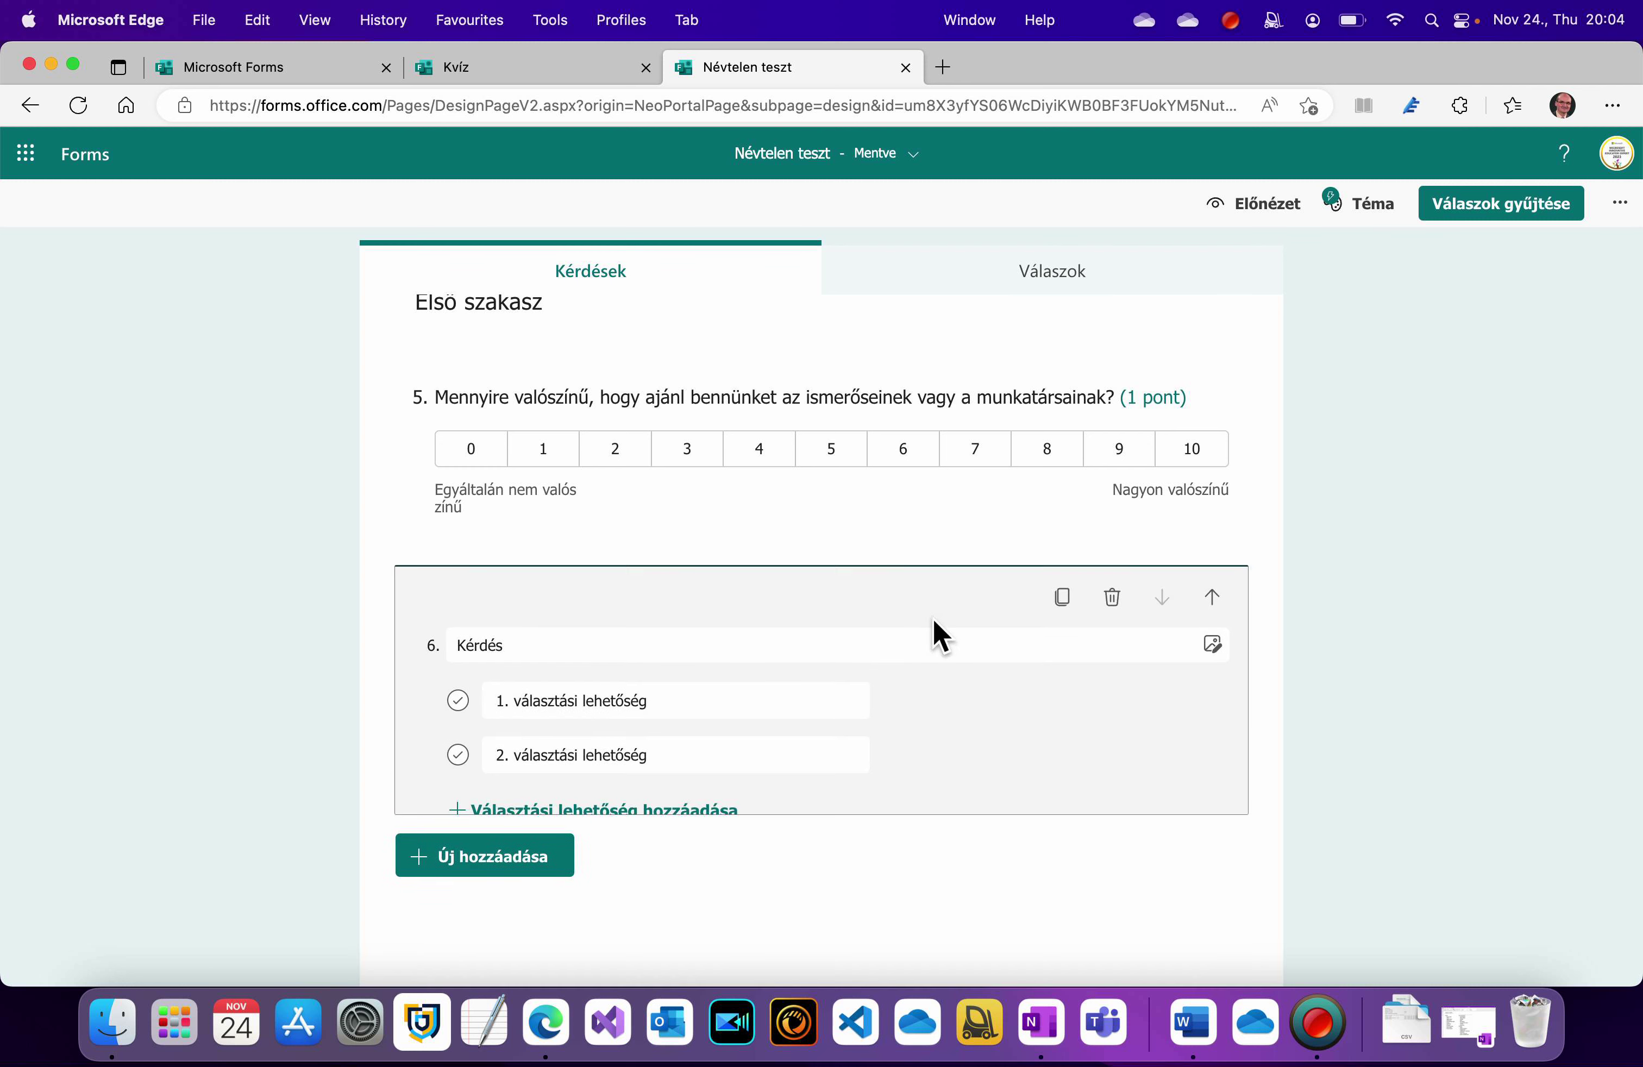
pyautogui.click(467, 945)
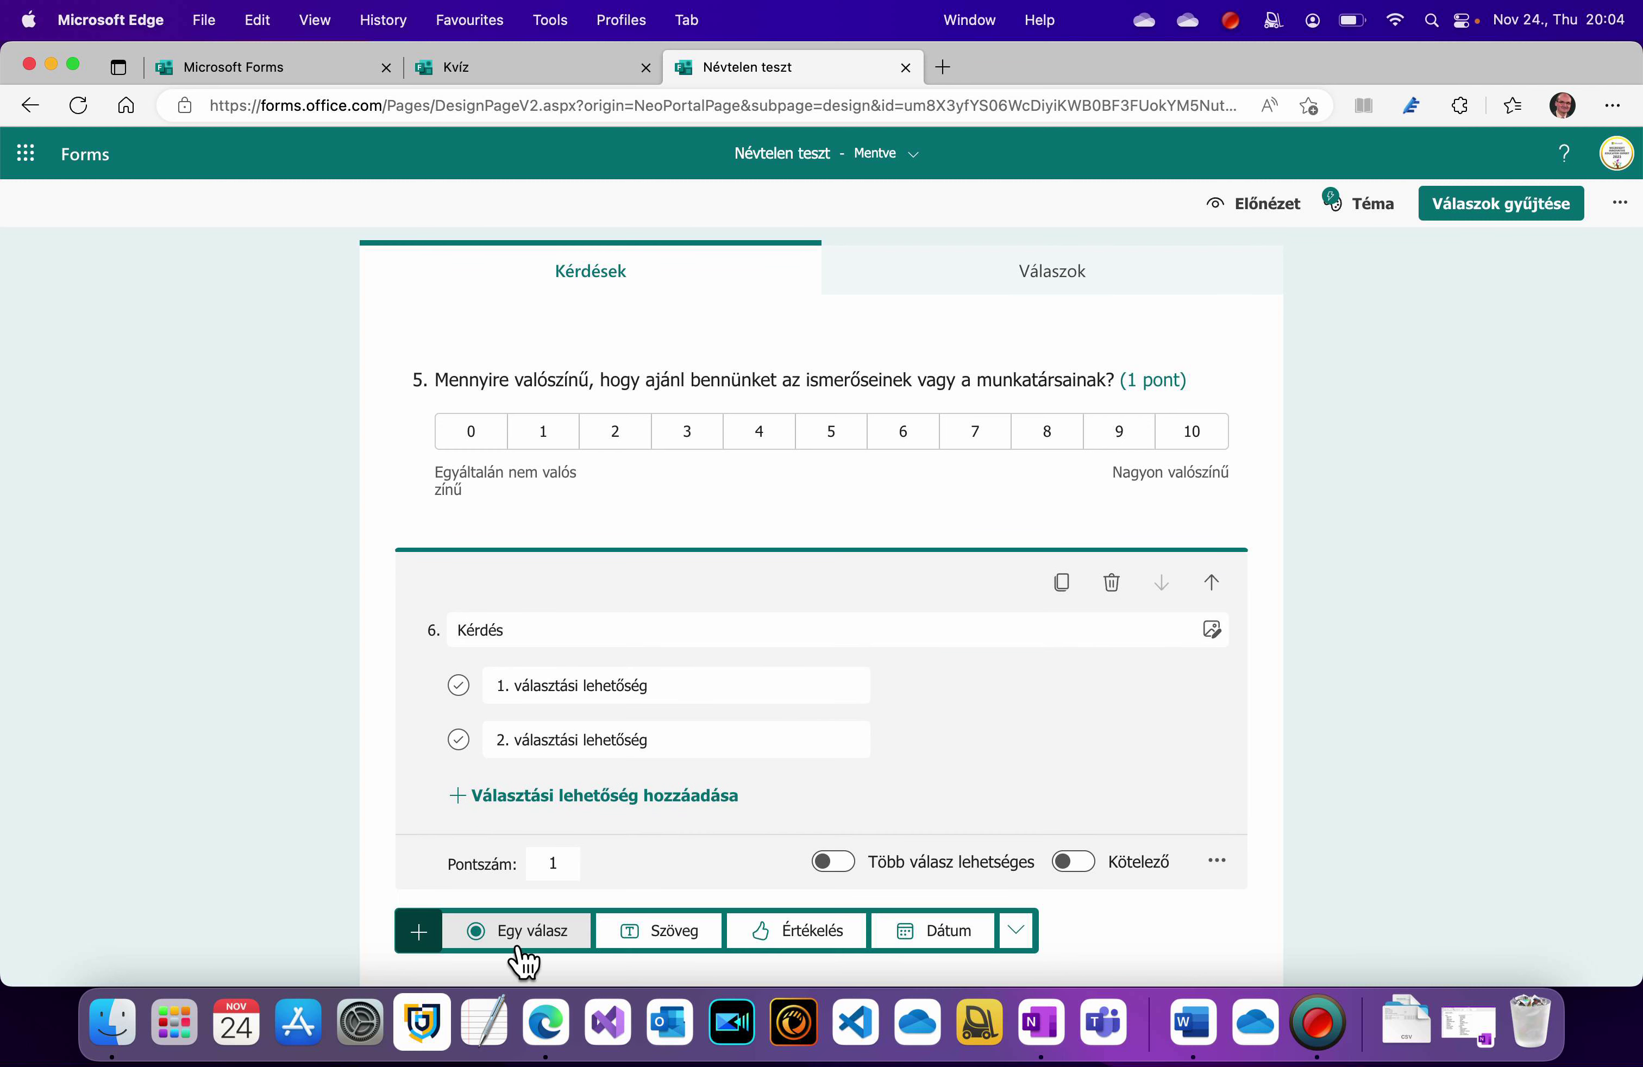
pyautogui.click(1022, 946)
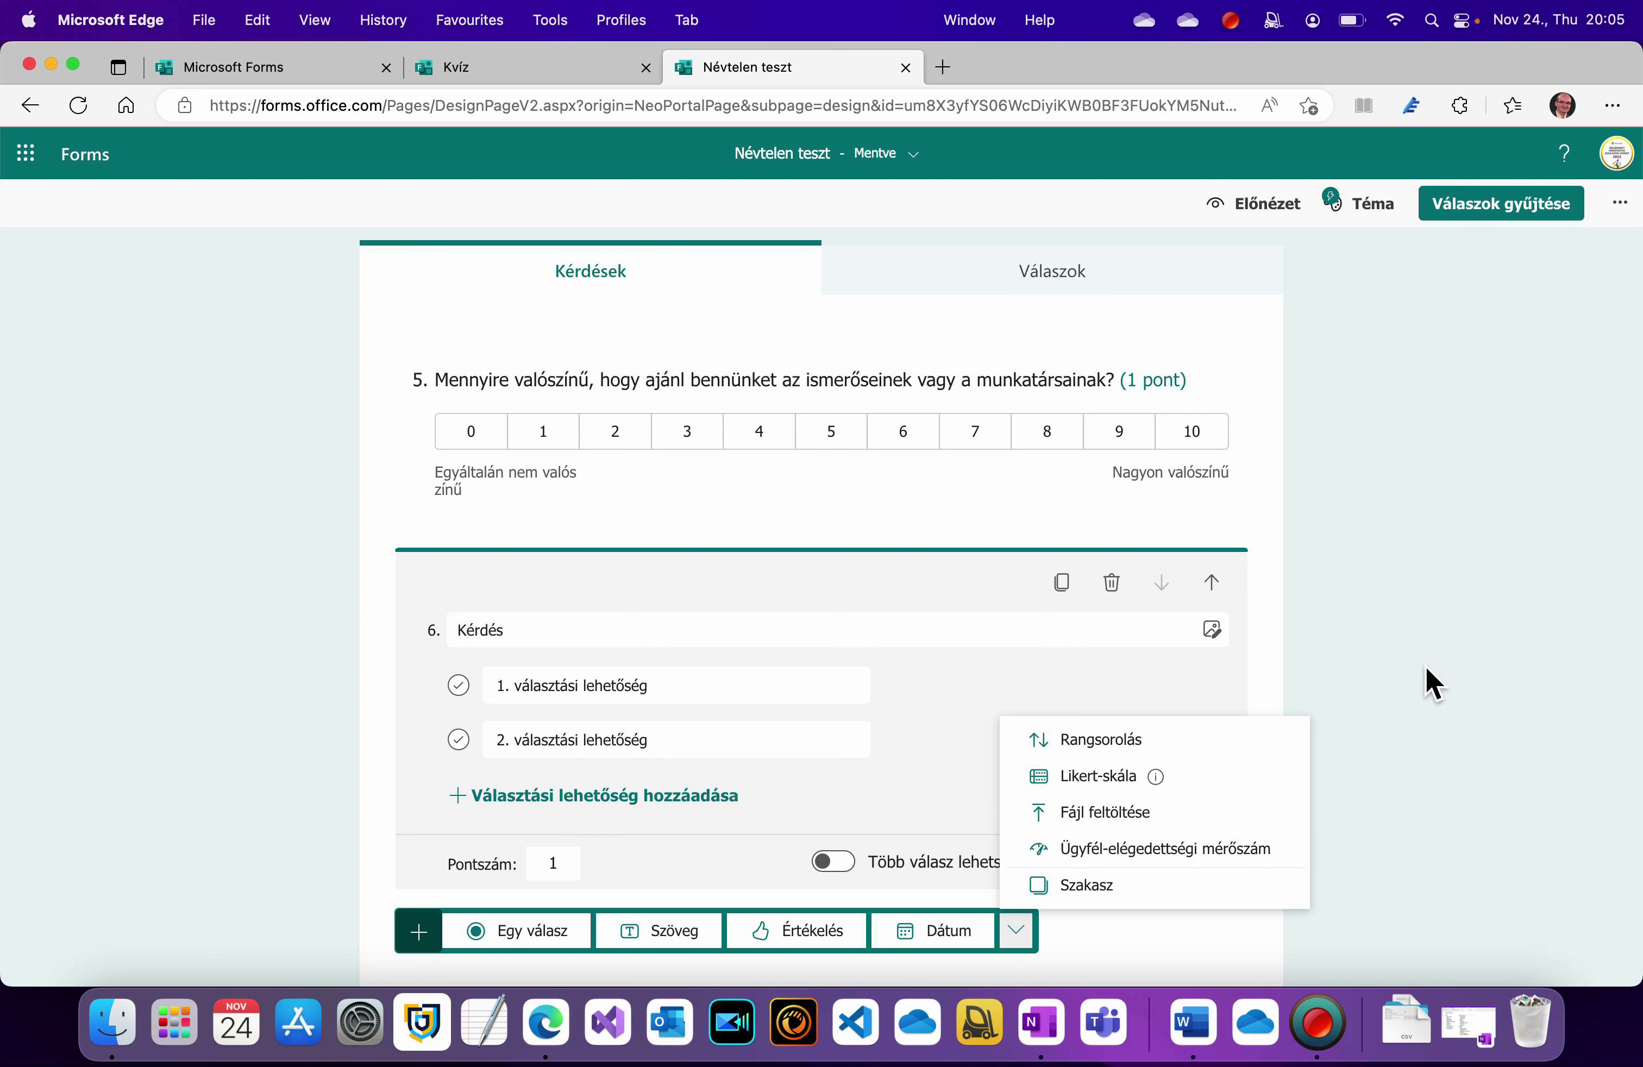
pyautogui.click(1430, 682)
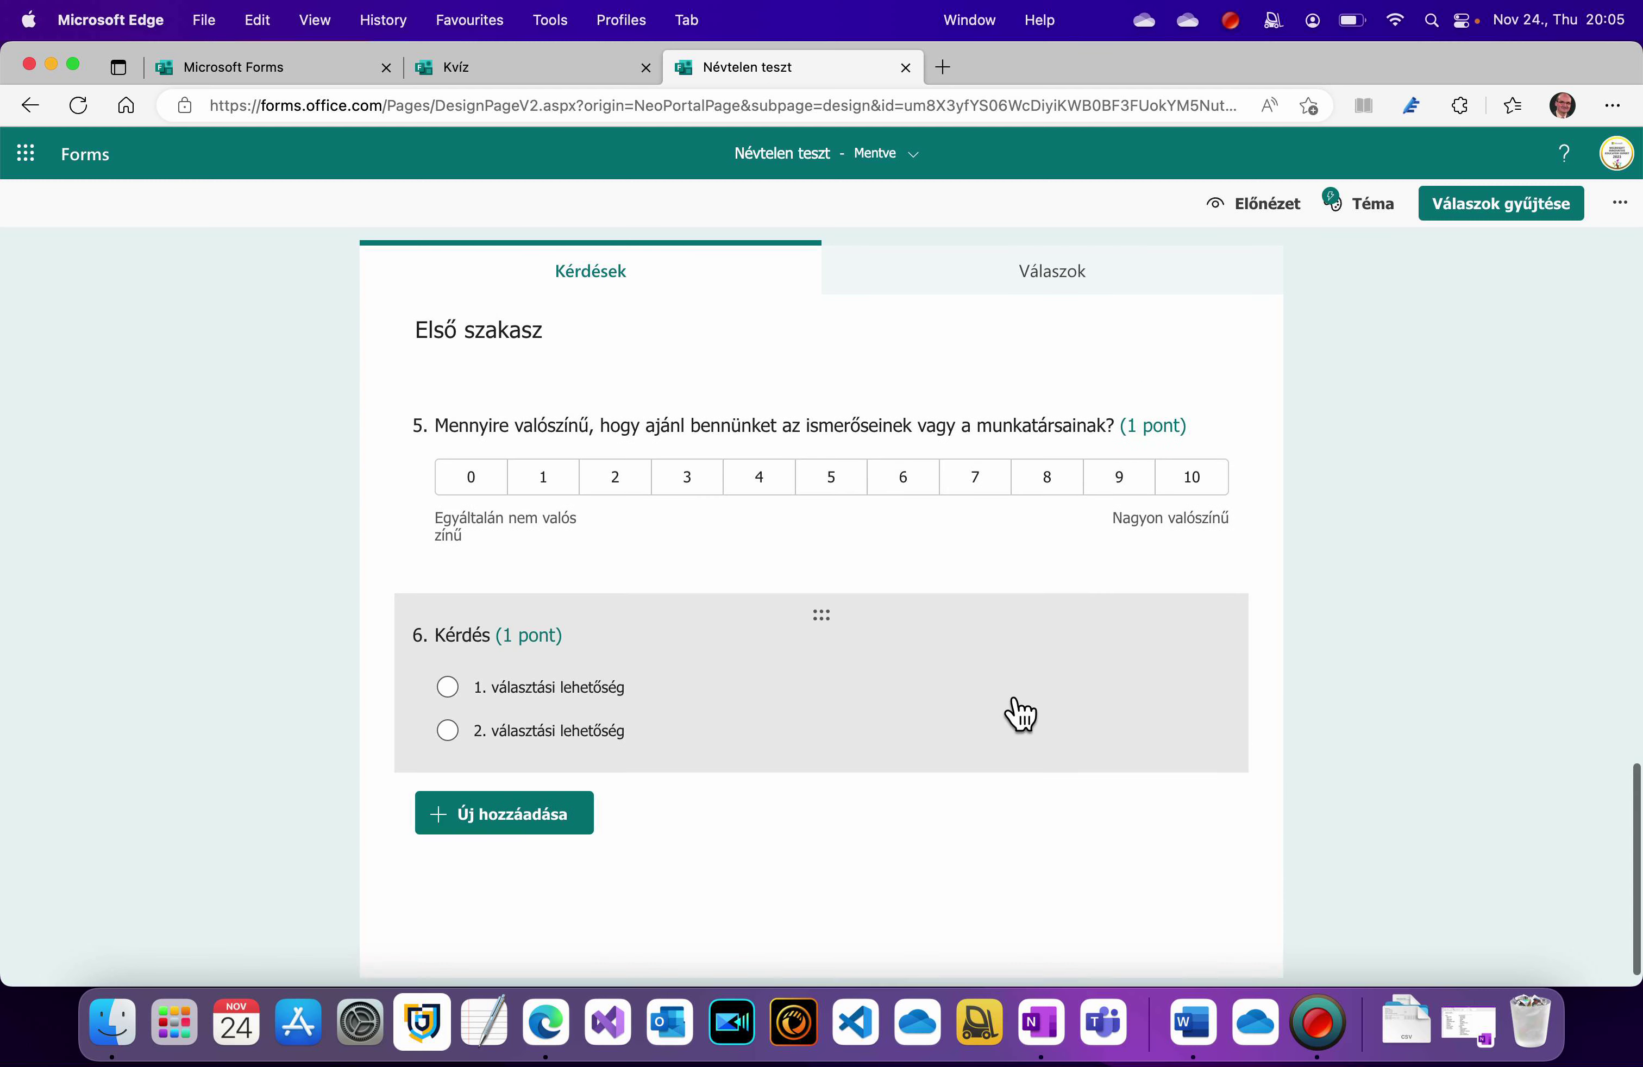
# - Add two more choice questions (Egy válasz) at the end of the Első szakasz section, keeping their default text
pyautogui.scroll(5, 1015, 710)
pyautogui.scroll(5, 1007, 695)
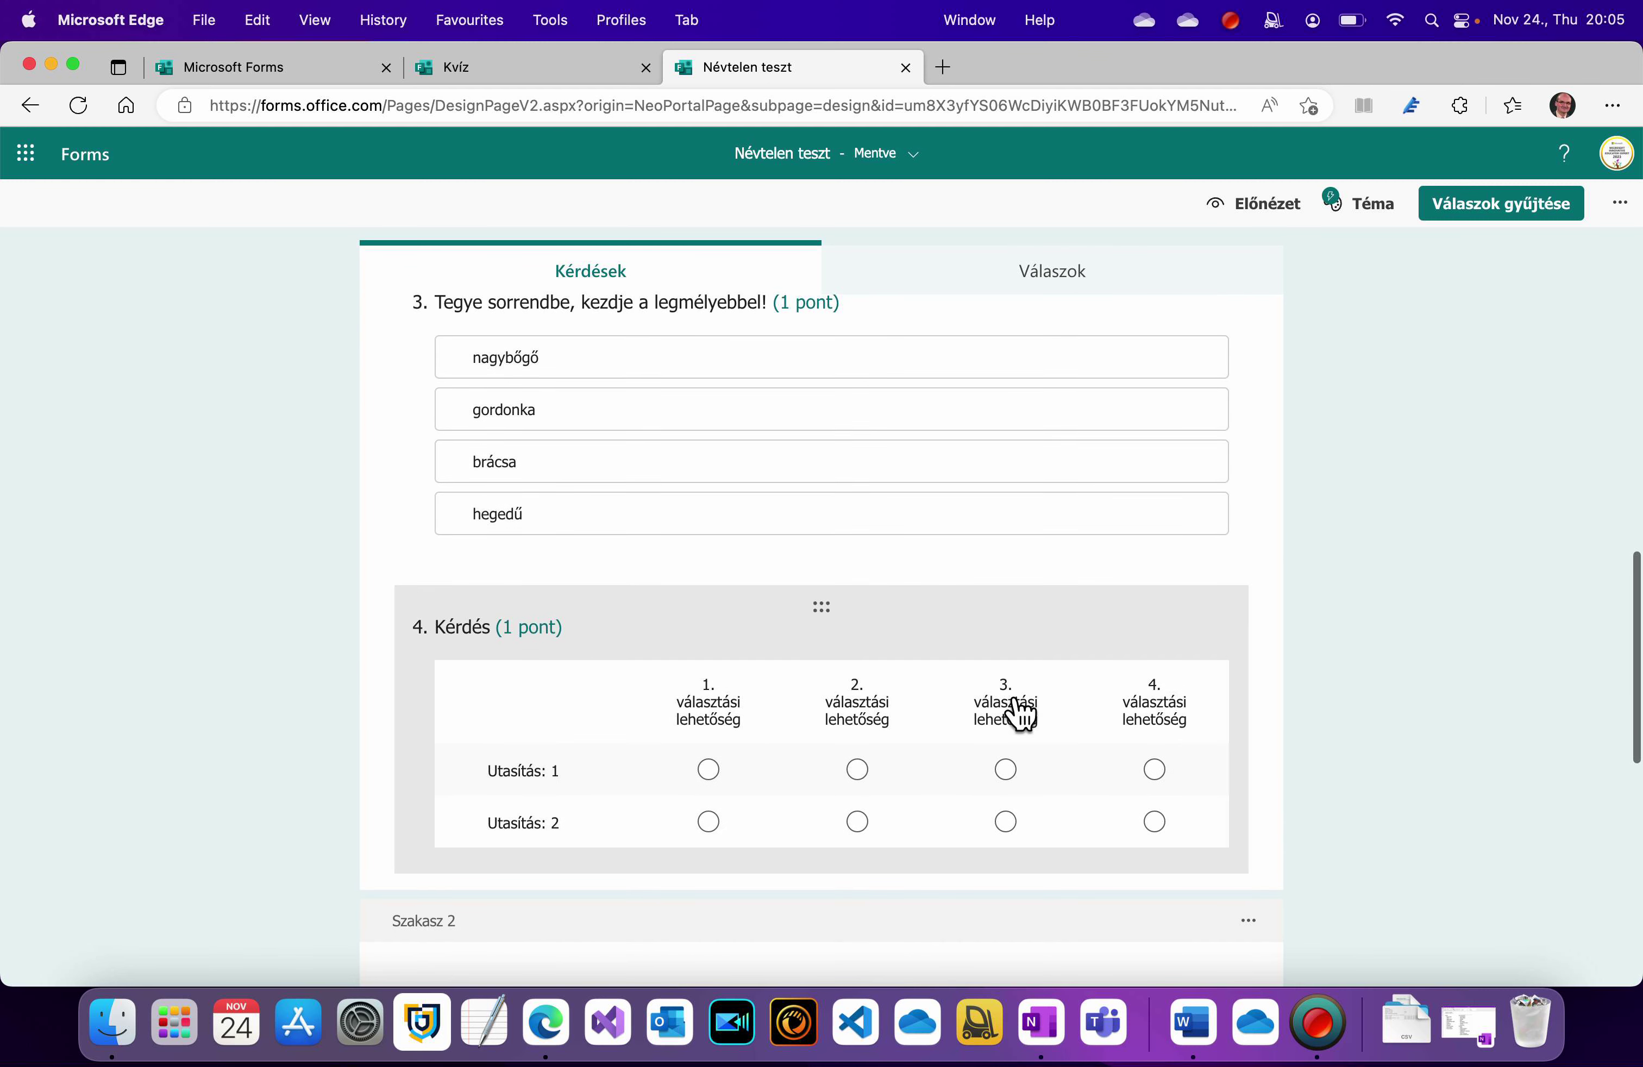
pyautogui.scroll(5, 1018, 714)
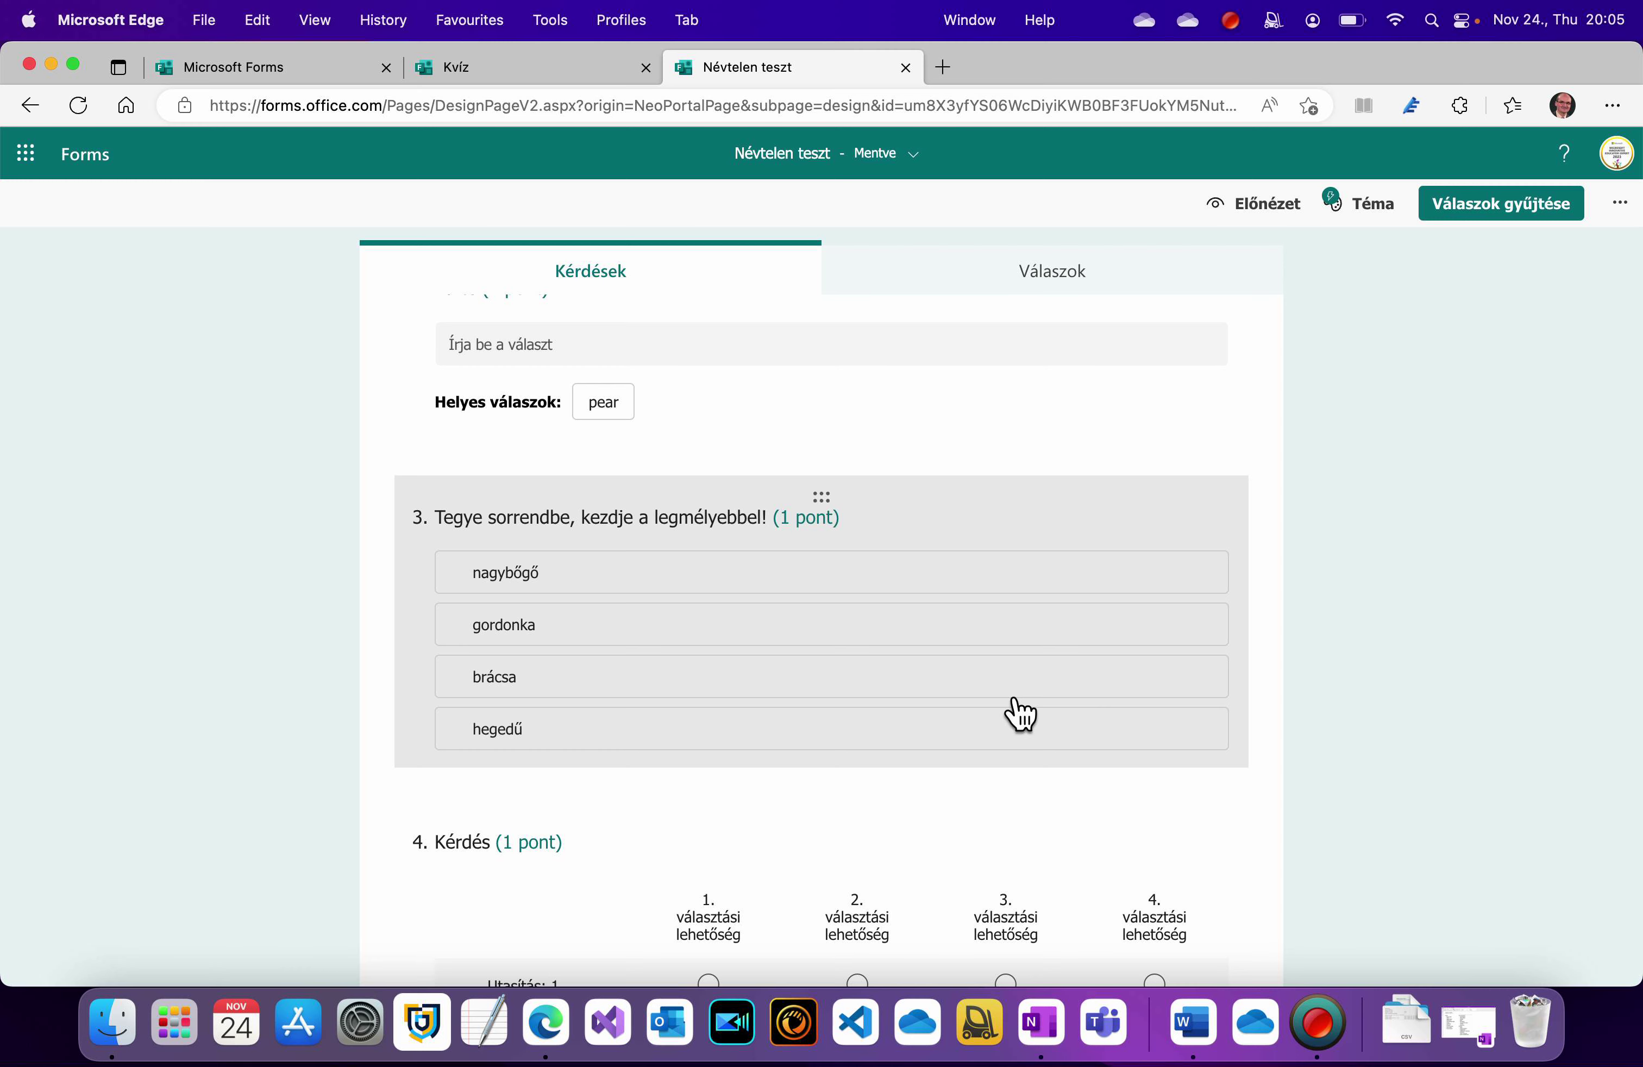
pyautogui.scroll(2, 1018, 713)
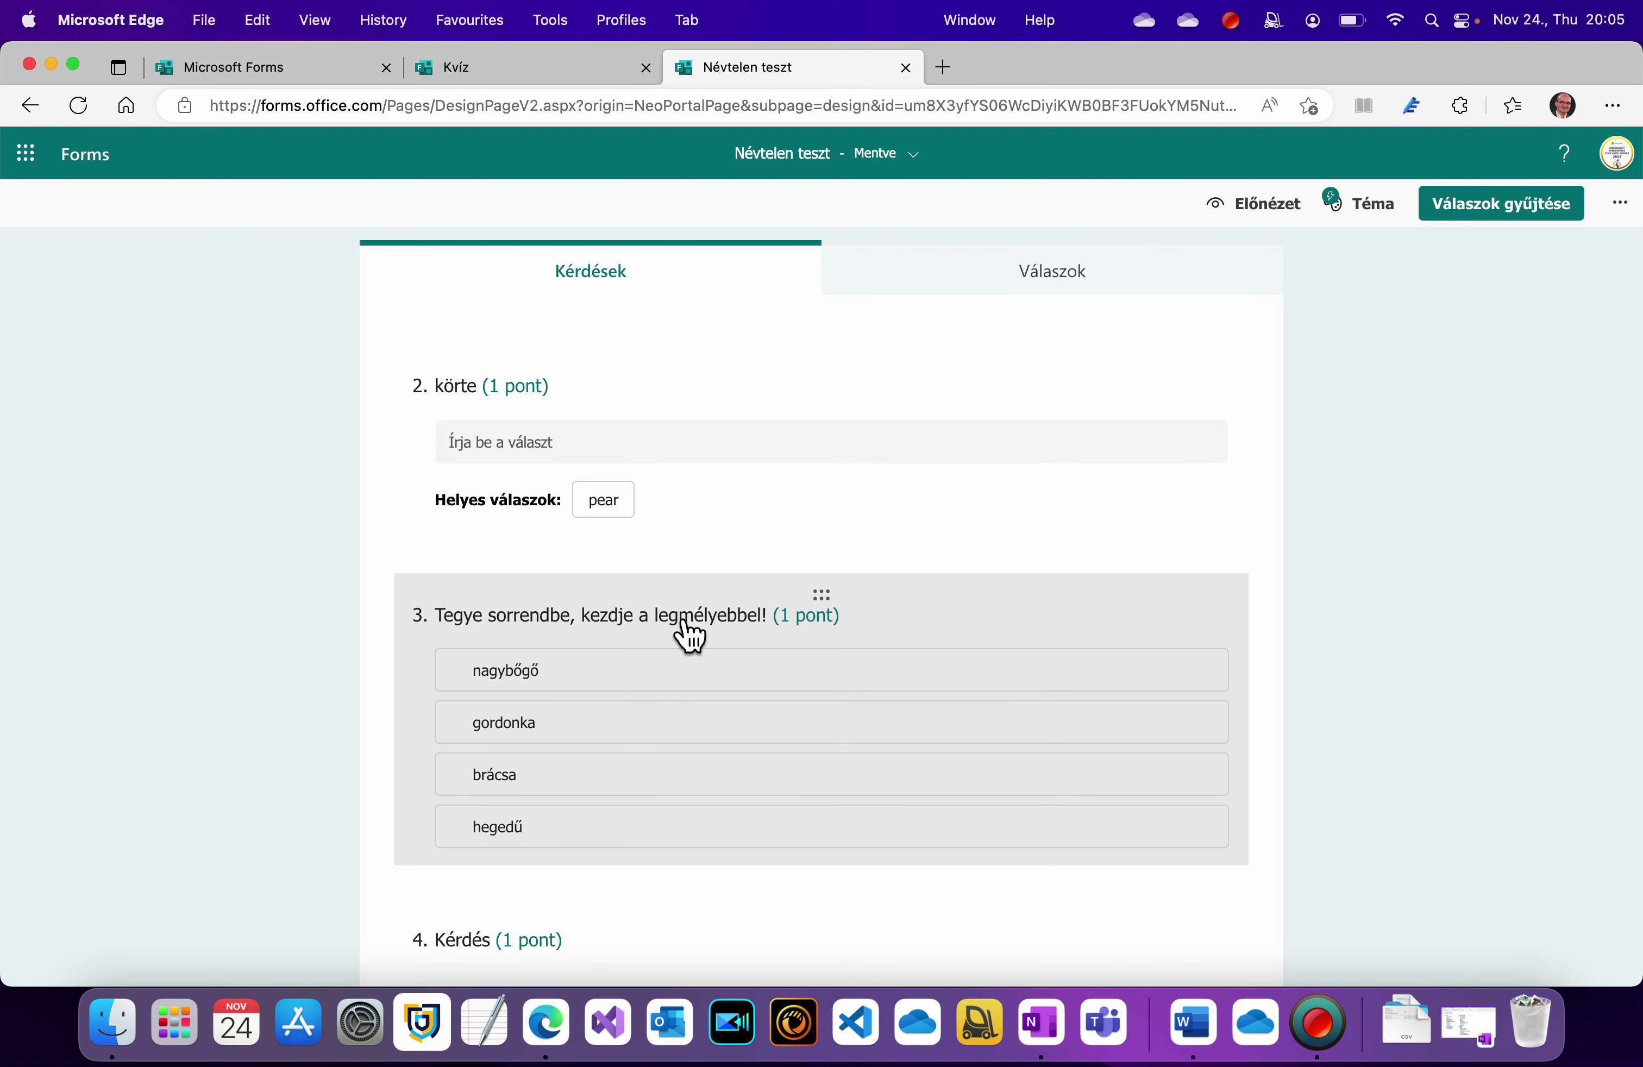
pyautogui.scroll(-10, 686, 630)
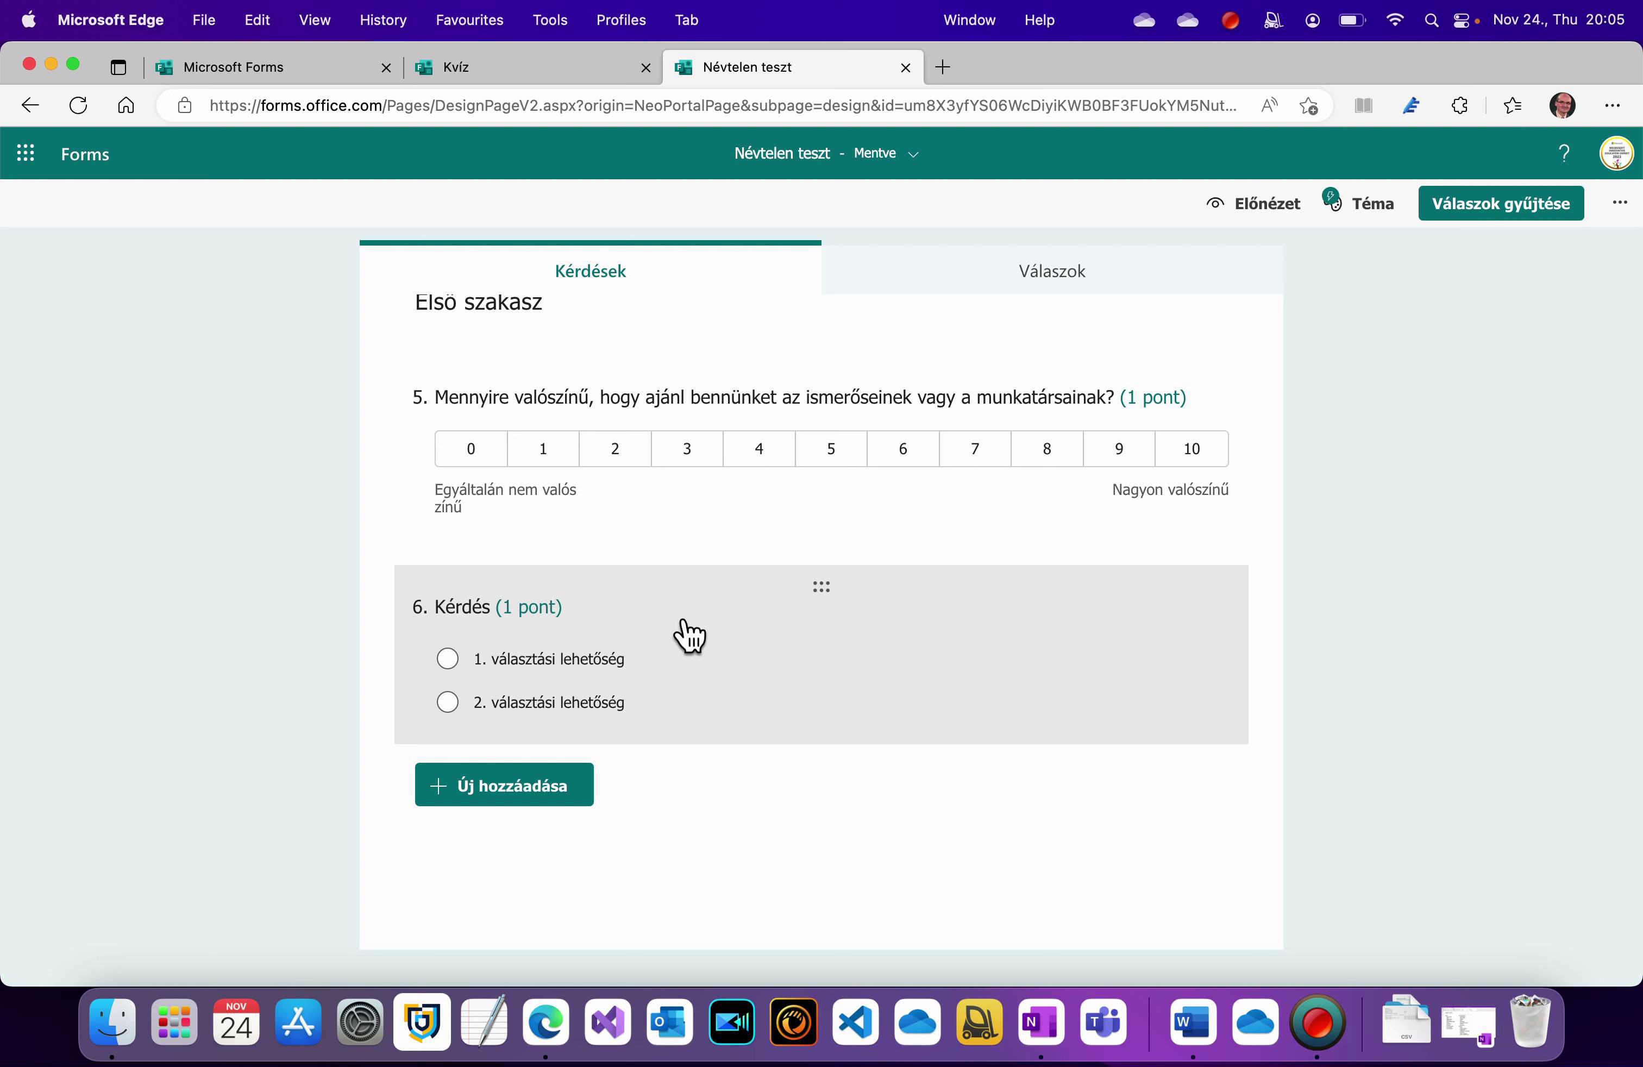
pyautogui.click(537, 789)
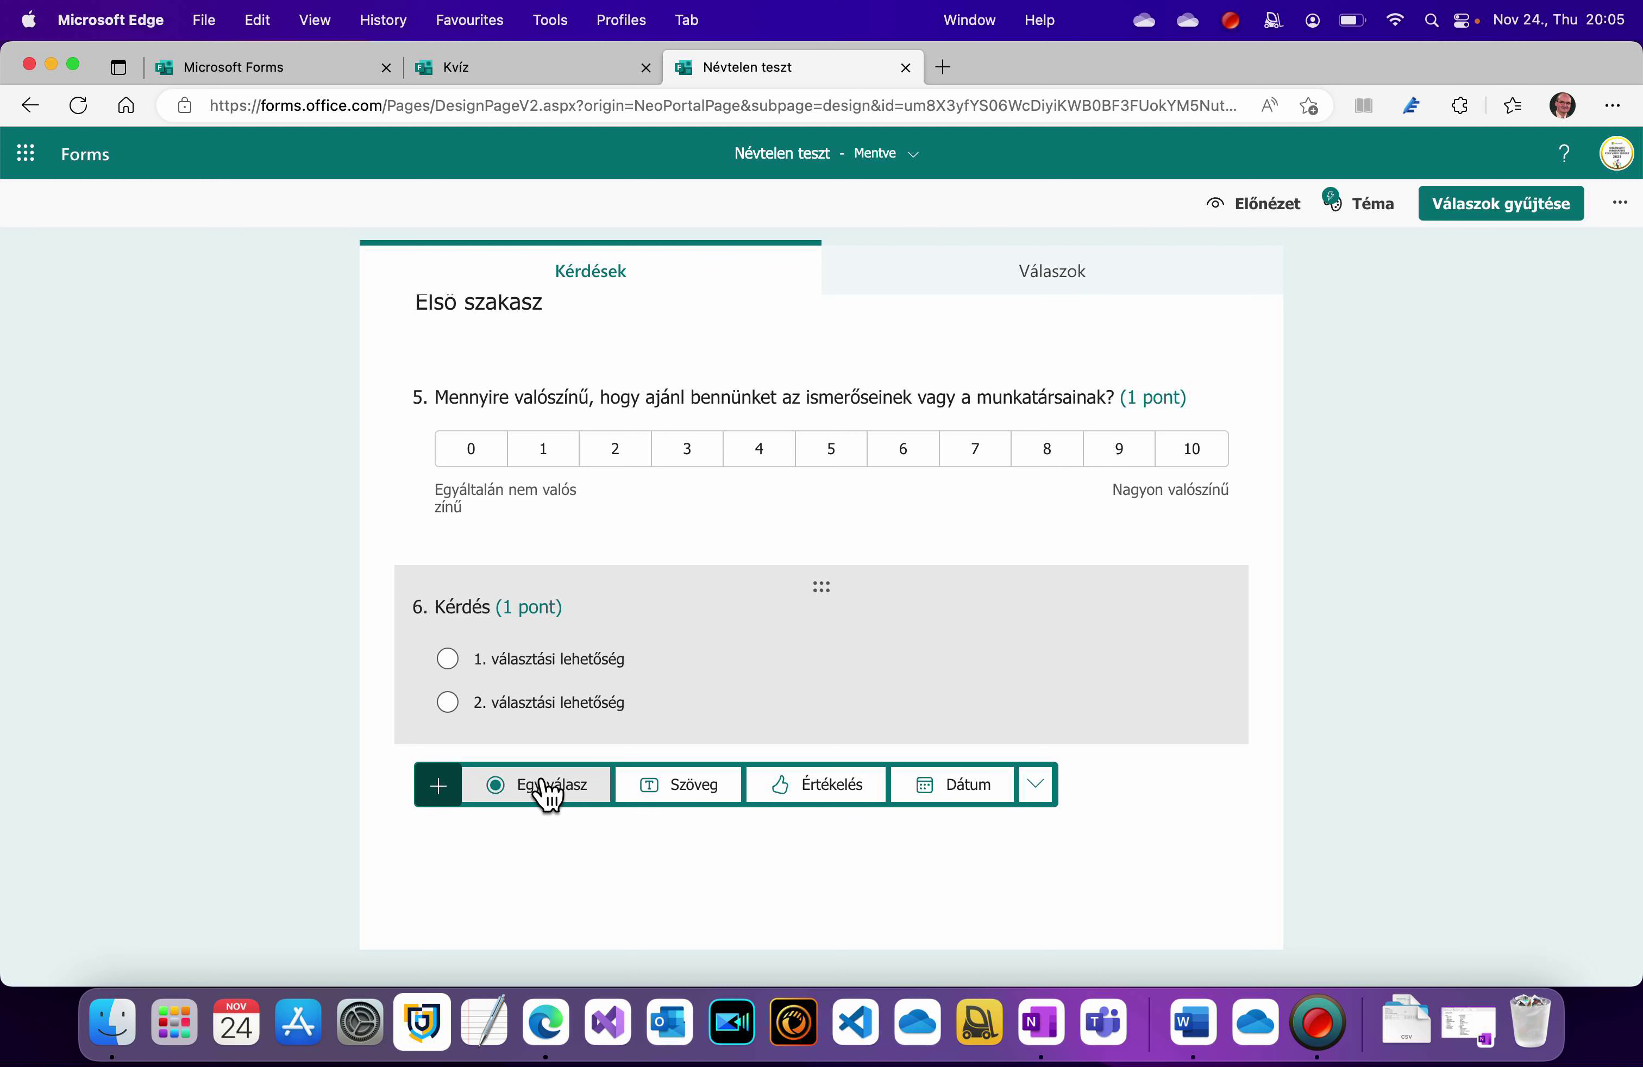
pyautogui.click(538, 789)
pyautogui.click(517, 946)
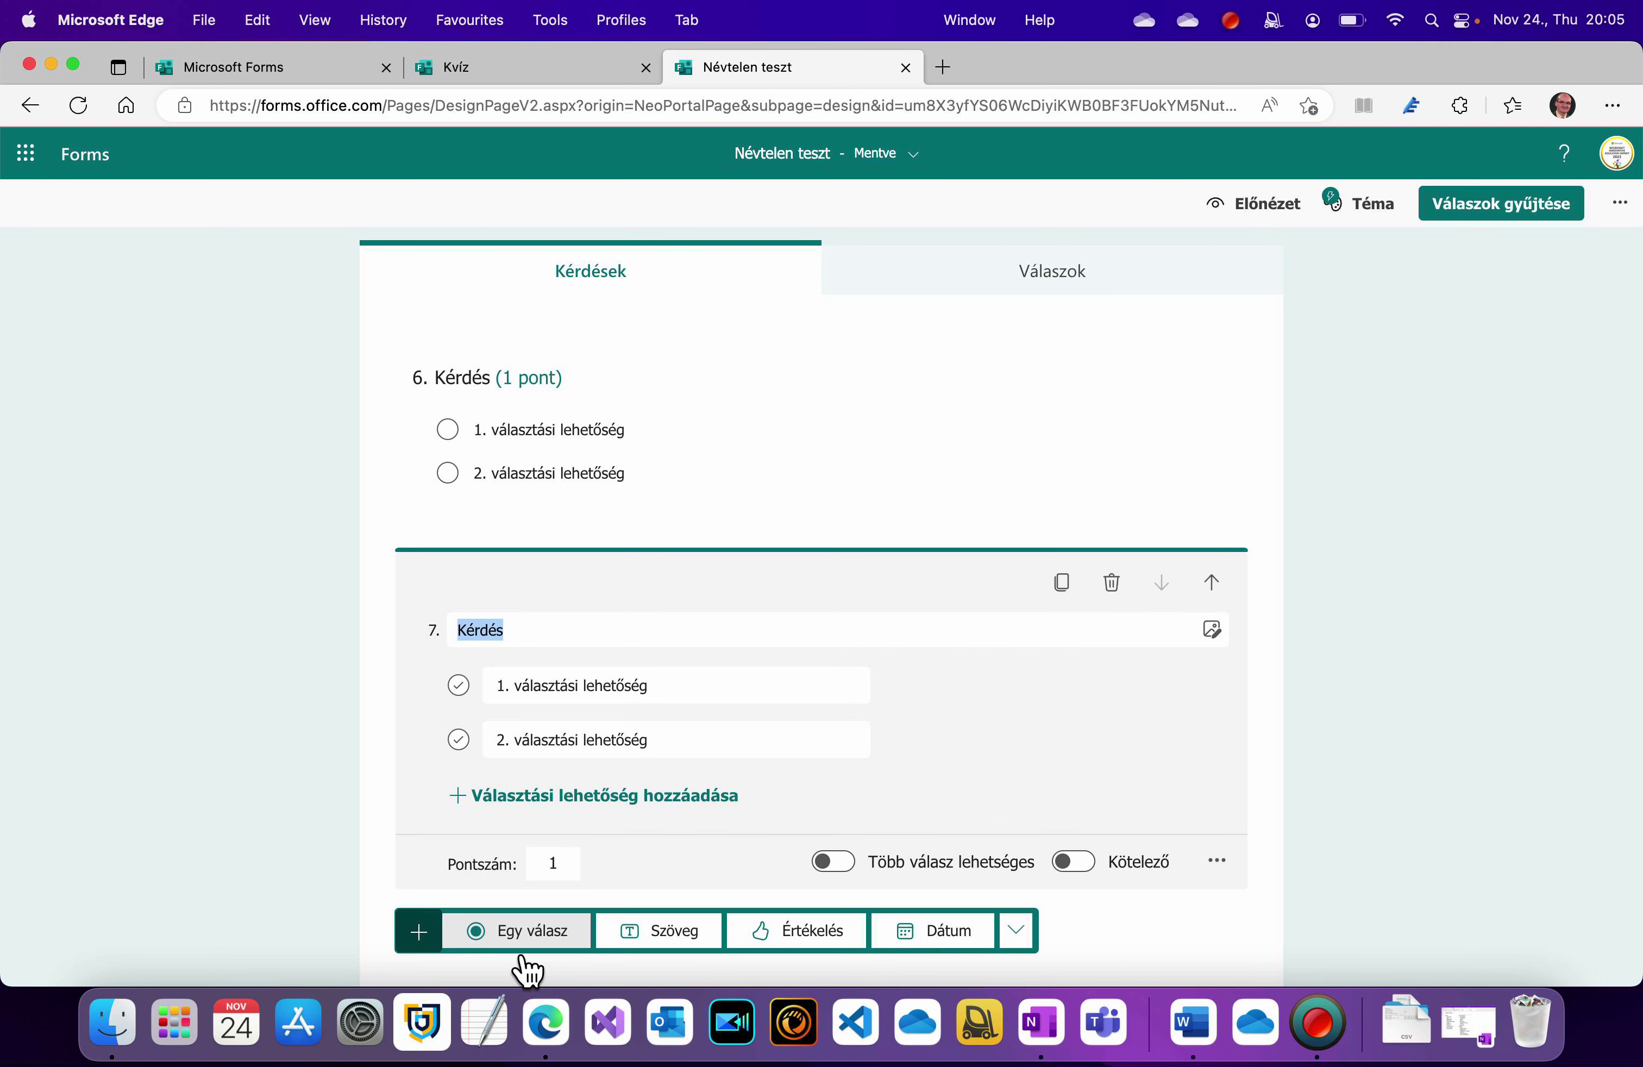
pyautogui.click(519, 947)
# - Insert a section (Szakasz) after question 6 in the Első szakasz section and title it "Második szakasz"
pyautogui.scroll(10, 666, 762)
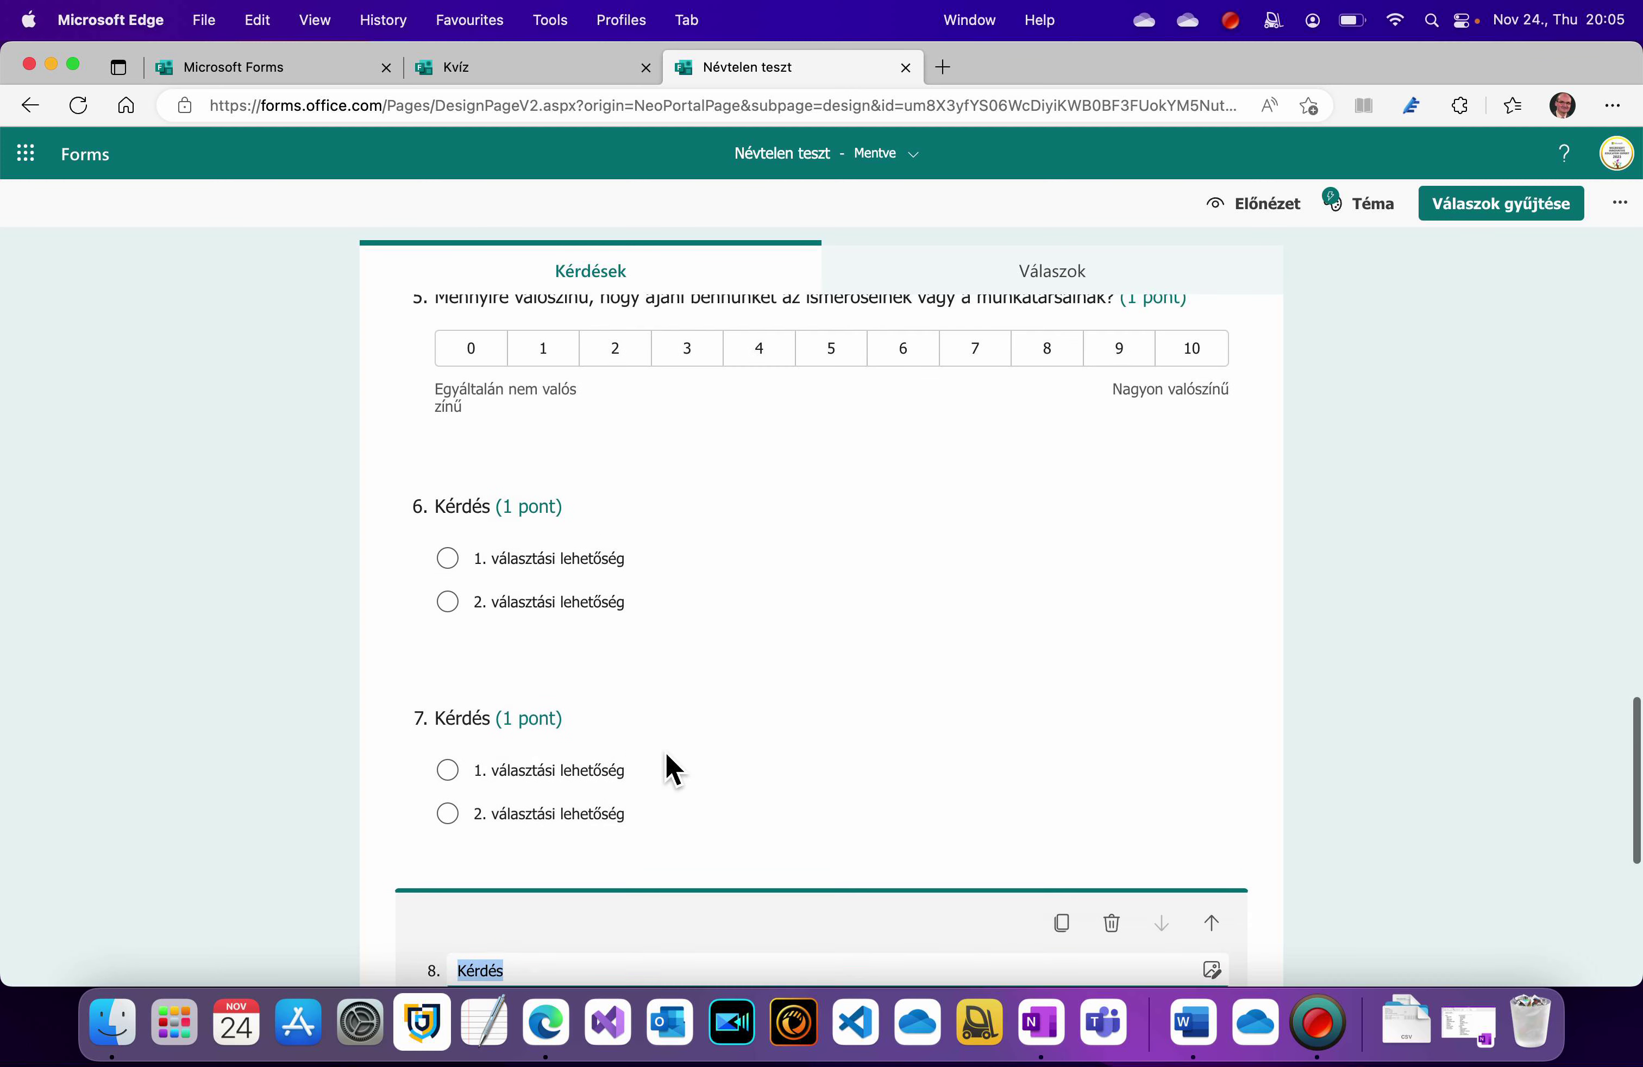
pyautogui.click(682, 634)
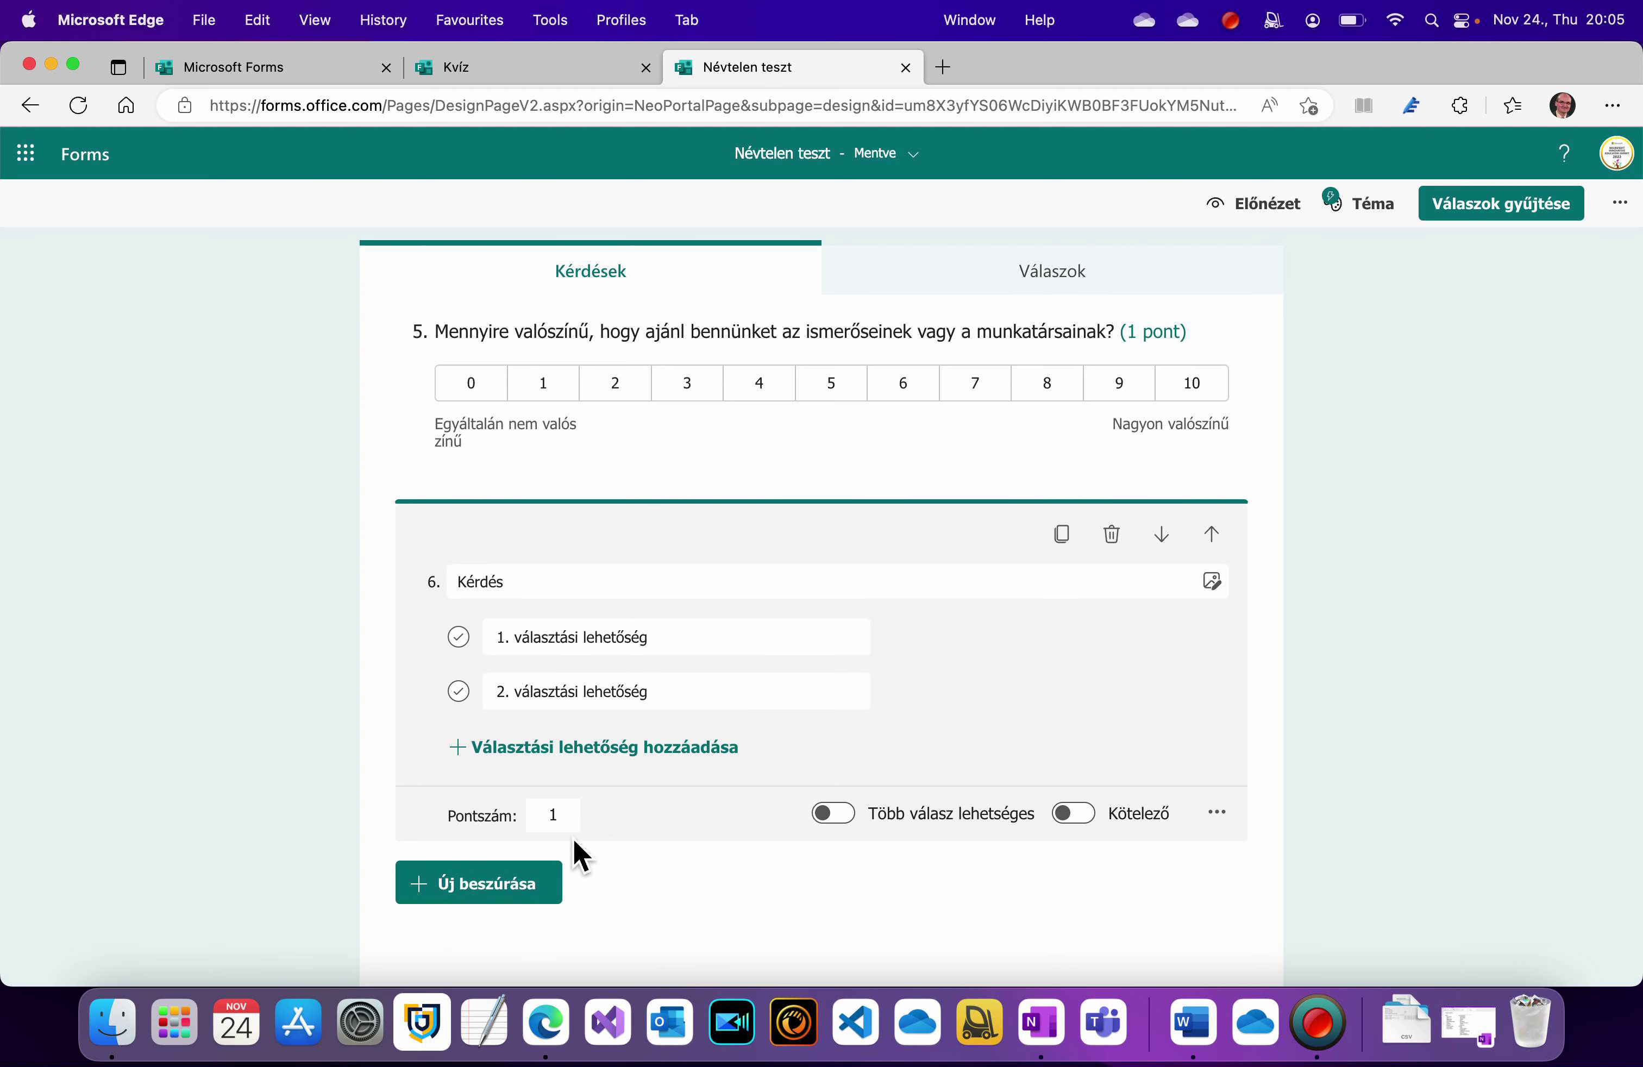
pyautogui.click(551, 913)
pyautogui.click(1018, 894)
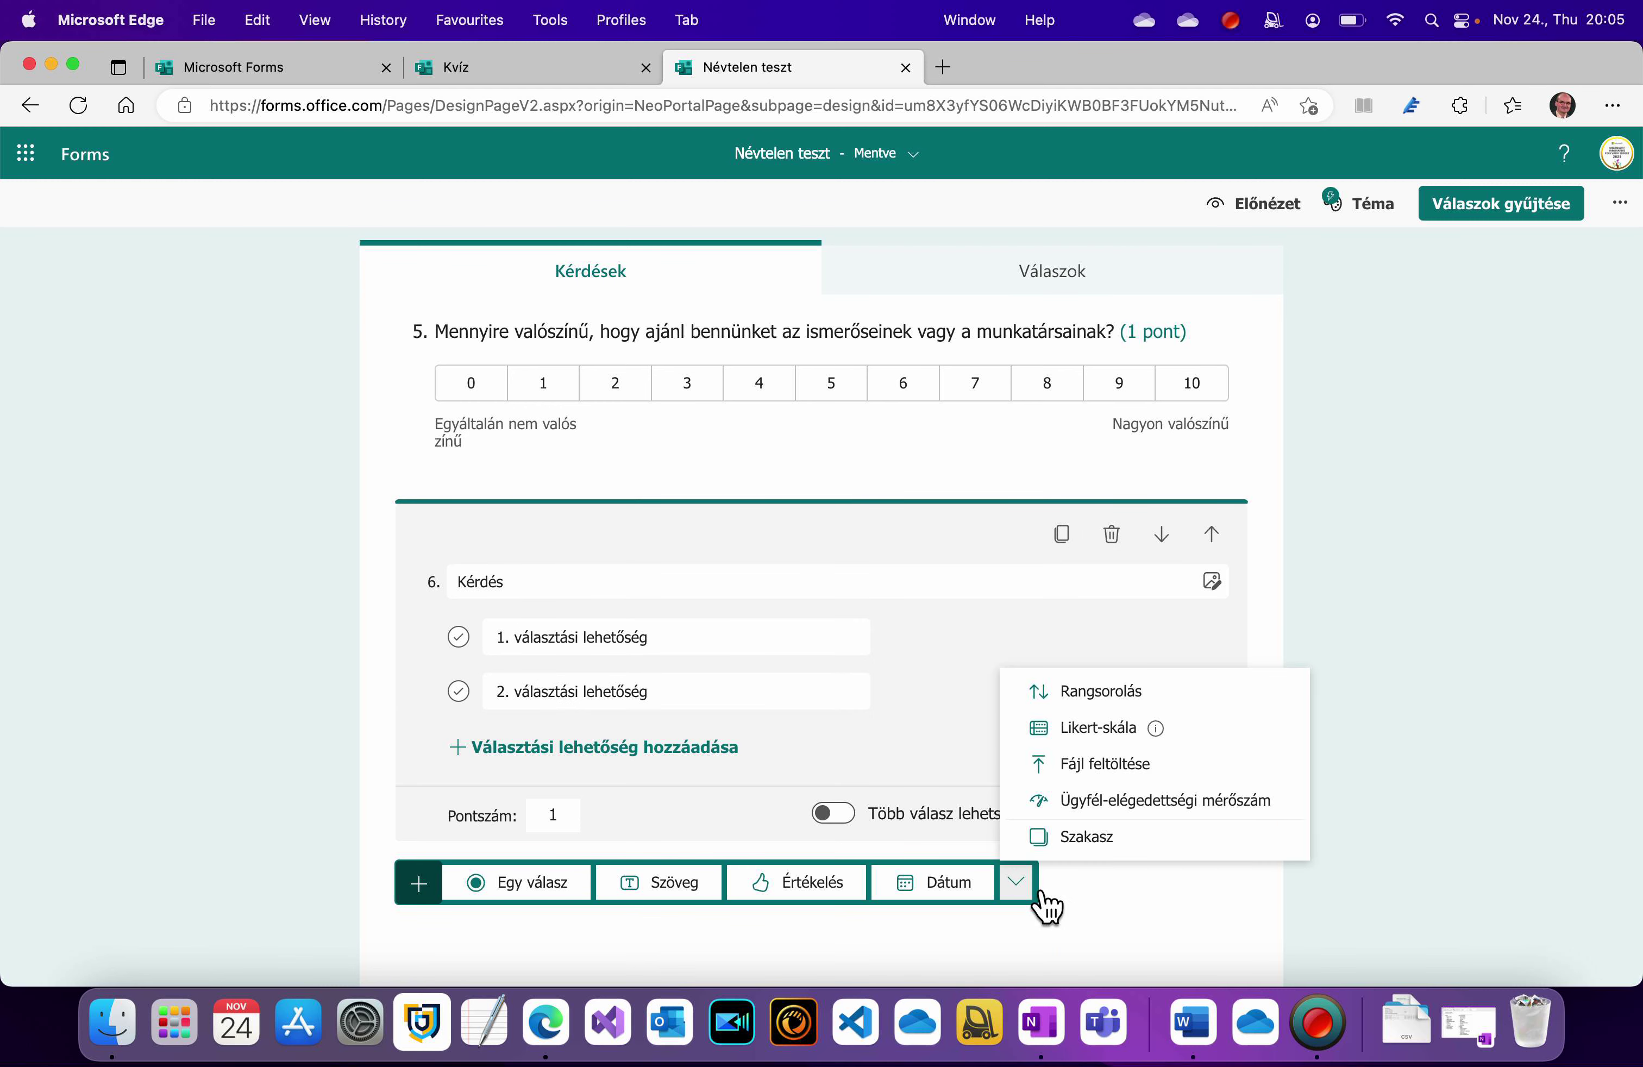
pyautogui.click(1127, 851)
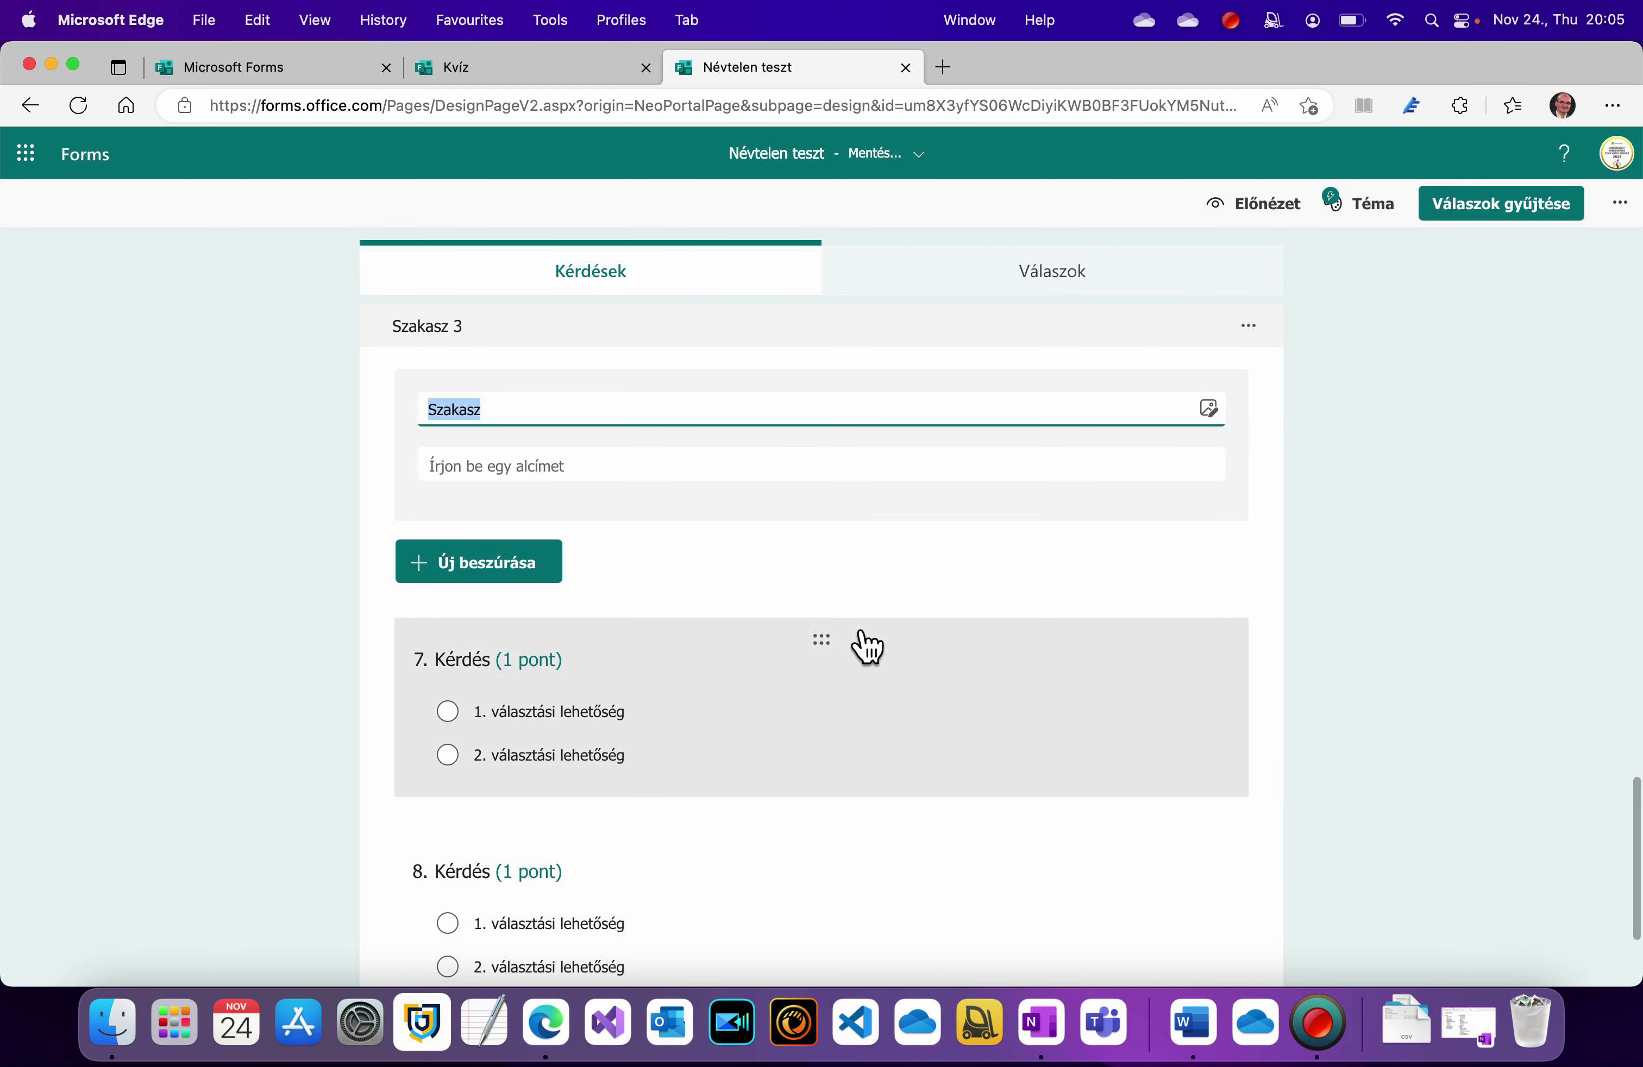
pyautogui.write('Má')
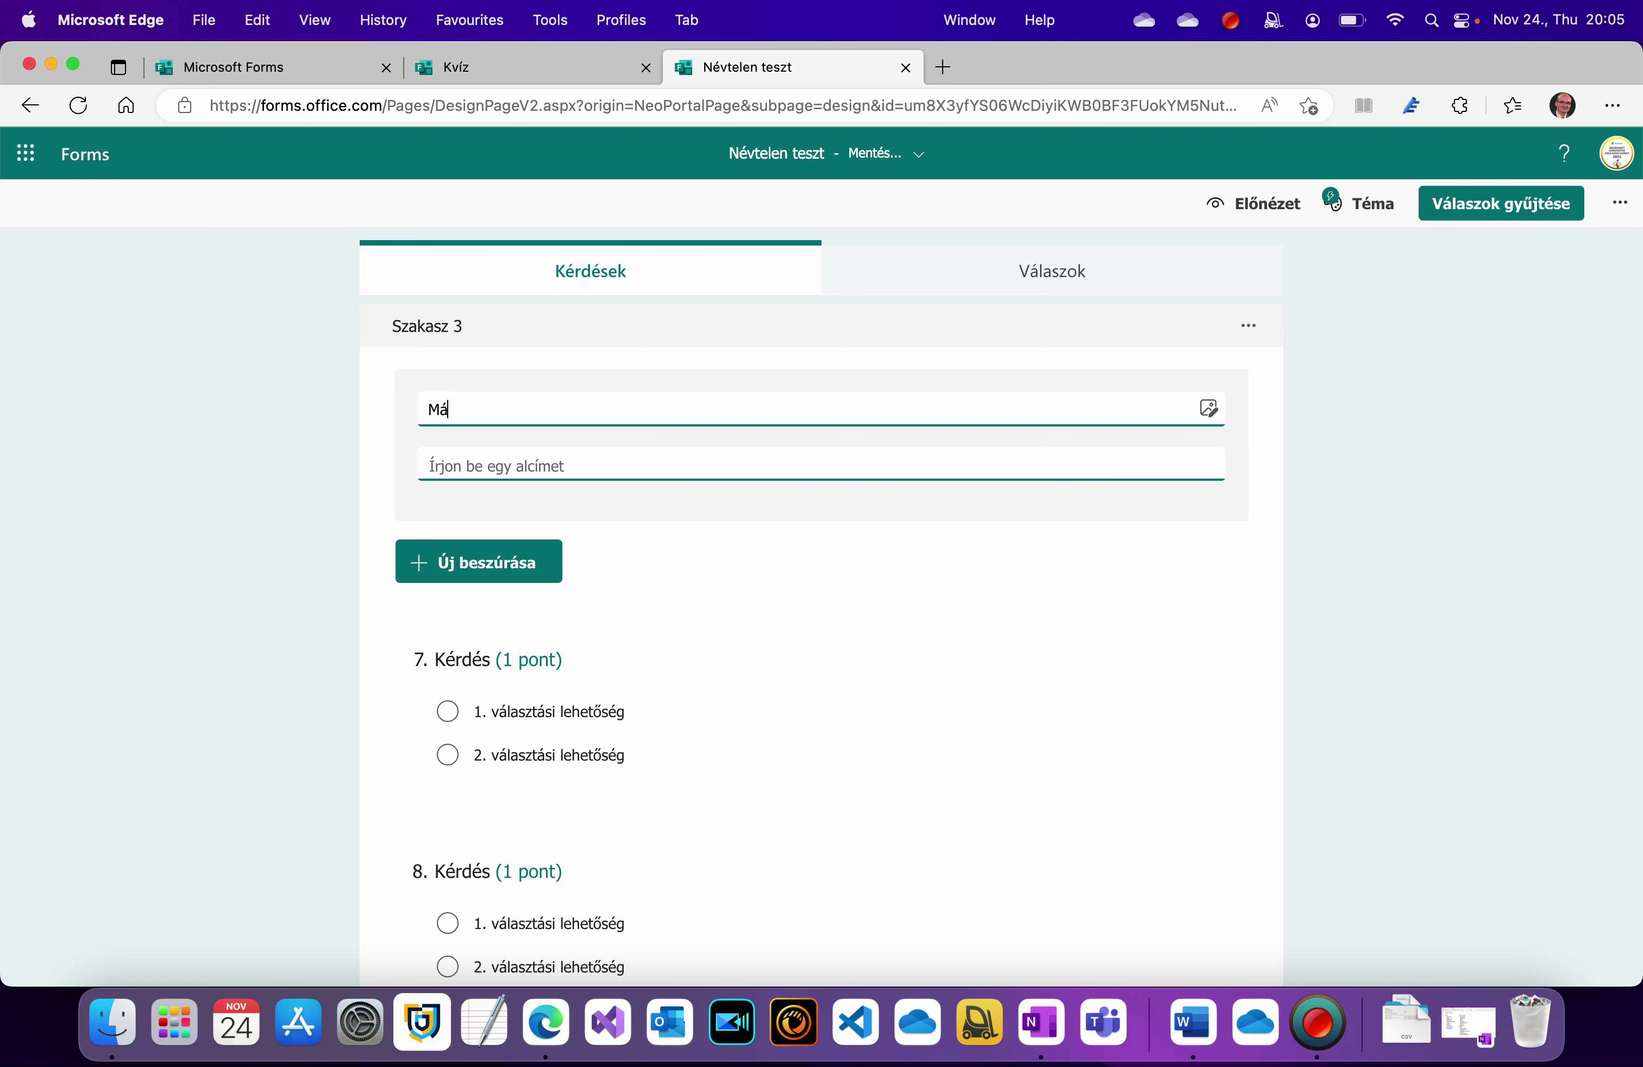
pyautogui.write('sodik szakasz')
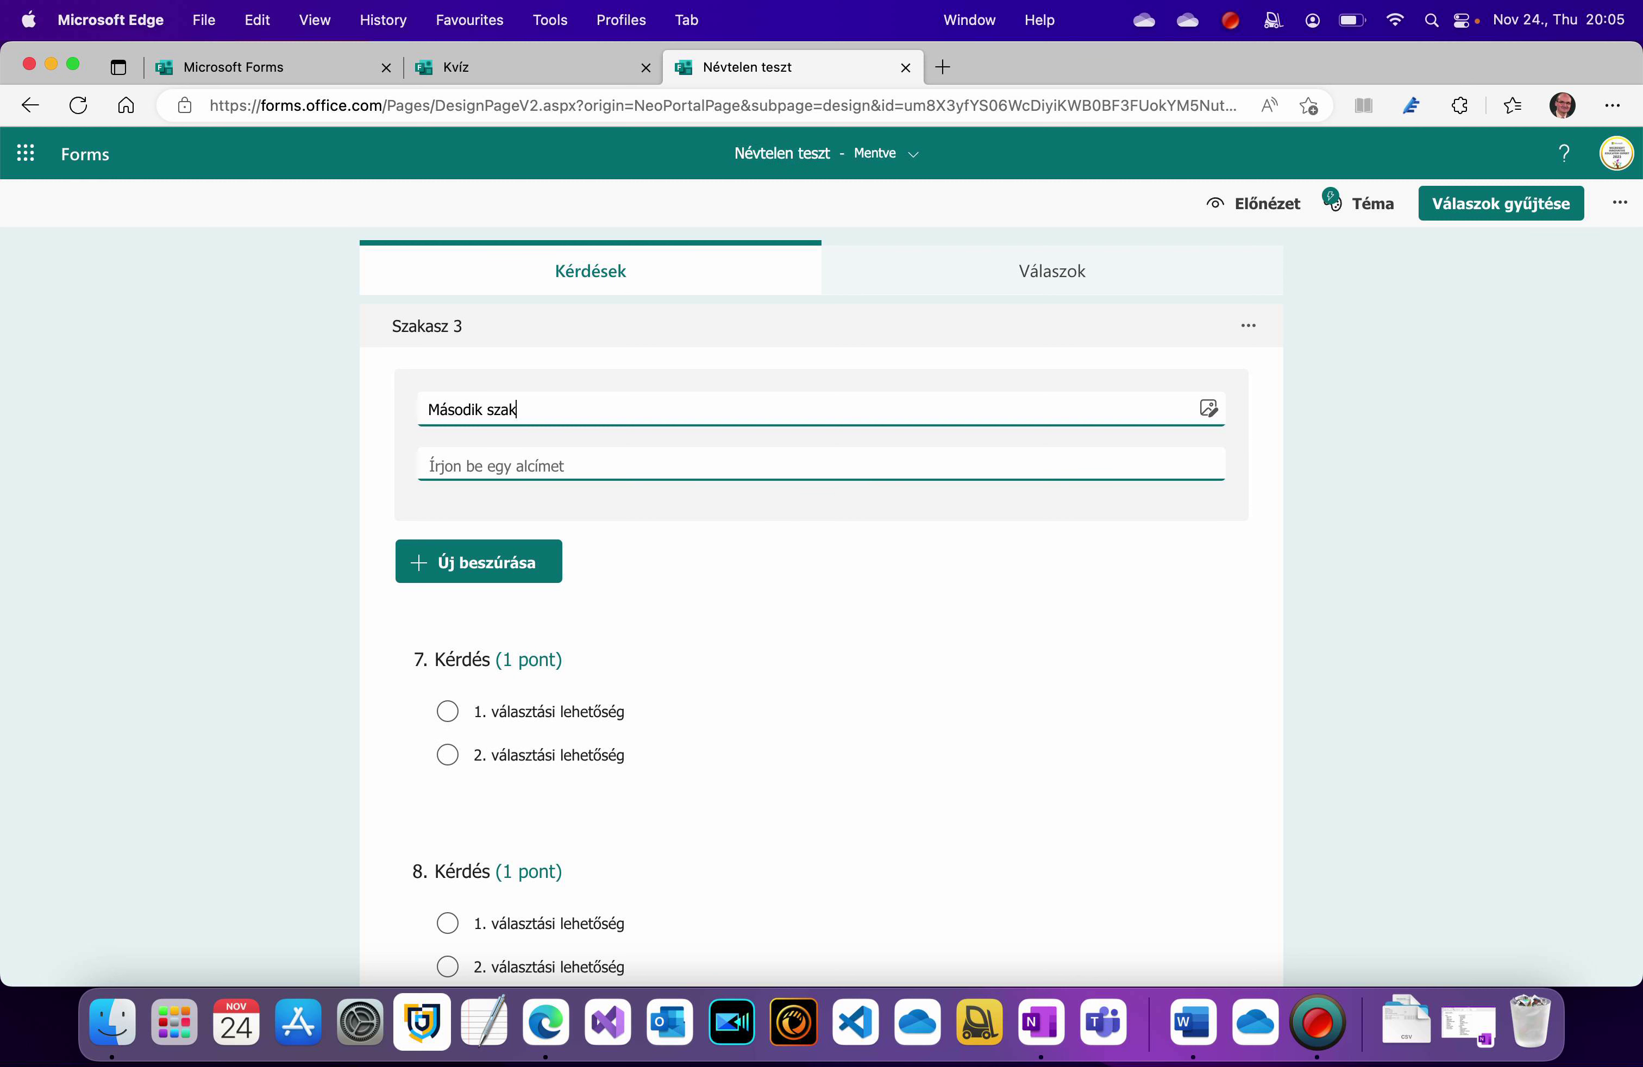
pyautogui.click(1362, 547)
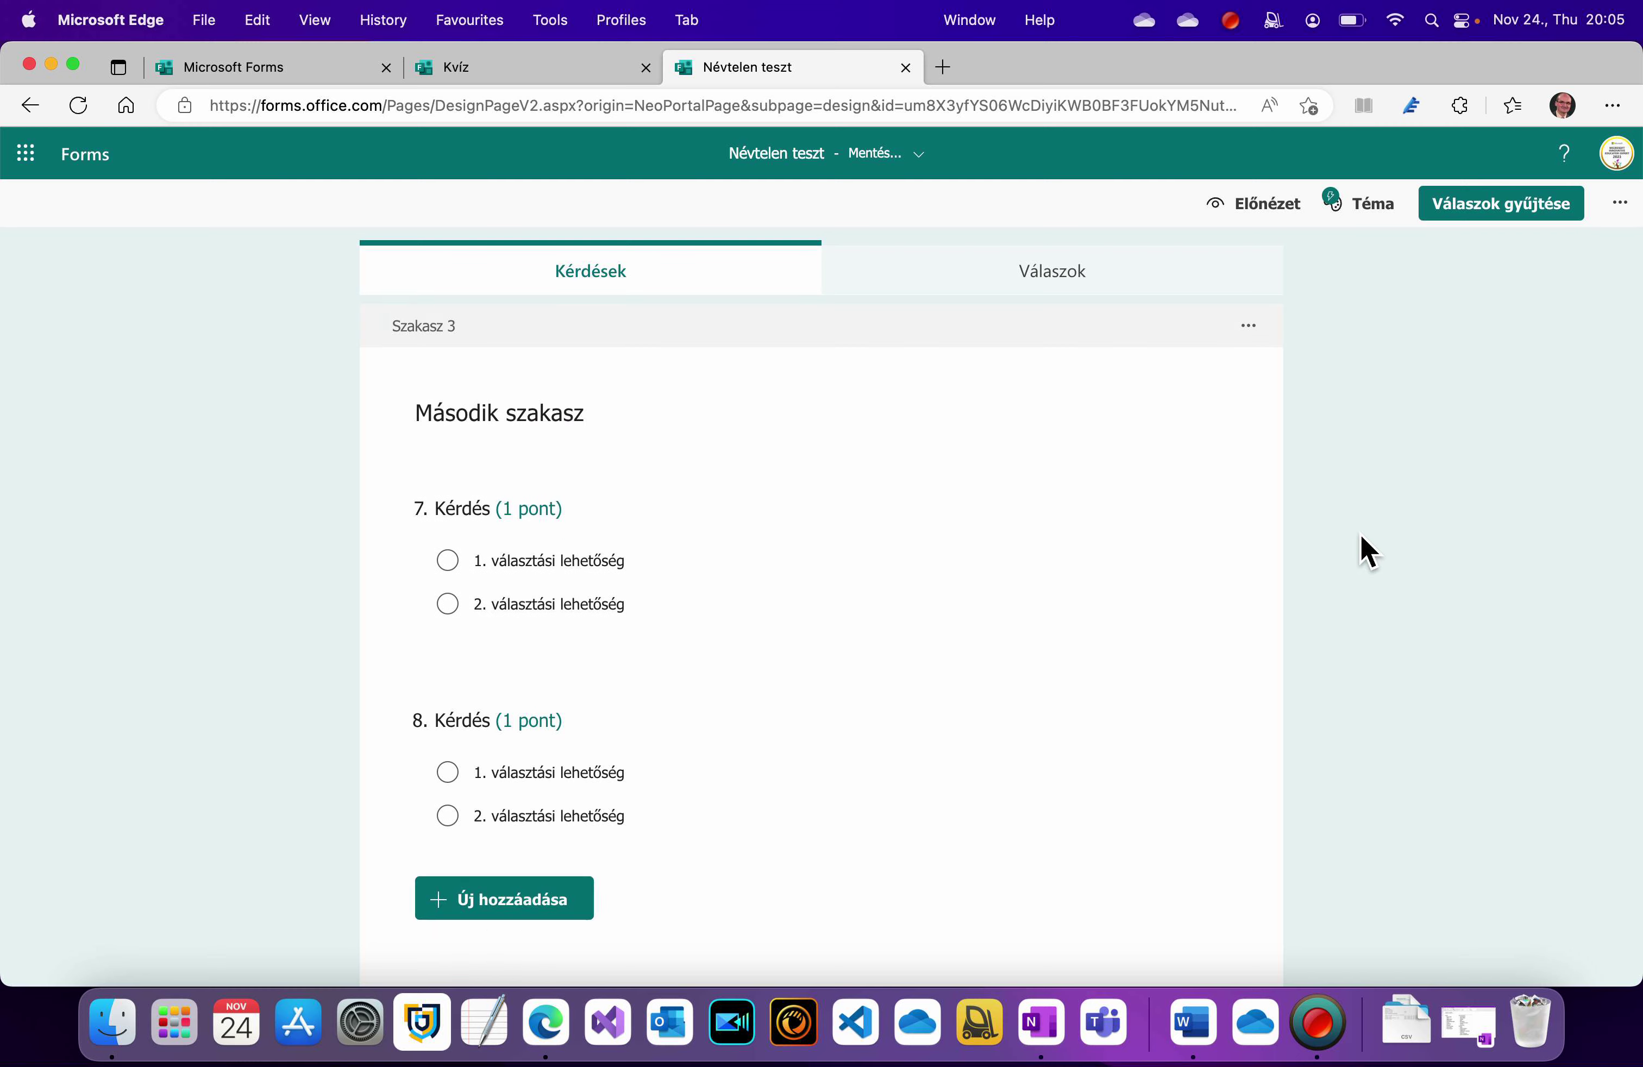
# - Add branching (Elágaztatás) to the Szakaszok question, making the option "Szakasz 1" jump to "2. Első szakasz"
pyautogui.scroll(15, 1361, 548)
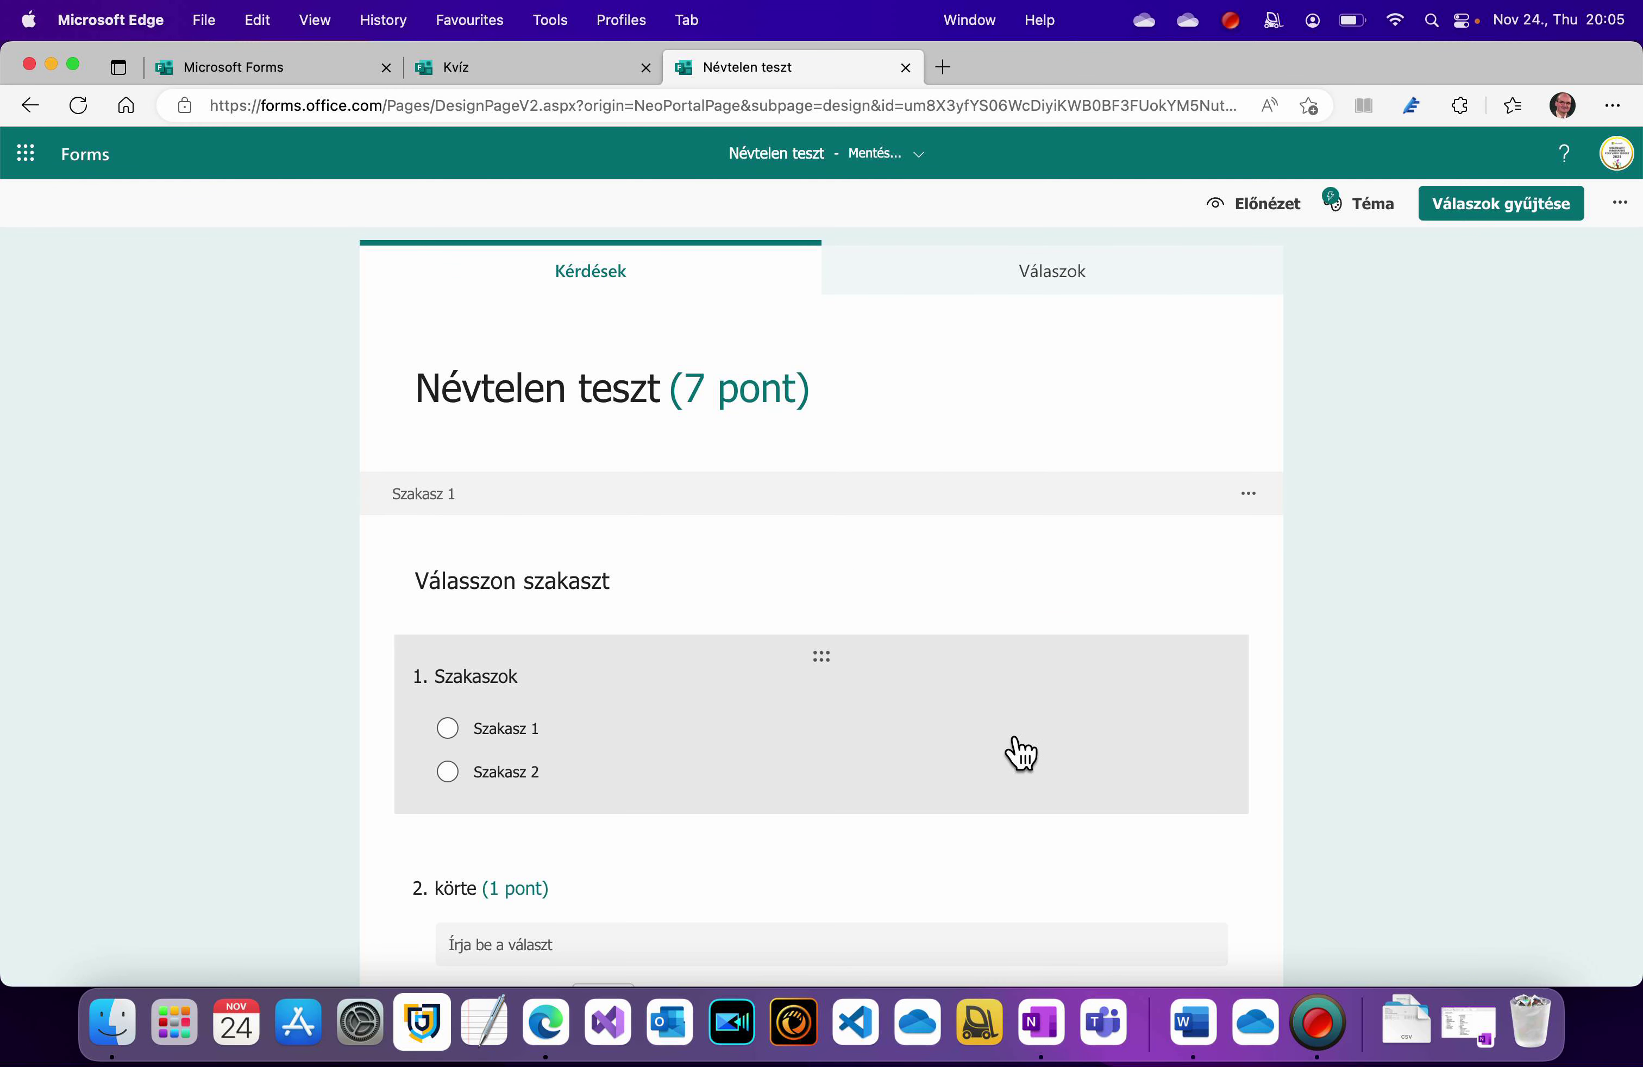
pyautogui.click(1010, 741)
pyautogui.click(1216, 861)
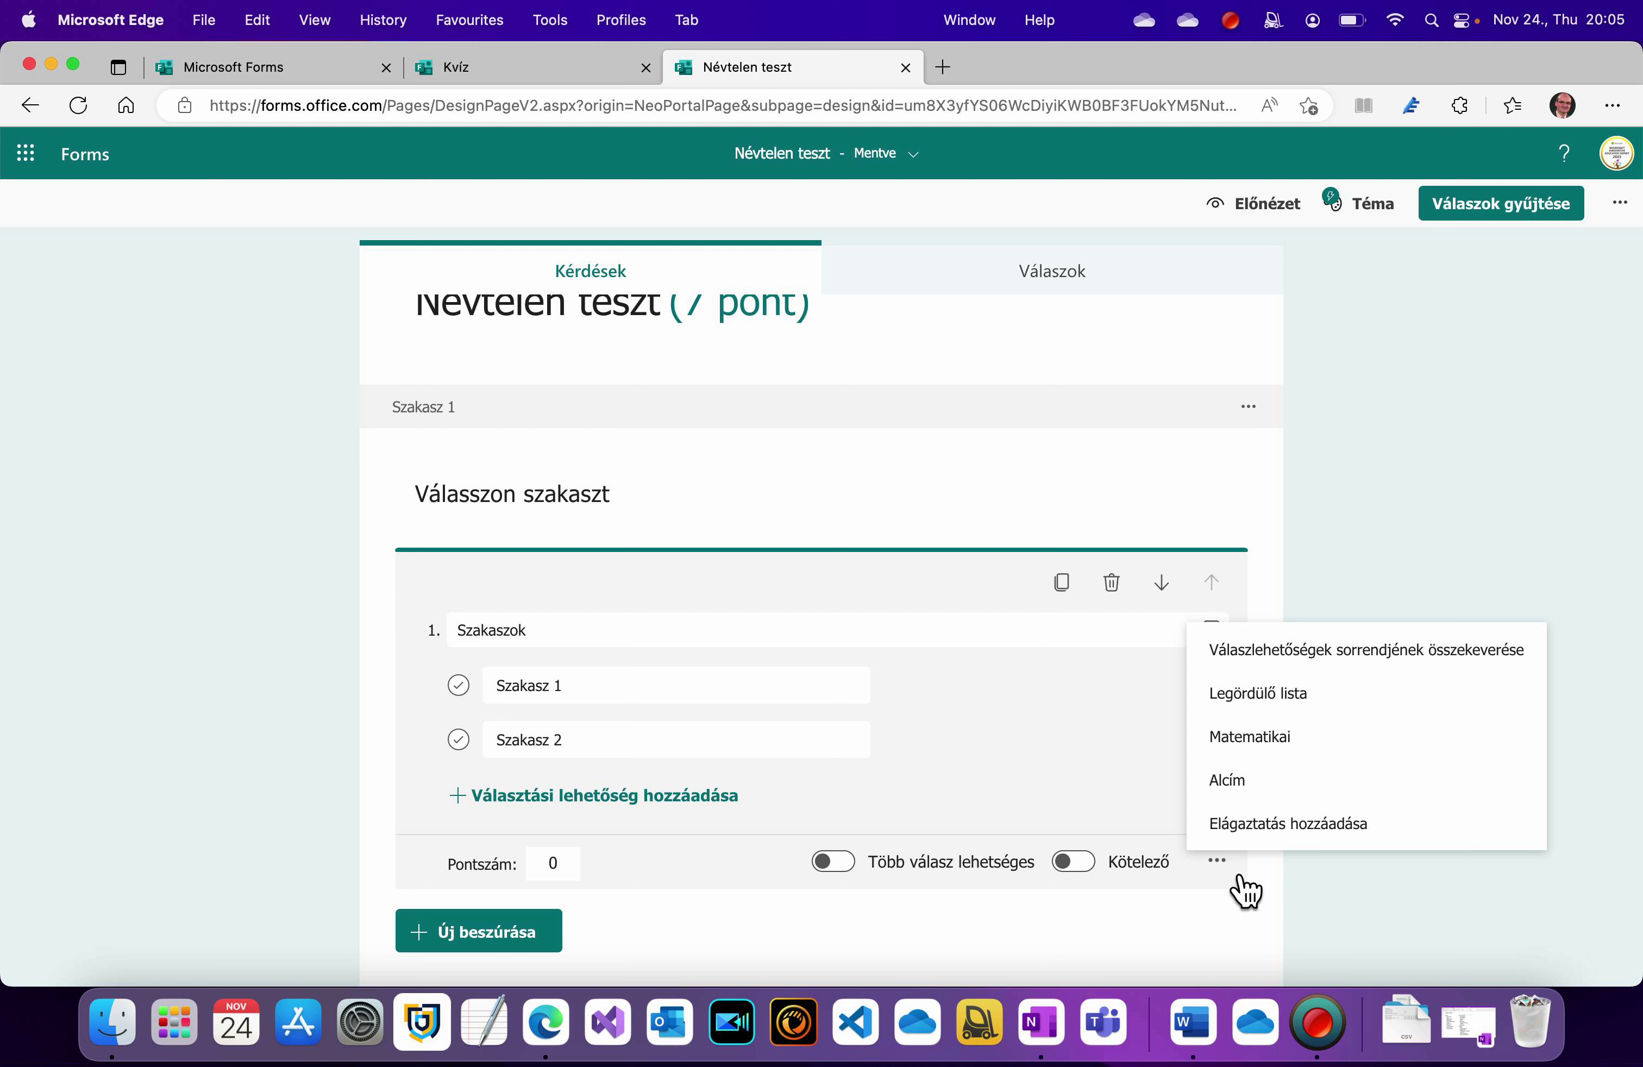
pyautogui.click(1305, 840)
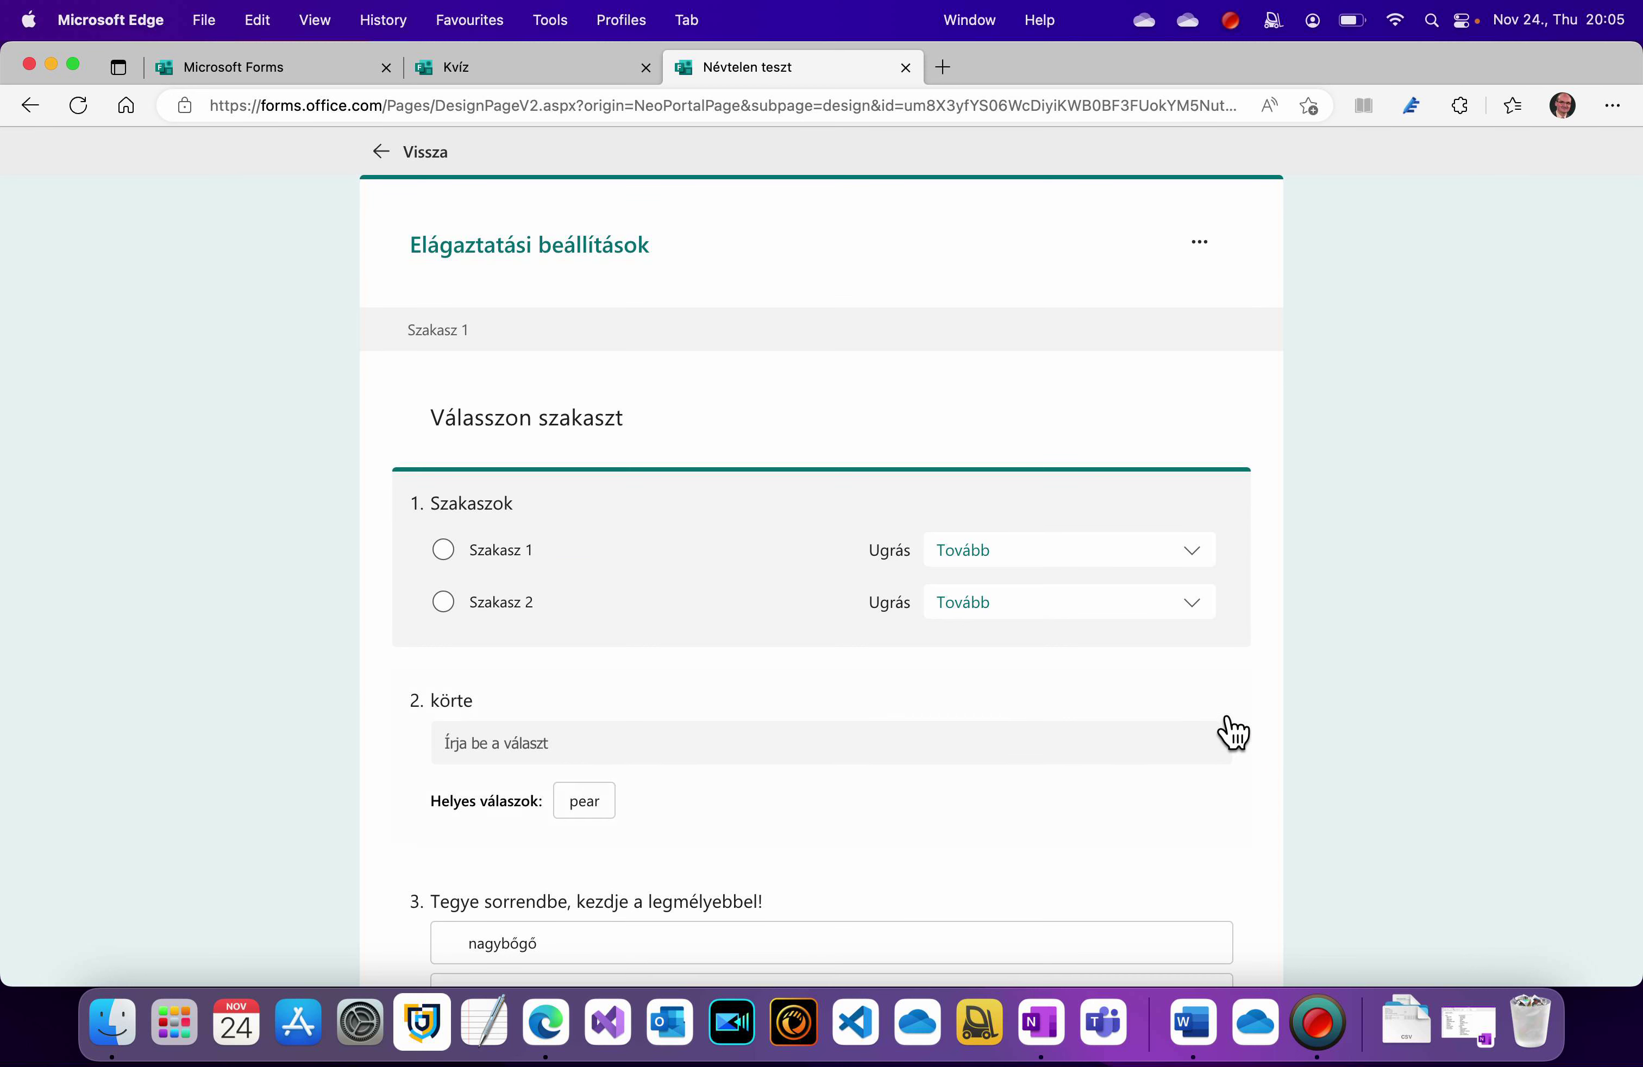
pyautogui.click(1215, 560)
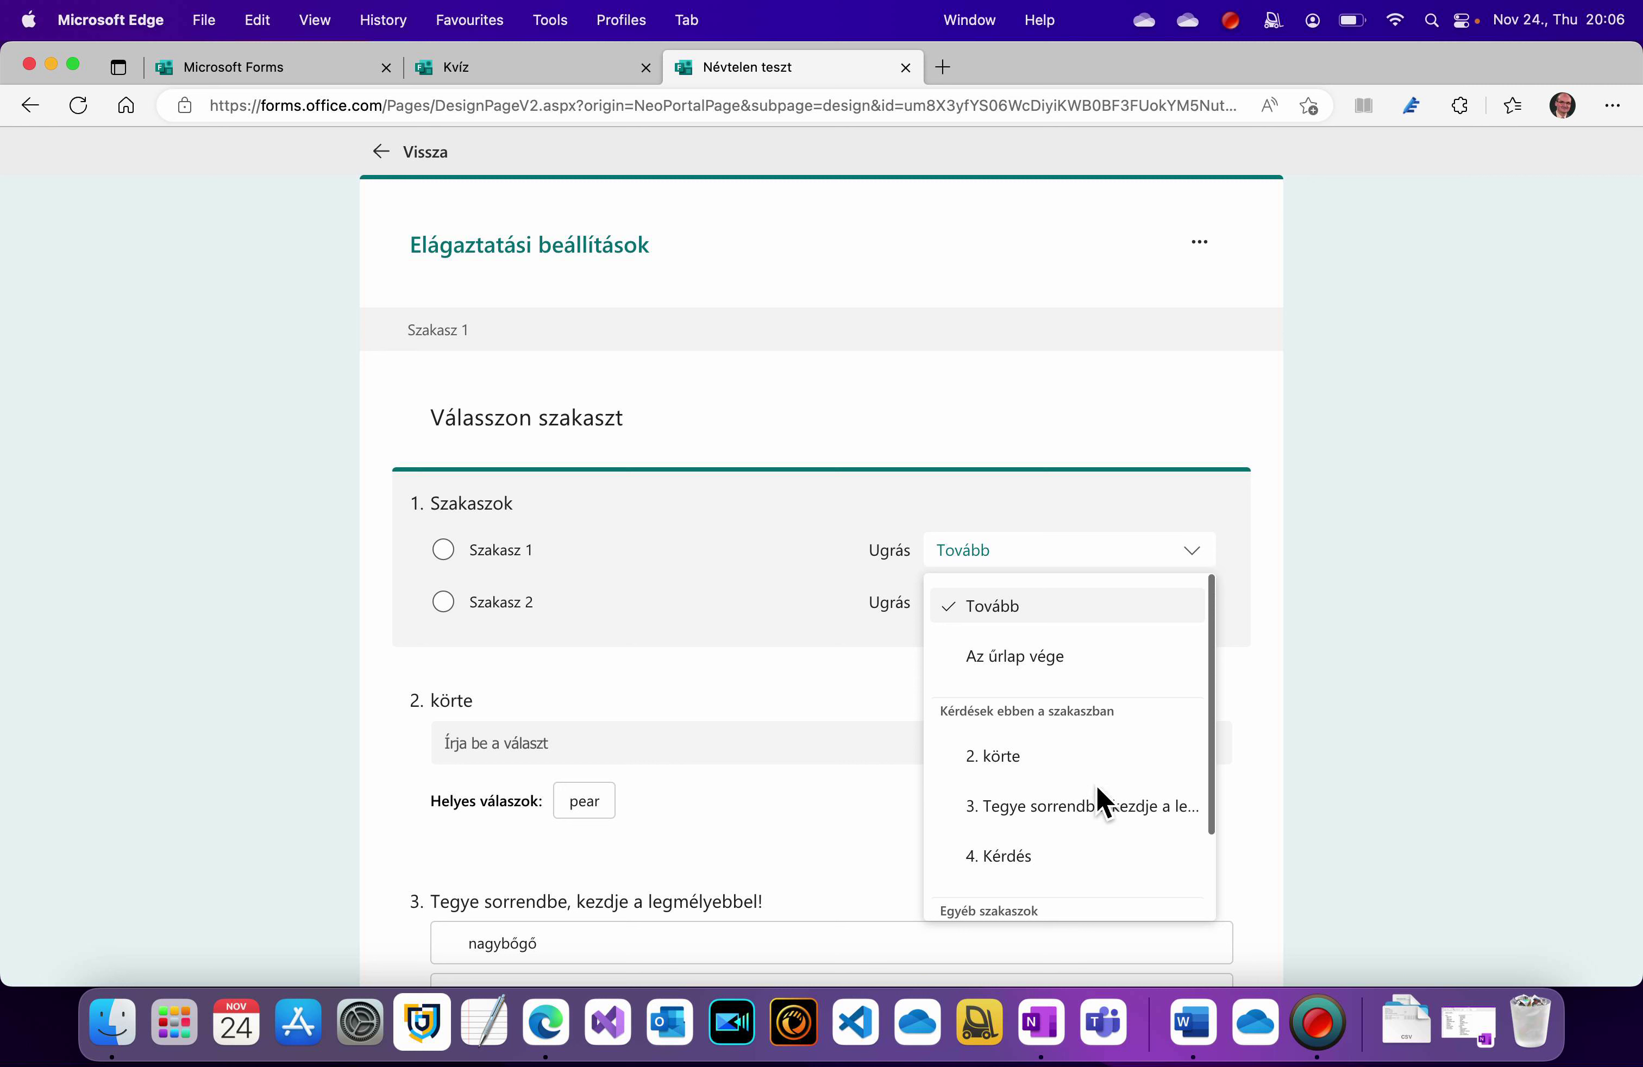
pyautogui.scroll(-2, 1098, 789)
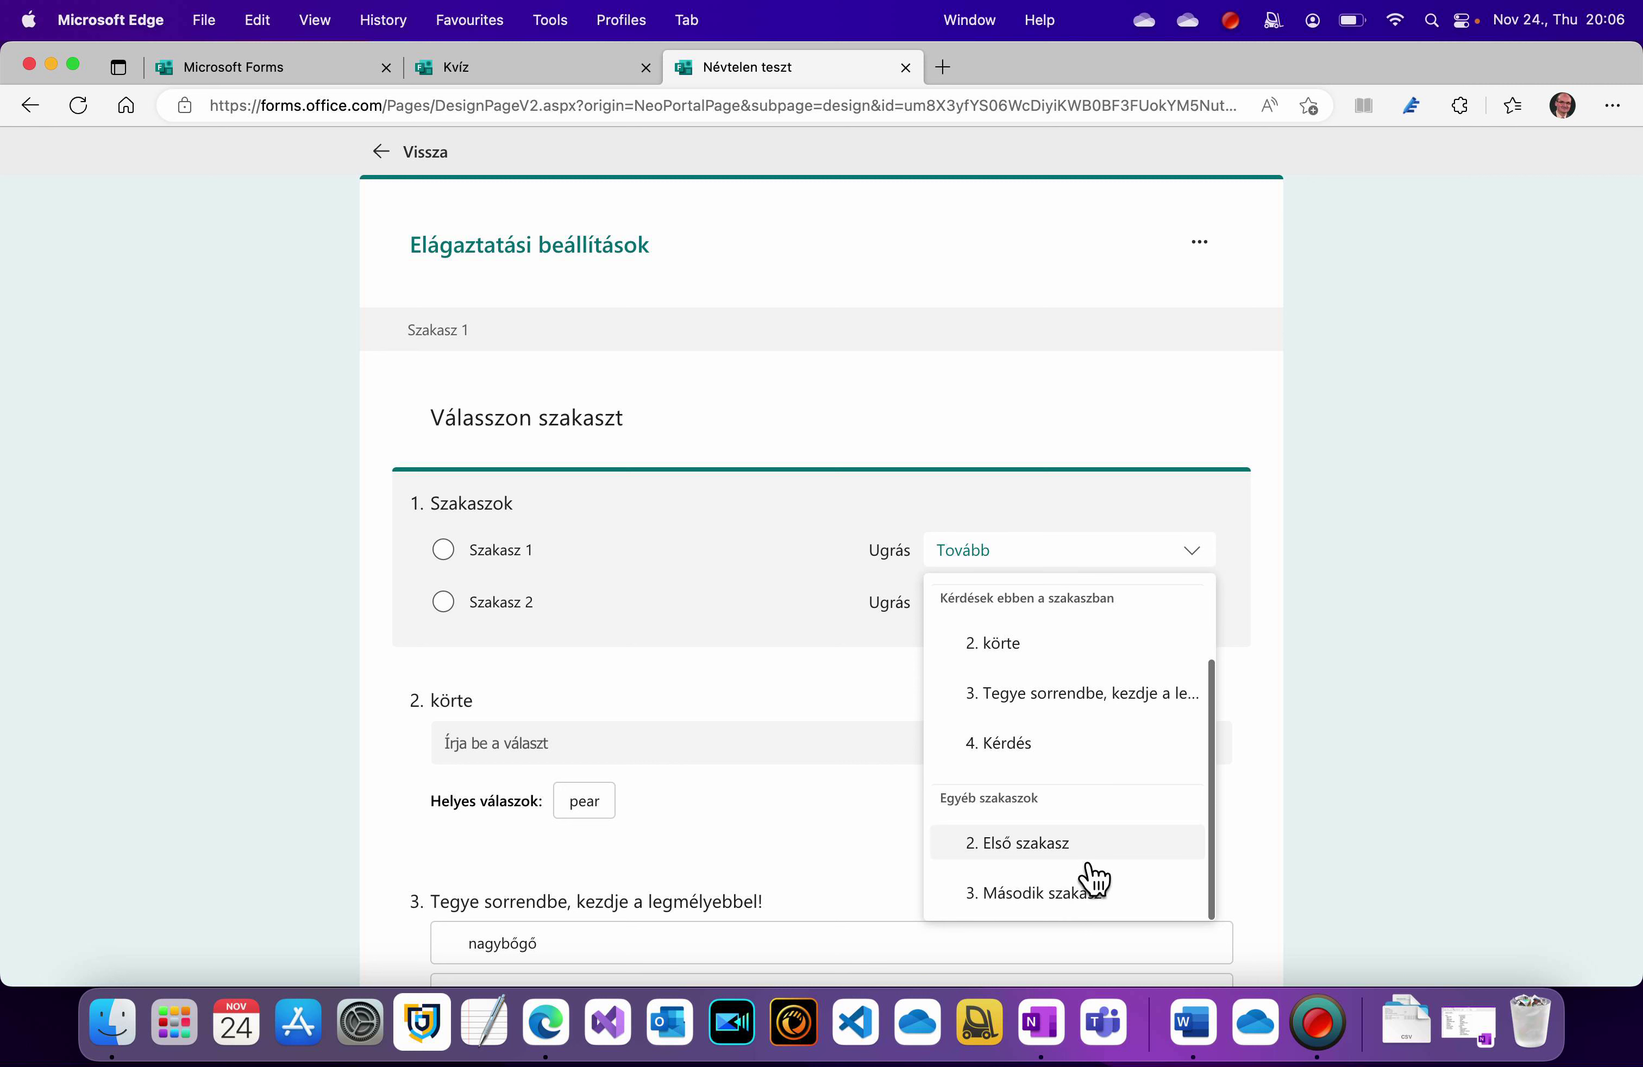
pyautogui.click(1025, 843)
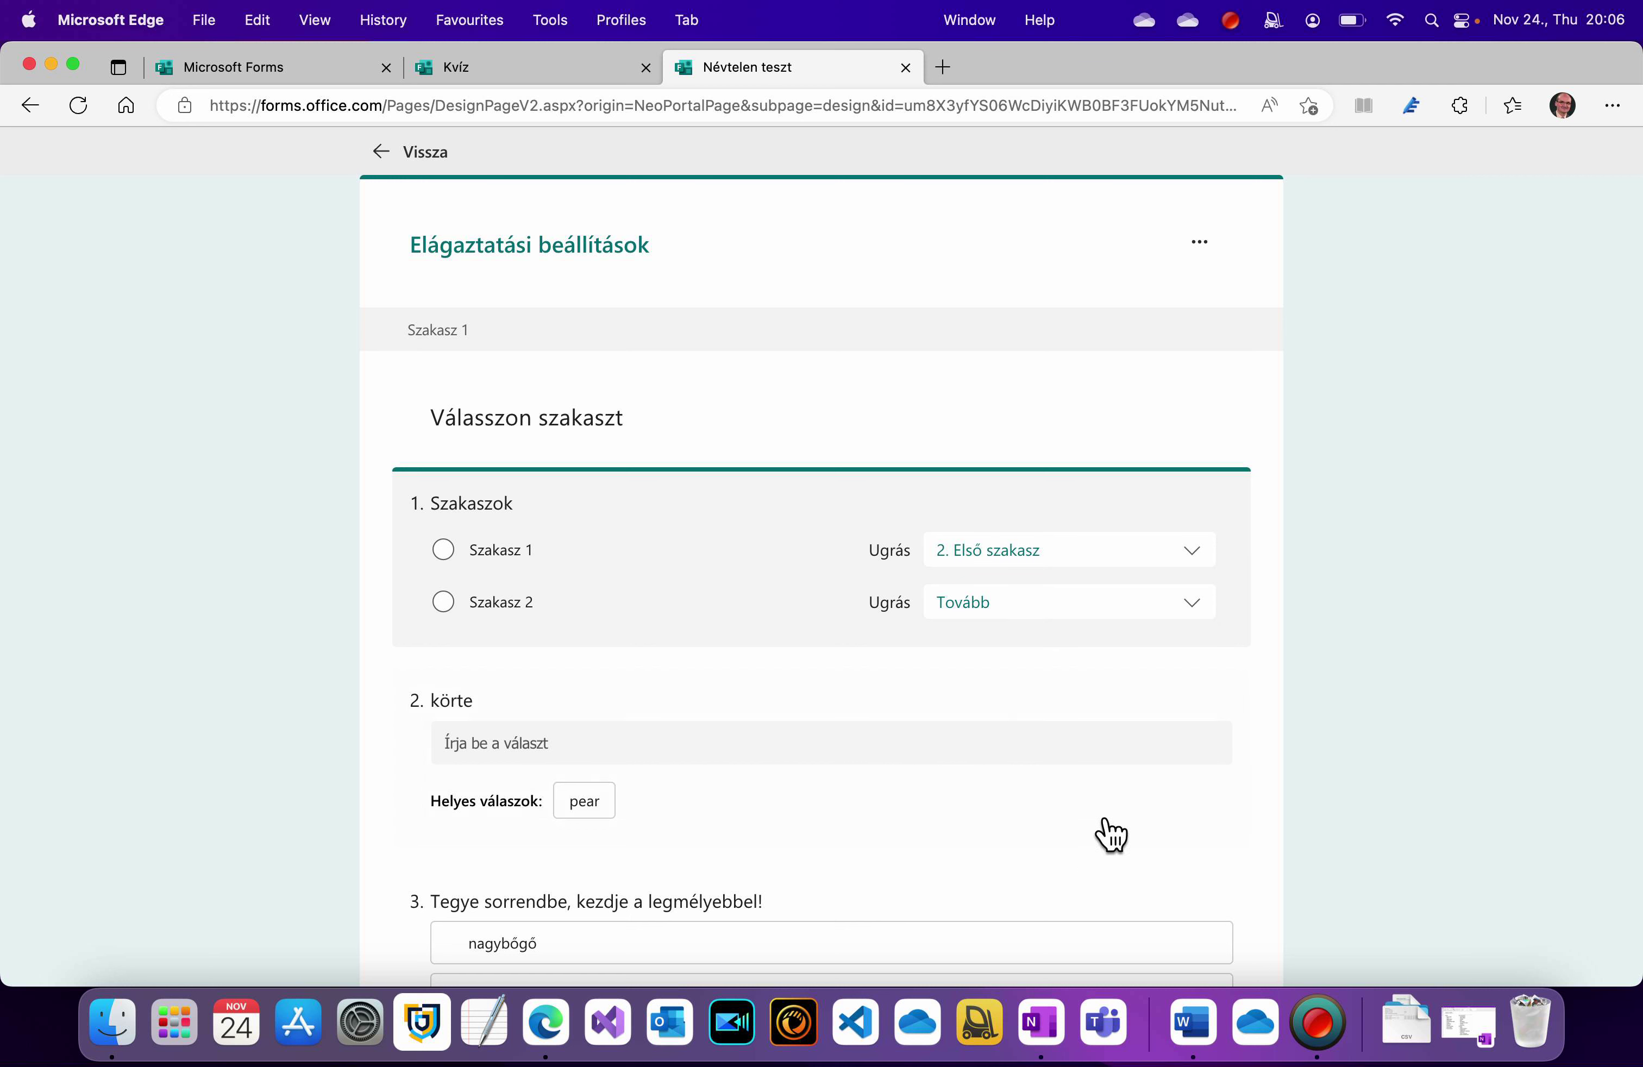
# - Make the option "Szakasz 2" jump to "3. Második szakasz" and return to the quiz editor
pyautogui.click(1204, 616)
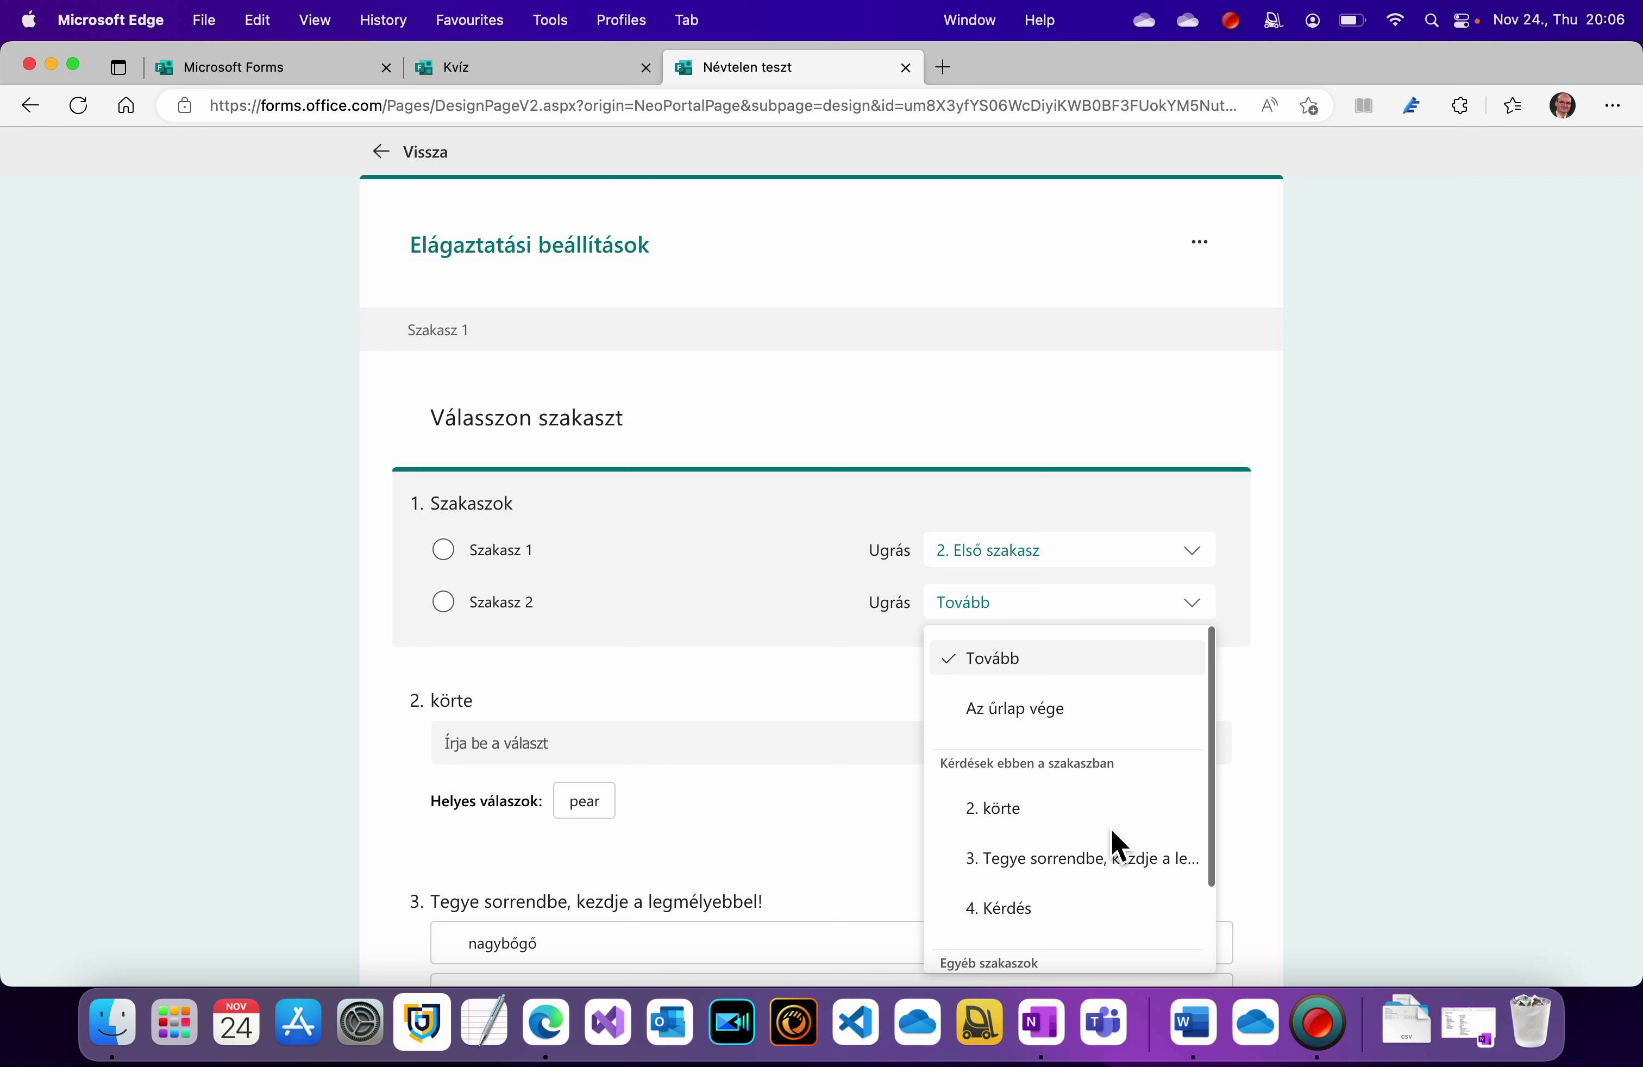
pyautogui.scroll(-2, 1110, 831)
pyautogui.click(1063, 966)
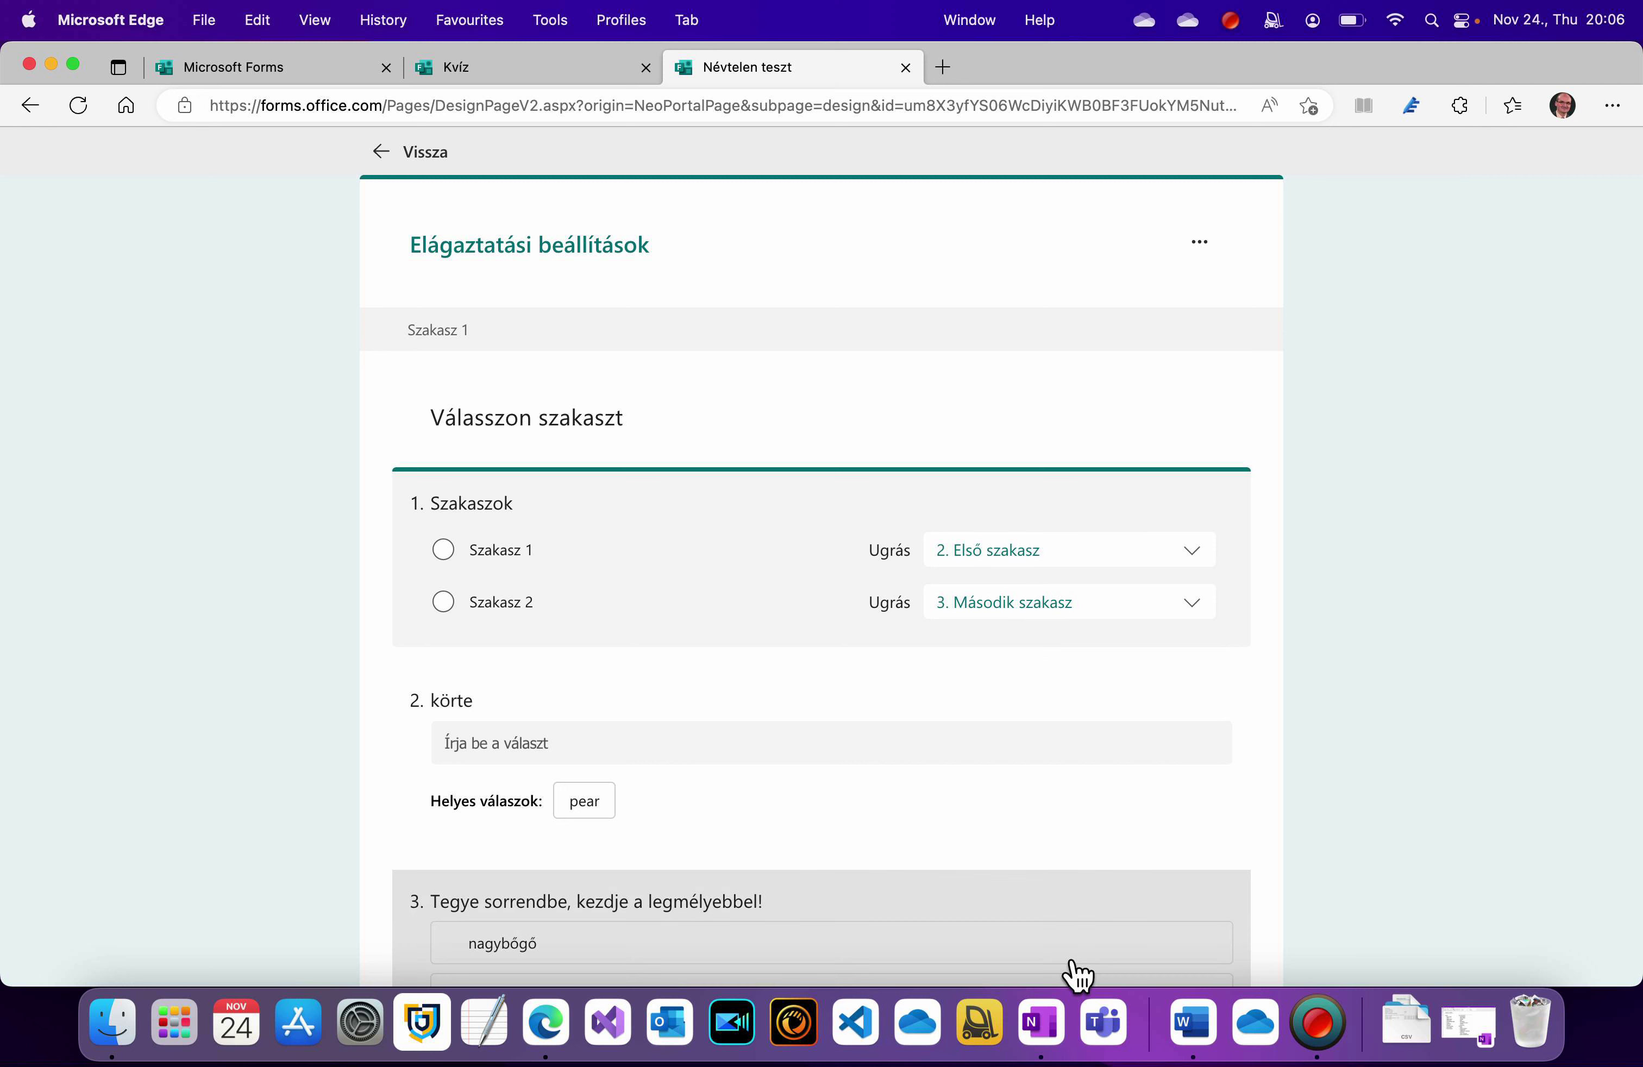
pyautogui.click(430, 169)
# - Preview the quiz, test the branch for the answer "Szakasz 2", and return to the editor
pyautogui.click(1300, 222)
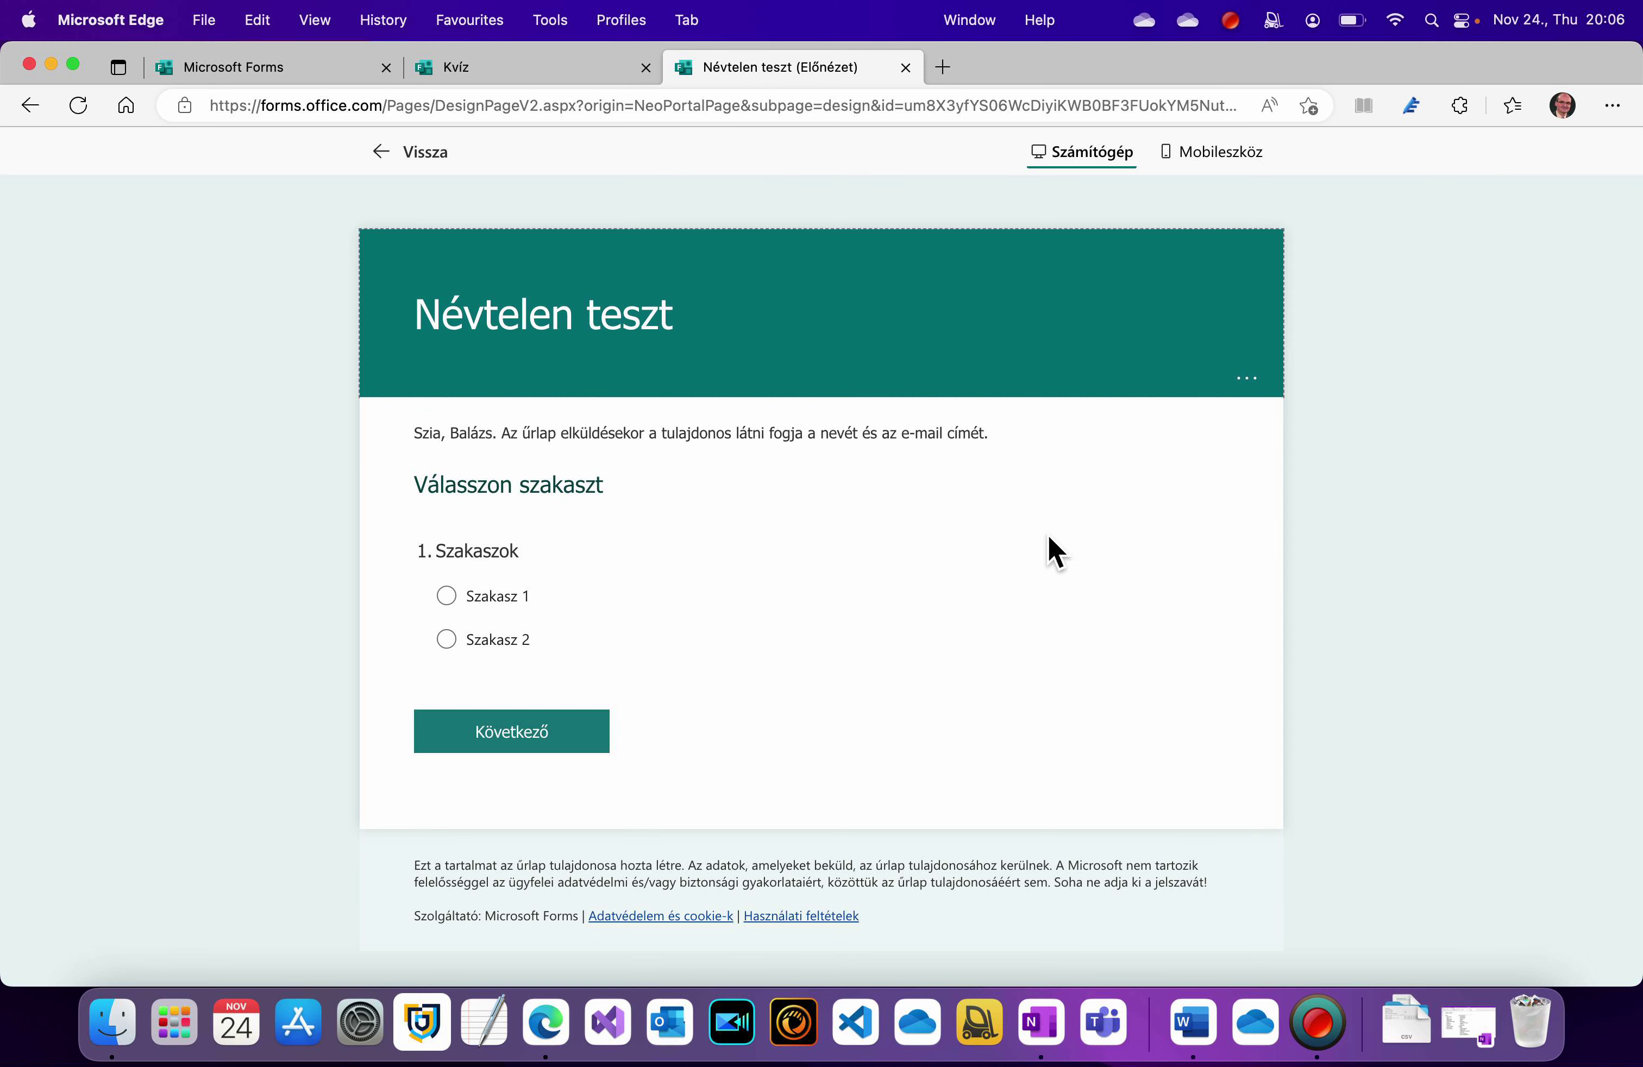
pyautogui.click(512, 641)
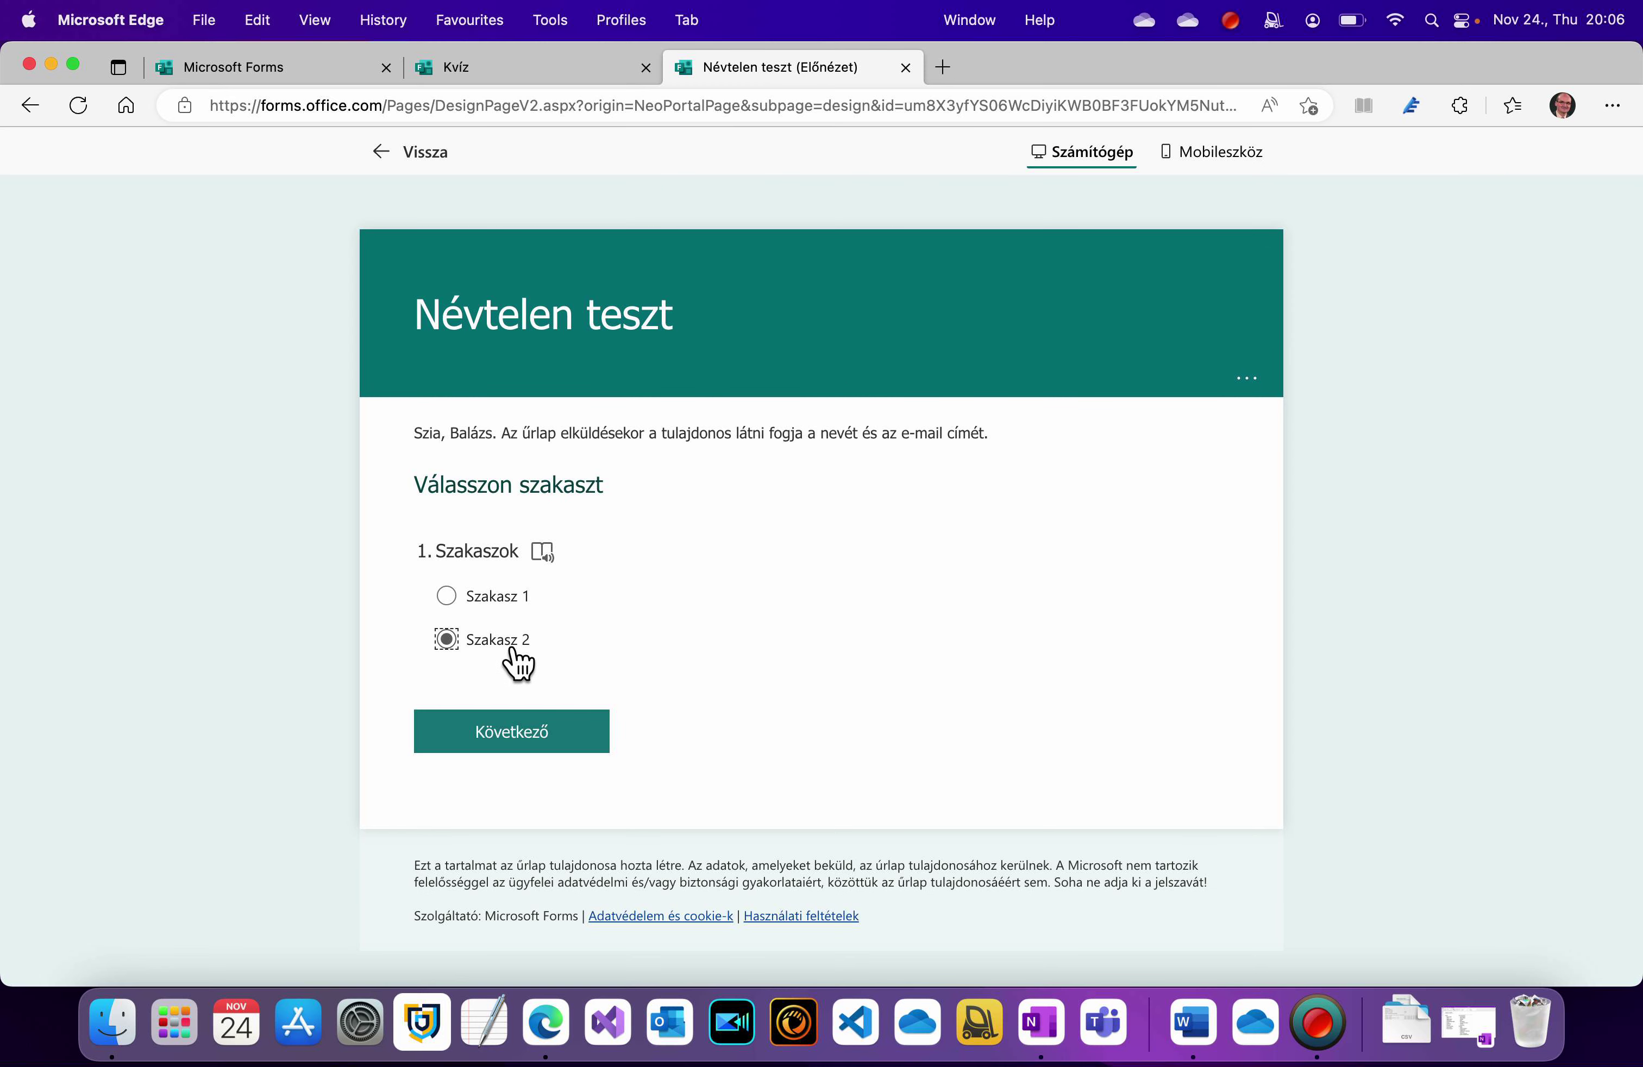
pyautogui.click(534, 745)
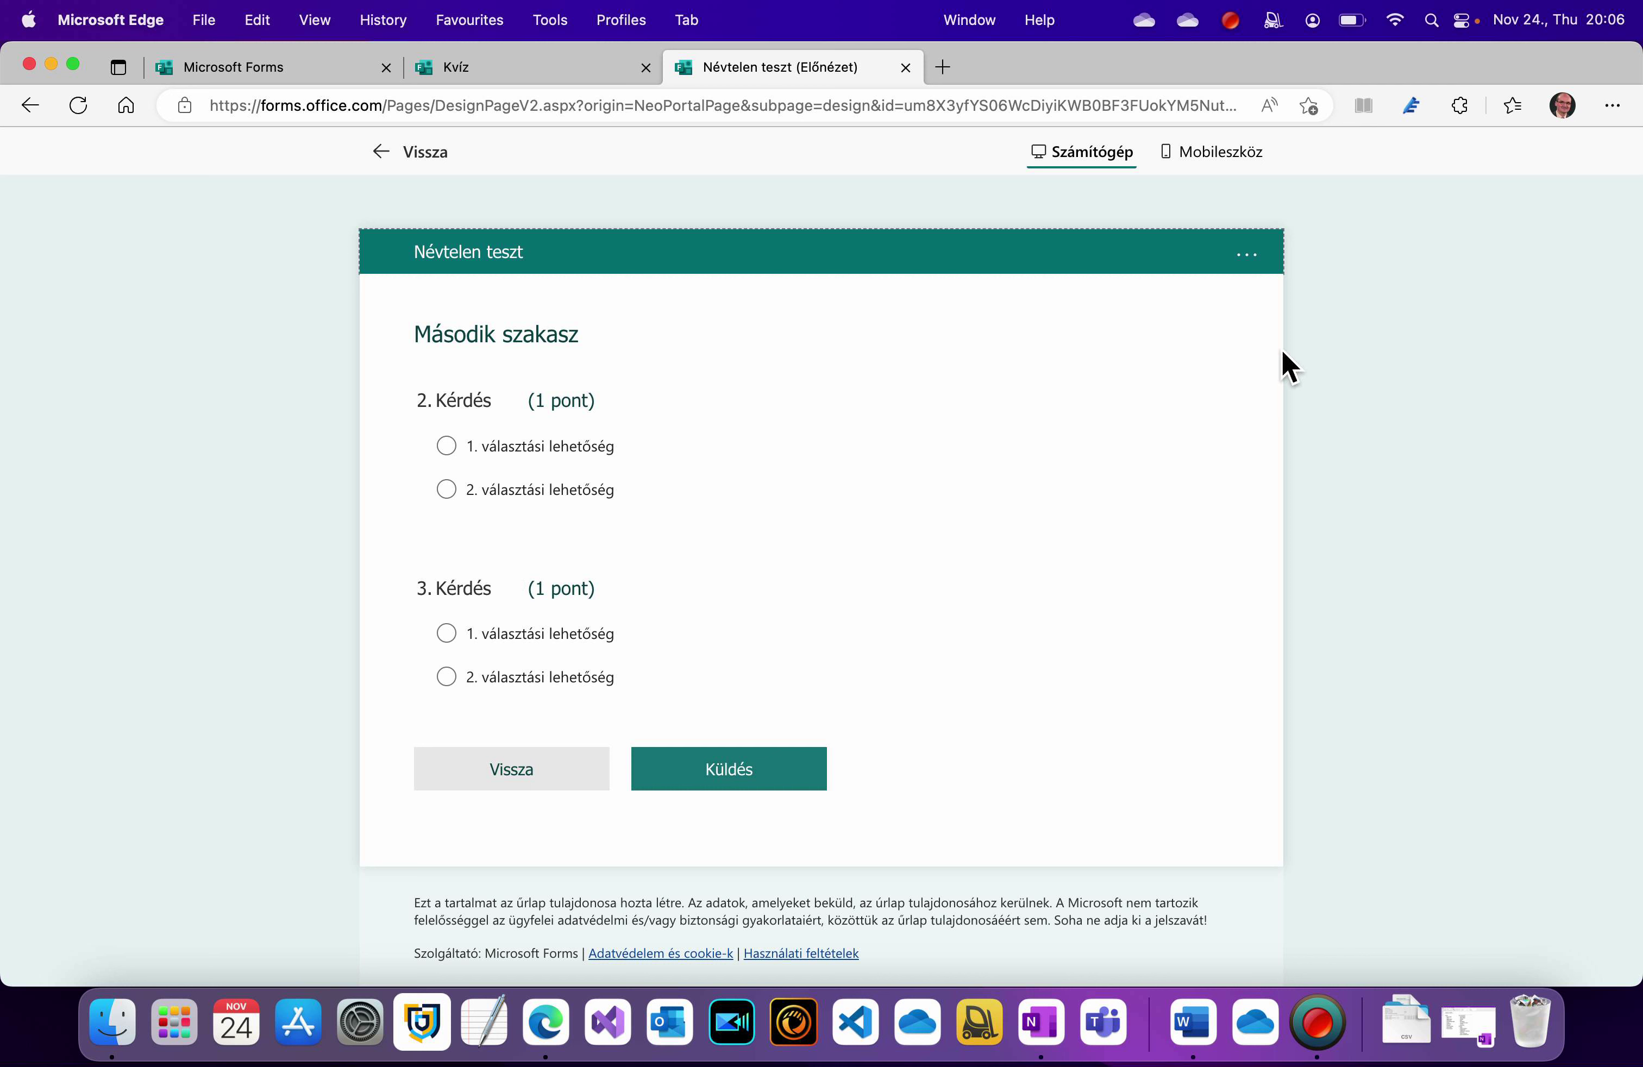
pyautogui.click(460, 179)
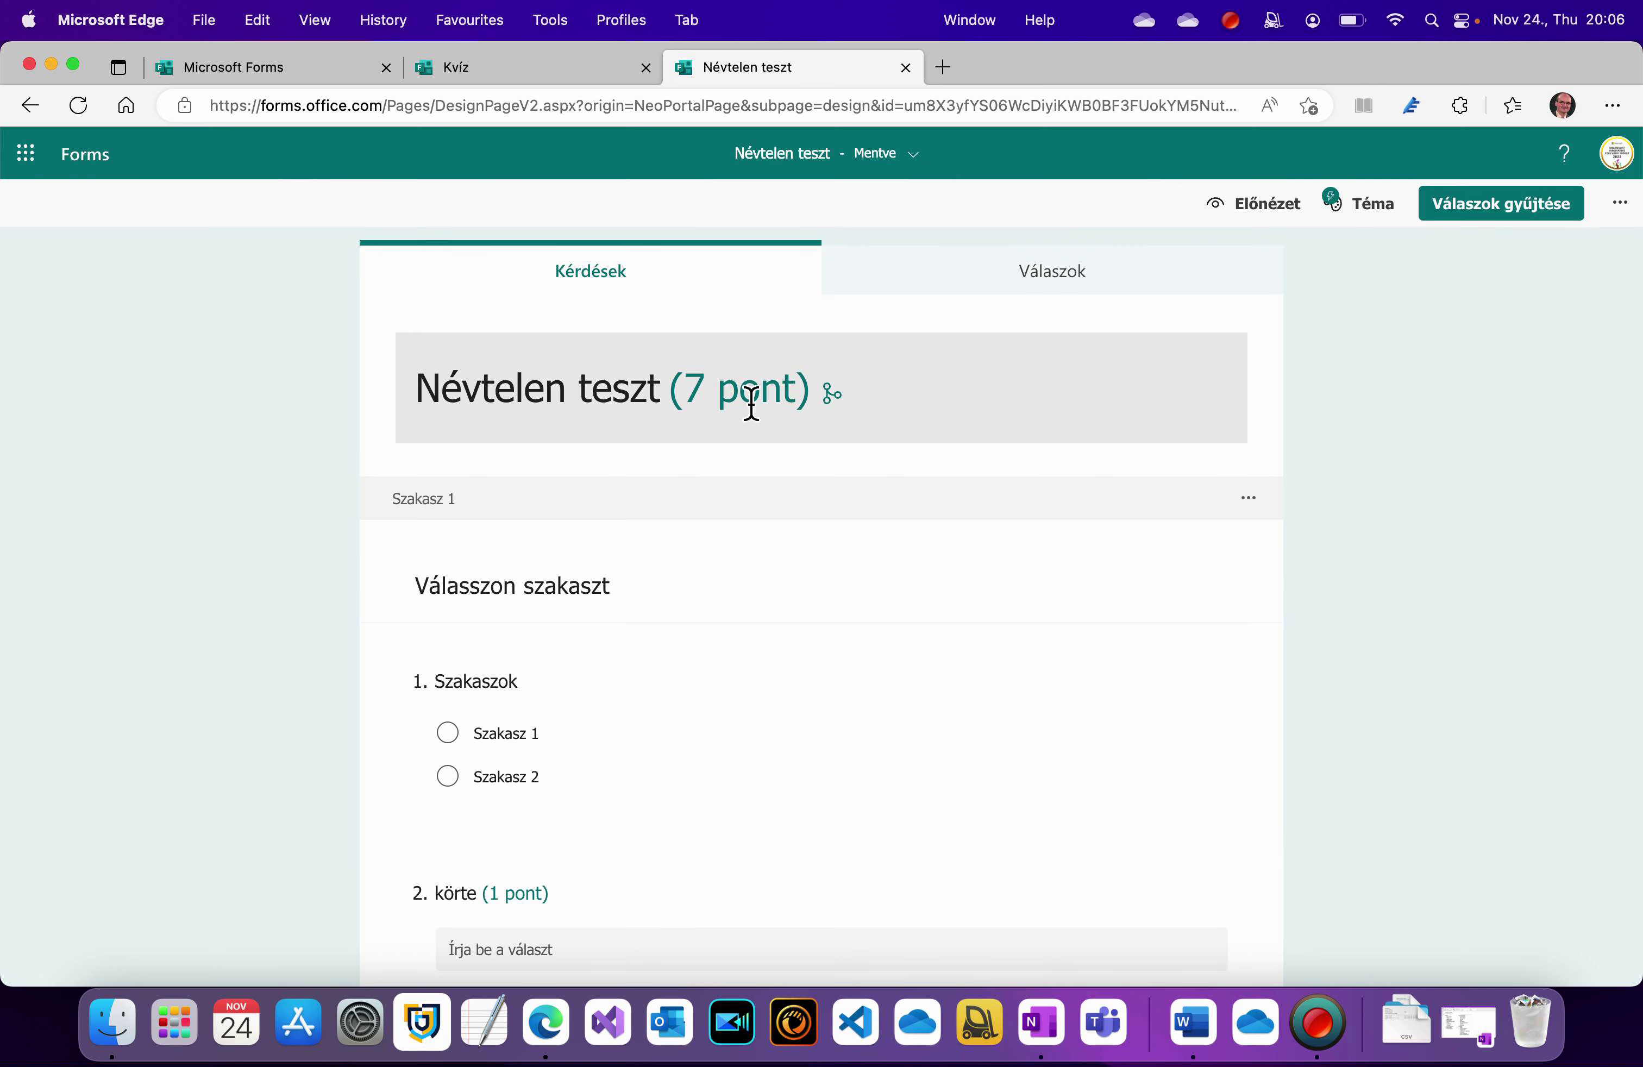
# - Preview the quiz again and test the branch for the answer "Szakasz 1", going back to the section-choosing question
pyautogui.click(1271, 206)
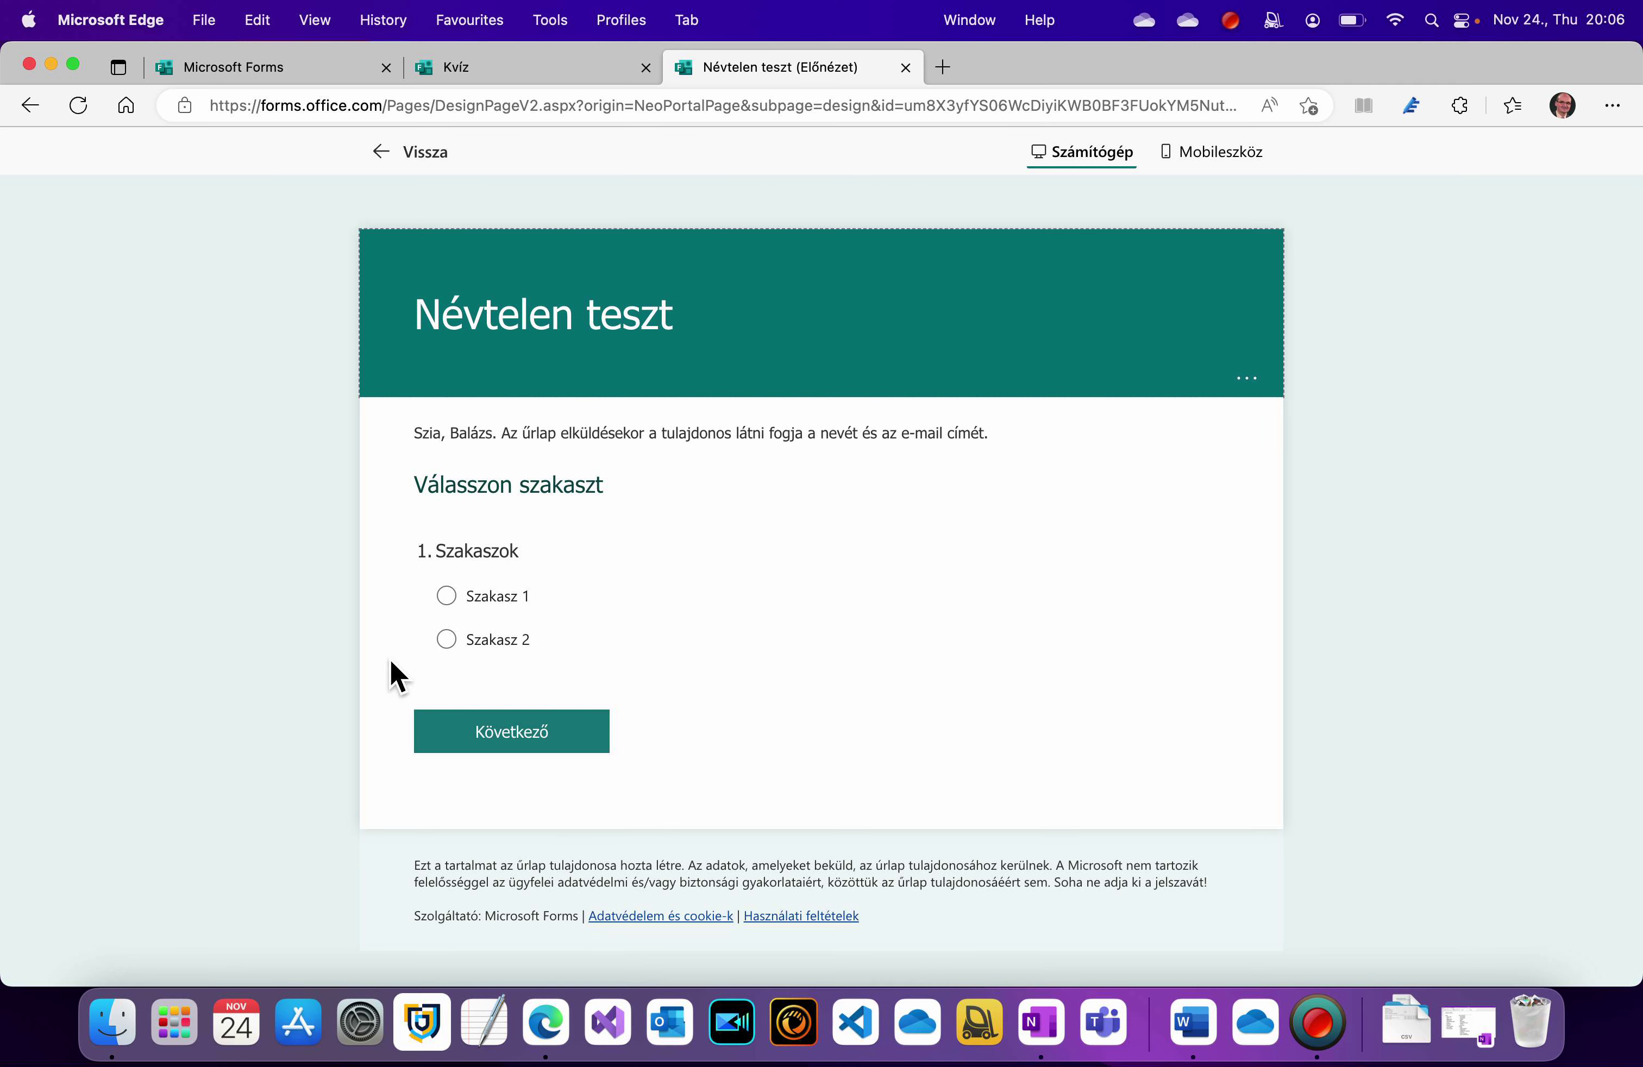
pyautogui.click(502, 611)
pyautogui.click(562, 751)
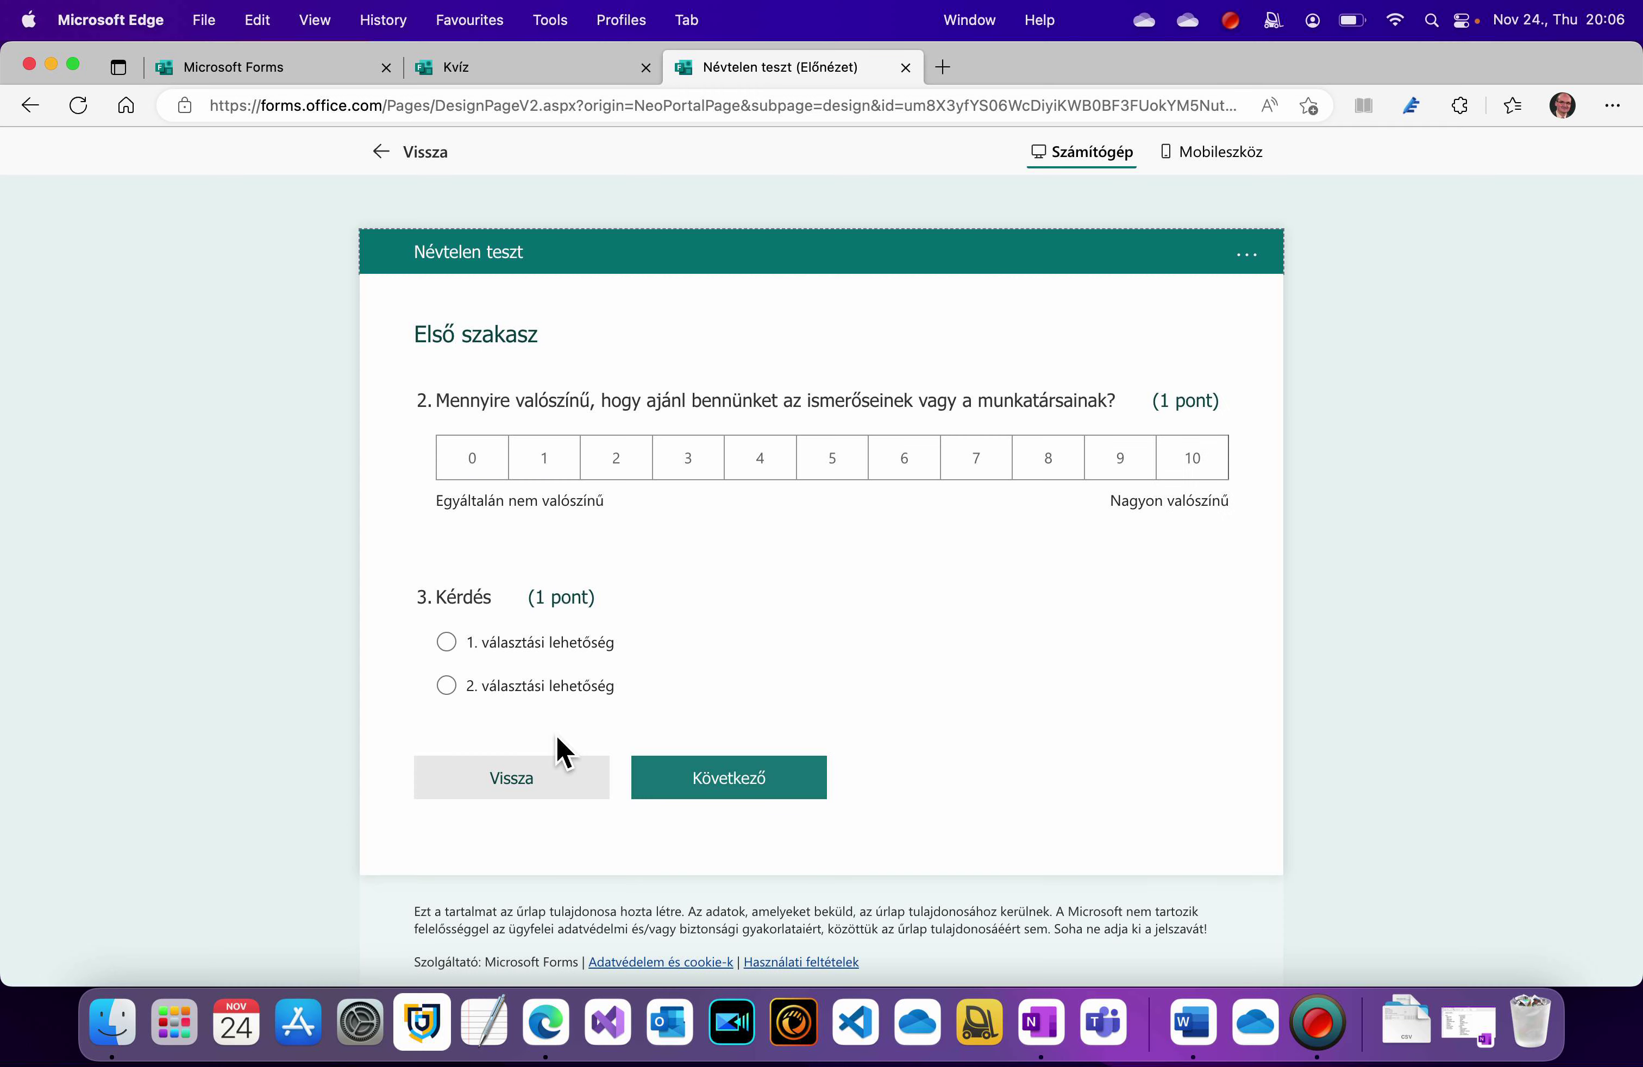
pyautogui.click(516, 782)
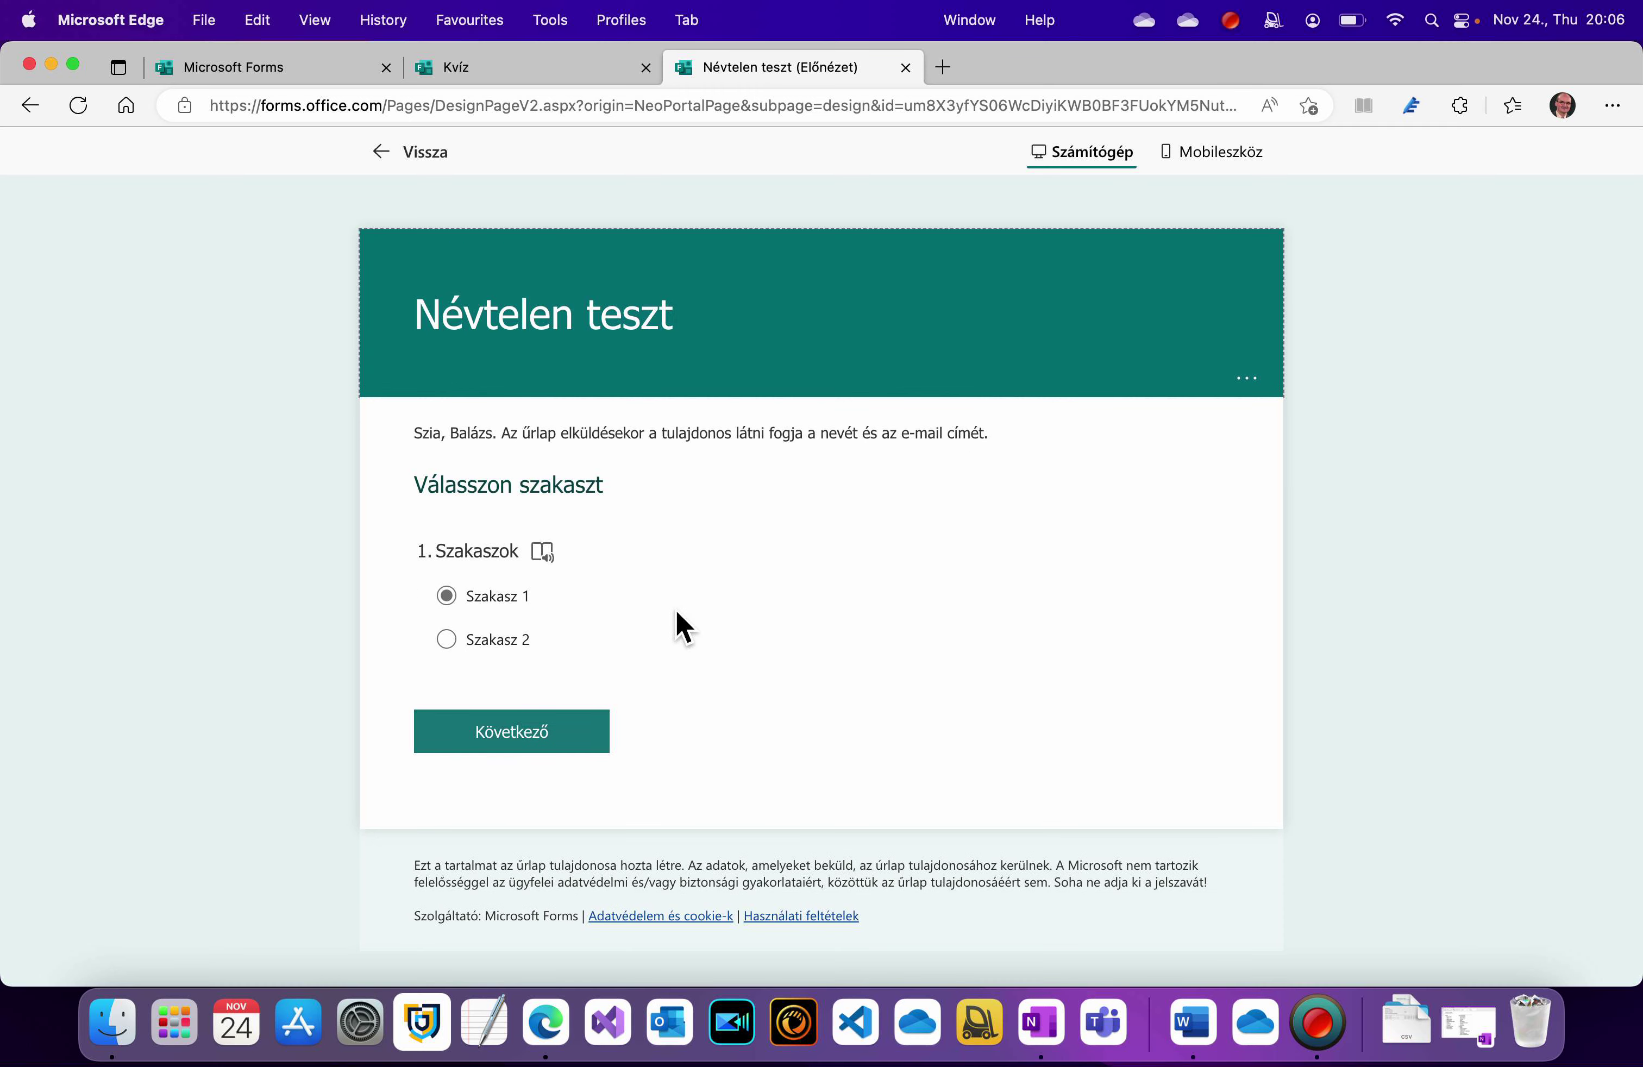
# - Switch to OneNote to check the Forms topic list, then return to the quiz editor in Edge
pyautogui.click(1038, 1035)
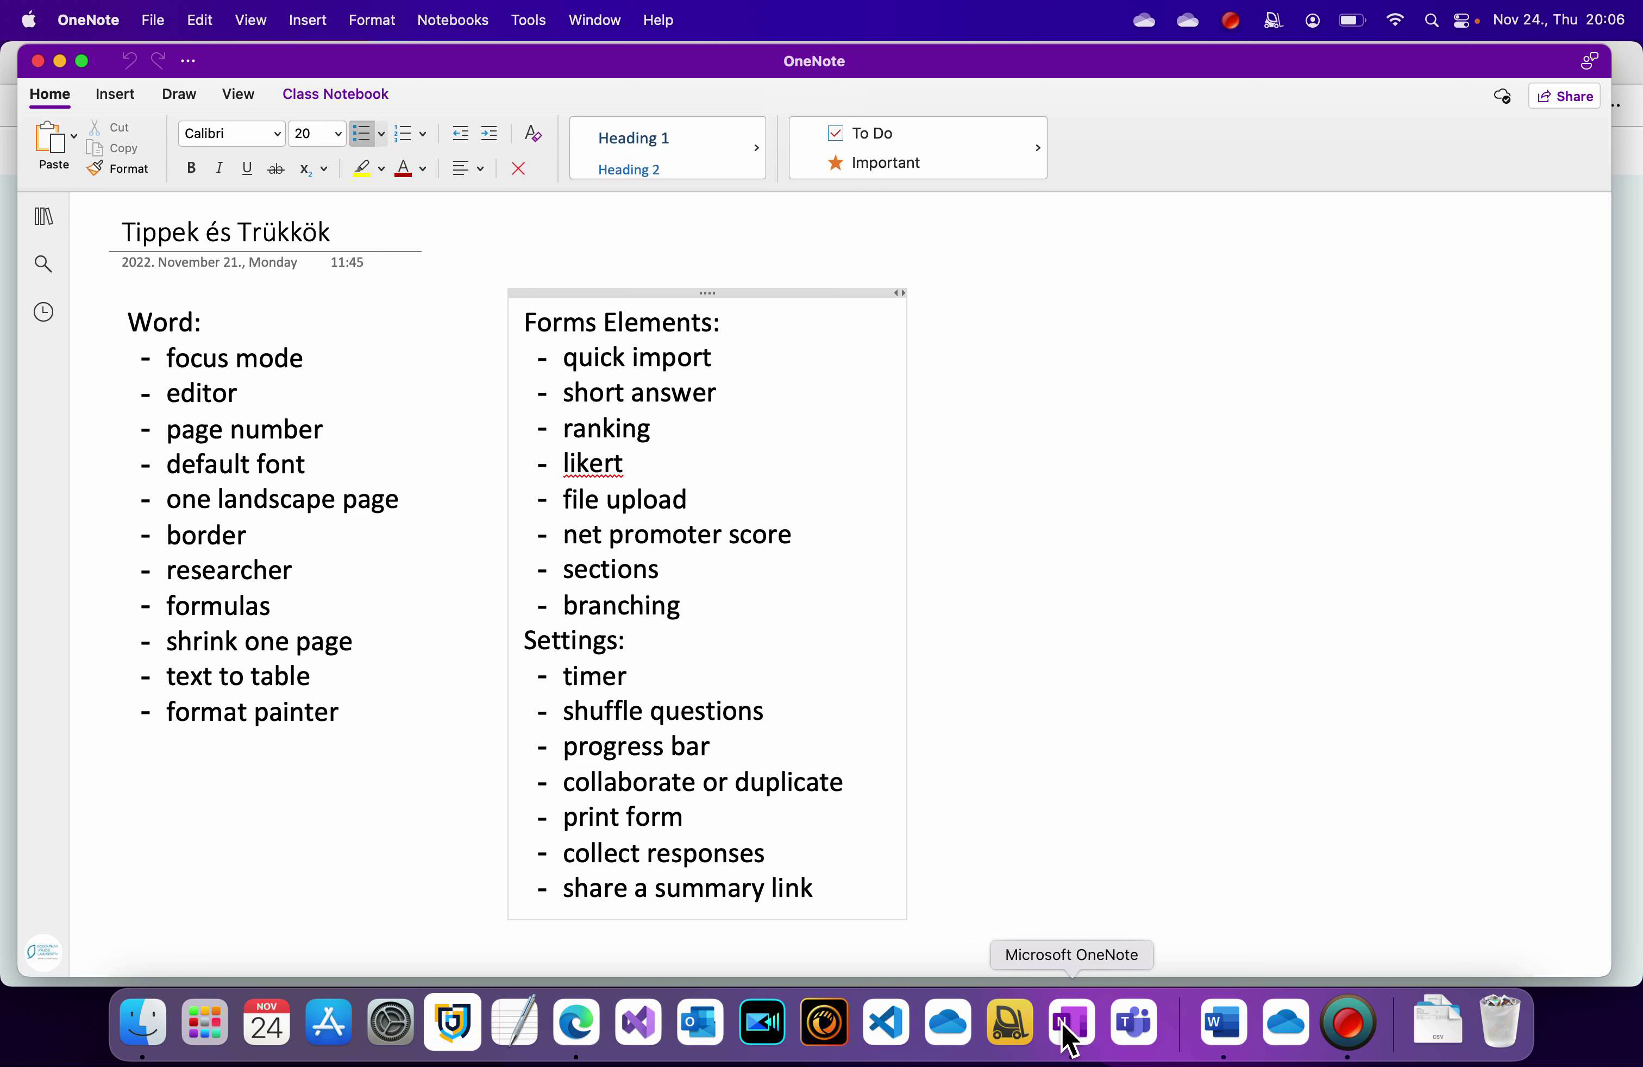
pyautogui.click(63, 66)
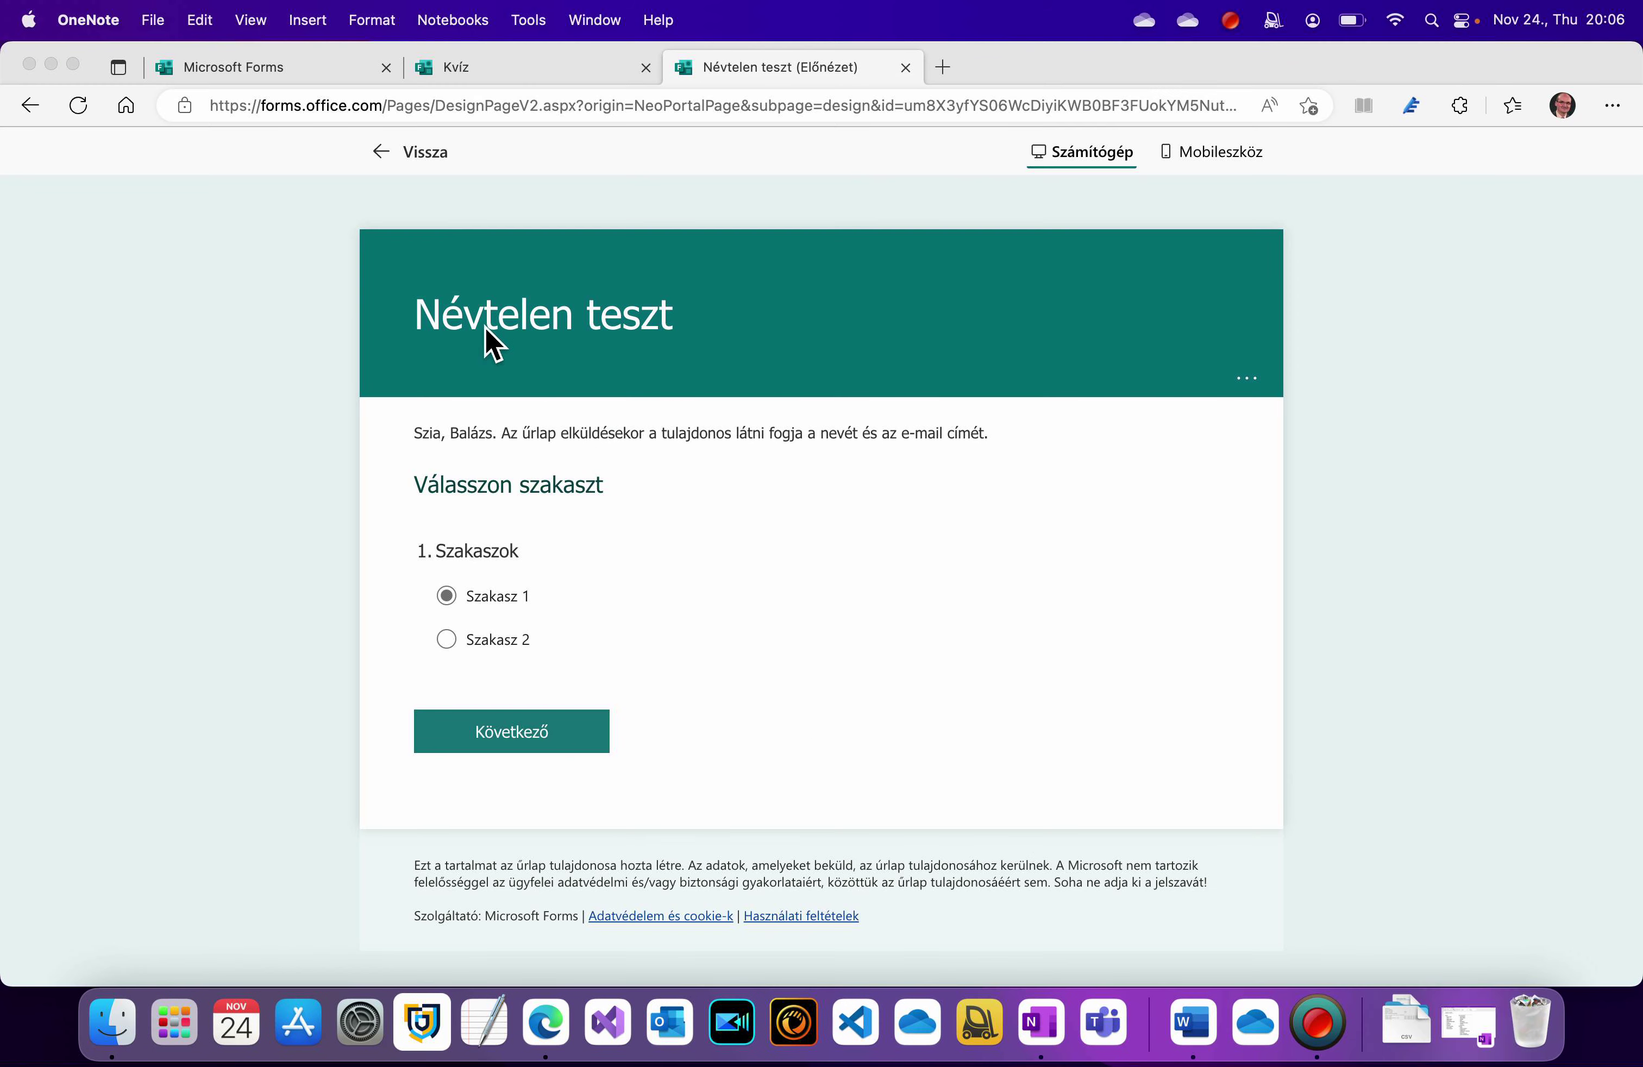
pyautogui.click(415, 152)
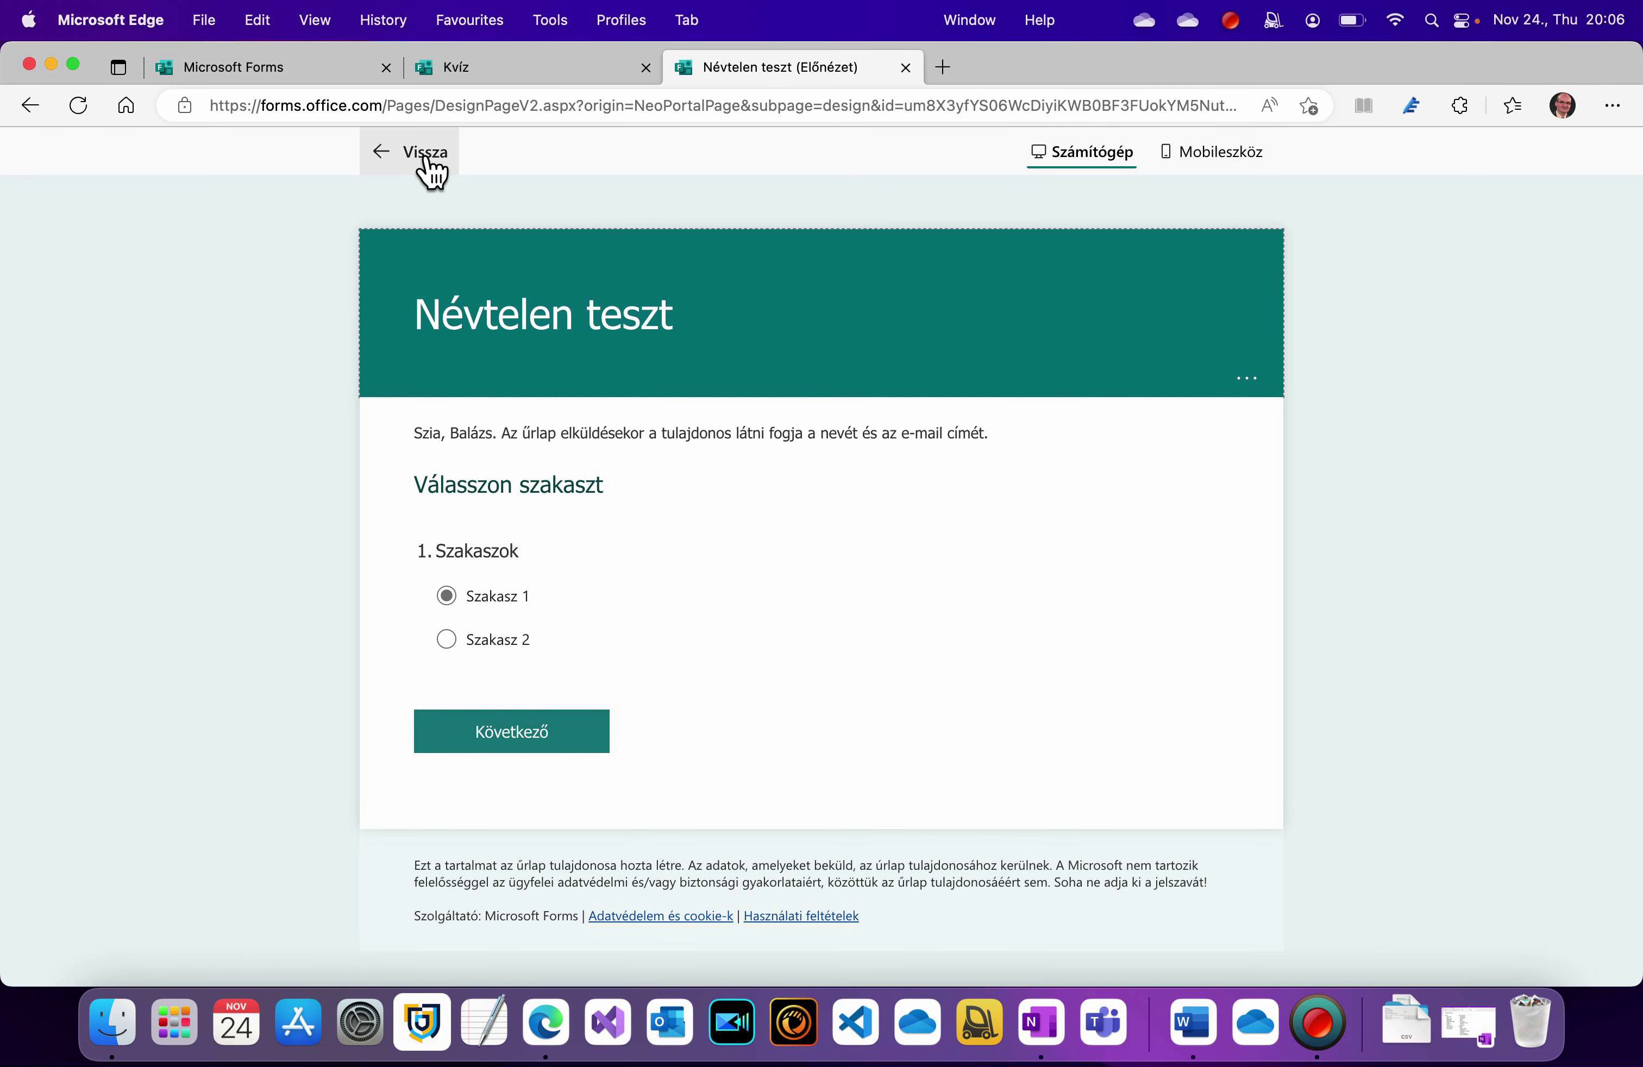
# - In the quiz settings, enable a 30-minute time limit (Időtartam beállítása) and the progress bar (Folyamatjelző sáv megjelenítése)
pyautogui.click(1620, 202)
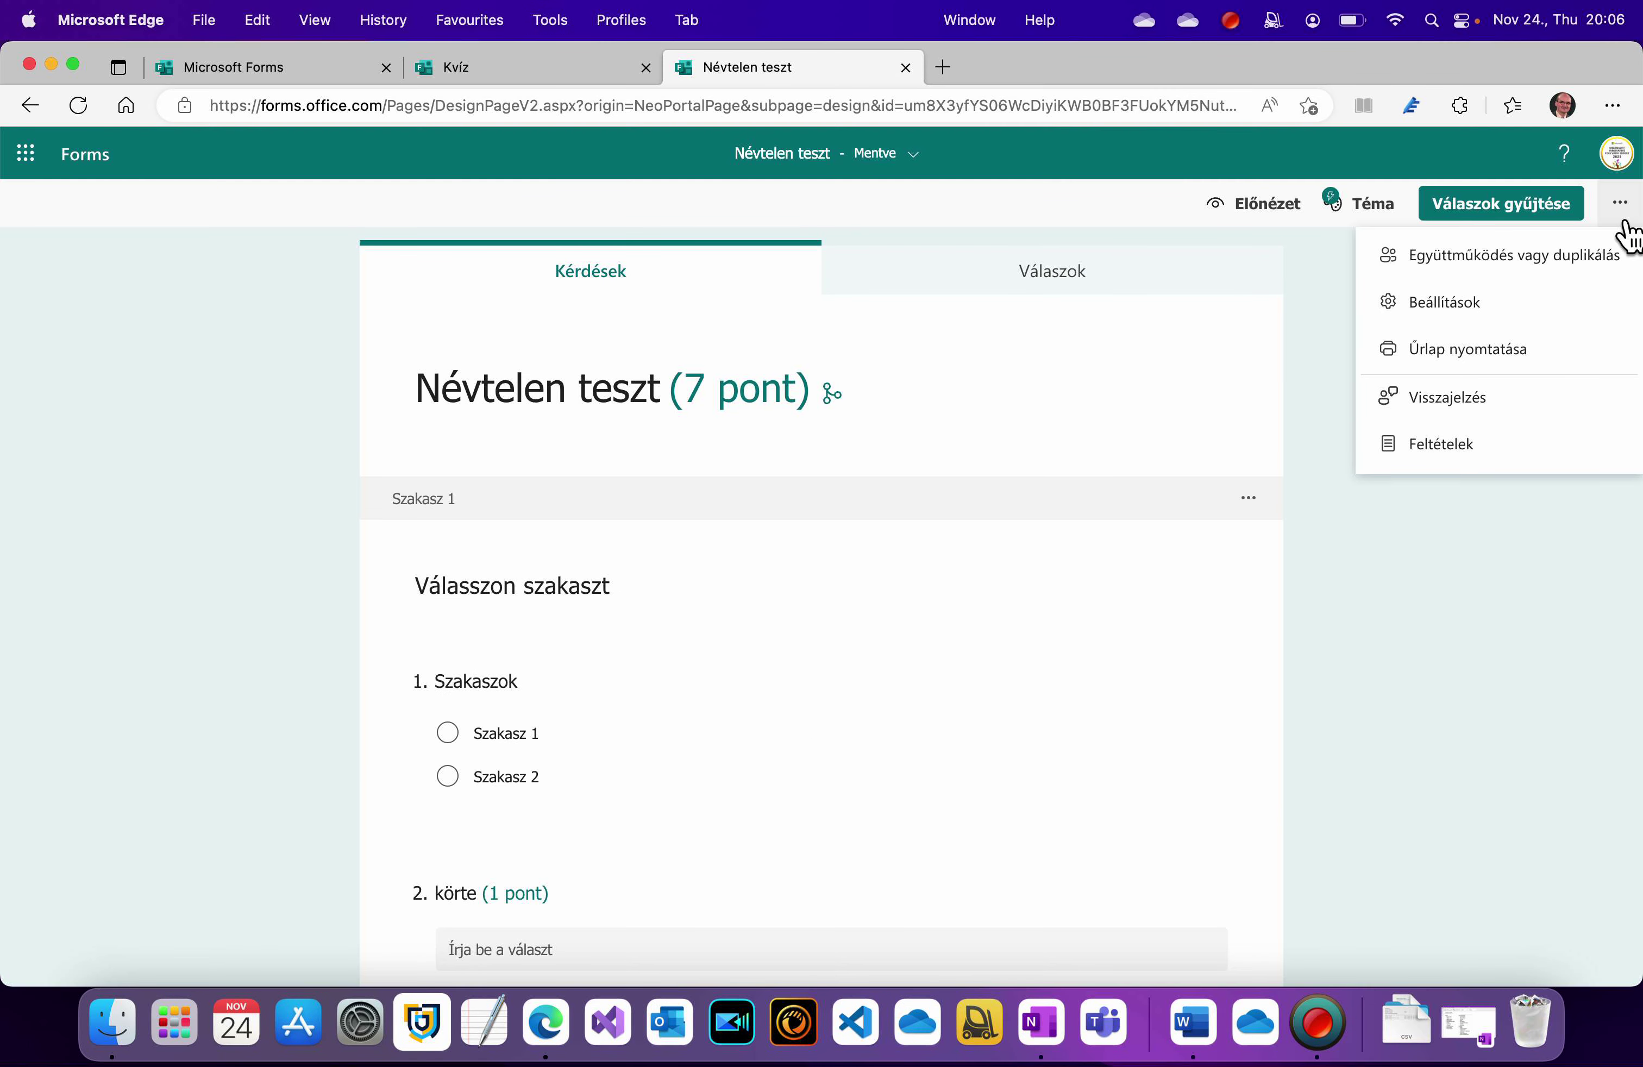
pyautogui.click(1518, 300)
pyautogui.scroll(-5, 1514, 720)
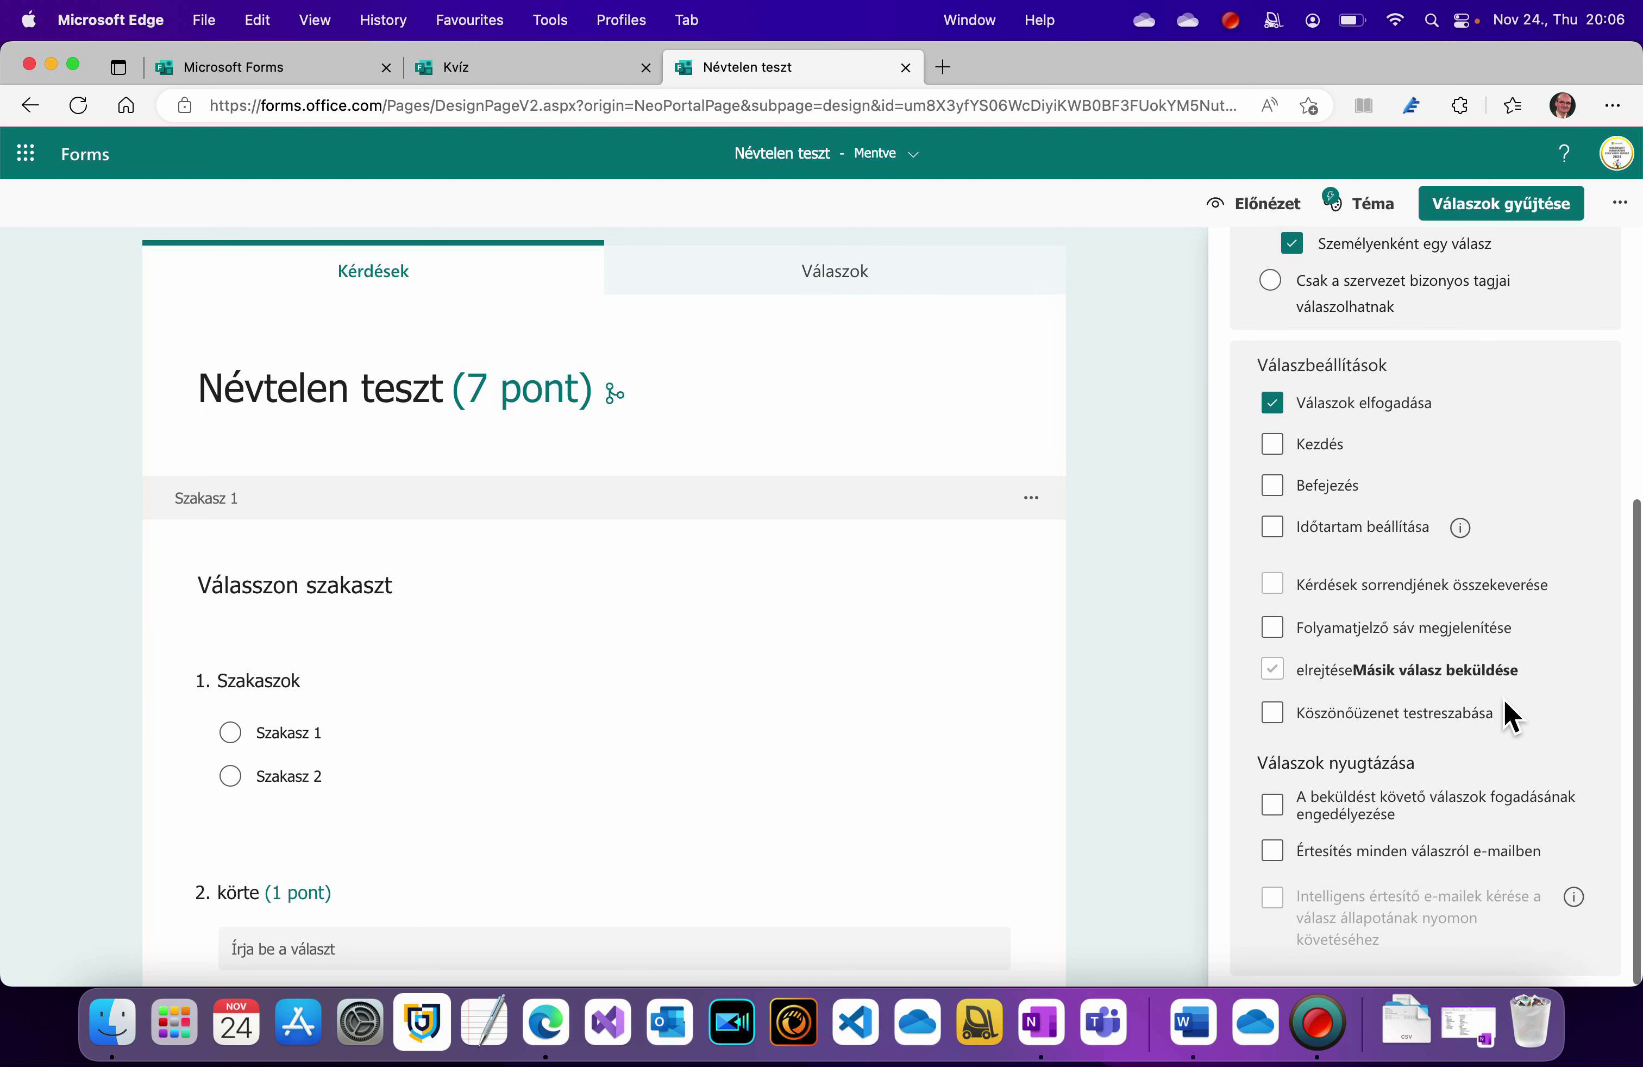
pyautogui.click(1274, 529)
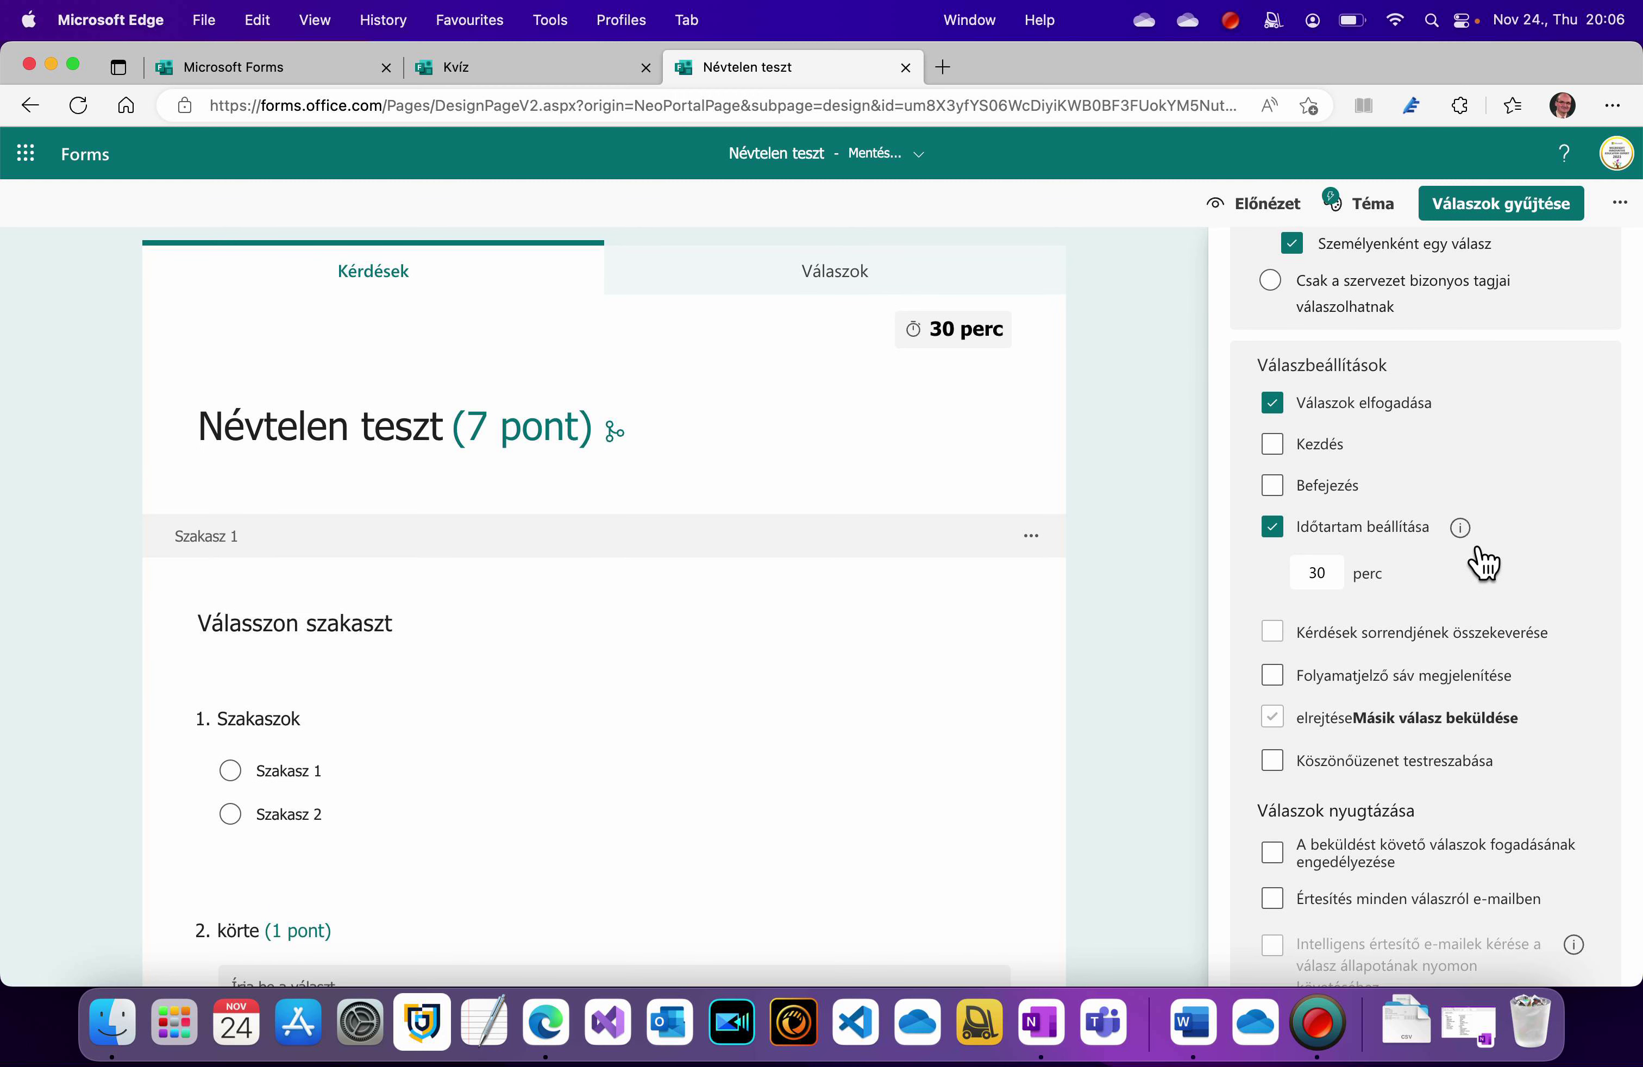
pyautogui.moveTo(1475, 546)
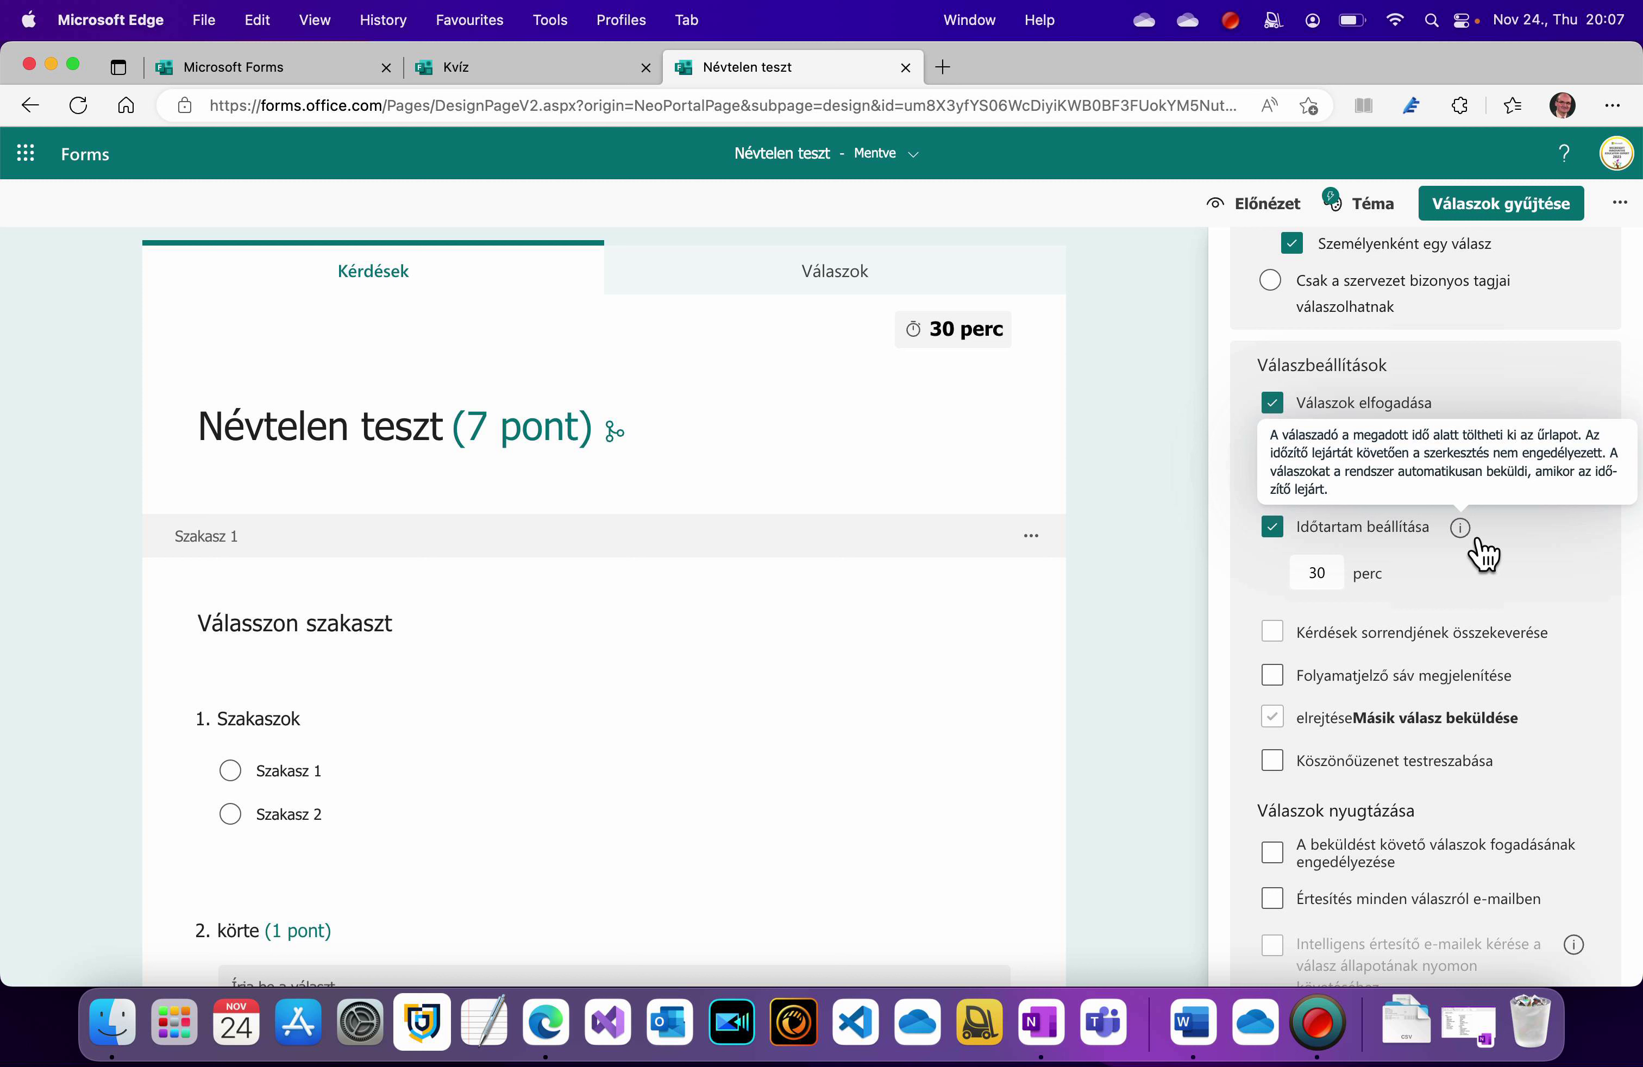
pyautogui.click(1292, 689)
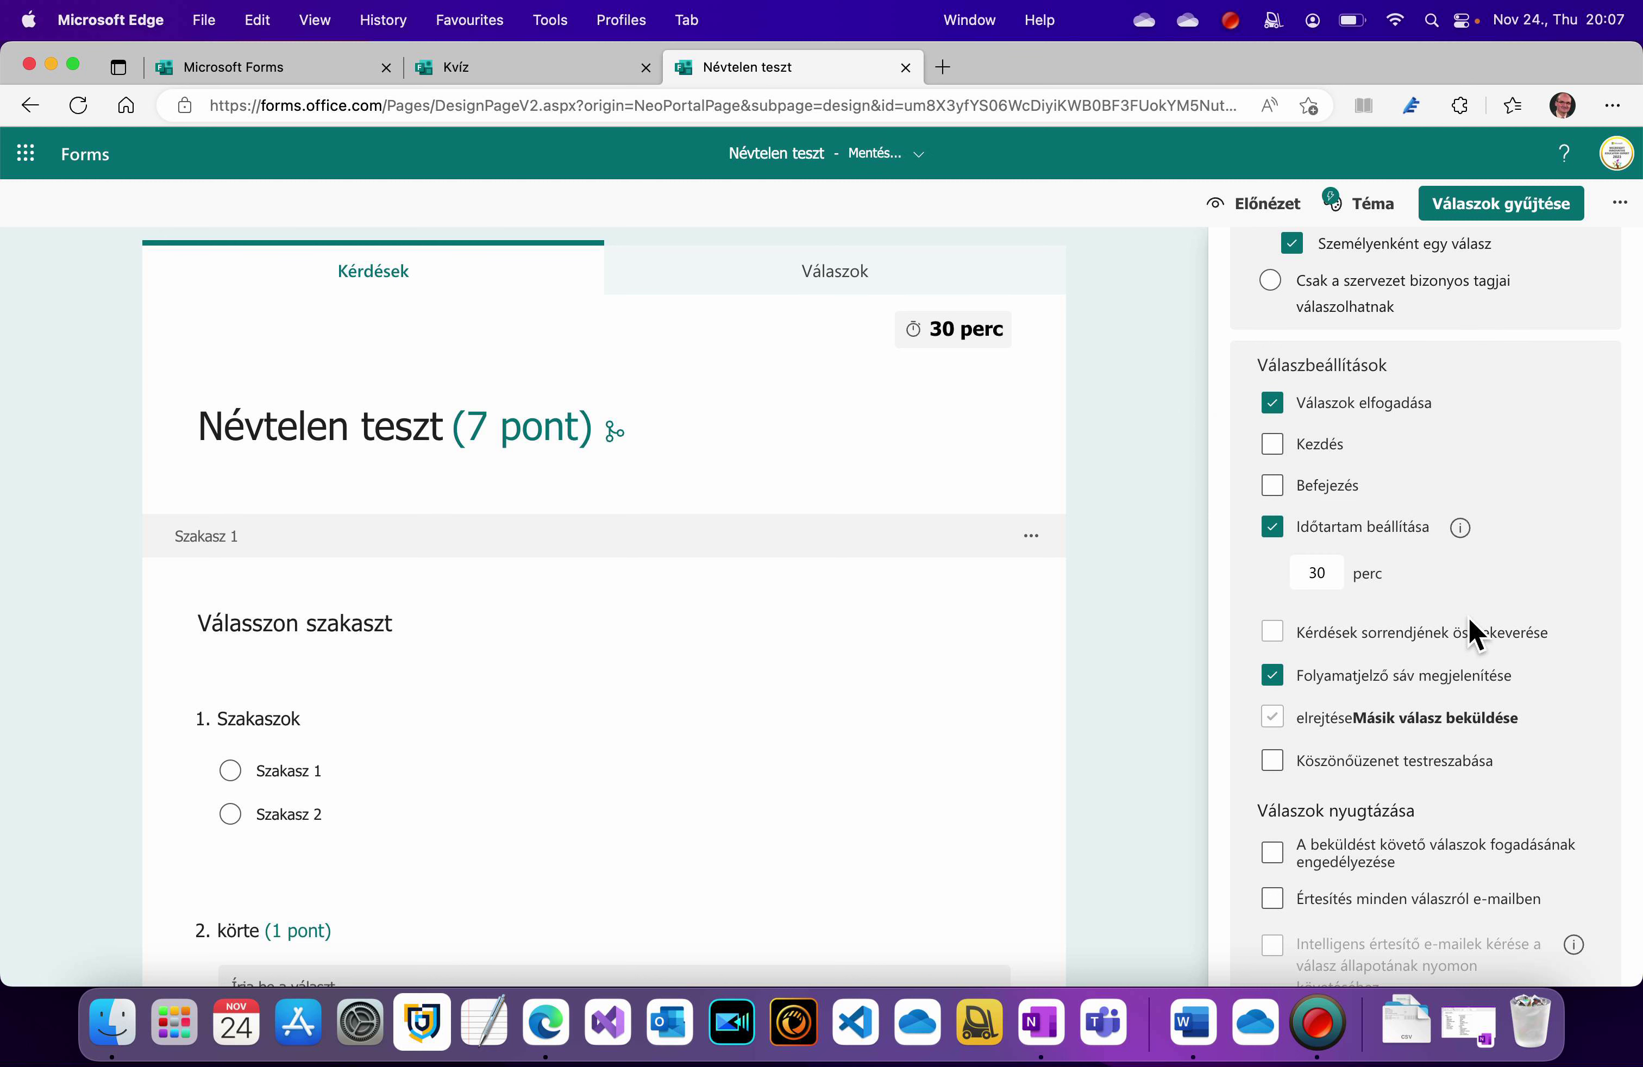
# - Check the start of the Kvíz quiz and open the formsTemplate quiz from the recent forms (Legutóbbi)
pyautogui.click(506, 70)
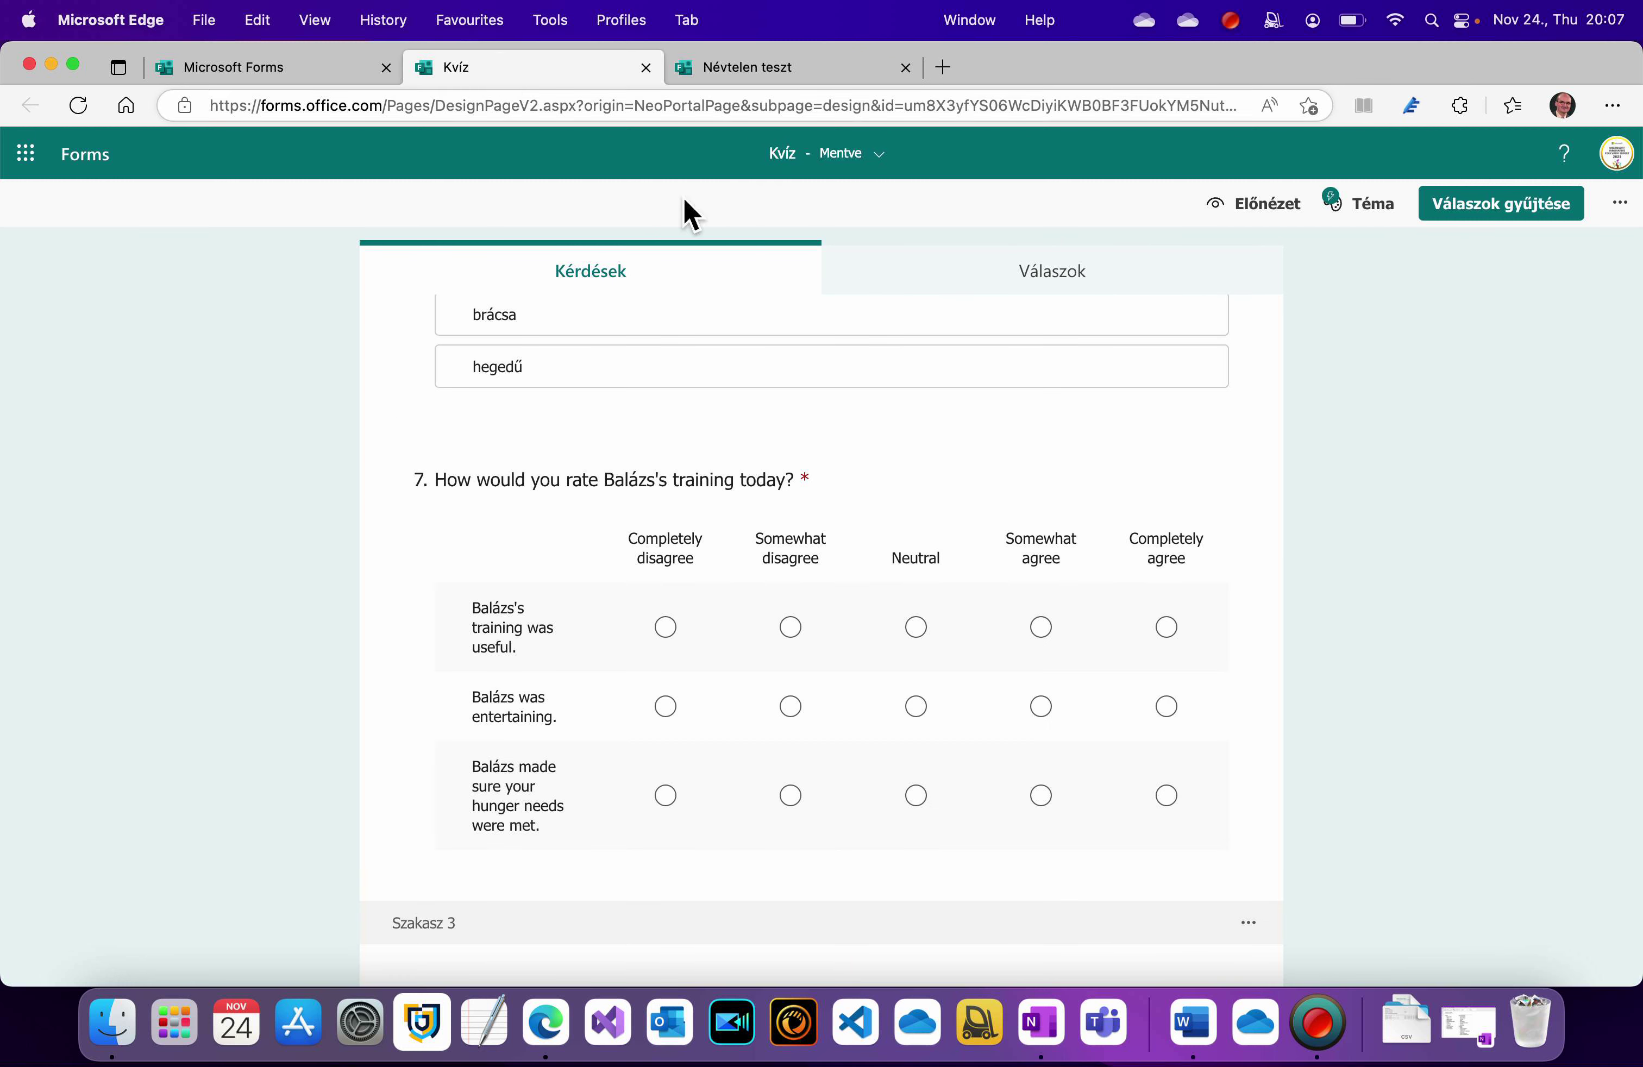
pyautogui.scroll(15, 960, 470)
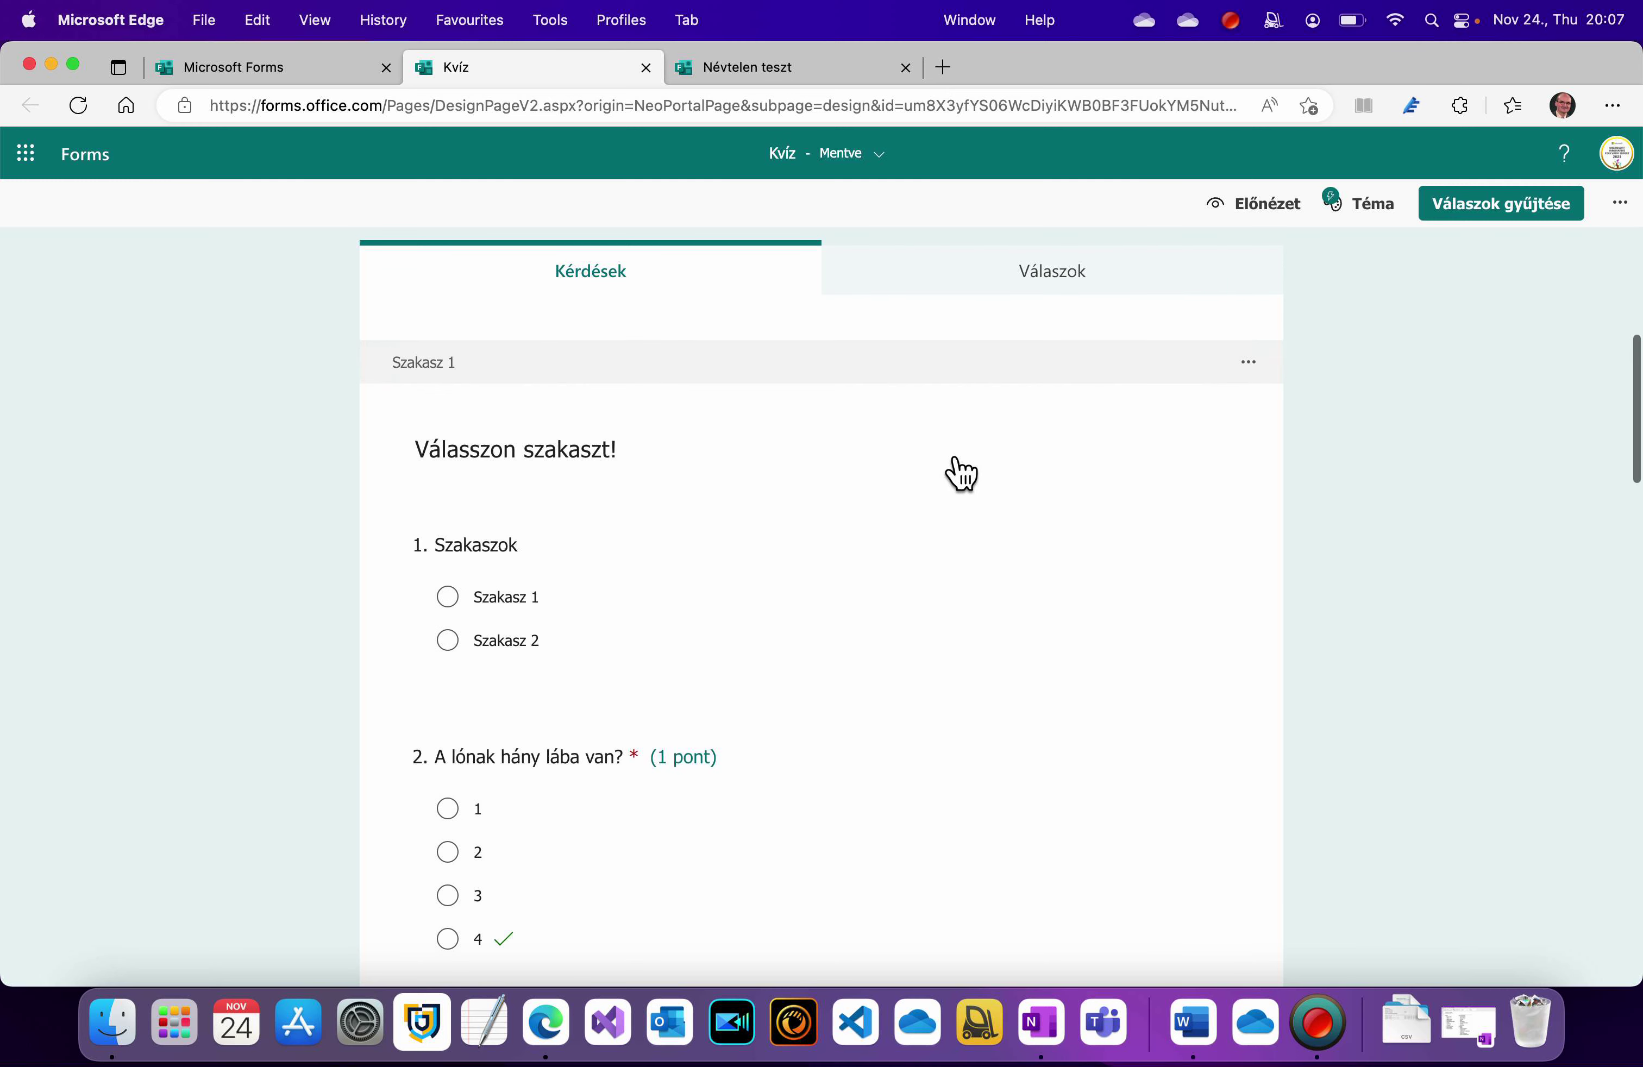
pyautogui.scroll(3, 960, 470)
pyautogui.click(294, 73)
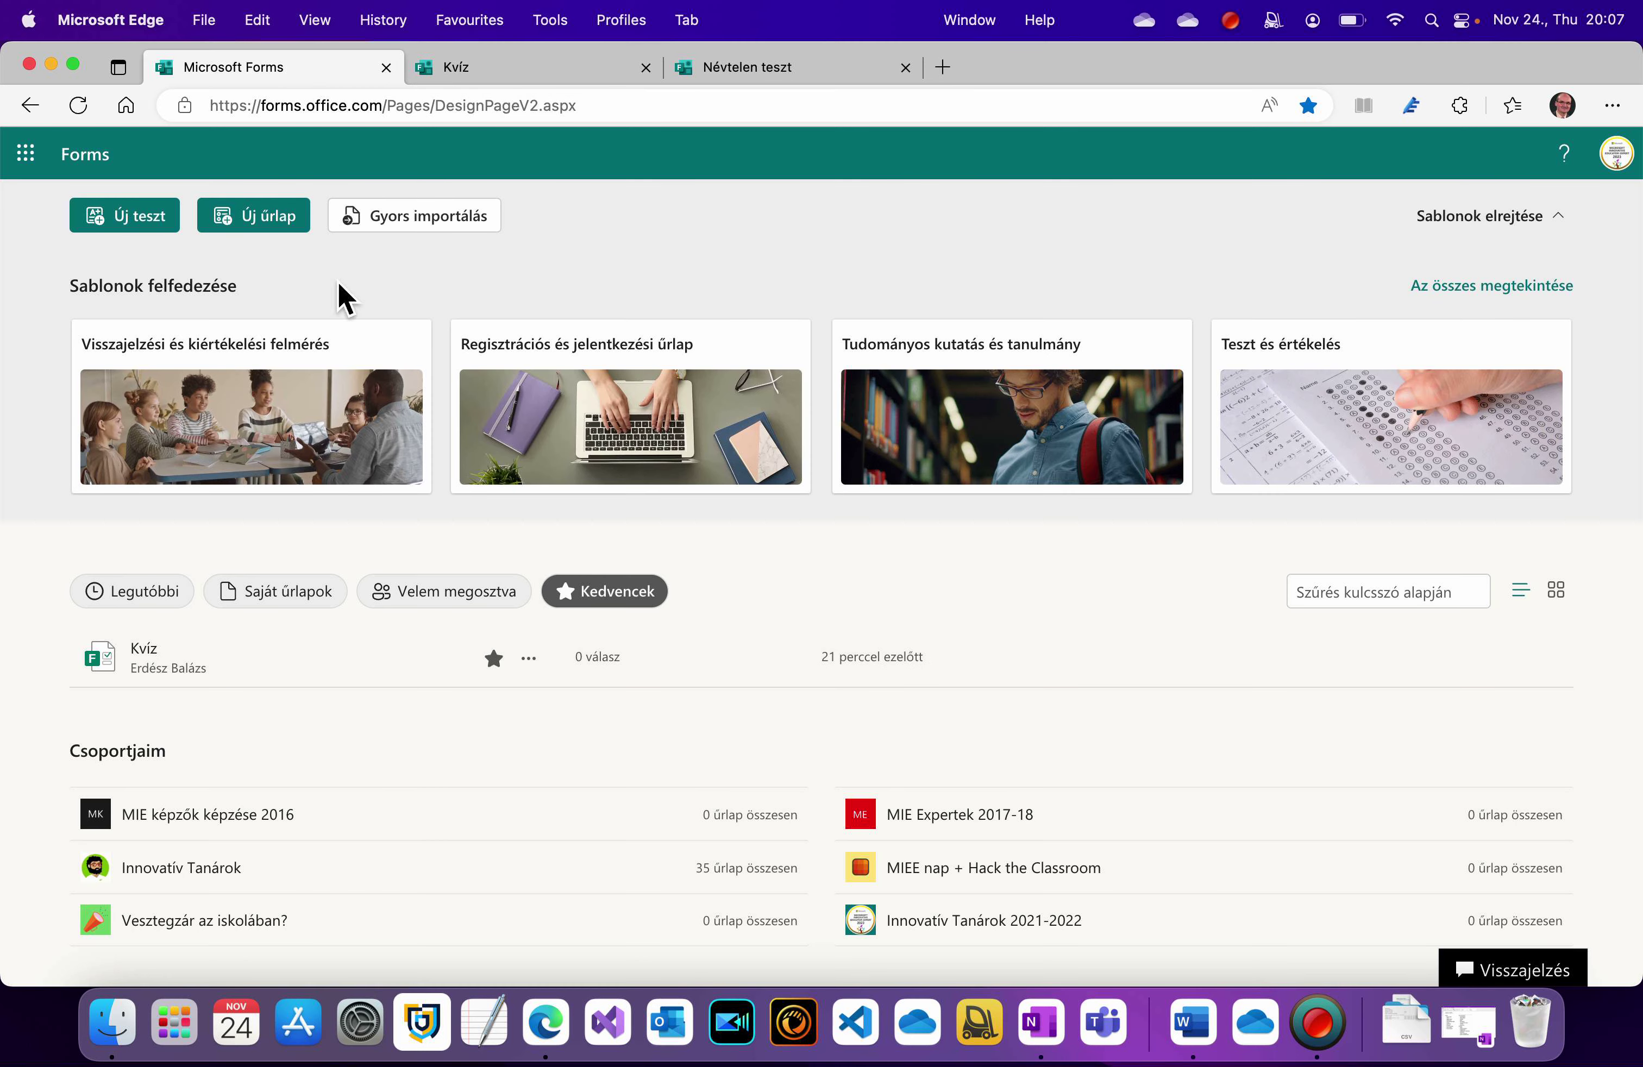
pyautogui.click(173, 608)
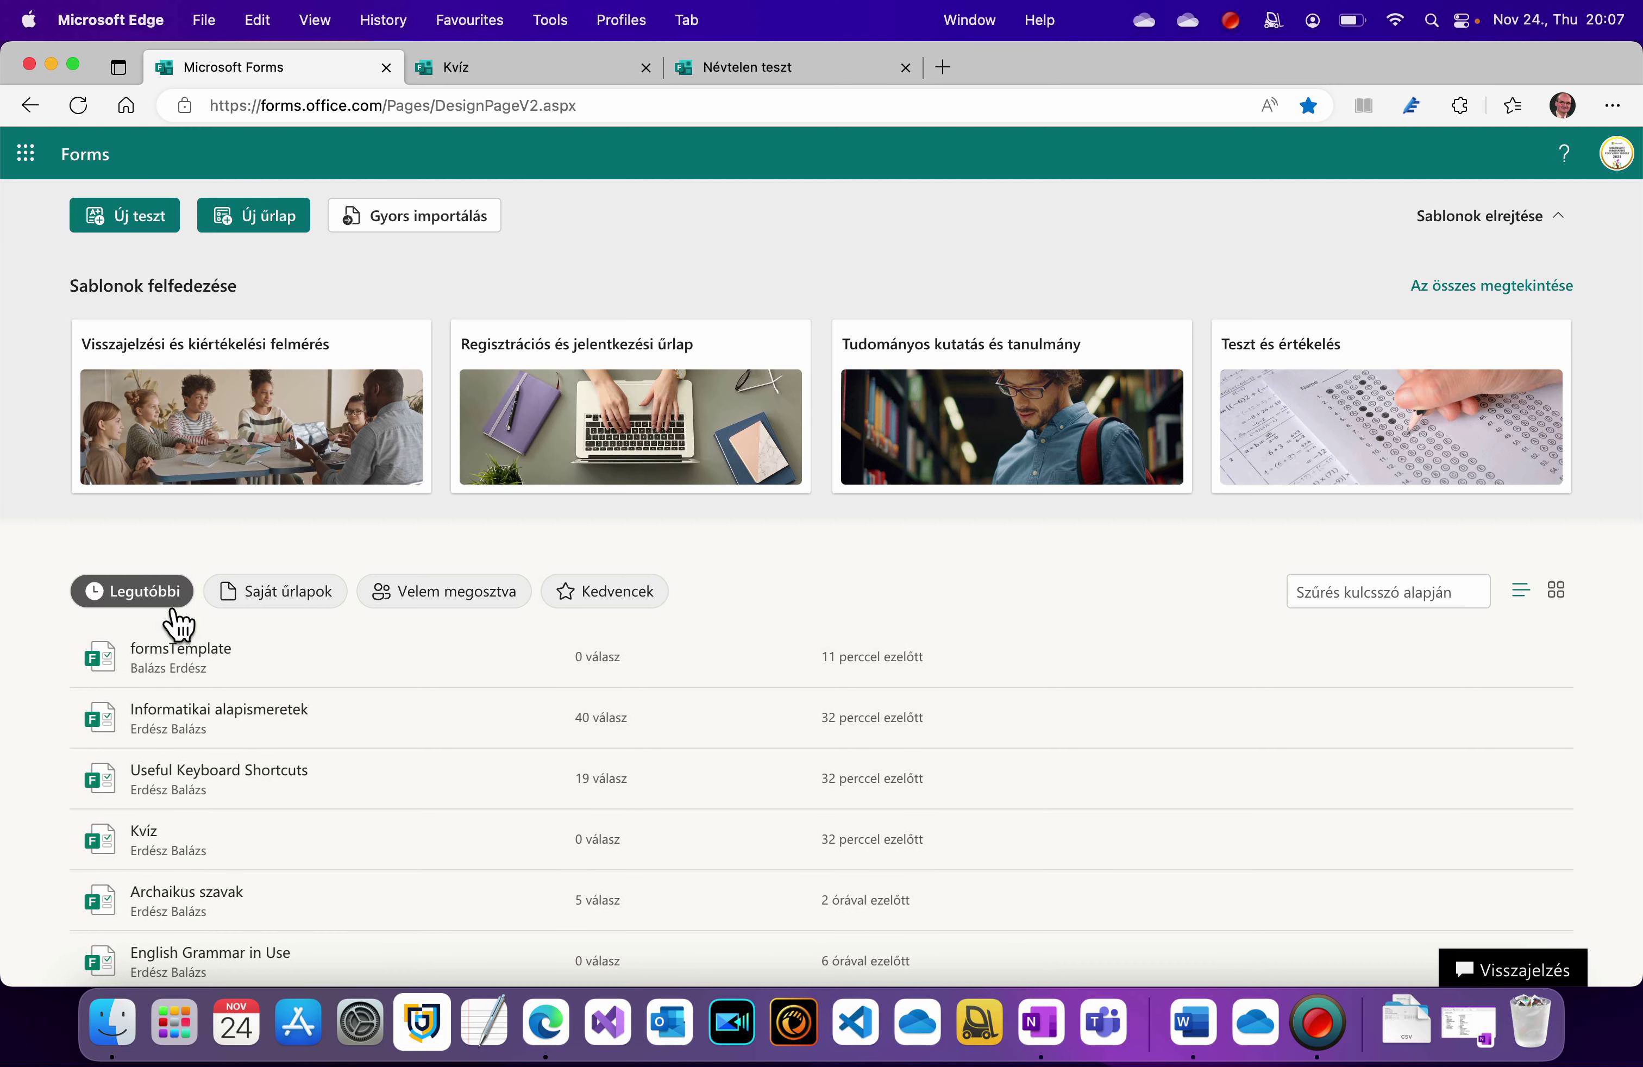
pyautogui.click(246, 667)
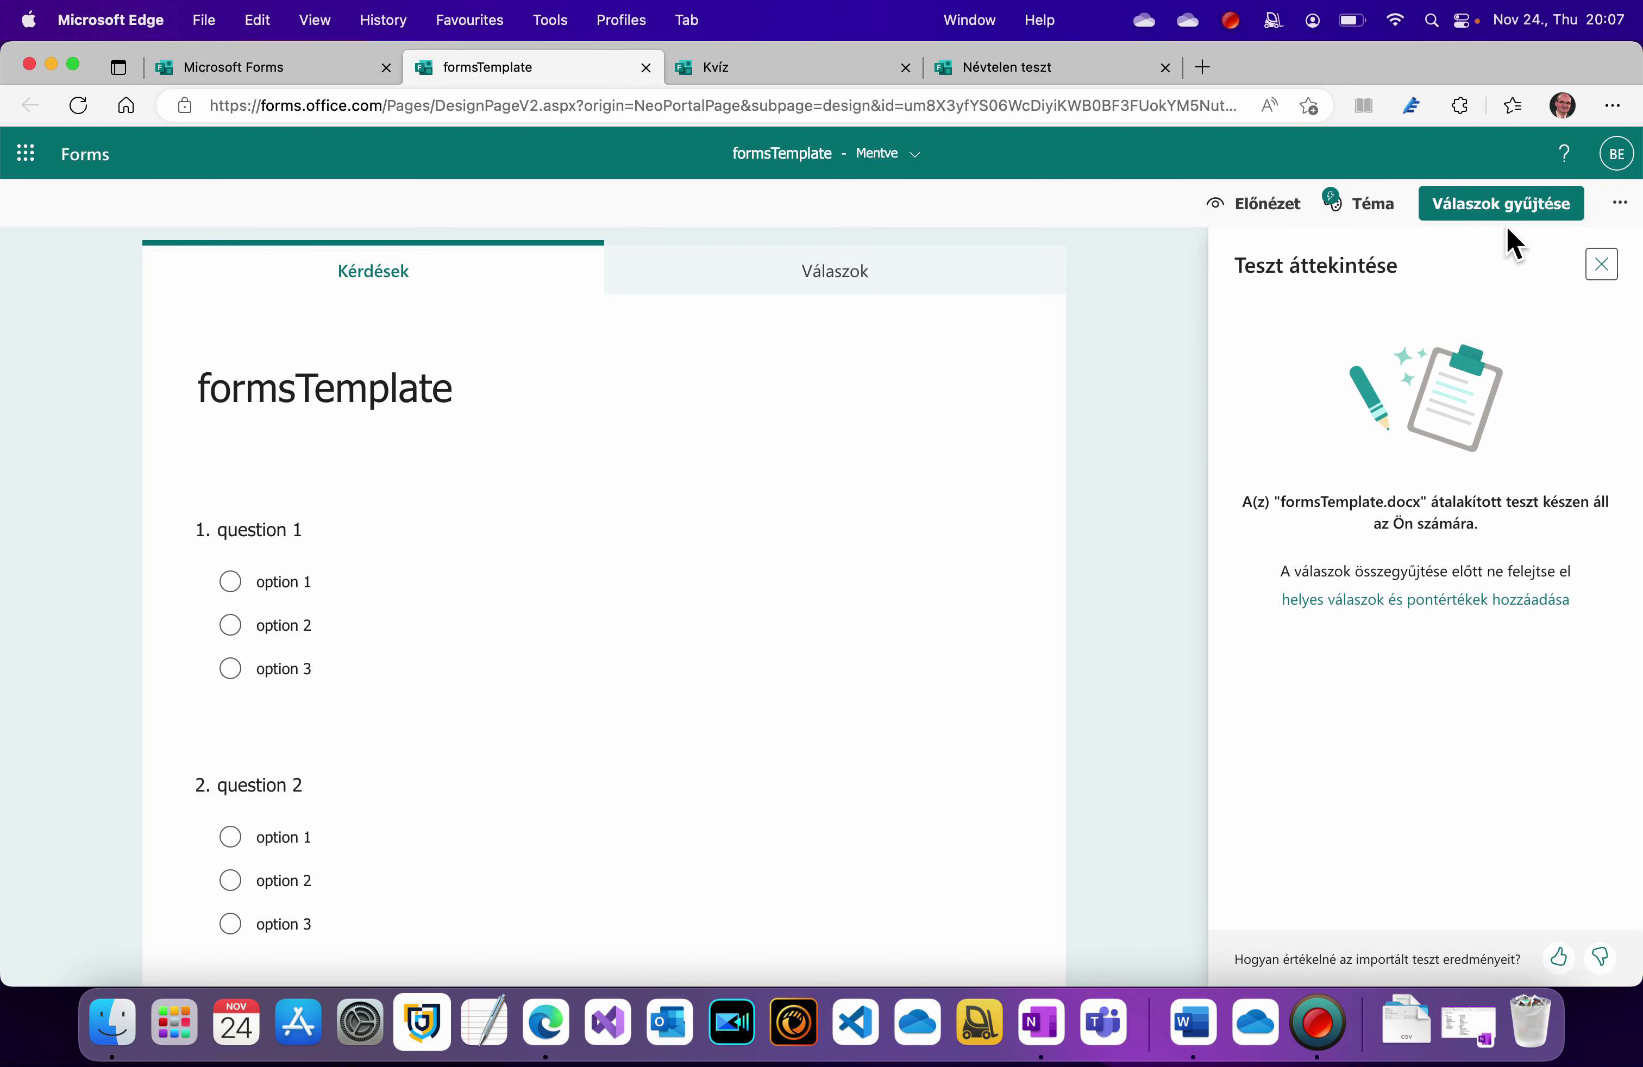
# - Open the formsTemplate quiz settings and examine the response options, including the information on the progress bar (Folyamatjelző sáv megjelenítése)
pyautogui.click(1620, 203)
pyautogui.click(1529, 324)
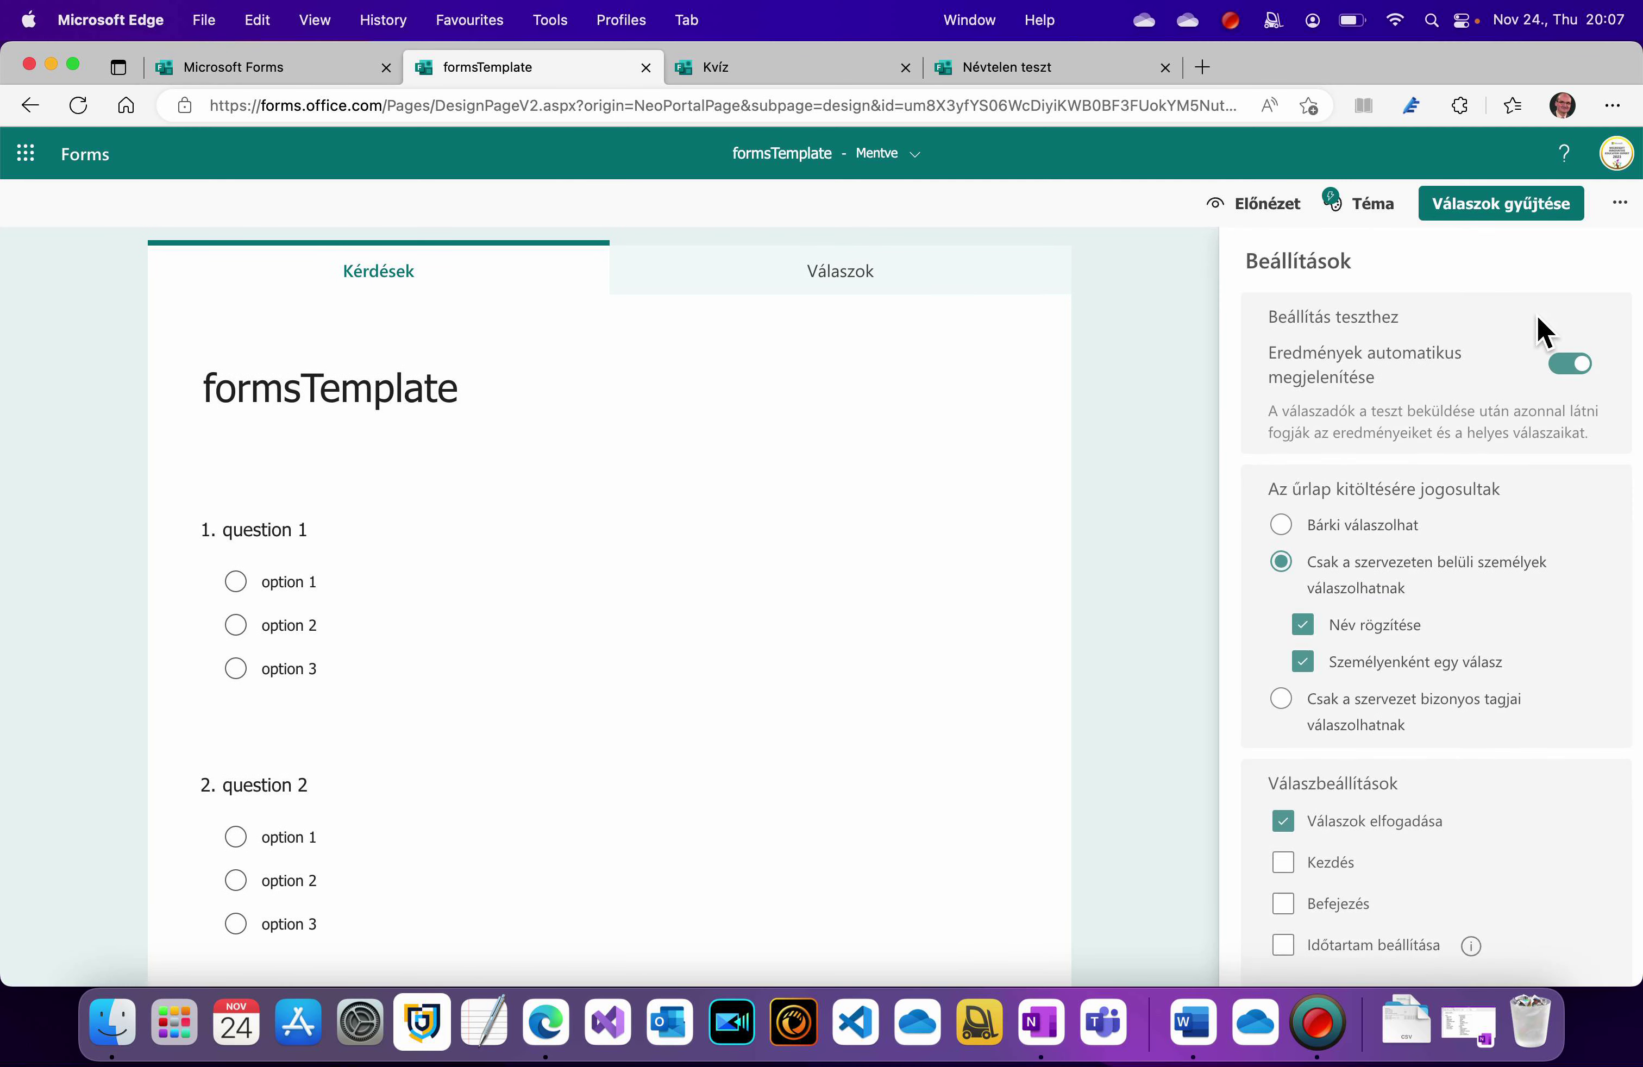
pyautogui.scroll(-5, 1504, 682)
pyautogui.moveTo(1507, 682); pyautogui.dragTo(1272, 631)
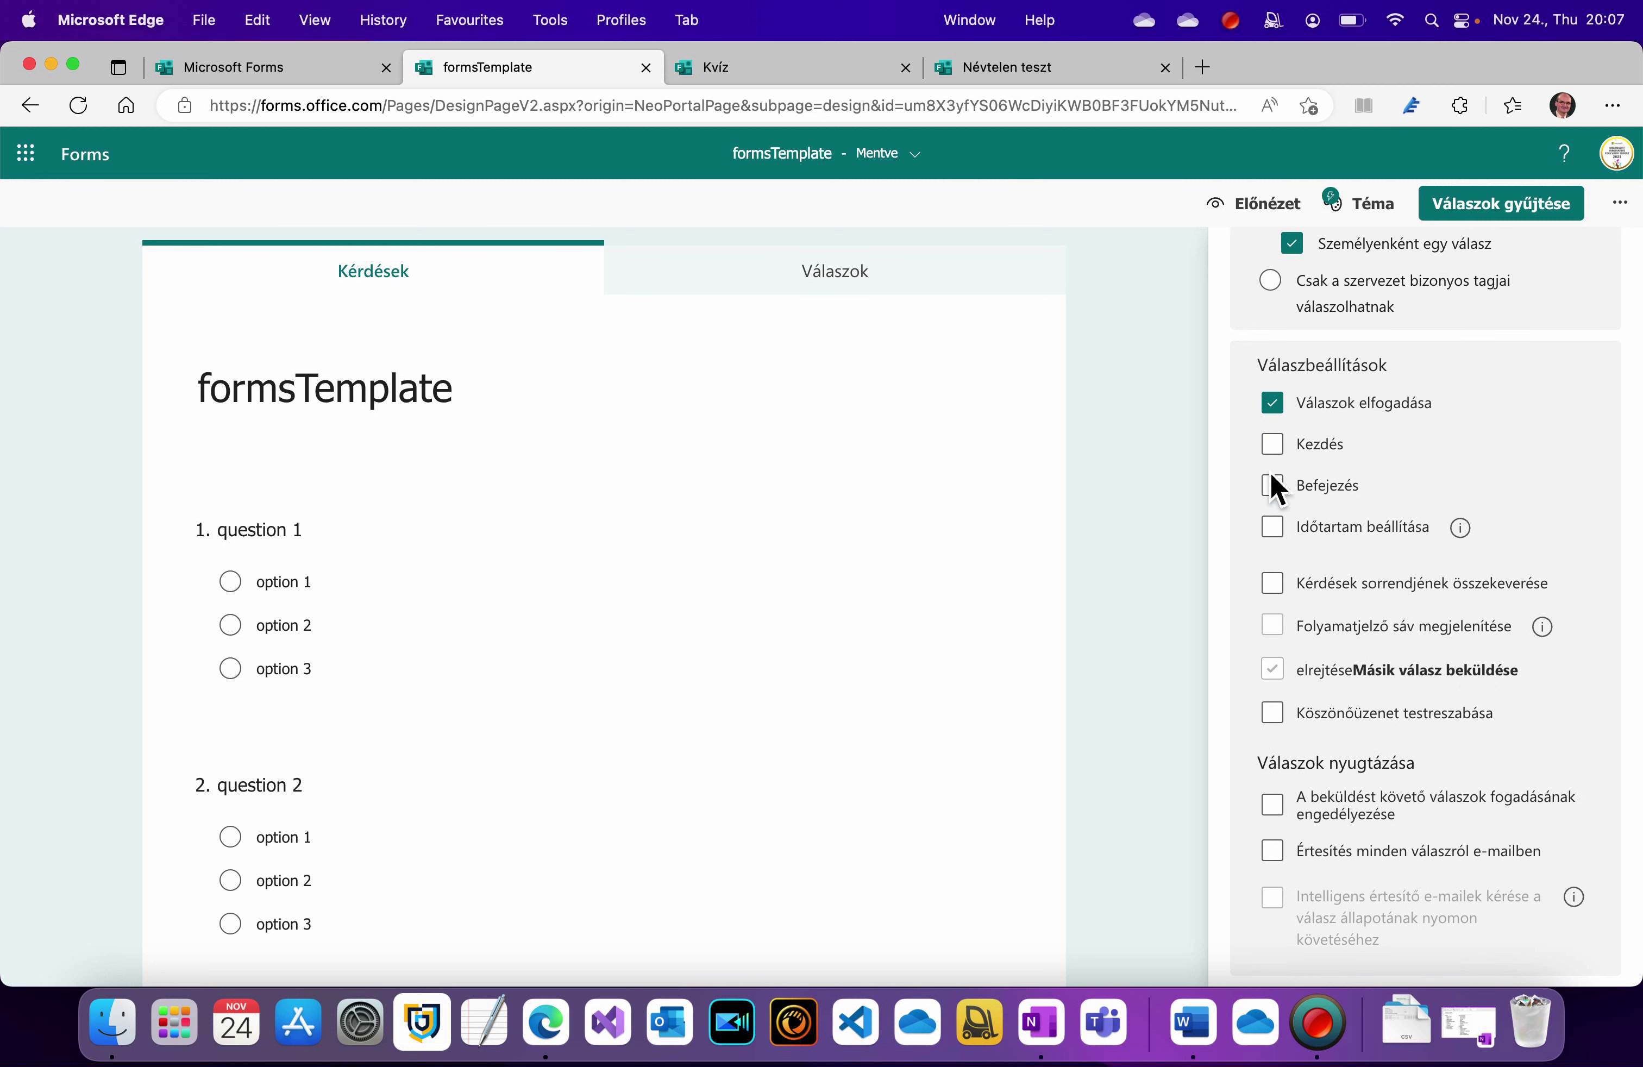
pyautogui.moveTo(1566, 648)
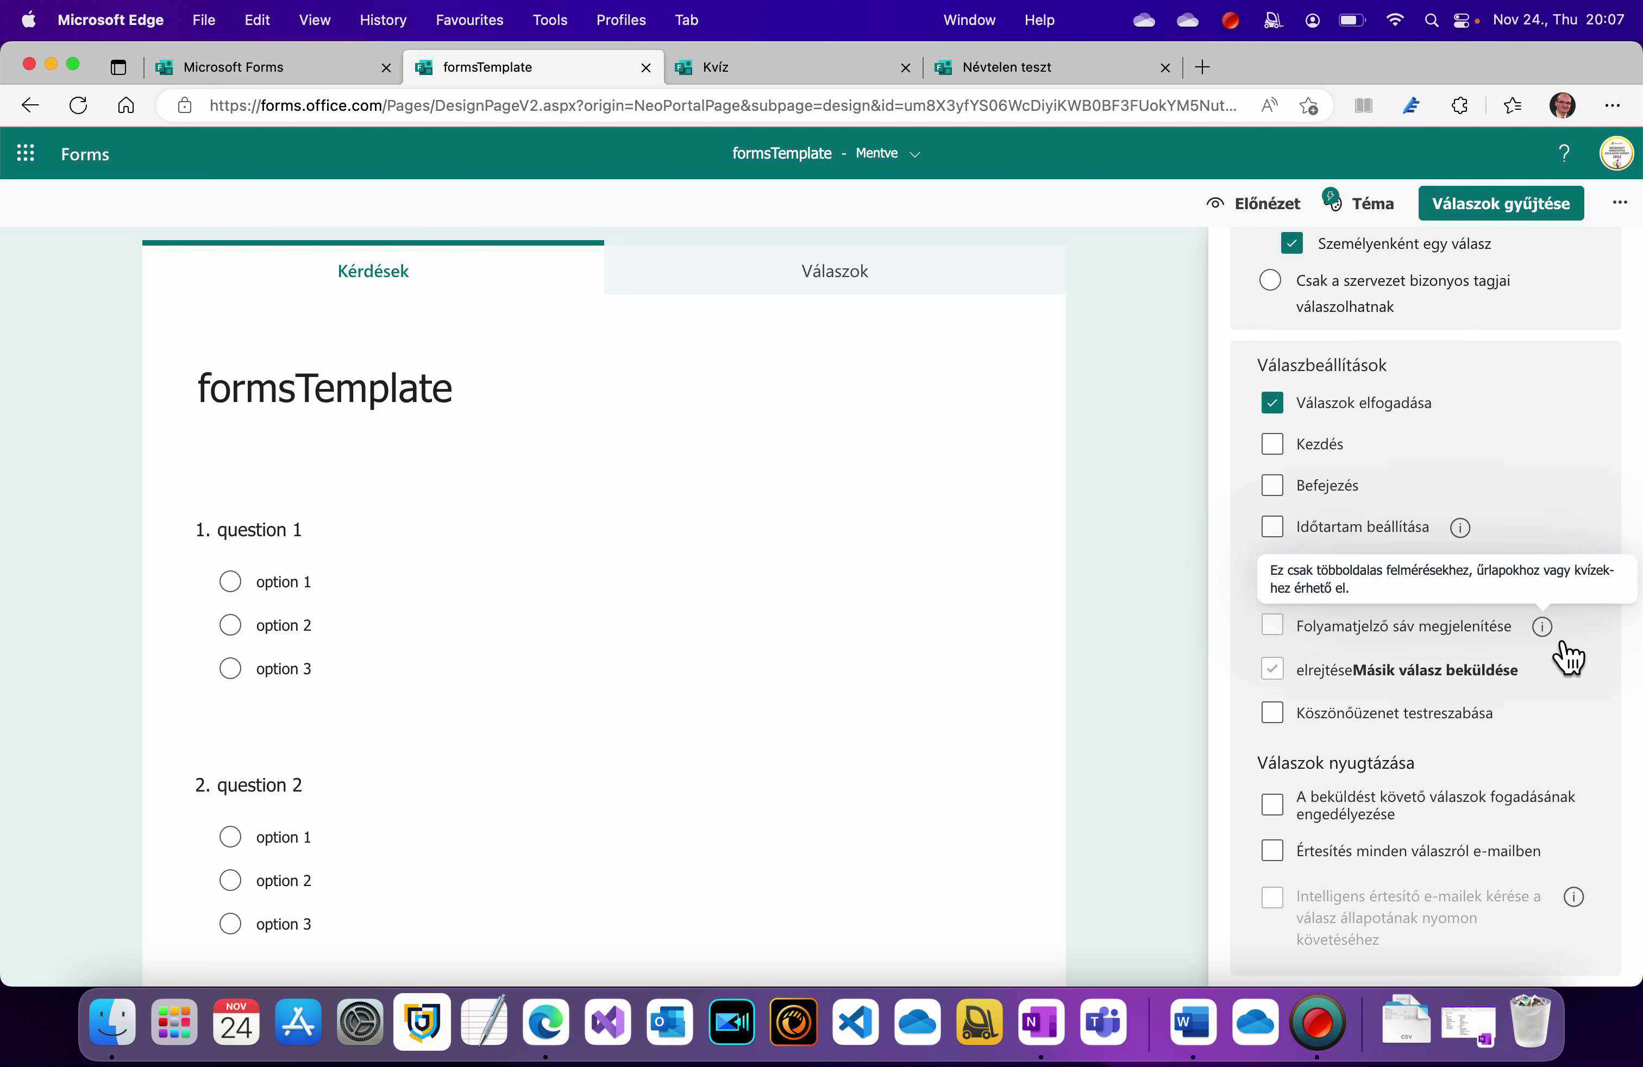
# - Preview the Névtelen teszt quiz to check its timed start page, and return to the editor
pyautogui.click(1038, 81)
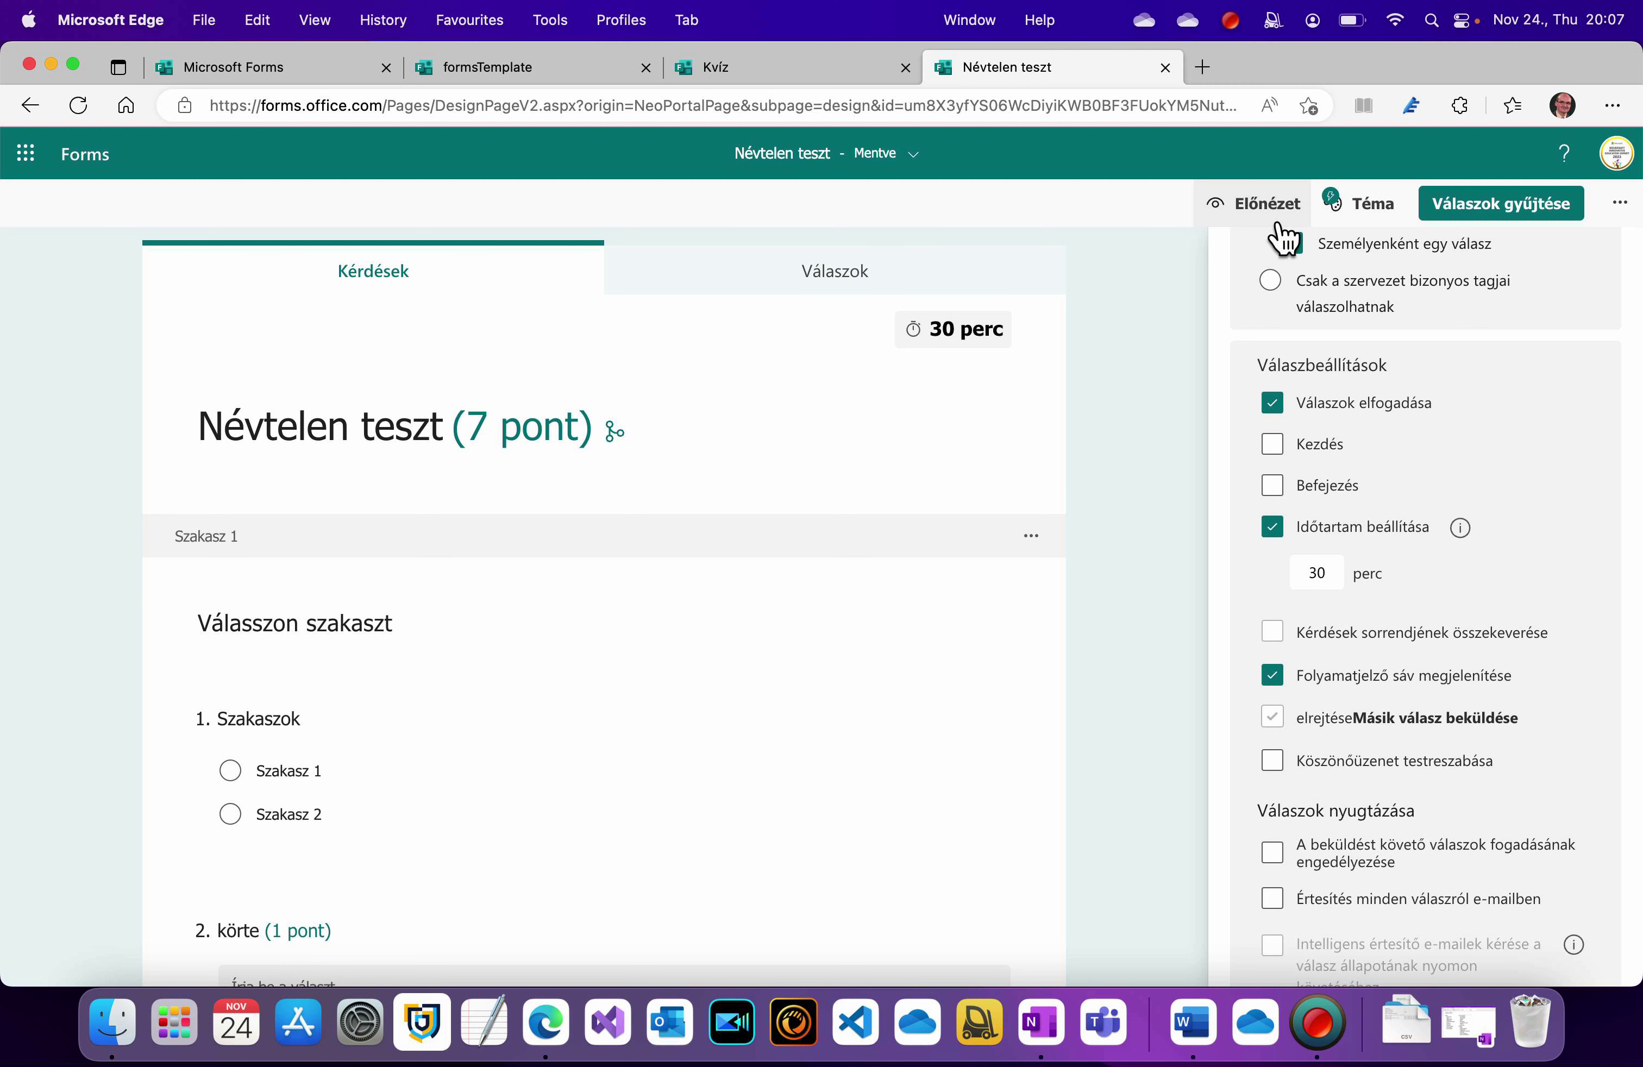
pyautogui.click(1267, 205)
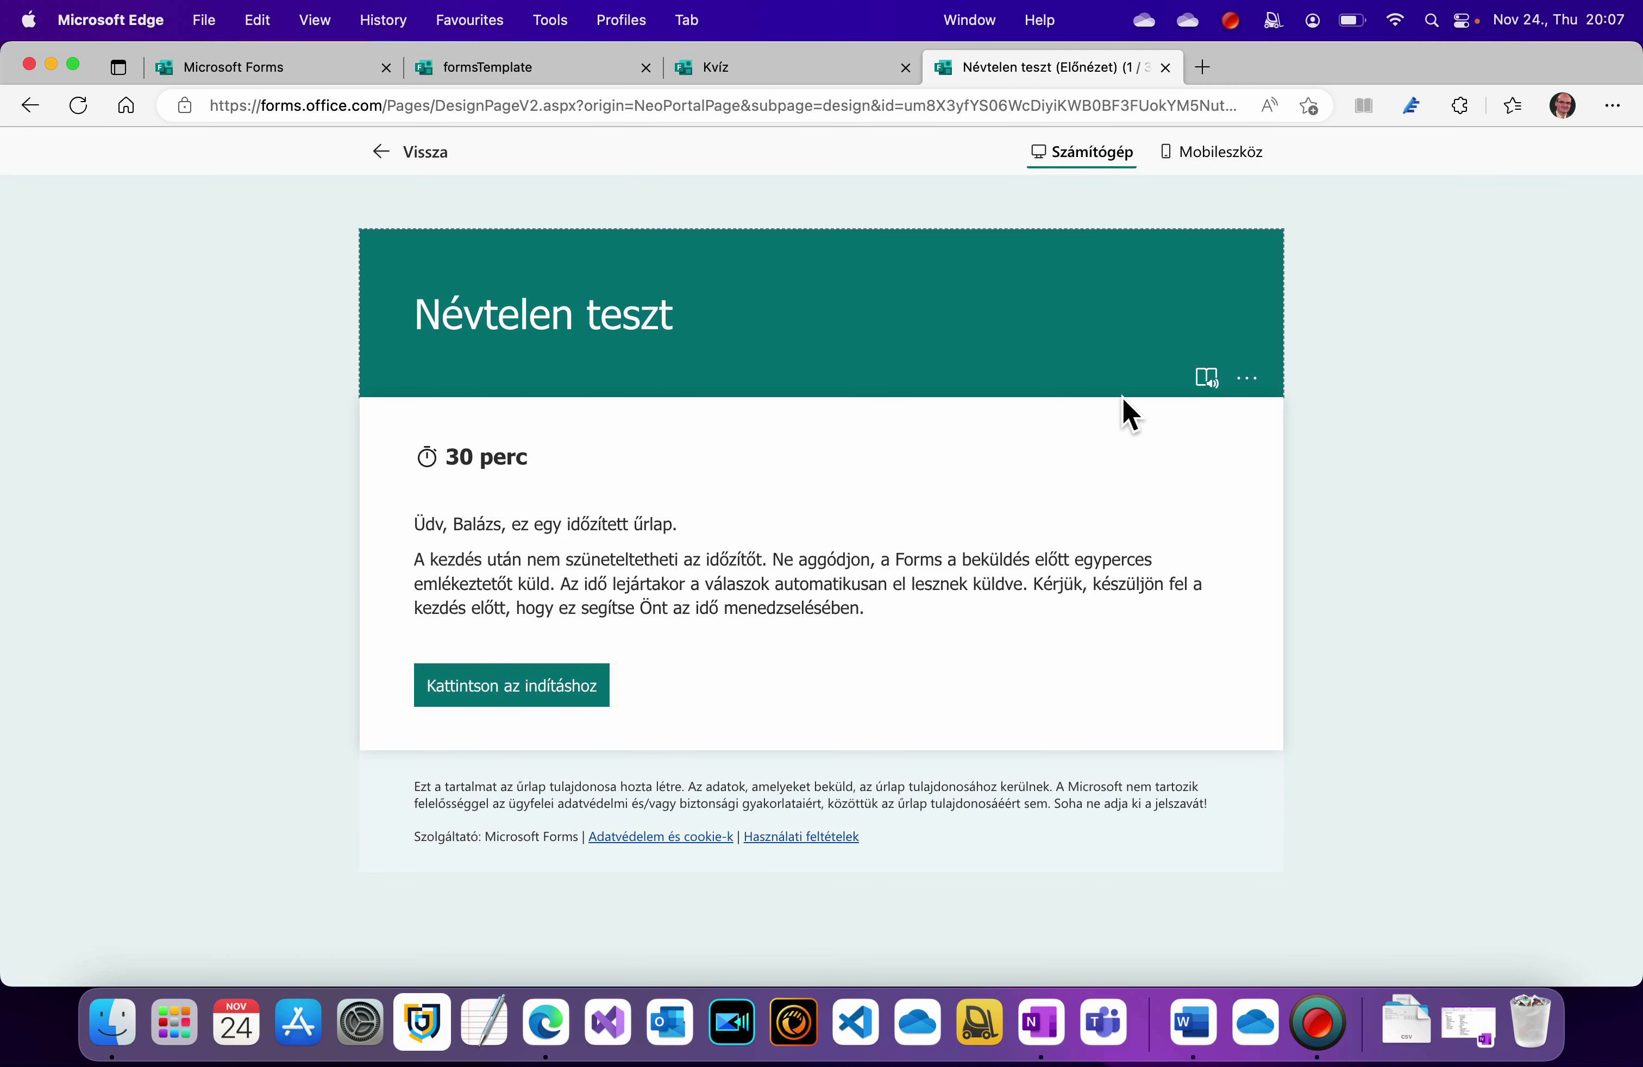
pyautogui.click(431, 158)
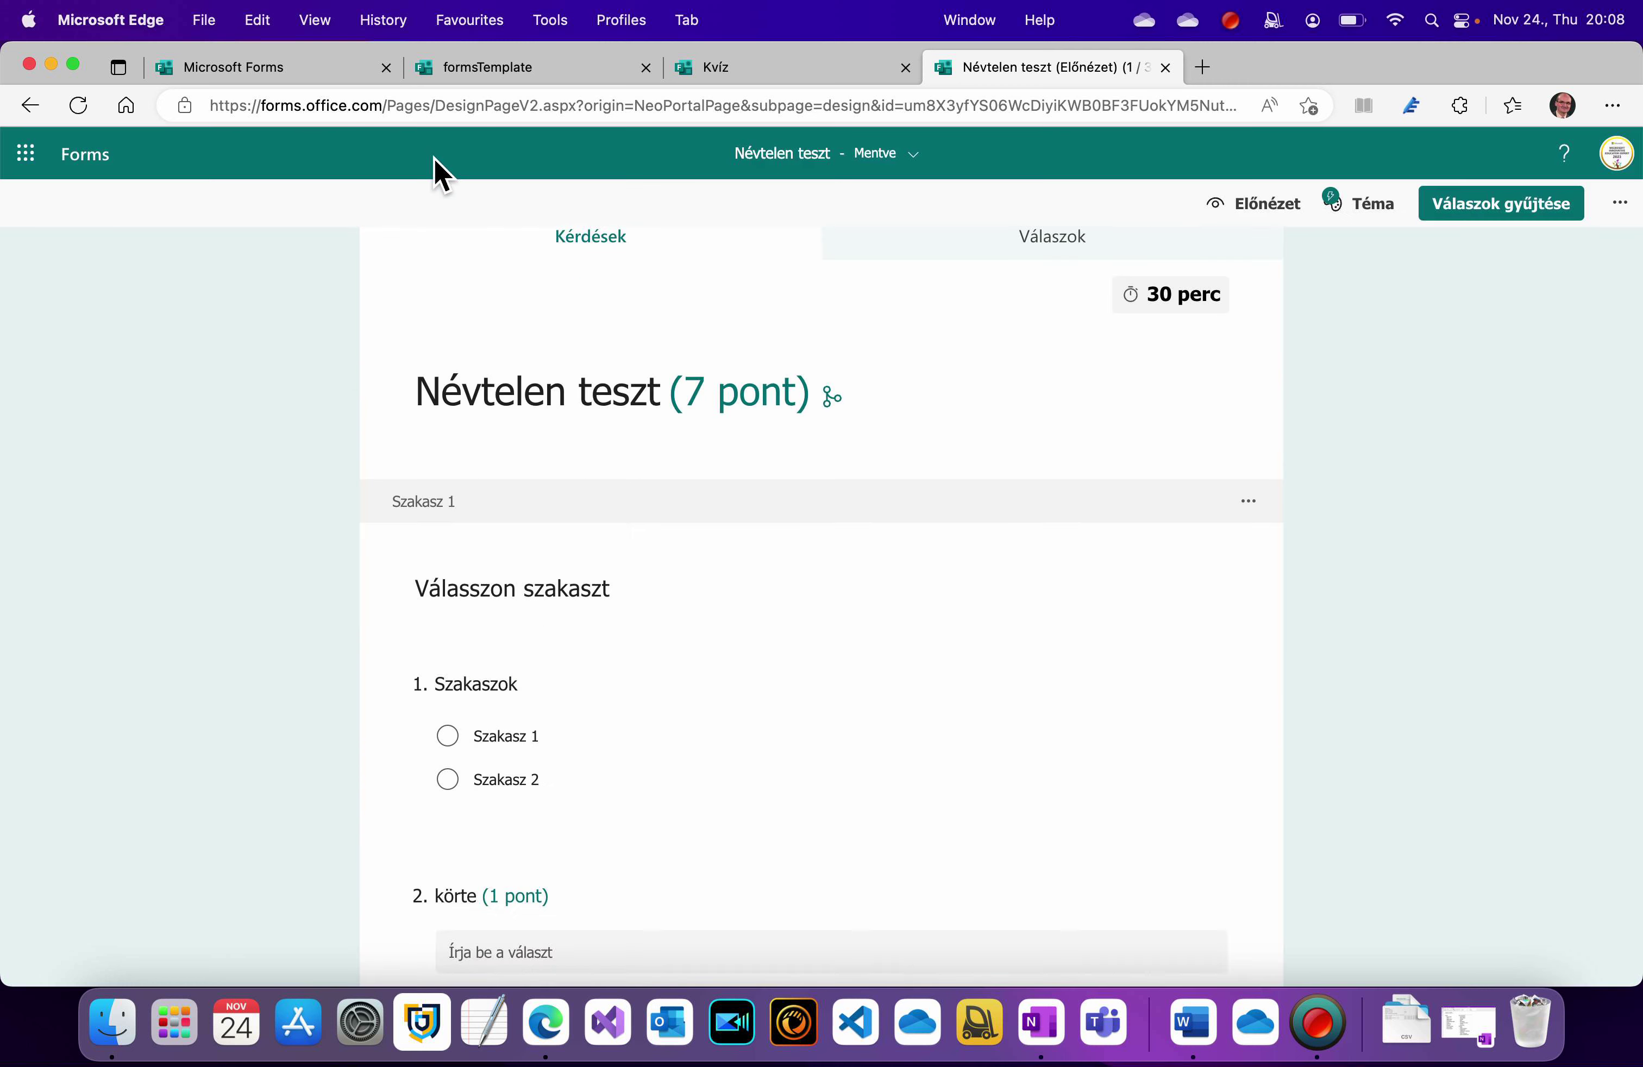
# - Disable the time limit (Időtartam beállítása) in the Névtelen teszt settings and preview the quiz
pyautogui.click(1632, 218)
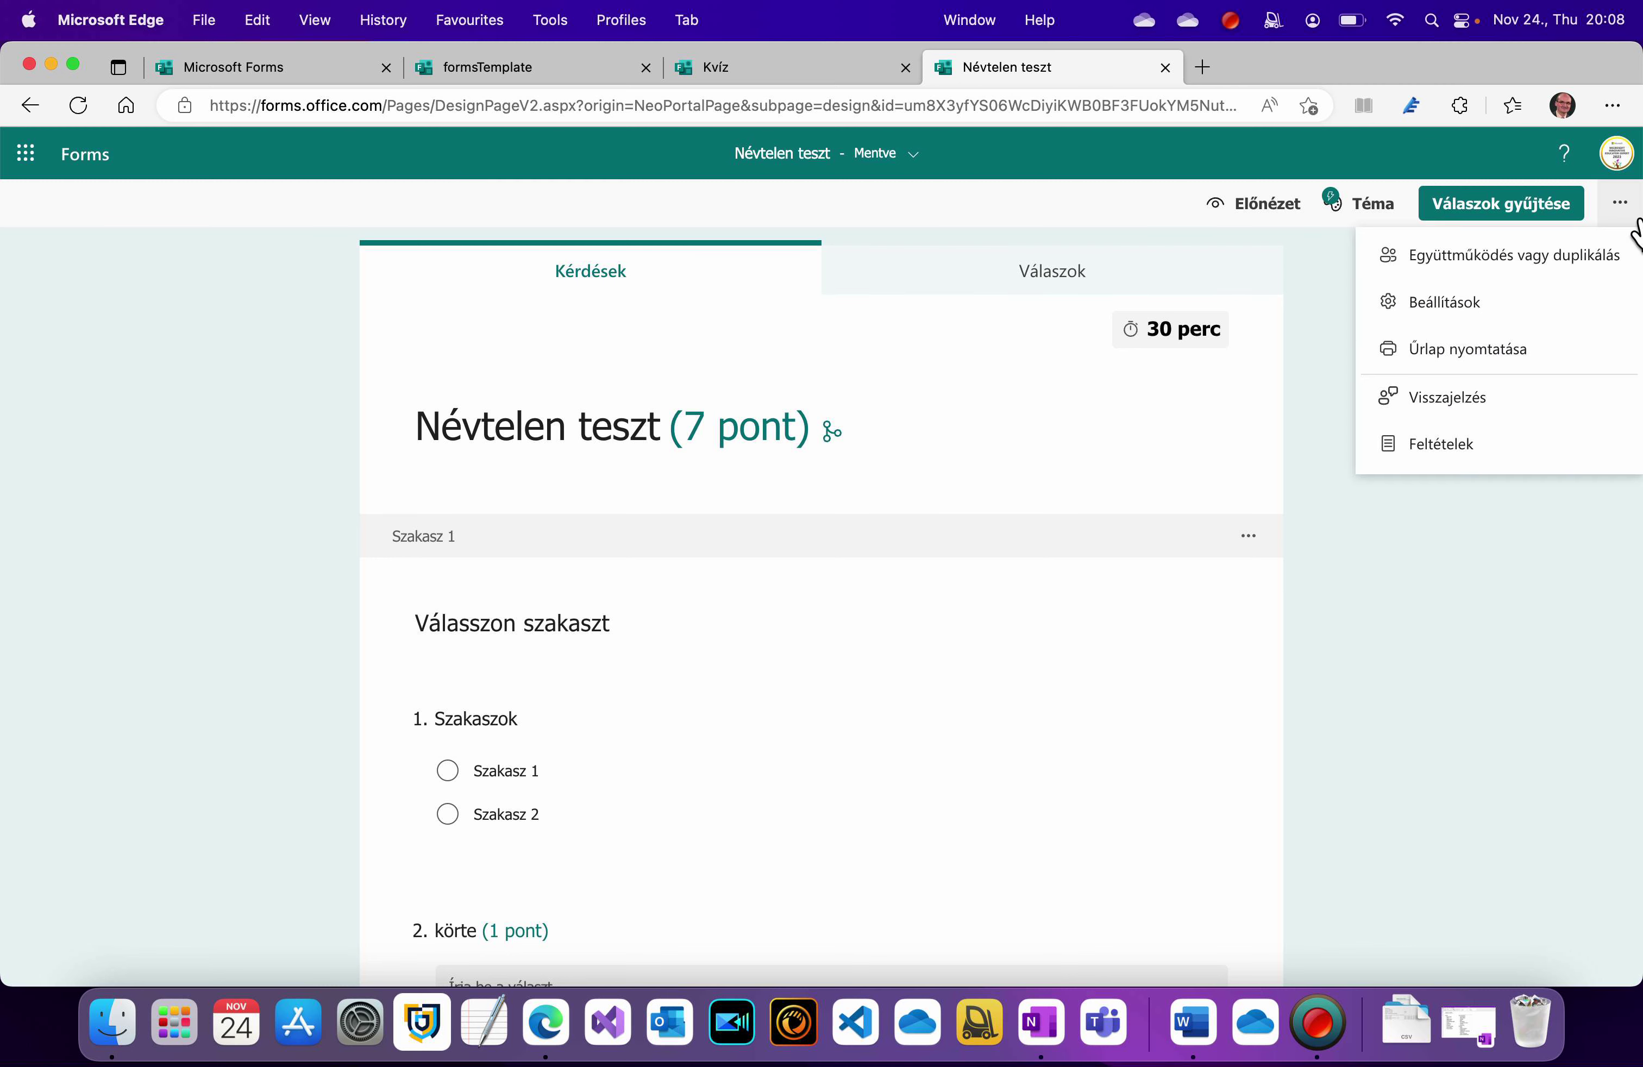
pyautogui.click(1529, 319)
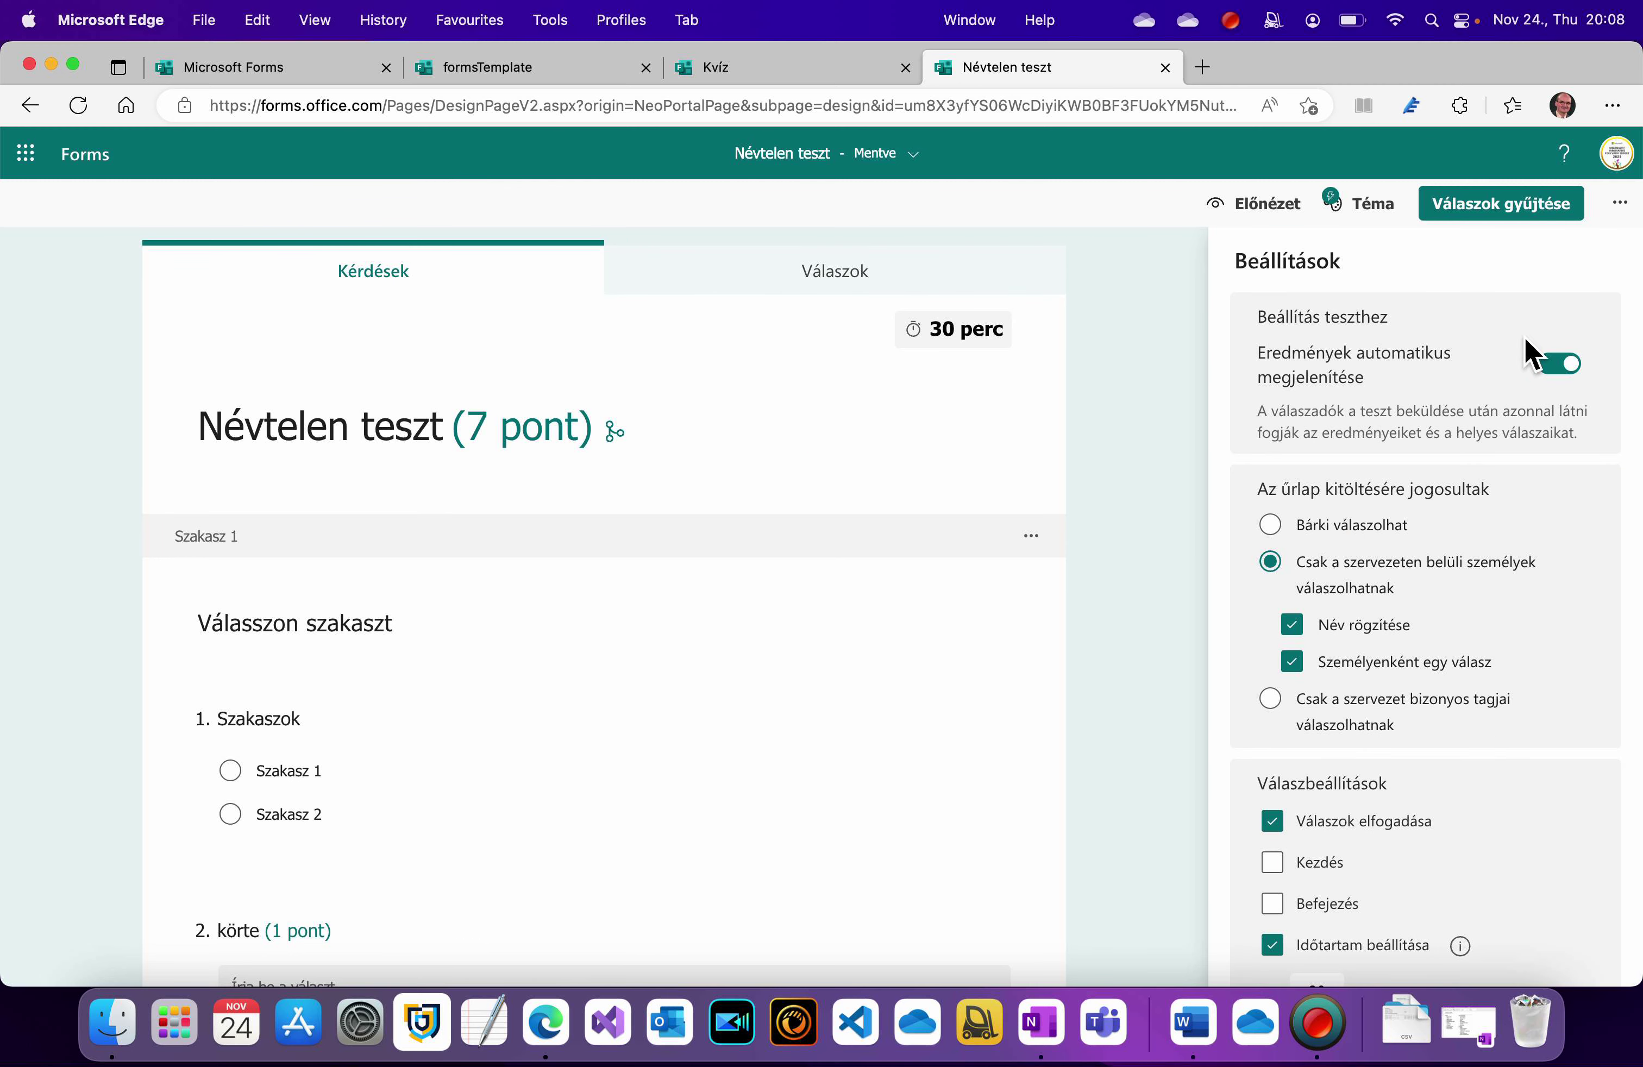
pyautogui.scroll(-6, 1496, 730)
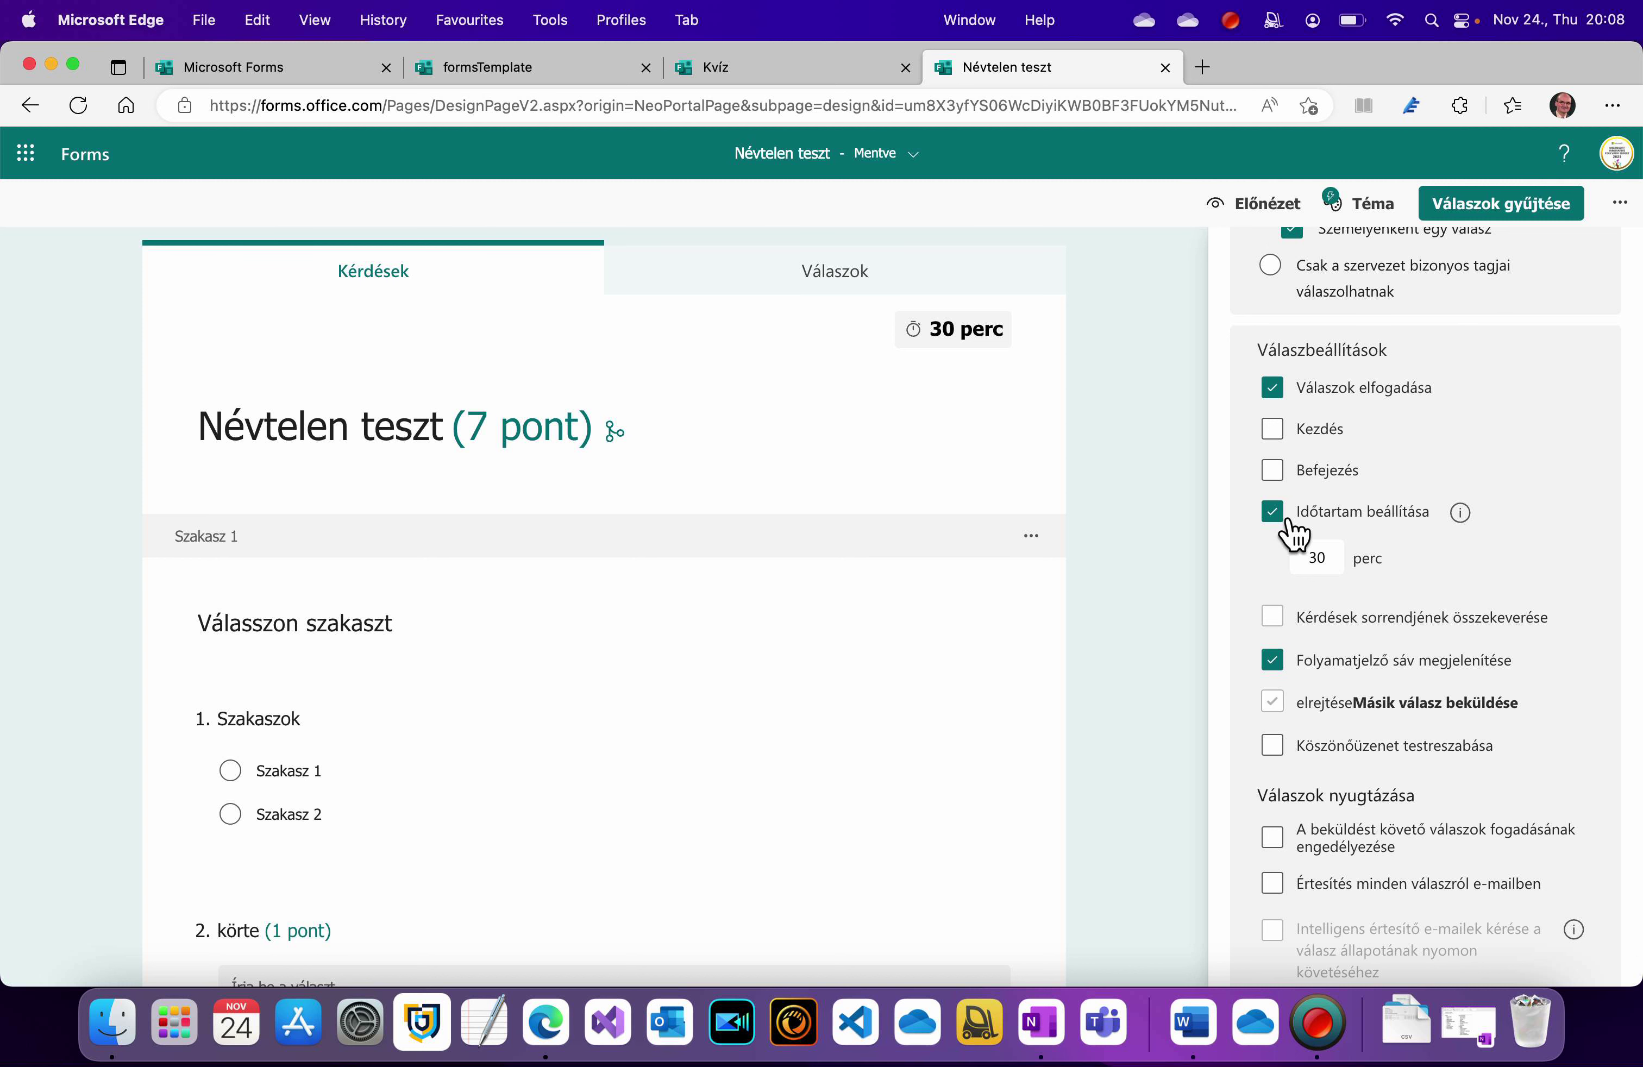
pyautogui.click(1273, 513)
pyautogui.click(1278, 212)
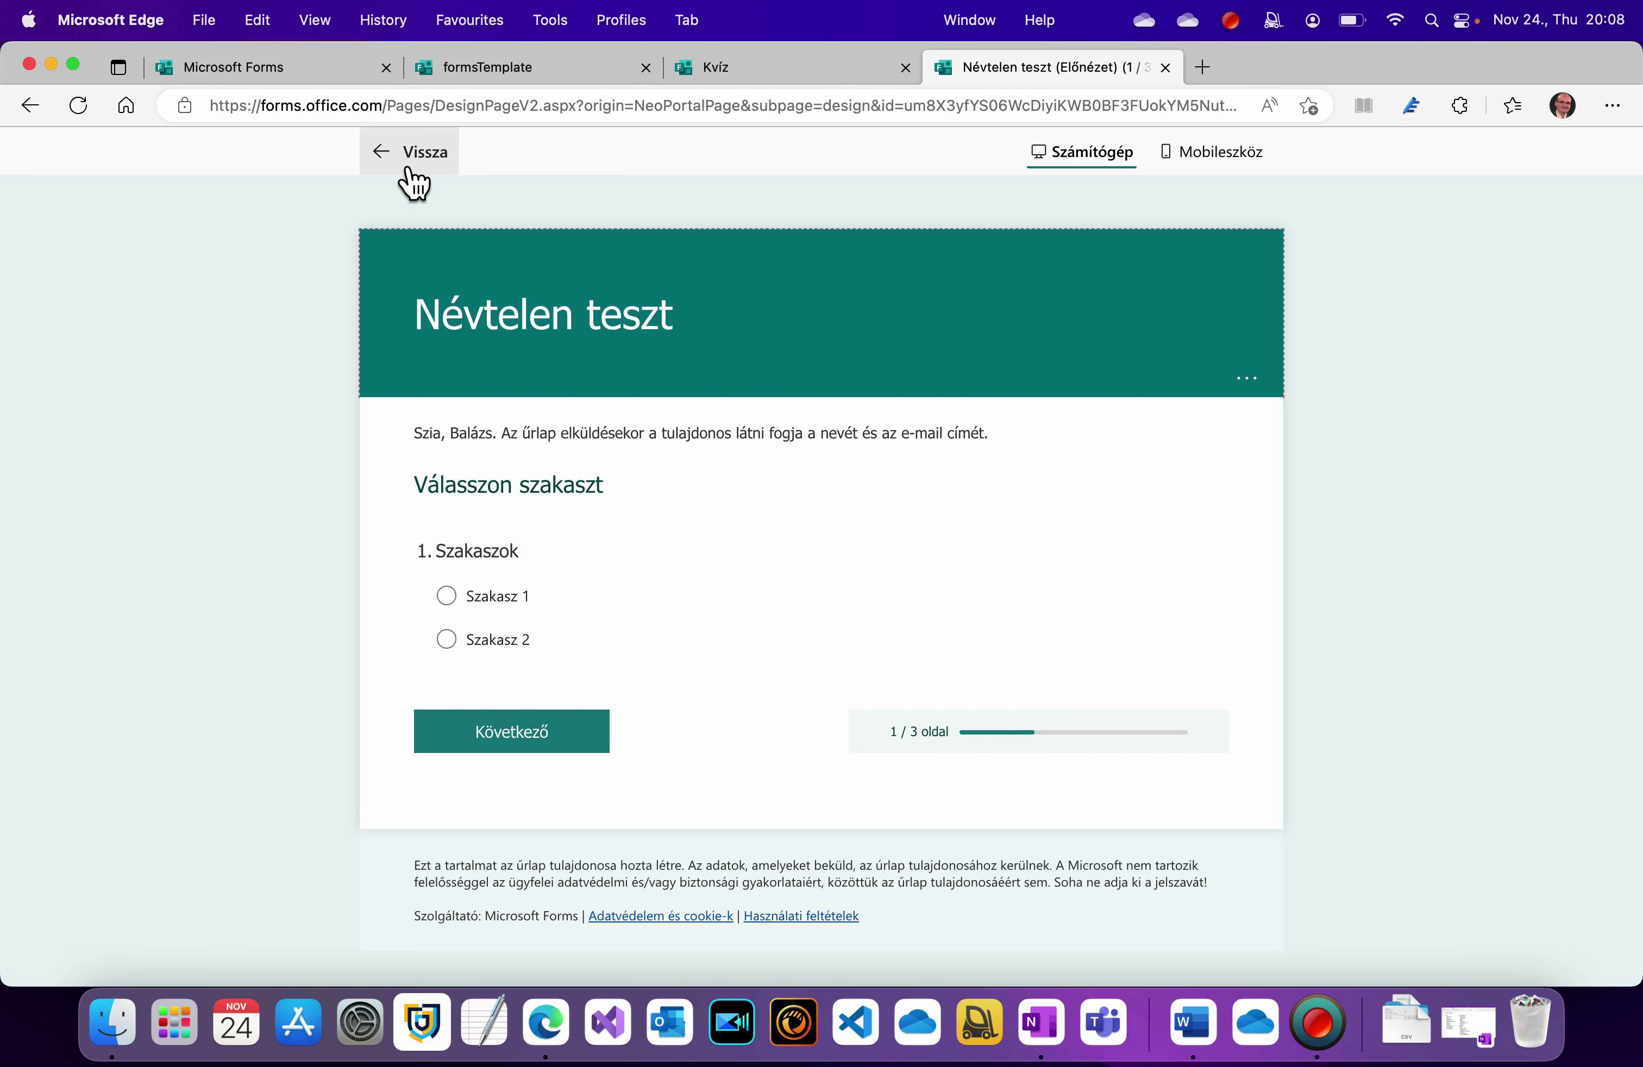
# - Switch to OneNote to check the Settings topics, then return to Edge and leave the quiz preview
pyautogui.click(1049, 1018)
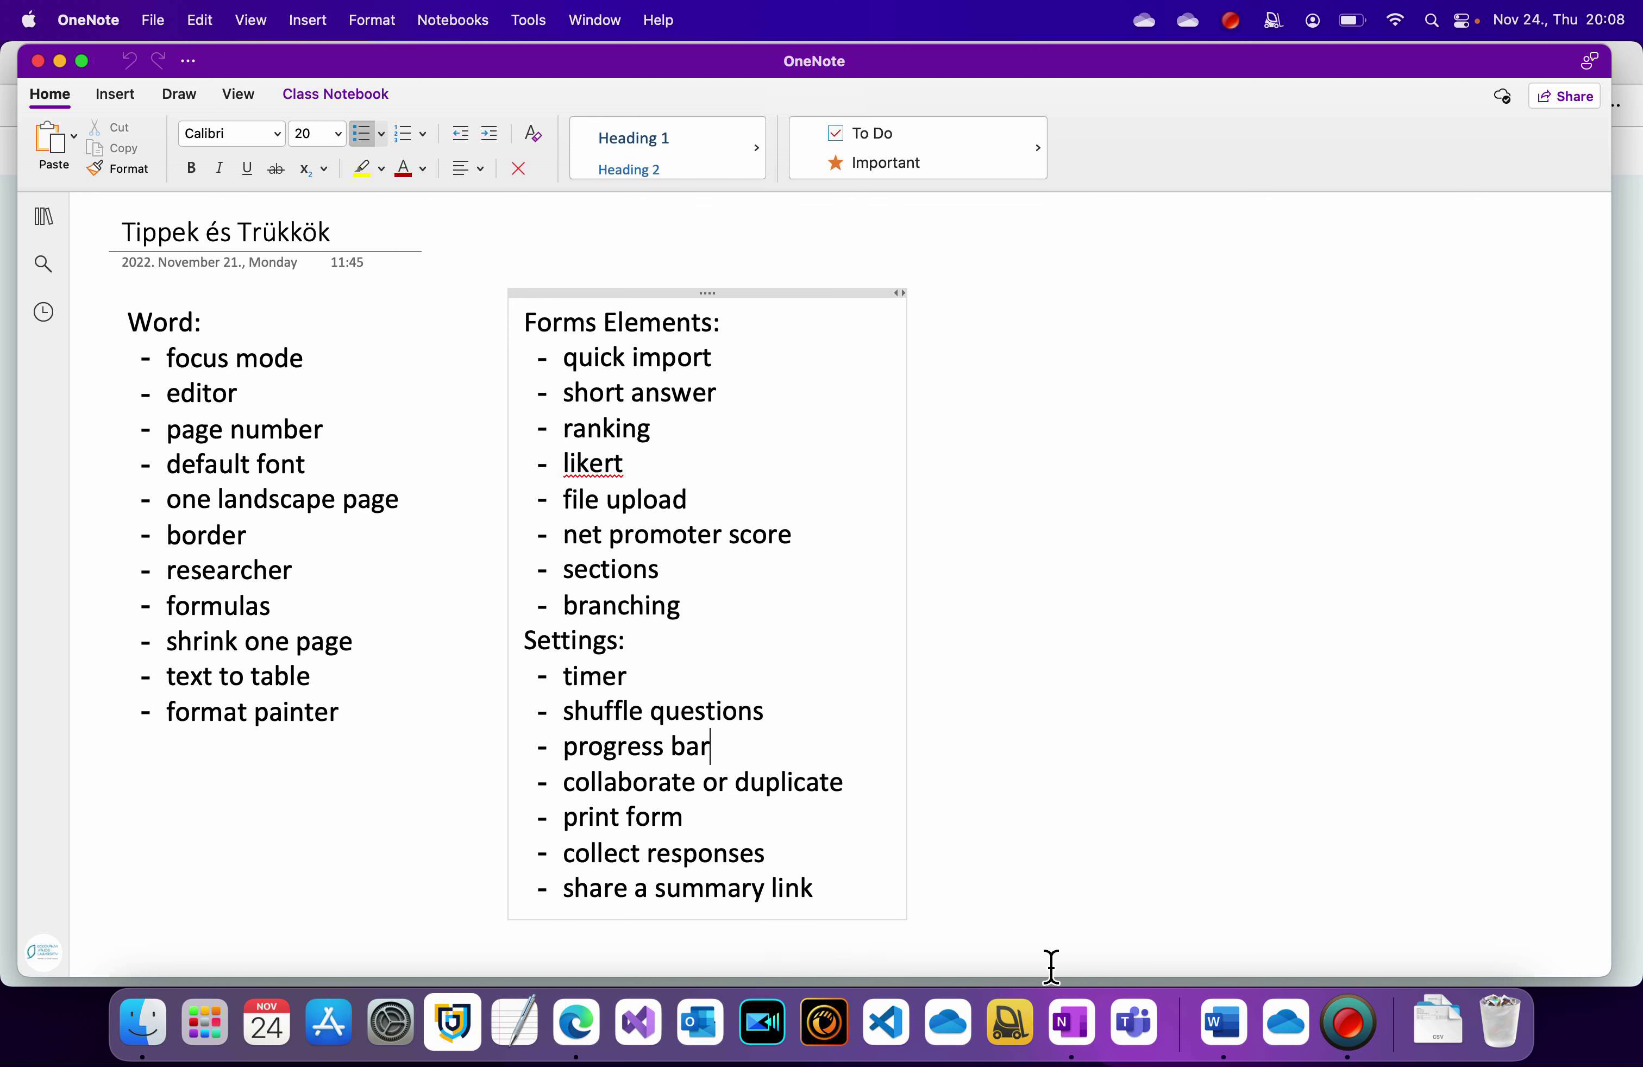
pyautogui.click(61, 63)
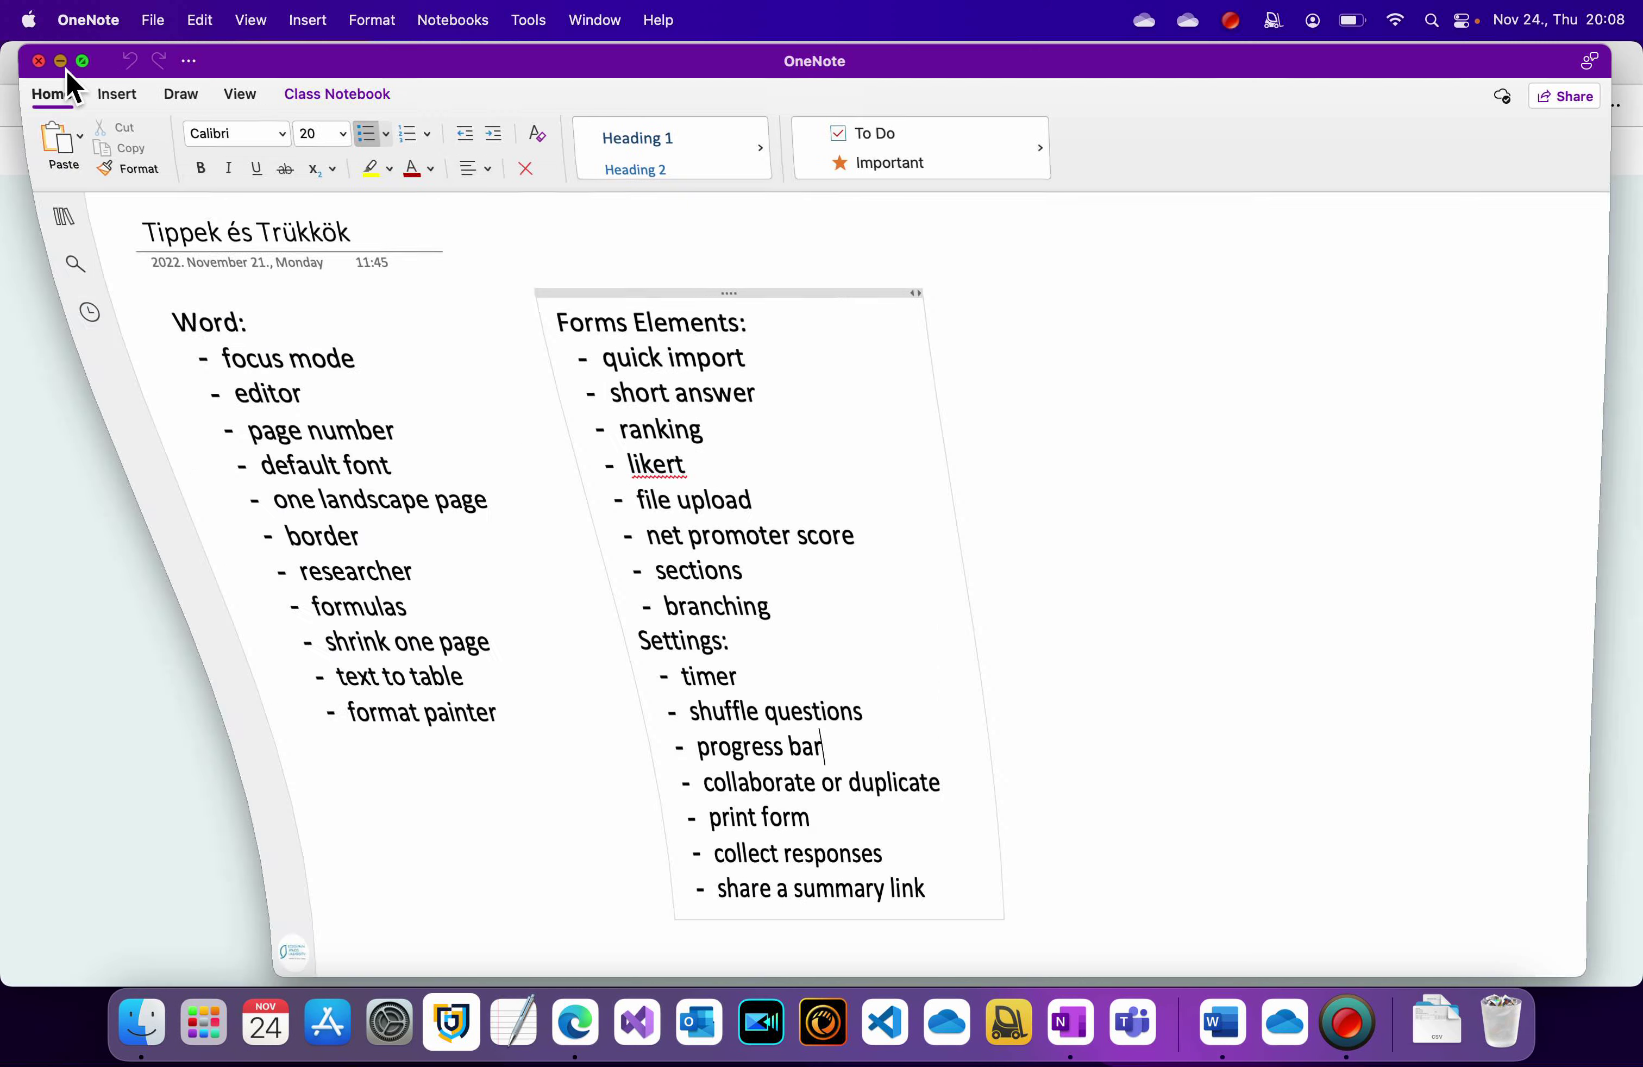
pyautogui.click(409, 166)
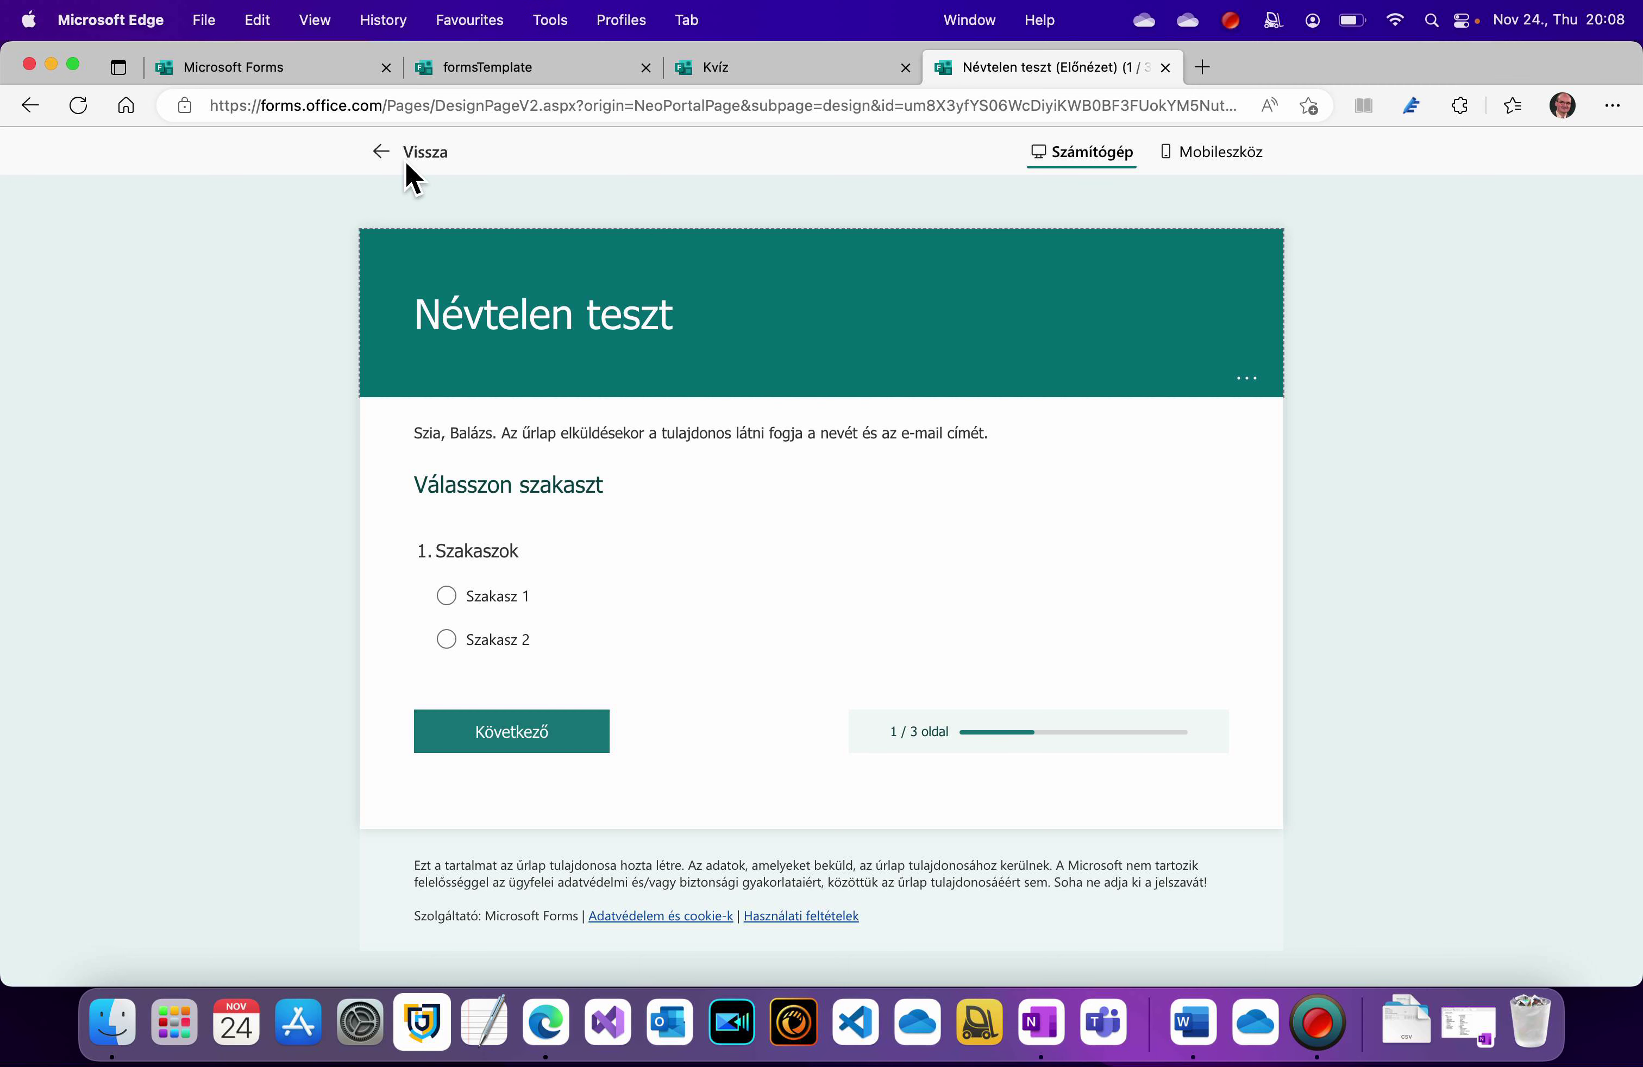
pyautogui.click(429, 155)
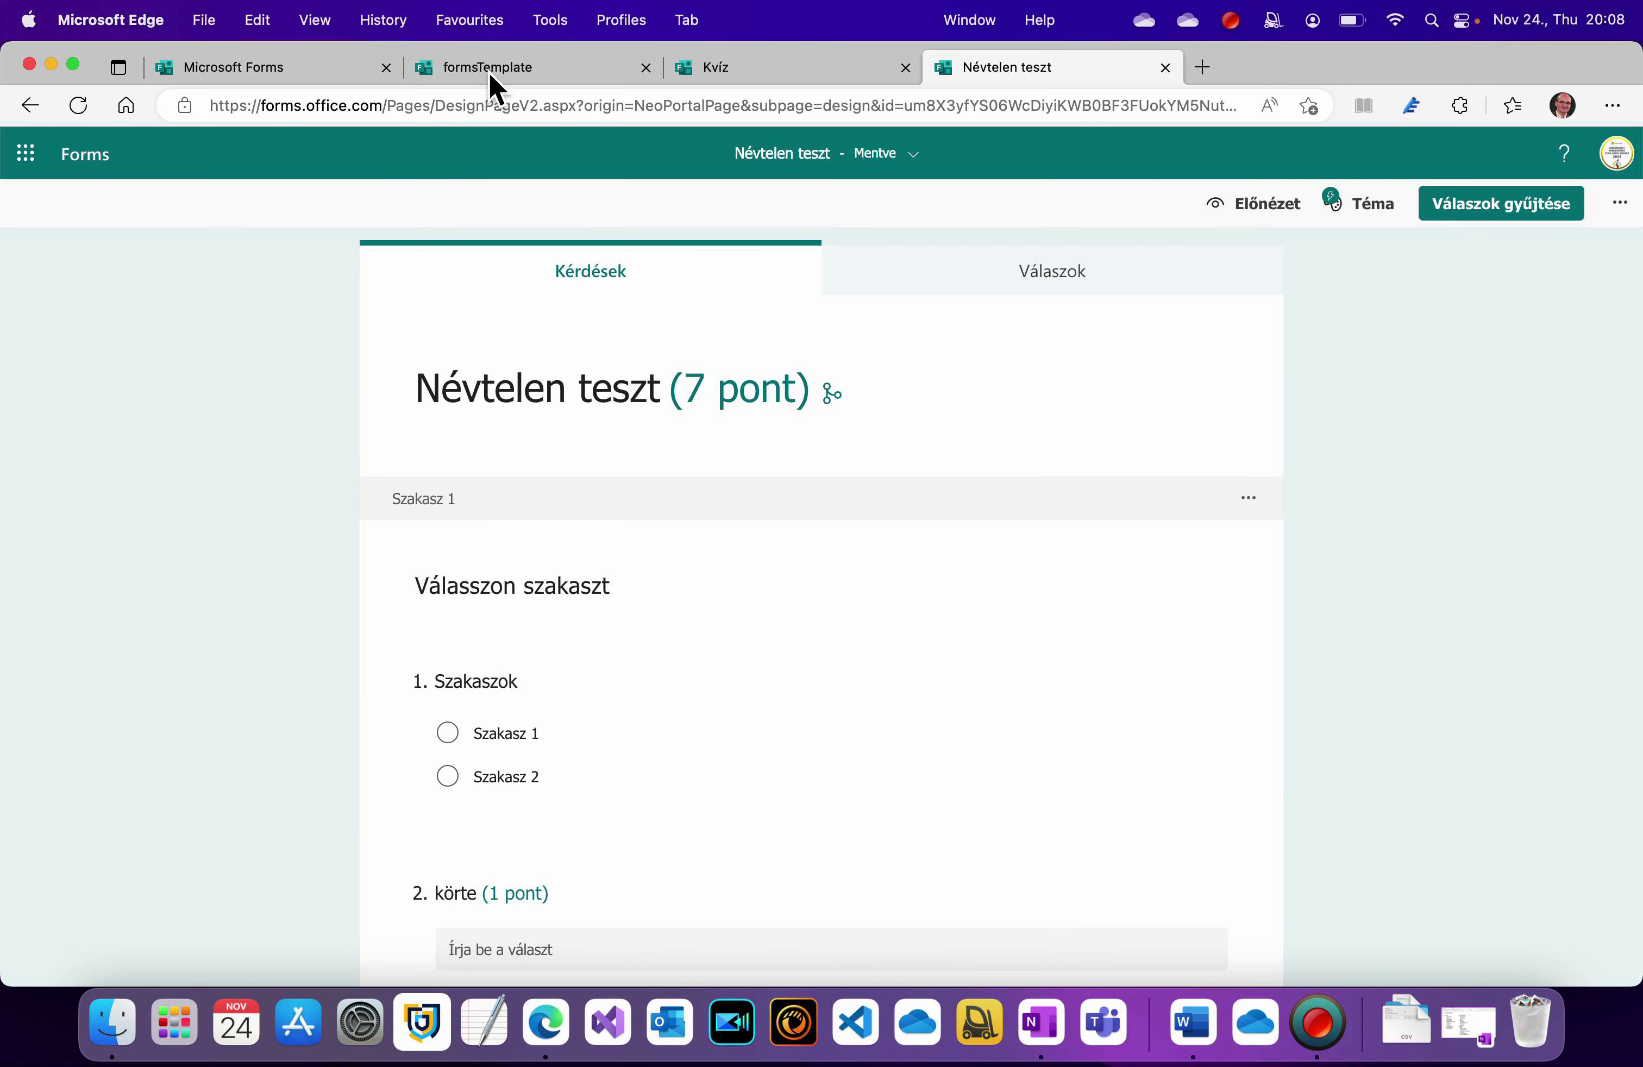
# - Return to the formsTemplate quiz and review its respondent permissions and response settings
pyautogui.click(538, 74)
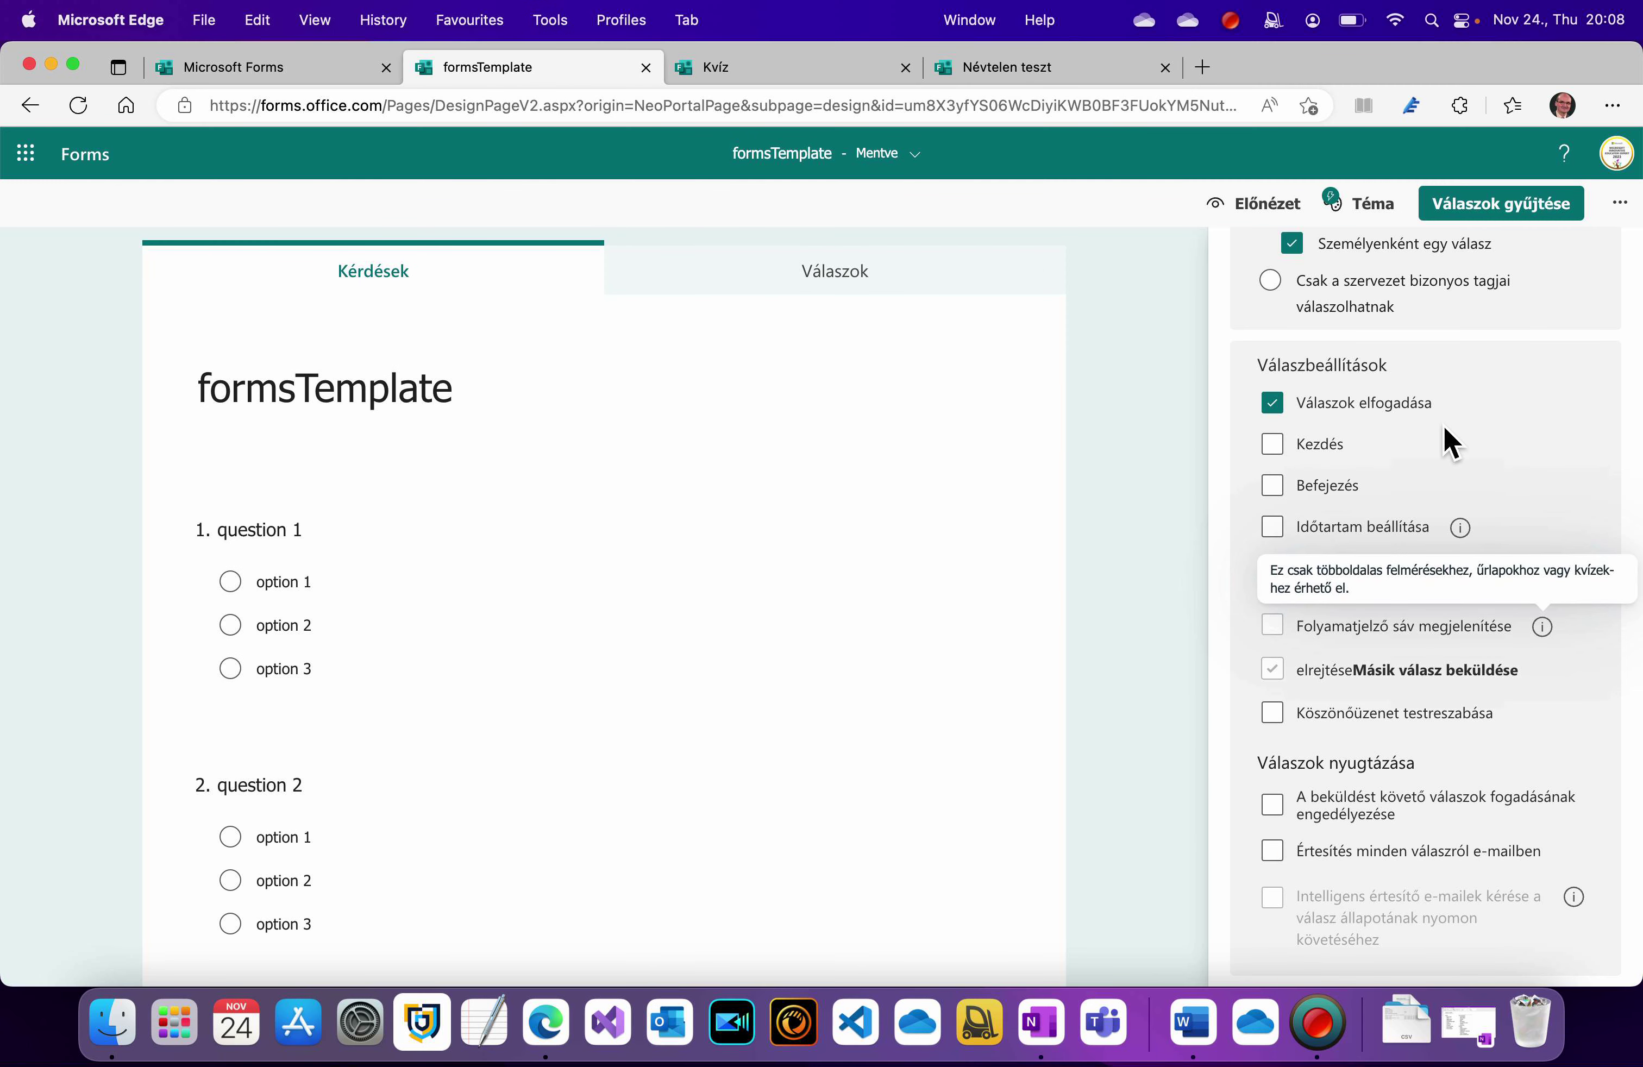
pyautogui.scroll(3, 1443, 425)
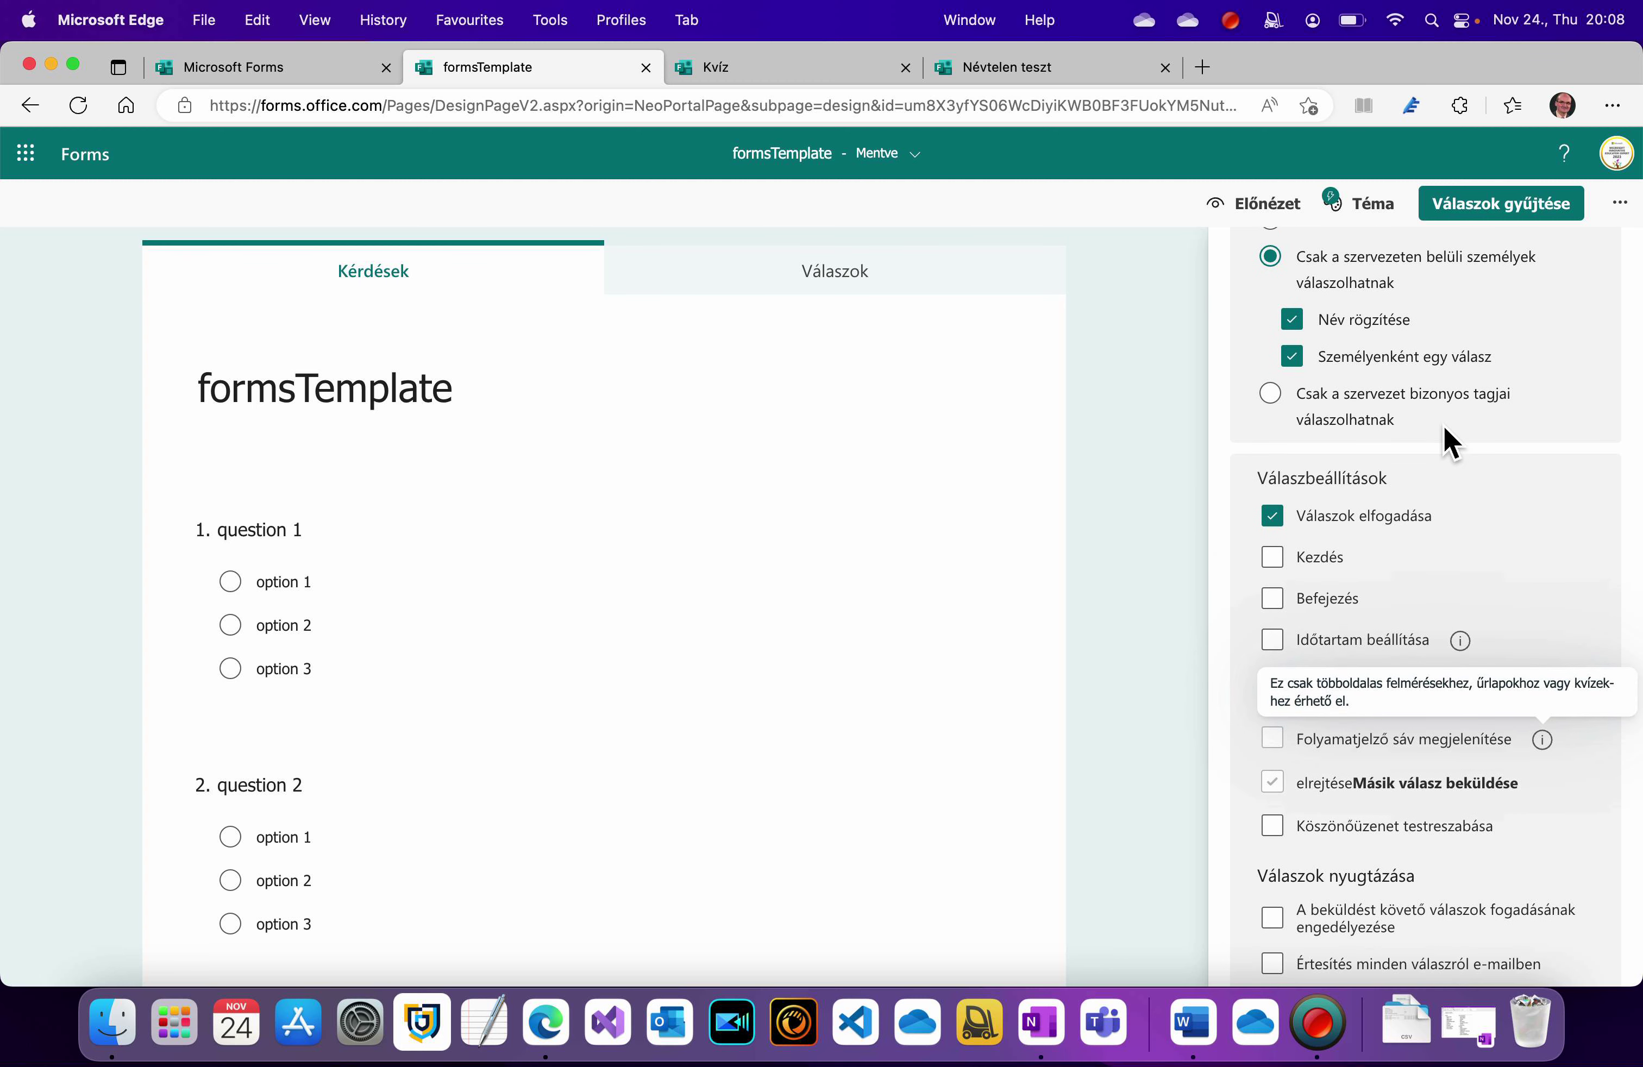
pyautogui.scroll(-3, 1443, 425)
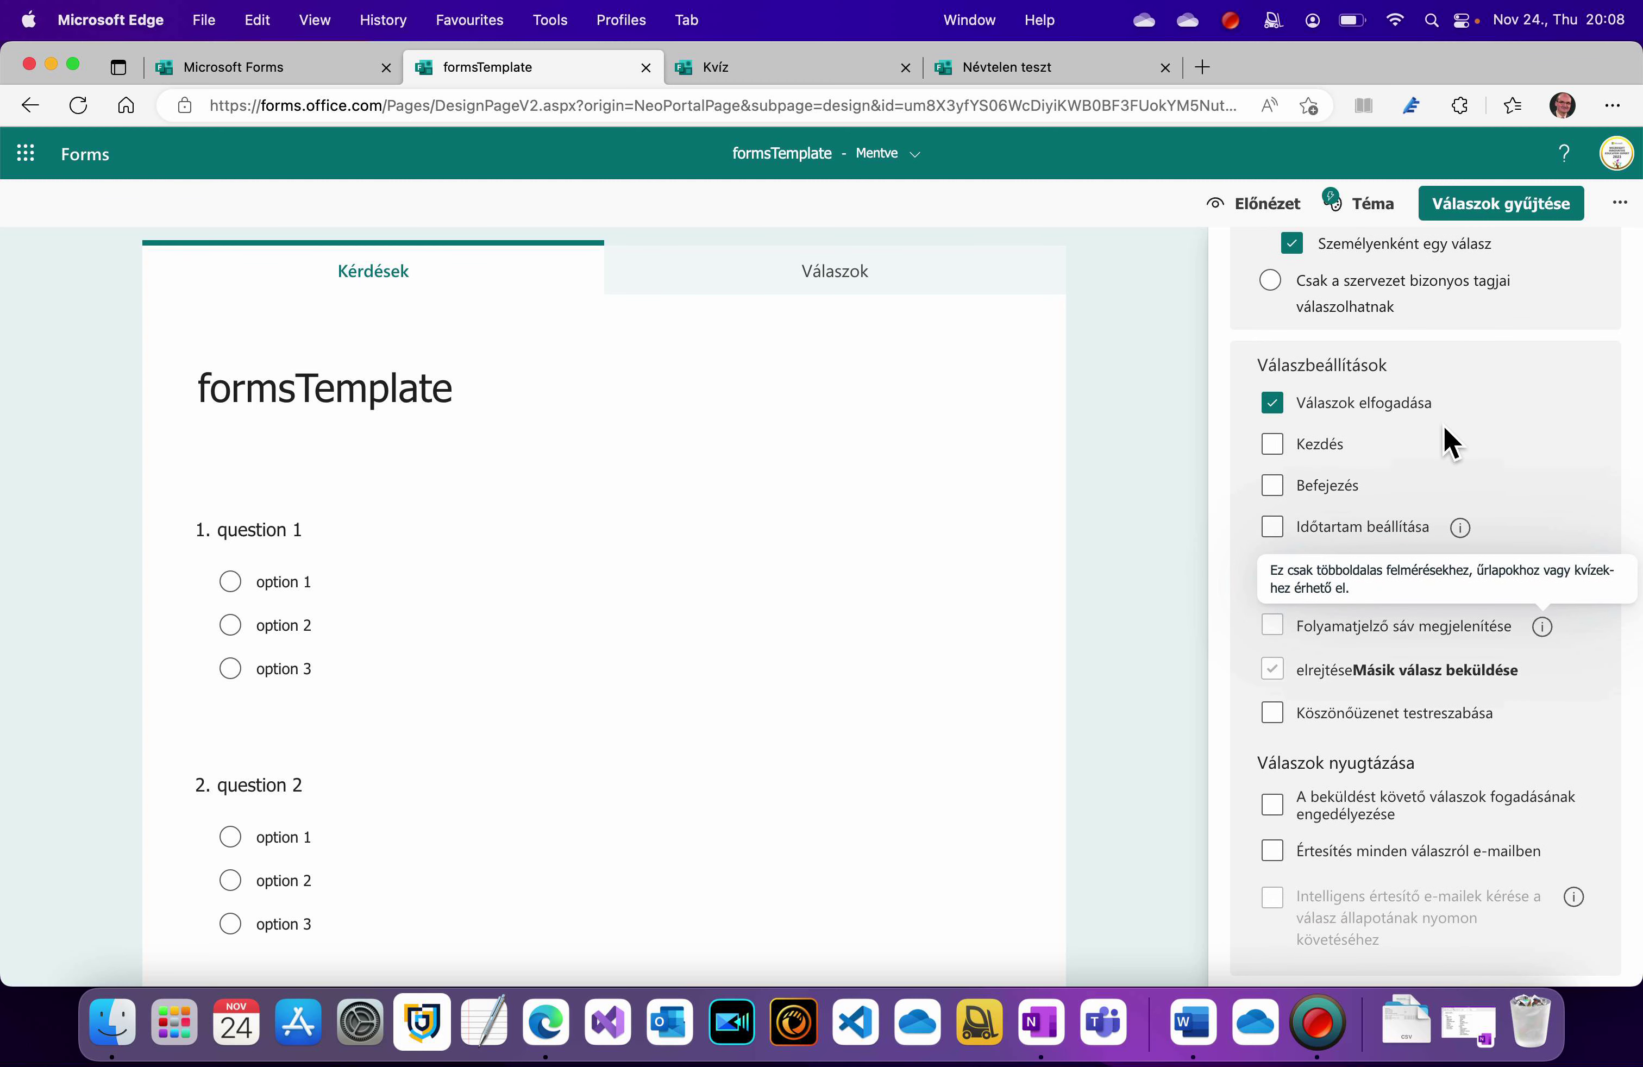
pyautogui.scroll(5, 1443, 425)
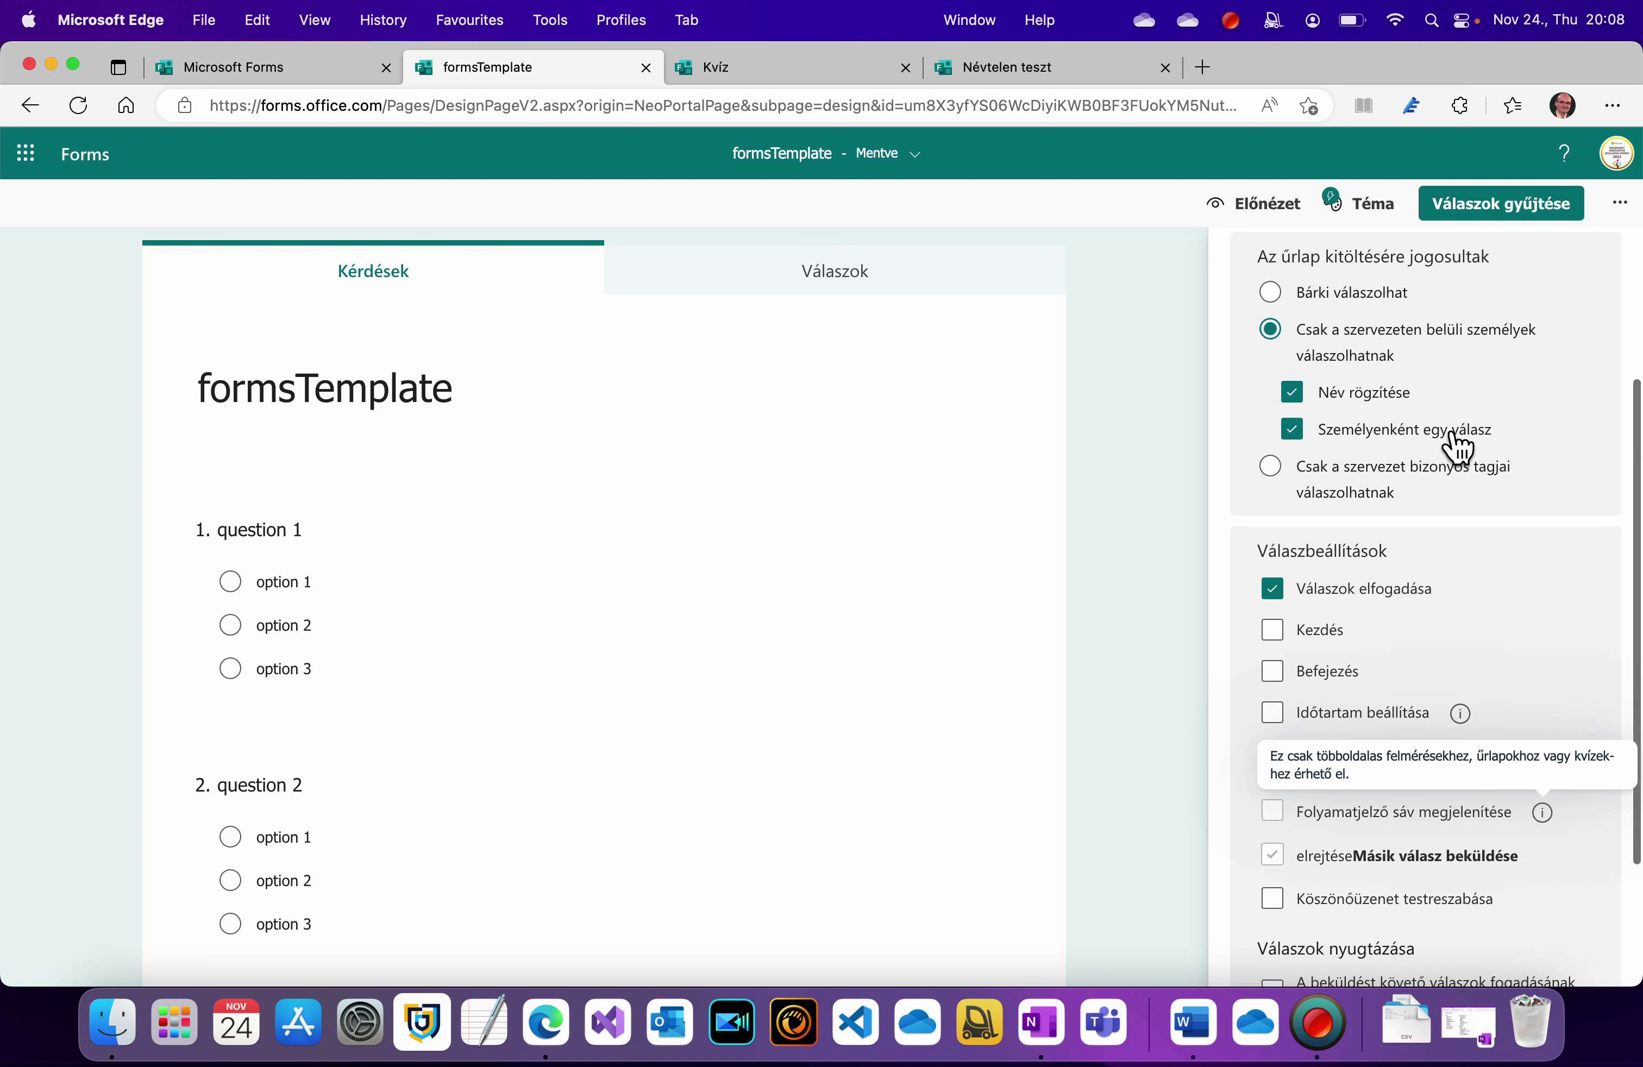
pyautogui.scroll(-3, 1386, 619)
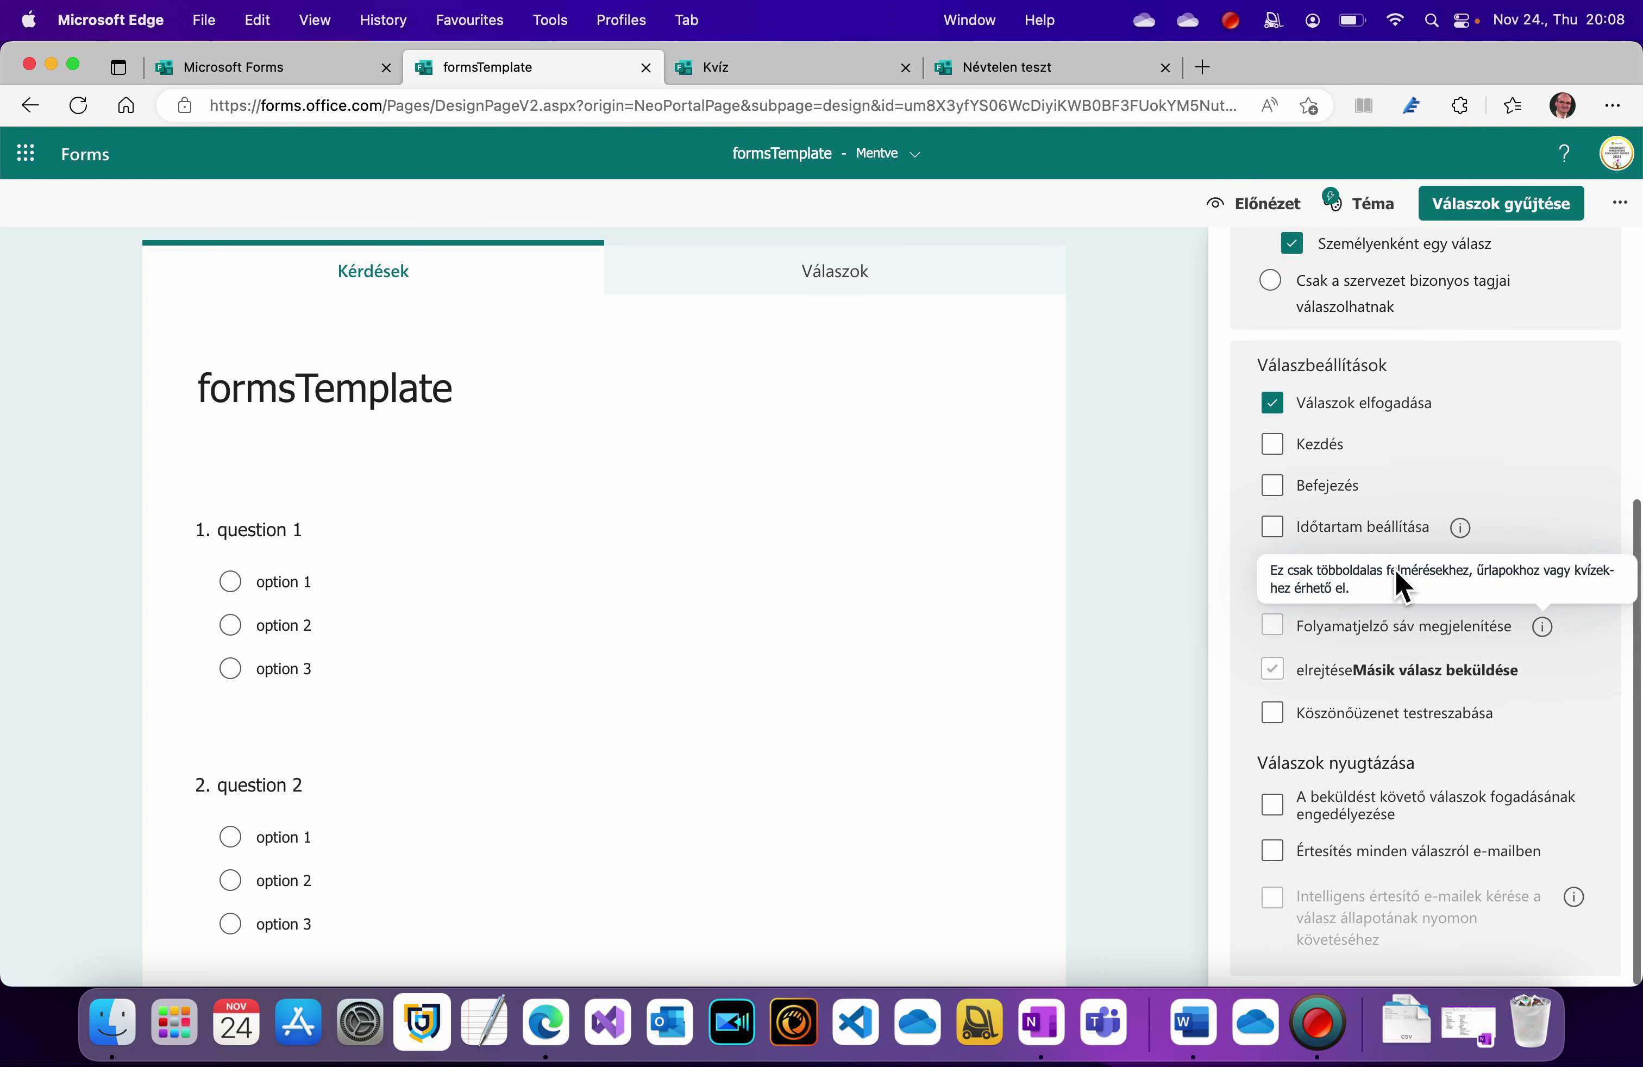
pyautogui.scroll(8, 1395, 582)
pyautogui.scroll(2, 1395, 582)
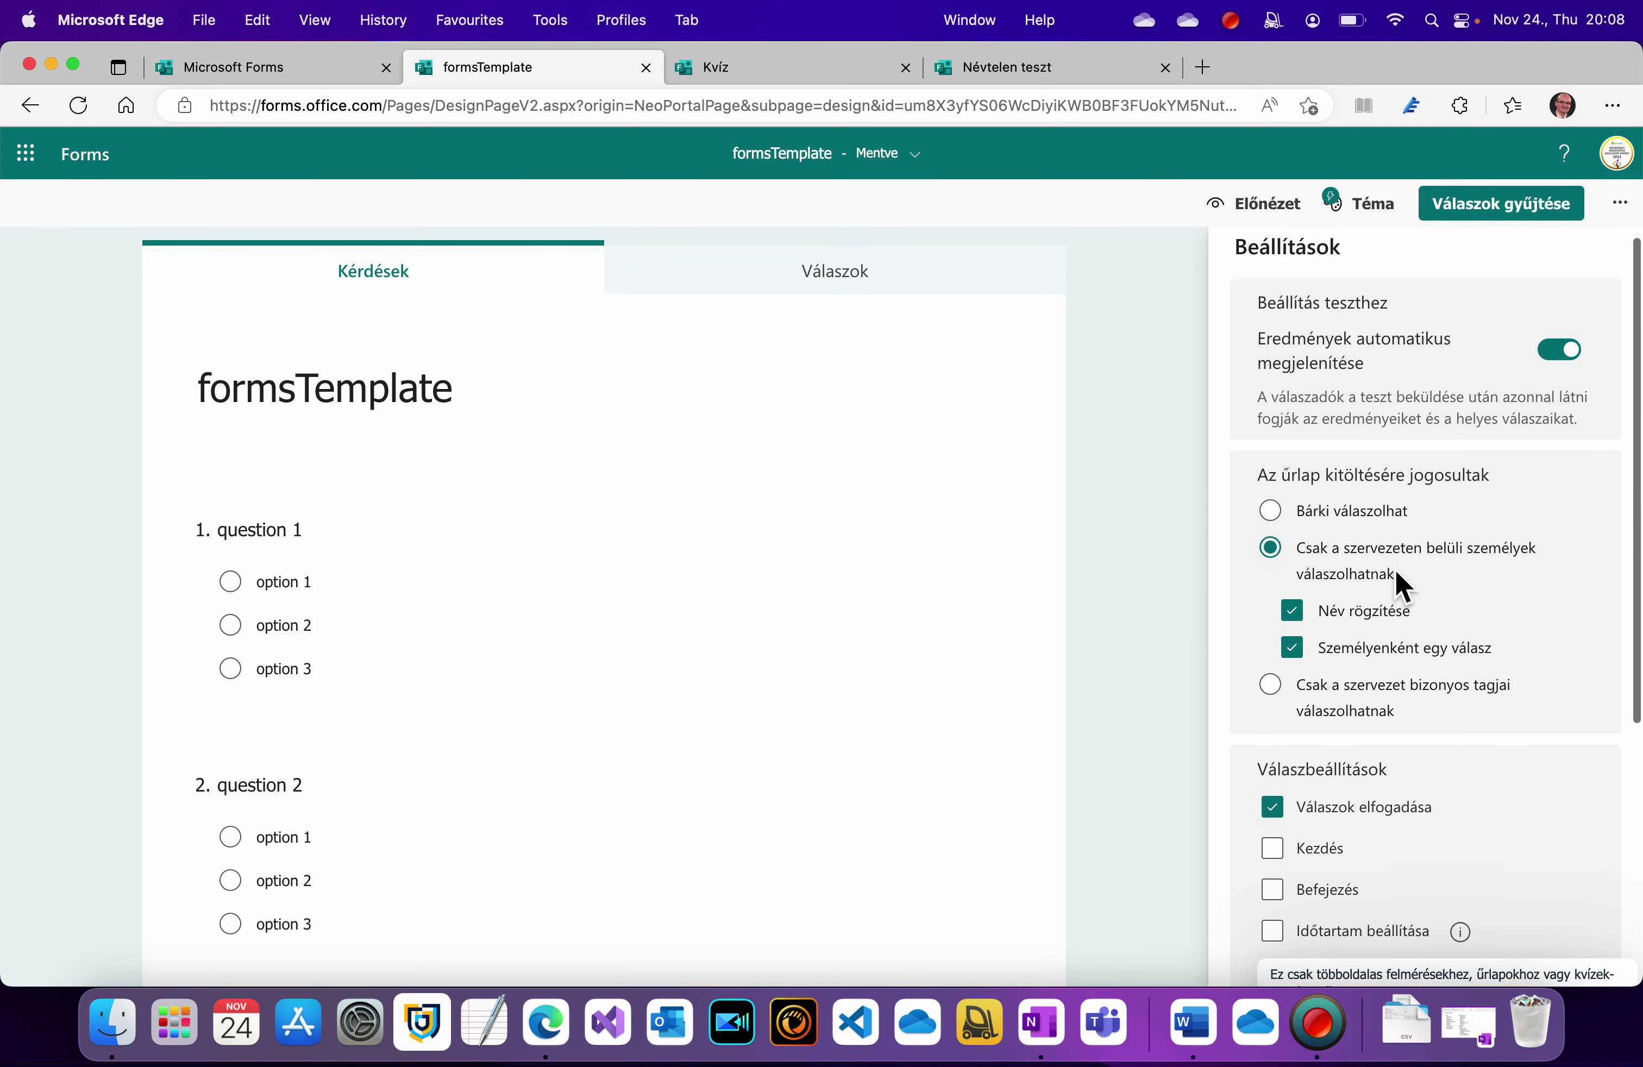
# - Open the Kvíz quiz's settings and check the availability of question shuffling (Kérdések sorrendjének összekeverése)
pyautogui.click(997, 69)
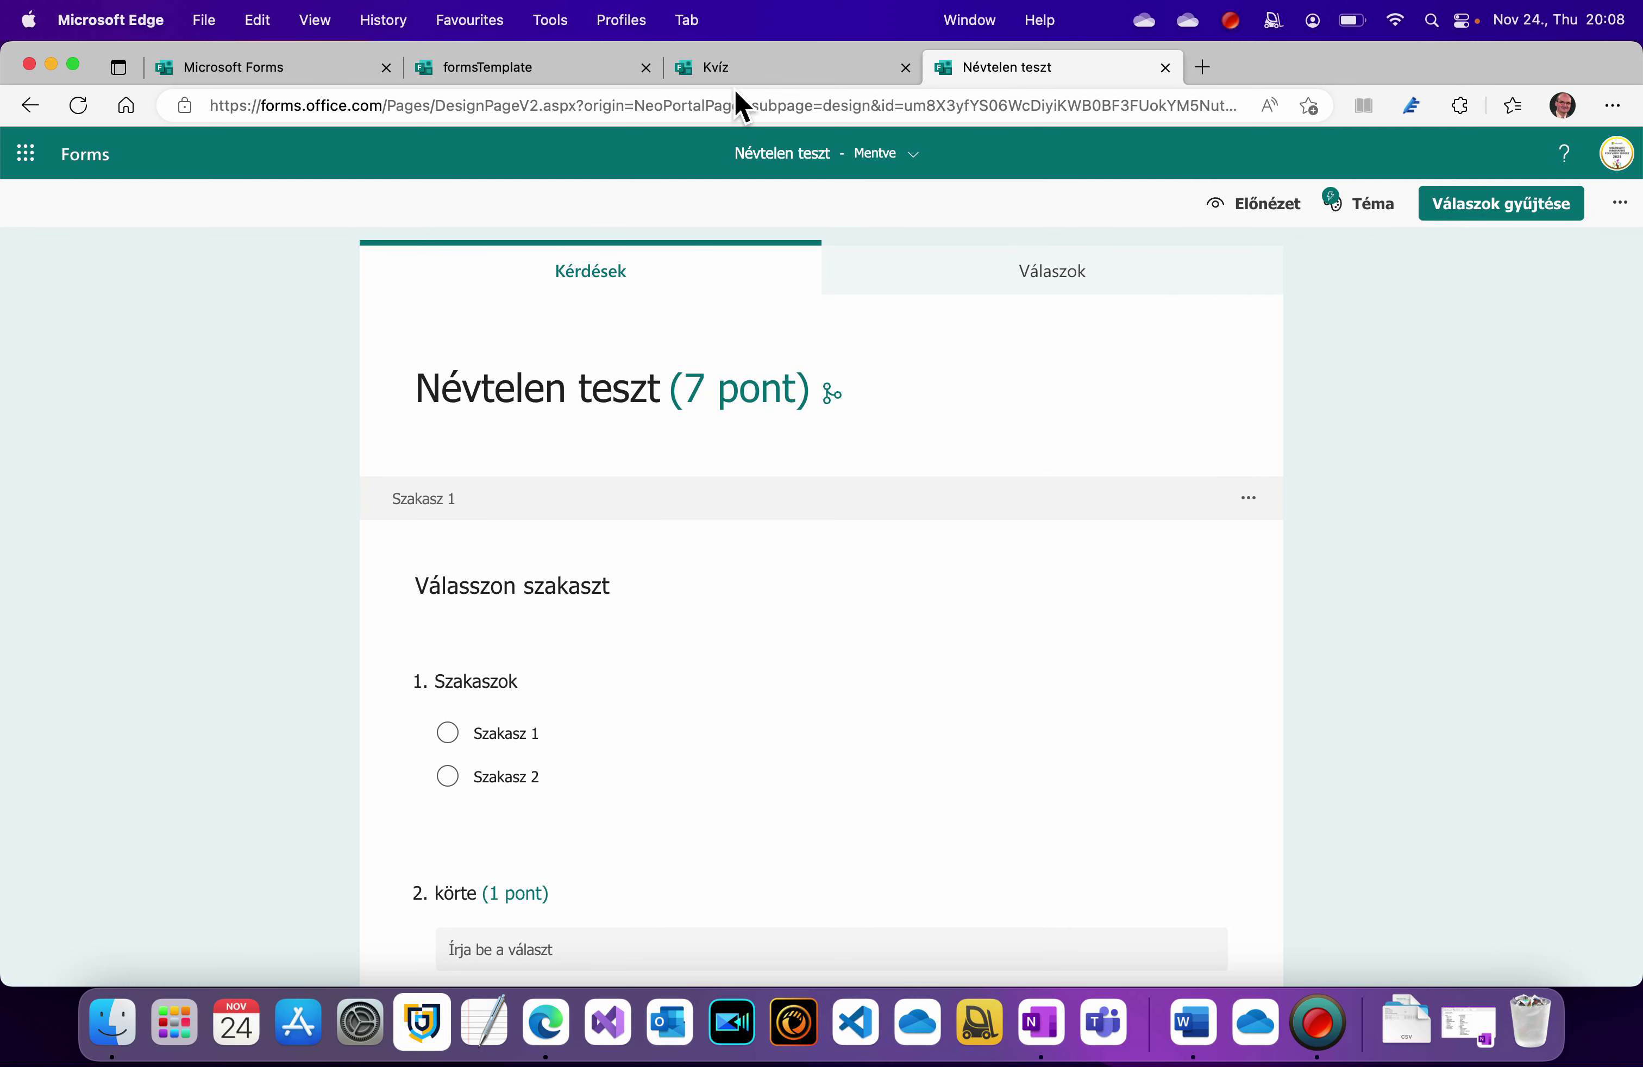
pyautogui.click(779, 72)
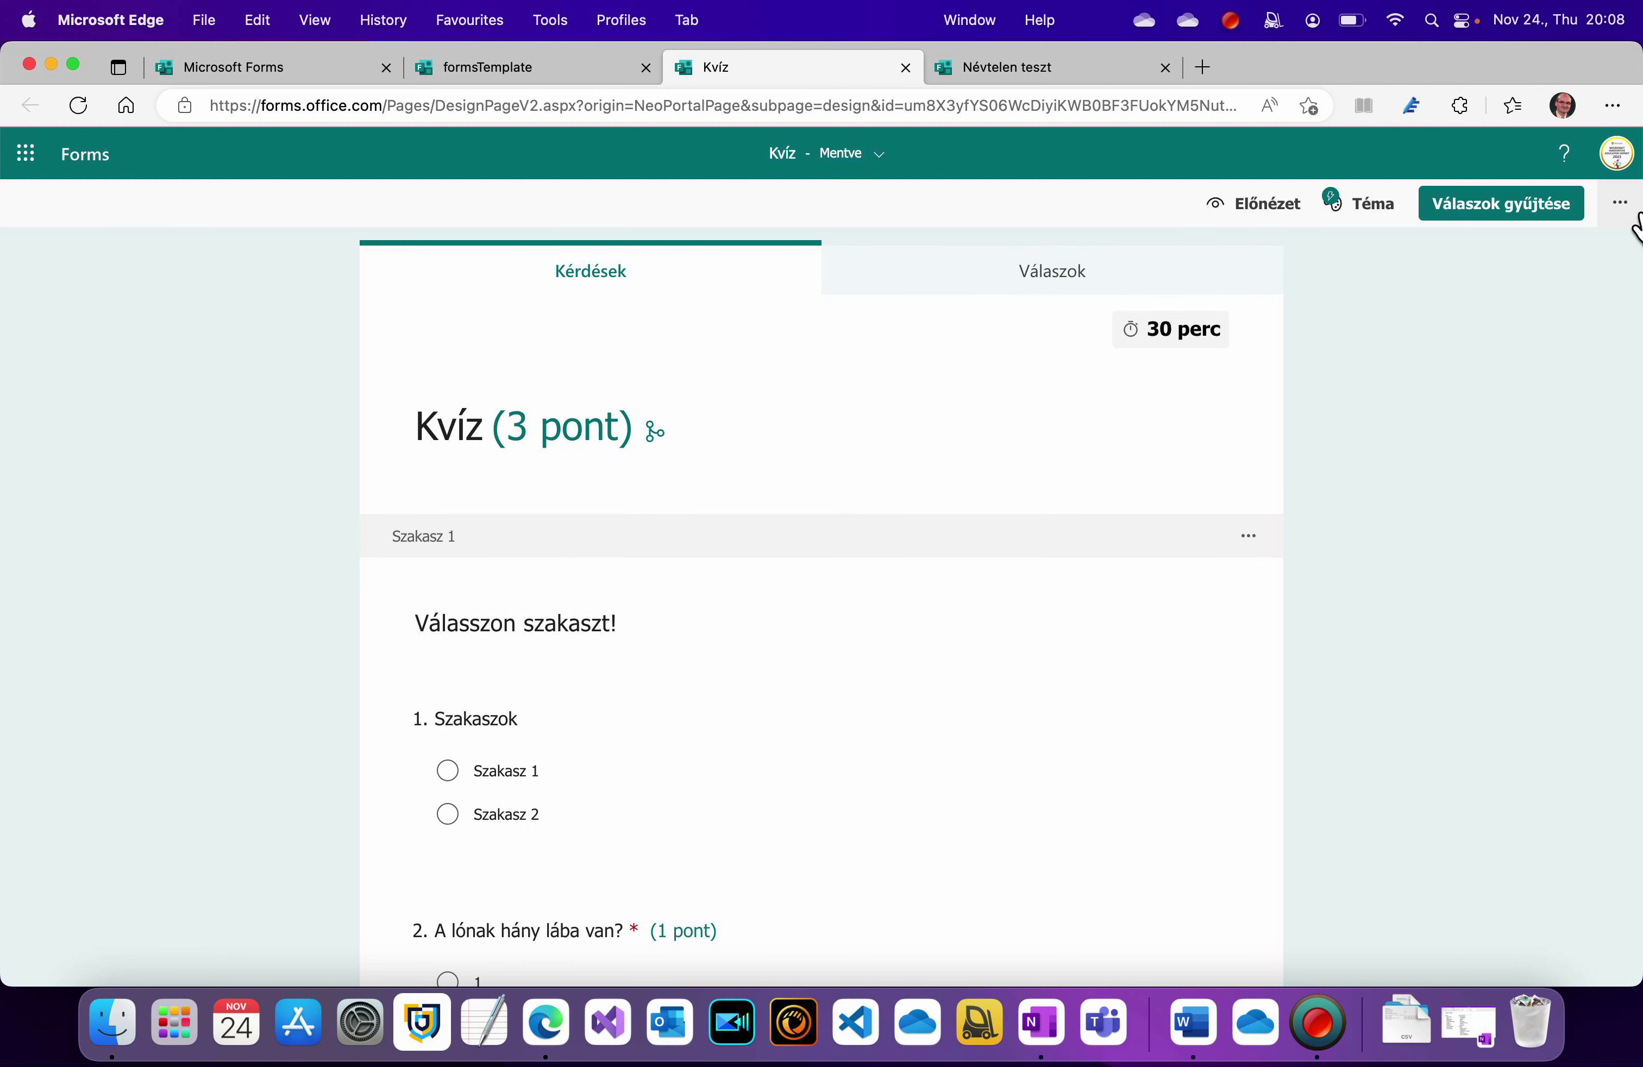
pyautogui.click(1619, 203)
pyautogui.click(1490, 316)
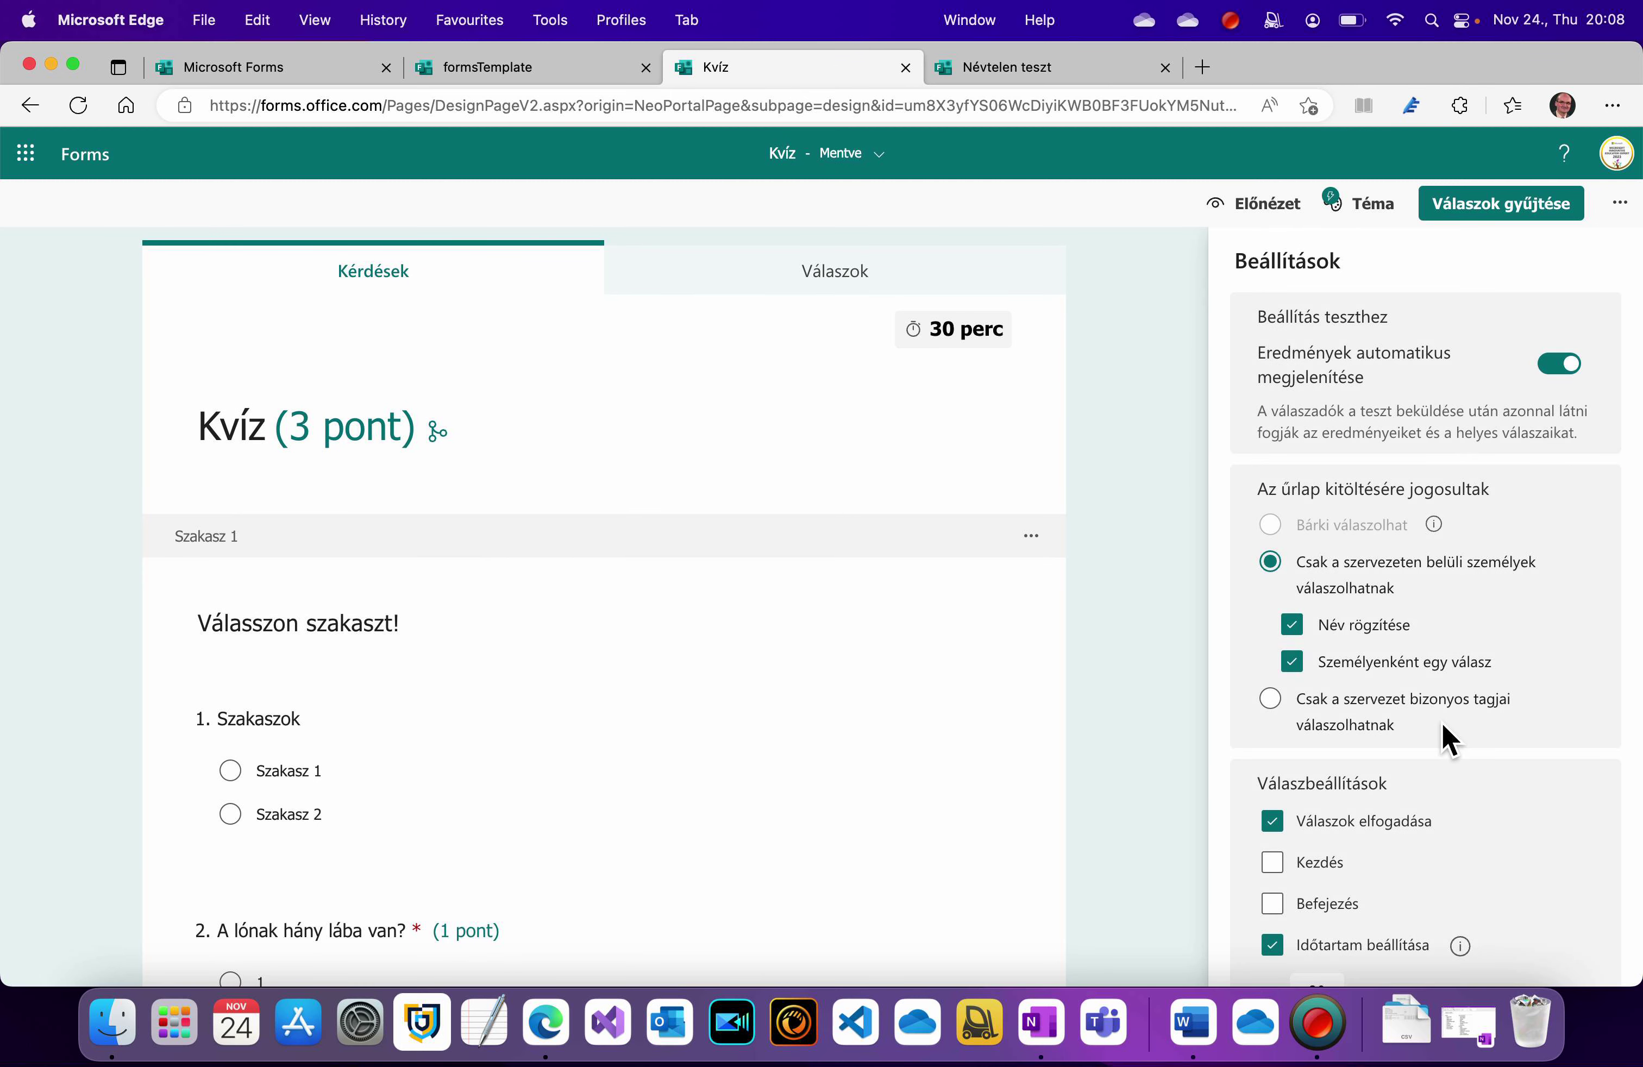
pyautogui.scroll(-6, 1444, 735)
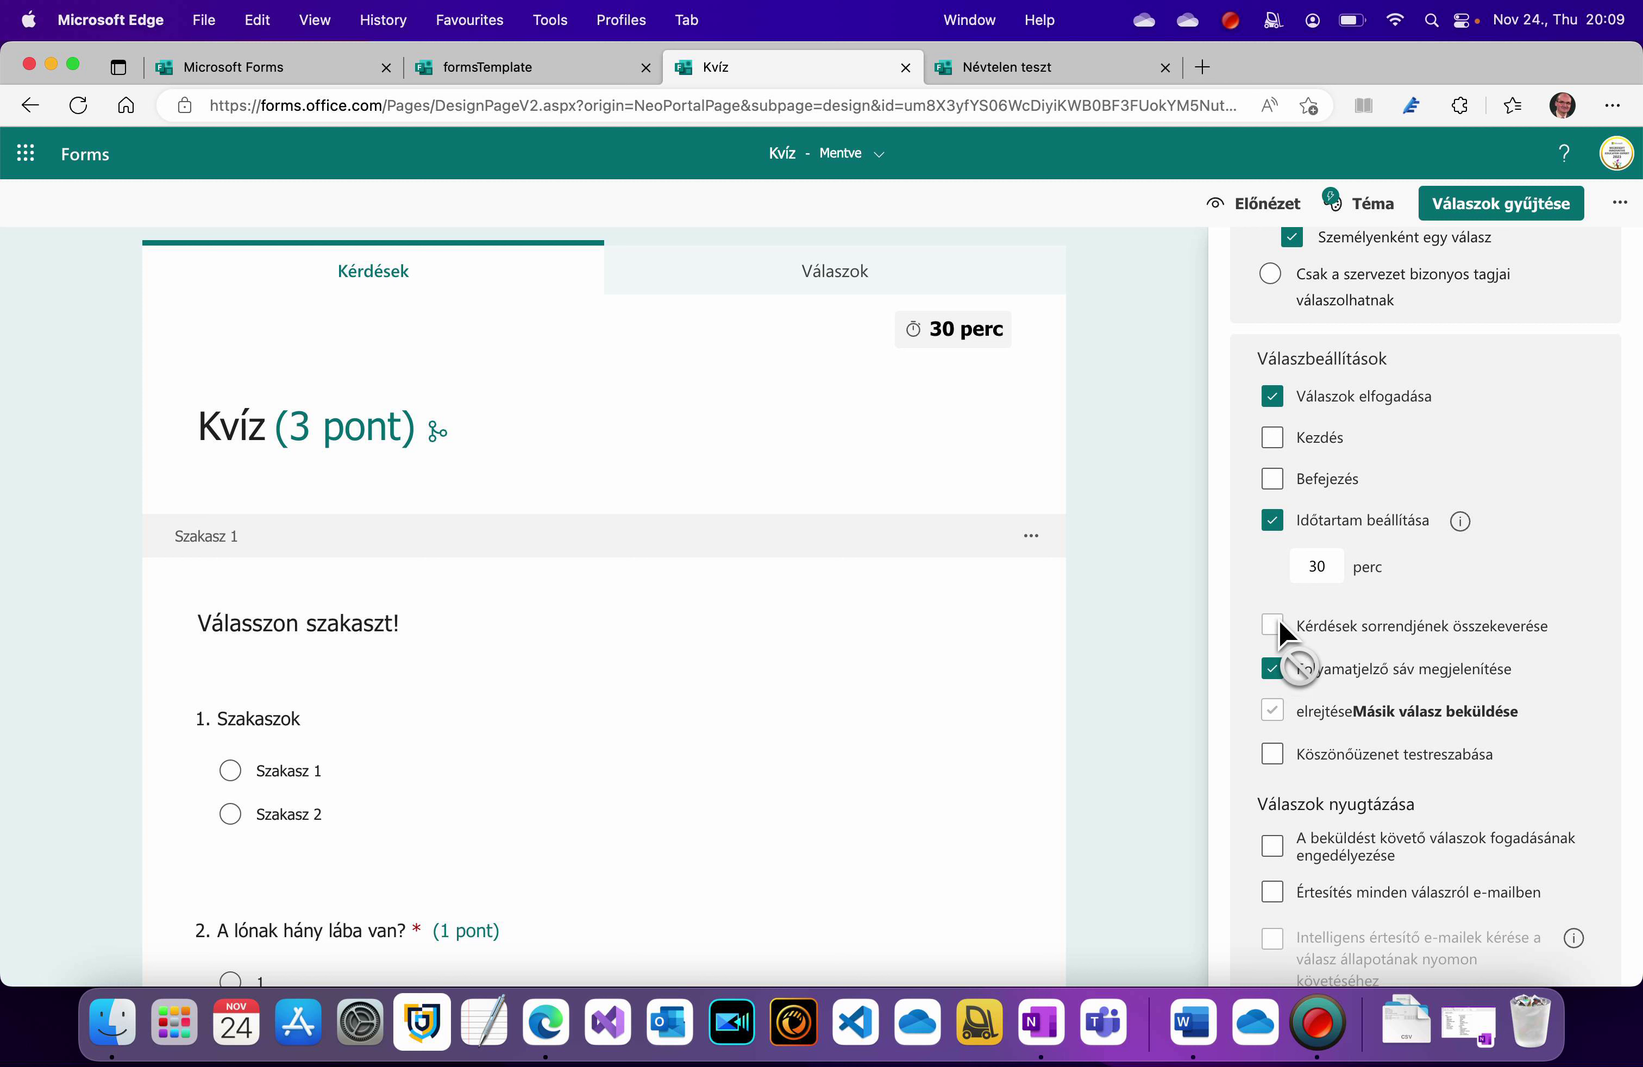
# - Enable question shuffling (Kérdések sorrendjének összekeverése) for all questions in the formsTemplate quiz and look over its questions
pyautogui.click(554, 75)
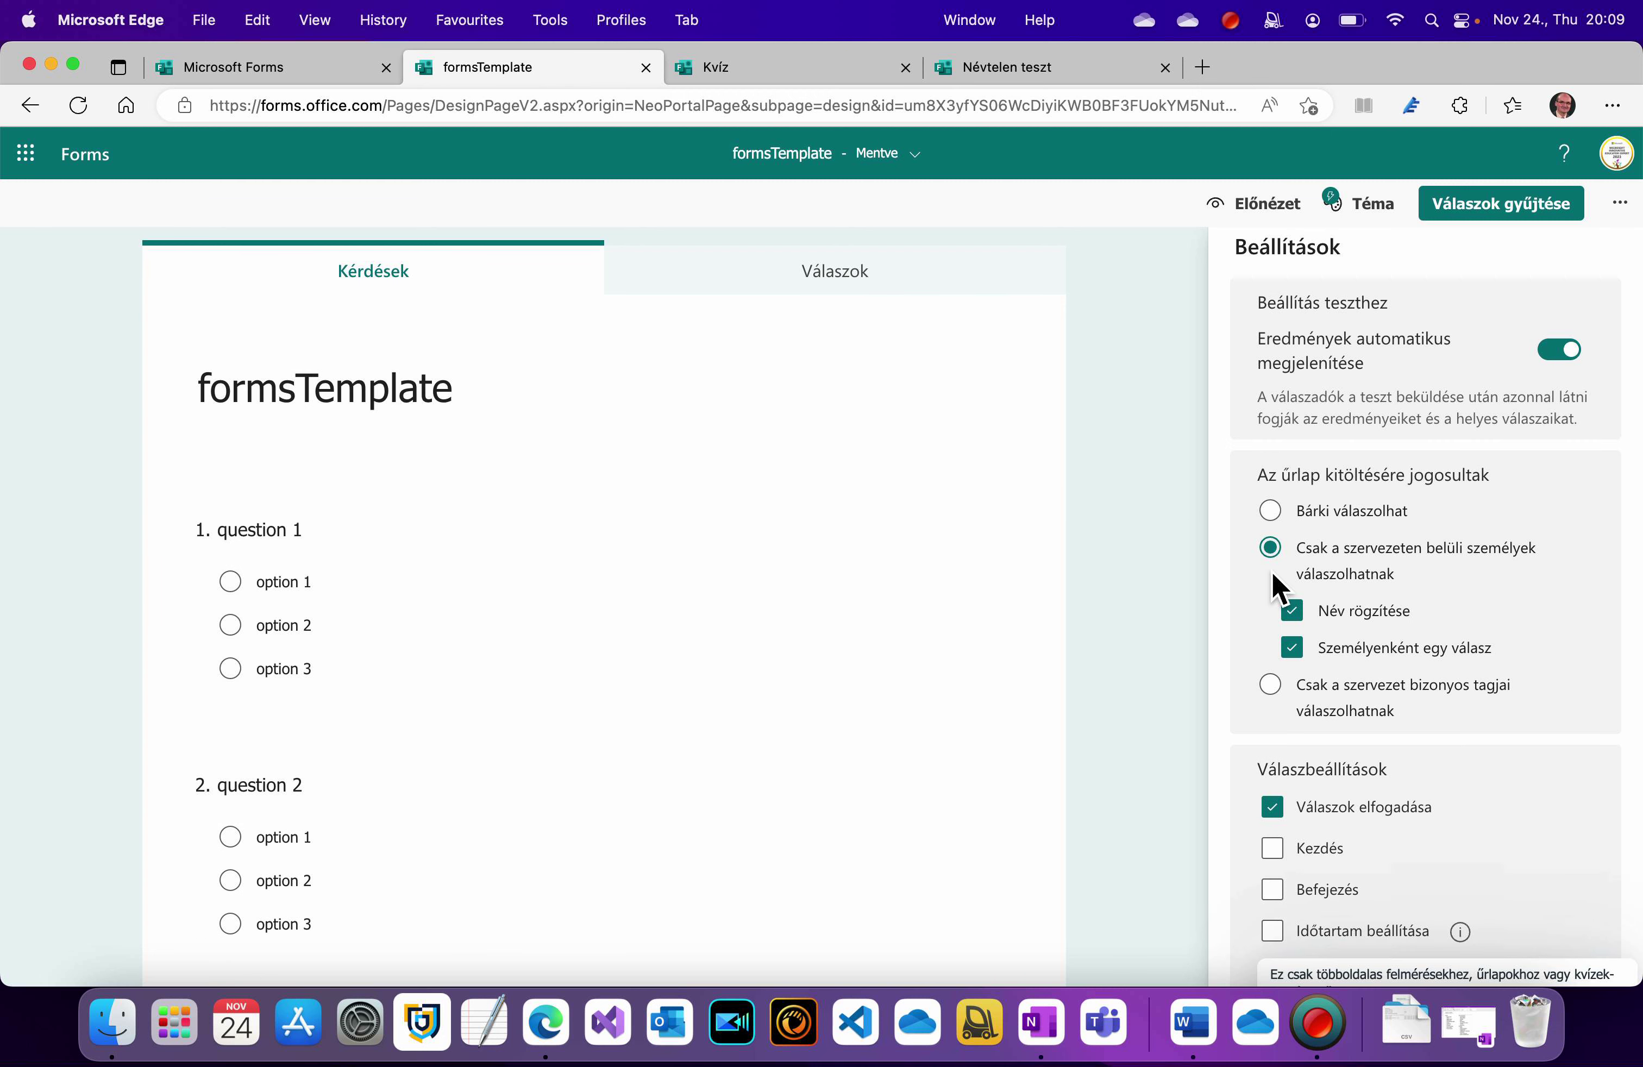
pyautogui.scroll(-3, 1371, 714)
pyautogui.scroll(-2, 1368, 696)
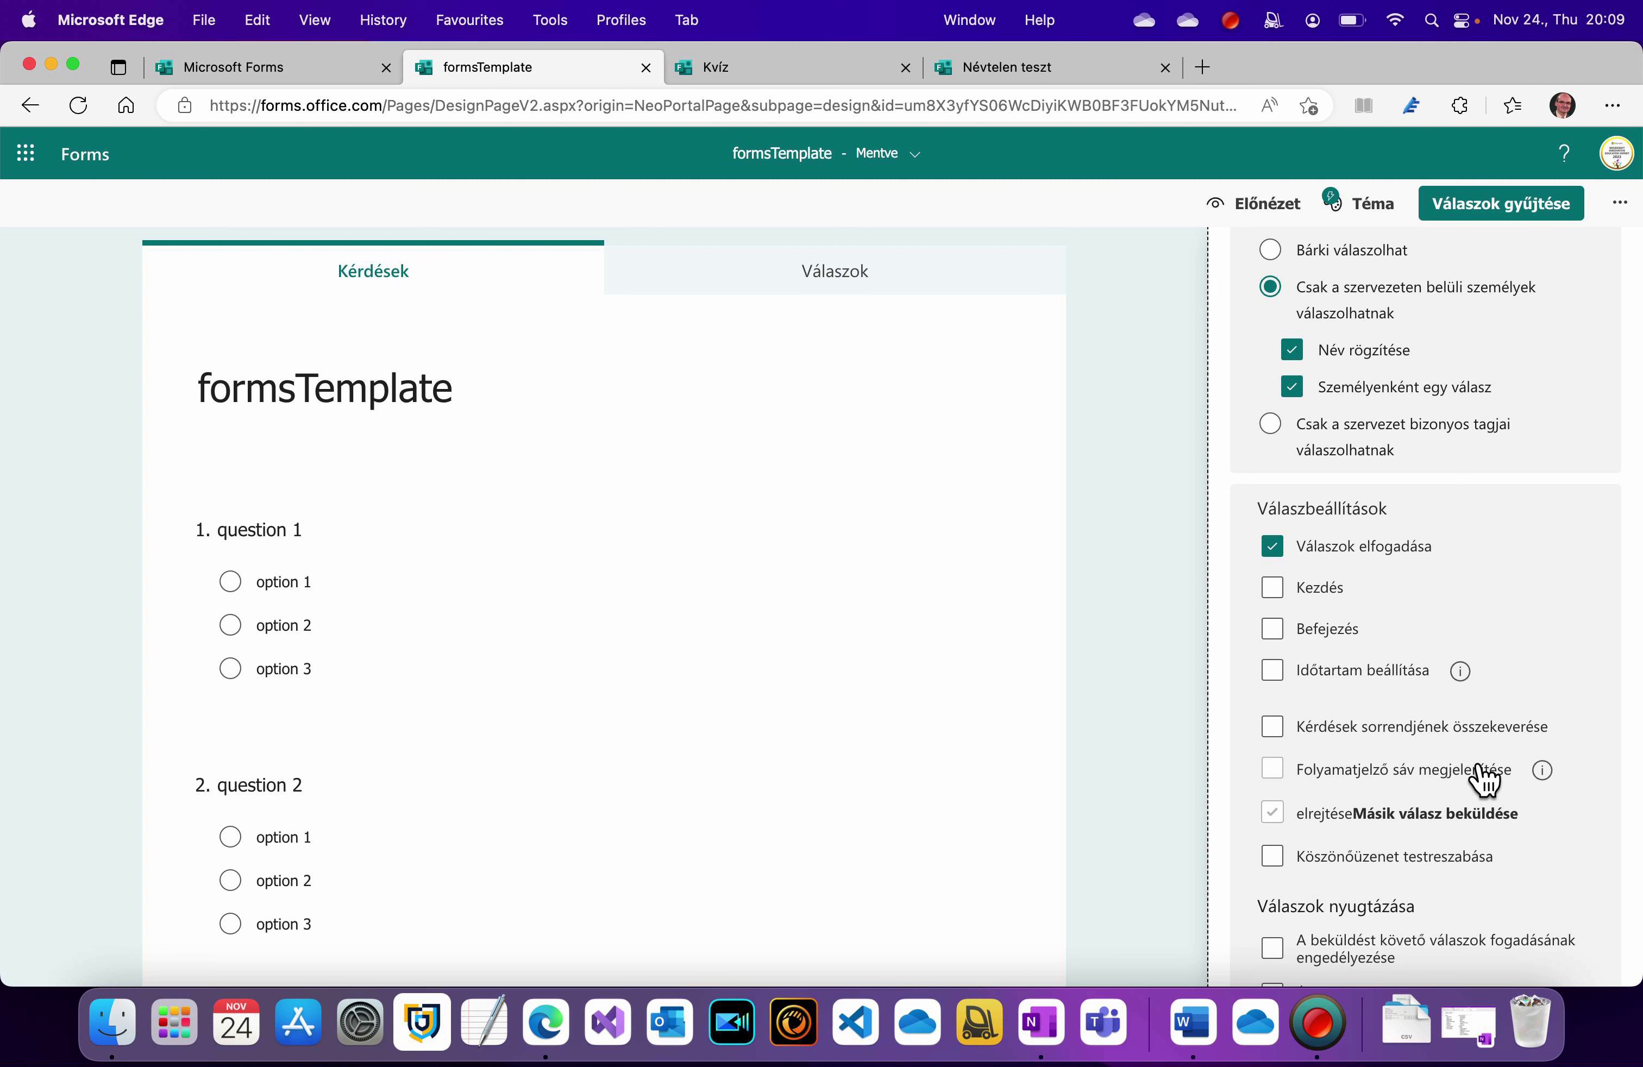
pyautogui.scroll(-2, 1481, 775)
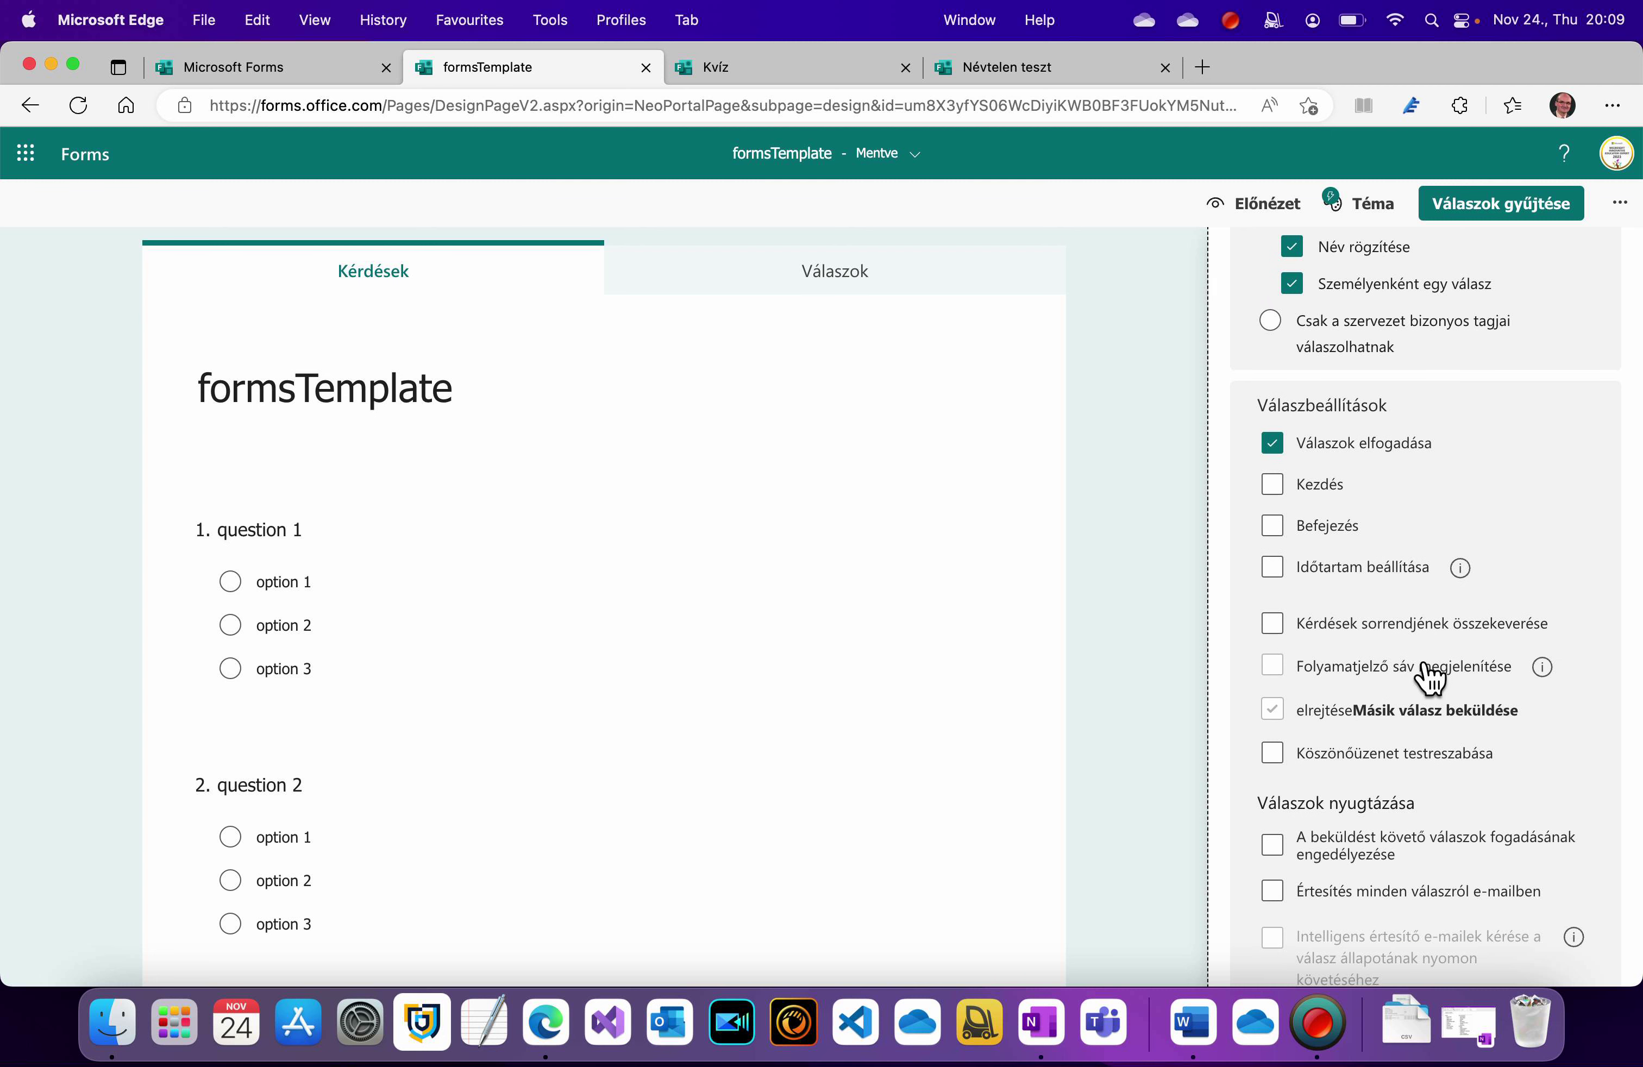
pyautogui.click(1283, 641)
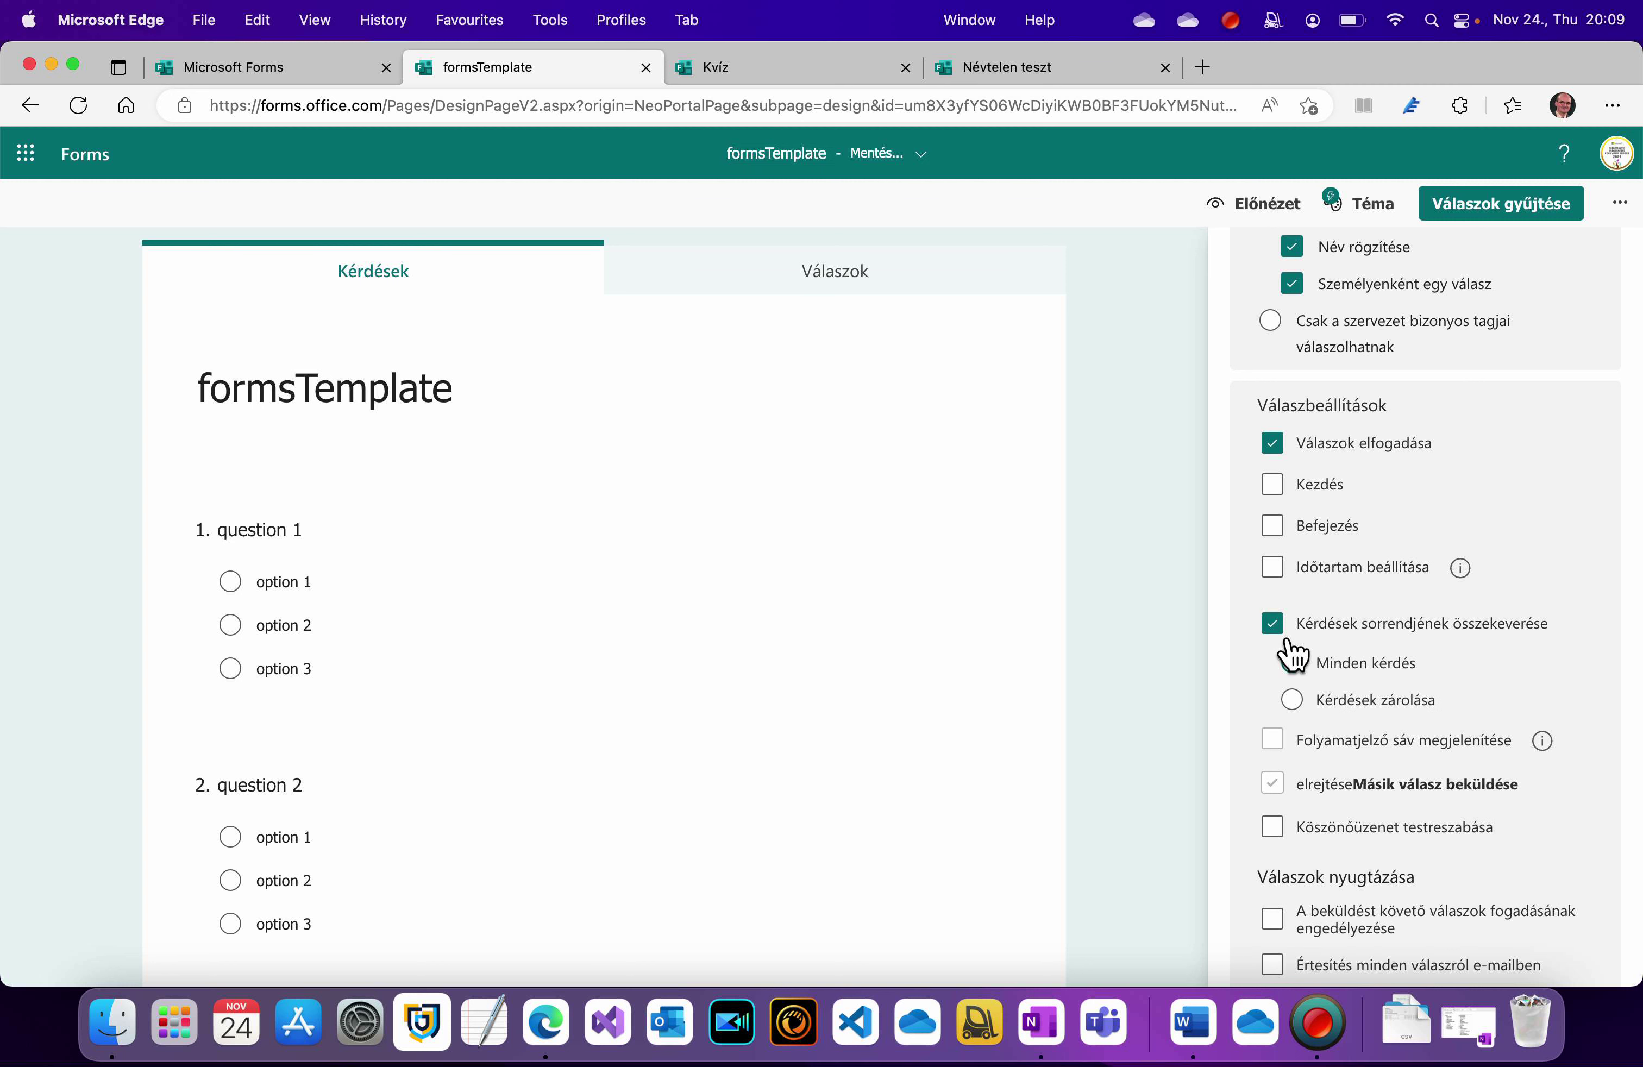
pyautogui.scroll(-2, 1166, 665)
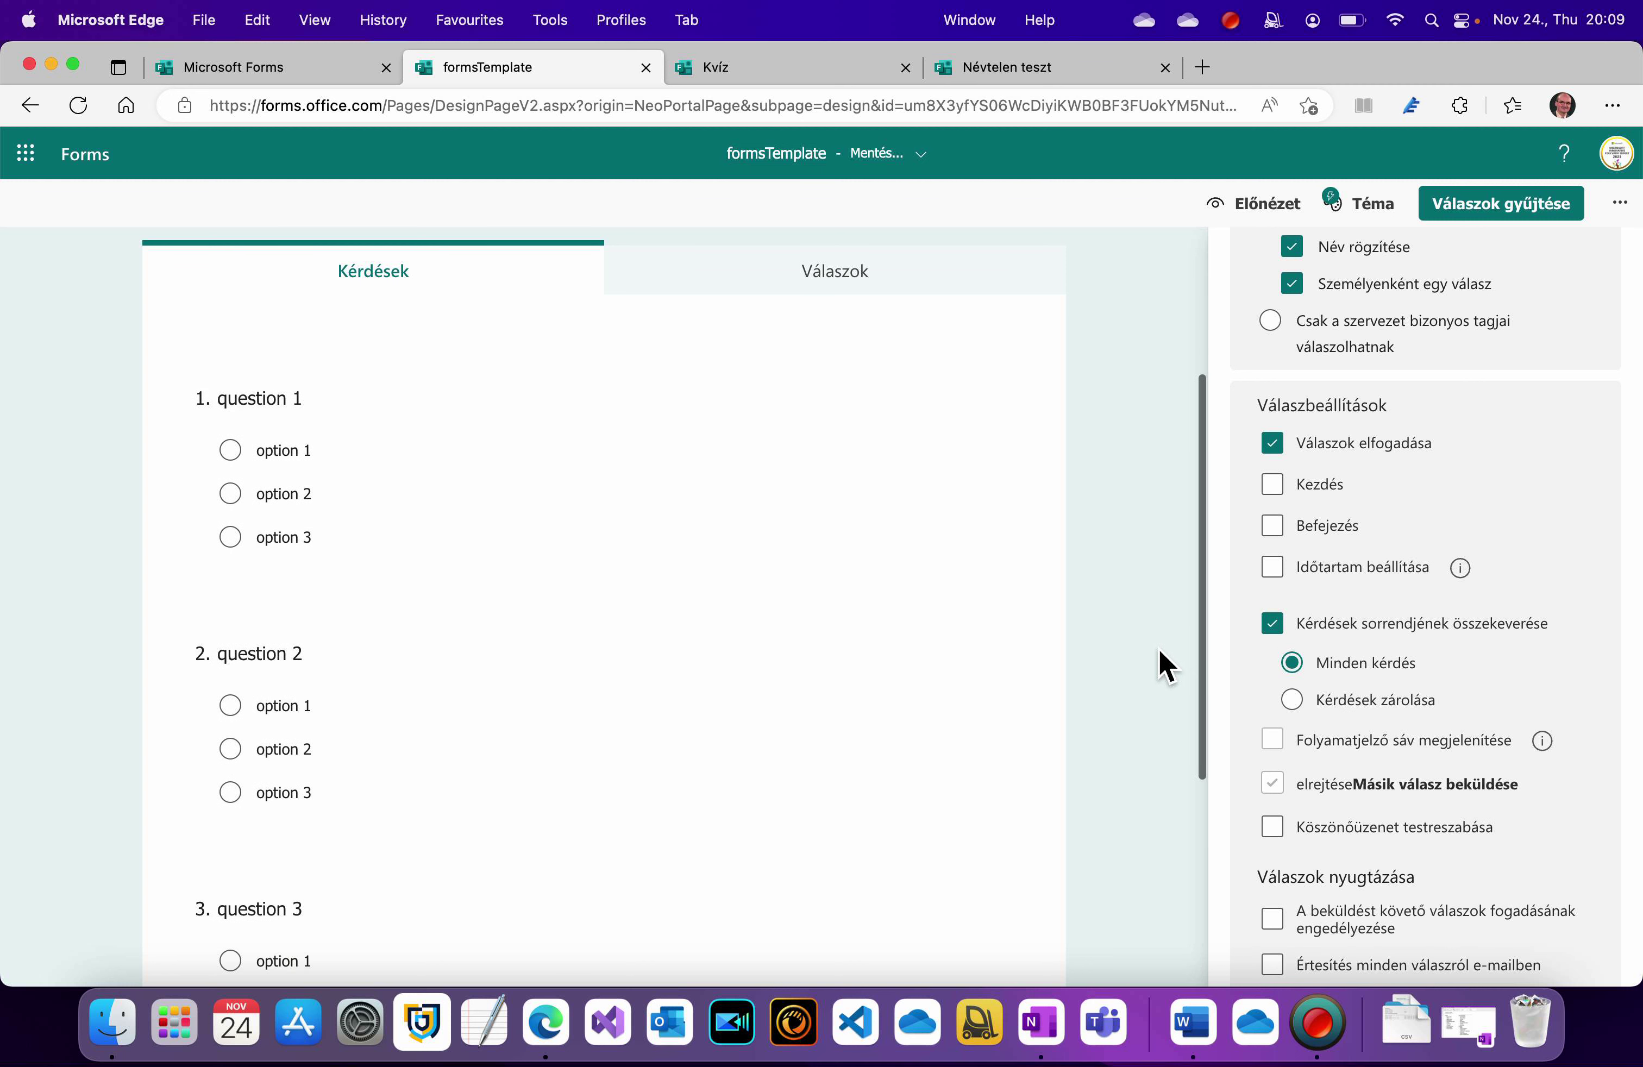
pyautogui.scroll(3, 1166, 665)
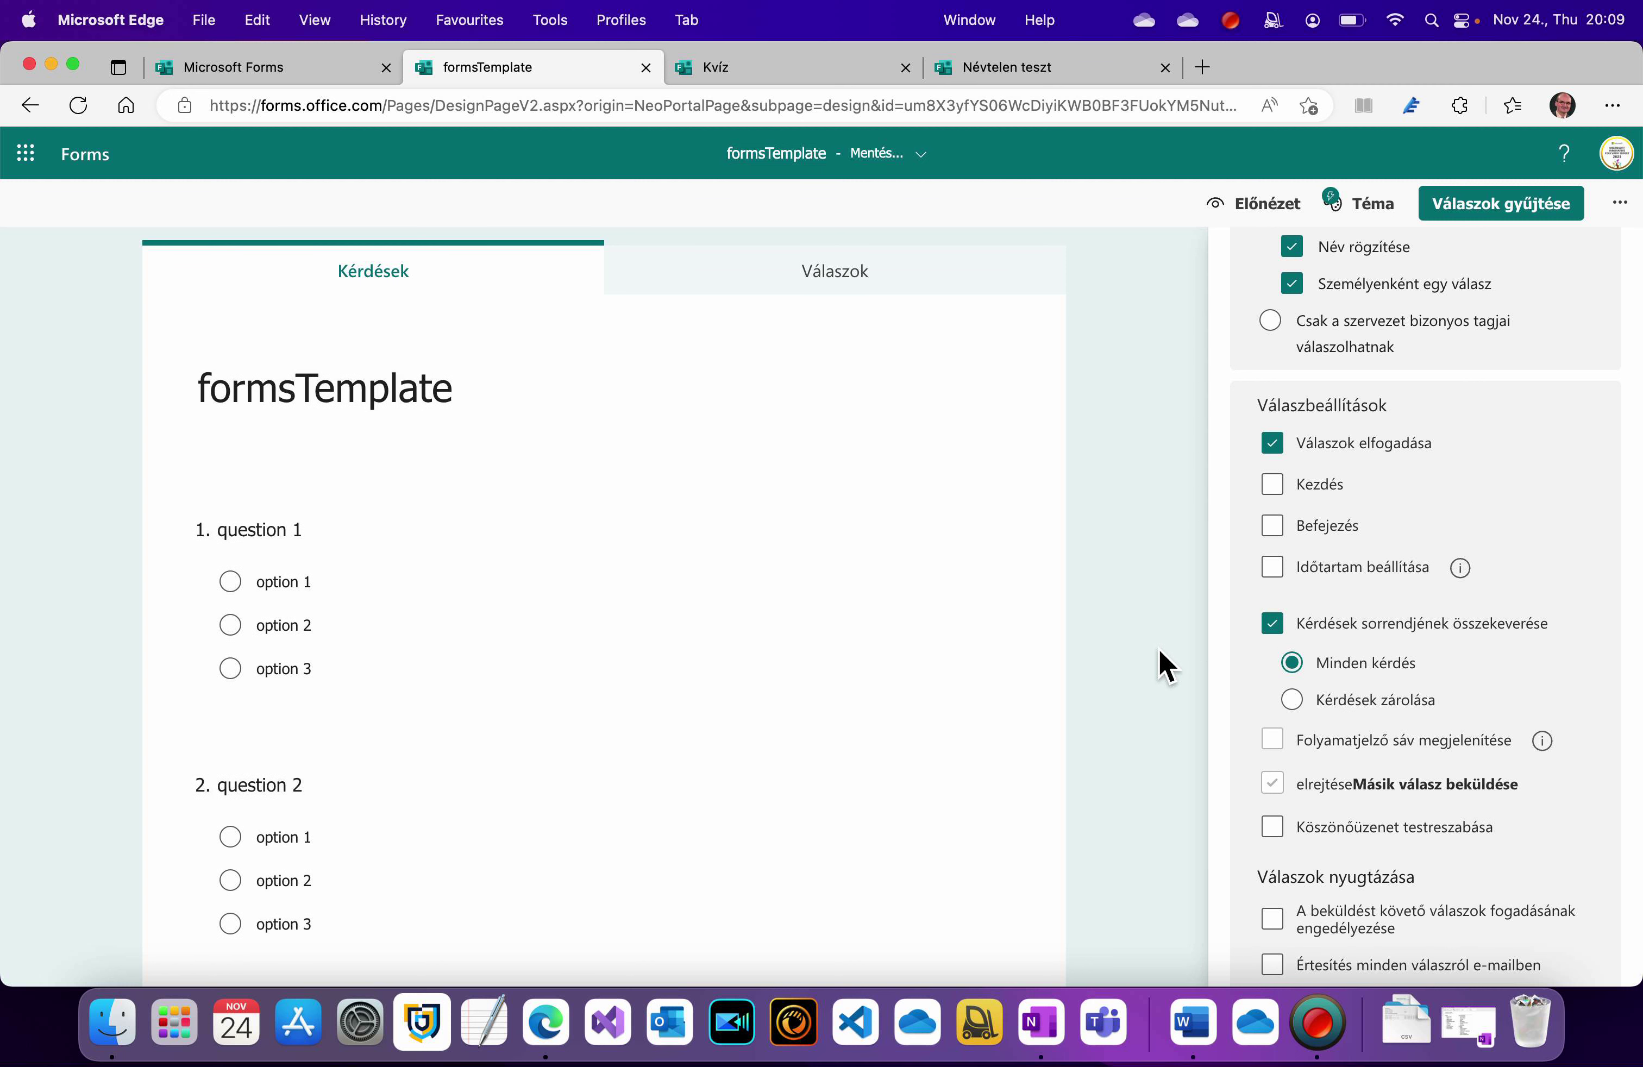
# - Switch the shuffling option to locked questions (Kérdések zárolása) and set the locked range to 1 - 2
pyautogui.click(1301, 704)
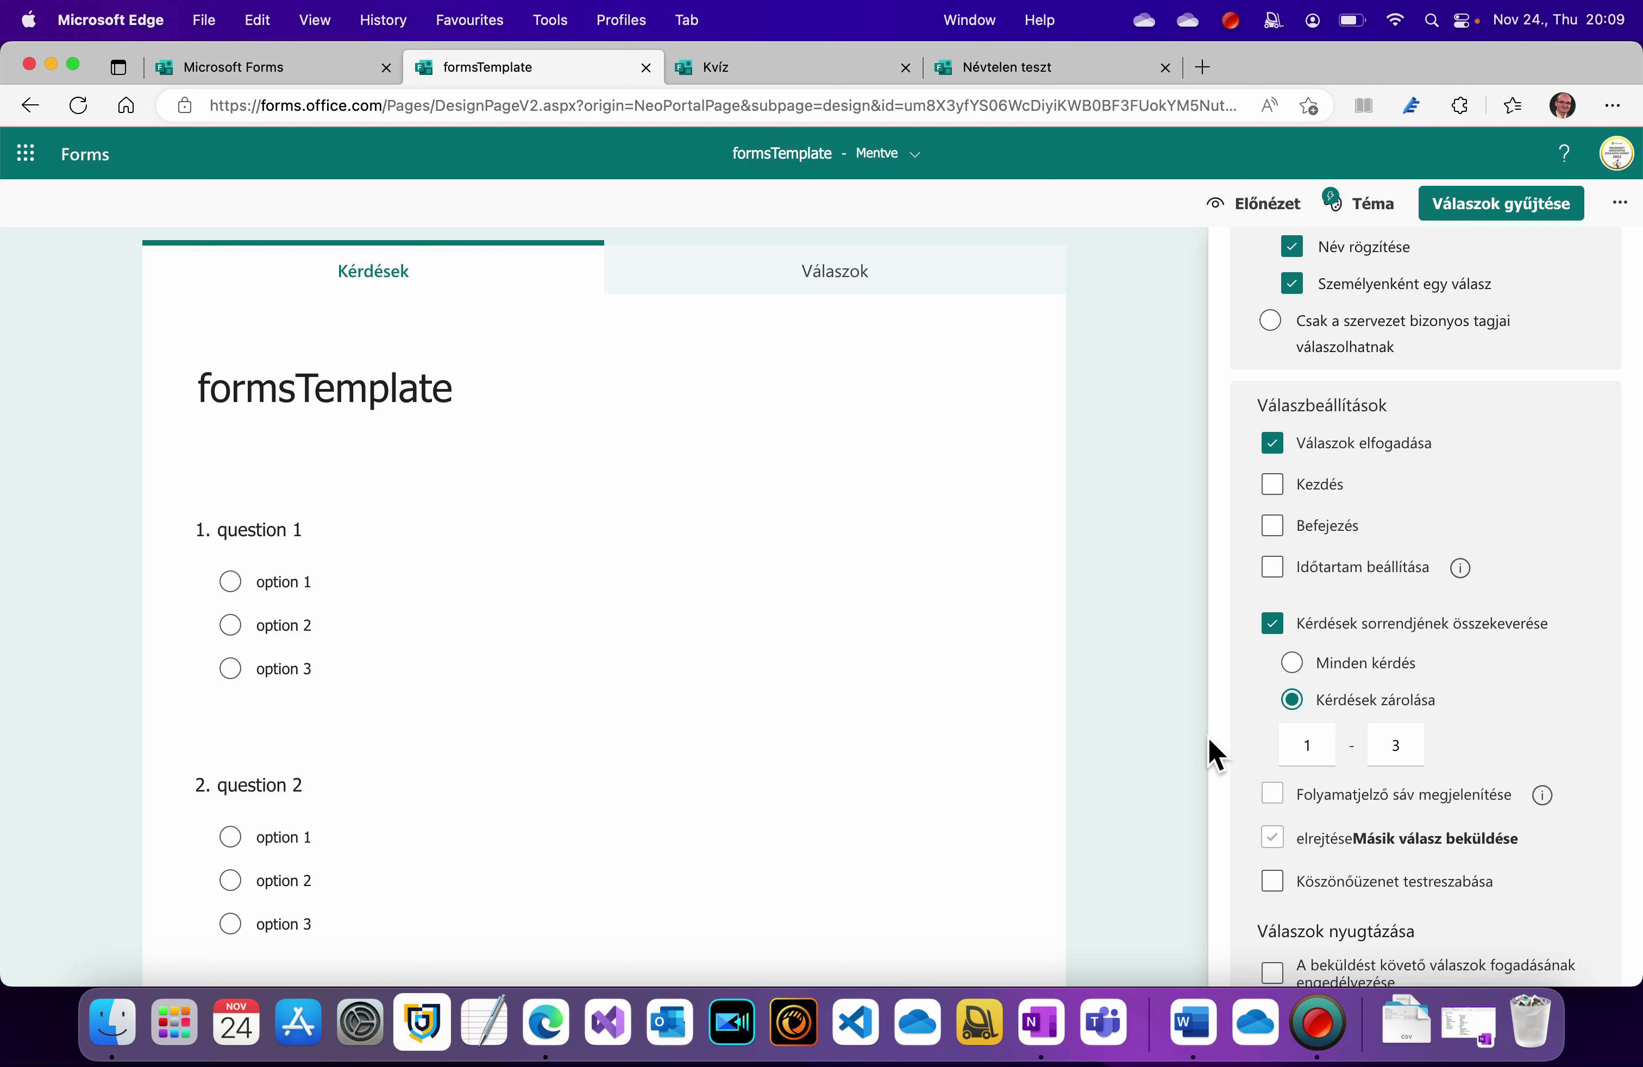
pyautogui.click(1414, 752)
pyautogui.press('BackSpace')
pyautogui.write('2')
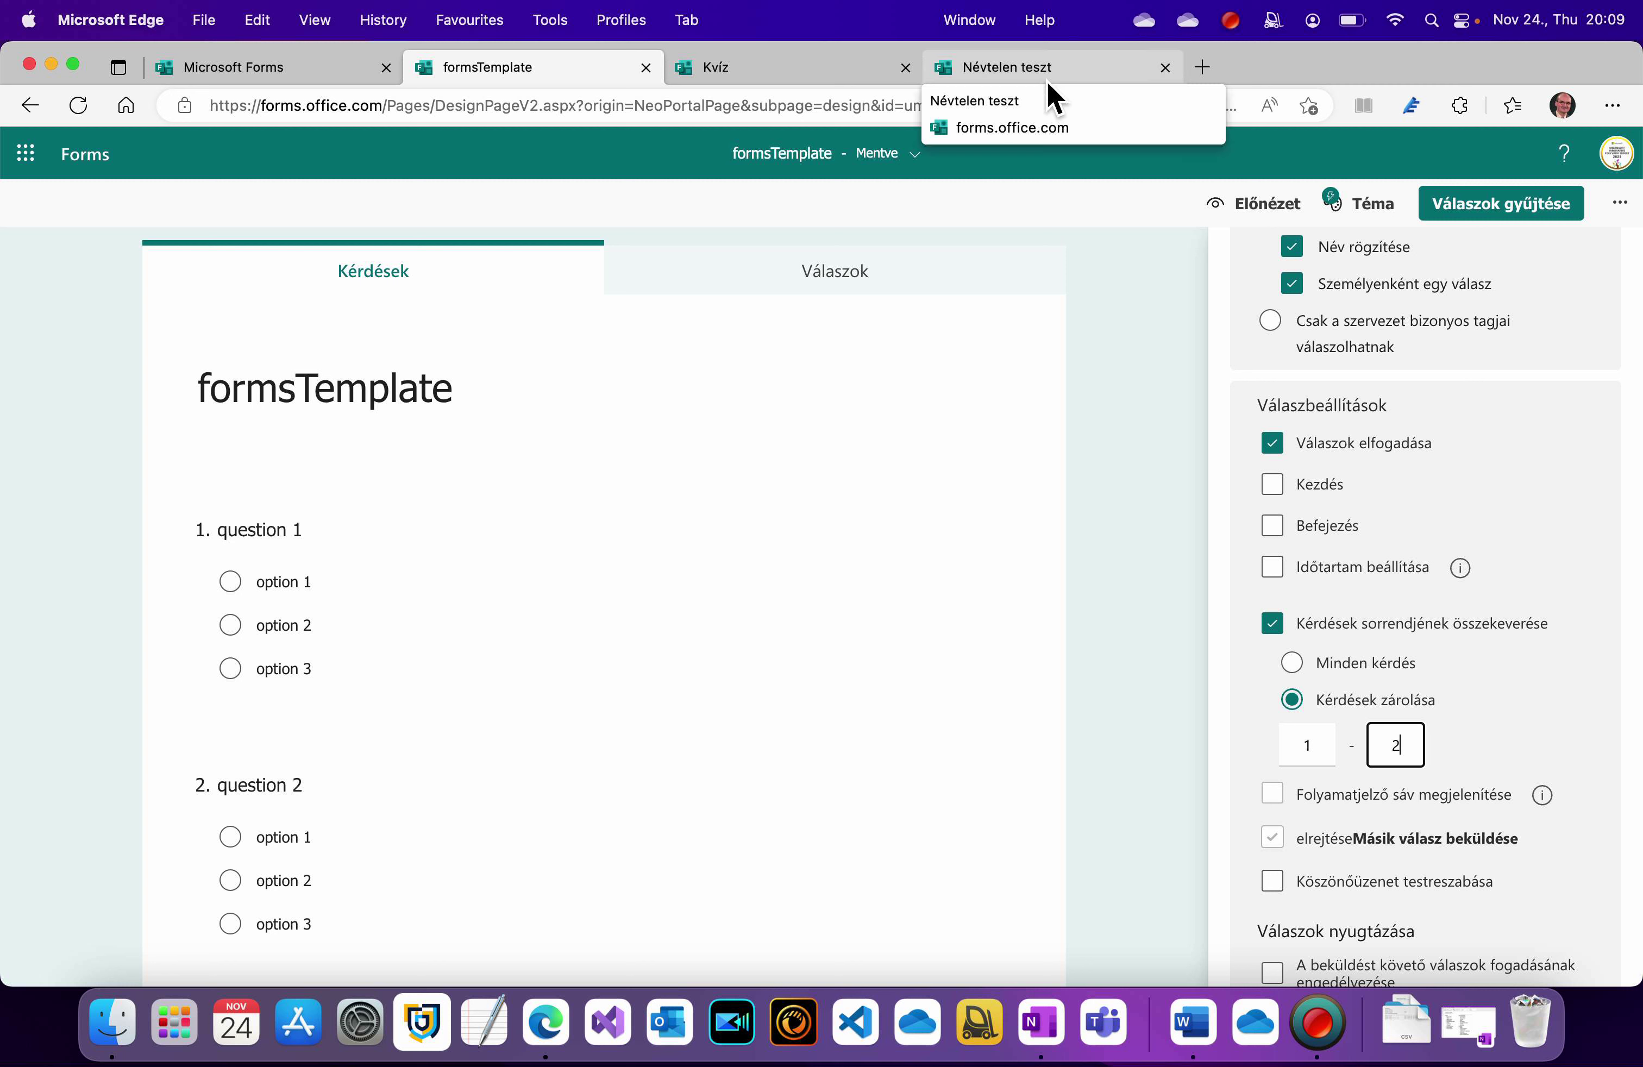
# - Check the OneNote topic list, return to formsTemplate, and create and copy its template-sharing link for duplication (Megosztás sablonként)
pyautogui.click(1042, 1029)
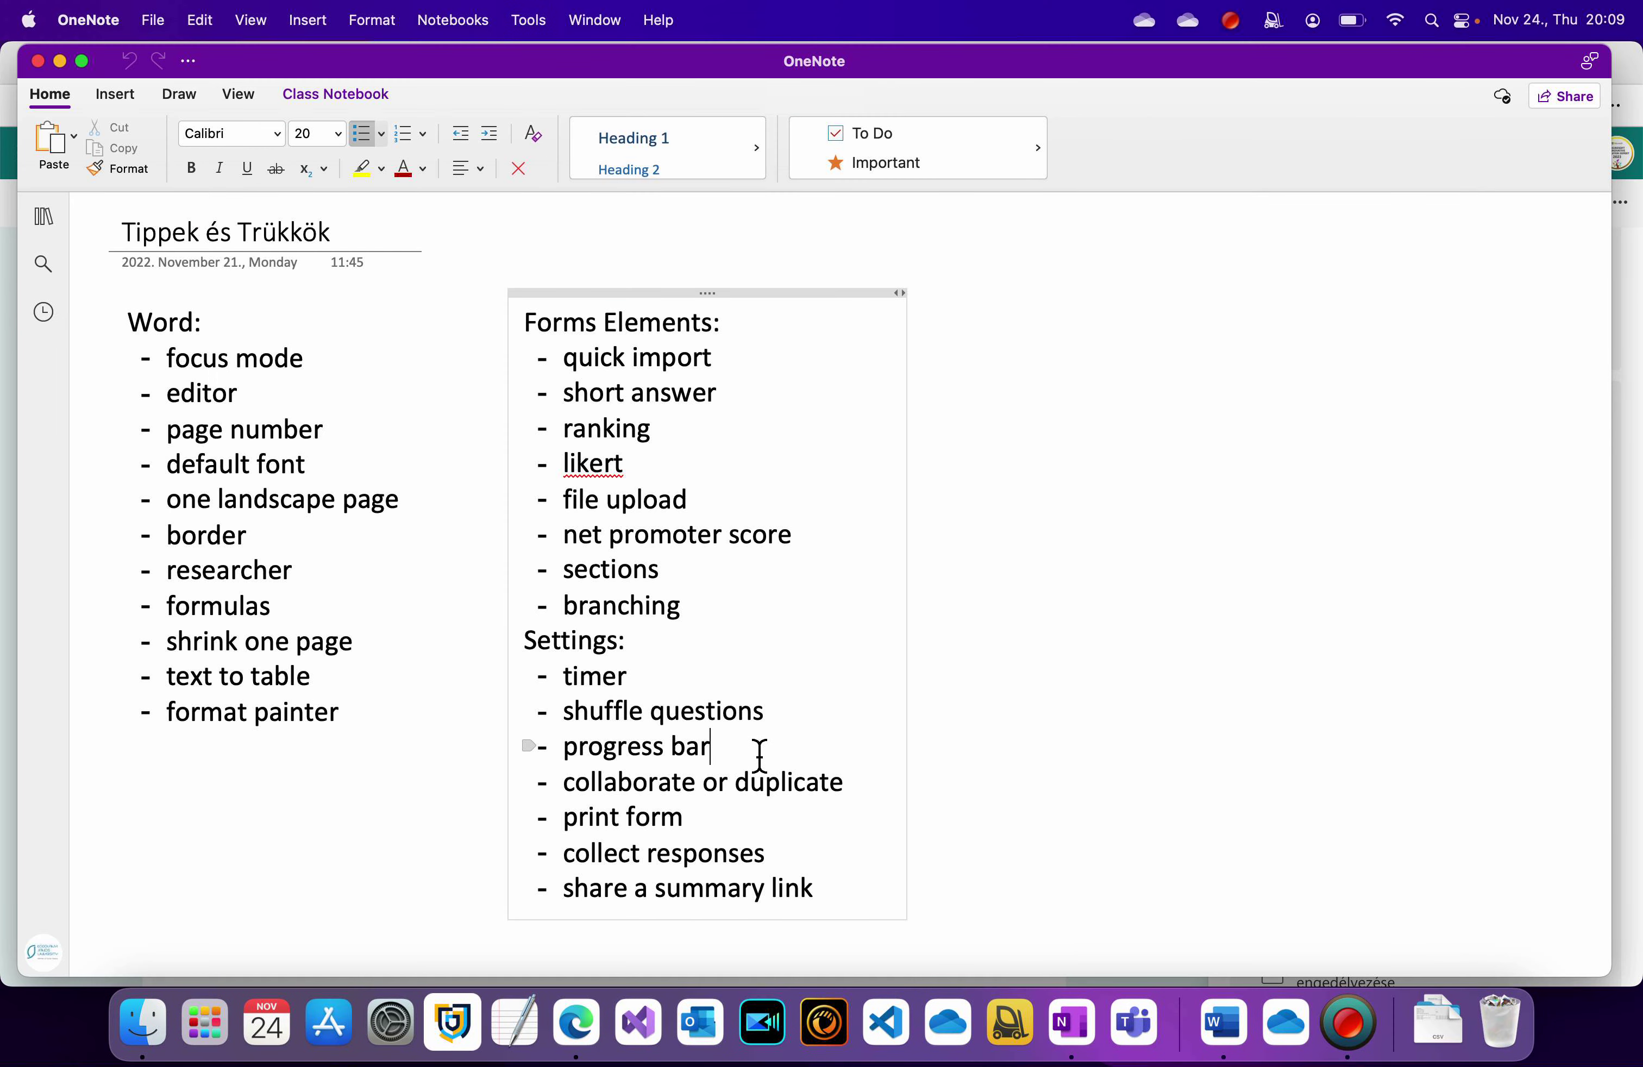
pyautogui.click(66, 68)
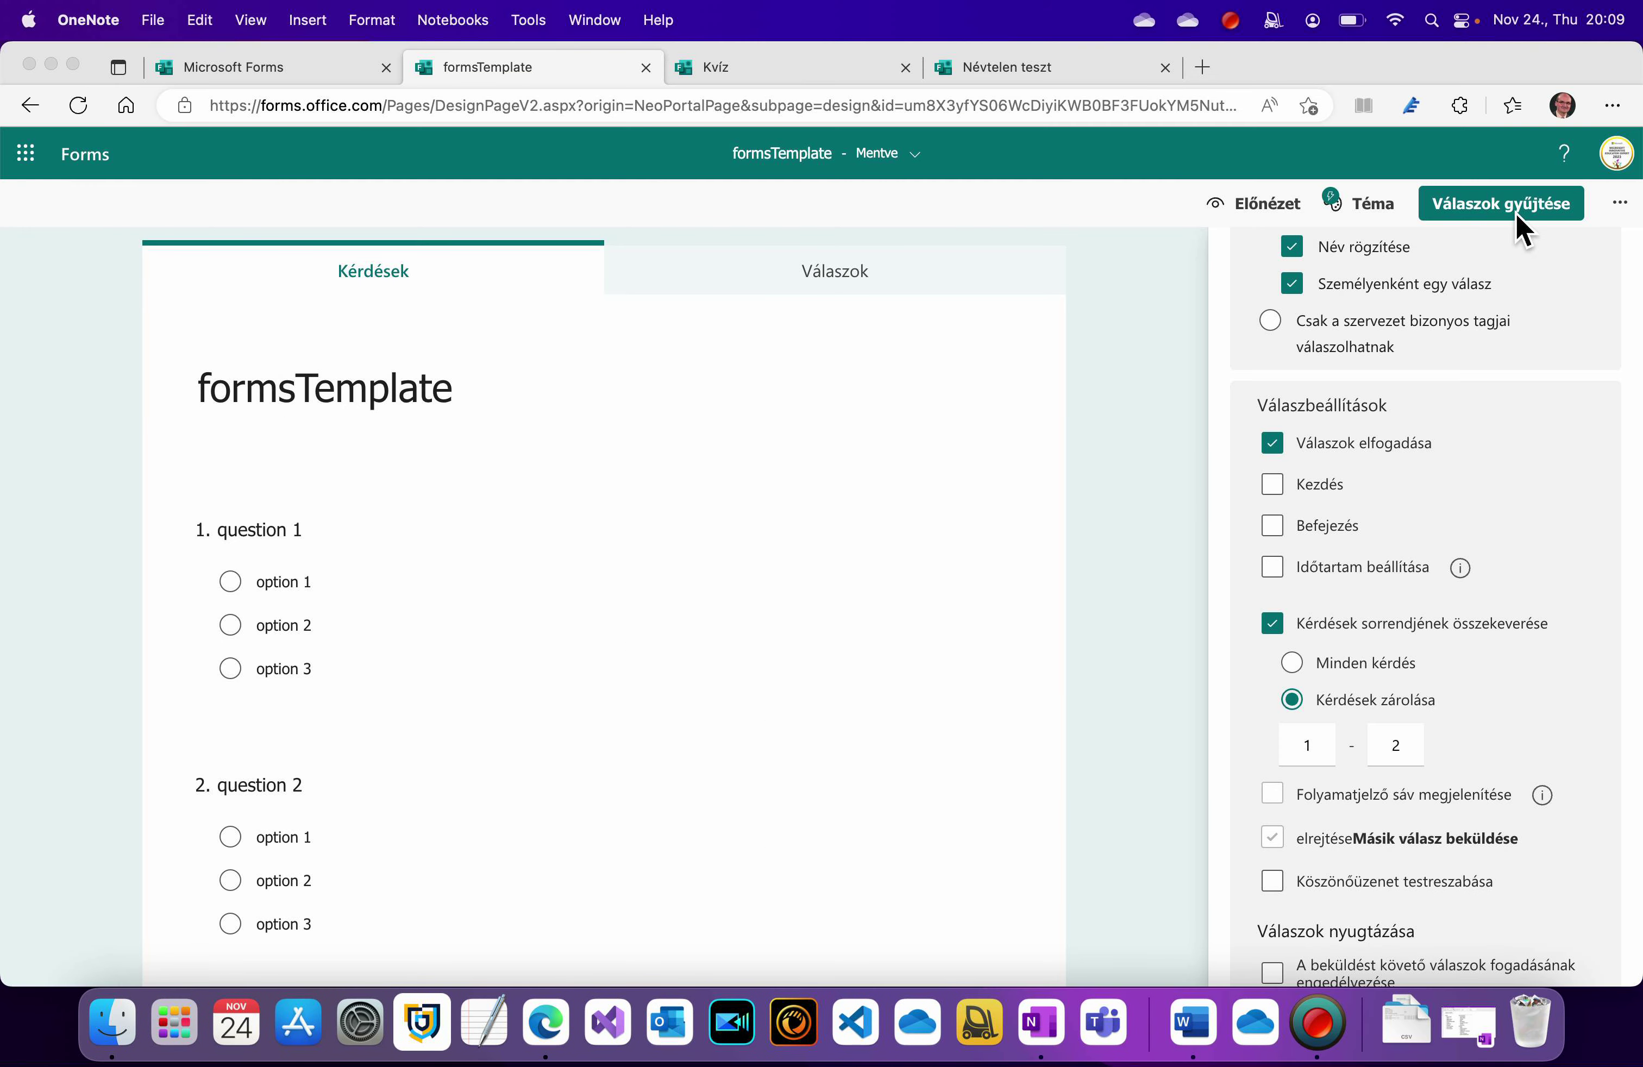
pyautogui.click(1625, 219)
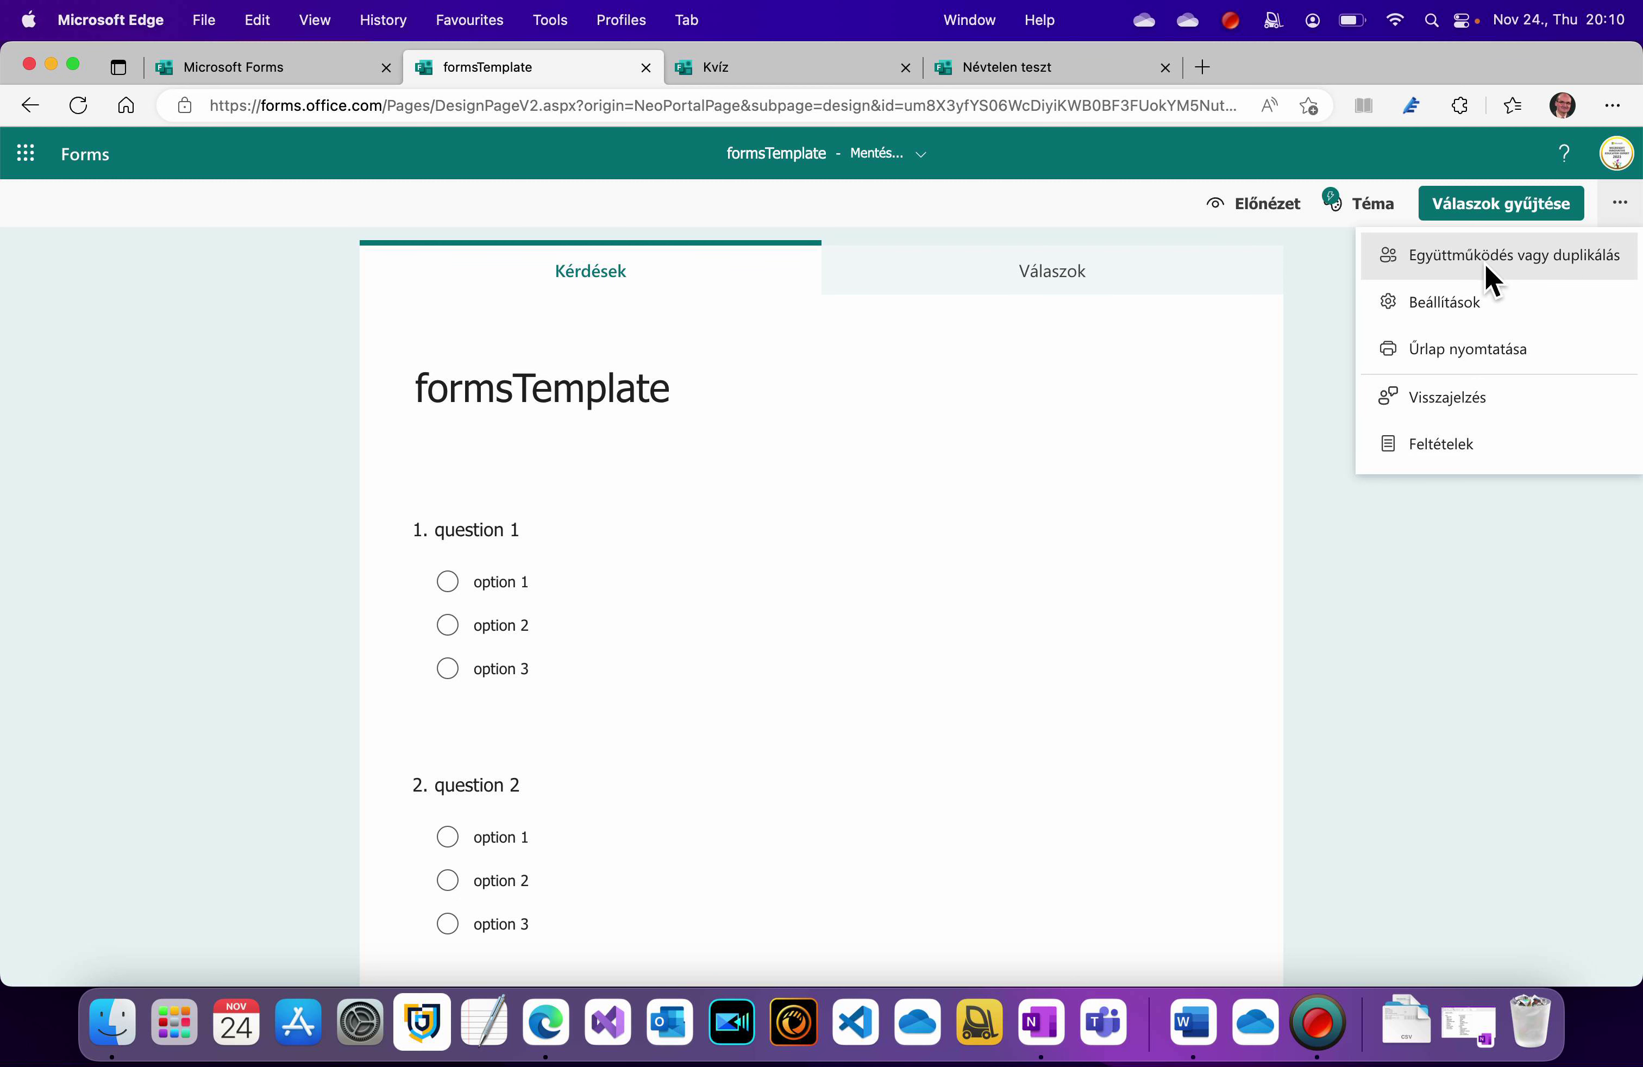
pyautogui.click(1456, 257)
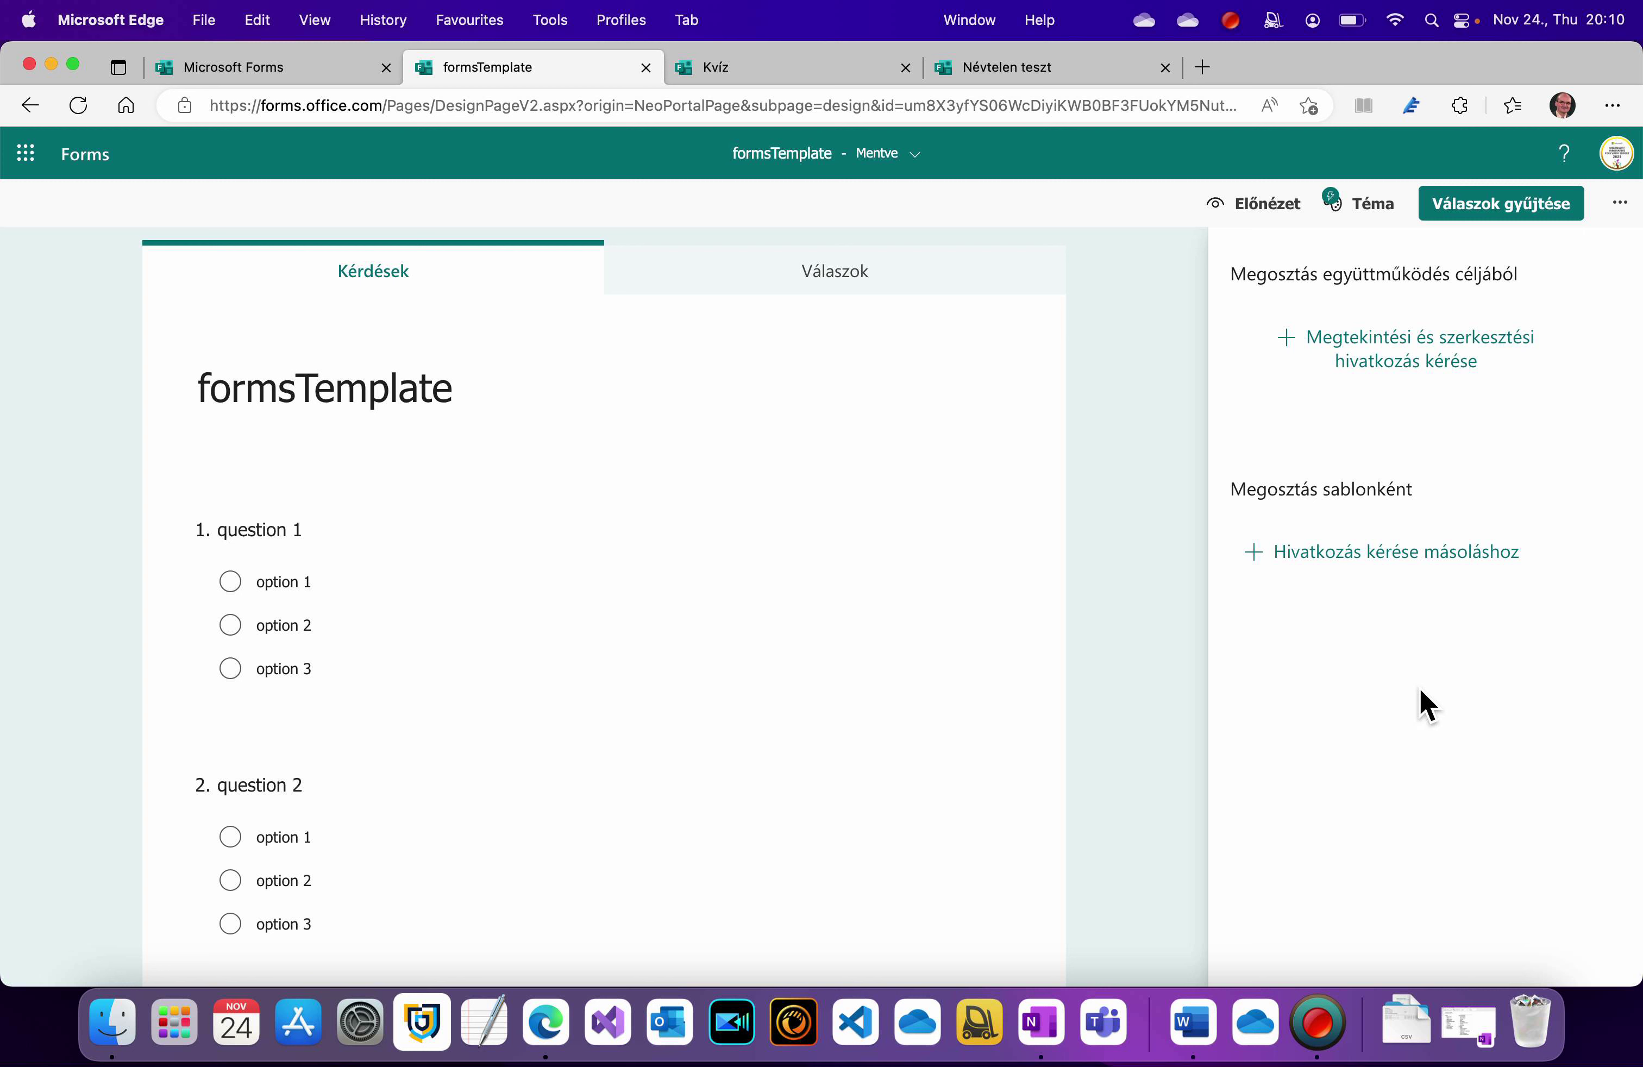
pyautogui.click(1412, 572)
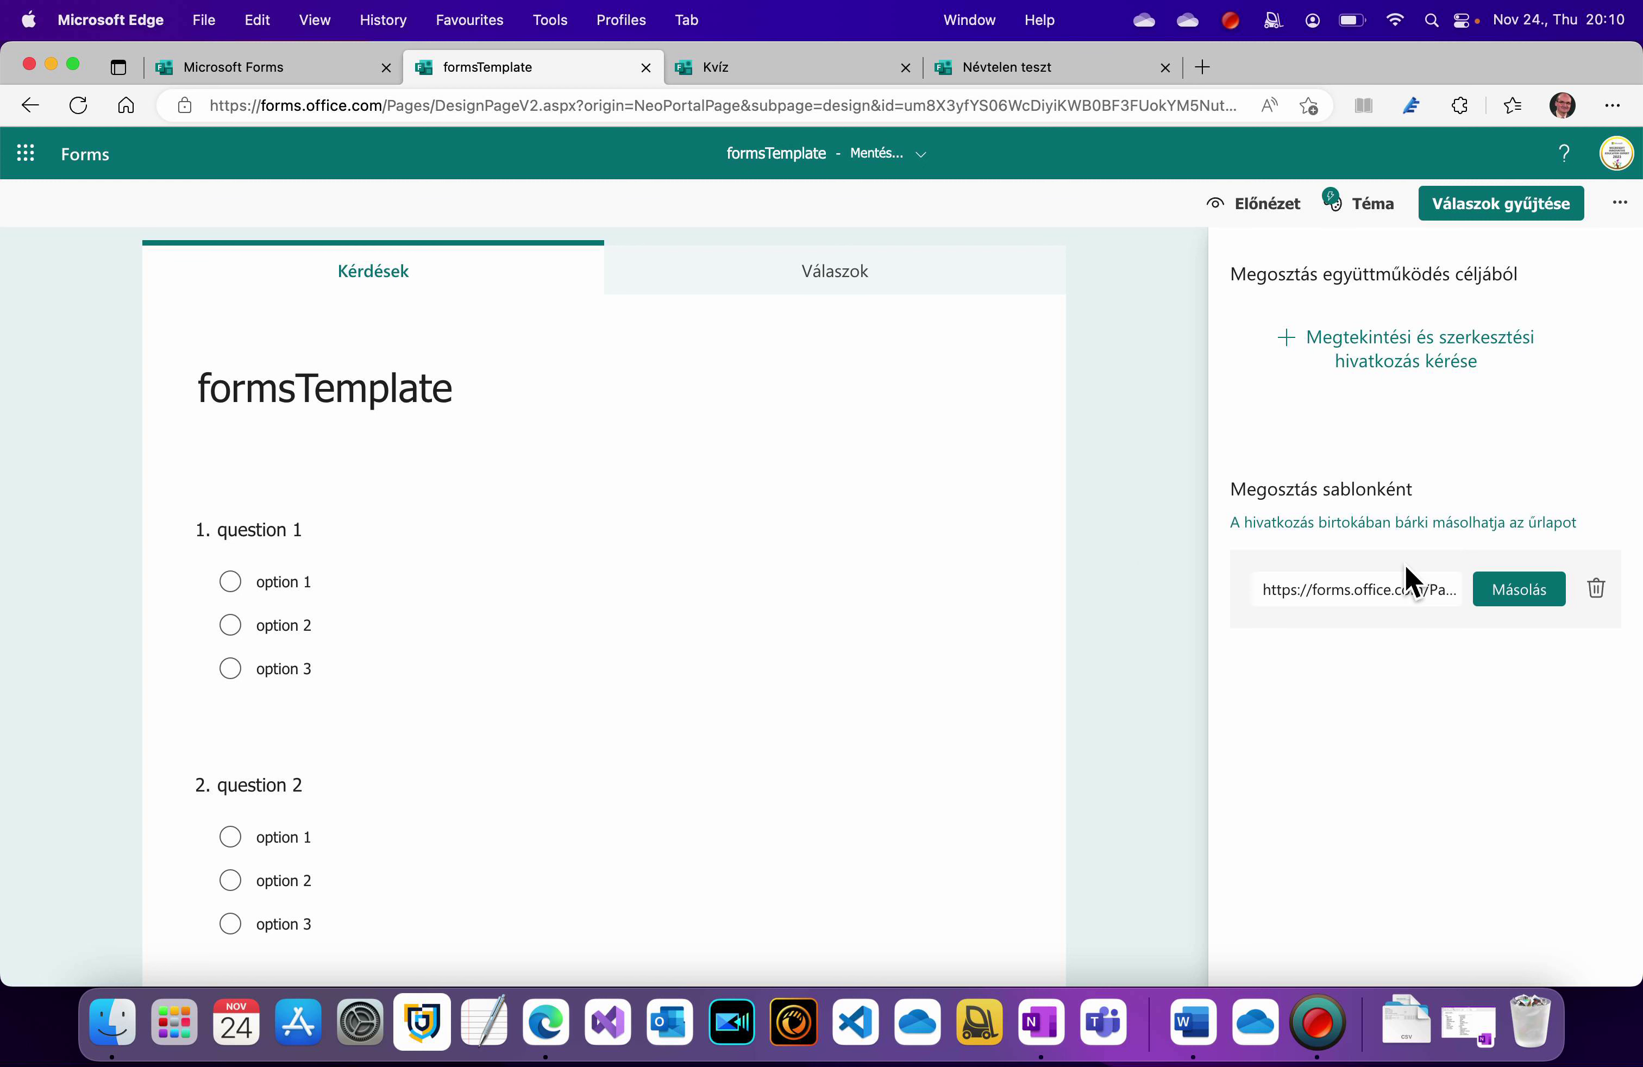
pyautogui.click(1530, 592)
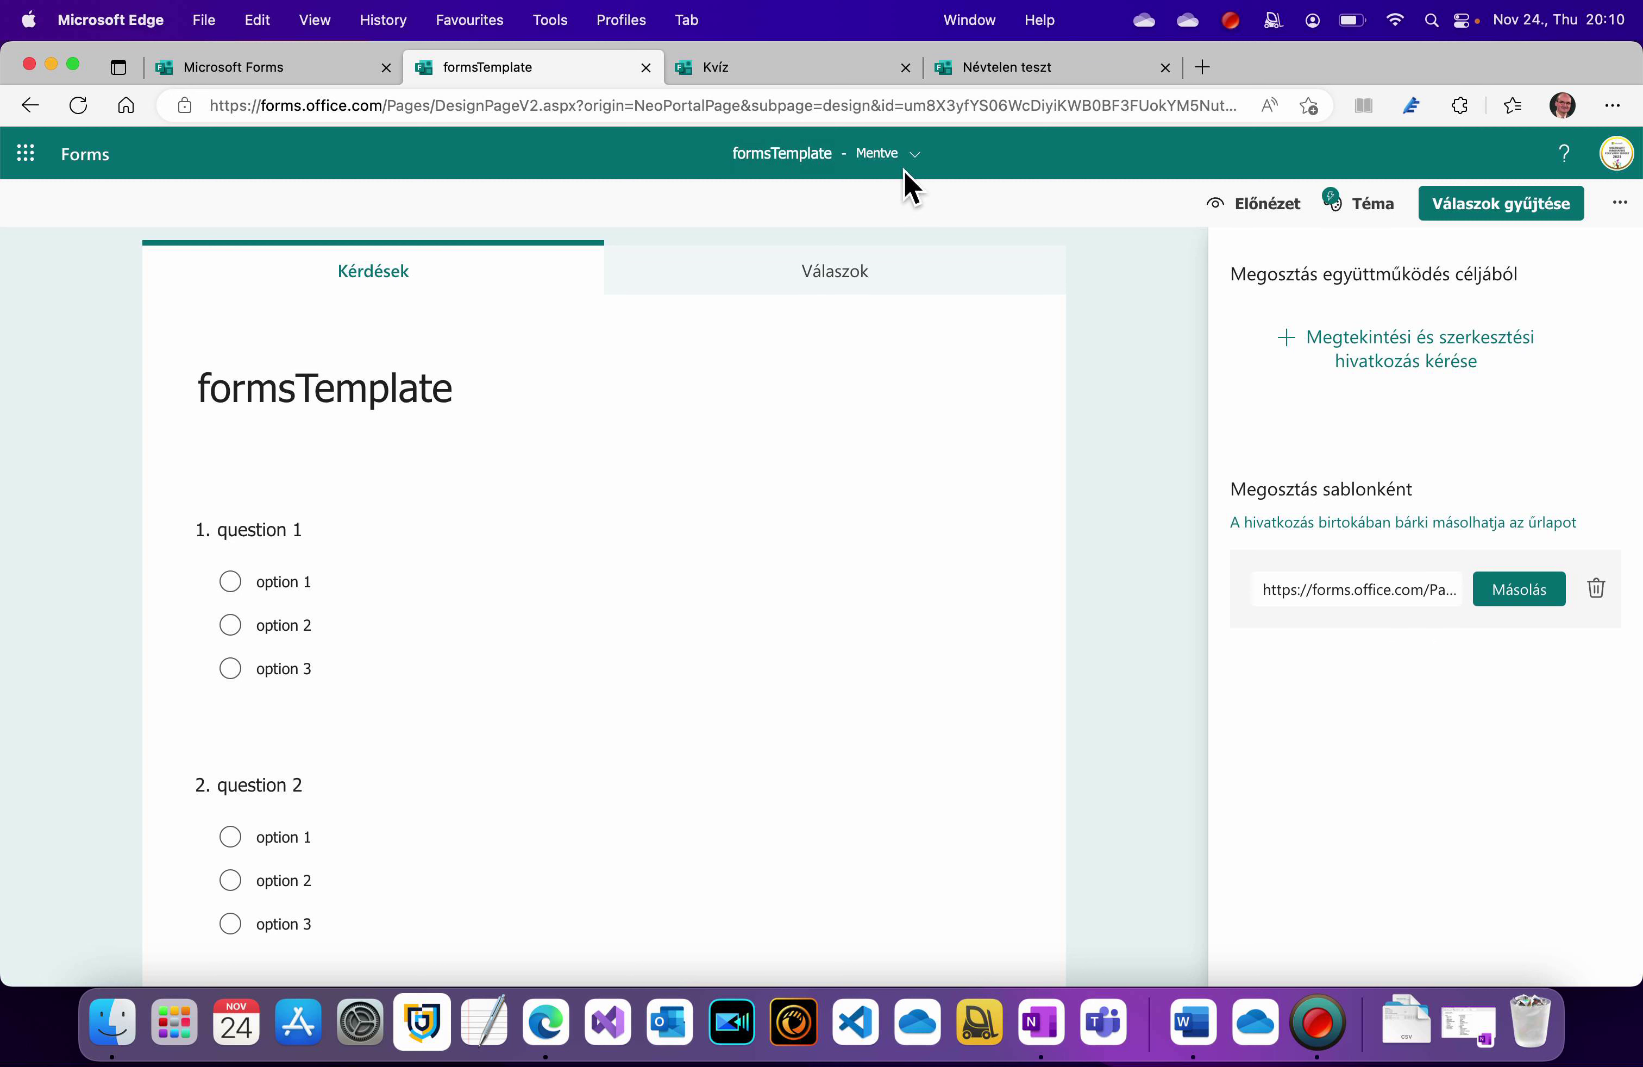
# - Load the copied template link in the Microsoft Forms browser tab, duplicate formsTemplate from it, and return to the Forms home page
pyautogui.click(292, 78)
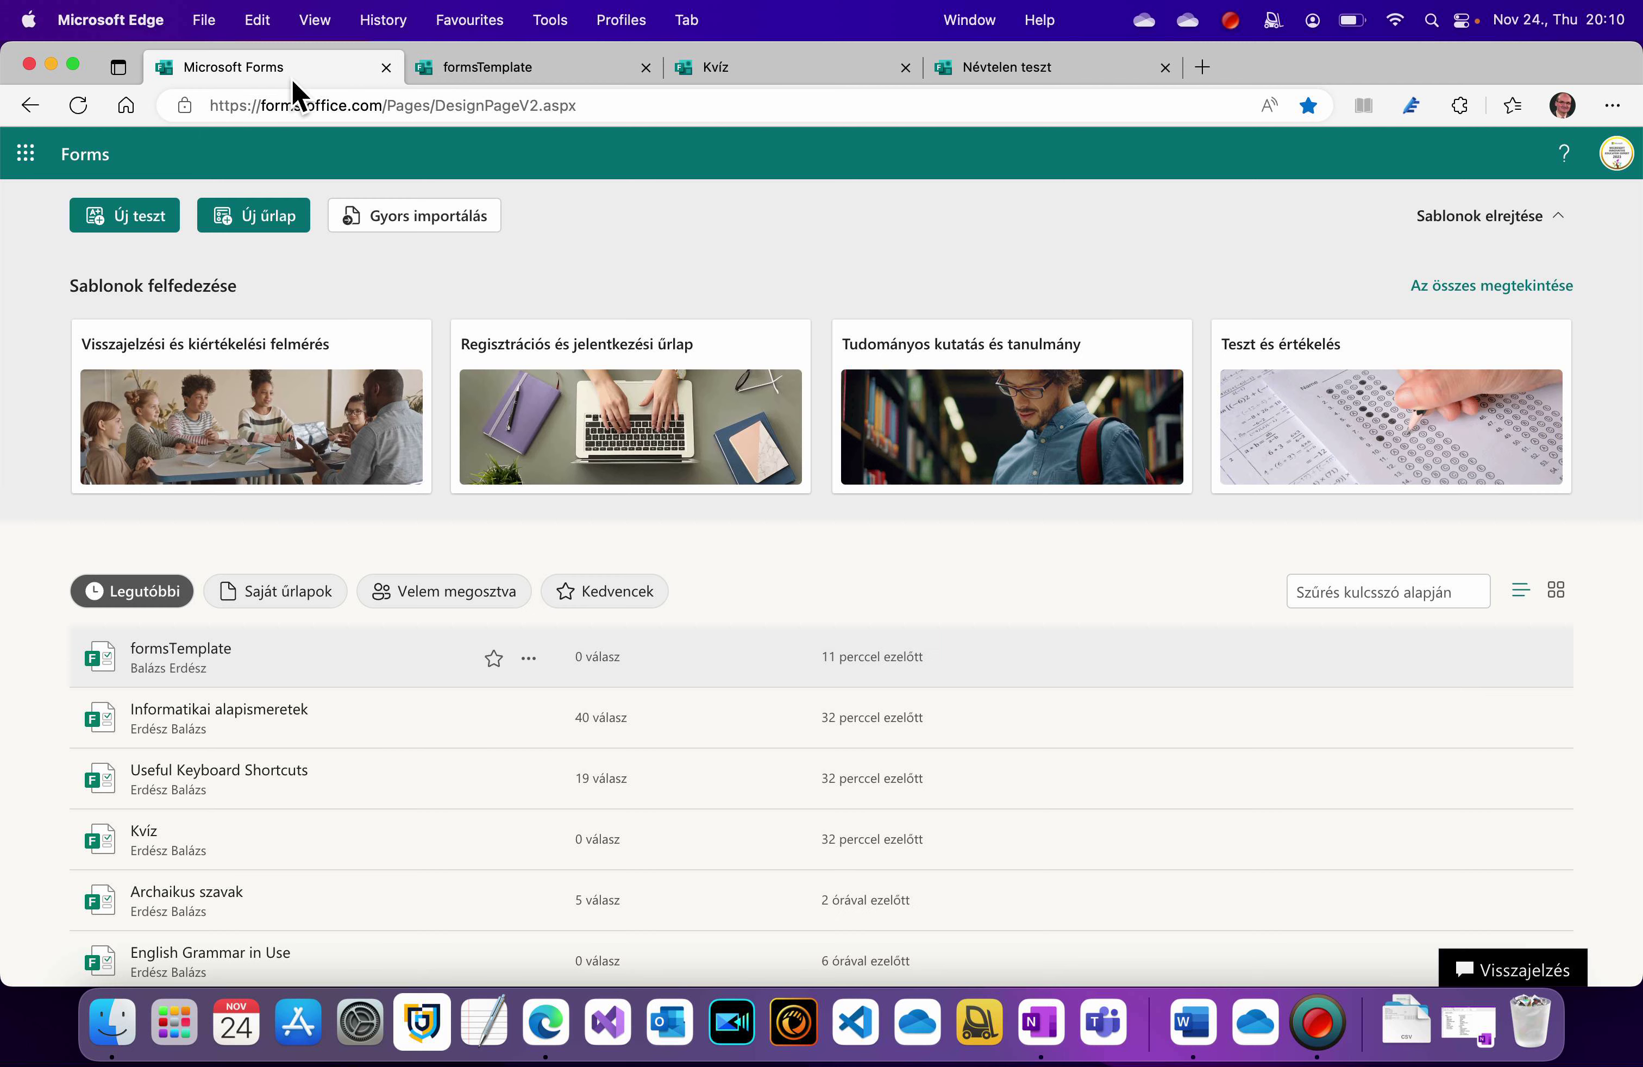
pyautogui.click(669, 110)
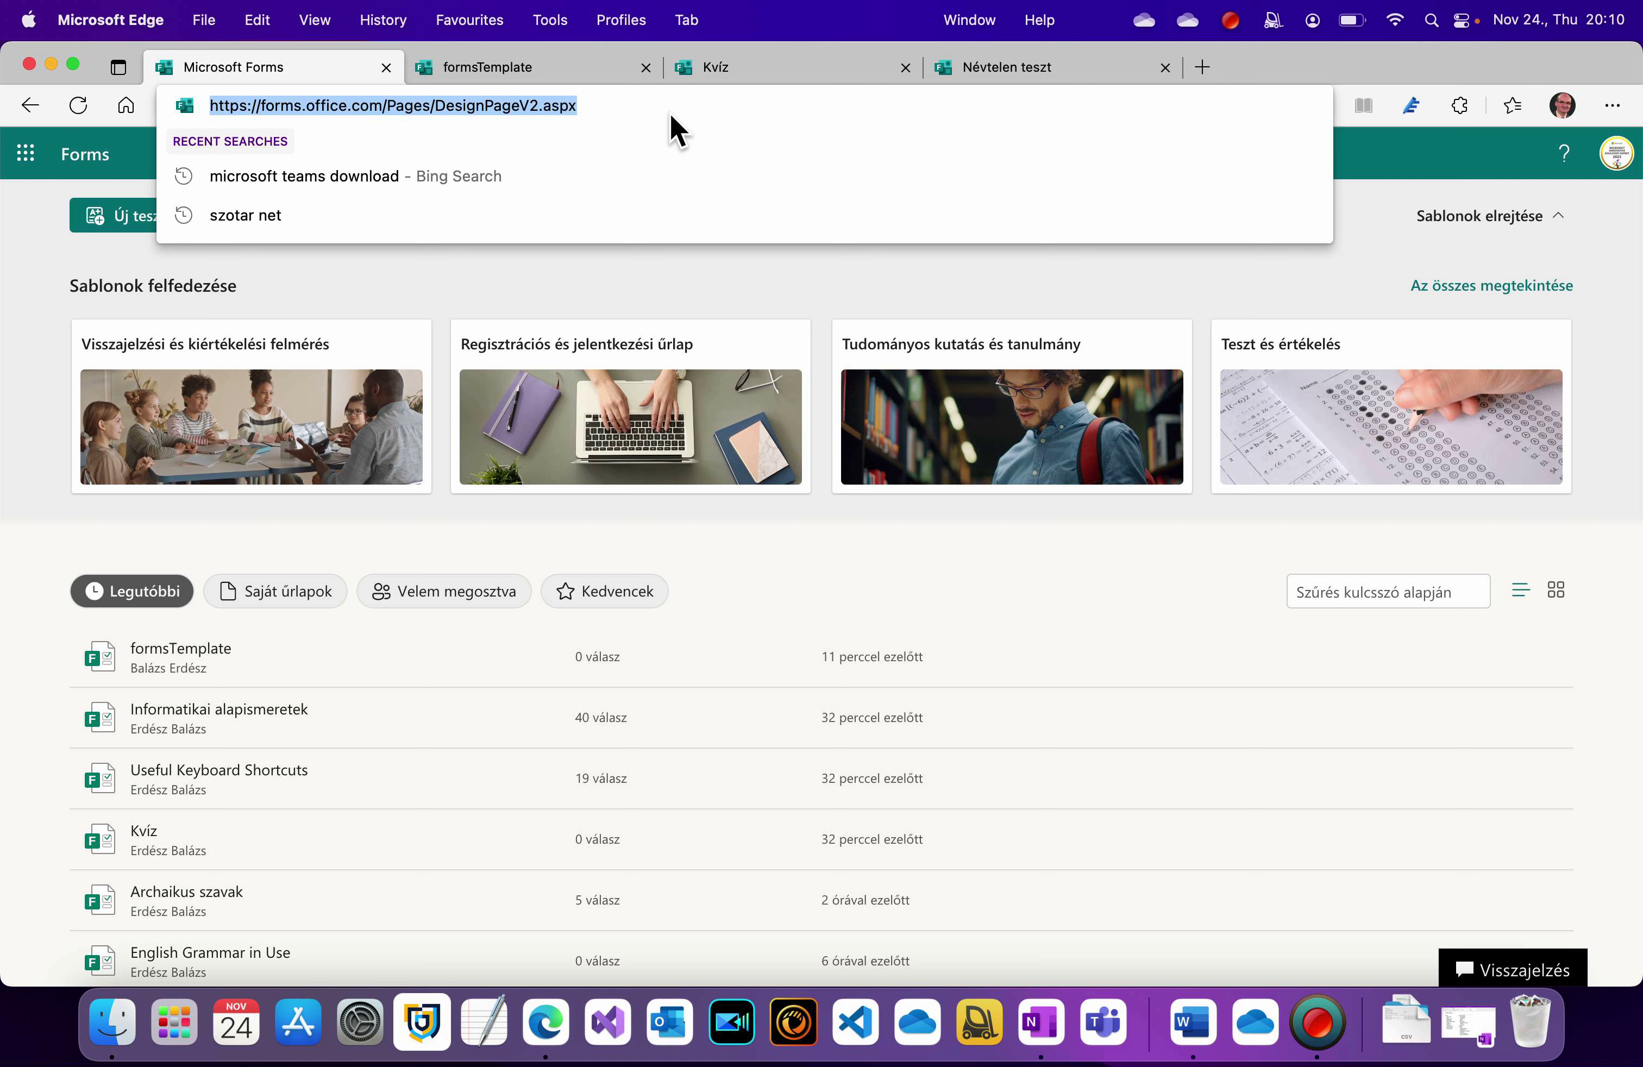
pyautogui.press('super+v')
pyautogui.press('Return')
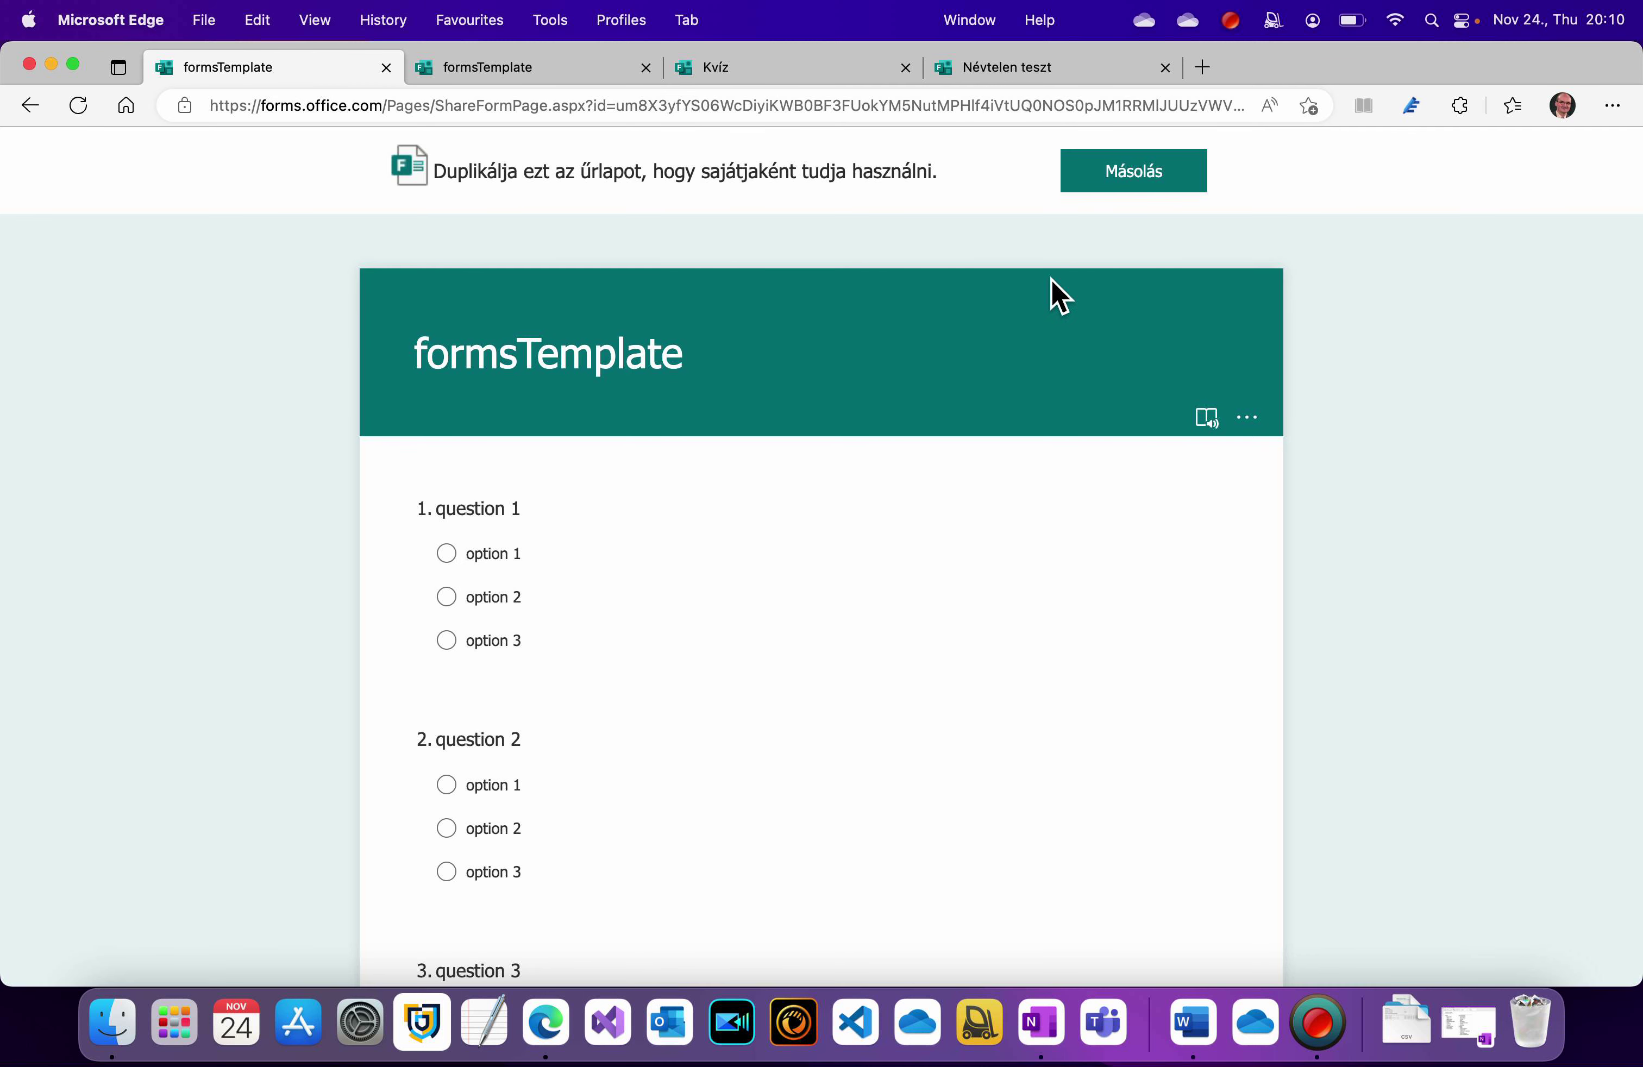
pyautogui.click(1153, 181)
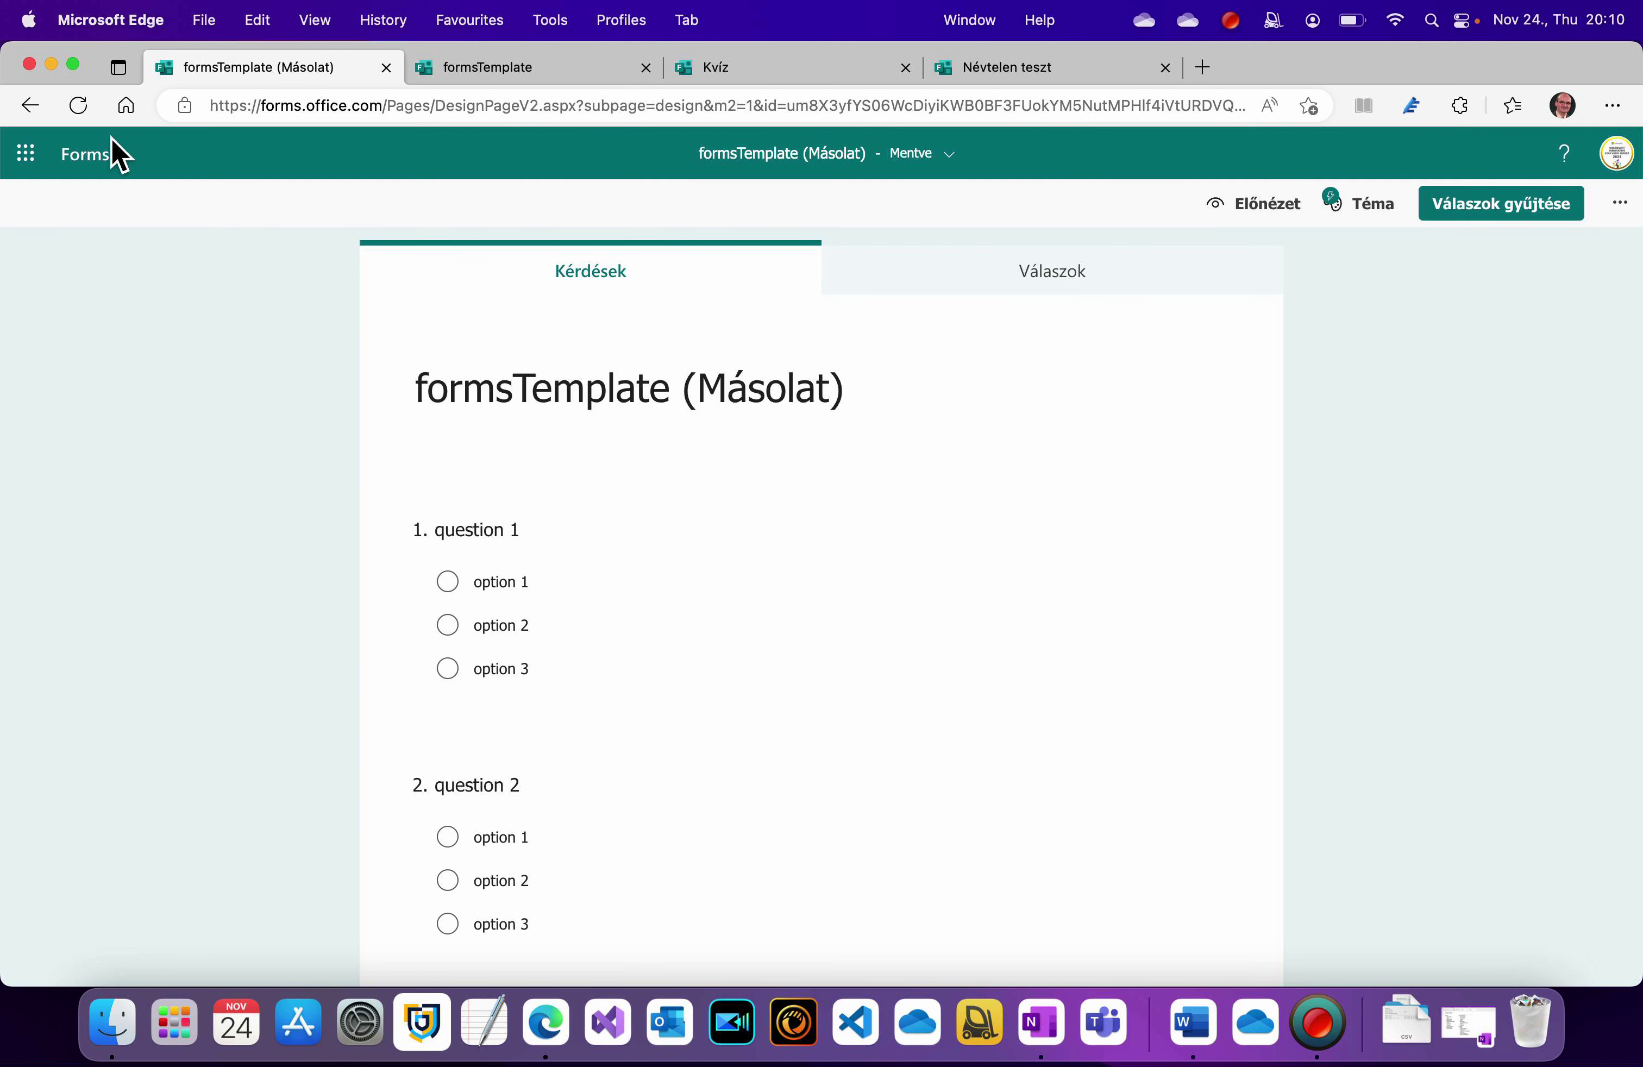
pyautogui.click(95, 163)
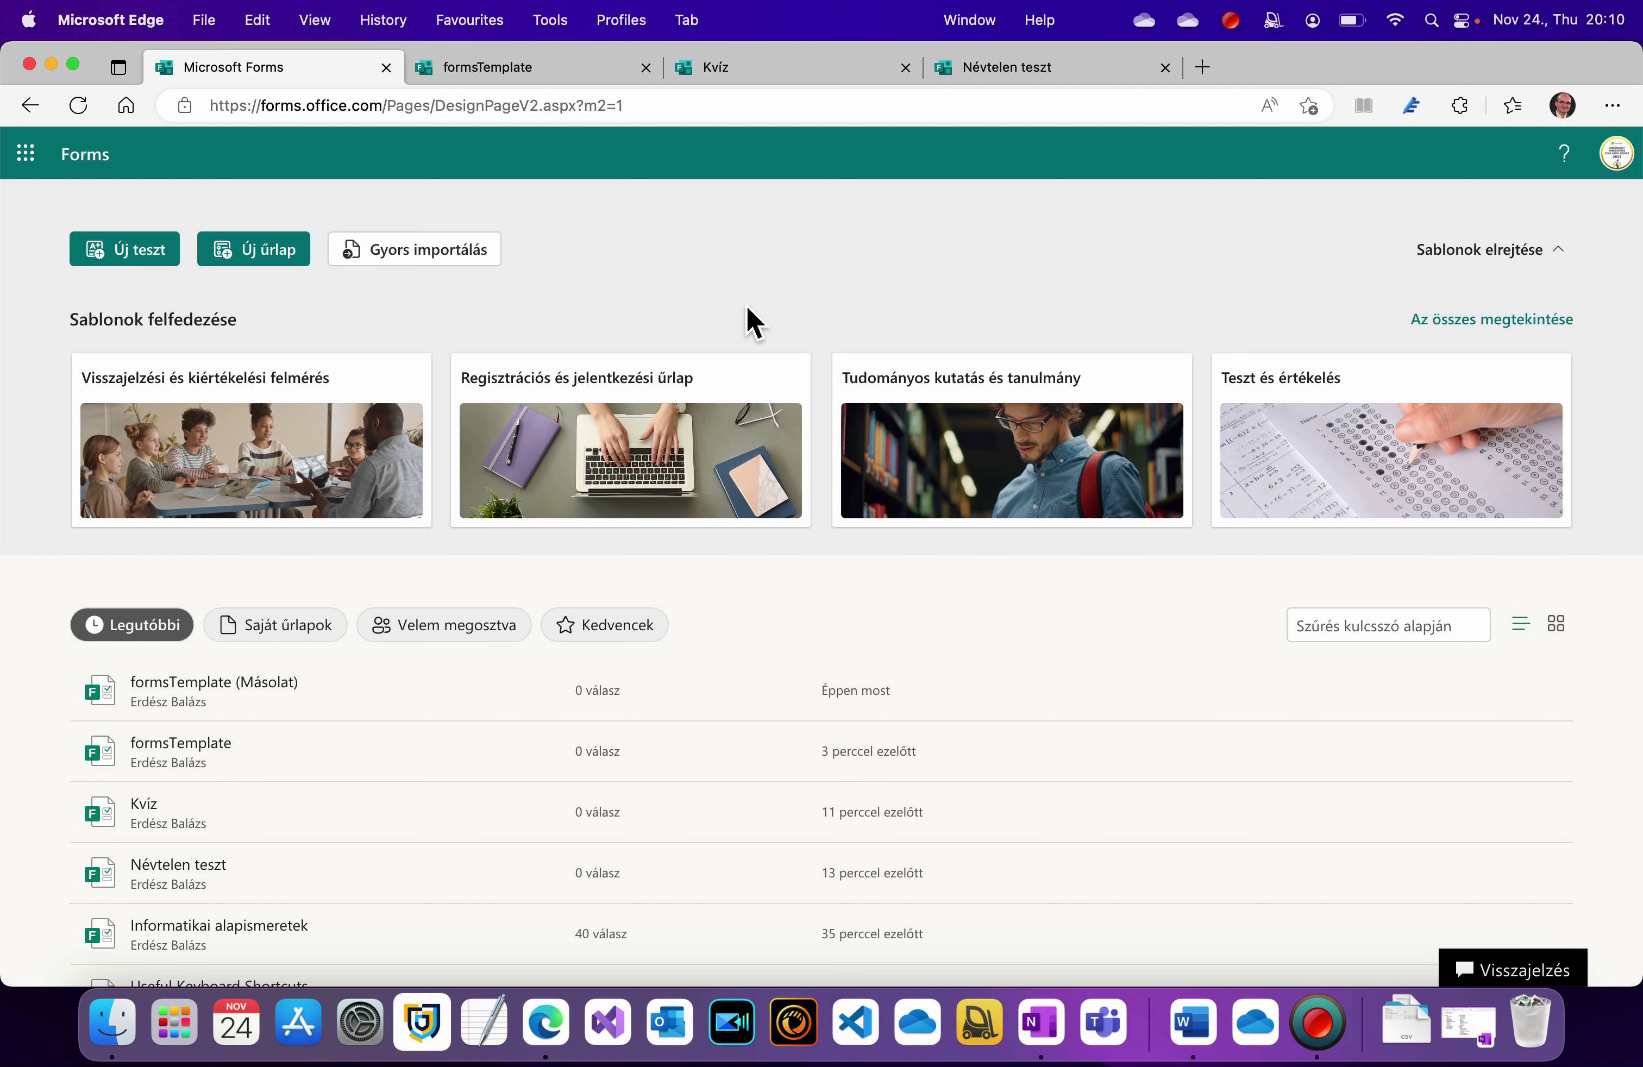
# - Consult the OneNote topic list and view the print preview of the Névtelen teszt quiz (Űrlap nyomtatása), closing it without printing
pyautogui.click(1053, 1034)
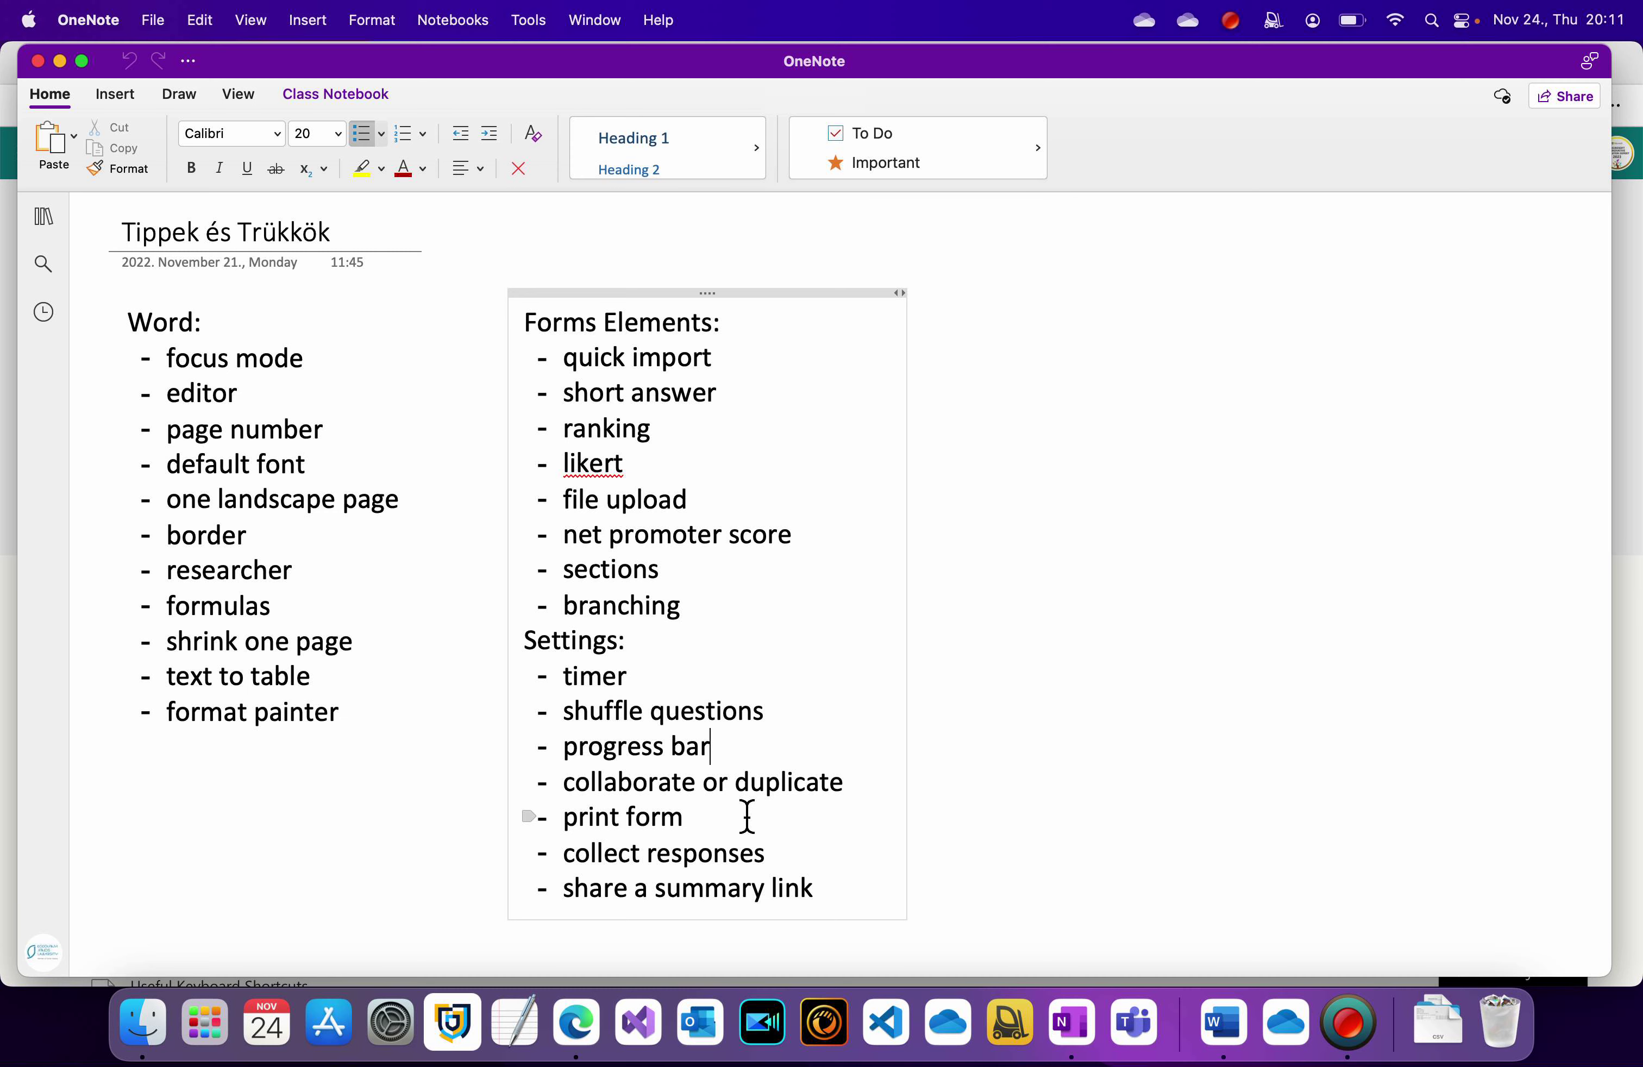
pyautogui.click(61, 62)
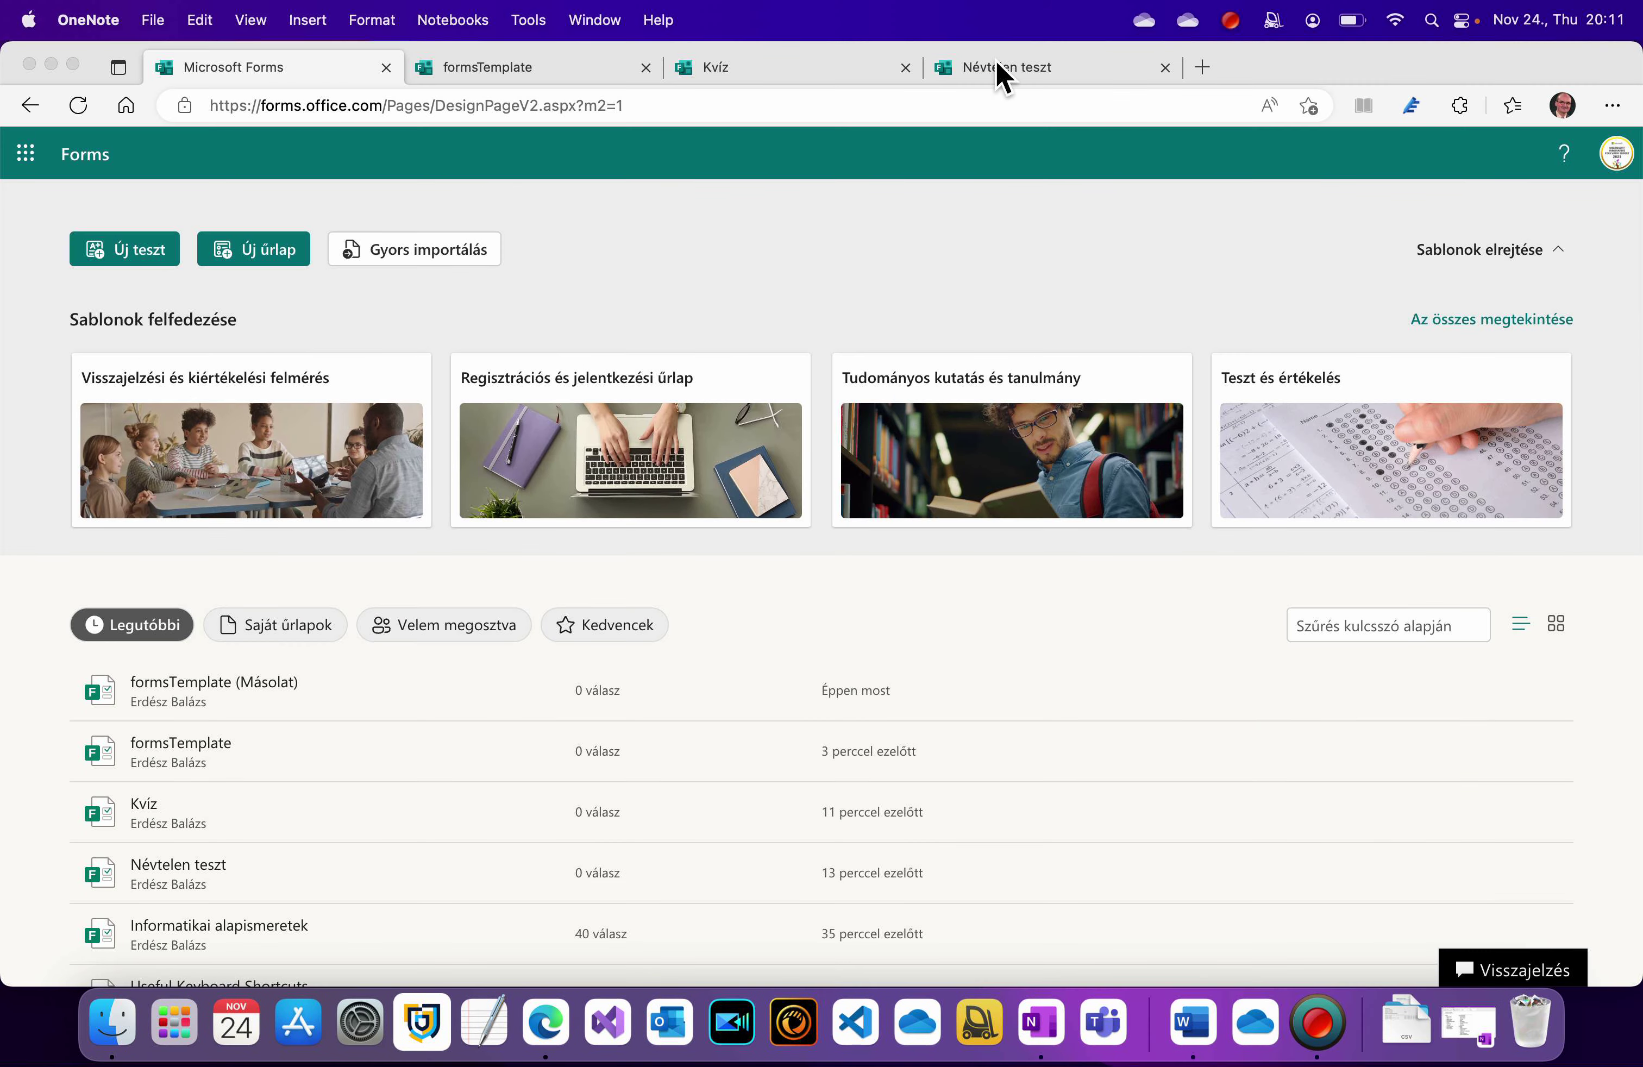
pyautogui.click(999, 70)
pyautogui.click(1627, 211)
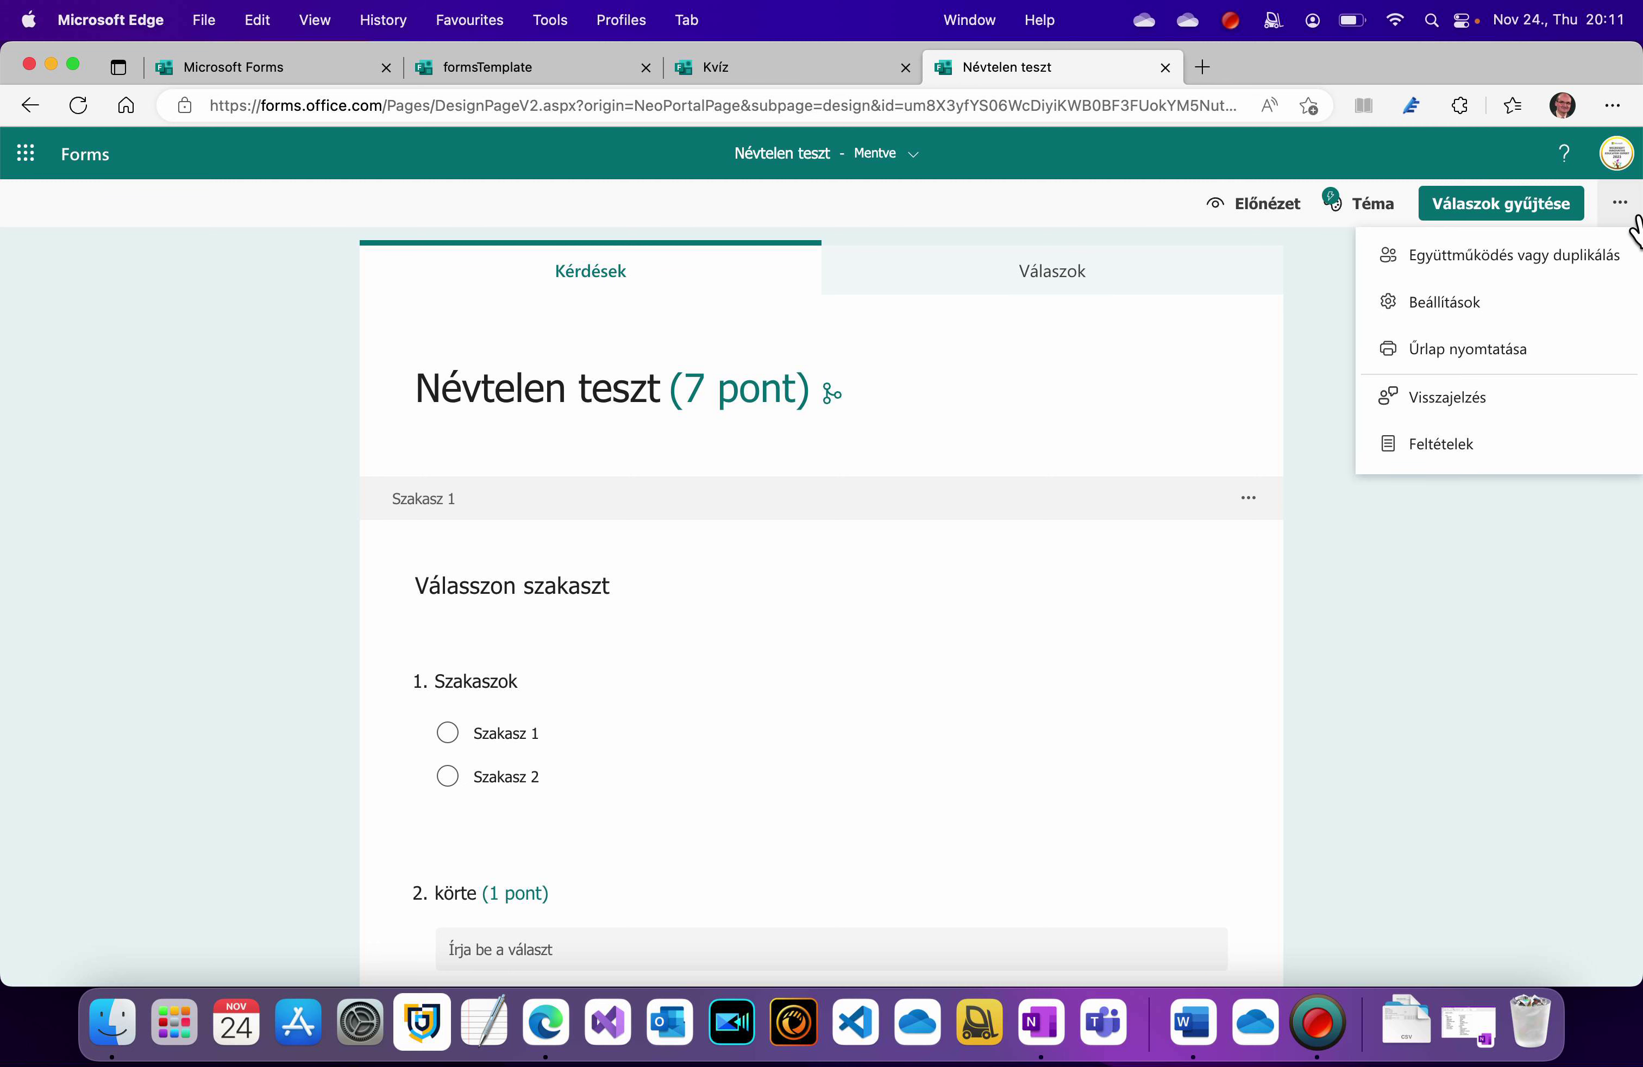
pyautogui.click(1502, 352)
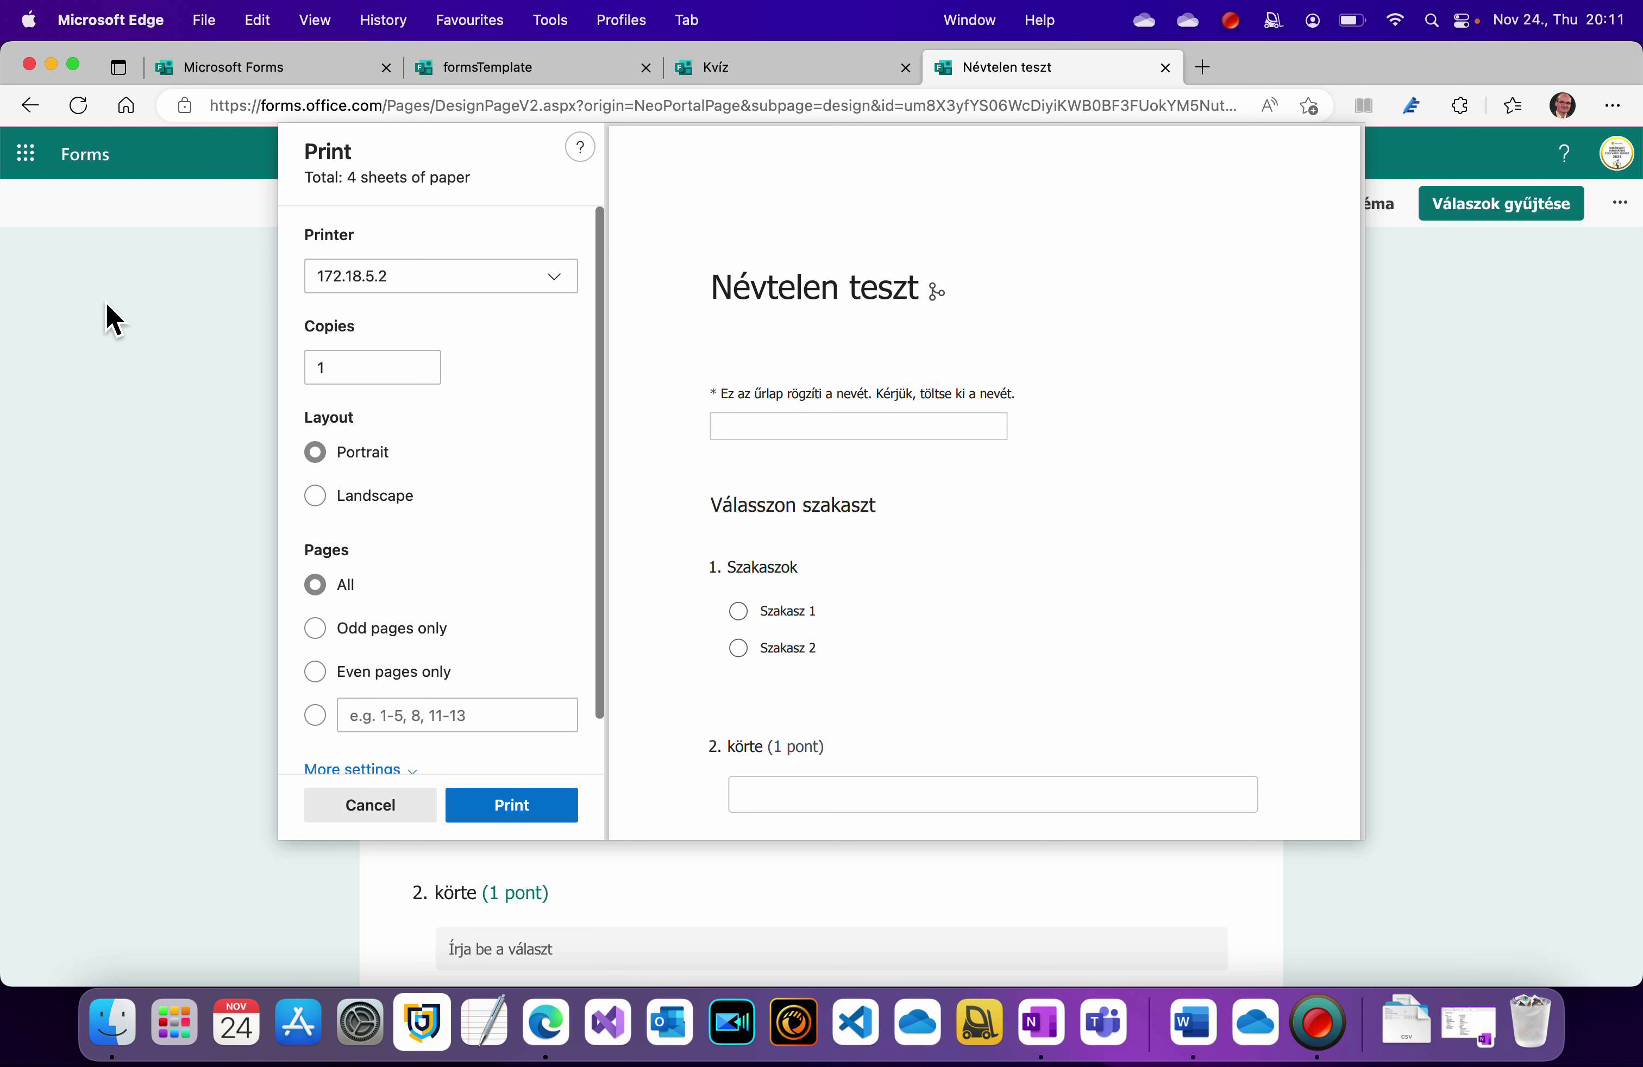
pyautogui.click(403, 809)
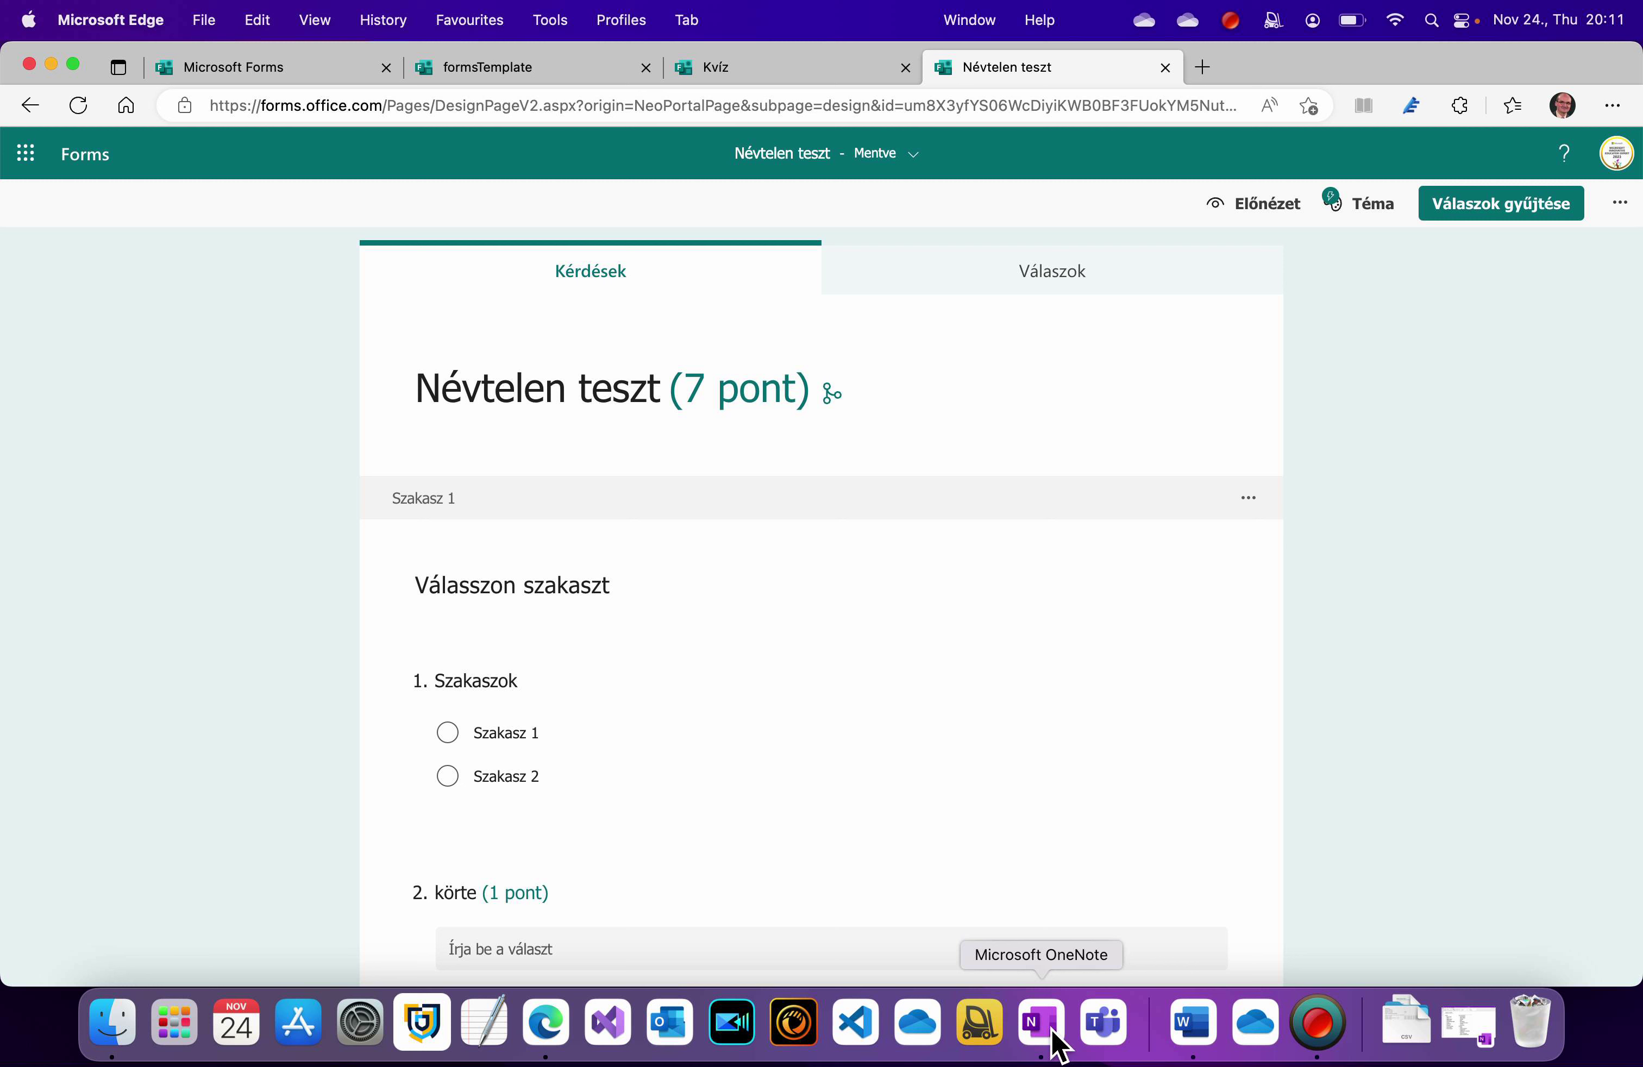
# - Consult the OneNote topic list and shorten the response link (URL rövidítése) in the Névtelen teszt quiz's response collection options
pyautogui.click(1040, 1021)
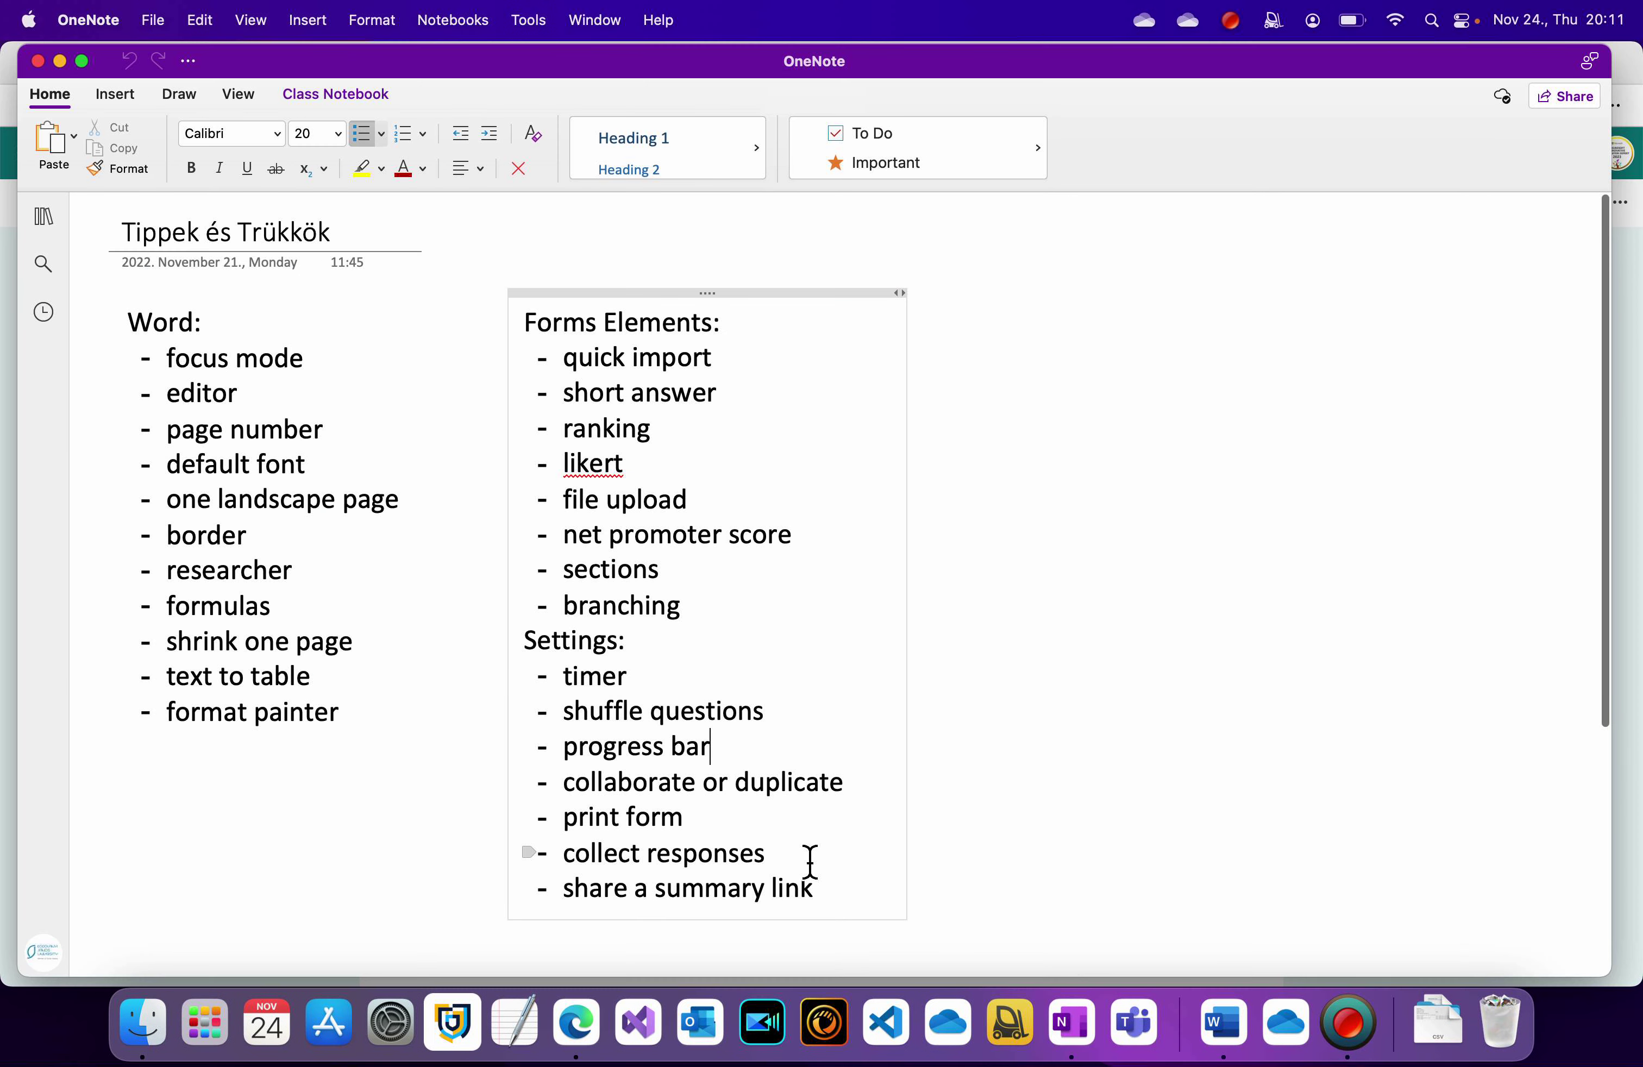
pyautogui.click(62, 65)
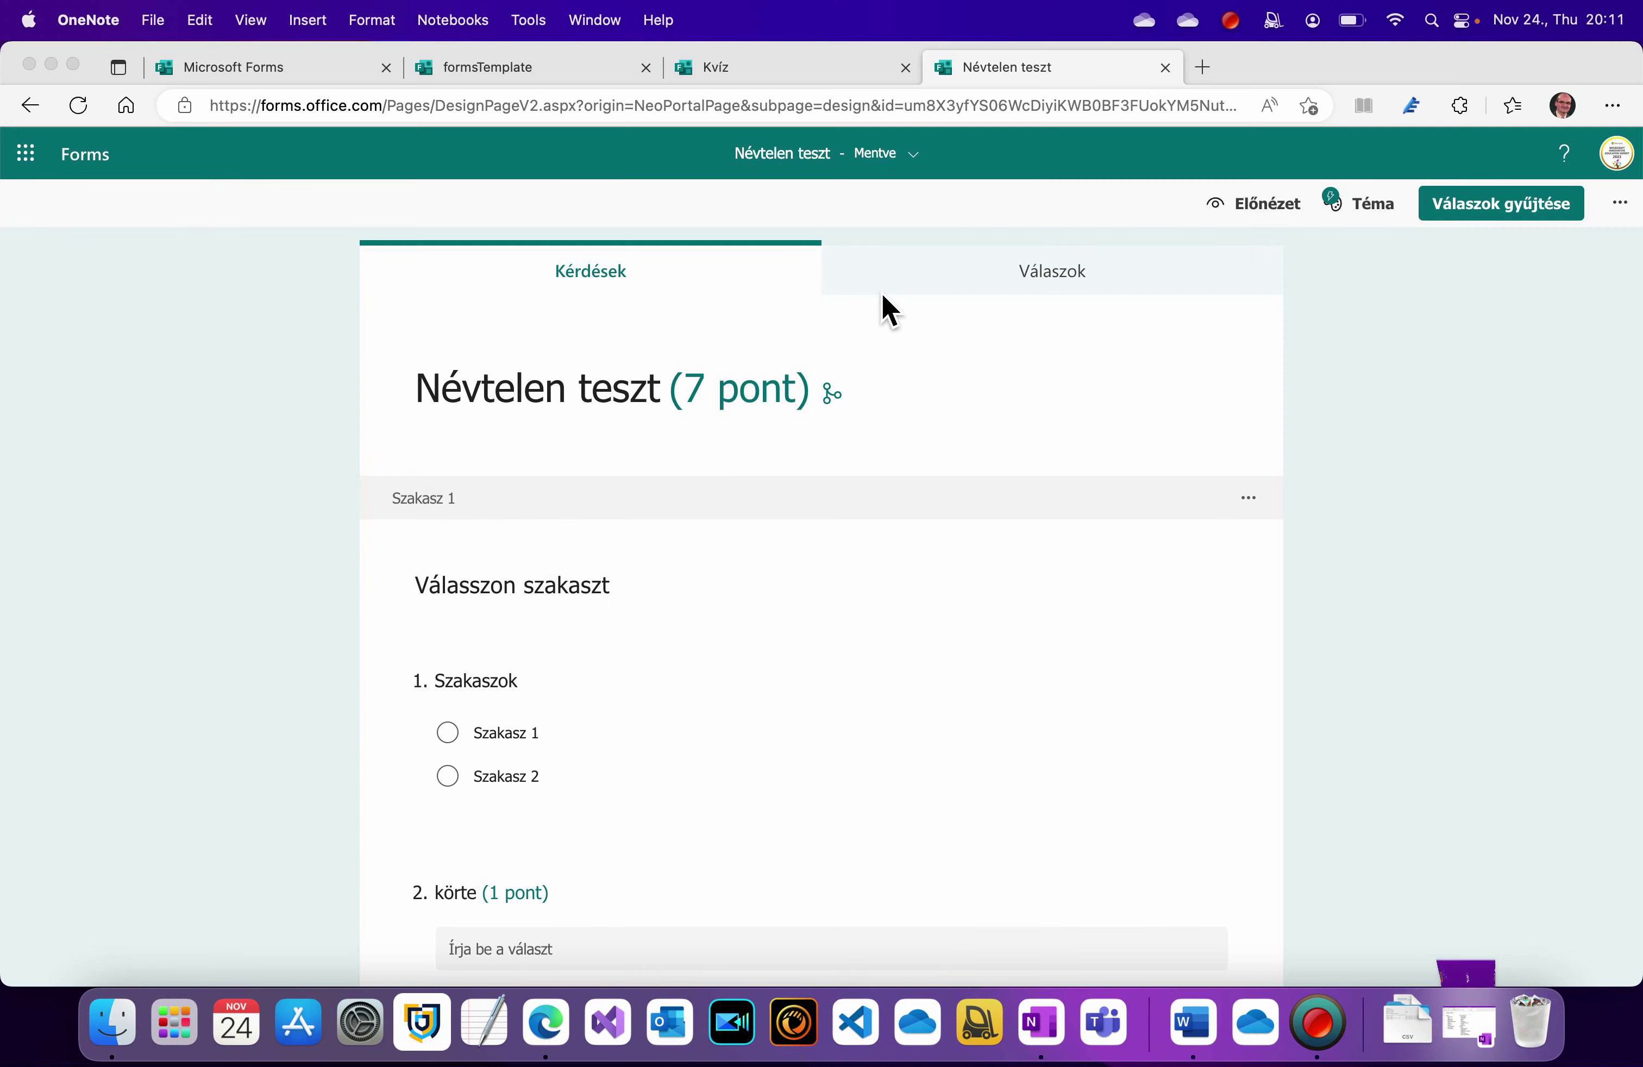
pyautogui.click(1503, 208)
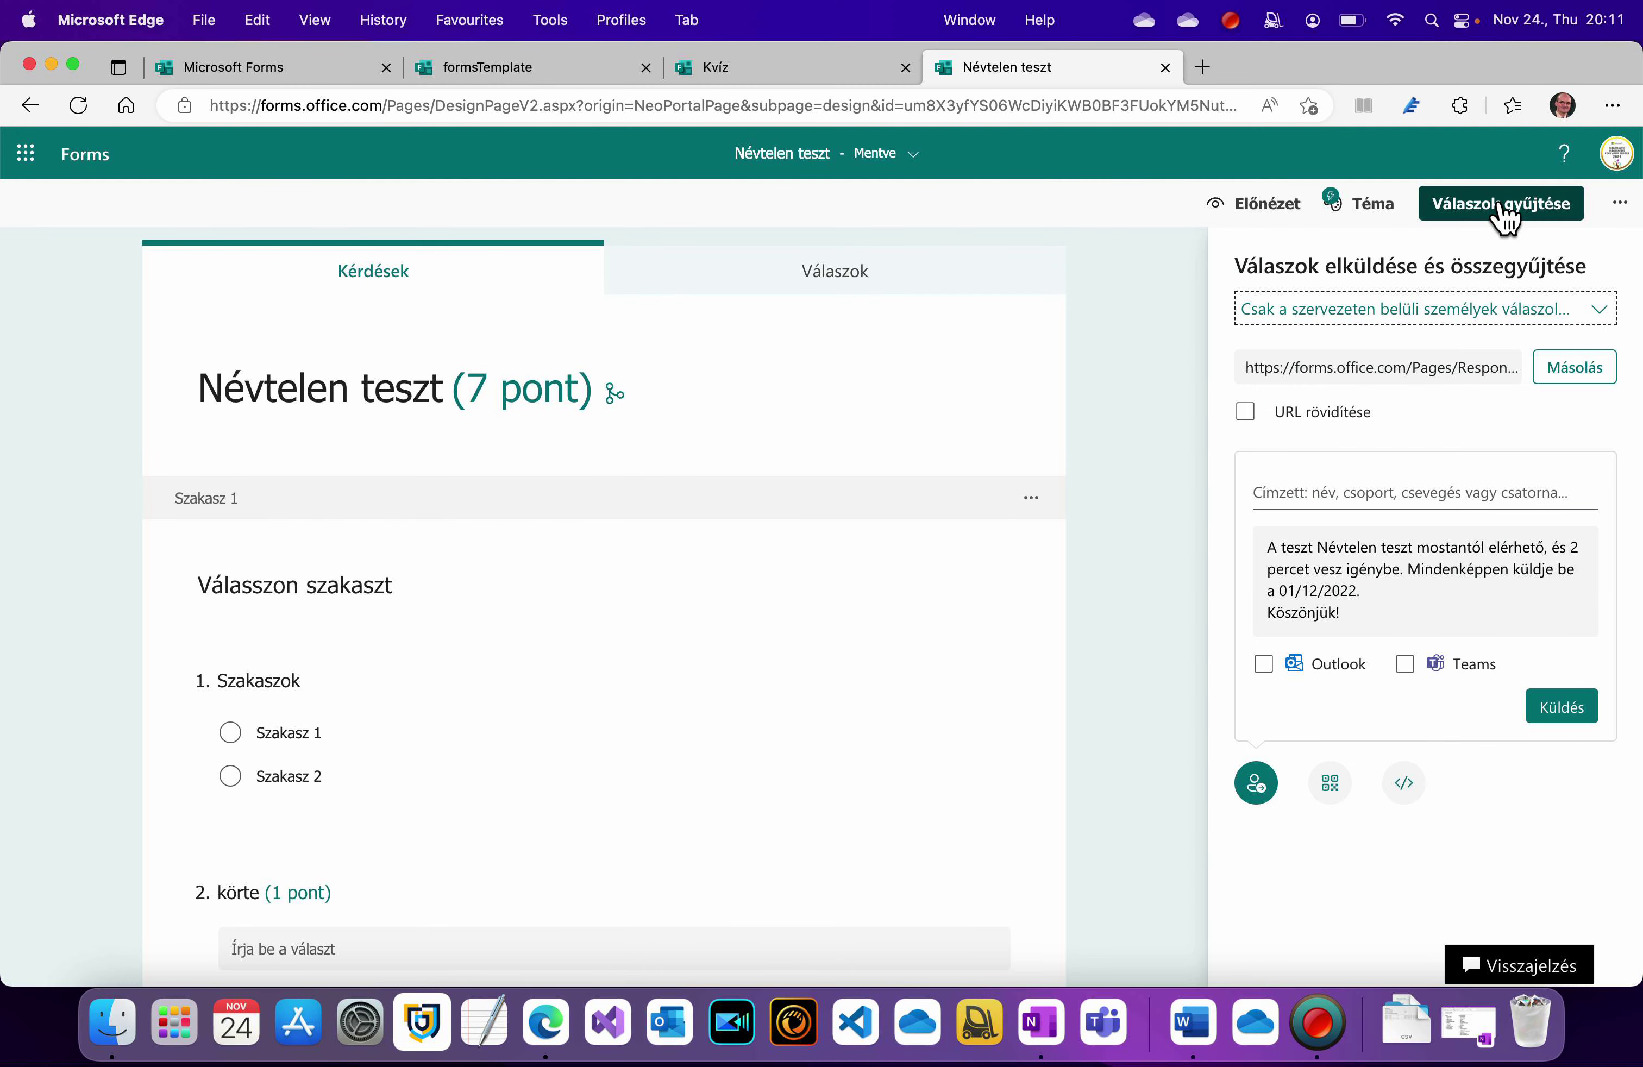
pyautogui.click(1245, 413)
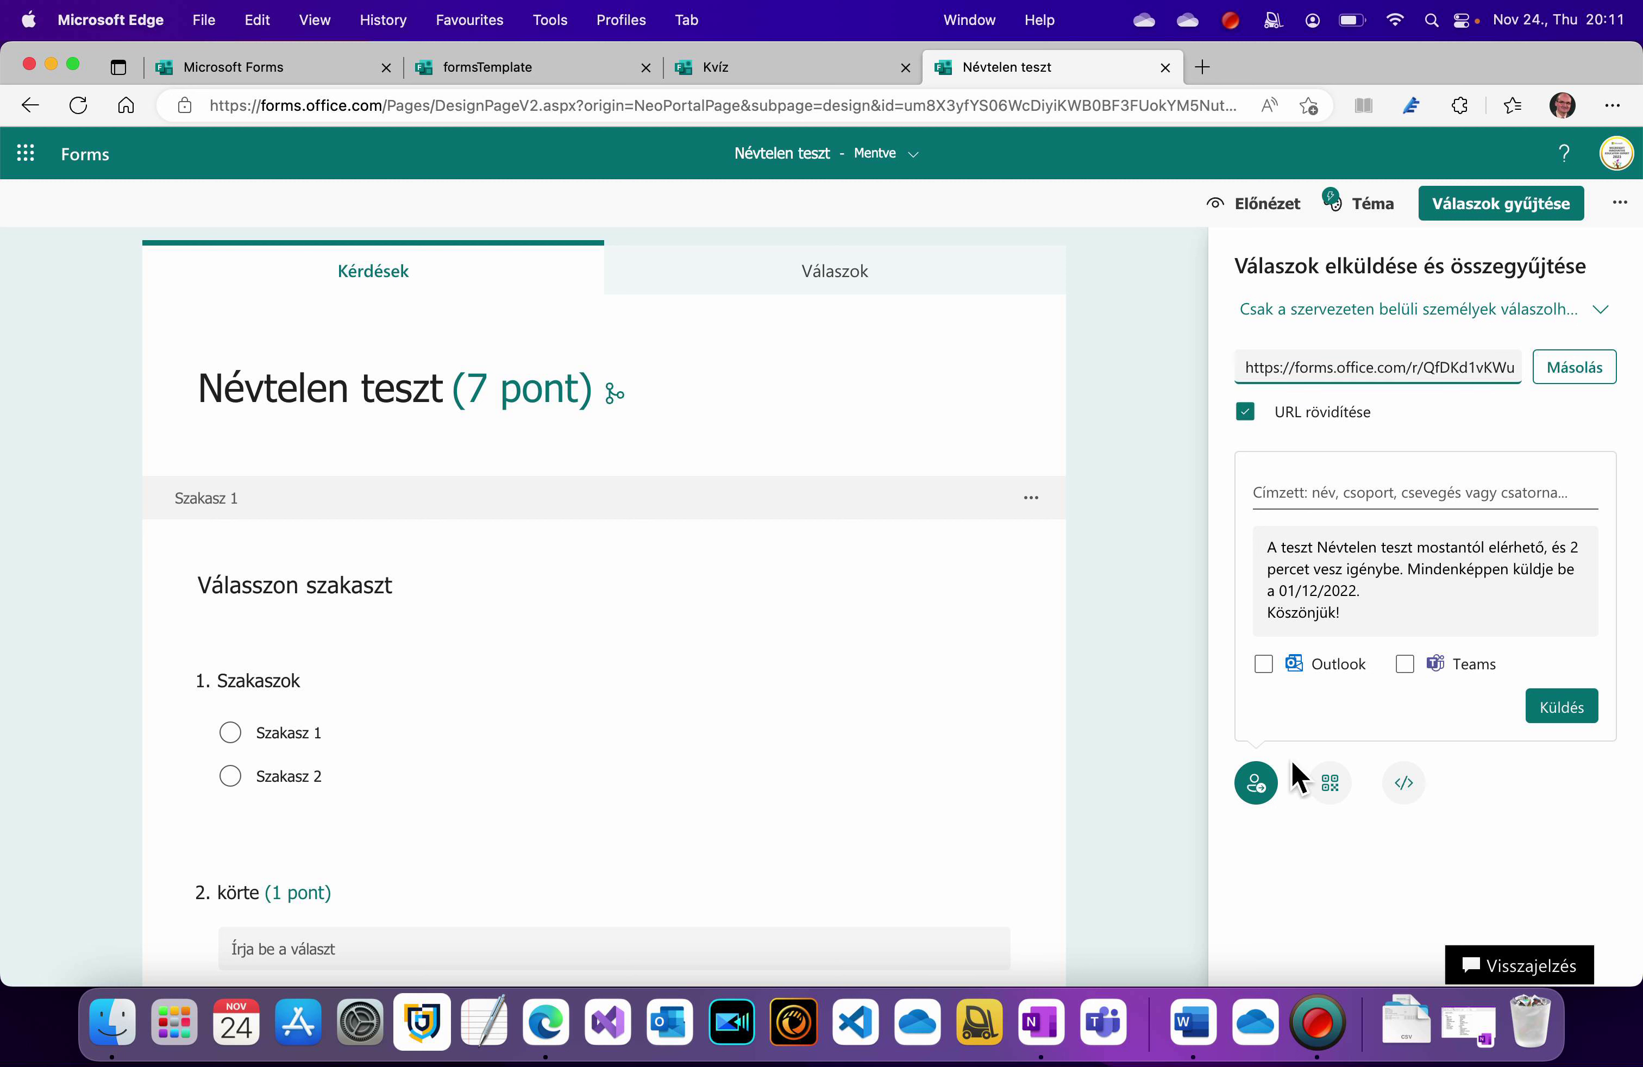
# - Try the Outlook and Teams delivery options for the Névtelen teszt invitation, clear both, and go to the empty recipient field
pyautogui.click(1267, 669)
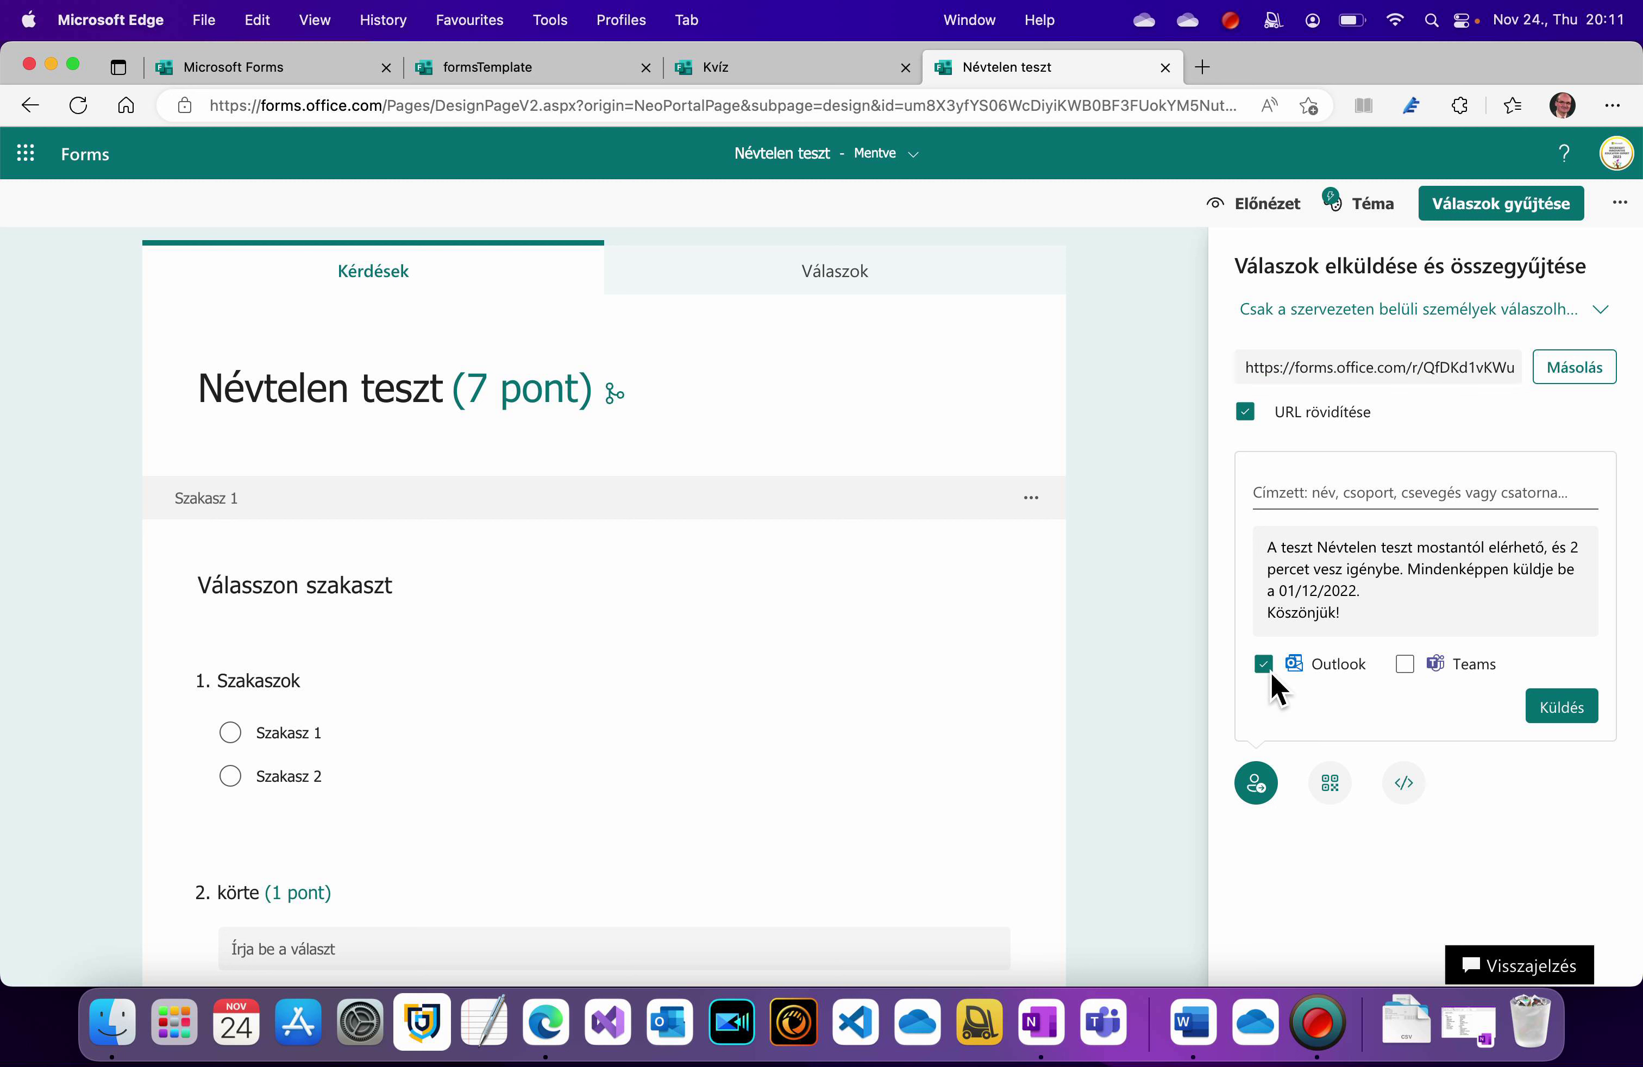
pyautogui.click(1268, 670)
pyautogui.click(1406, 664)
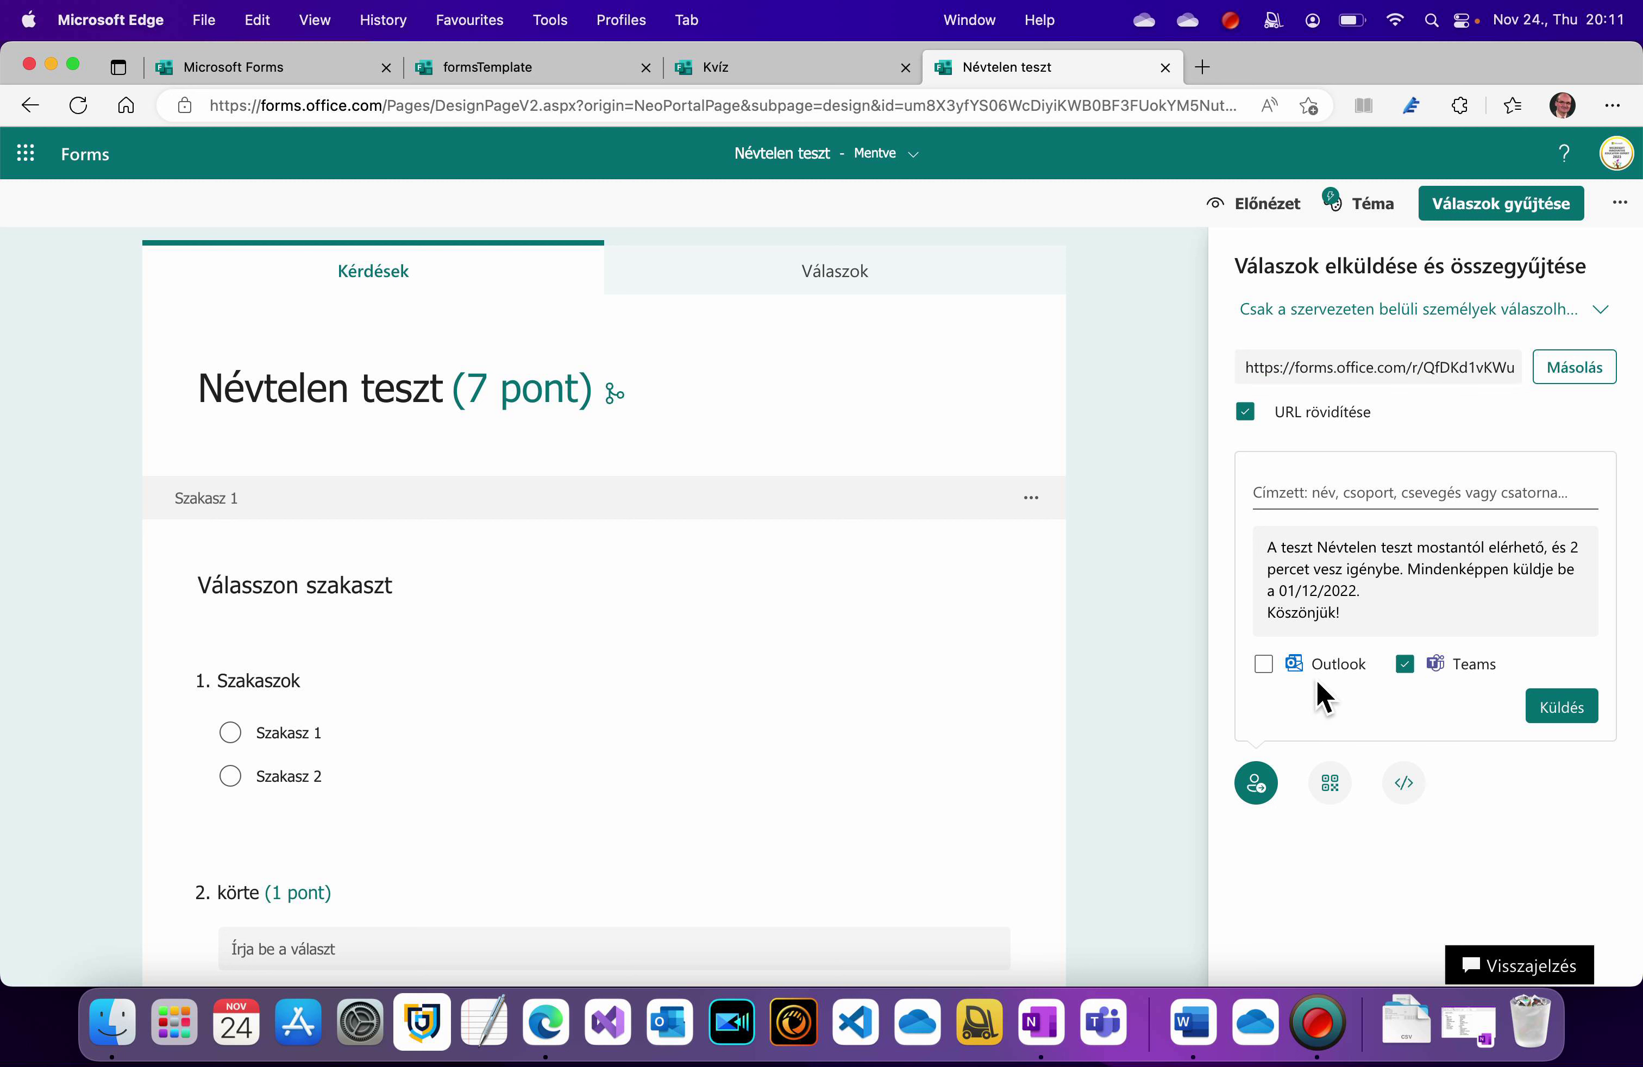
pyautogui.click(1272, 666)
pyautogui.click(1268, 665)
pyautogui.click(1405, 665)
pyautogui.click(1352, 509)
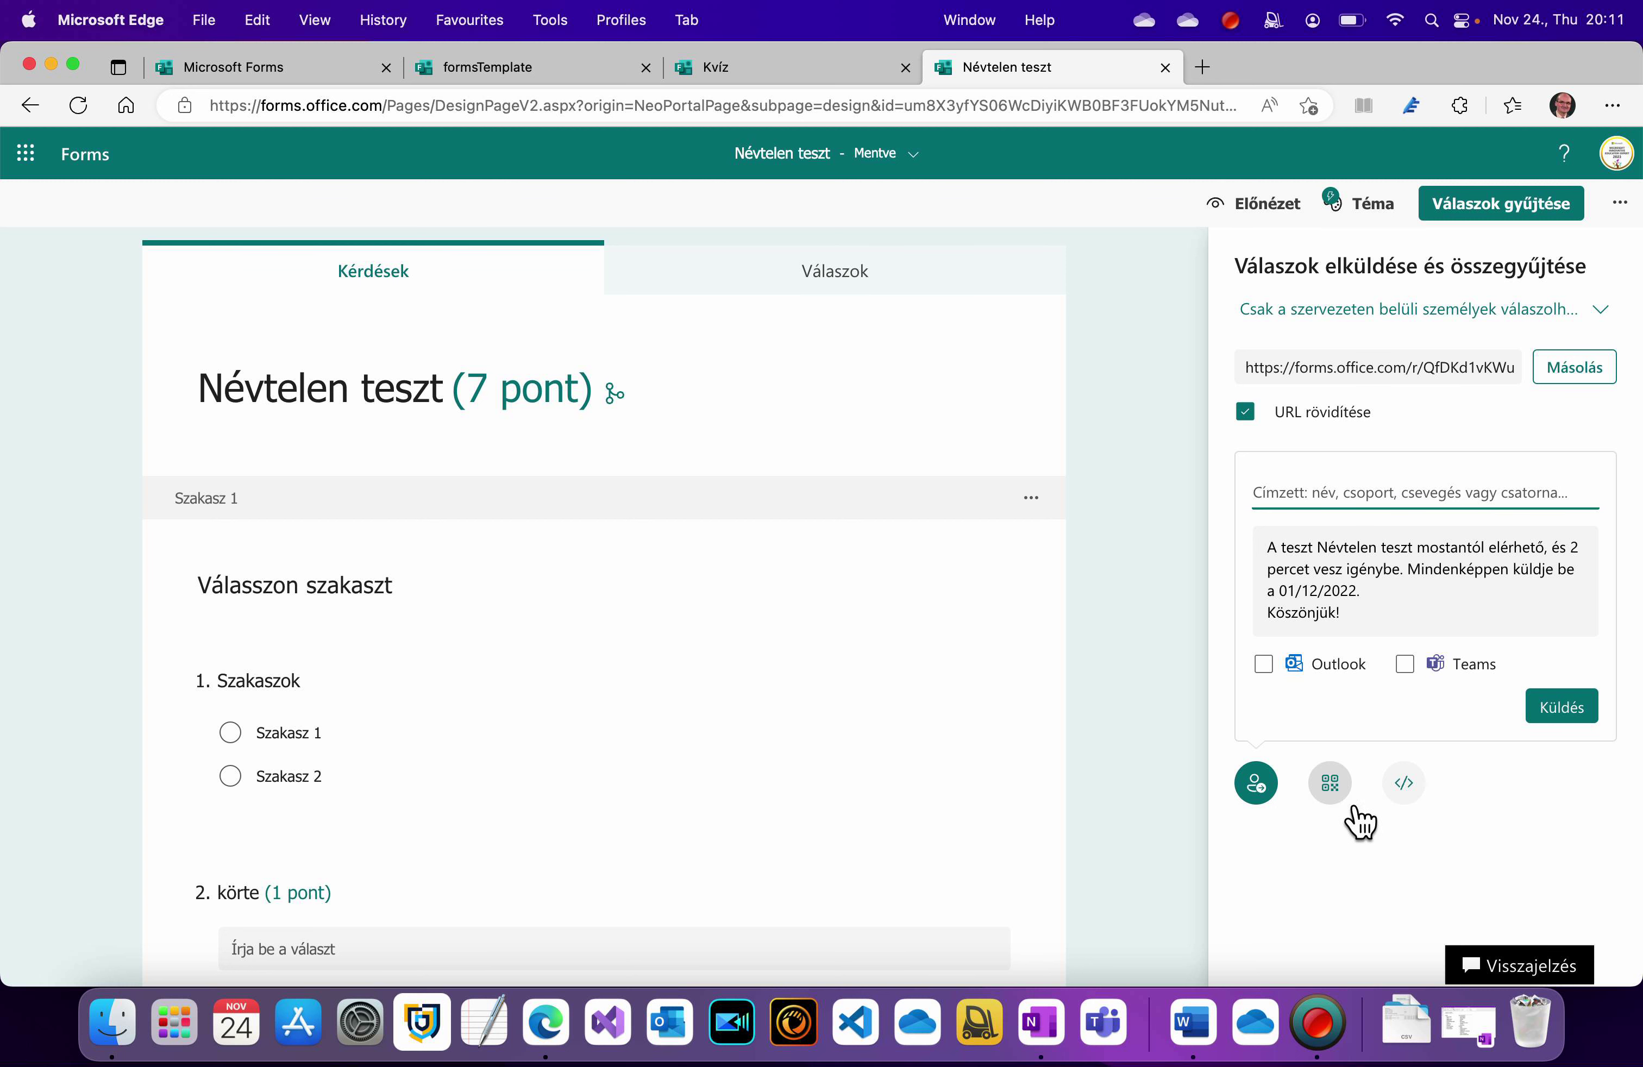
# - View the QR code and embed code sharing options of the Névtelen teszt quiz and return to the invitation form
pyautogui.click(1335, 791)
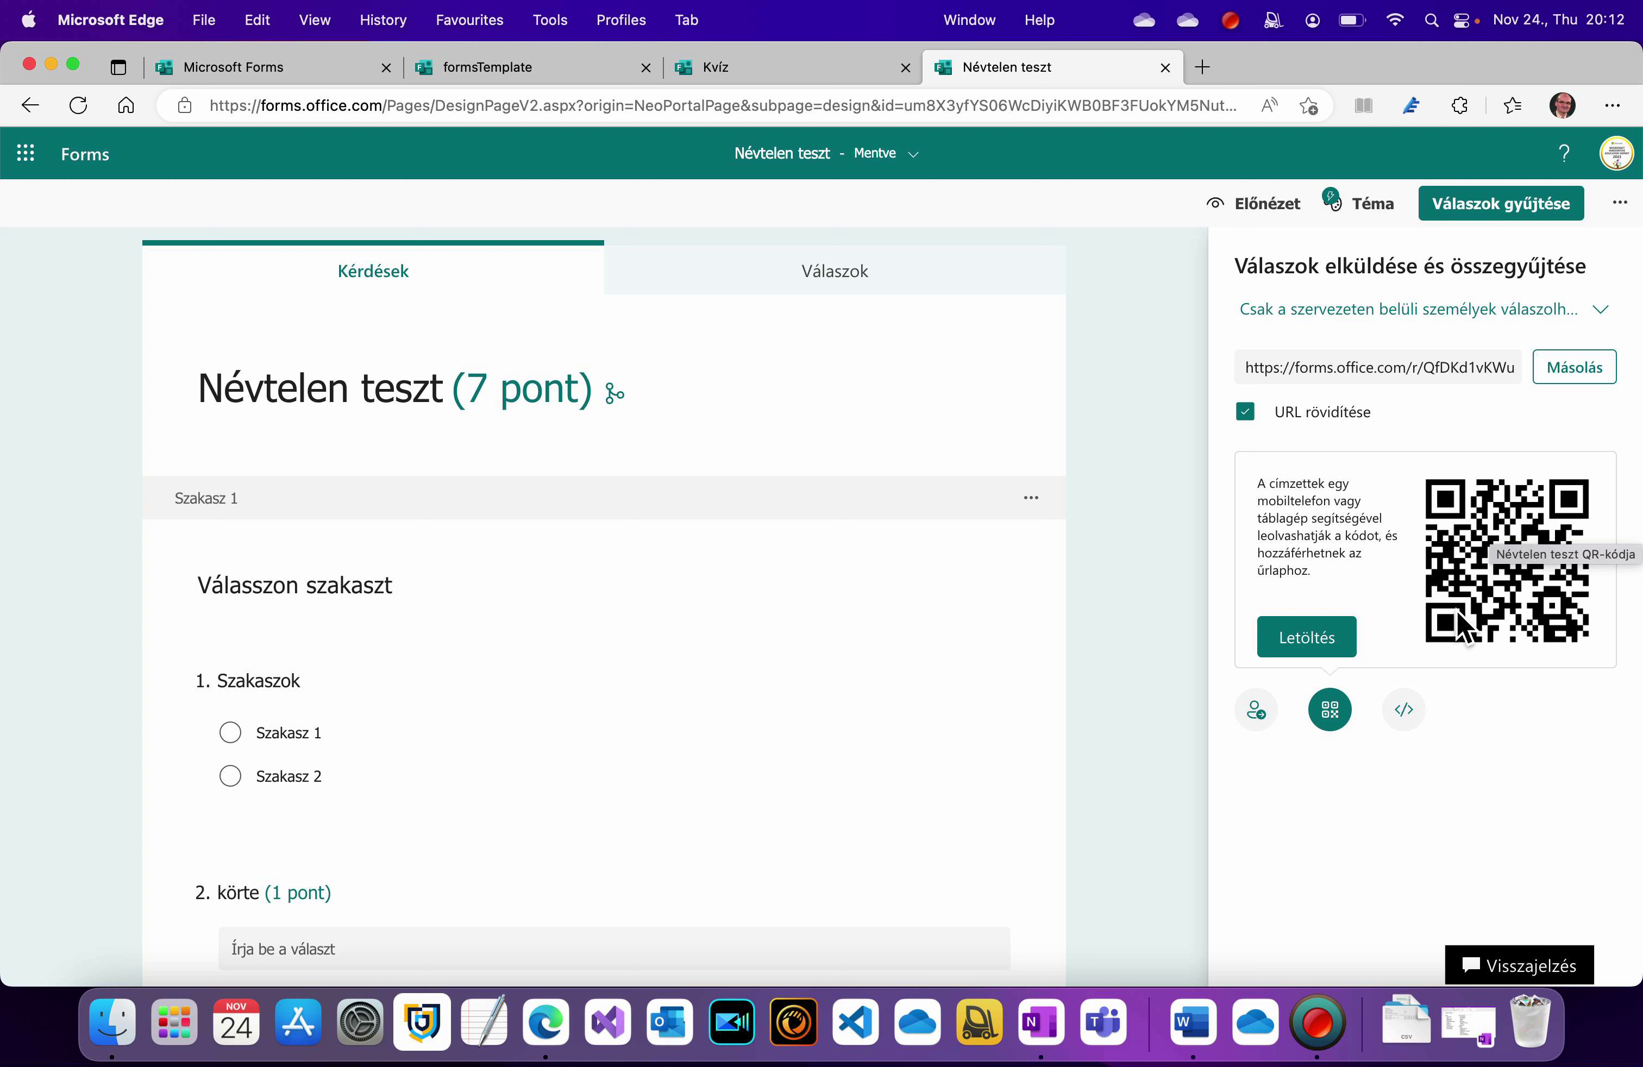
pyautogui.click(1401, 725)
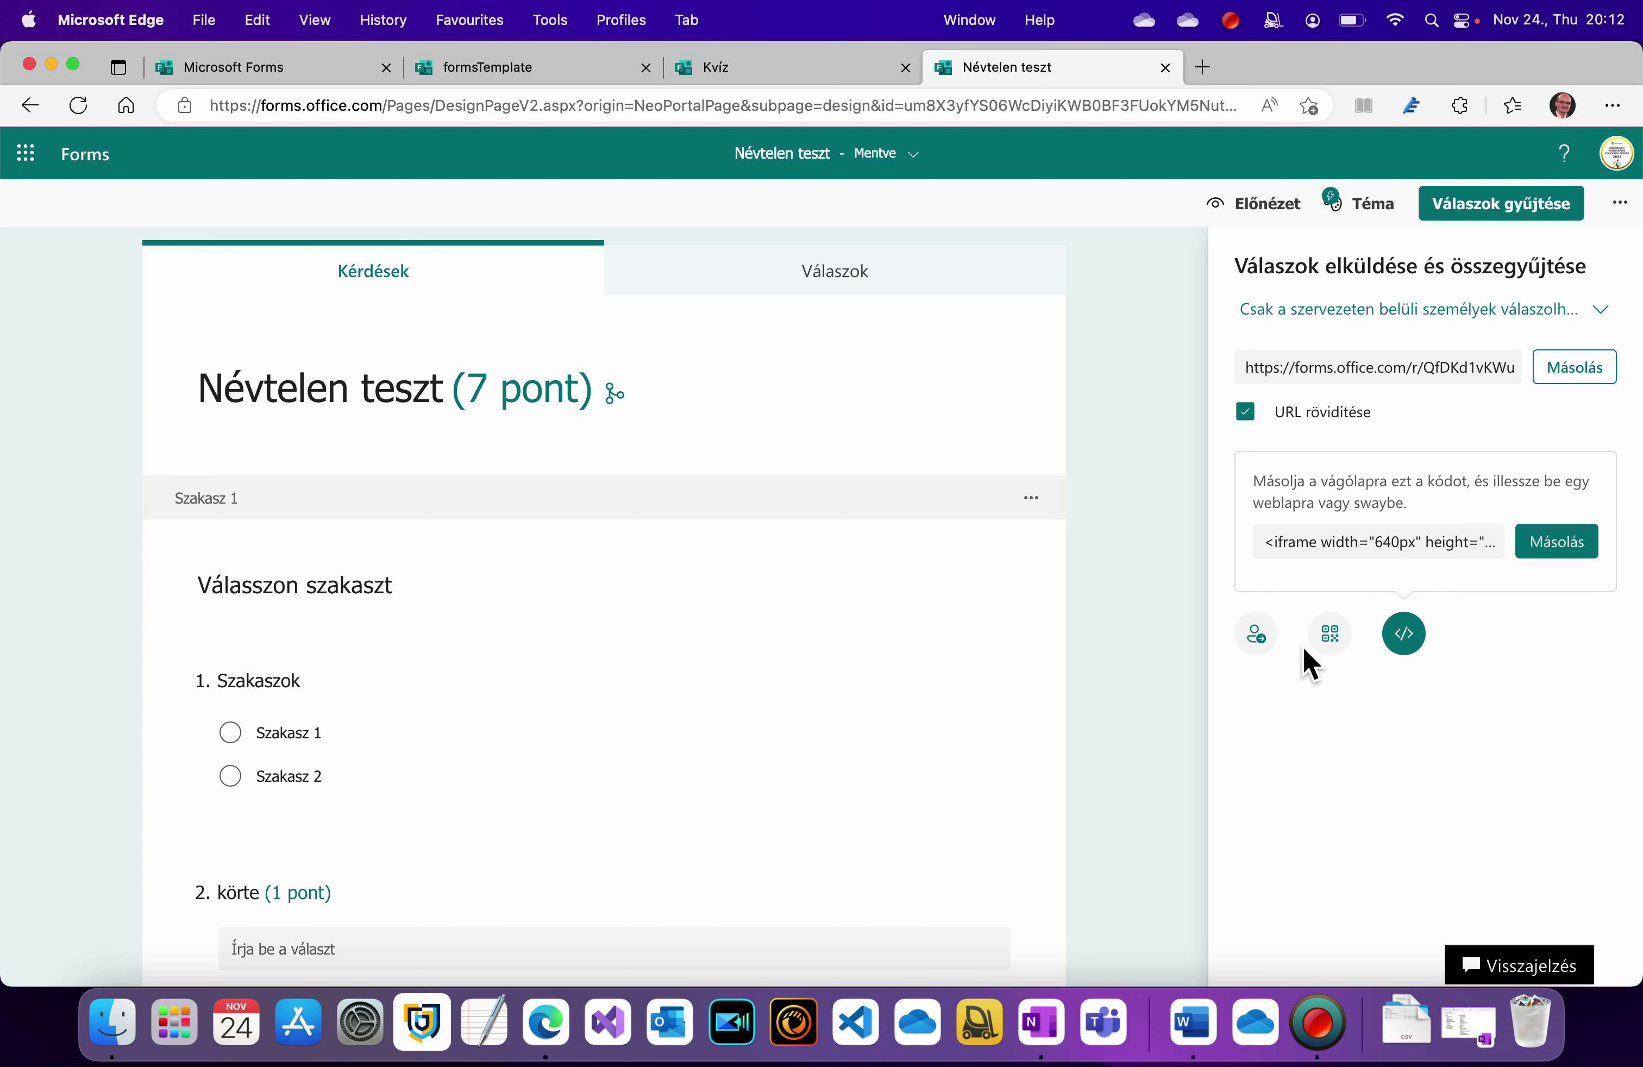
pyautogui.click(1274, 652)
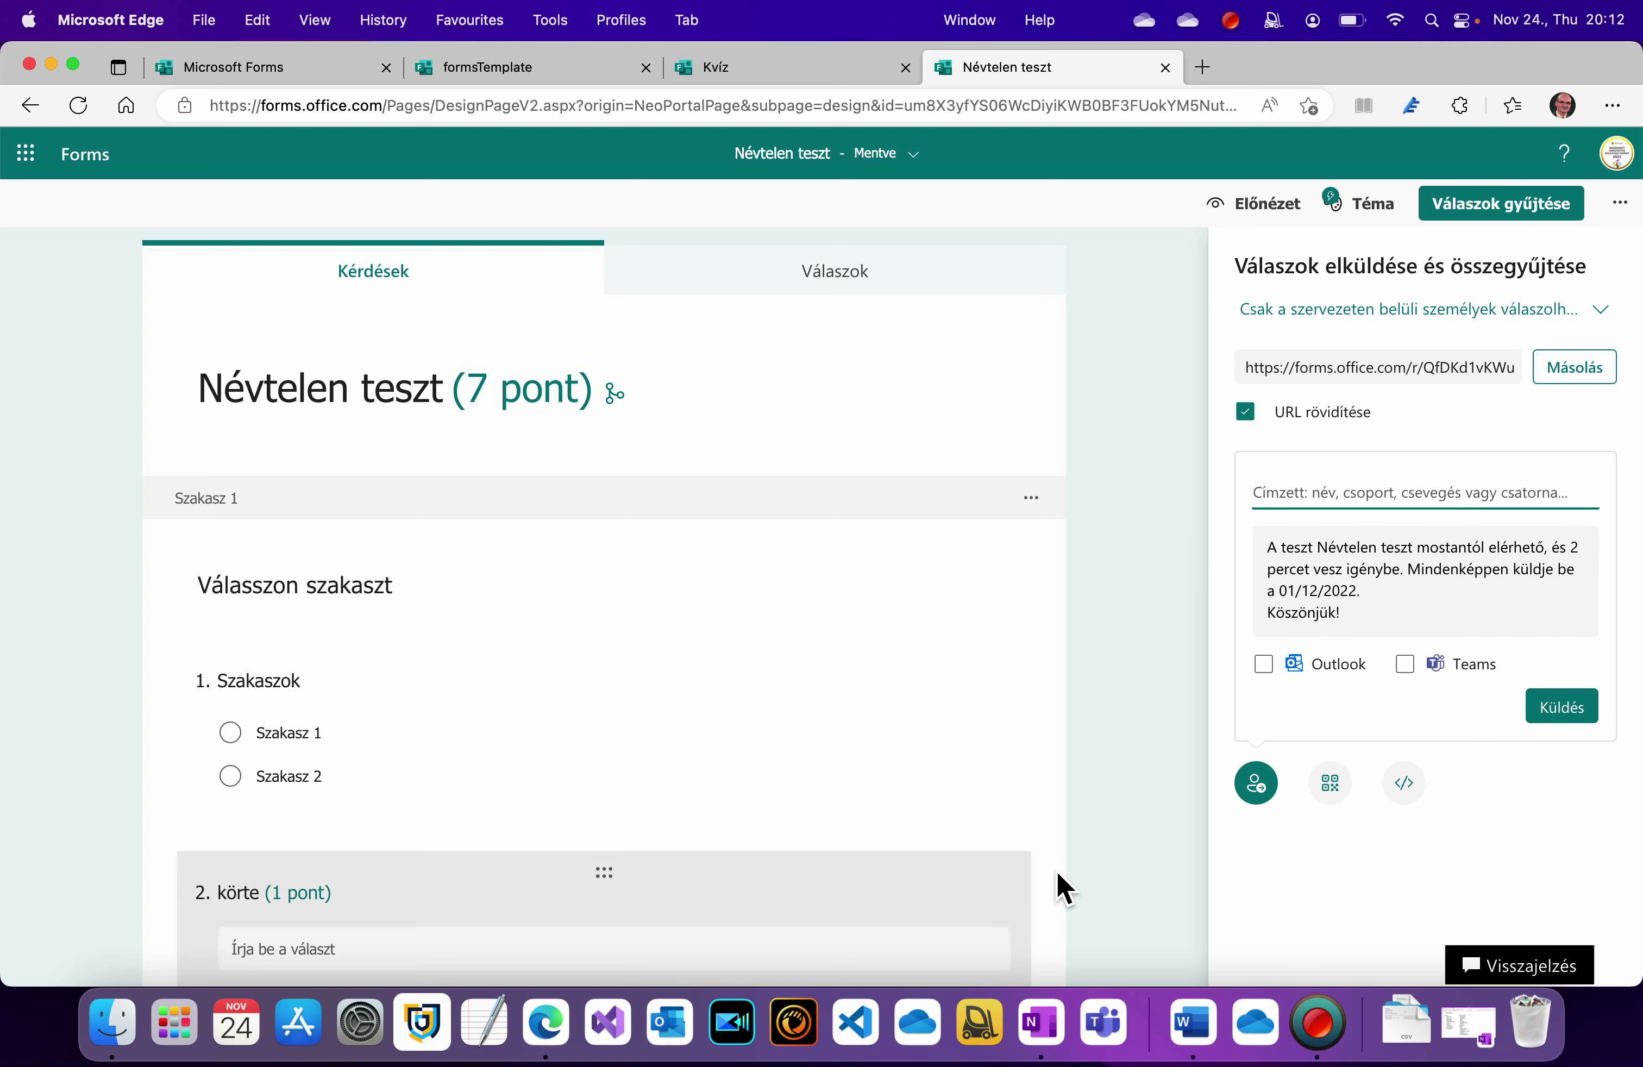
# - Consult the OneNote topic list and open the responses (Válaszok) of the Archaikus szavak quiz from the recent forms
pyautogui.click(1041, 1024)
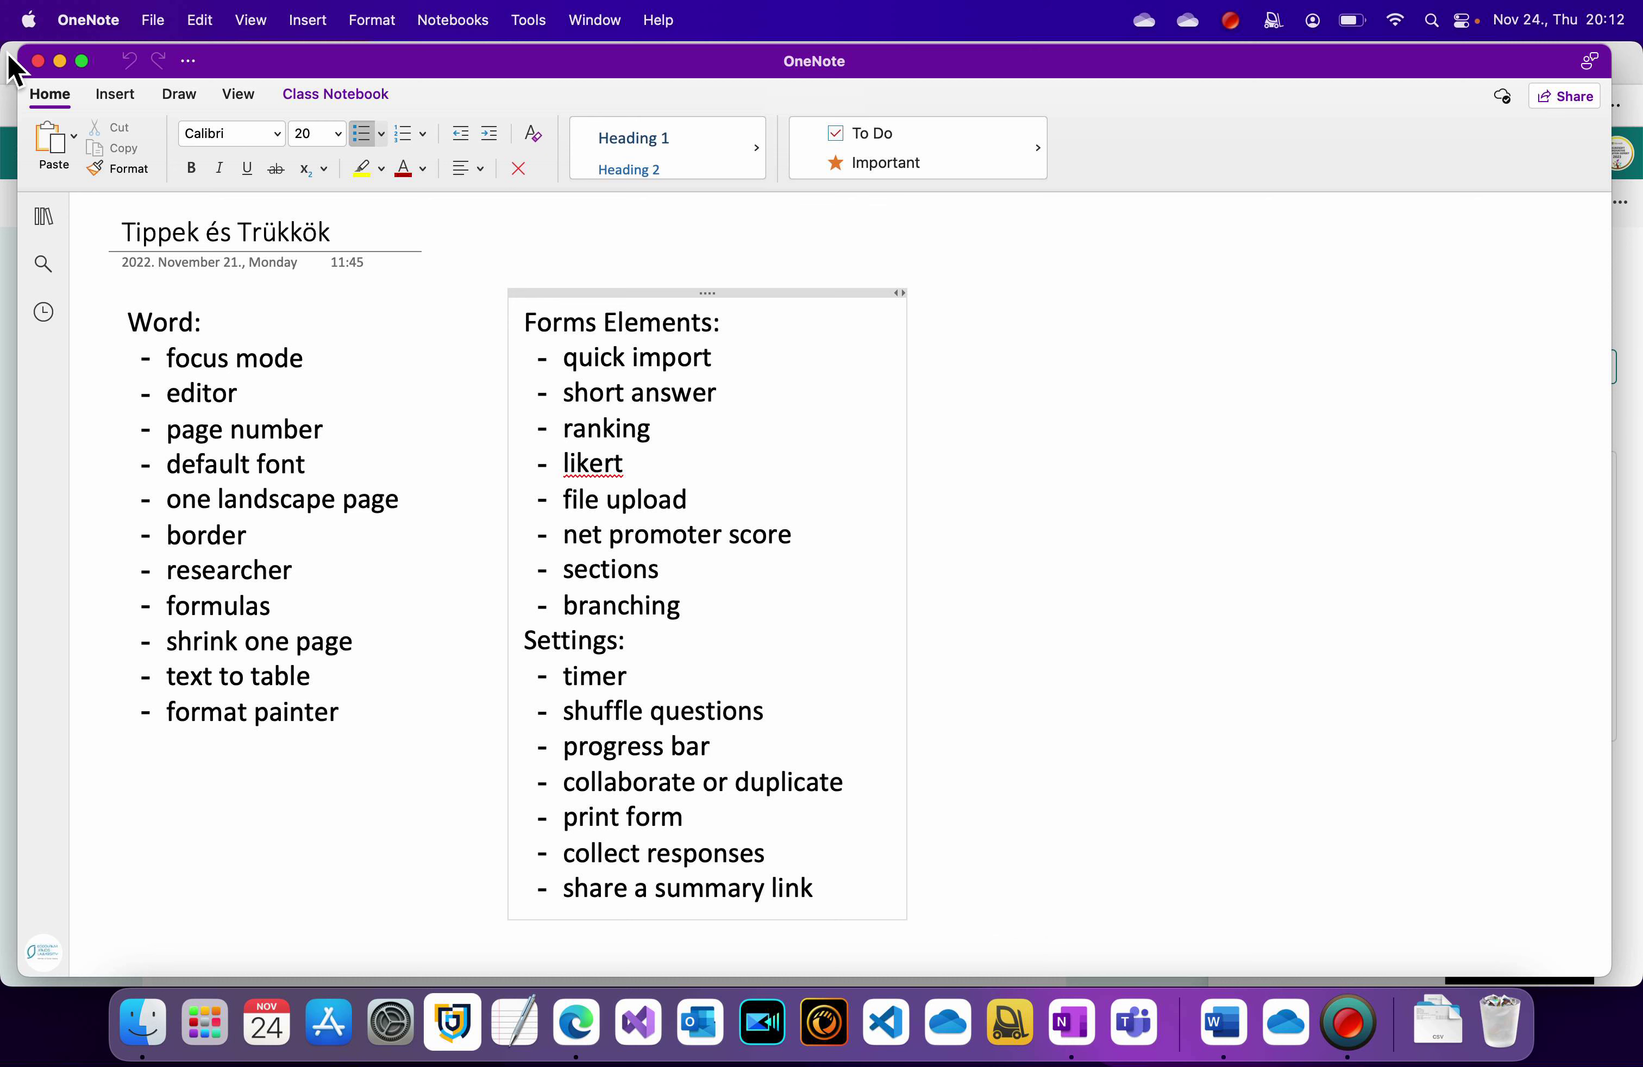
pyautogui.click(61, 62)
pyautogui.click(310, 75)
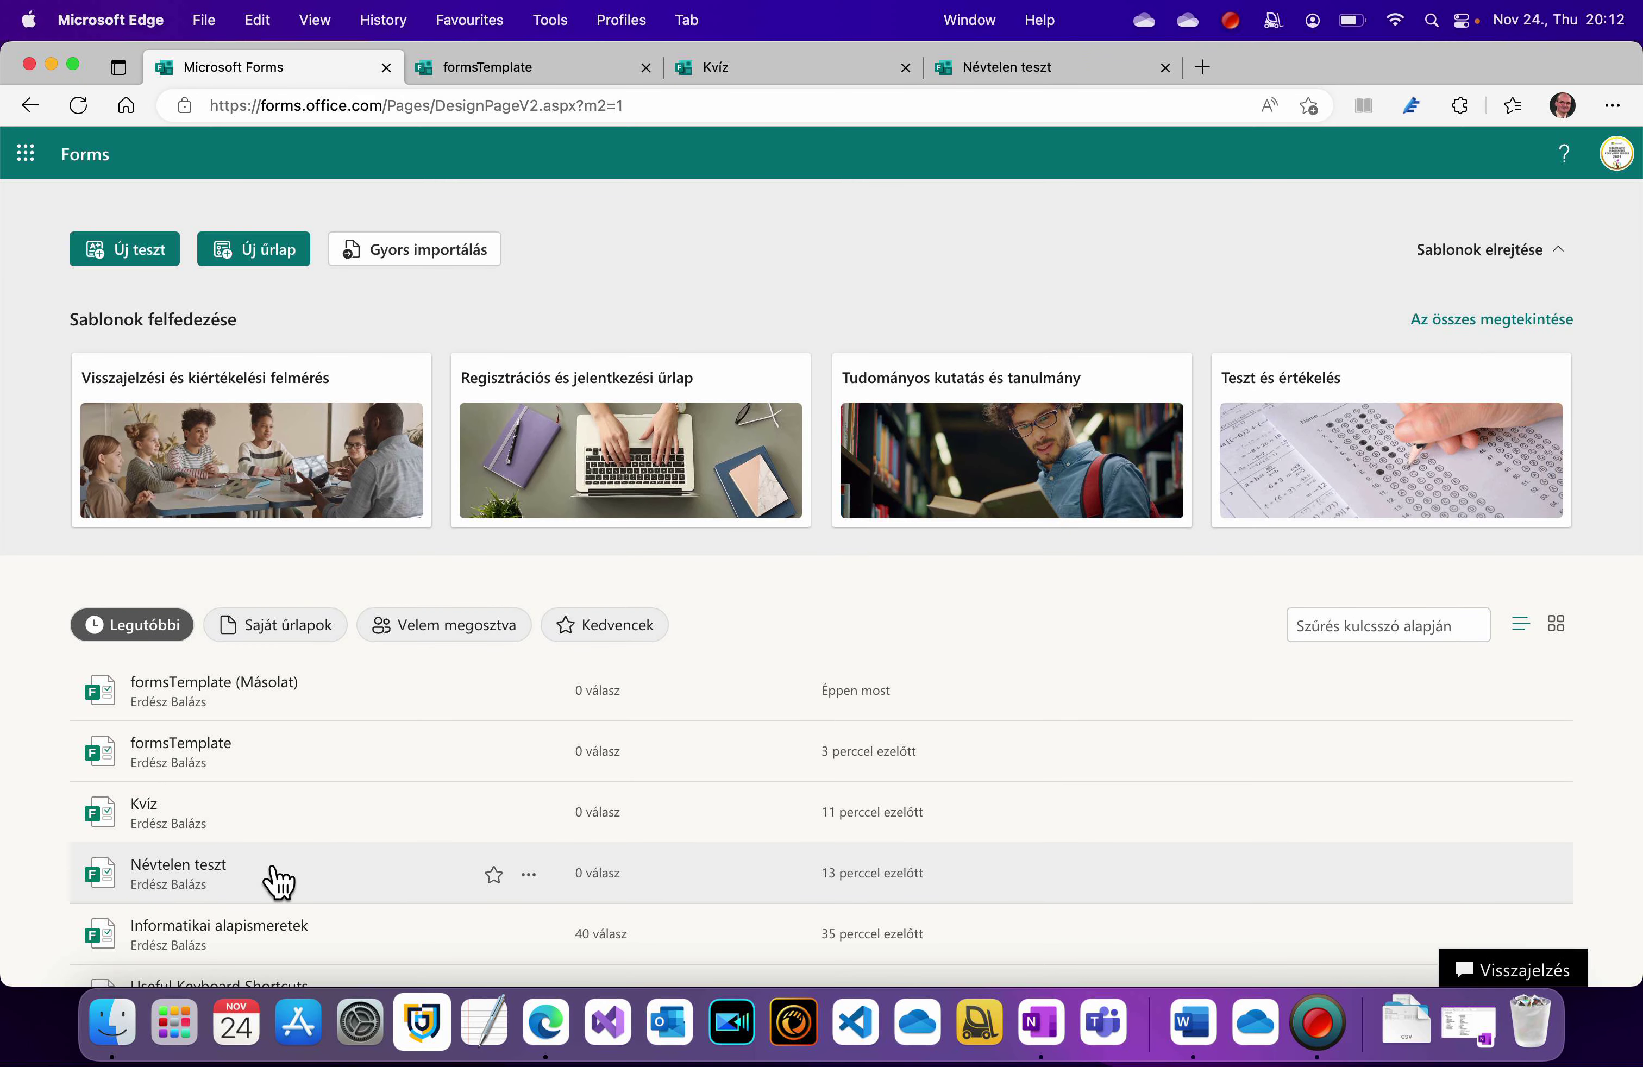
pyautogui.scroll(-5, 275, 881)
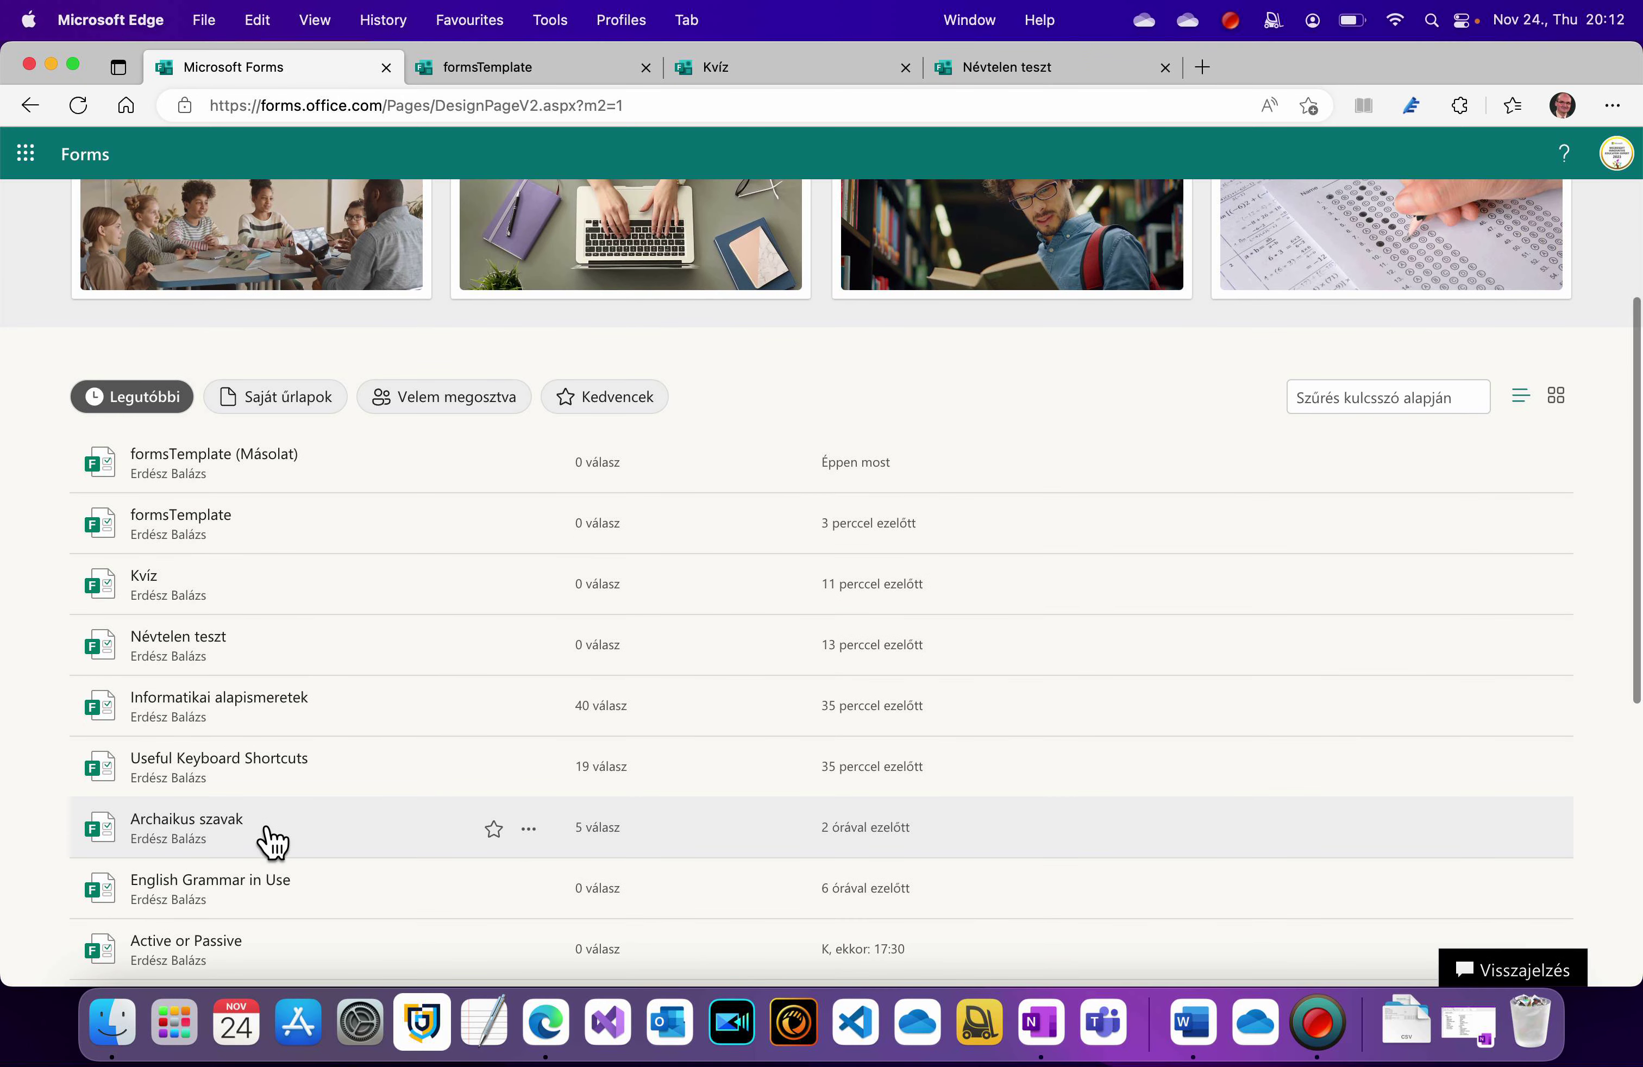
pyautogui.click(264, 840)
pyautogui.click(1040, 277)
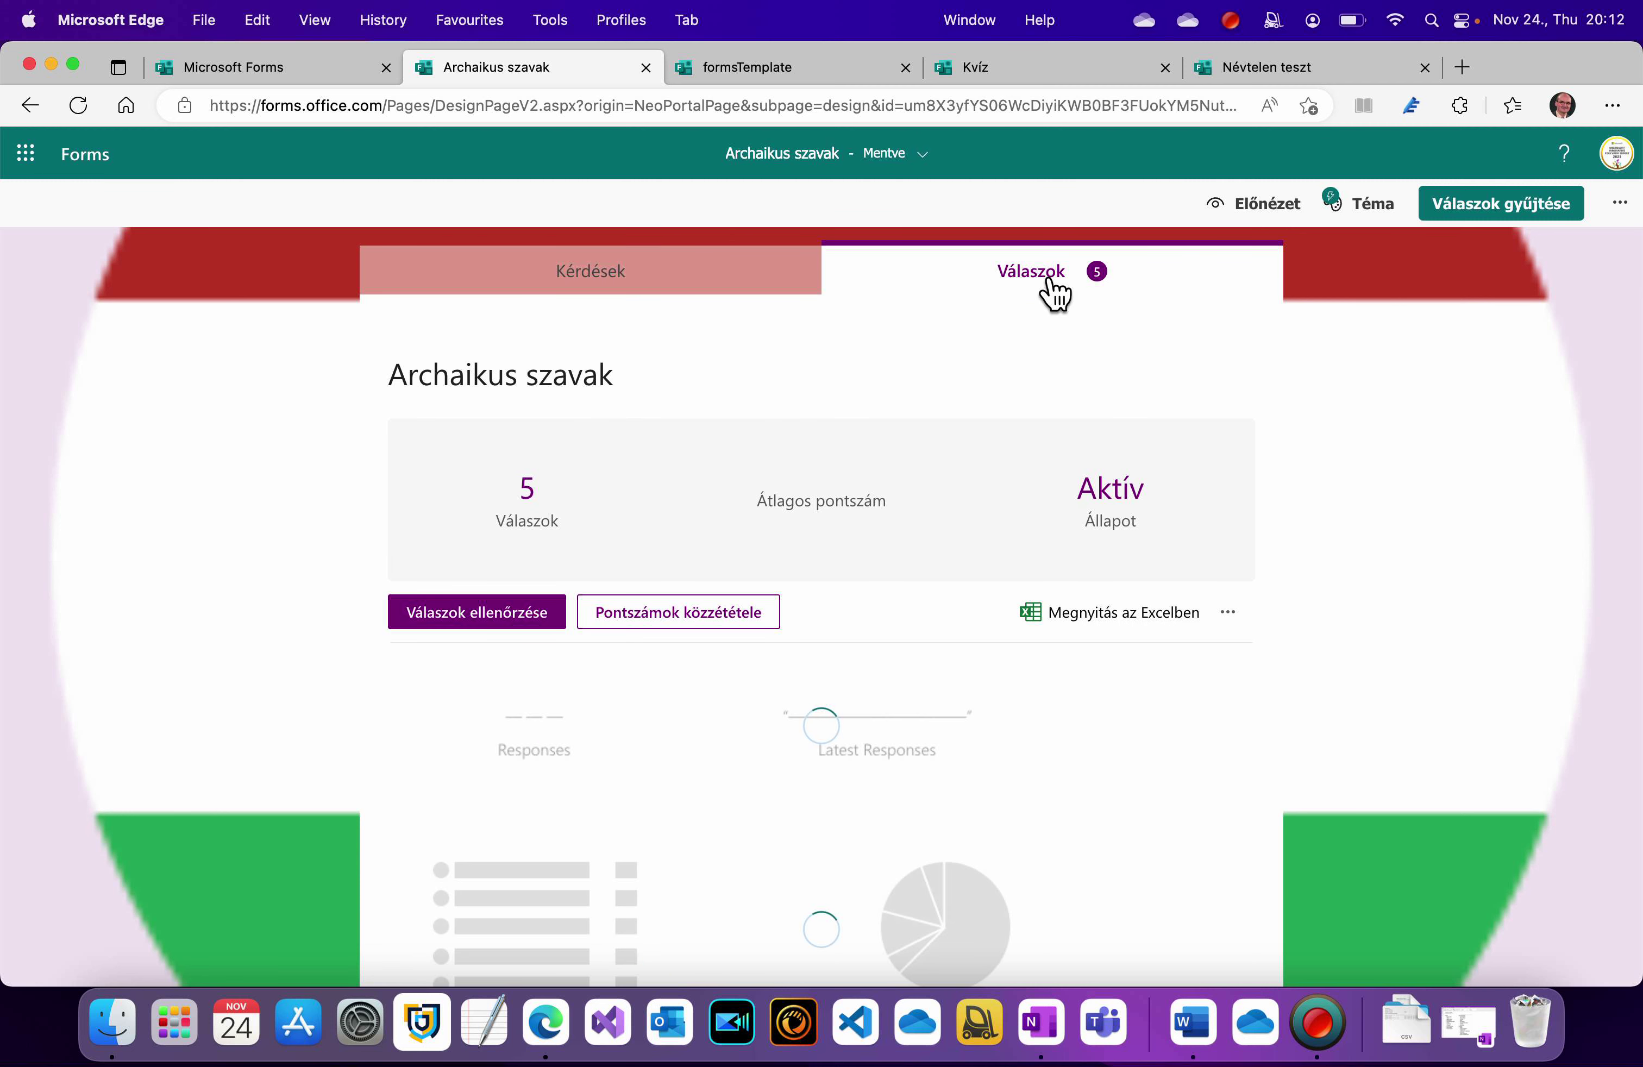
# - Create a summary link (Összegző hivatkozás megosztása) for the Archaikus szavak responses and copy it
pyautogui.click(1232, 622)
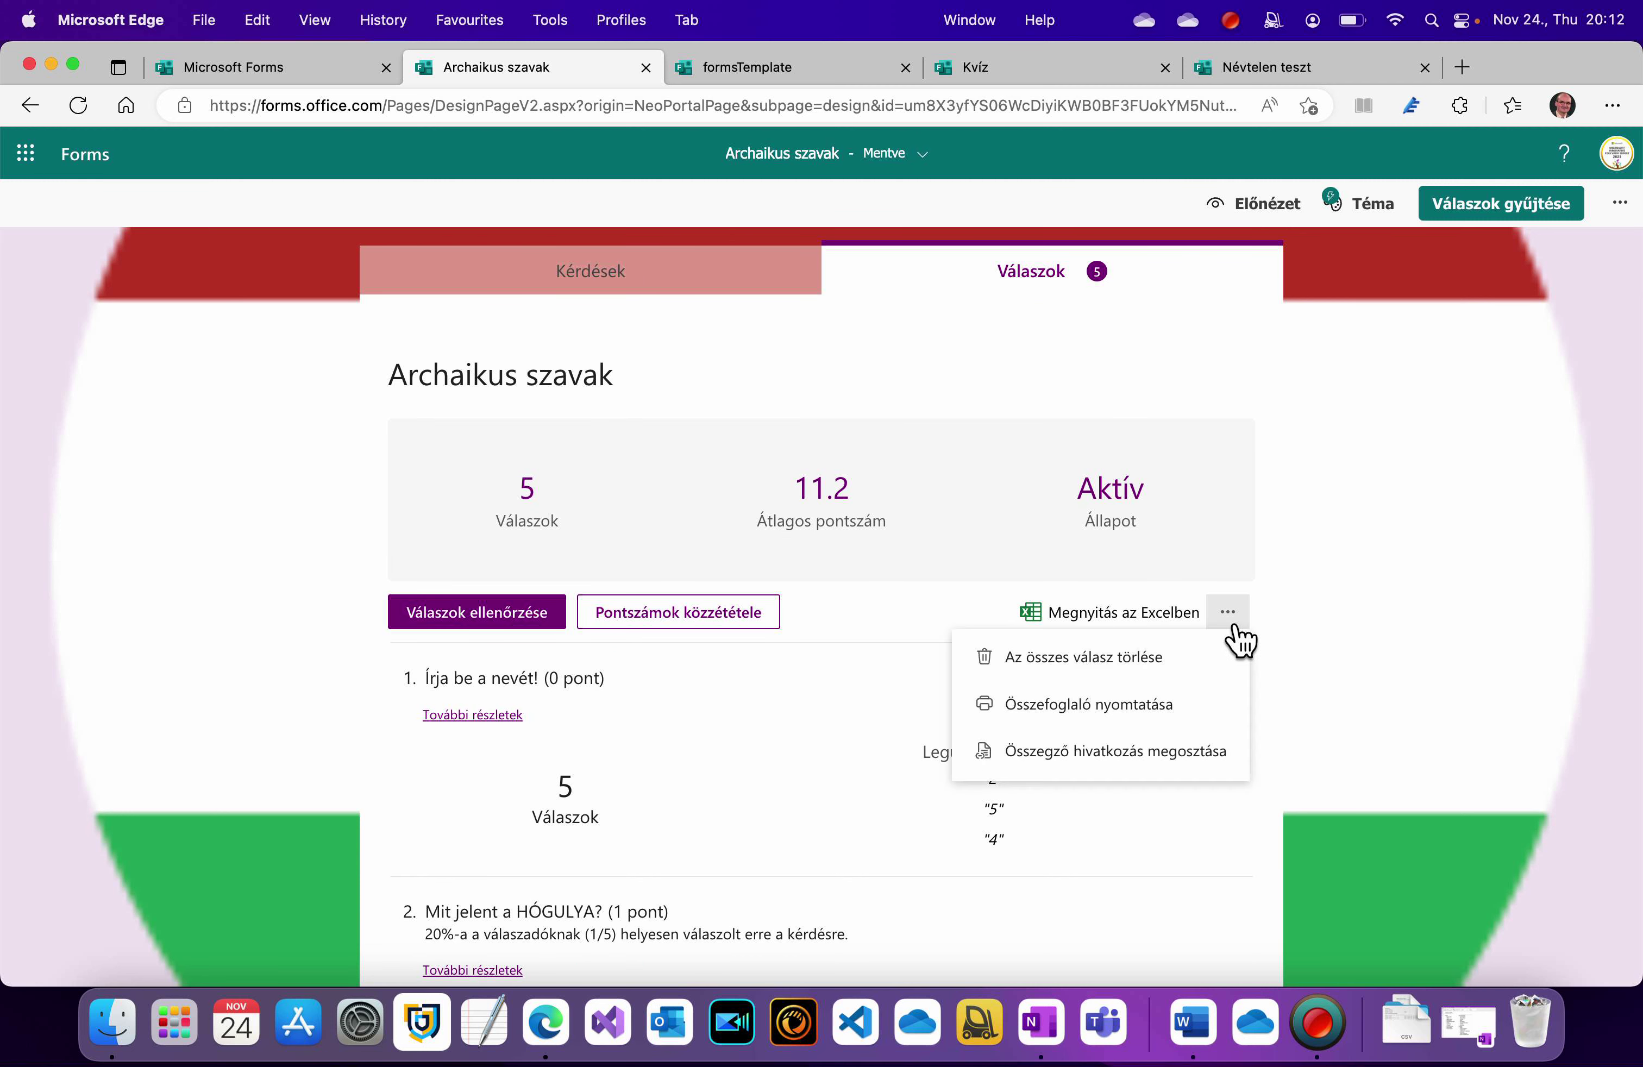
pyautogui.click(1137, 762)
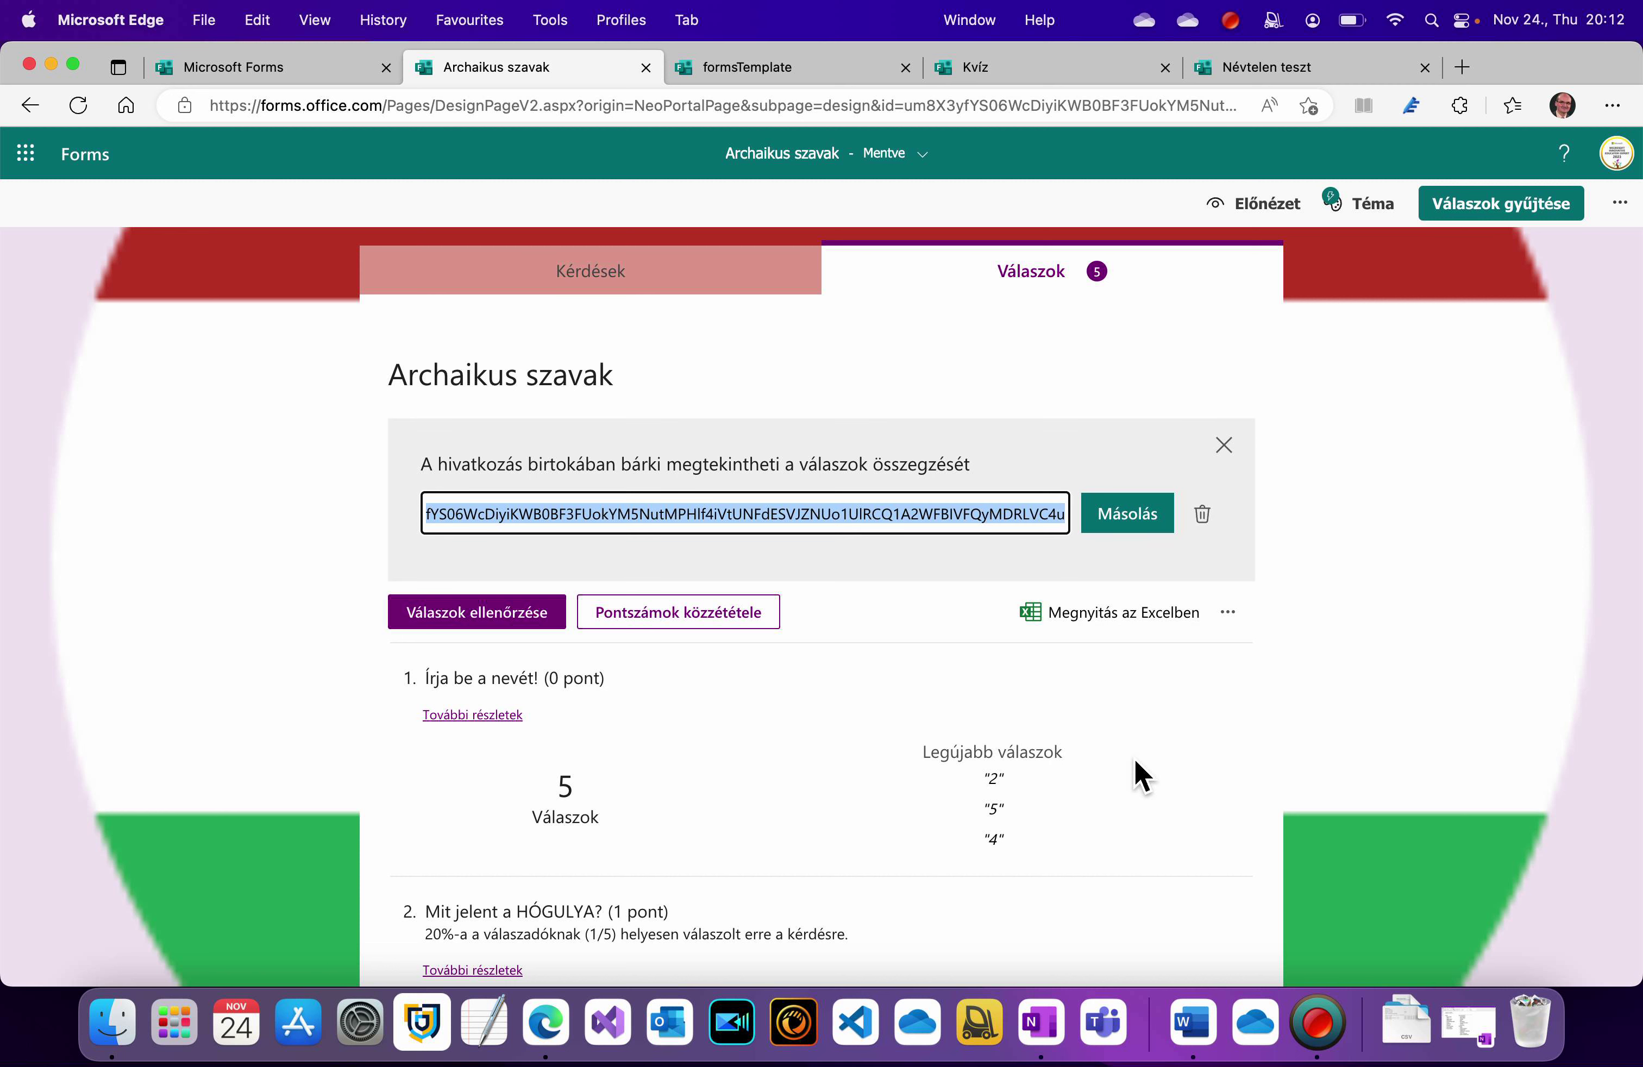
pyautogui.click(1136, 524)
# - Load the copied summary link in the same browser tab and look through the Archaikus szavak response charts
pyautogui.click(1013, 114)
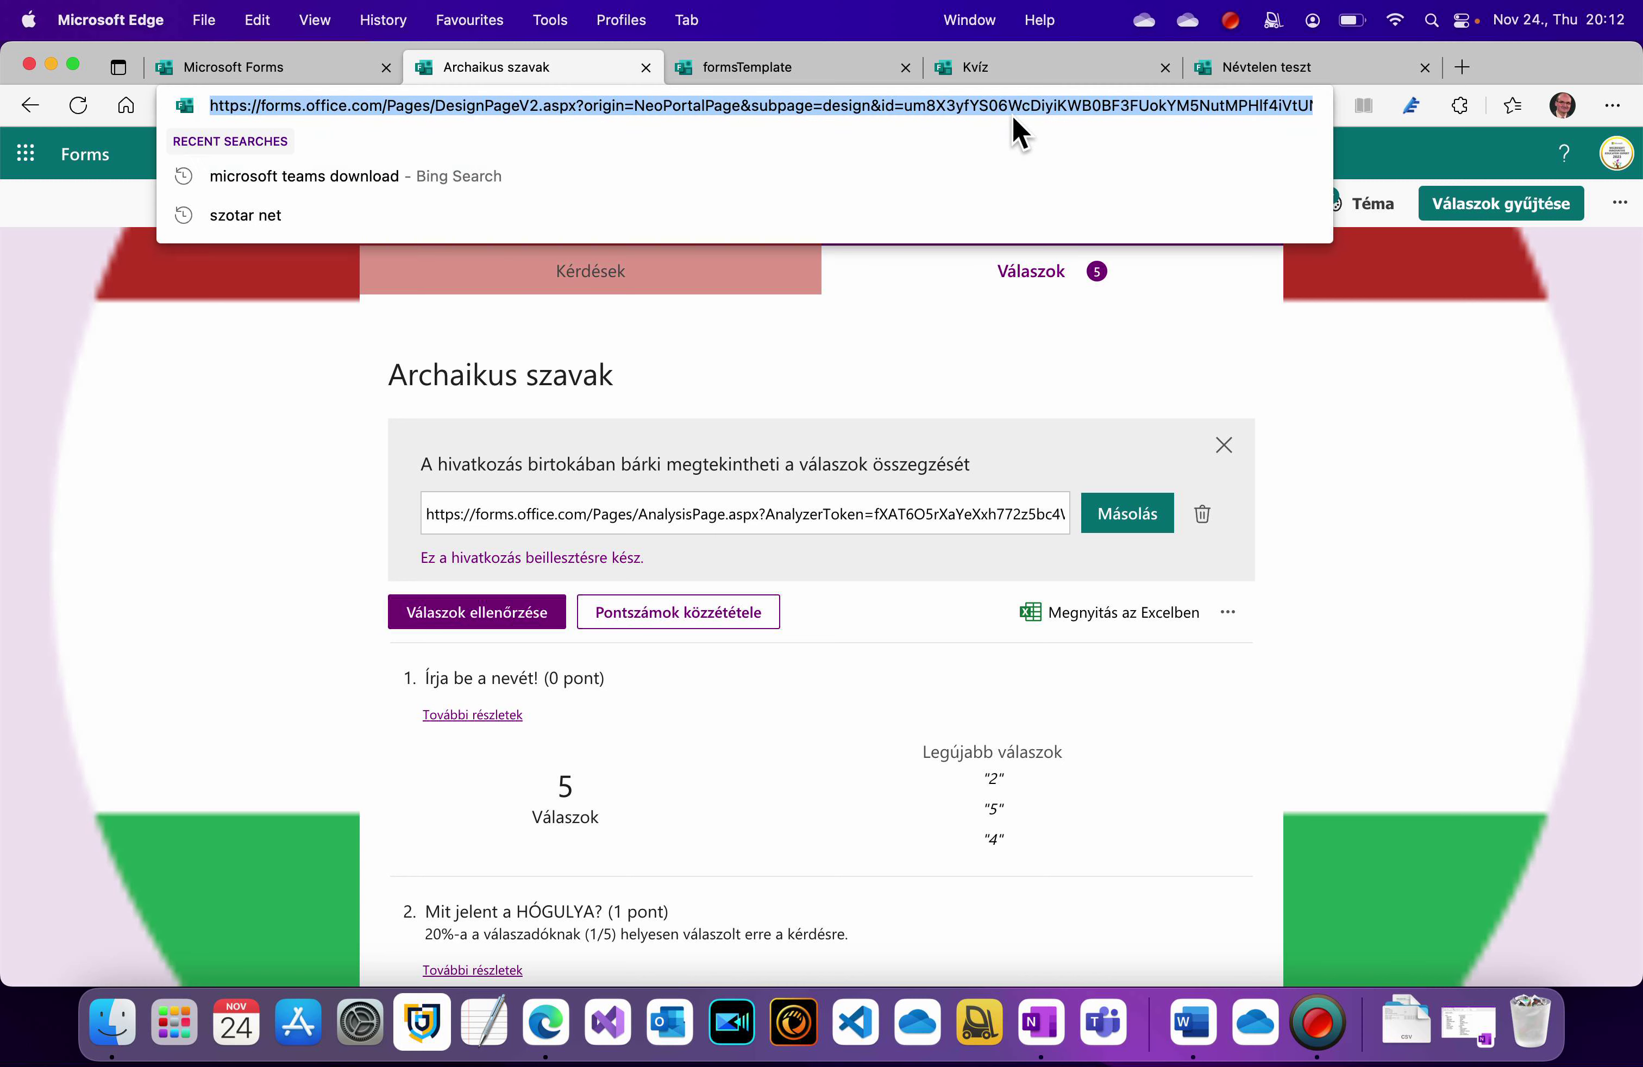
pyautogui.press('super+v')
pyautogui.press('Return')
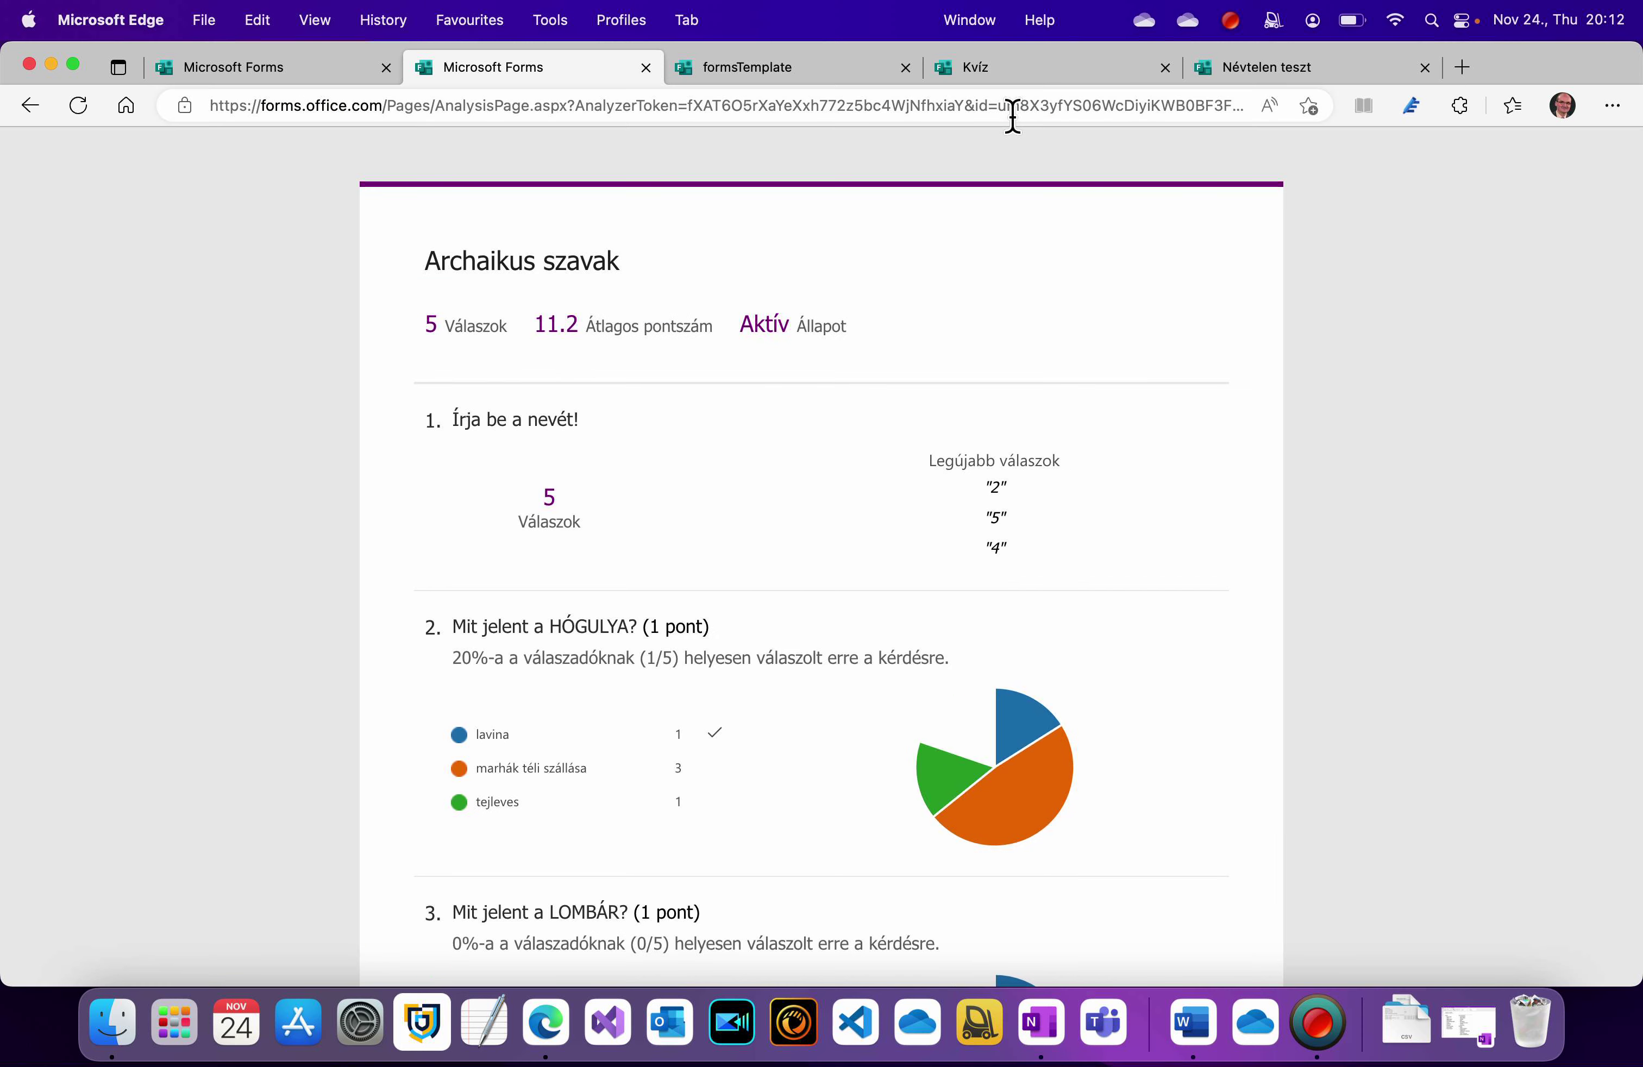
pyautogui.scroll(-15, 1091, 676)
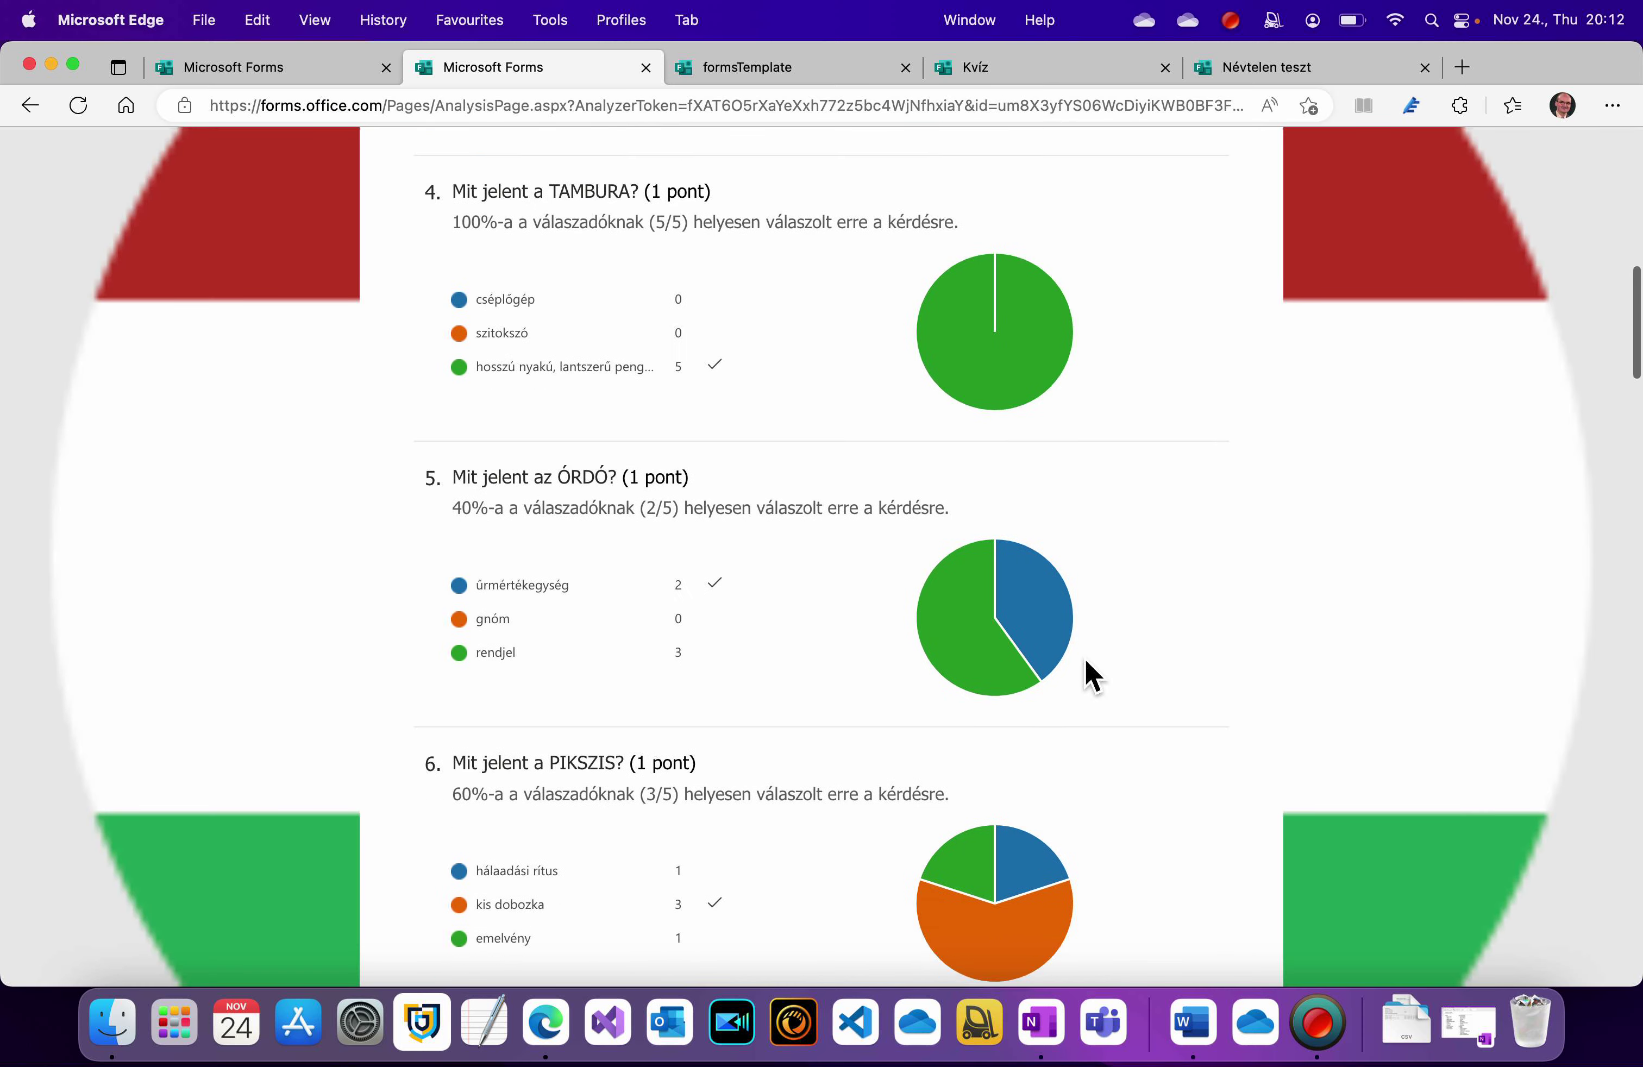
pyautogui.scroll(-10, 1090, 675)
pyautogui.scroll(20, 1091, 676)
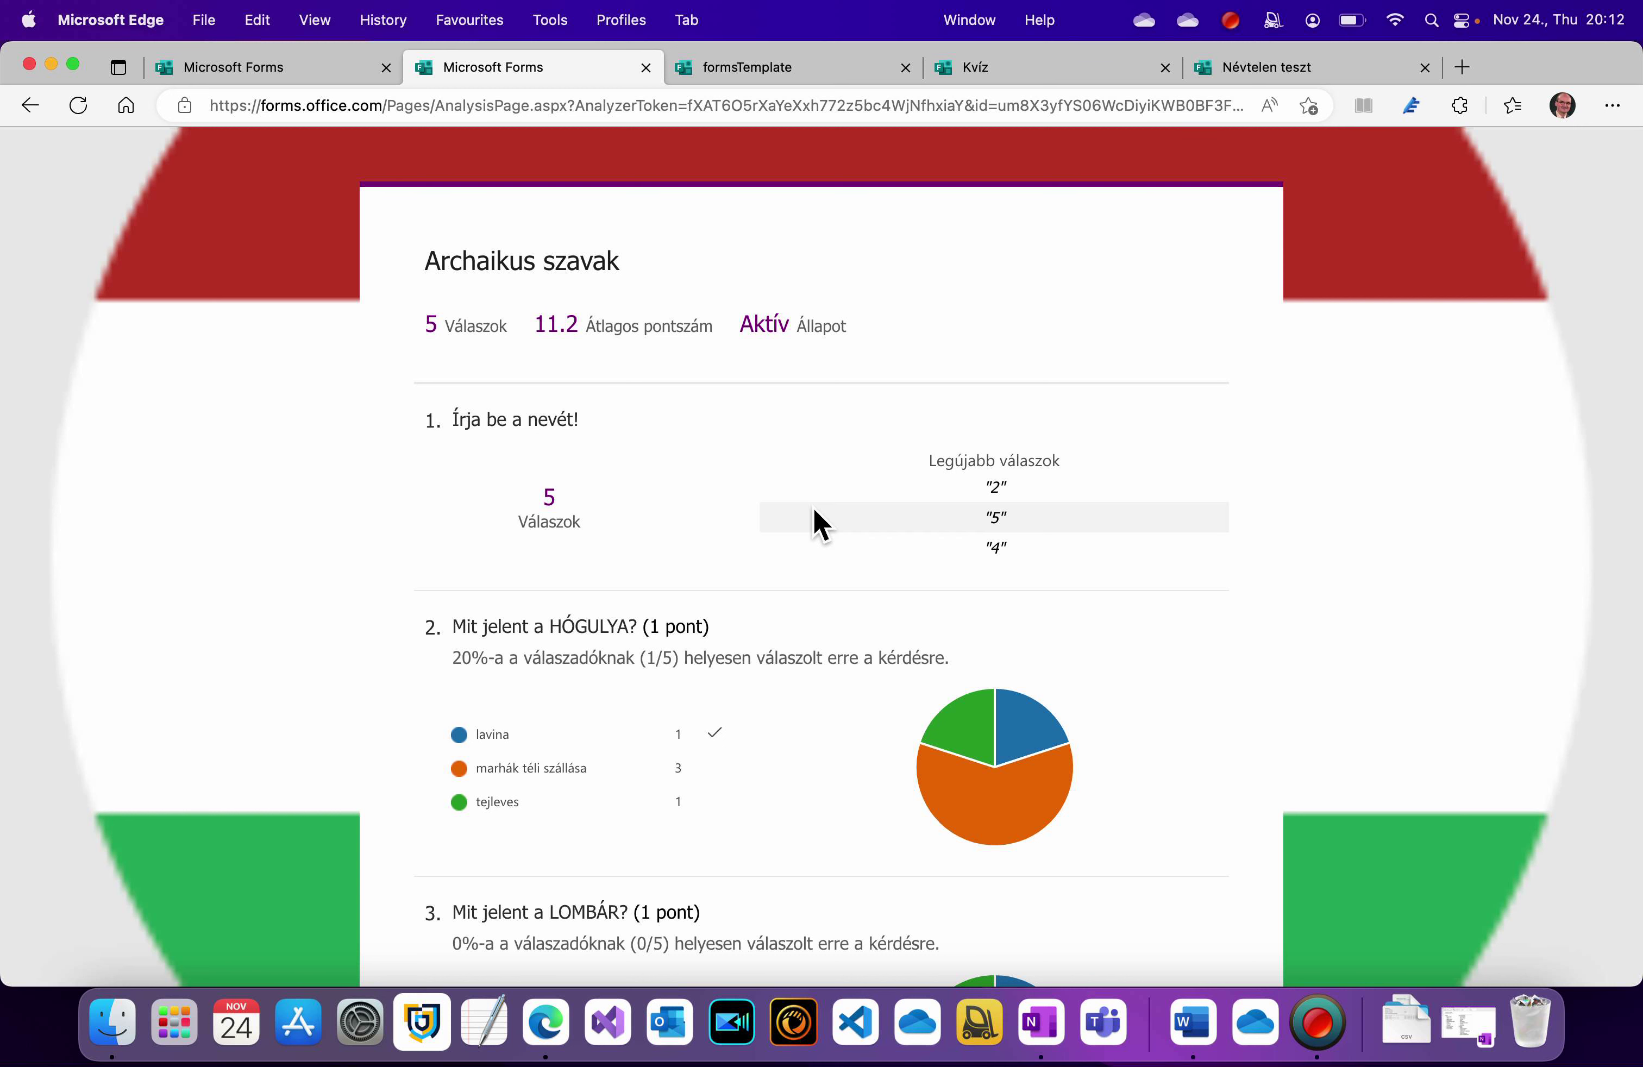
pyautogui.click(1054, 1027)
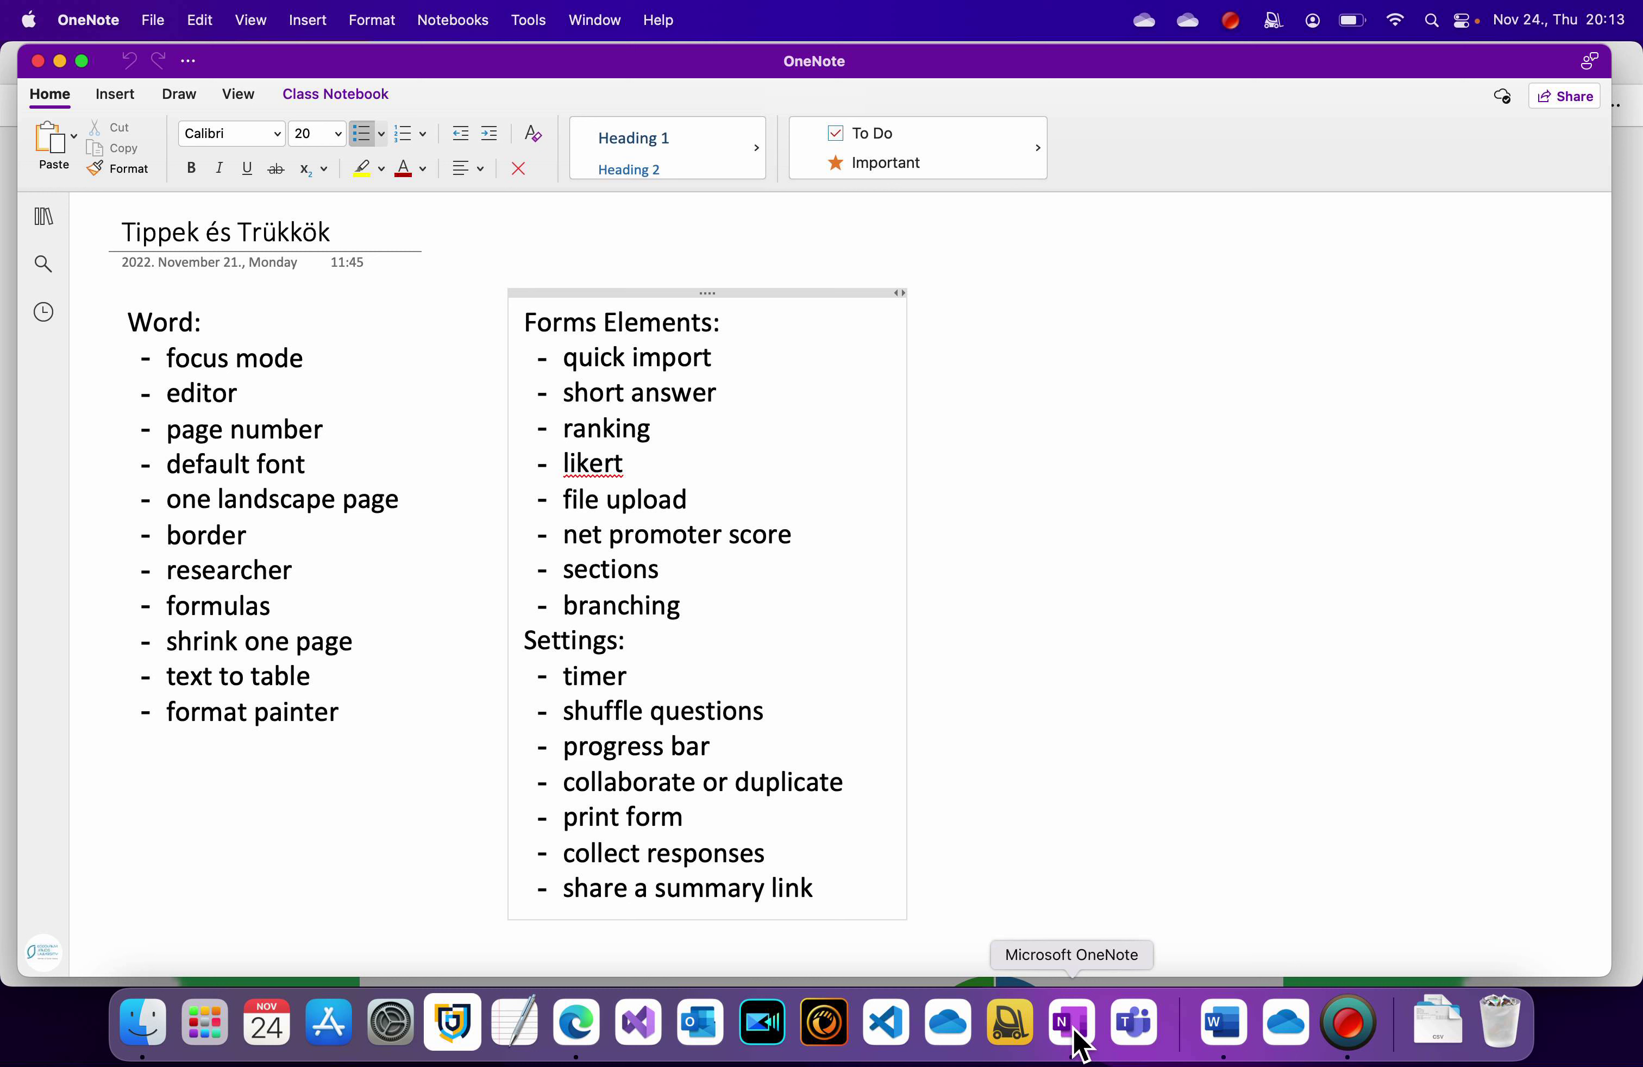
pyautogui.click(1359, 1029)
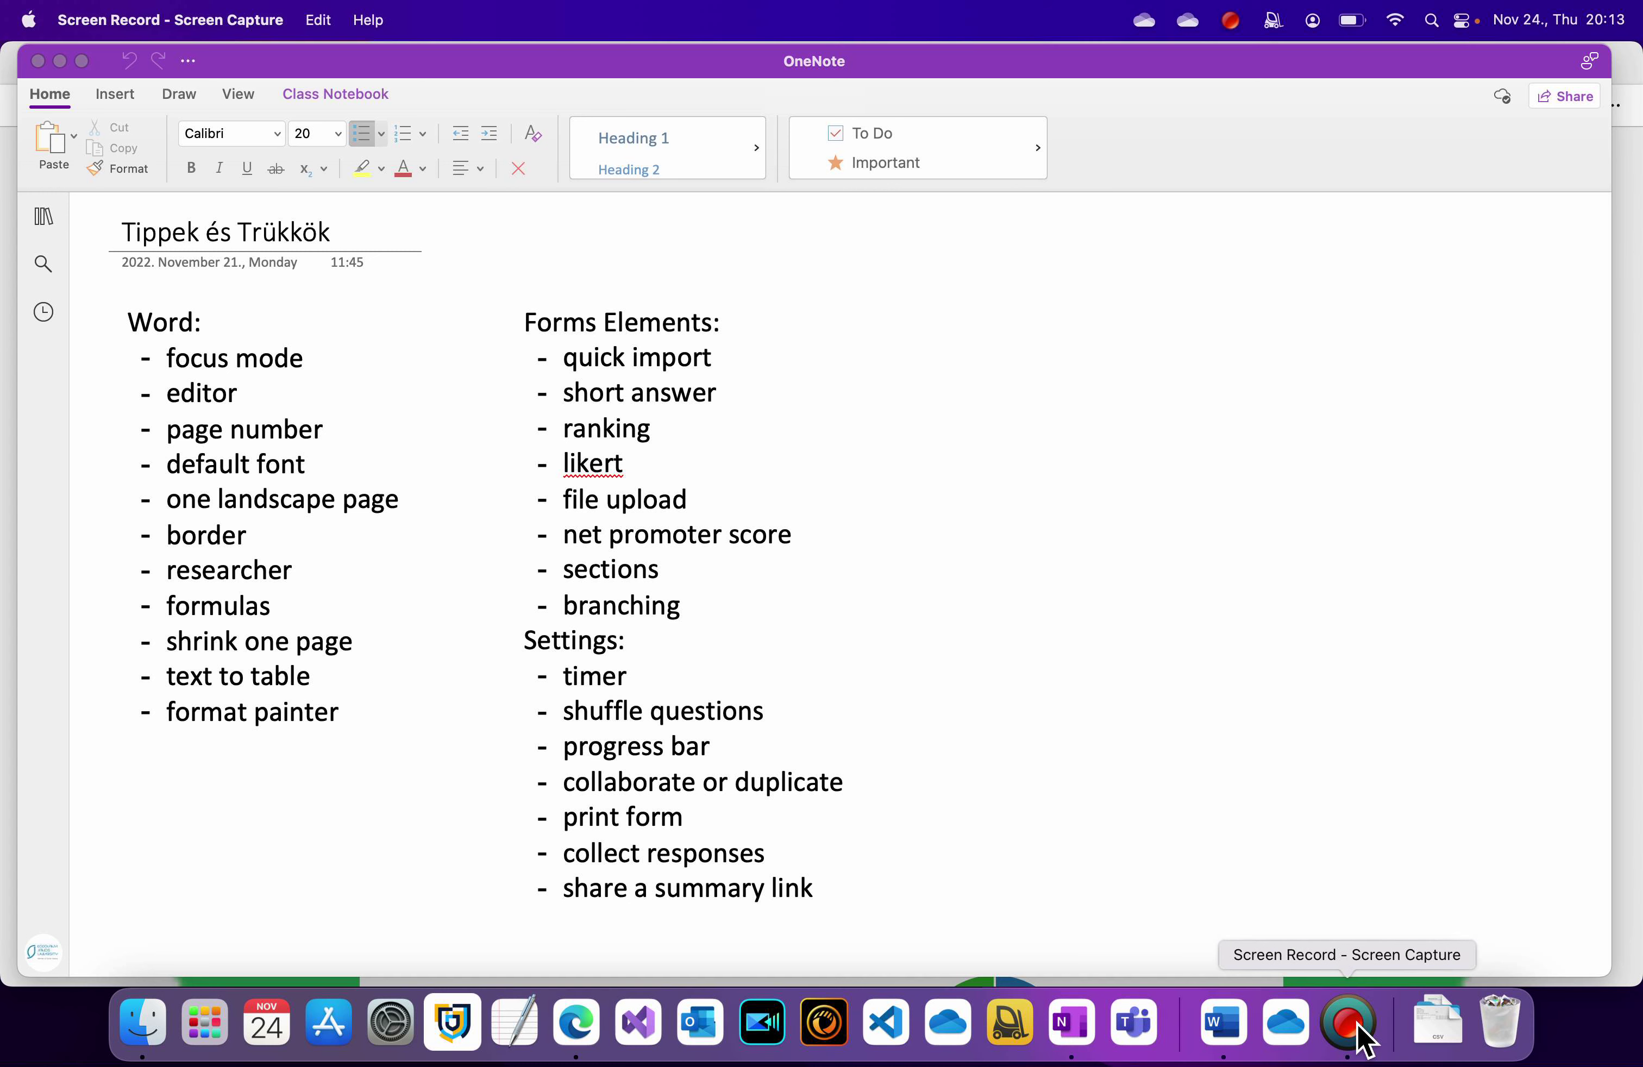
pyautogui.rightClick(1359, 1029)
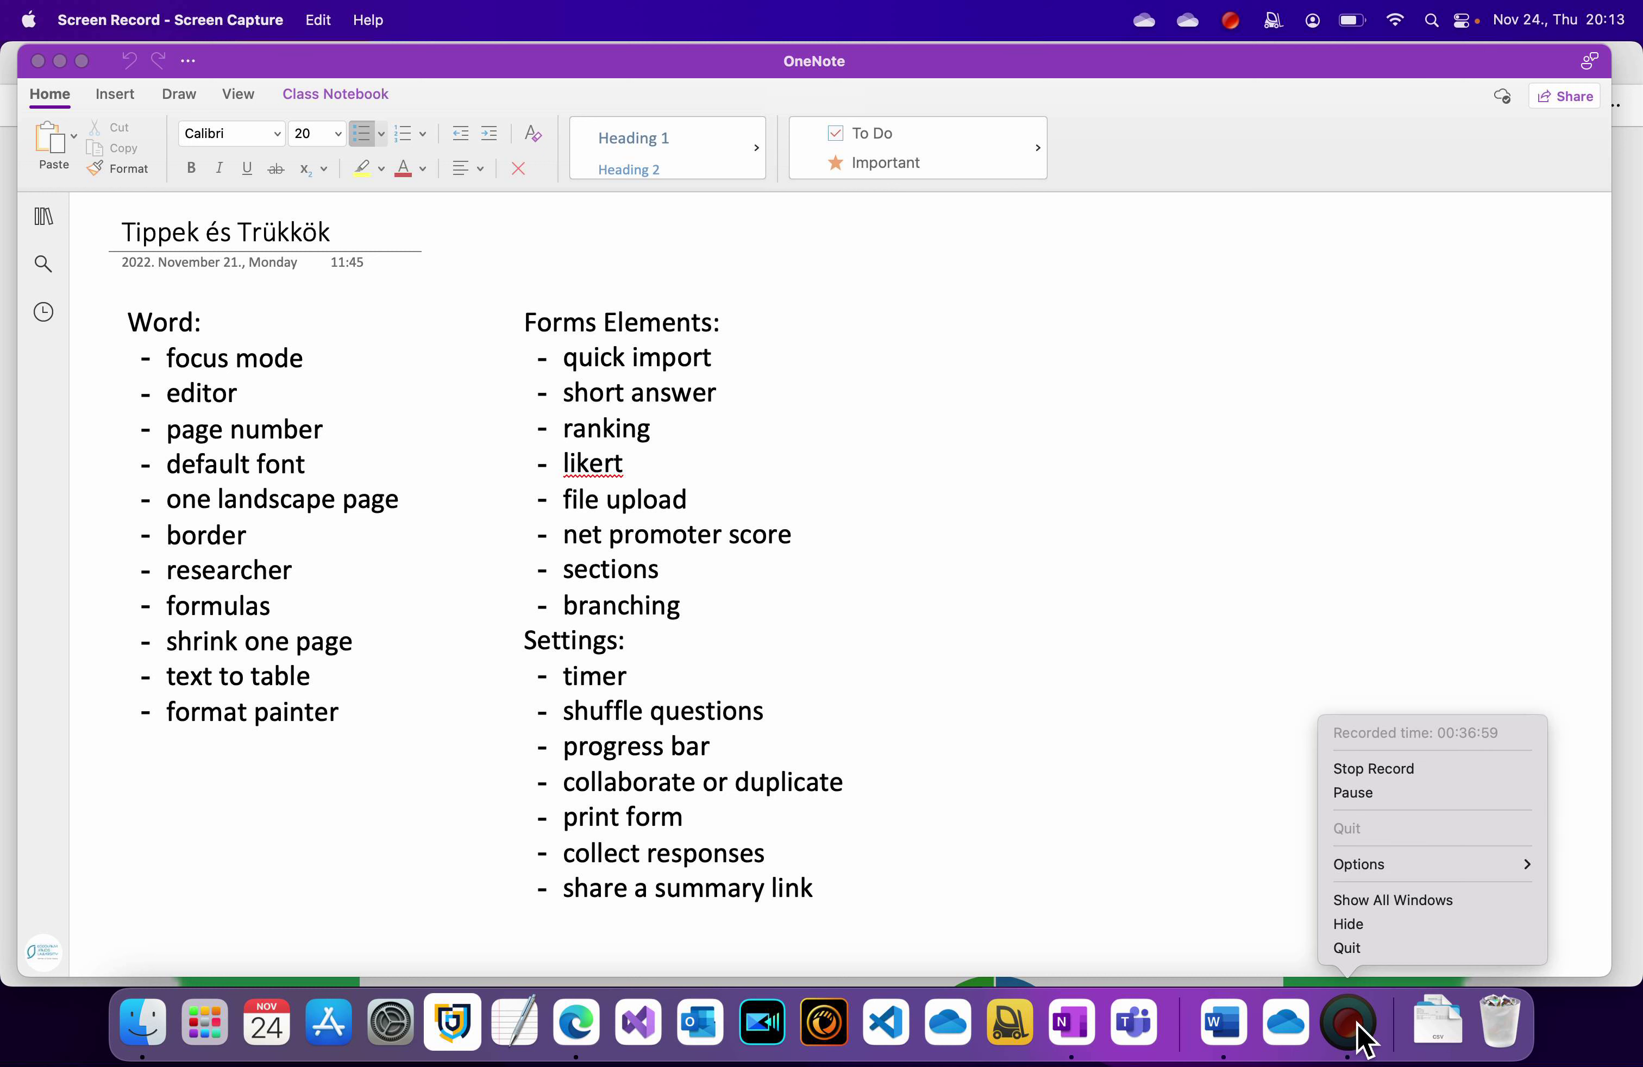